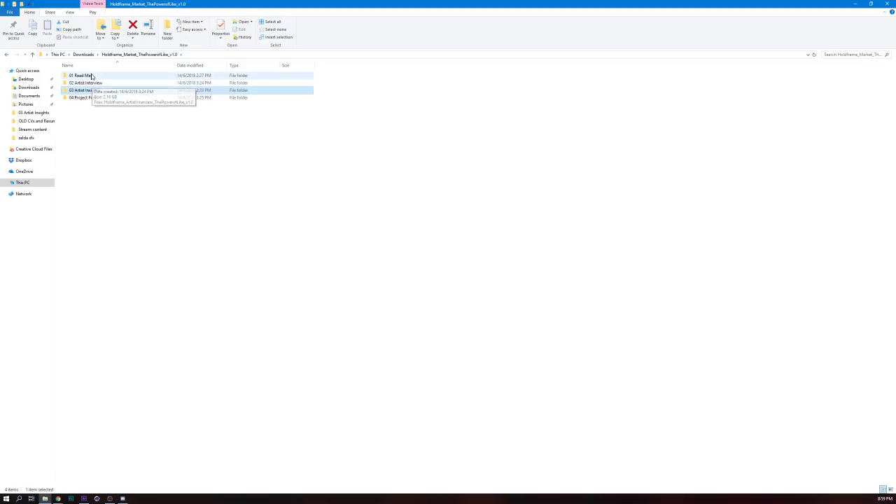
Step: Look inside the 01 Read Me folder and play the interview video stored in the 02 Artist Interview folder
double_click(111, 77)
click(125, 56)
double_click(90, 84)
double_click(86, 82)
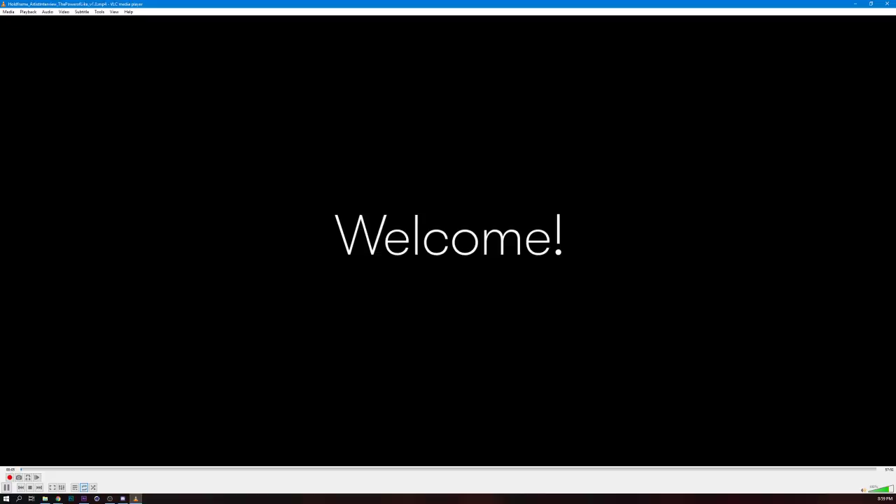
Step: Skim through the artist interview video to about the 41-minute mark and pause it
click(34, 470)
click(273, 470)
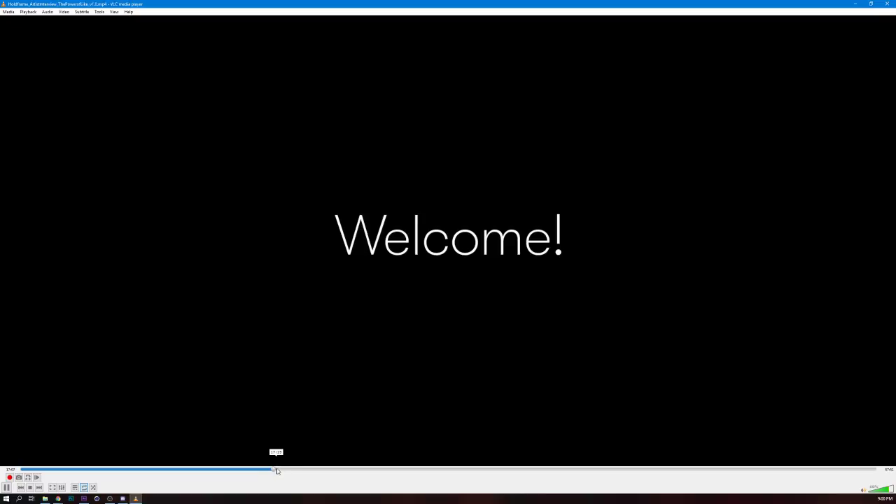
click(346, 470)
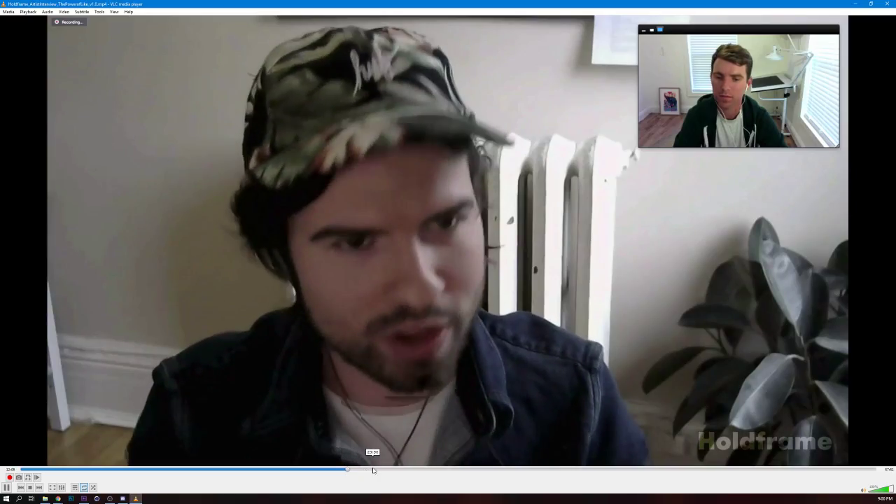
click(373, 470)
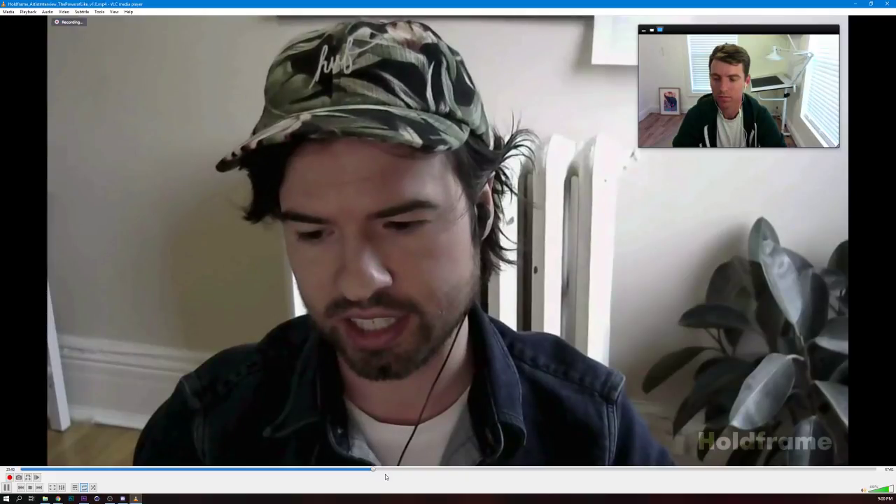
click(421, 470)
click(497, 472)
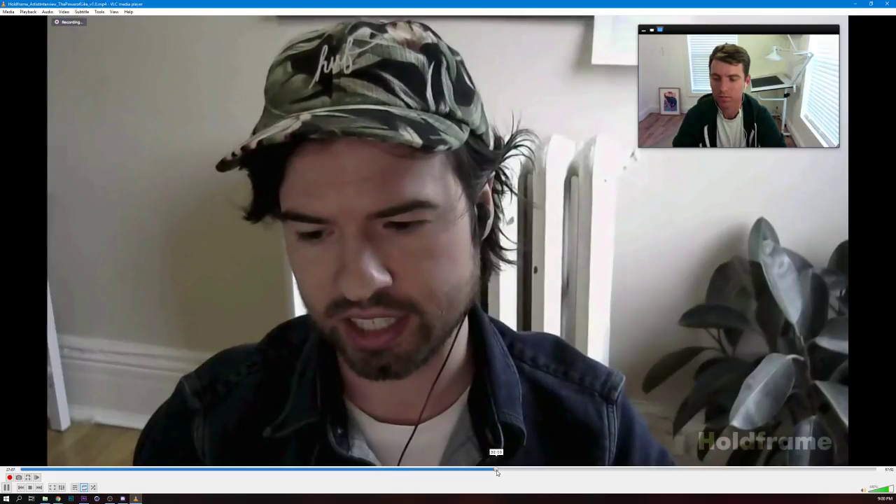
click(547, 473)
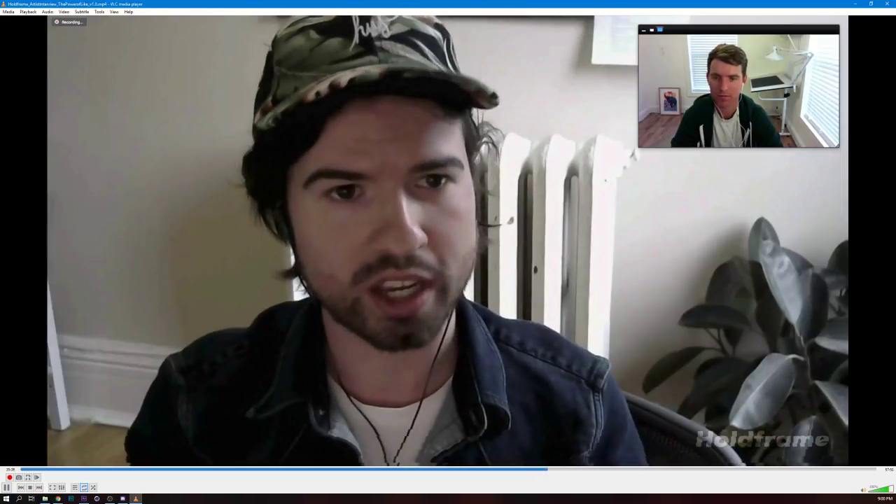
click(632, 472)
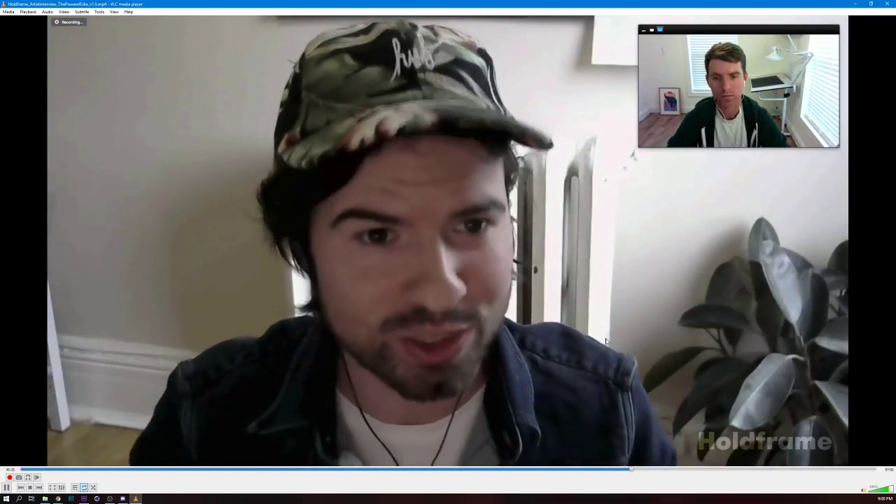
click(6, 487)
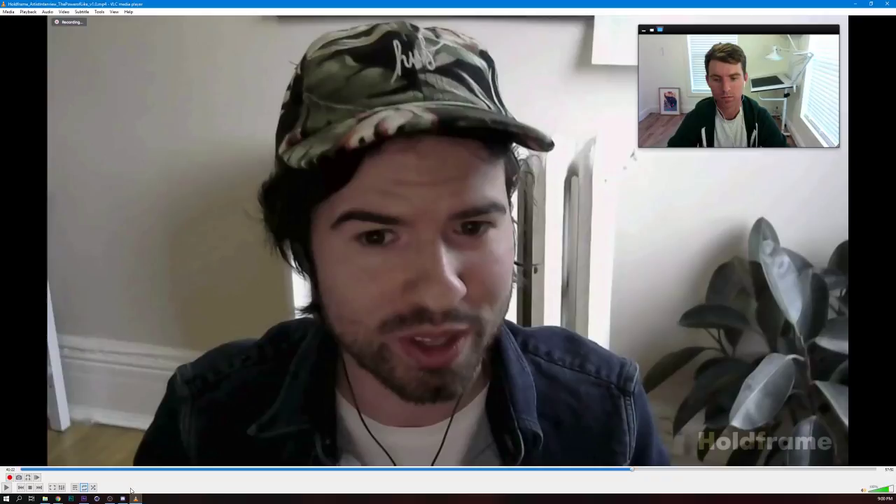
Step: Close the interview video player and minimise the project folder window to clear the desktop
click(44, 499)
click(44, 499)
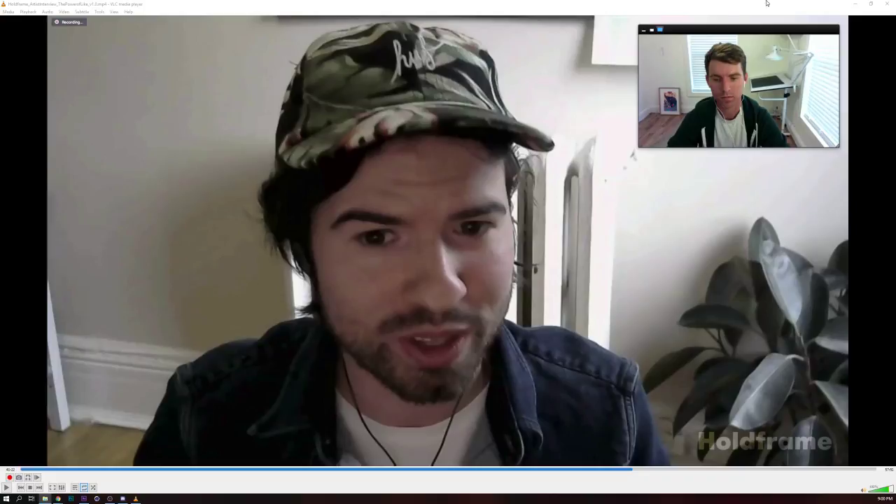
click(887, 3)
click(859, 4)
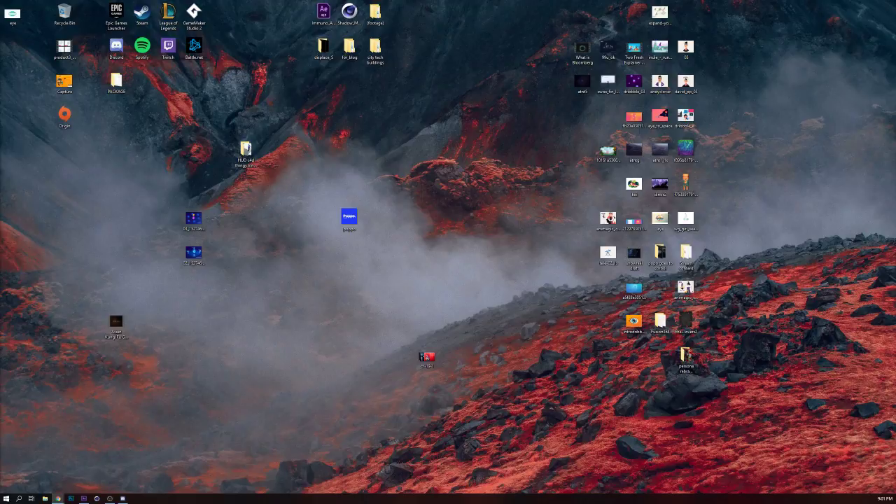
Step: Switch to After Effects with the Holdframe The Power of Like project
key(alt+Tab)
click(45, 498)
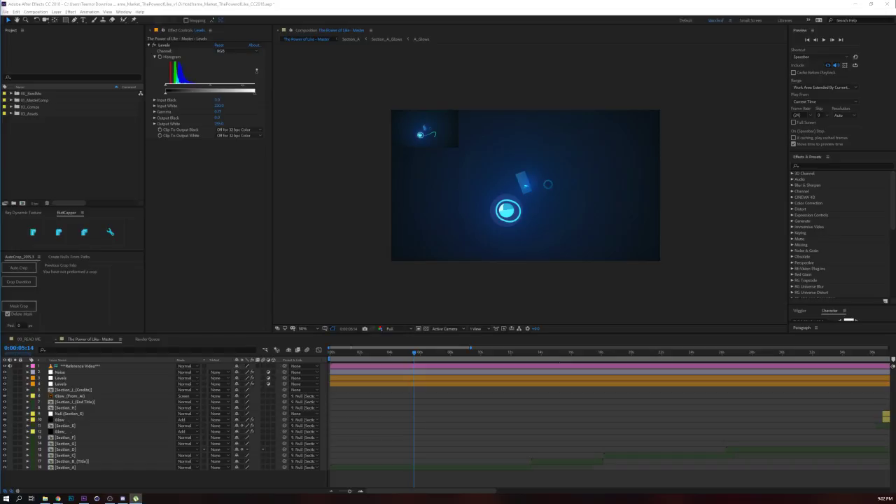
click(83, 499)
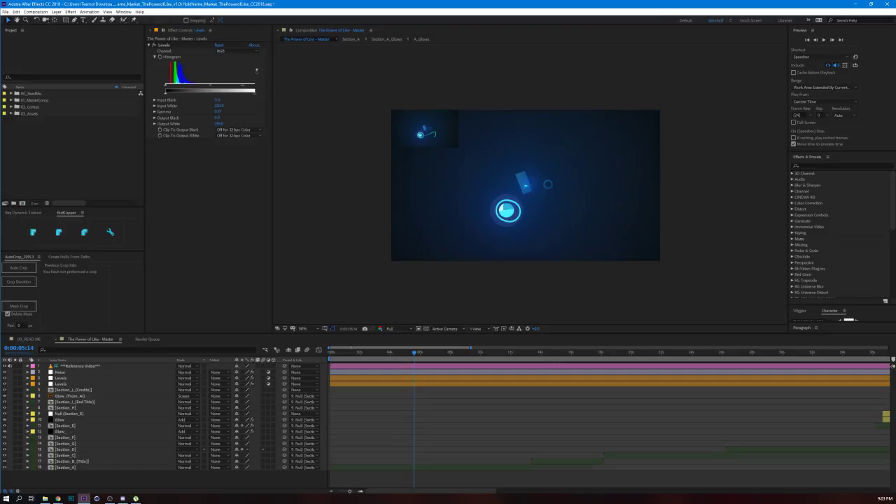
Step: Switch to the Chrome browser and open youtube.com
key(alt+Tab)
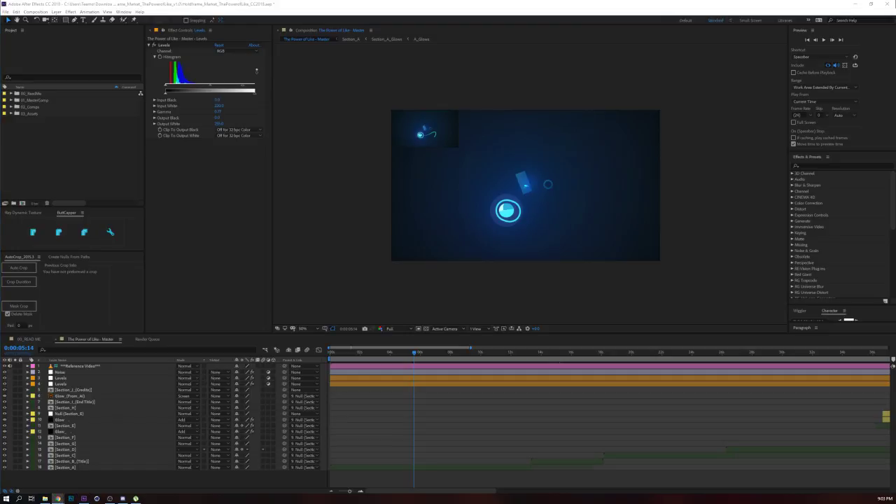
drag(0, 210, 360, 1)
click(219, 16)
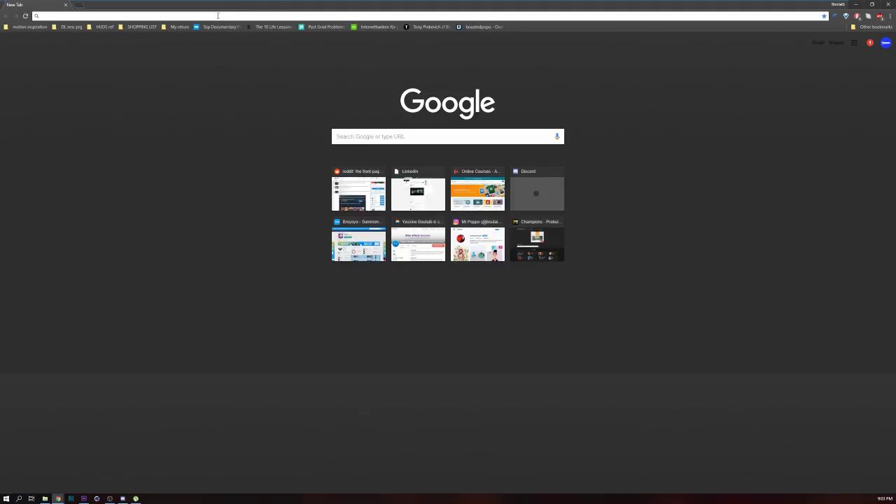
text(youtube.com)
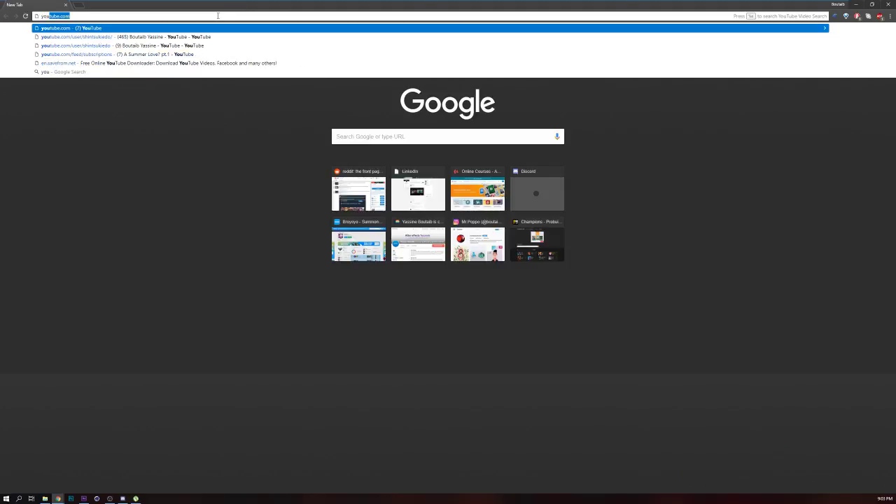
key(Return)
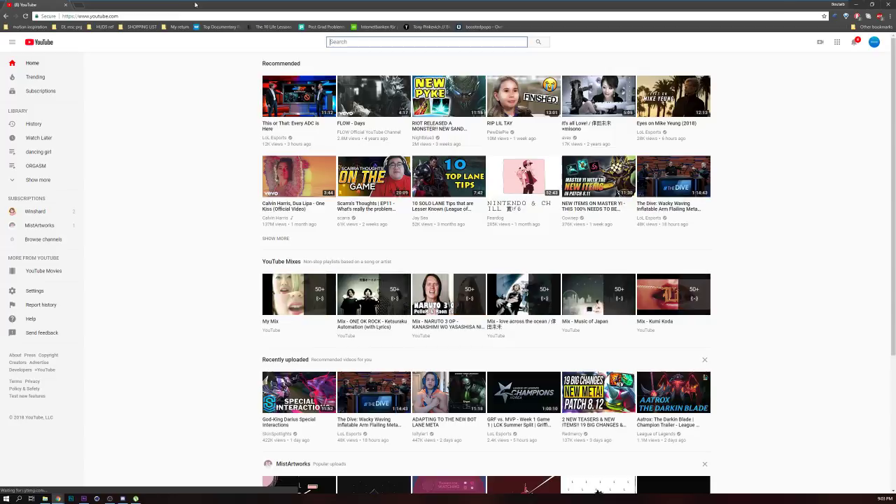
Step: Search YouTube for the motion designer's channel by the creator's name
click(420, 42)
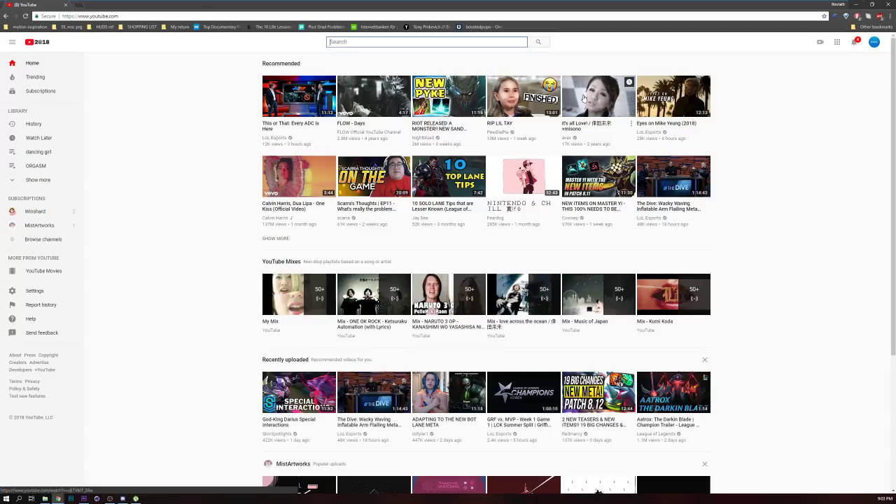
click(472, 41)
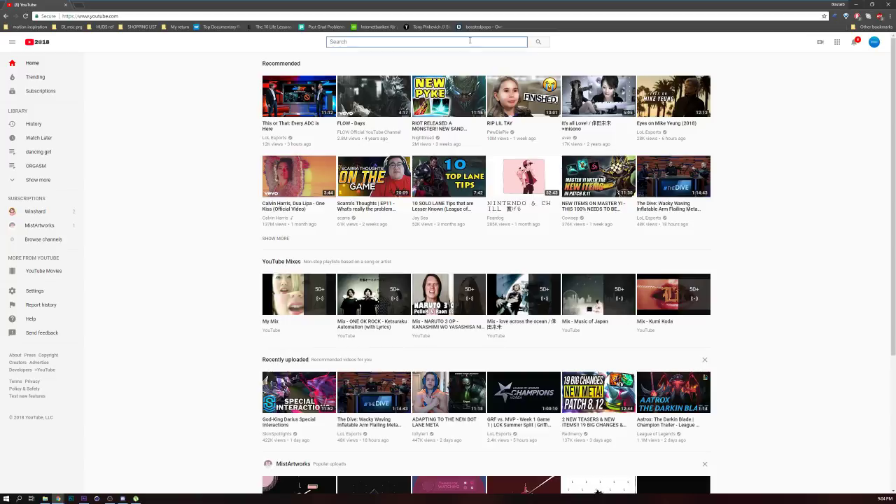
text(eduarv)
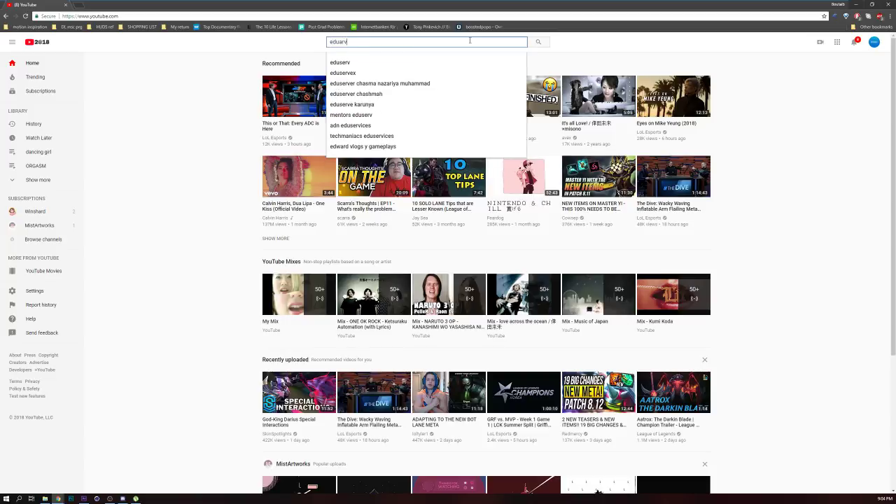
key(BackSpace)
key(BackSpace)
text(rd o)
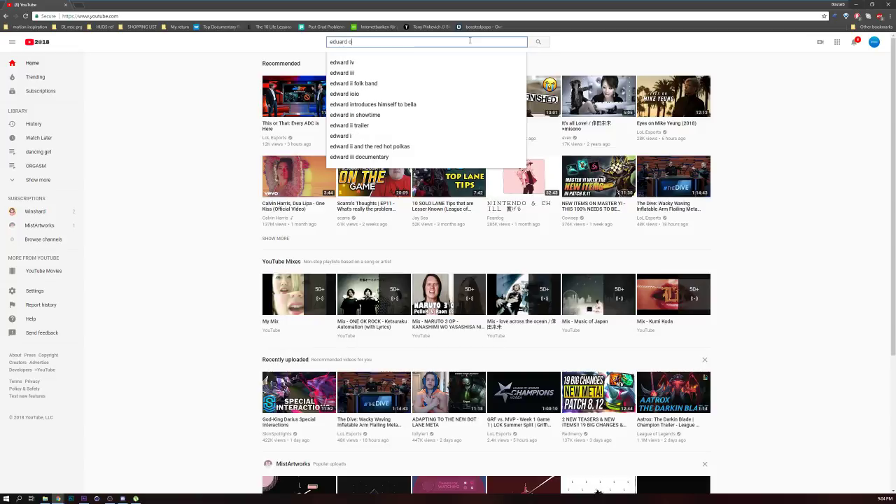
text(v)
key(Return)
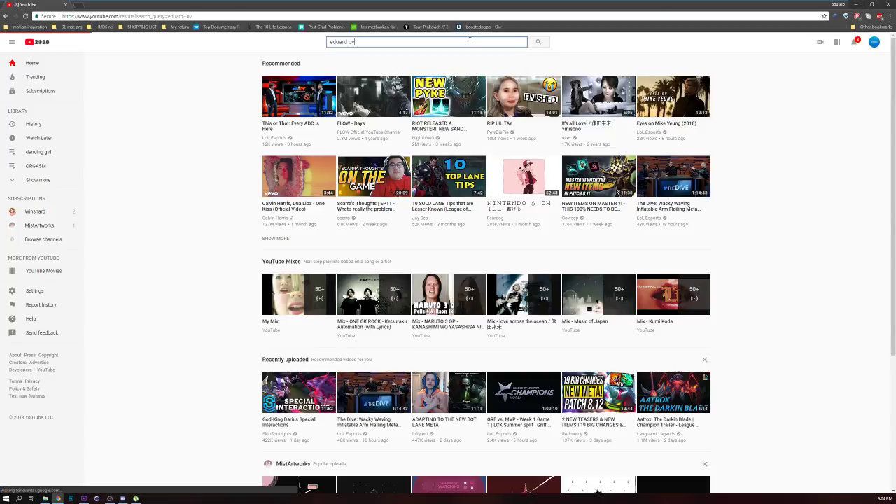
Step: Open the designer's channel from the results and watch its Frames (Europe) video unmuted in full screen
click(295, 121)
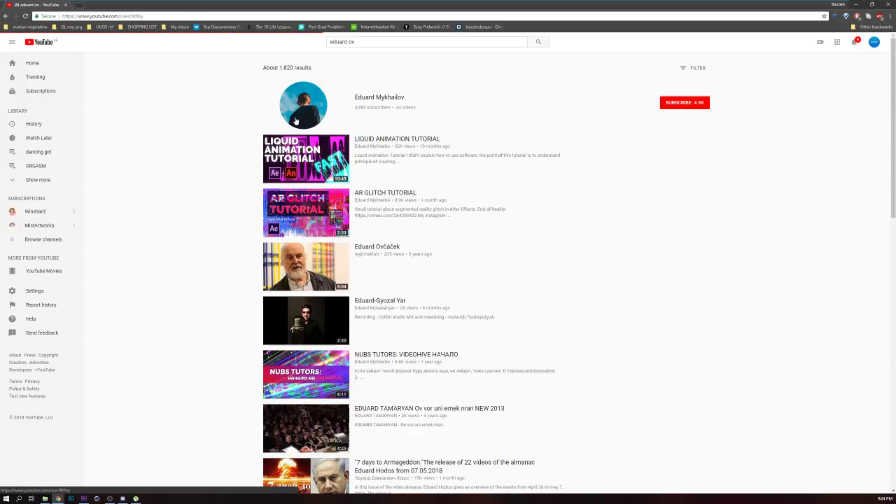
click(316, 225)
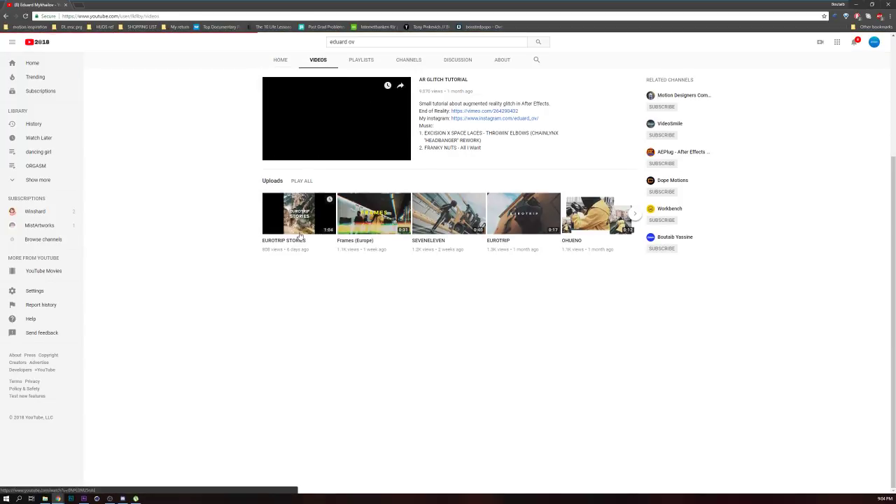
click(375, 117)
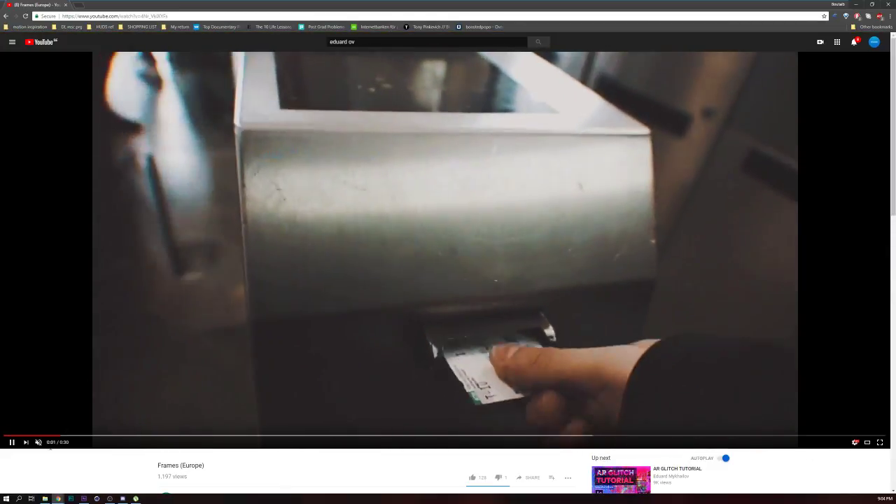
click(37, 443)
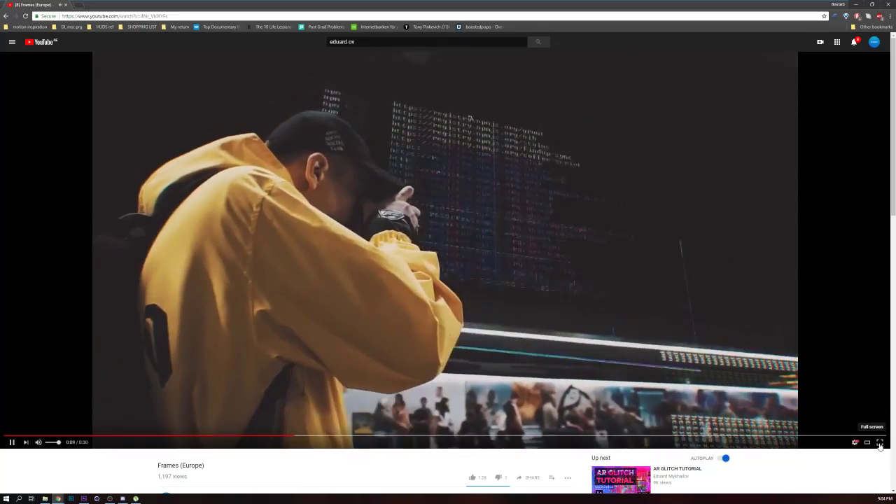
click(880, 444)
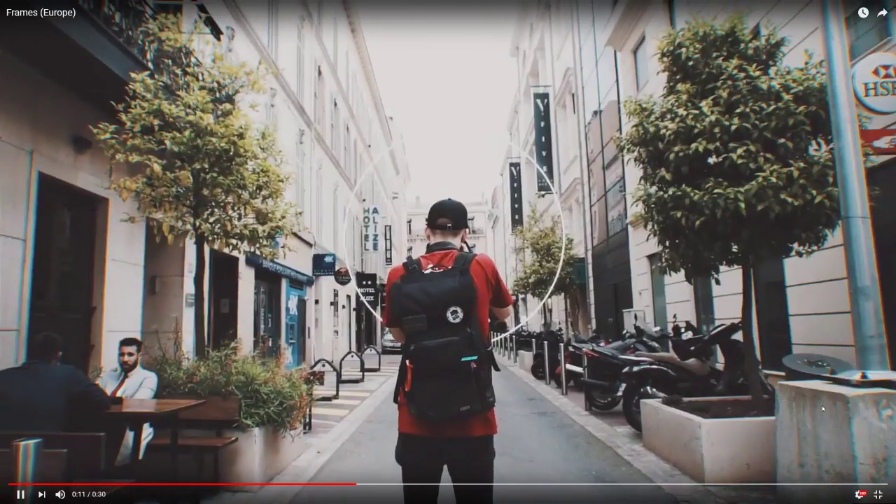
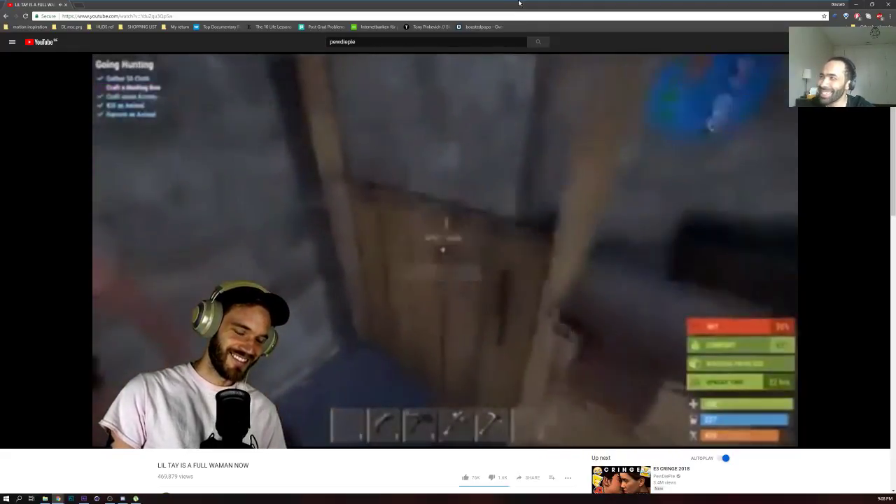
Step: Pause the playing YouTube video, then close the browser and return to the After Effects project
key(space)
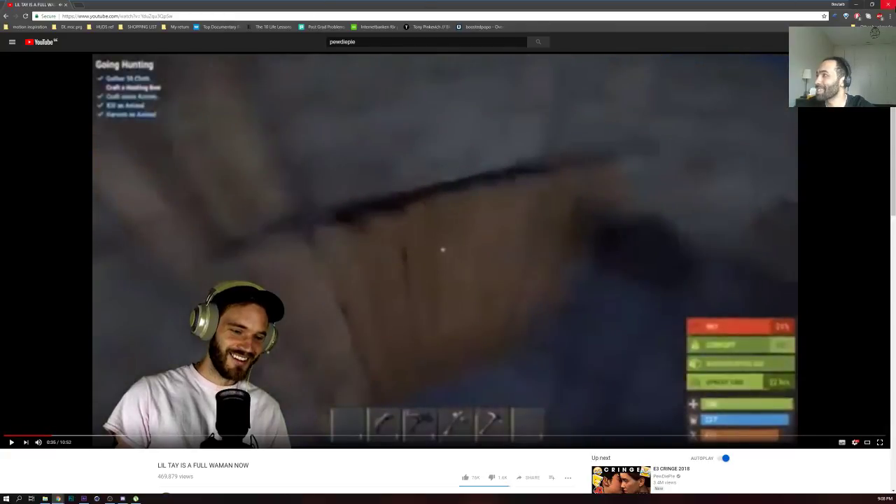
click(889, 4)
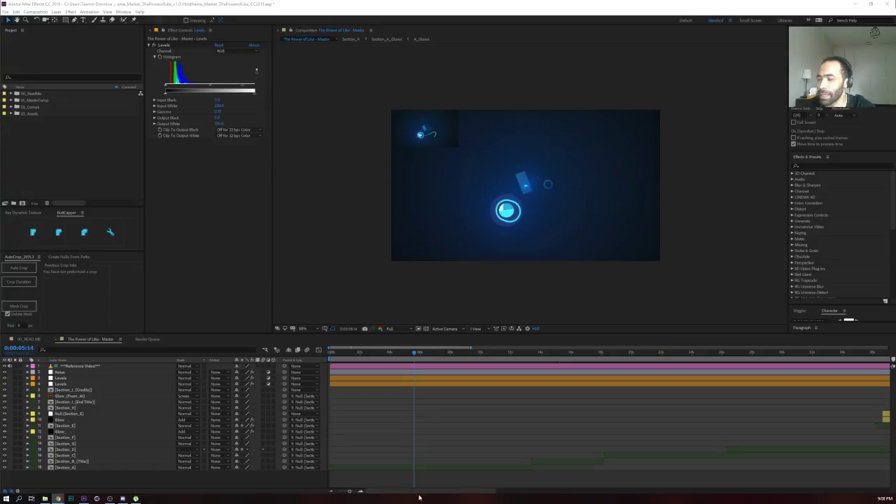
click(417, 471)
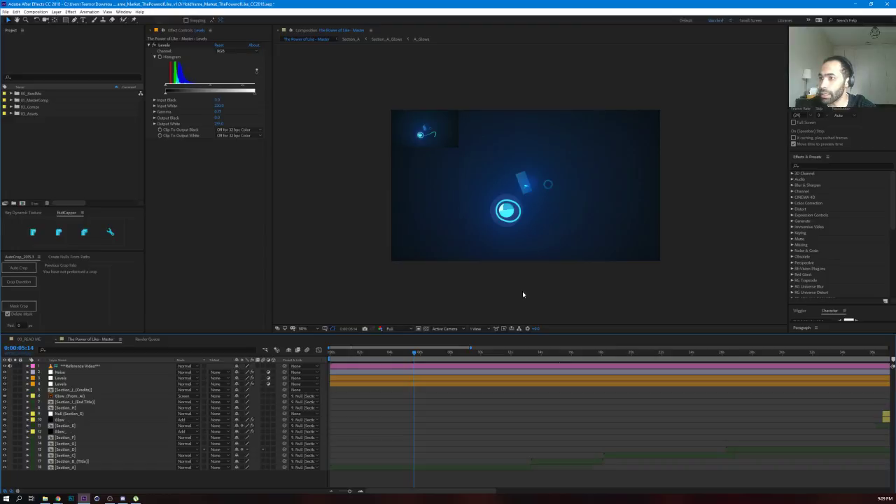
Step: Open the 00_READ ME composition and read its notes about exploring the project files, keeping the window maximised
click(26, 340)
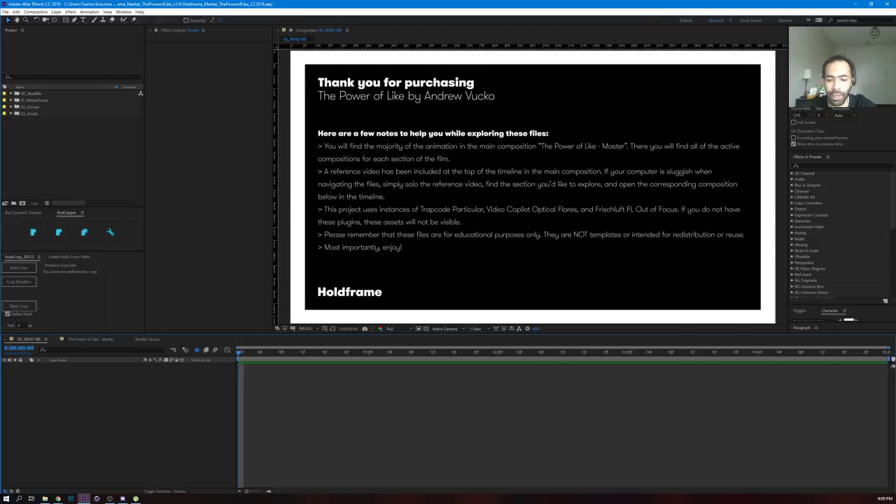
key(super+Left)
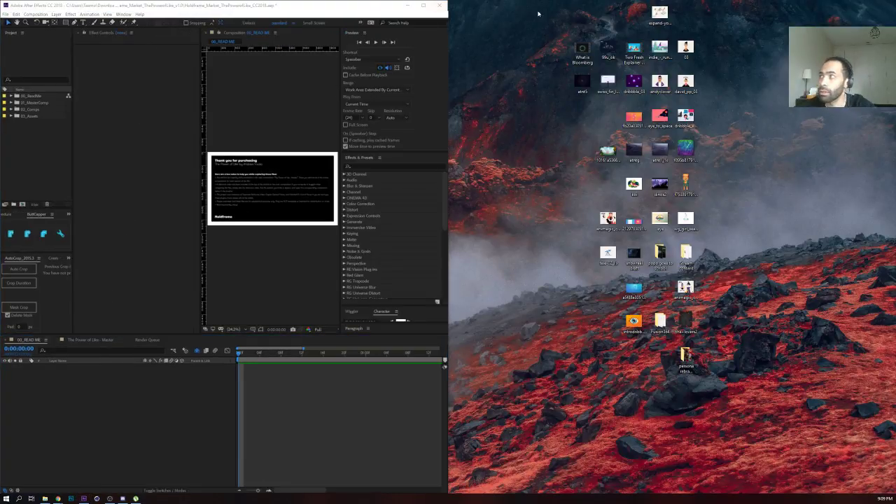
click(423, 5)
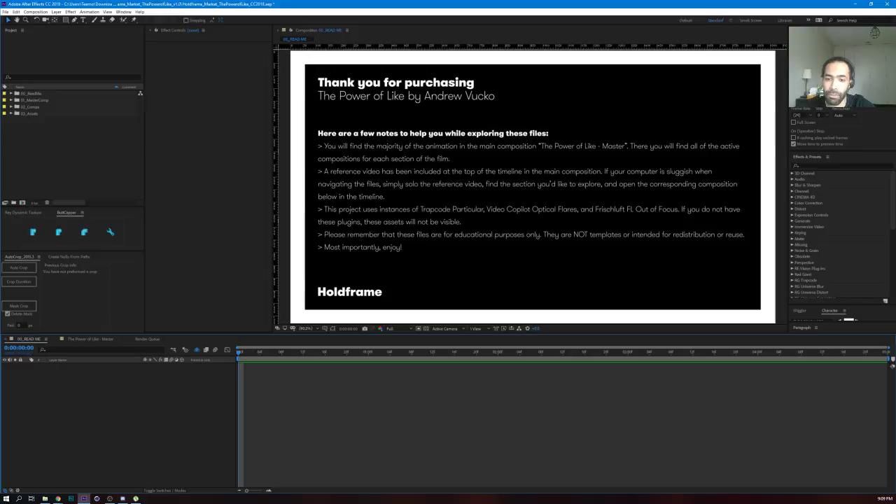
Step: Go back to The Power of Like - Master composition in the After Effects timeline
key(alt+Tab)
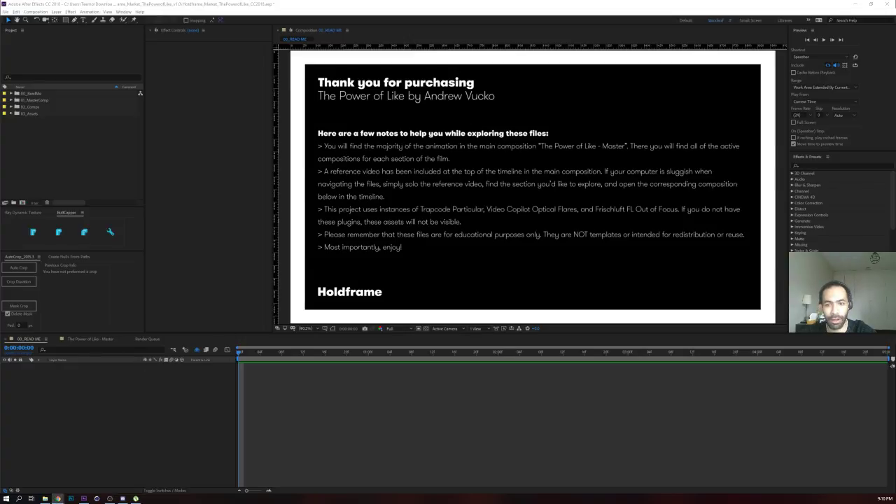
click(223, 451)
click(82, 341)
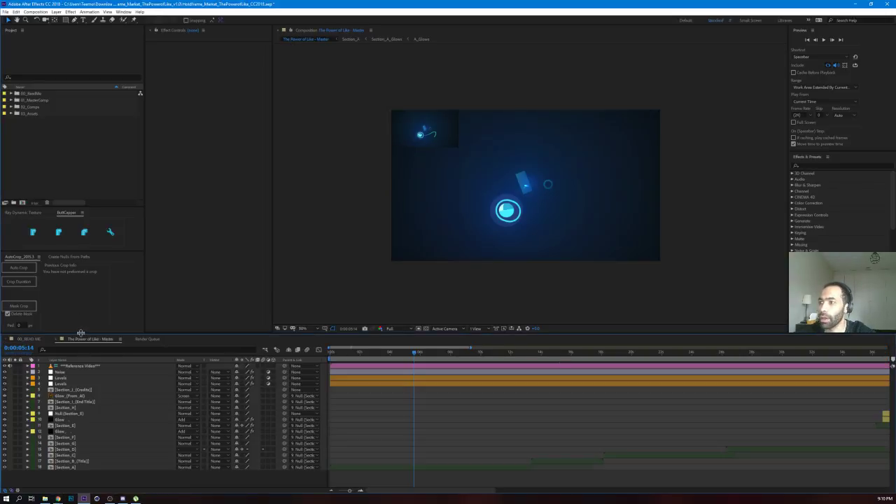
Step: Reveal the shy layers in the 00_READ ME composition and inspect its white and black solid layers
click(29, 340)
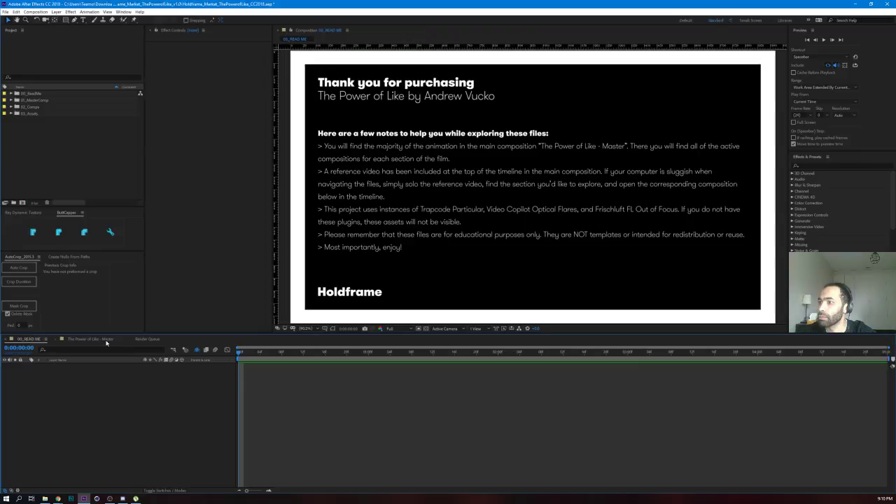
click(196, 351)
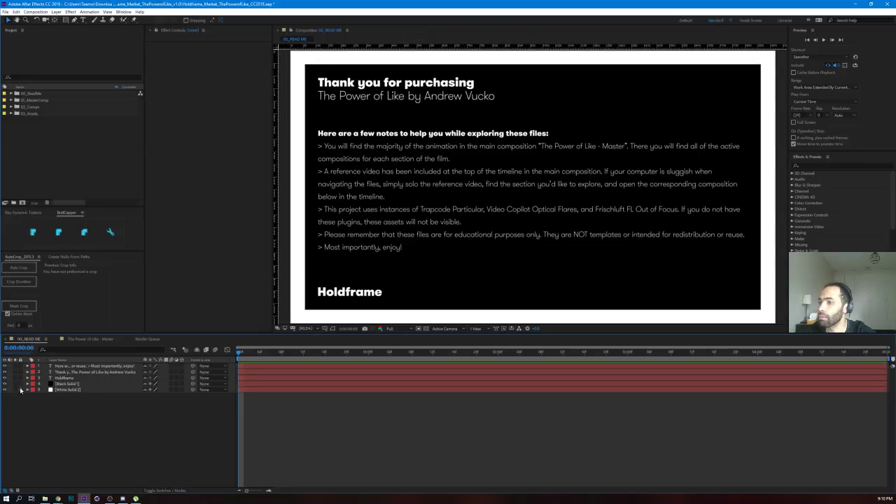
click(70, 390)
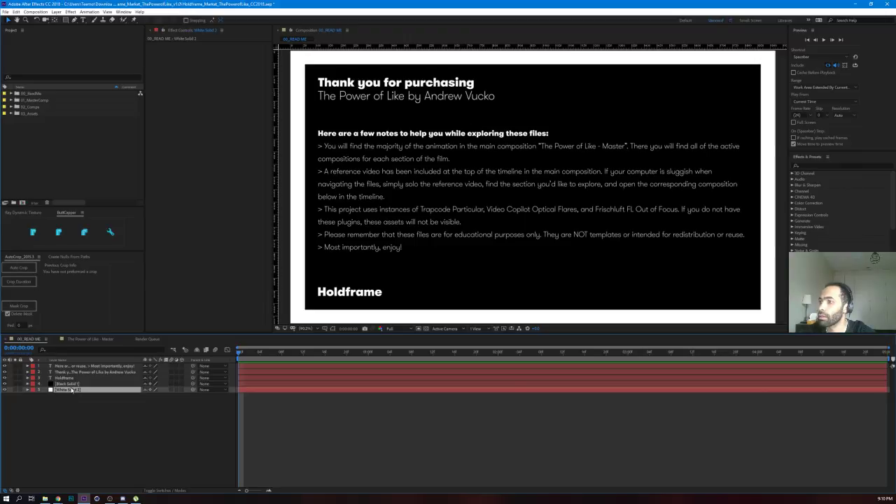
click(85, 384)
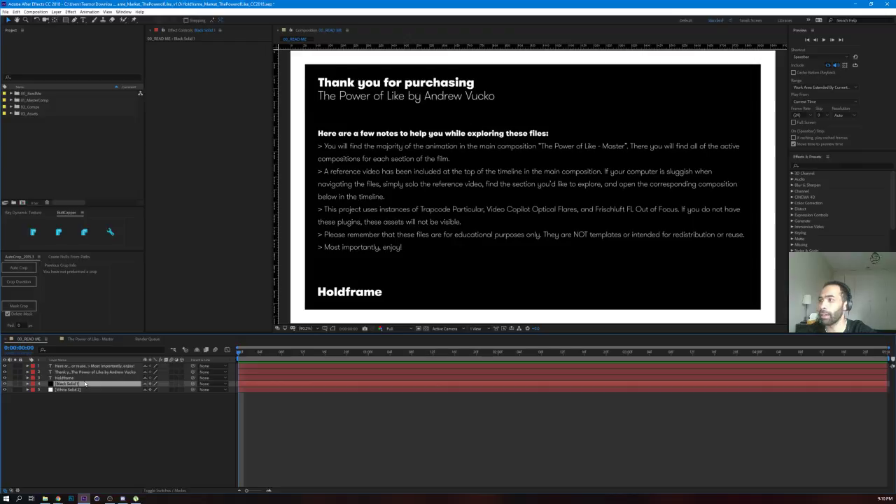
click(119, 383)
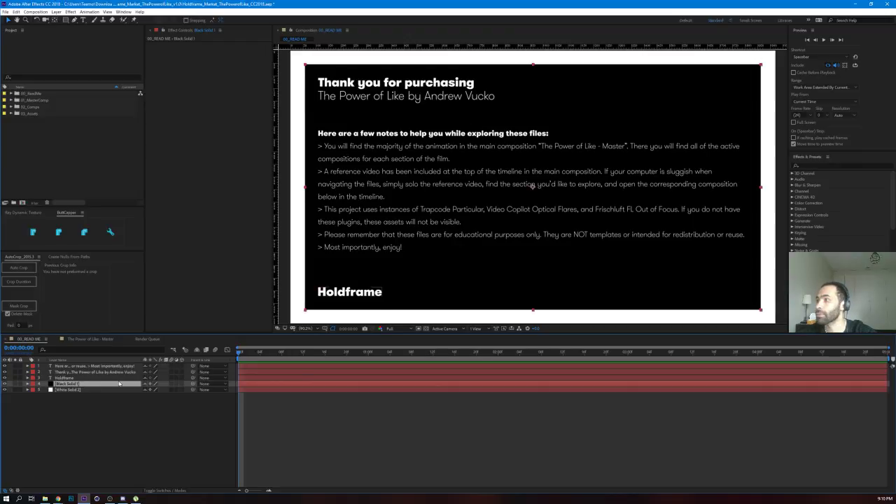
click(126, 398)
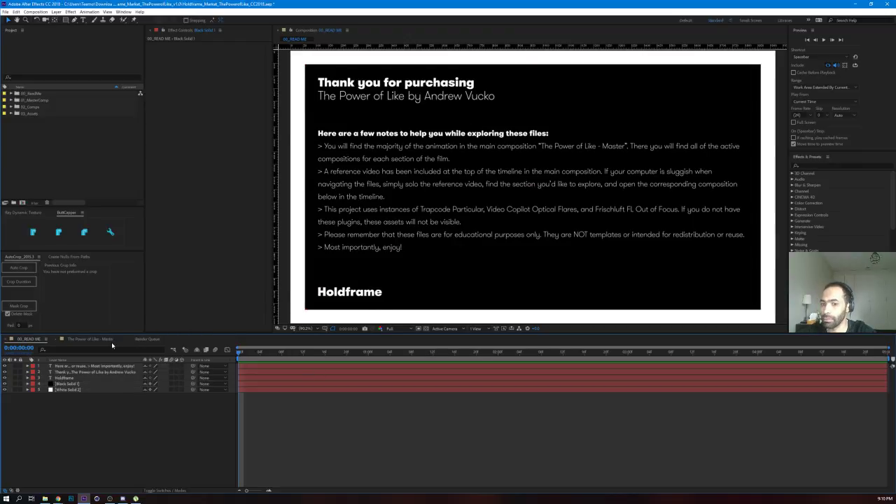
Step: Return to The Power of Like - Master, go to its first frame and set the preview resolution to Quarter
click(112, 341)
click(158, 416)
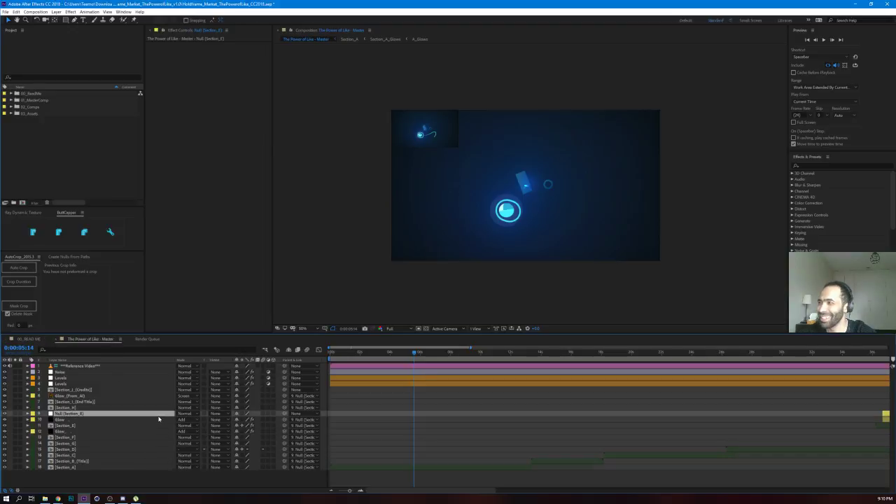
click(426, 133)
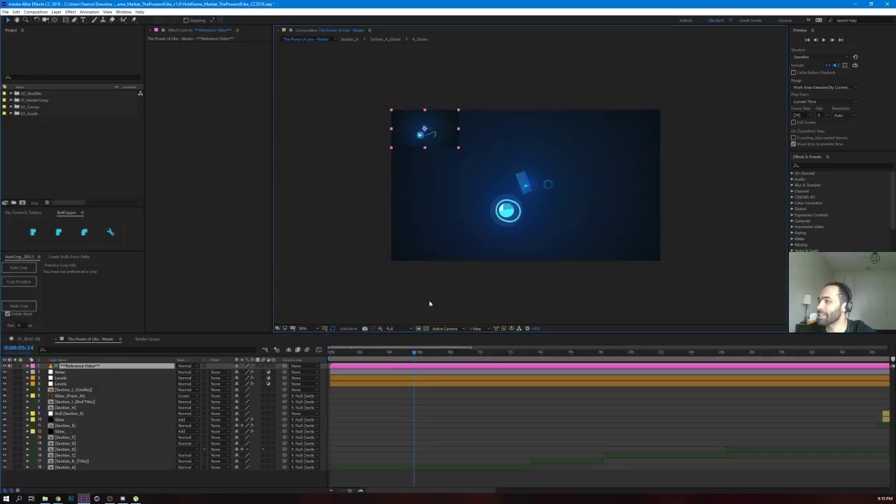
drag(357, 352, 324, 348)
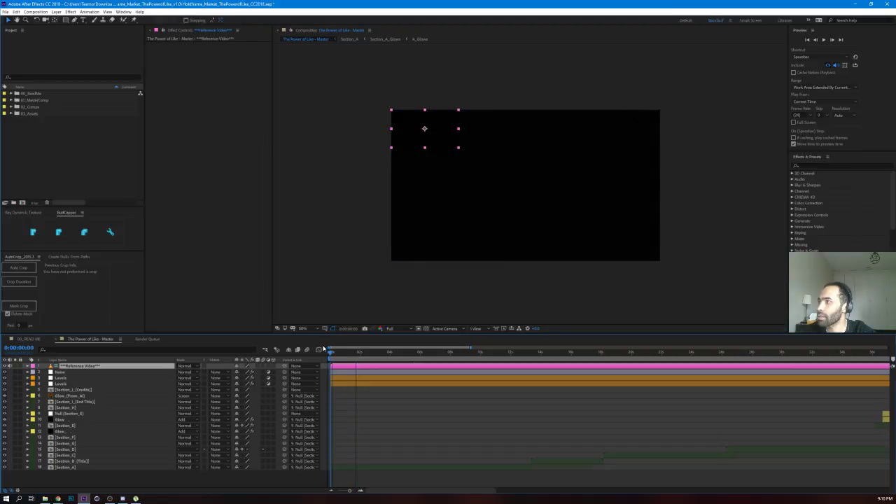
click(392, 328)
click(396, 369)
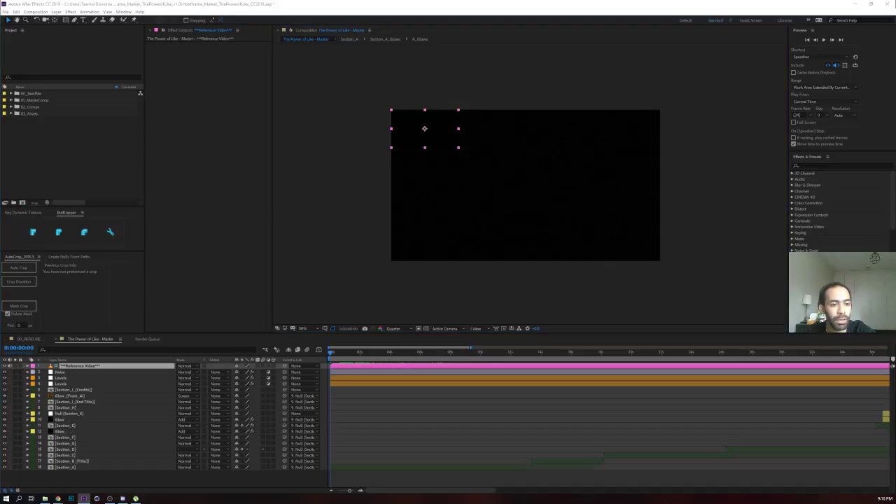
key(alt+Tab)
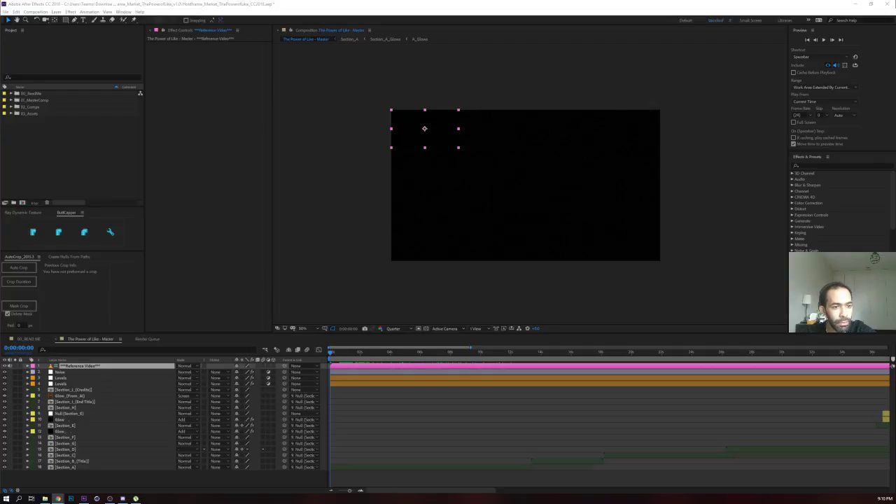
key(alt+Tab)
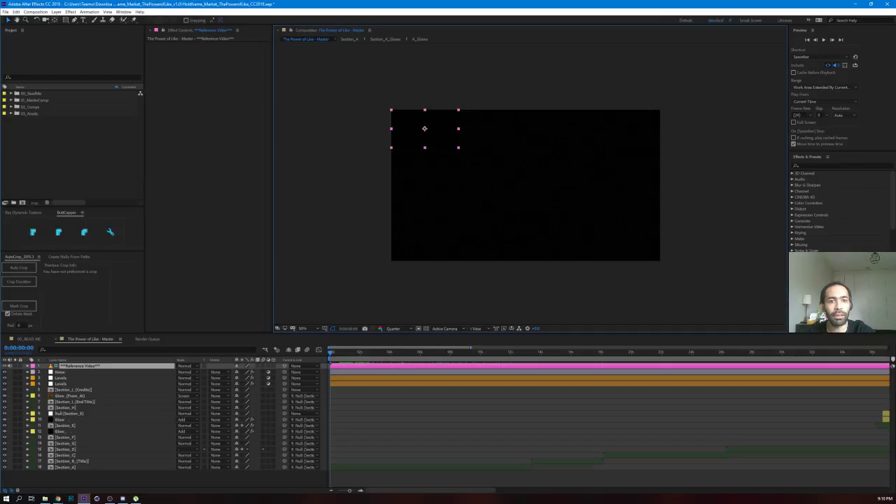
key(alt+Tab)
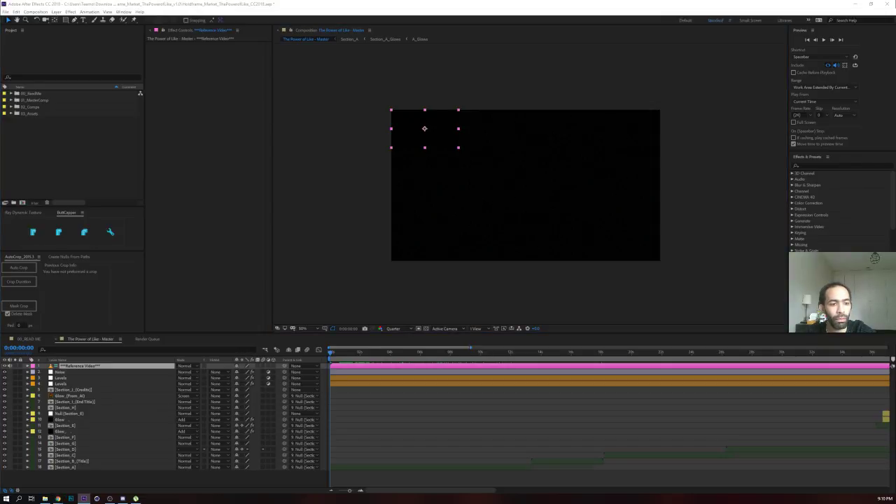
key(super+d)
key(super+d)
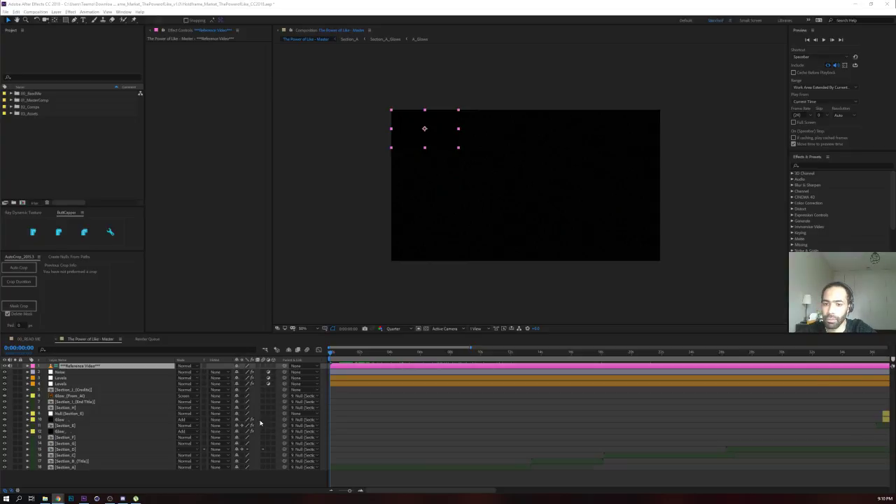
Step: Go to 0:00:02:18 in the Master composition and compare the glowing circle at Full and Quarter preview resolution
click(128, 402)
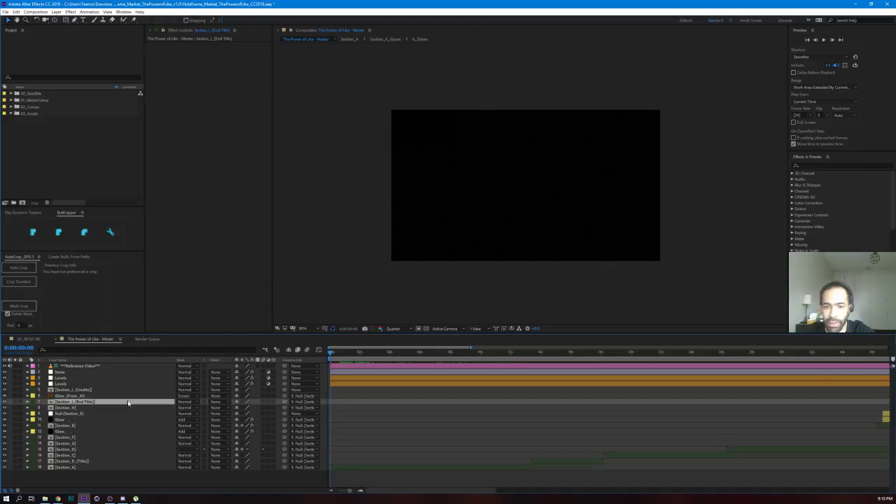
click(354, 454)
drag(341, 352, 371, 358)
scroll(470, 186, up, 2)
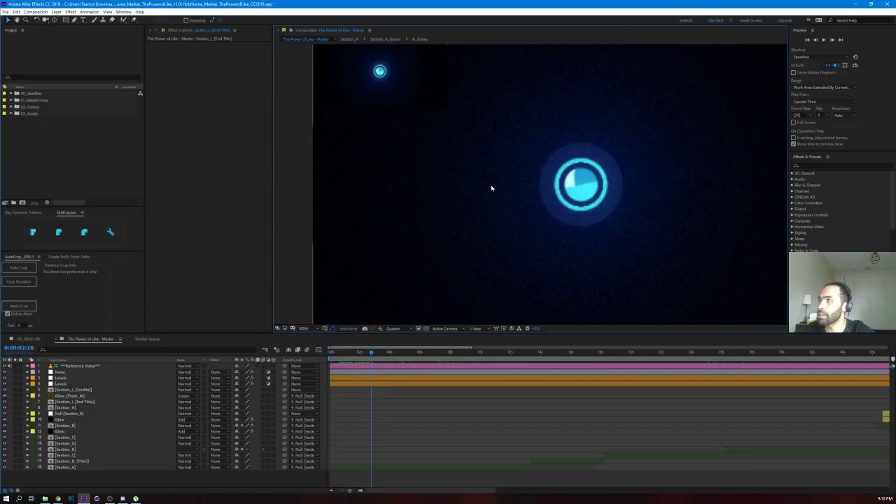
click(394, 328)
click(397, 337)
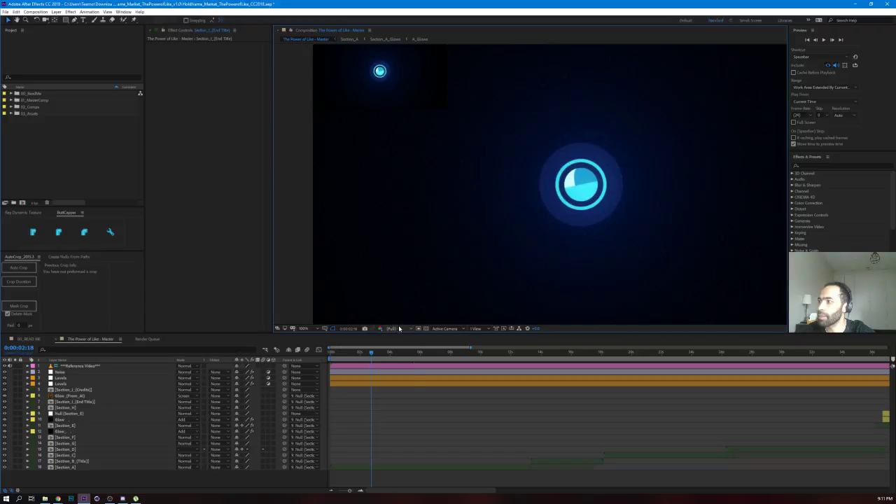
click(399, 330)
click(399, 367)
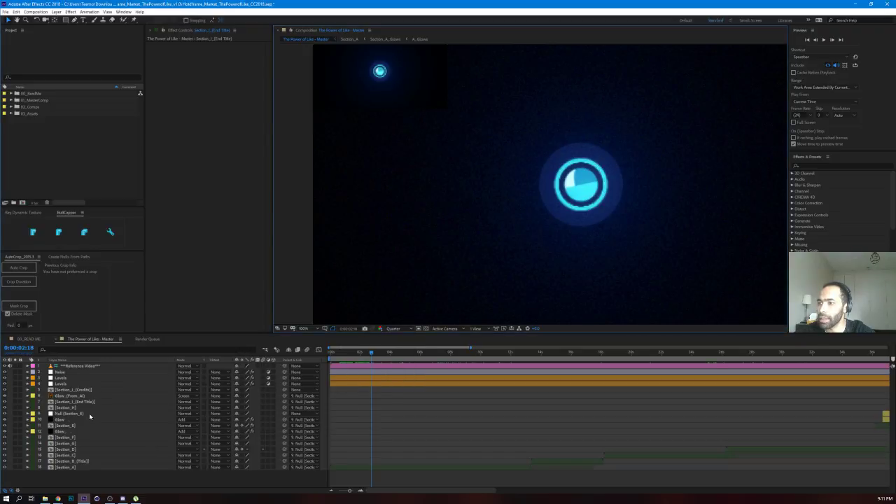
Step: Select the Noise adjustment layer and check the Amount of Noise in its Noise effect without changing it
click(98, 372)
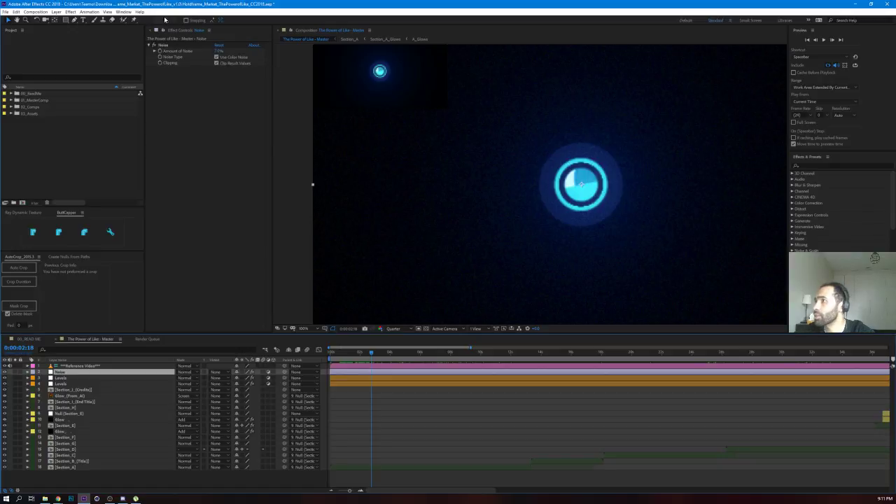
click(219, 51)
key(Return)
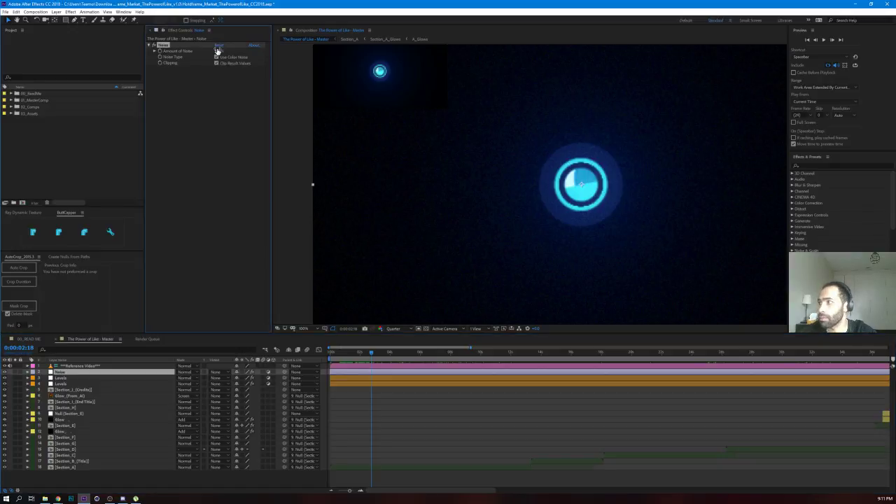
click(236, 69)
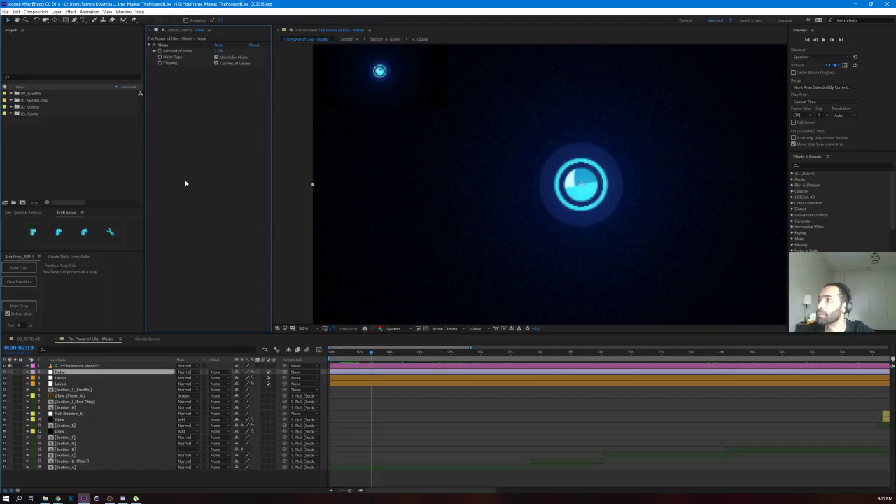
Step: Set the preview resolution to Full and examine the noise around the glowing circle
scroll(464, 185, down, 2)
drag(495, 185, 512, 191)
scroll(456, 192, up, 1)
click(394, 329)
click(396, 339)
scroll(485, 159, down, 3)
scroll(493, 162, up, 3)
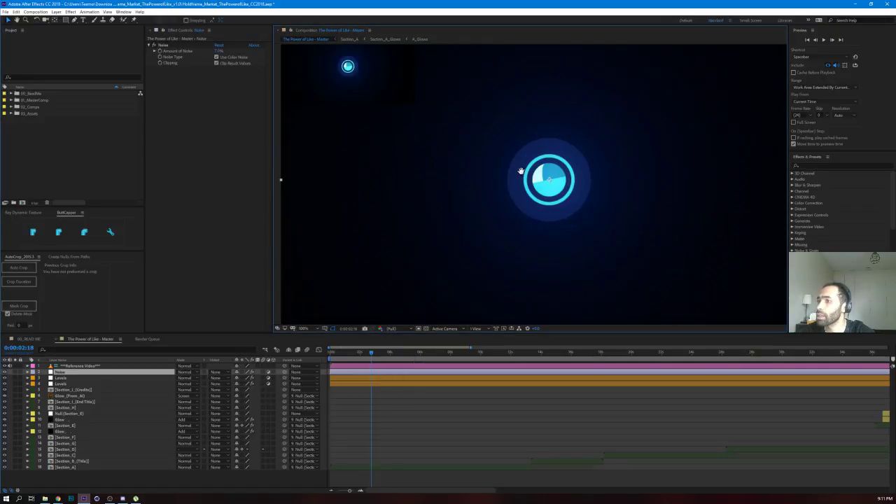
drag(524, 175, 486, 161)
Step: Make the Composition viewer slightly taller and fit the whole frame inside it
click(176, 201)
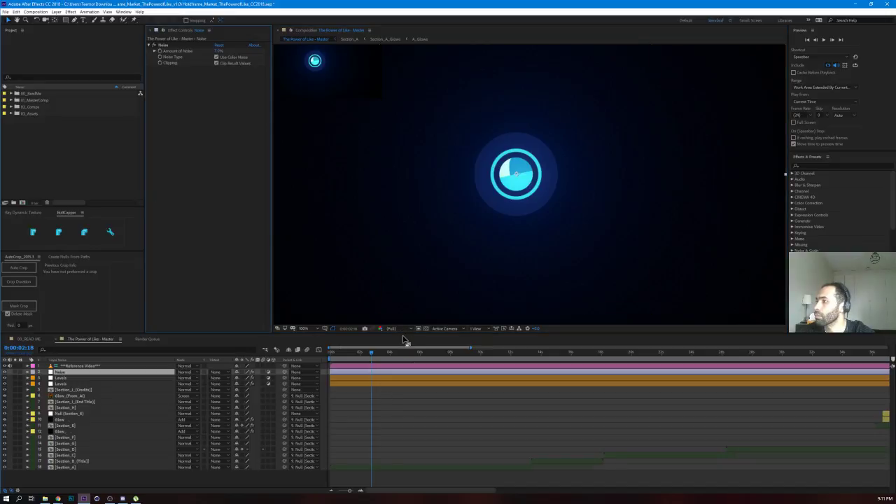
drag(403, 333, 403, 346)
click(305, 334)
click(315, 347)
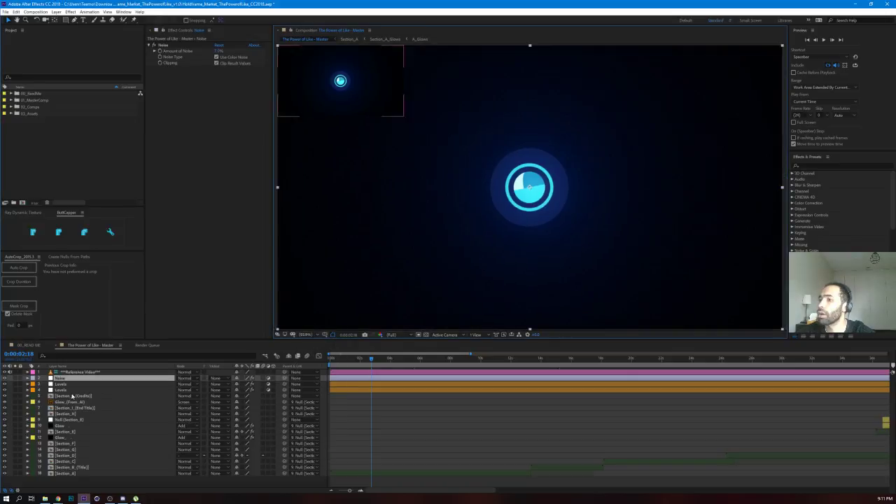
Step: Hide and mute the reference video layer in the Master composition
click(13, 384)
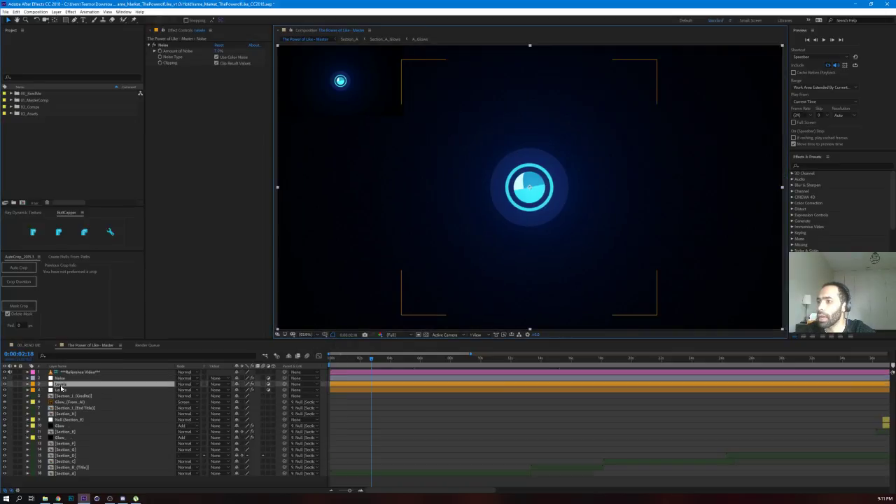
click(4, 373)
click(9, 372)
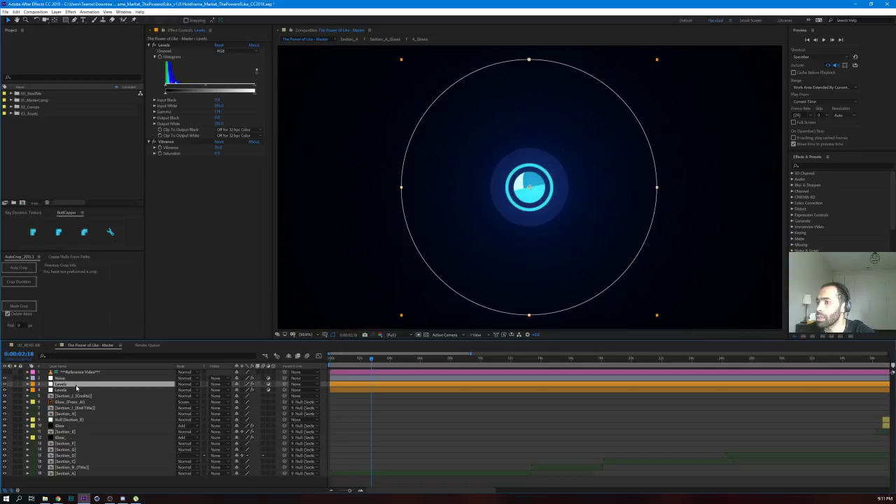
Step: Examine what the upper Levels adjustment layer and its Vibrance effect contribute by toggling them off and on
click(5, 384)
click(158, 162)
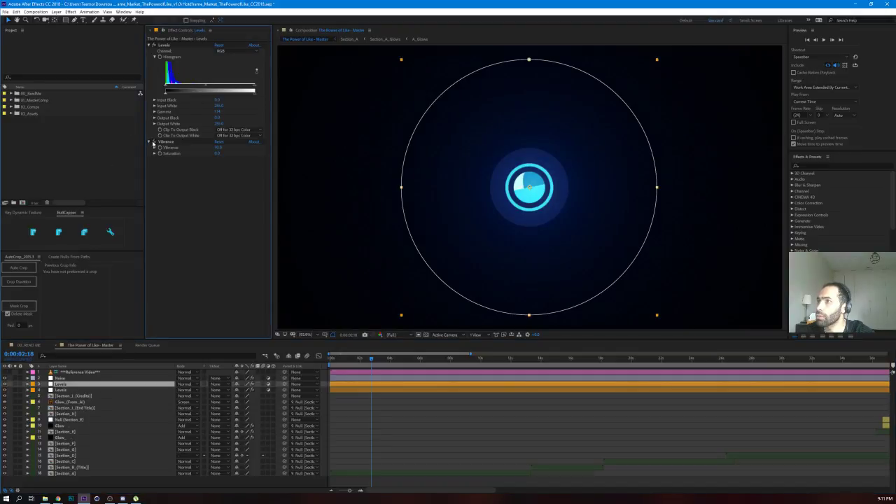
click(154, 143)
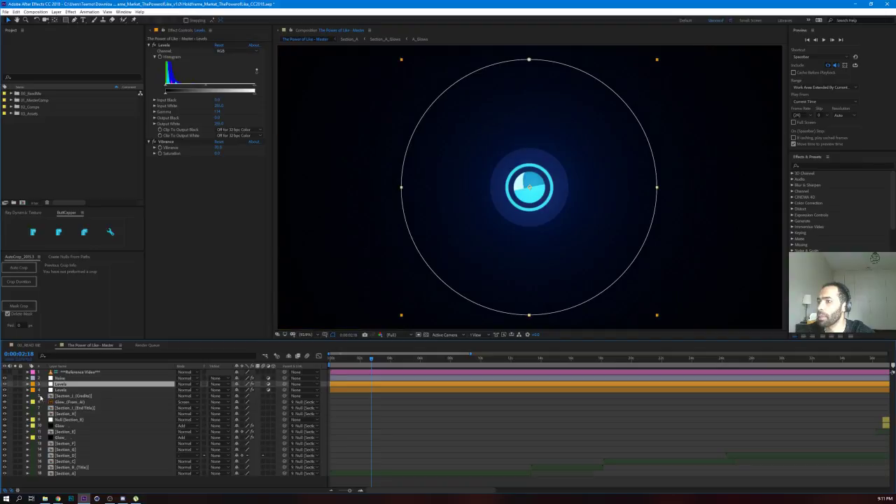
Step: Examine the lower Levels adjustment layer and its mask at 50% view size, checking the frames at 0:00:01:04 and 0:00:08:15
click(60, 390)
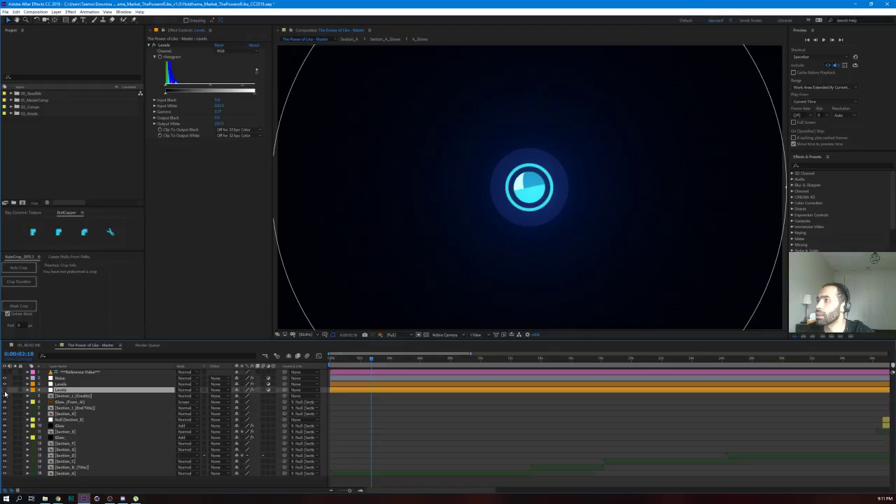
key(comma)
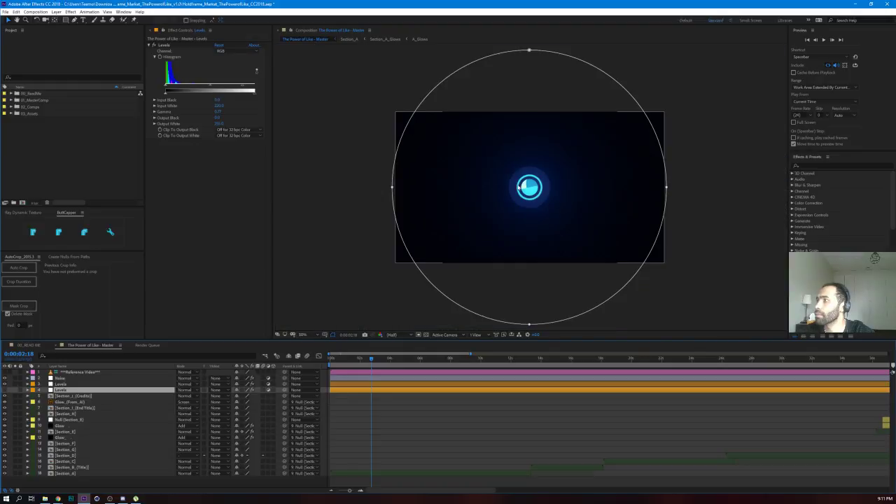
click(347, 360)
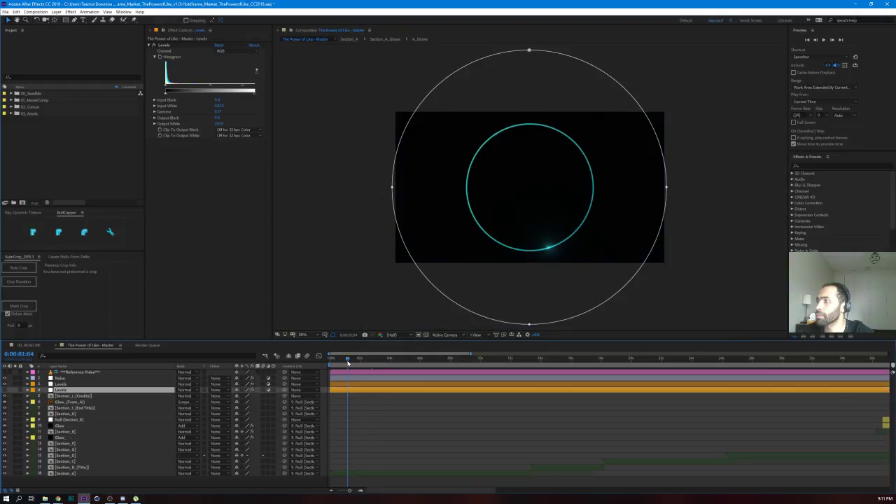
click(460, 360)
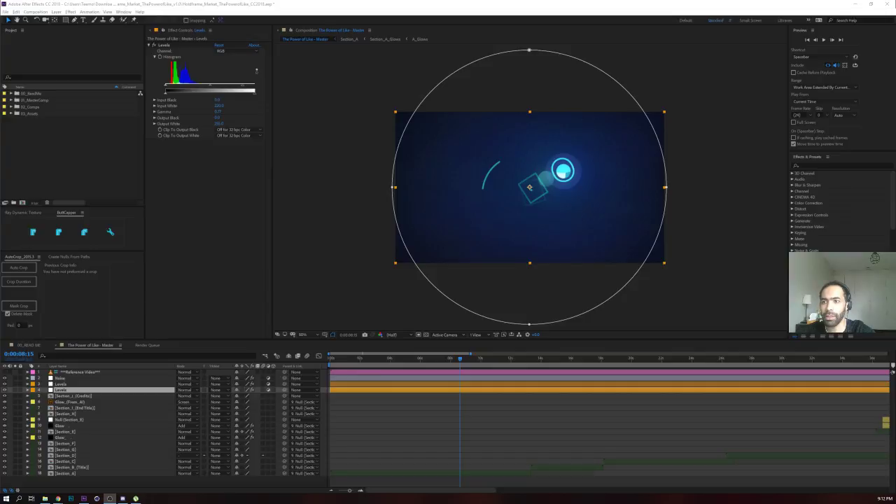
key(alt+Tab)
key(alt+Tab)
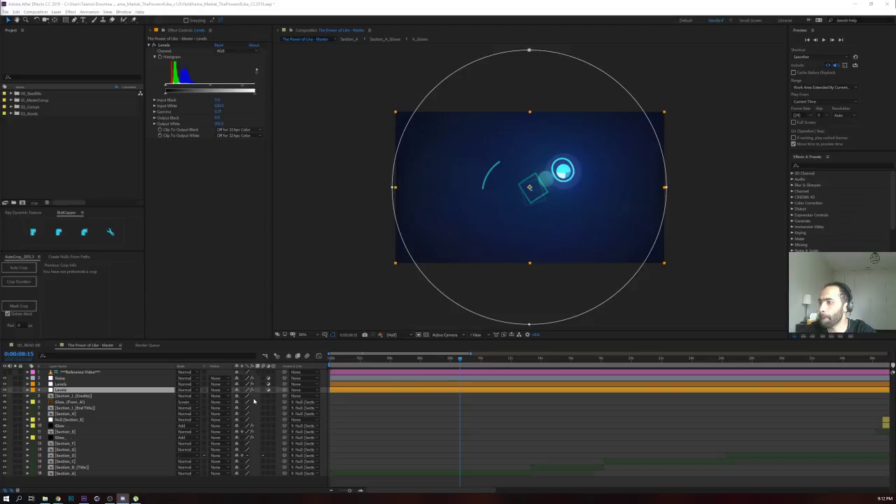
Step: Examine what the Noise layer adds by toggling its visibility off and on at full view size
click(313, 370)
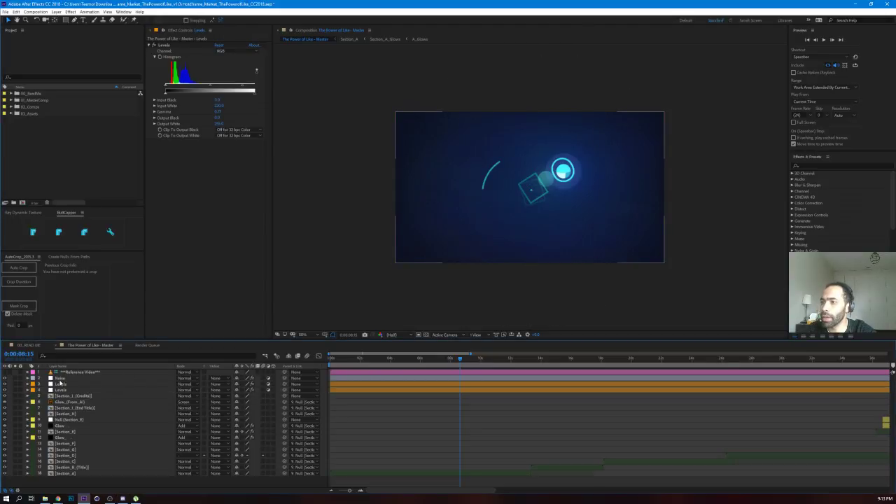
click(60, 379)
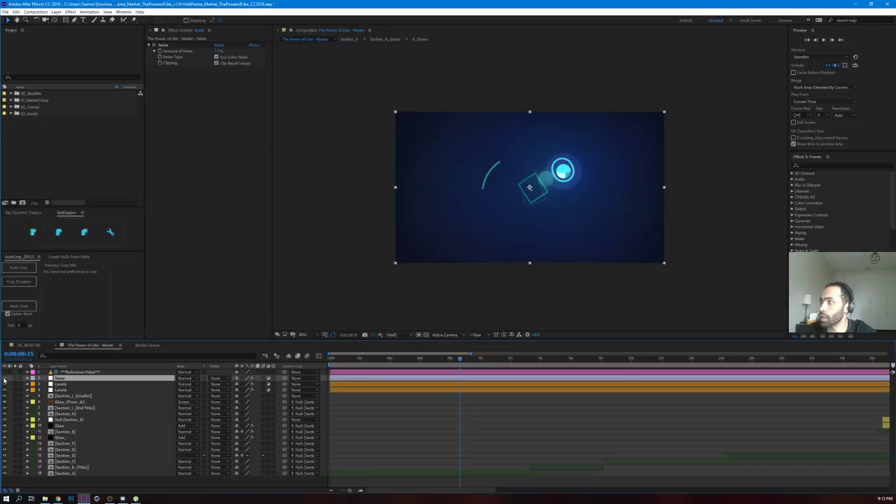
key(period)
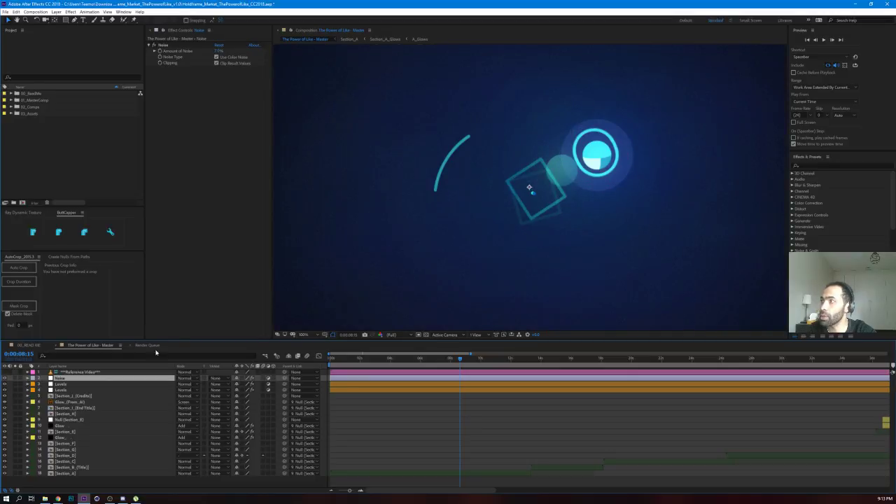
click(5, 378)
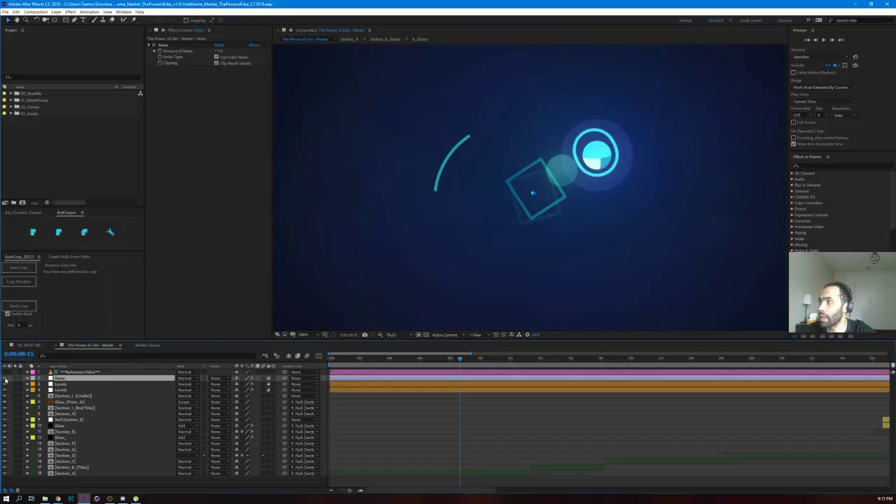
click(5, 378)
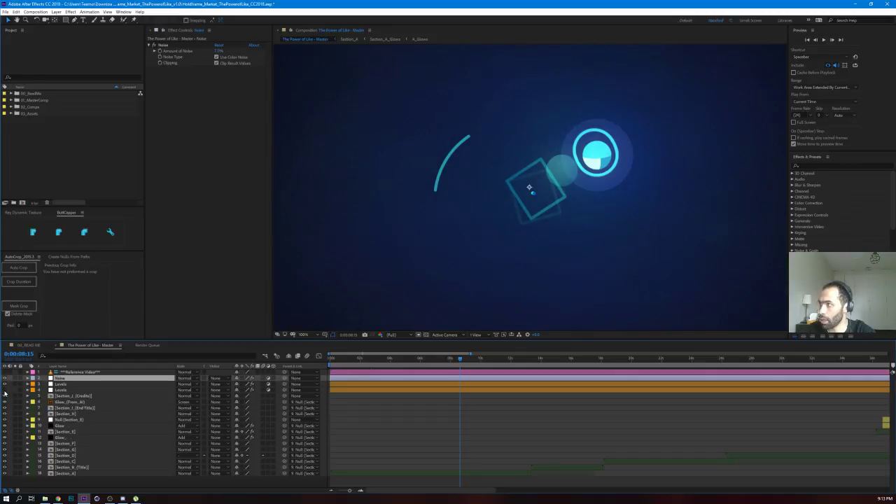
key(ctrl+shift+j)
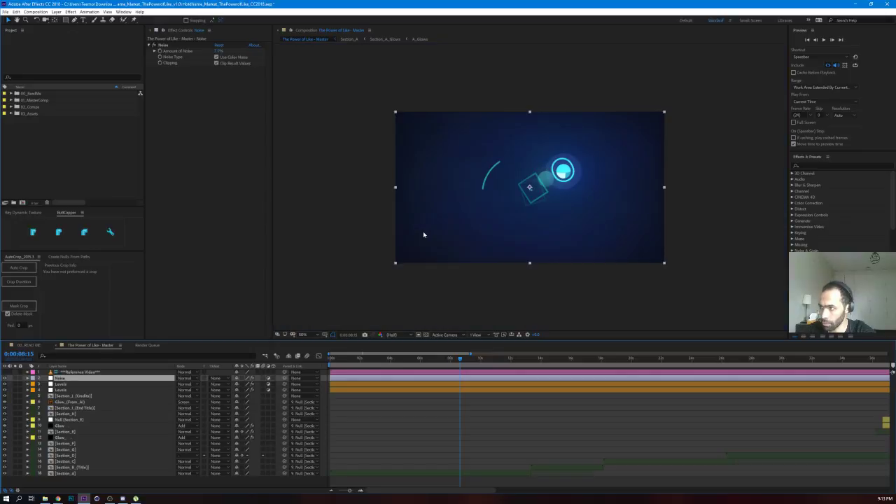
Step: Examine the outline of the lower Levels adjustment layer's elliptical mask around the frame
click(61, 390)
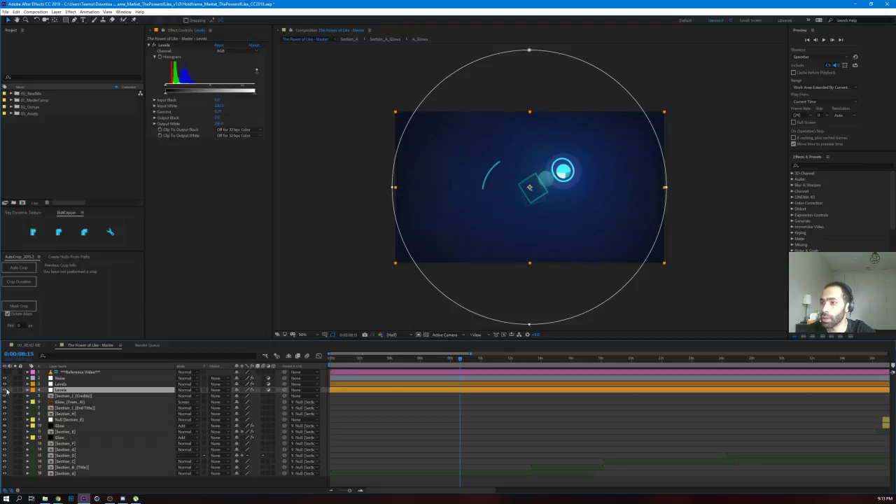
key(F2)
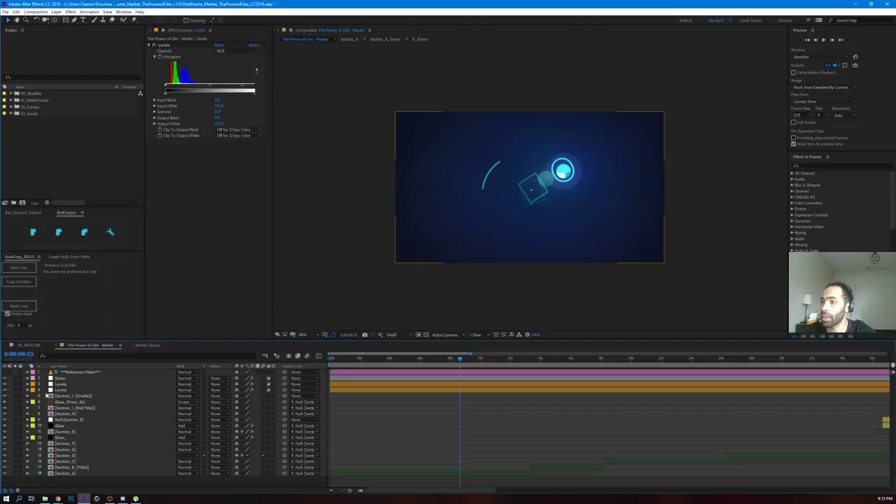
click(62, 390)
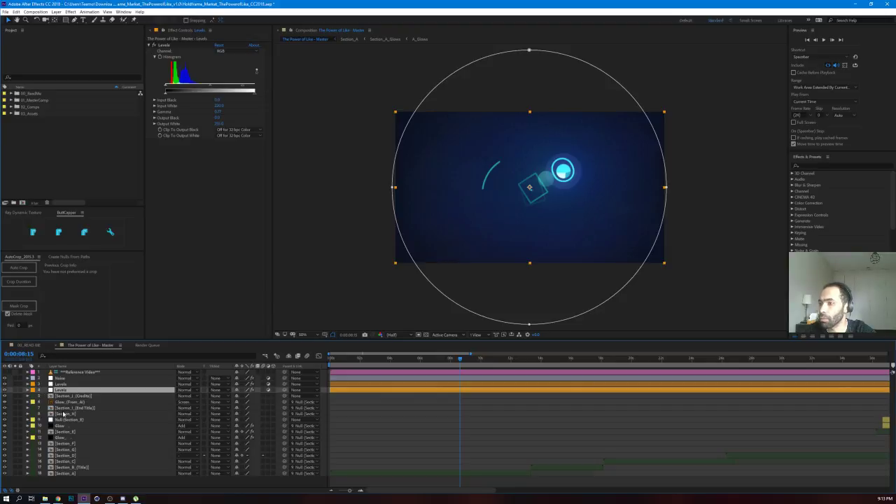
Step: Go through the section precomp layers of the Master composition, from the credits section down to Section_A
click(69, 397)
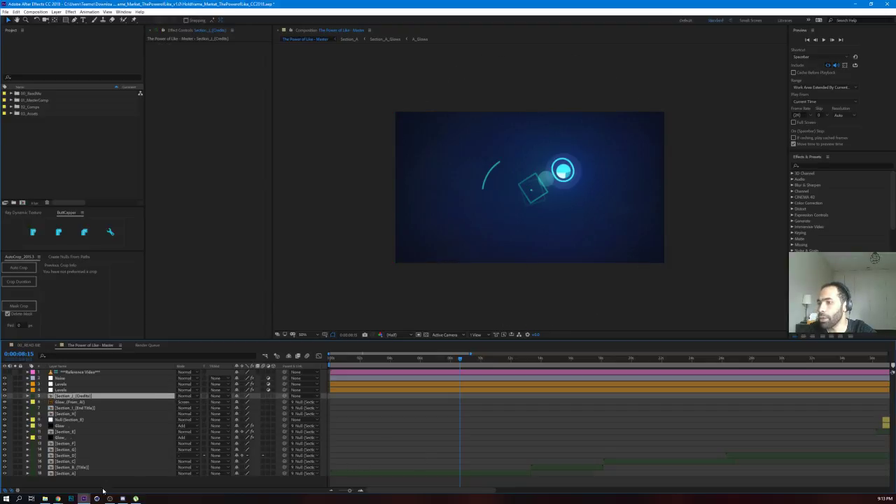
click(77, 467)
click(103, 474)
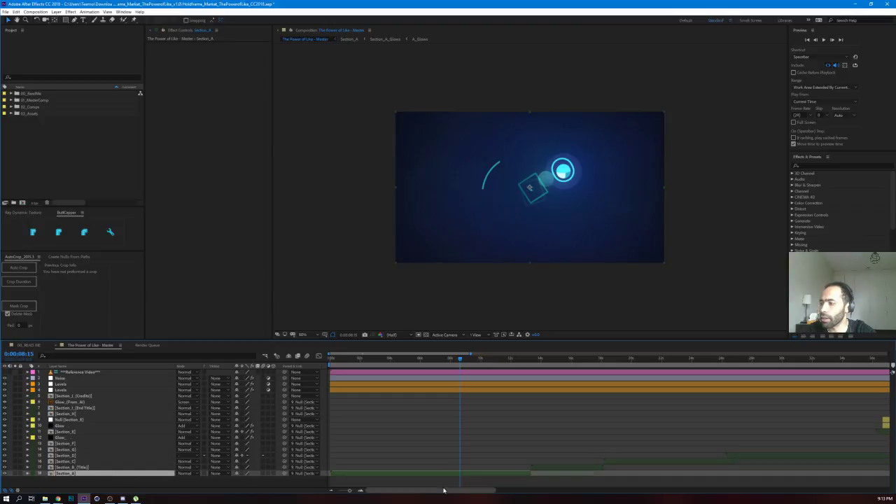
Step: Examine the Section_E null layer, checking the frames at 0:00:36:23 and 0:00:37:10
drag(434, 493, 525, 443)
click(517, 355)
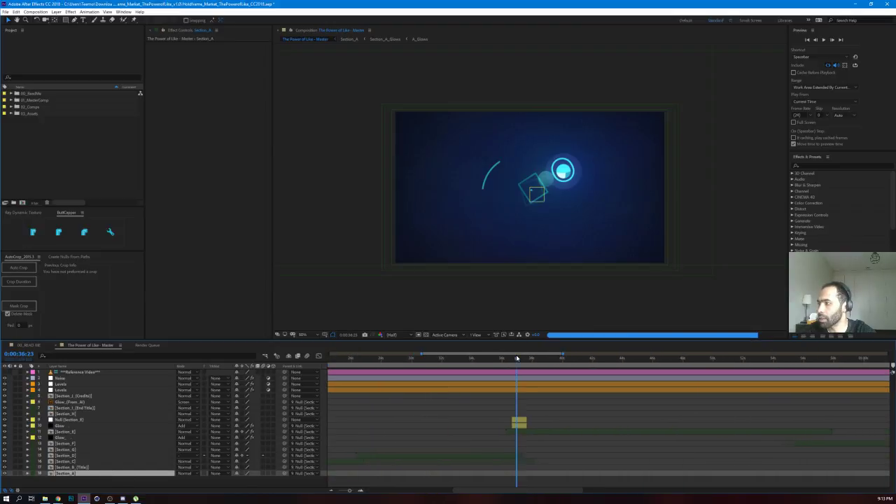
click(522, 420)
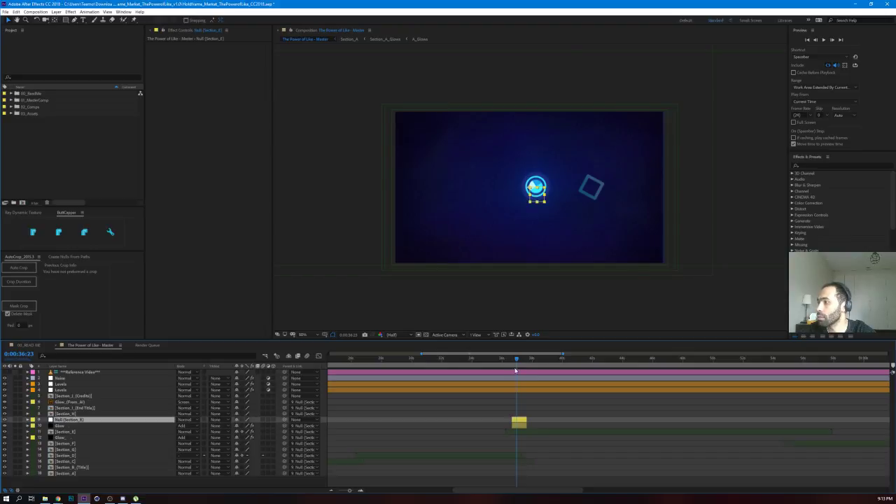
drag(518, 358, 524, 358)
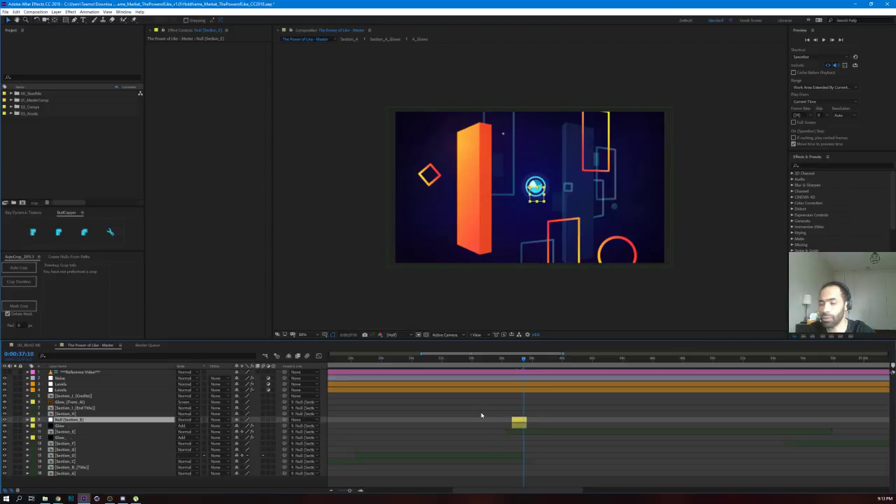
Step: Inspect the upper Glow layer's Brightness keyframes and toggle the layer off and on at 0:00:36:20
click(60, 426)
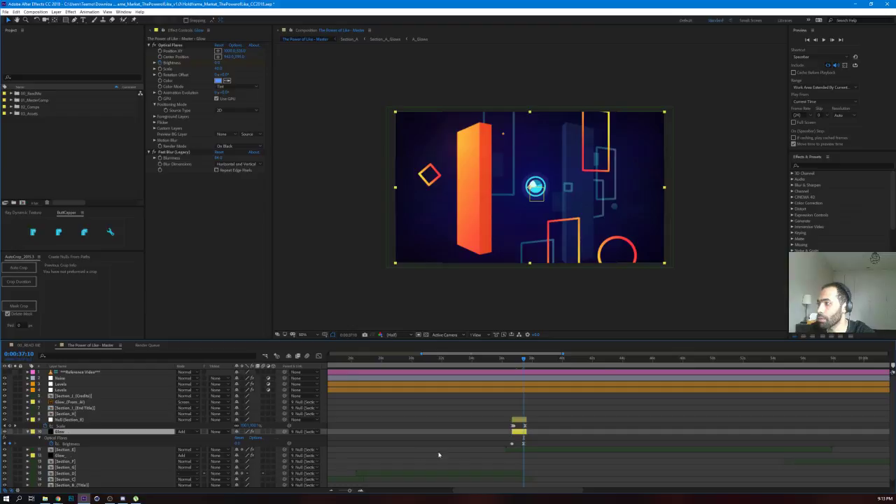
click(521, 360)
drag(521, 359, 516, 360)
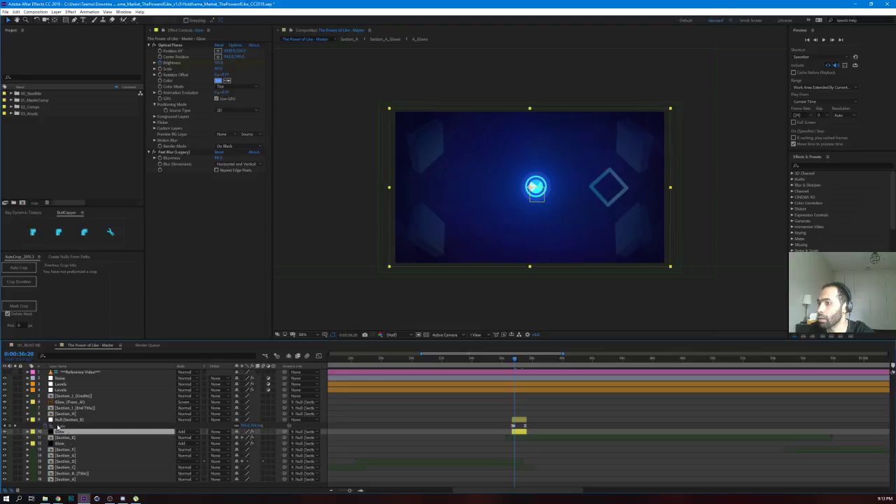
click(5, 433)
click(6, 433)
click(5, 434)
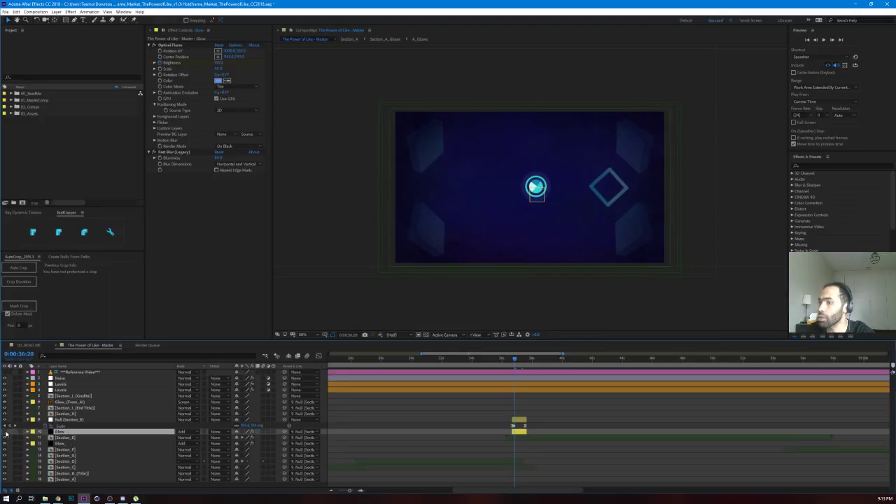
click(5, 434)
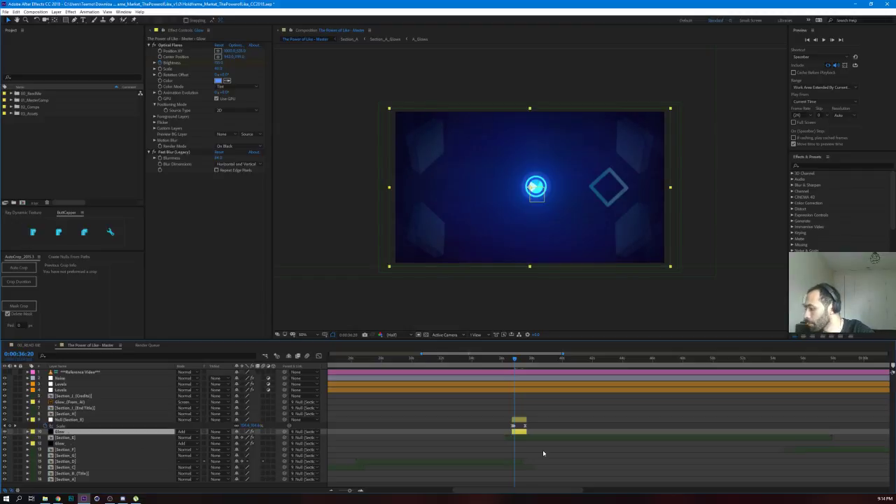
Step: Inspect the lower Glow layer at 0:01:21:22 with the whole frame fitted in the viewer
drag(566, 491, 705, 497)
click(603, 365)
click(604, 357)
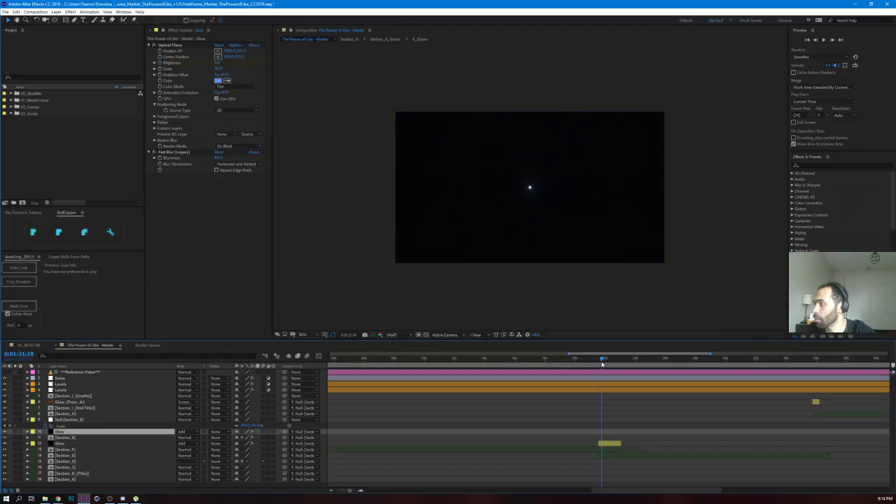
click(114, 444)
key(/)
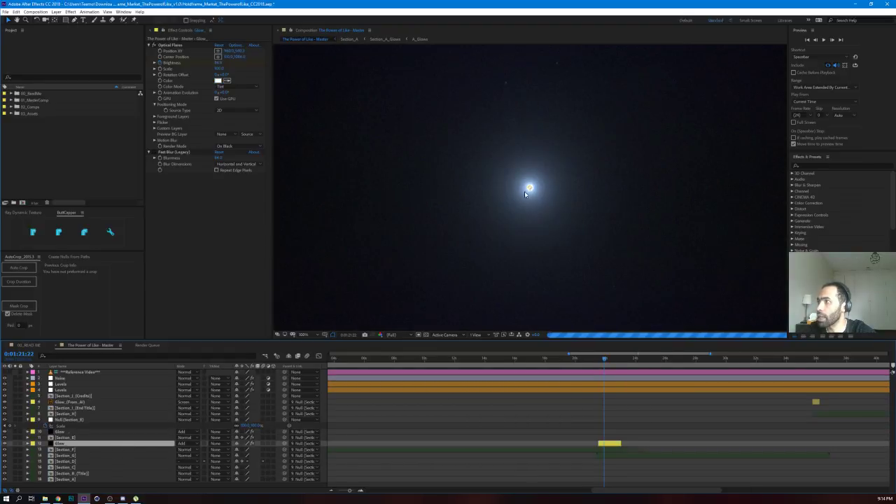
scroll(528, 190, down, 2)
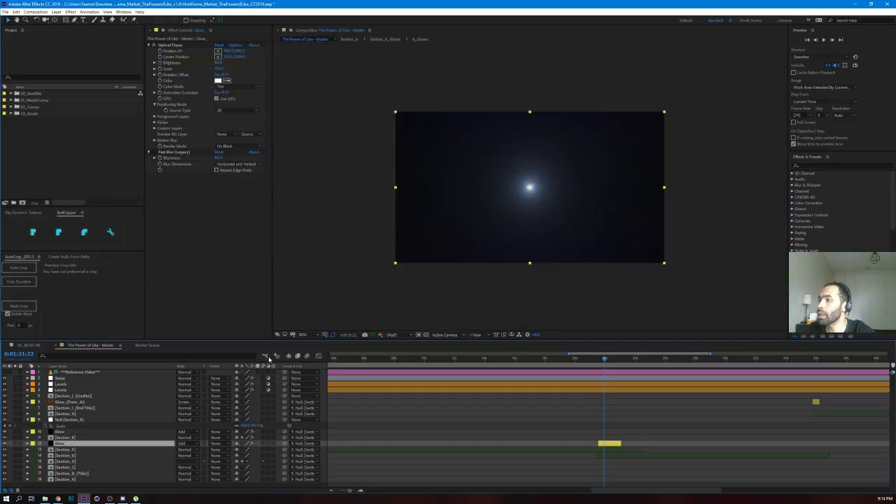
key(shift+/)
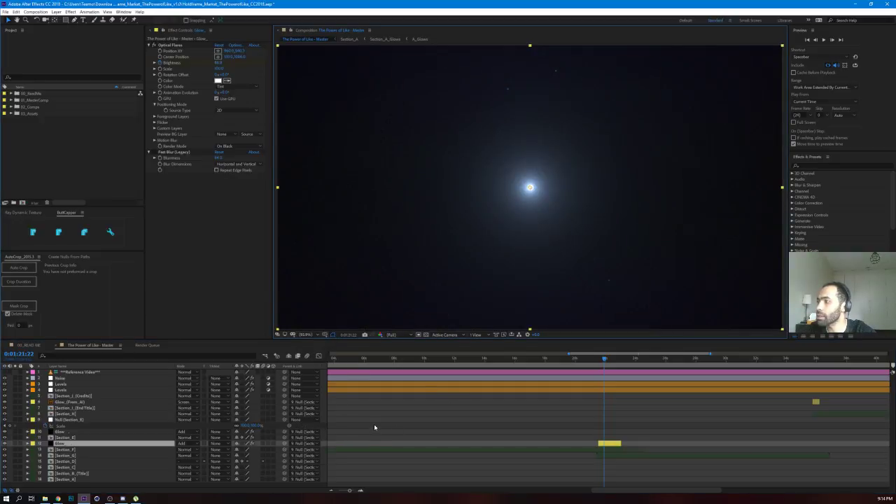
Step: Compare the frame with and without the lower Glow layer by toggling its visibility
click(5, 444)
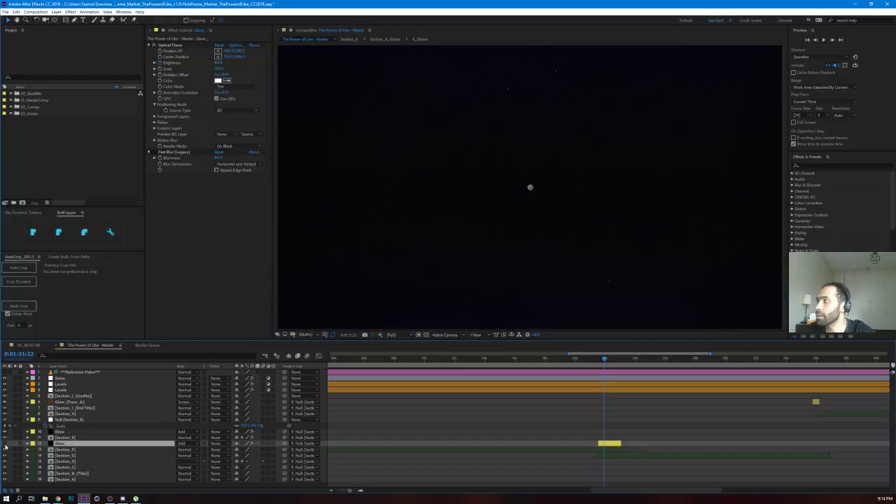
click(6, 444)
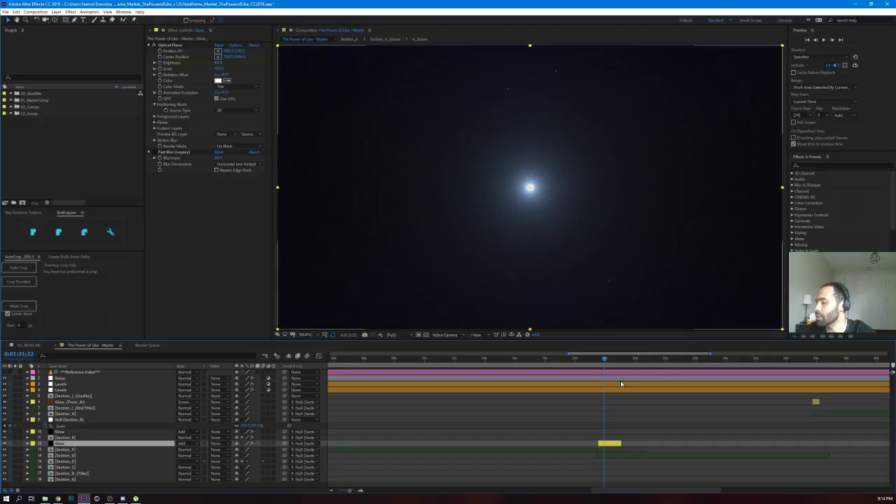
click(623, 404)
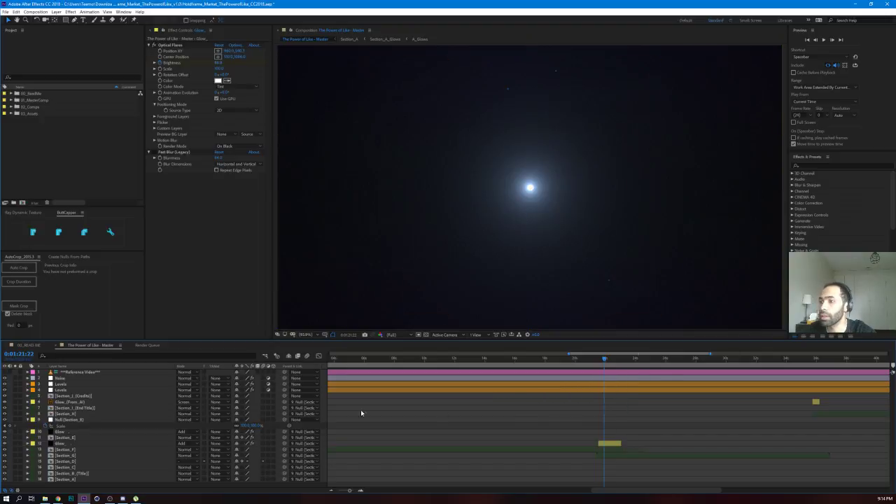
click(85, 443)
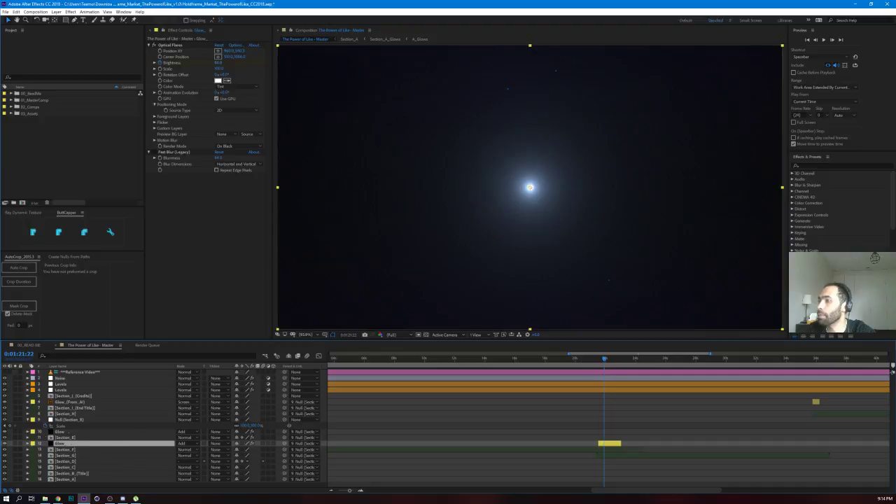
click(5, 444)
click(5, 444)
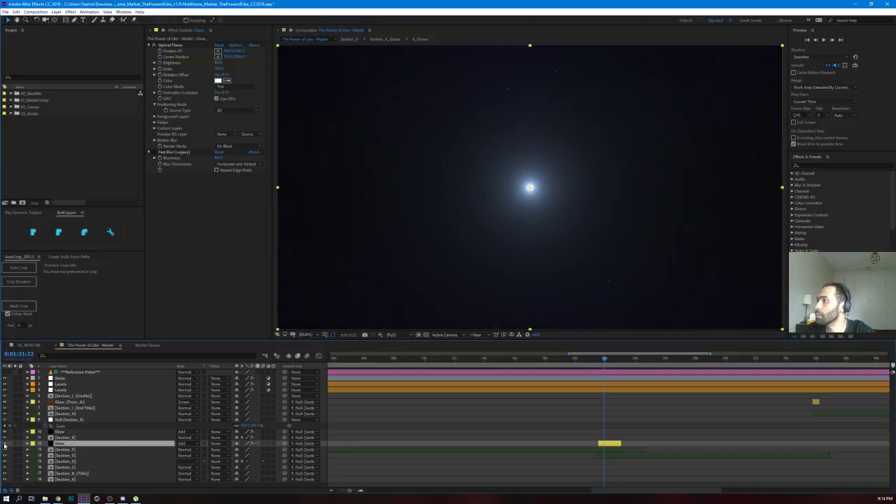
Step: Inspect the lower Glow layer's Optical Flares options in a maximized window, and close them without saving
click(239, 47)
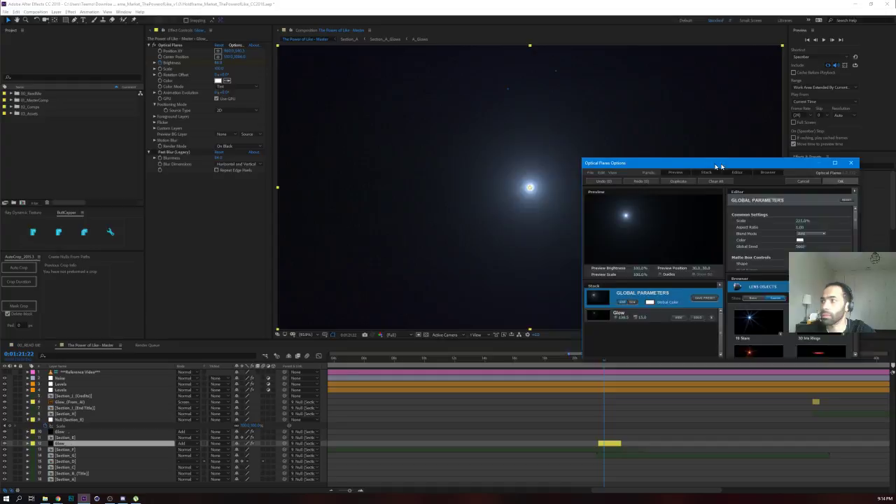
drag(748, 161, 458, 140)
double_click(457, 137)
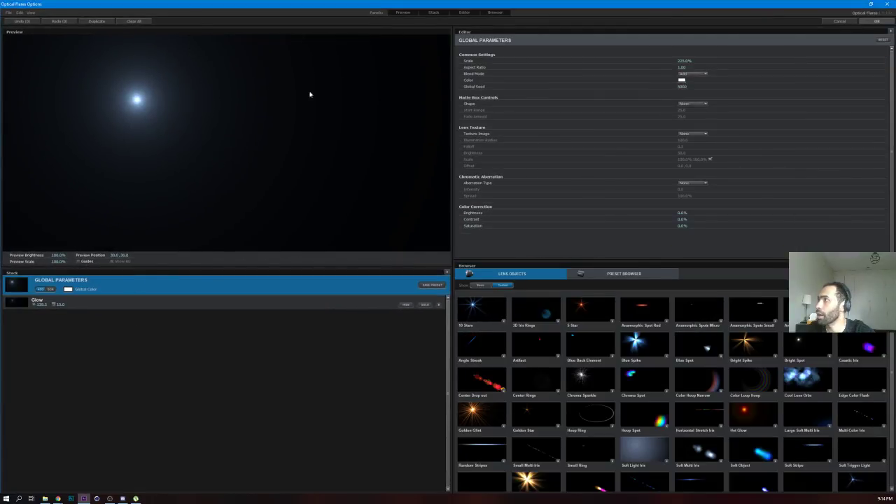
click(888, 3)
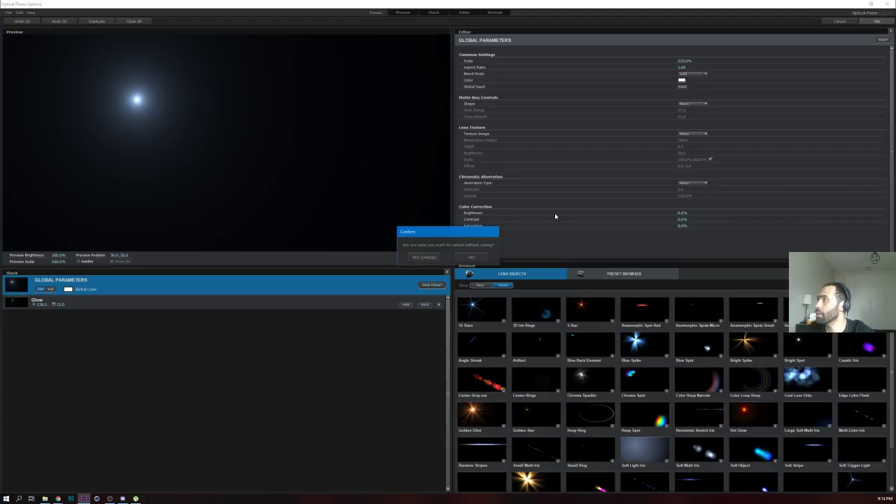
click(424, 257)
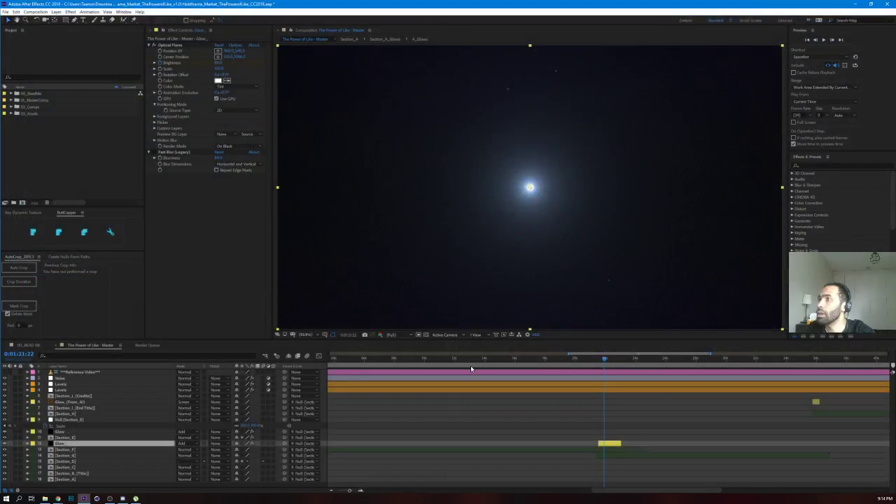
Step: Reveal the lower Glow layer's Brightness keyframes and preview the flare animation from 0:01:21:13
click(160, 62)
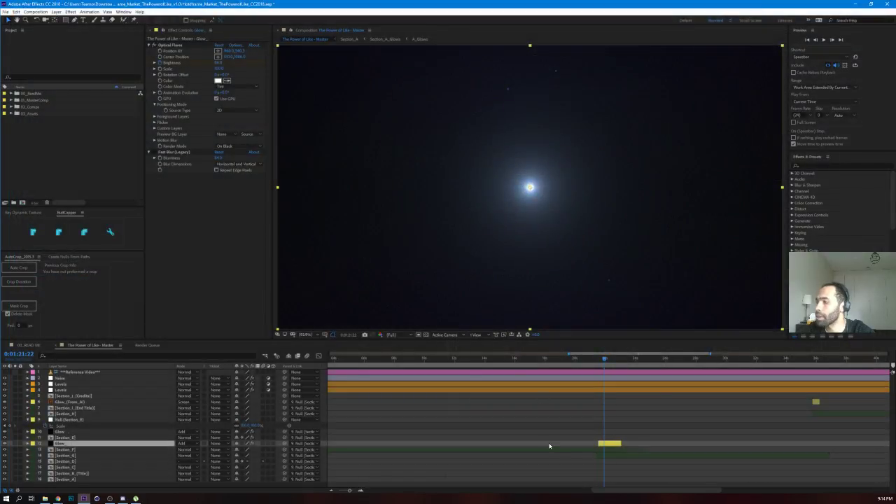
key(u)
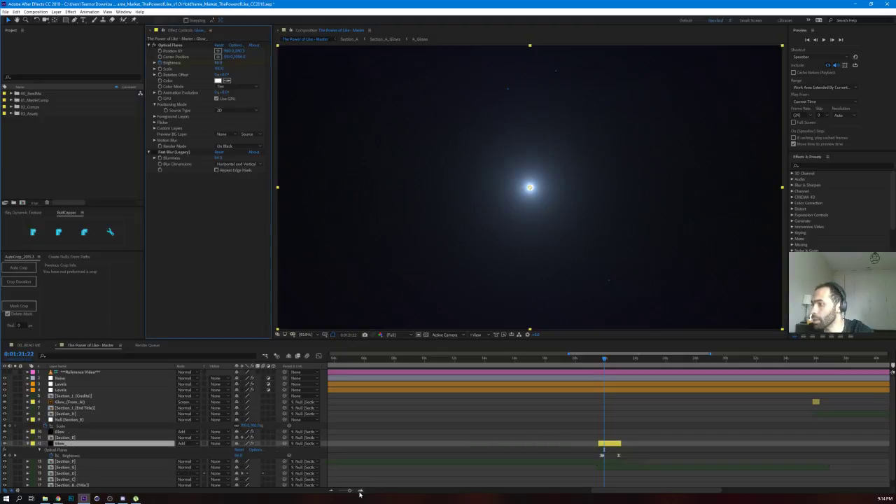
click(361, 491)
click(361, 491)
click(598, 361)
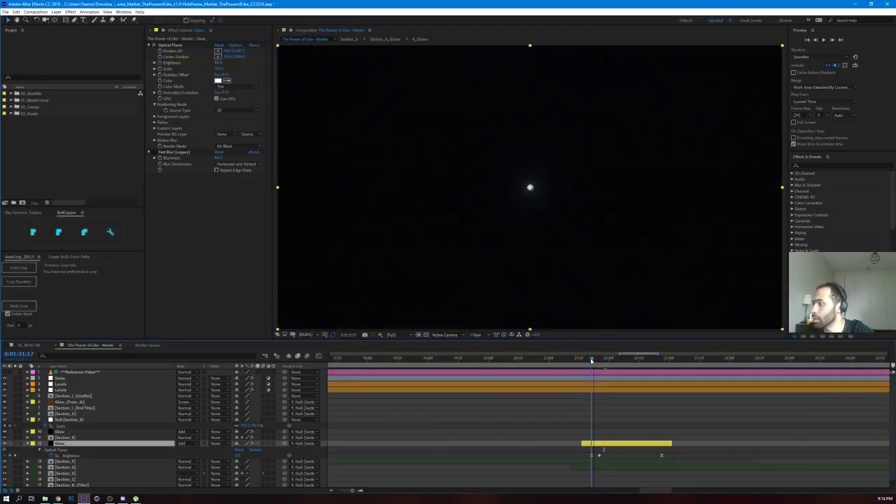
drag(600, 361, 580, 363)
key(space)
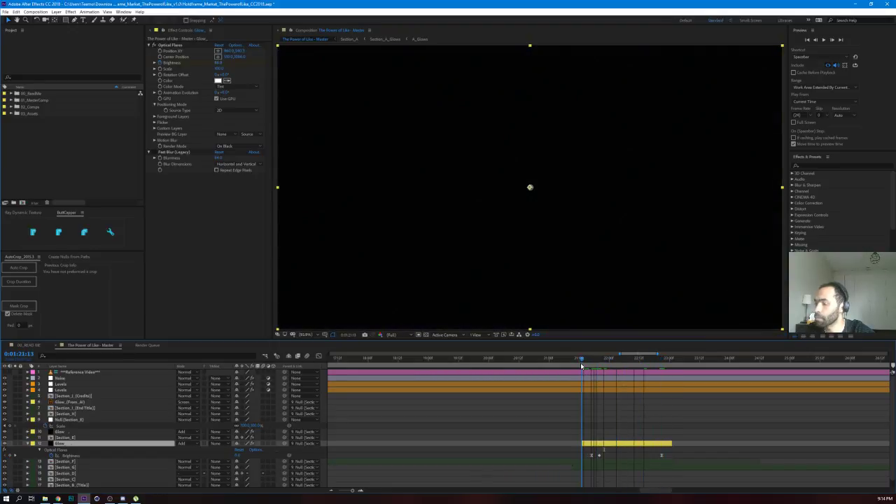
Step: End the work area at 0:01:23:06 and preview the lower Glow layer's flare animation
drag(674, 364, 684, 361)
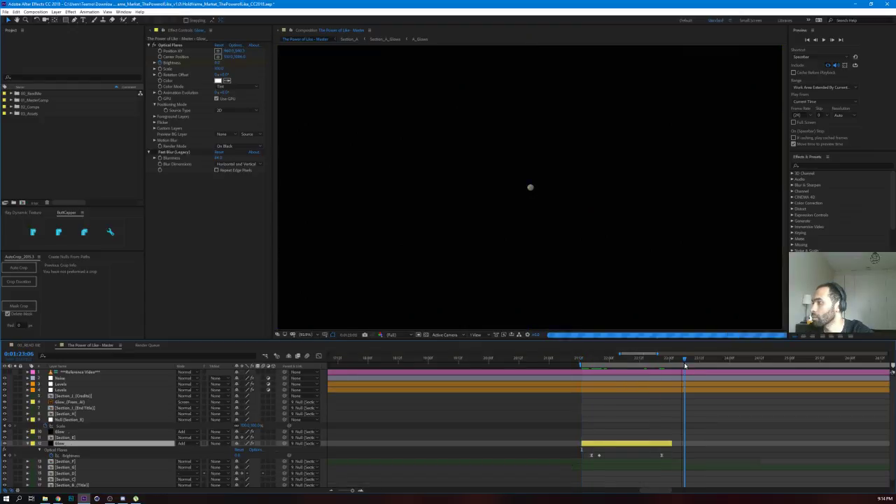
key(space)
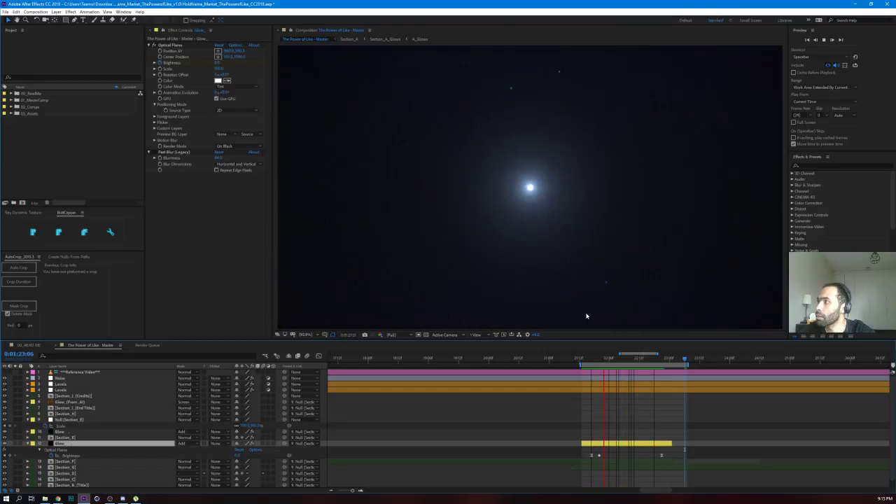
key(space)
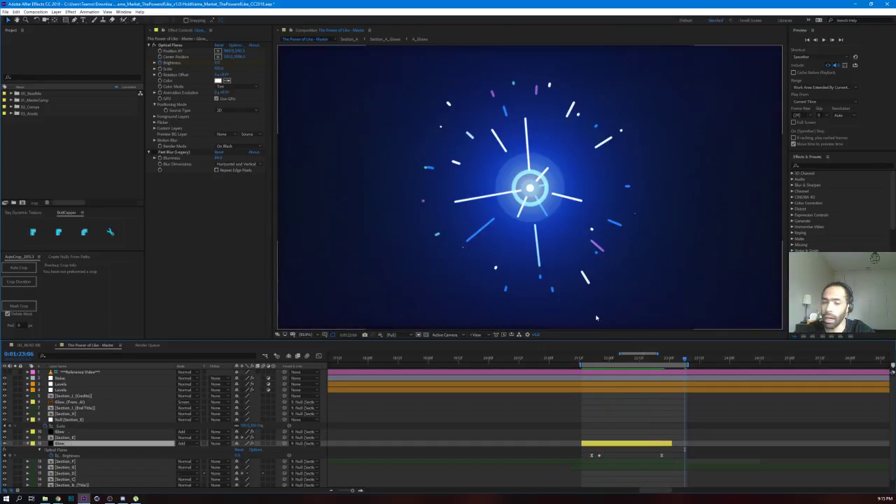
Step: Inspect the flare at 0:01:22:20, select the lower Glow layer's Fast Blur effect, and go back to 0:01:21:23
drag(583, 363, 660, 366)
click(608, 411)
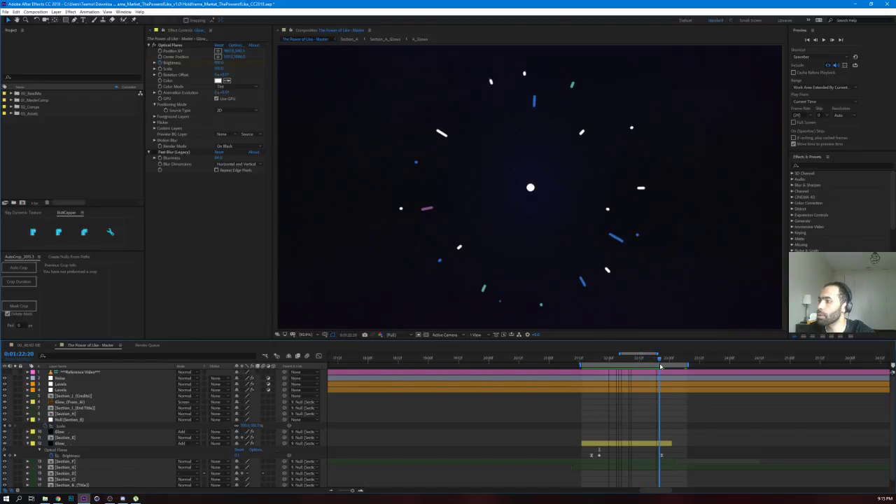
scroll(503, 165, down, 2)
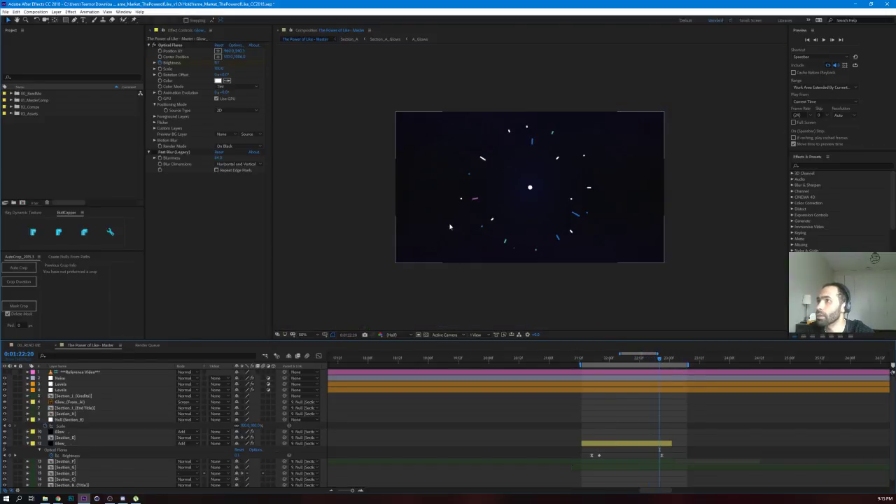
click(175, 153)
scroll(448, 231, up, 2)
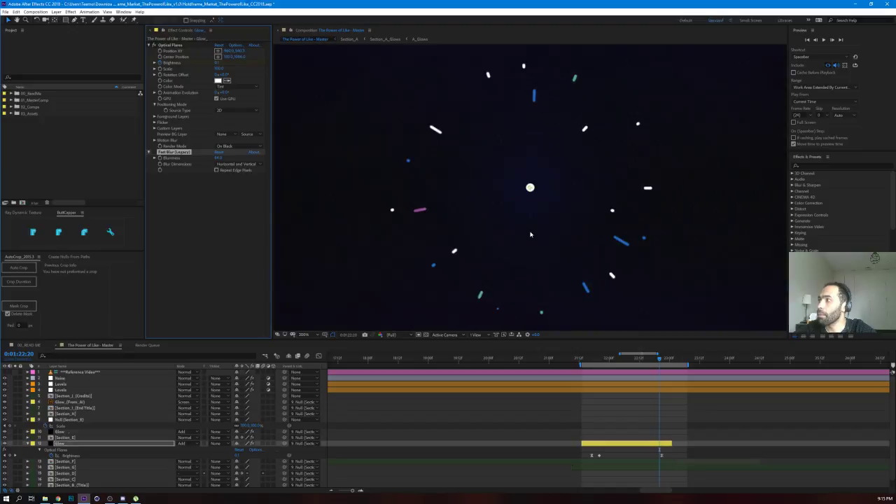
drag(638, 360, 607, 364)
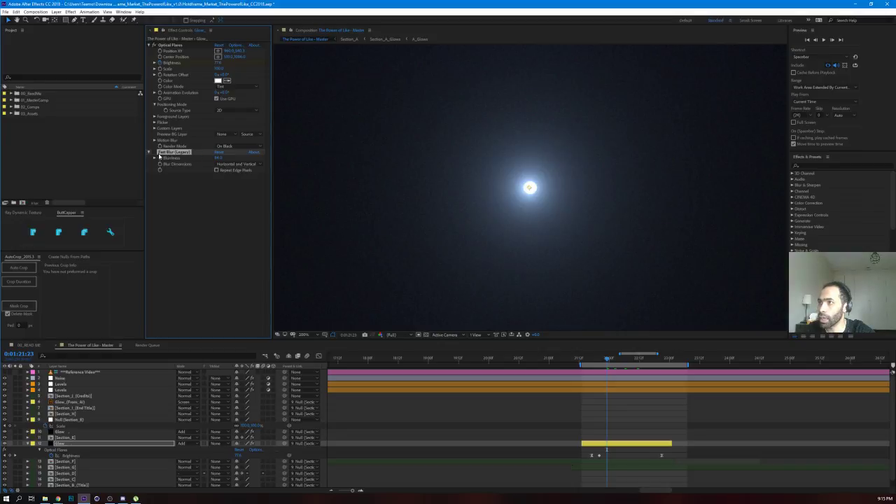
Step: Compare the flare with and without Fast Blur by toggling the effect on the lower Glow layer
click(154, 155)
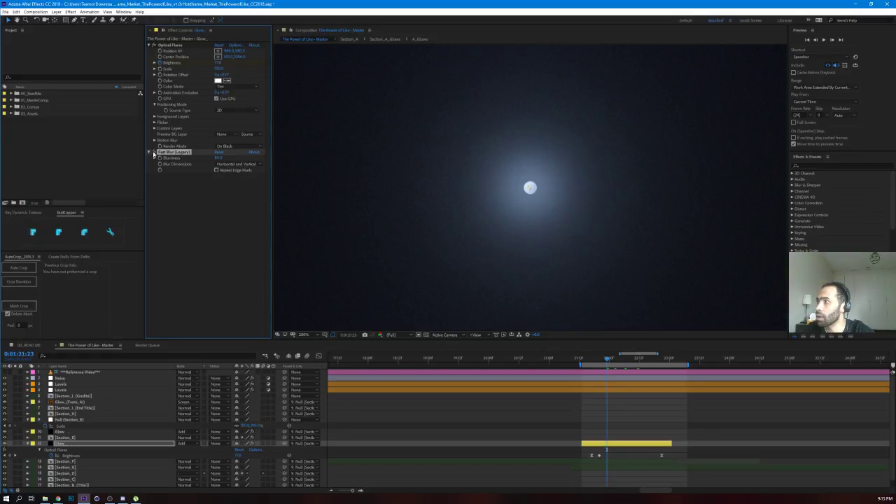
click(154, 155)
click(154, 155)
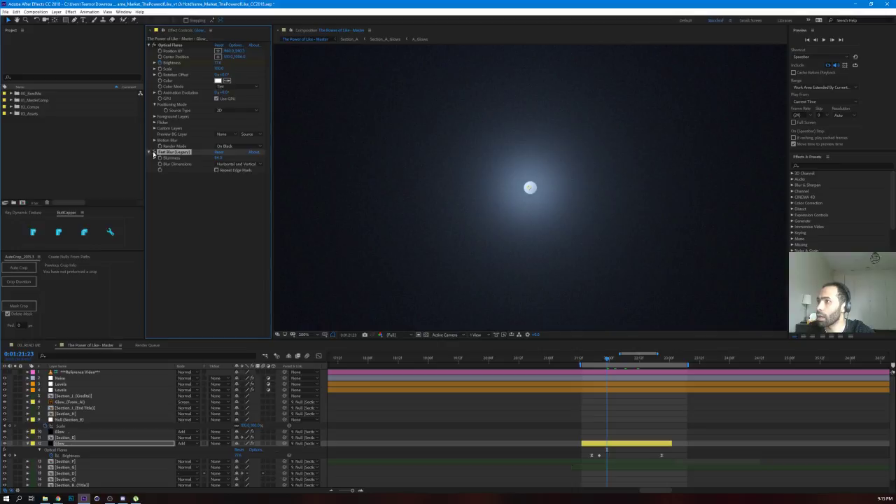
click(154, 155)
click(154, 155)
Step: Lower the Fast Blur's Blurriness on the lower Glow layer and compare the flare's core with and without the effect
drag(206, 157, 199, 158)
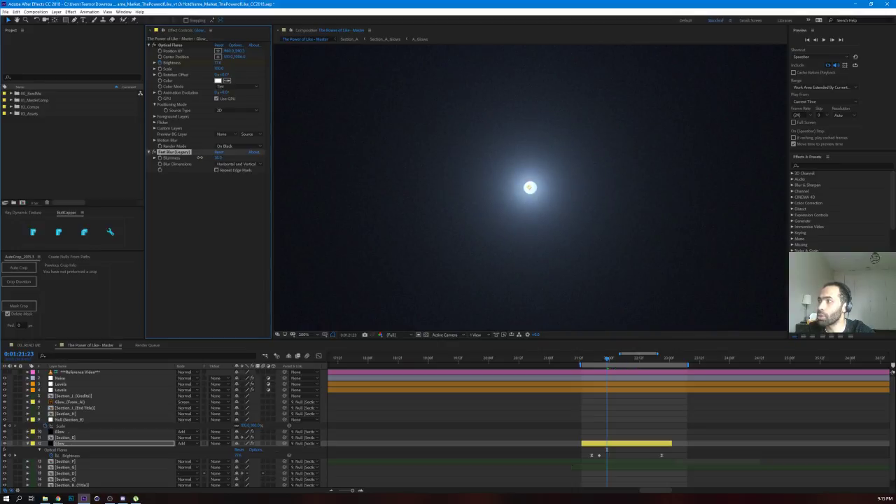
click(154, 153)
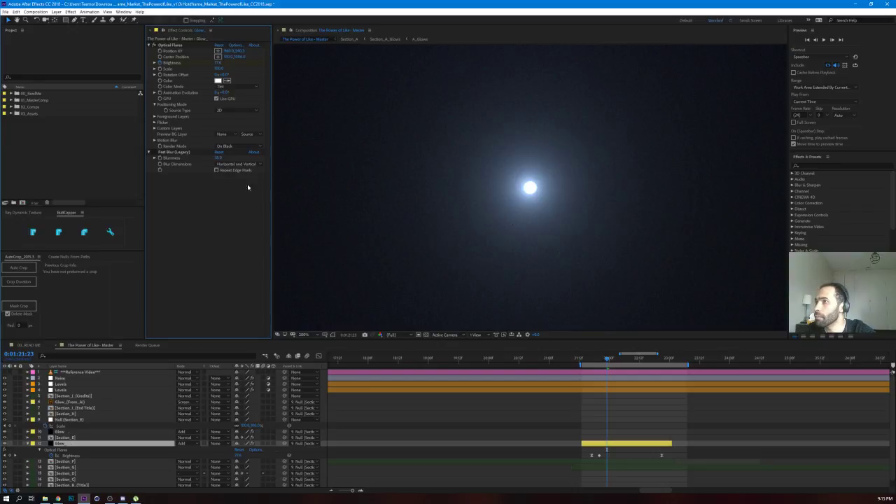
click(155, 152)
click(156, 153)
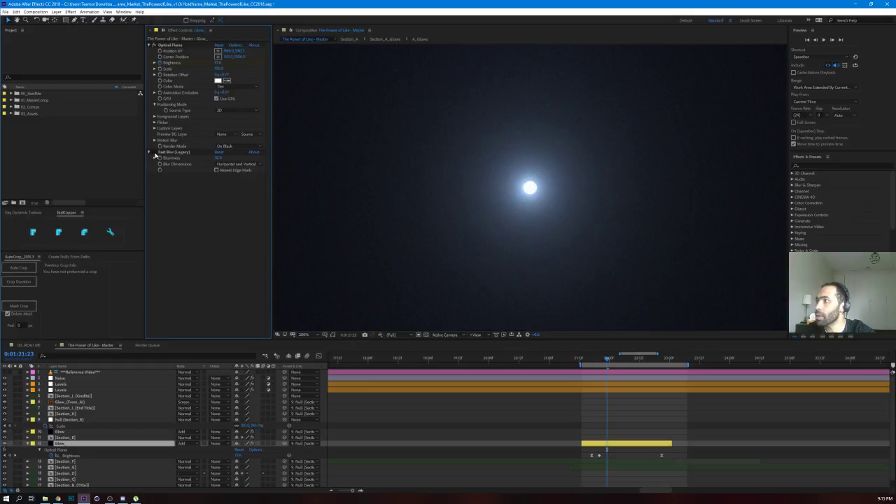
click(156, 152)
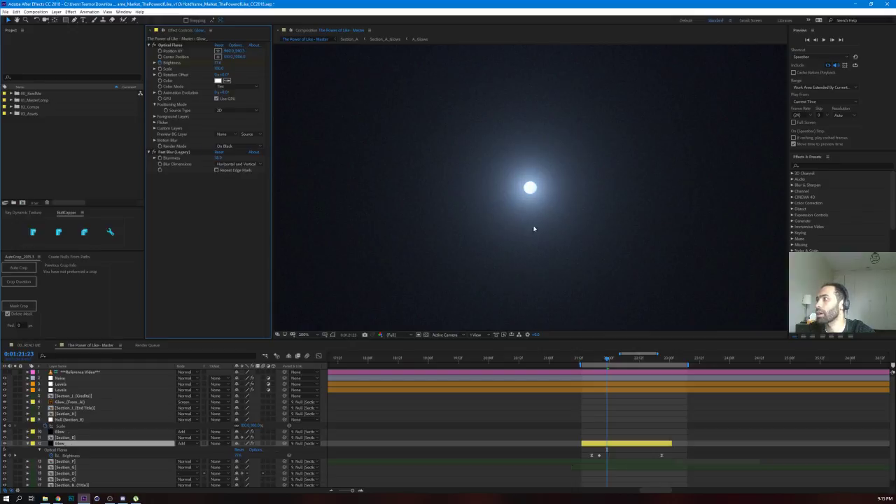
scroll(522, 247, down, 2)
scroll(522, 247, up, 1)
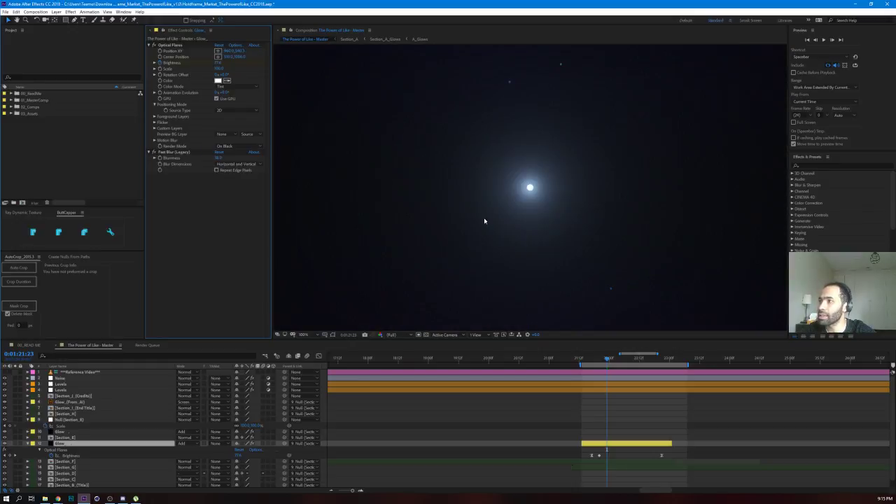
scroll(525, 209, up, 2)
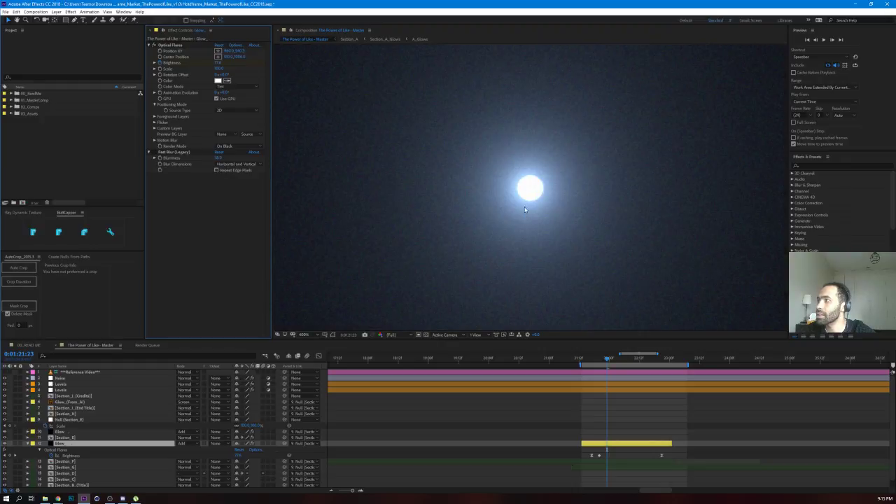
scroll(538, 226, down, 1)
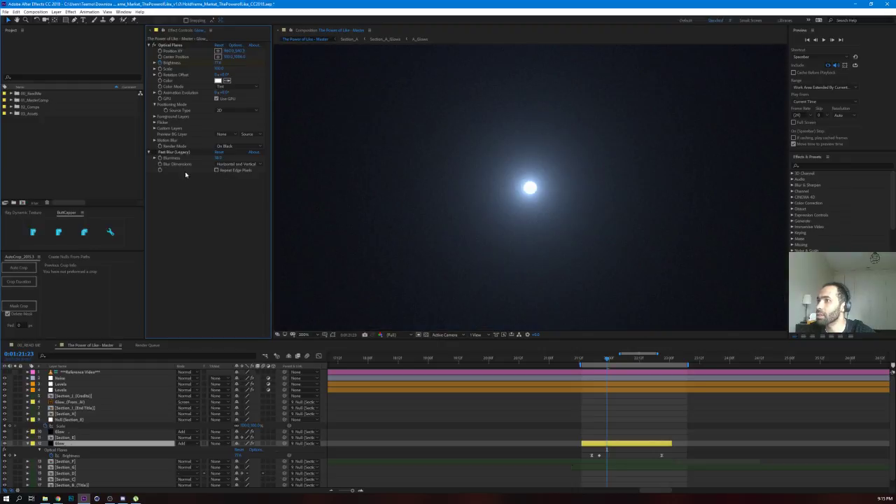
Step: Toggle Fast Blur repeatedly at 200% magnification to examine how it softens the flare's bright core
click(154, 152)
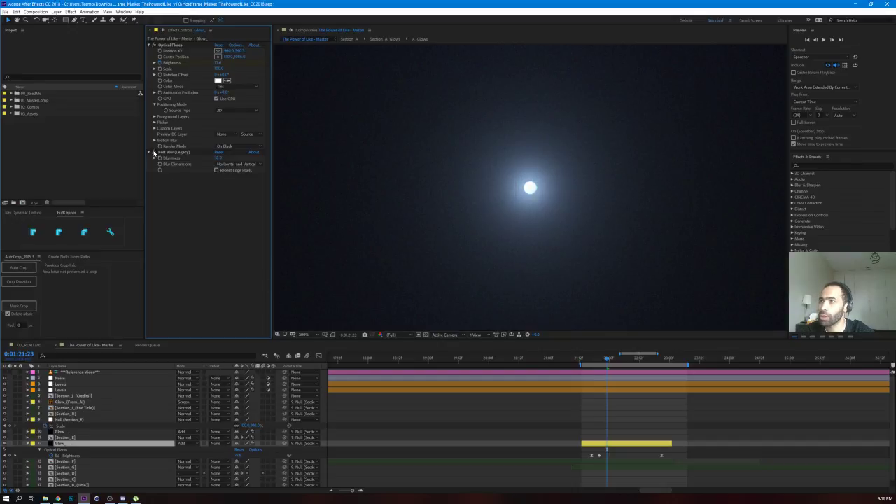
click(154, 153)
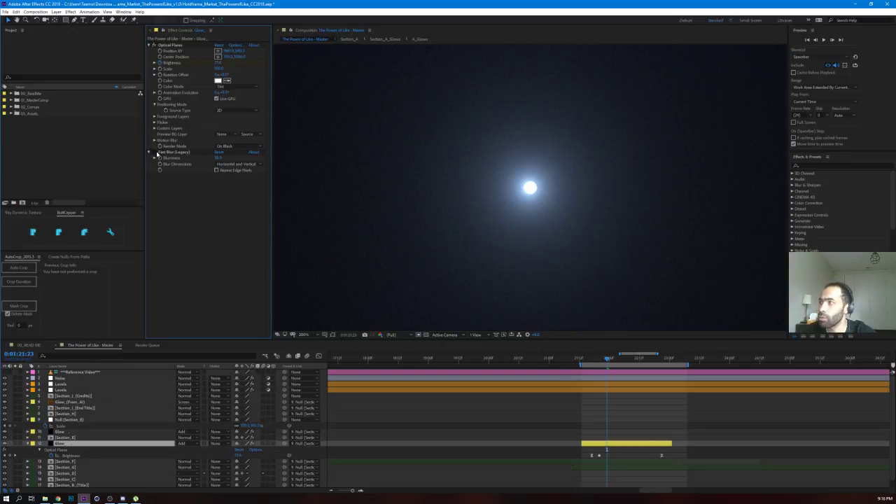
click(155, 154)
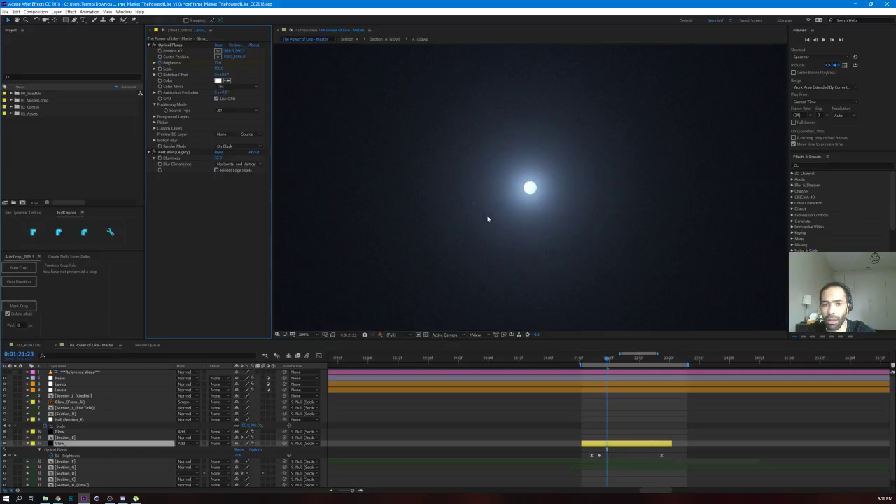
click(154, 153)
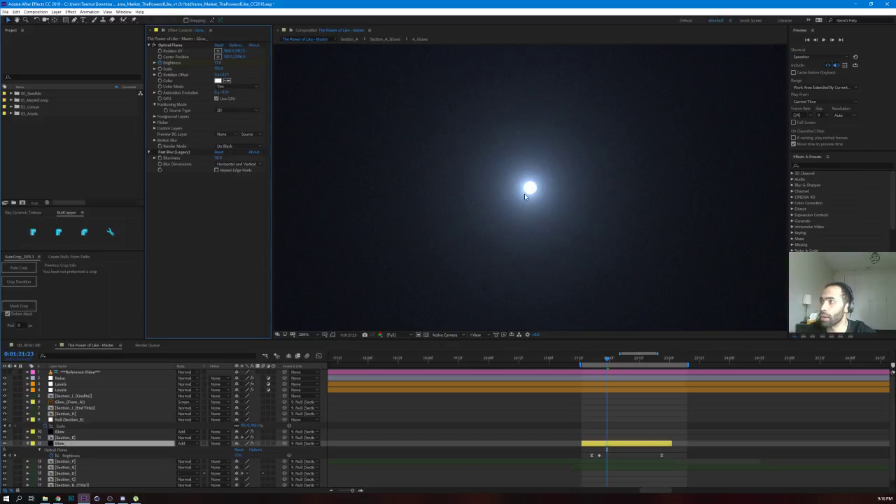
click(154, 153)
click(154, 153)
click(154, 152)
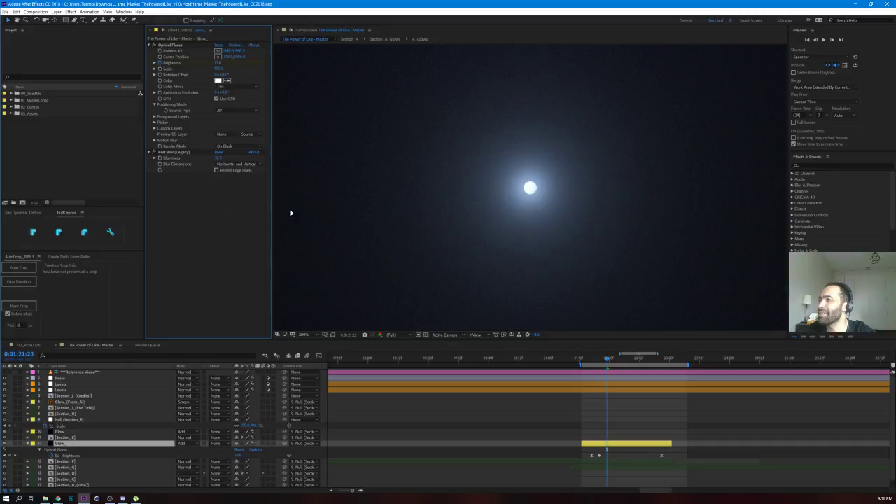
Step: Reframe the flare in the viewer and check the Fast Blur effect's influence on it once more
scroll(510, 216, down, 1)
scroll(510, 217, up, 1)
drag(550, 210, 572, 194)
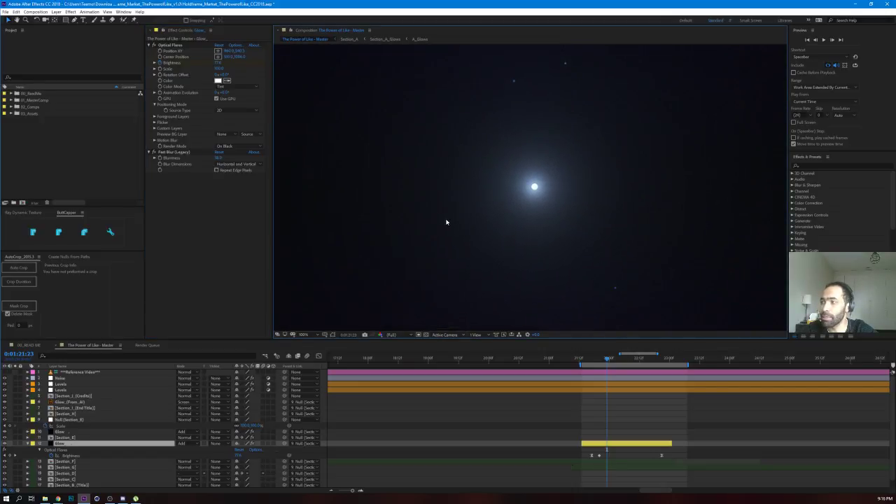
key(period)
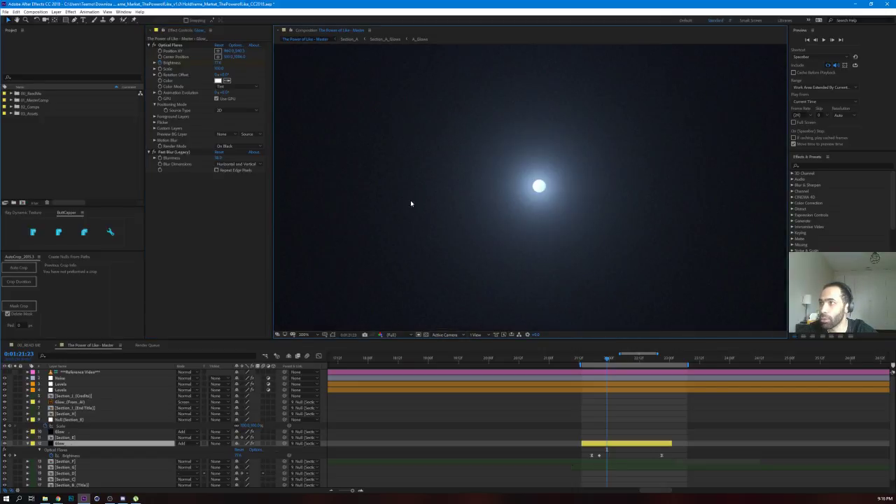
click(162, 193)
click(173, 154)
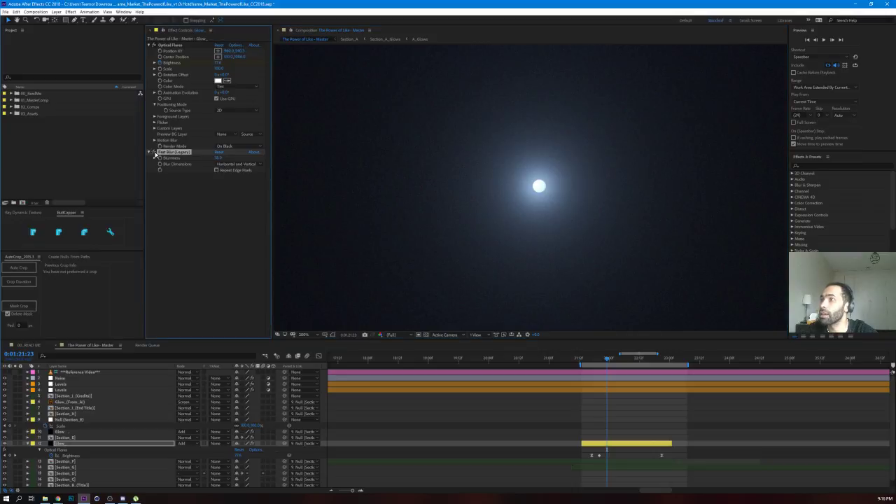
click(180, 259)
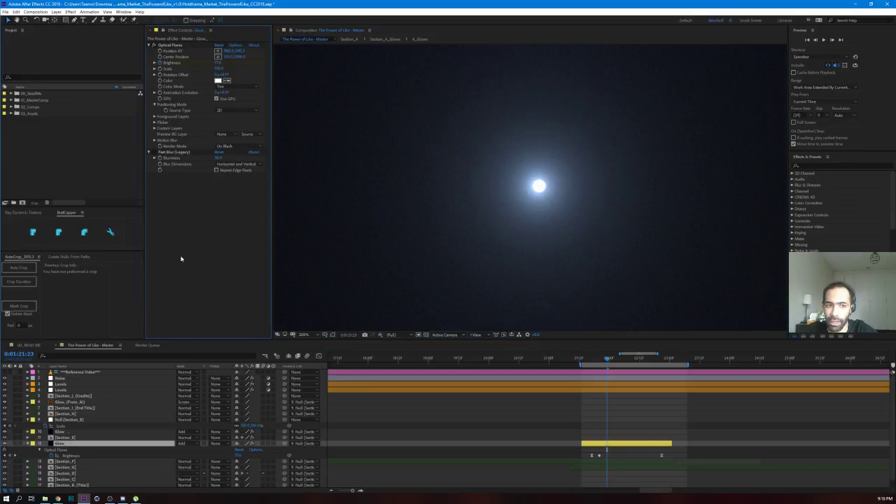
Step: Examine the flare and its surrounding glow at magnifications between 50% and 200%
key(comma)
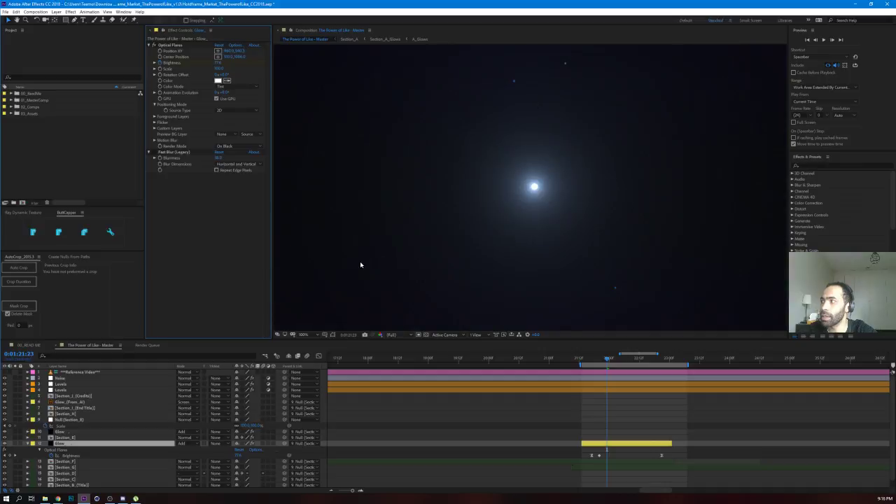
key(period)
key(comma)
key(comma)
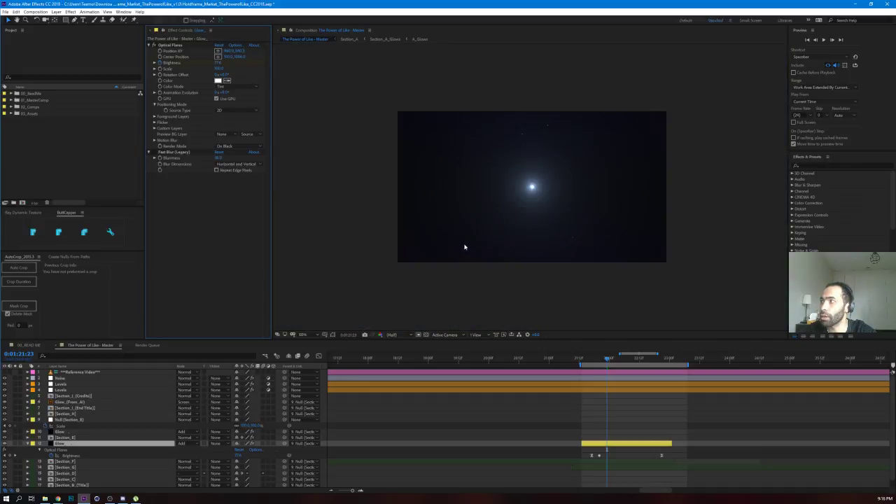
key(period)
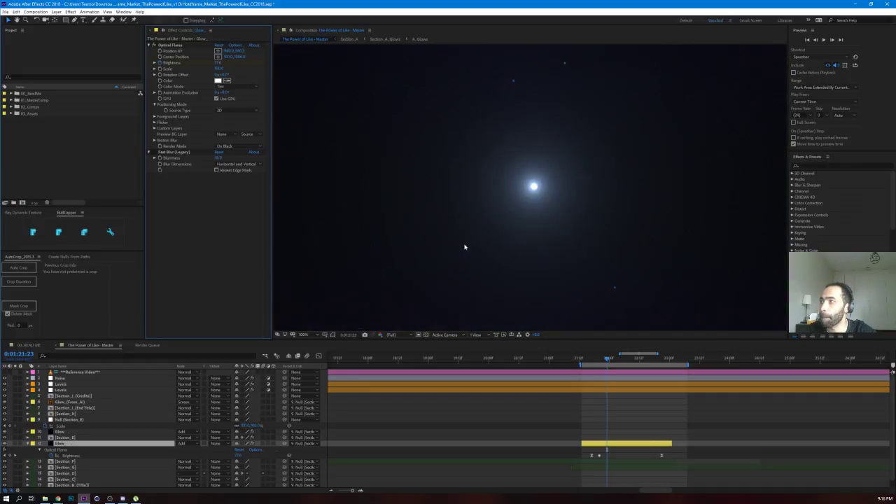
key(comma)
key(period)
key(period)
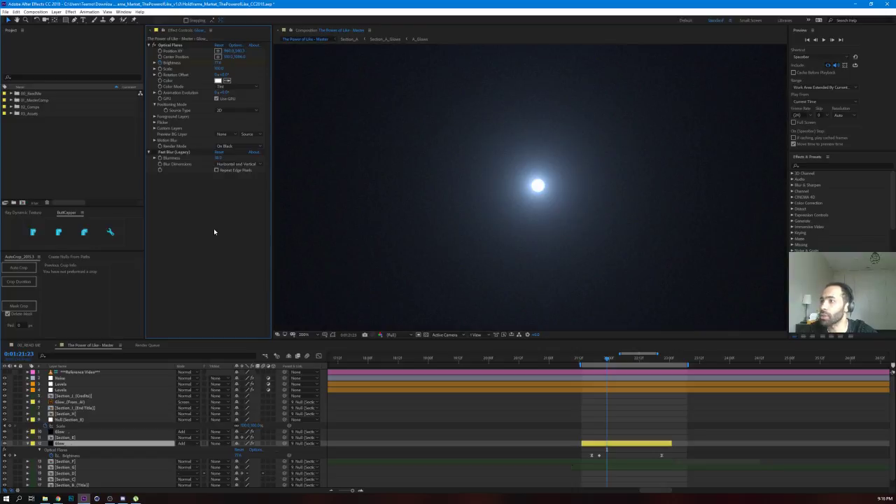
key(comma)
key(comma)
key(period)
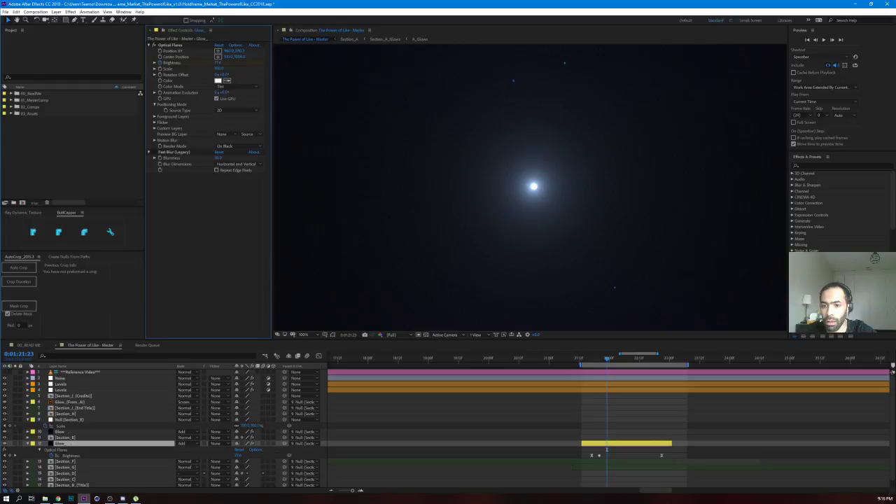
Step: Switch to the YouTube reverse tutorial on changing speed without position, then return to After Effects and select Fast Blur
key(alt+Tab)
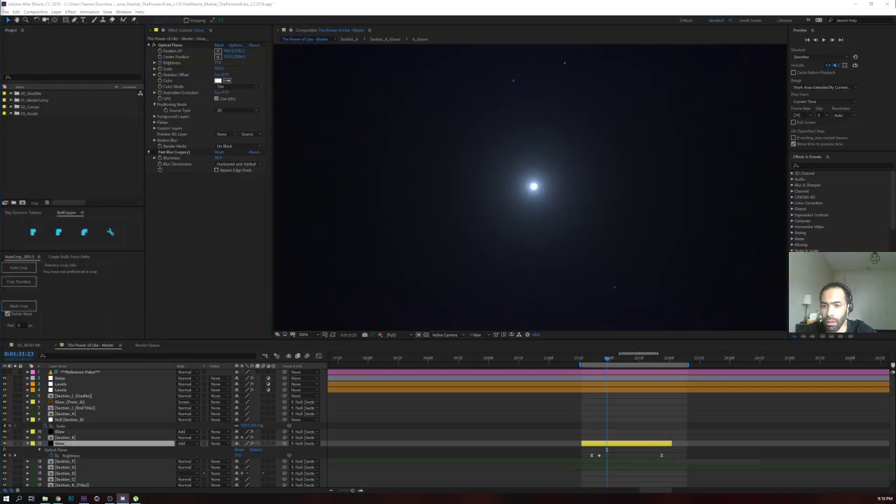
key(alt+Tab)
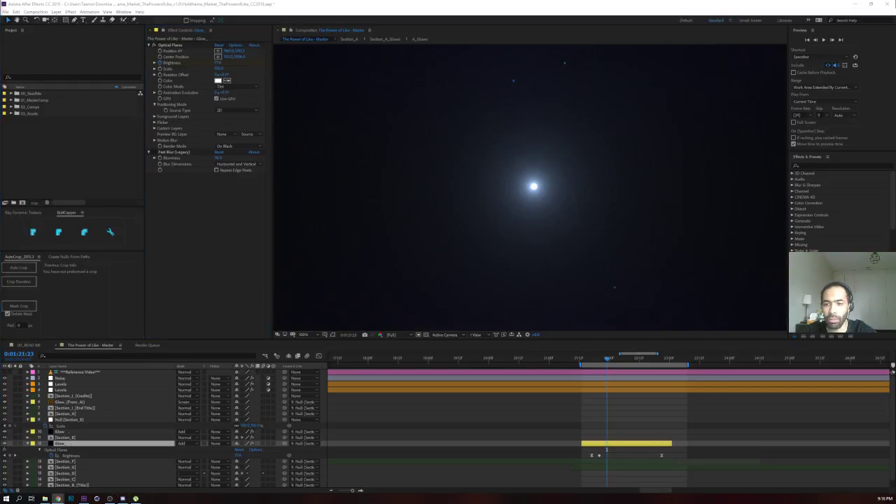
drag(0, 7, 456, 27)
double_click(457, 27)
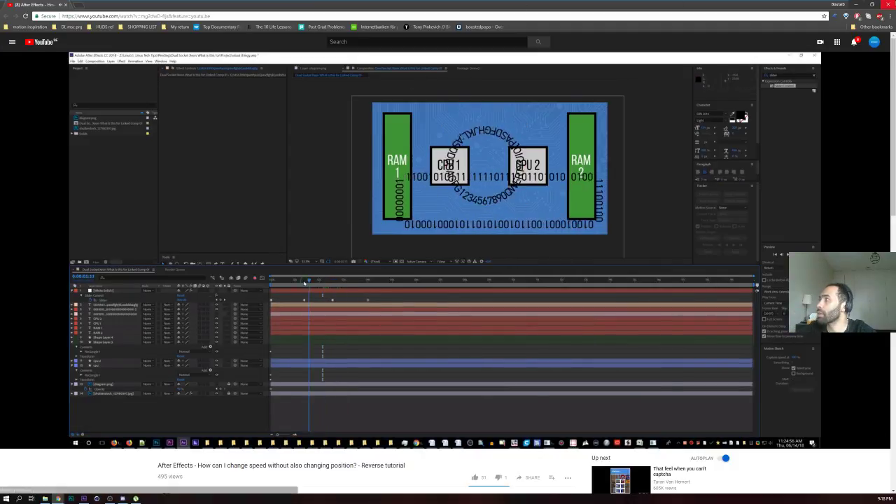
key(alt+Tab)
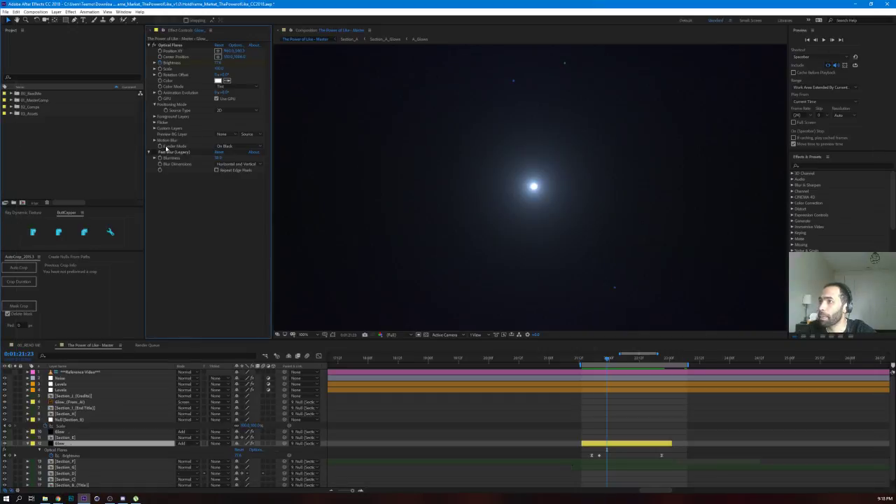
click(174, 153)
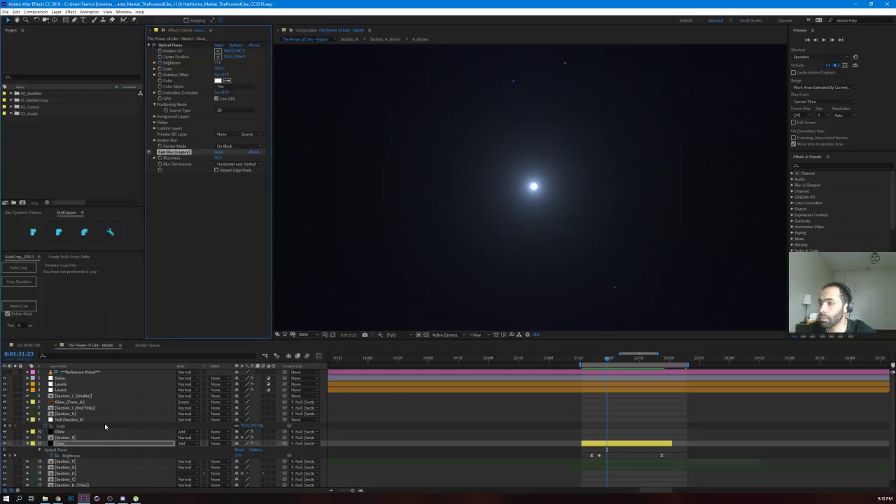
Step: Collapse the Glow layer's properties, move to about 0:01:35:17 in the Master timeline, and preview around the Glow_(From_AI) layer
click(65, 438)
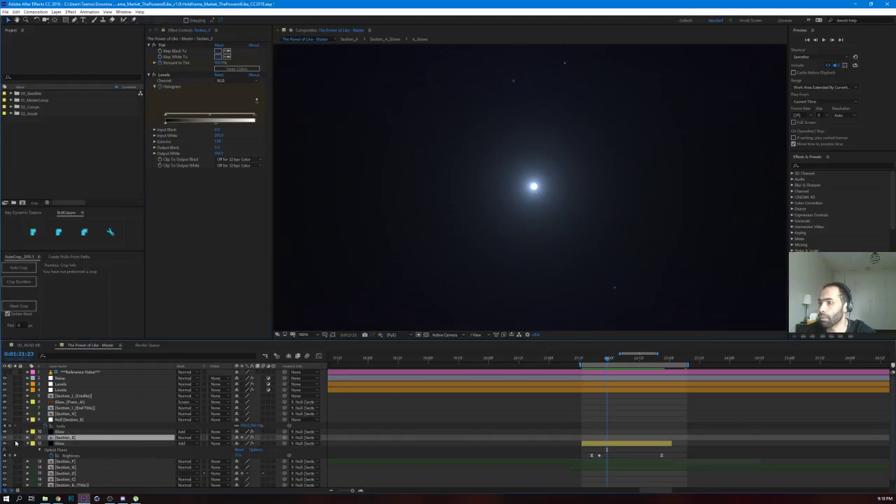
click(28, 444)
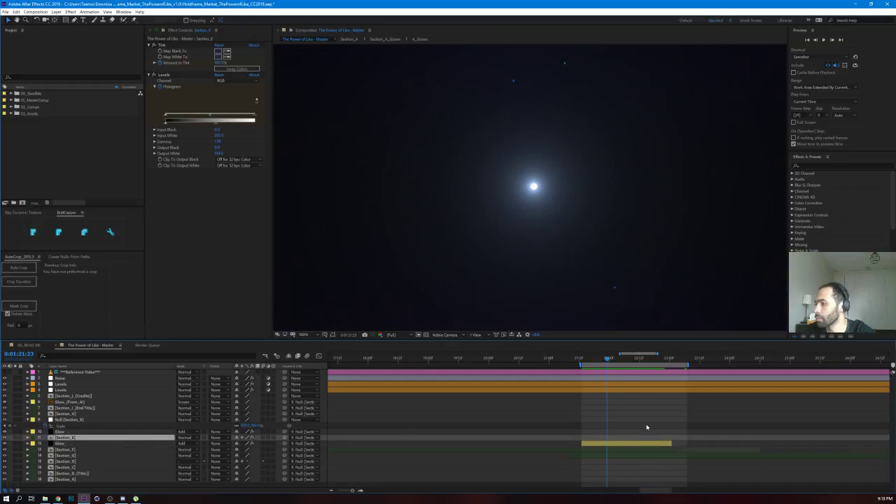
key(semicolon)
click(693, 361)
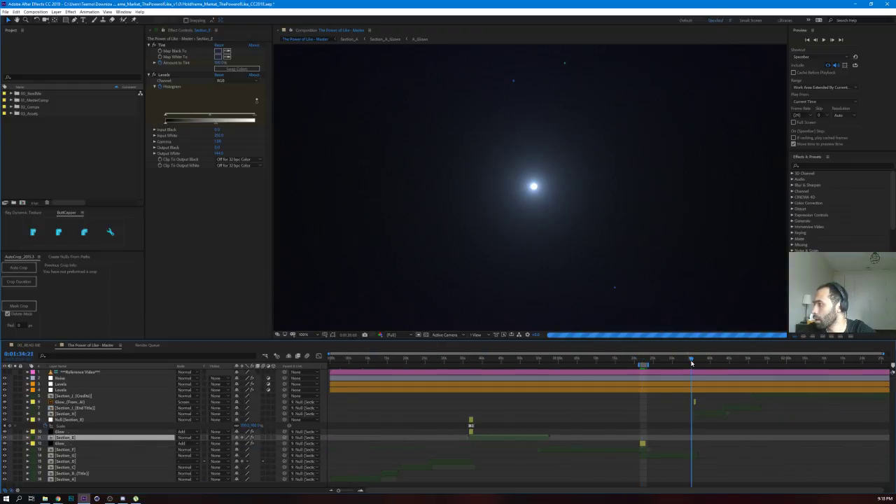
click(694, 362)
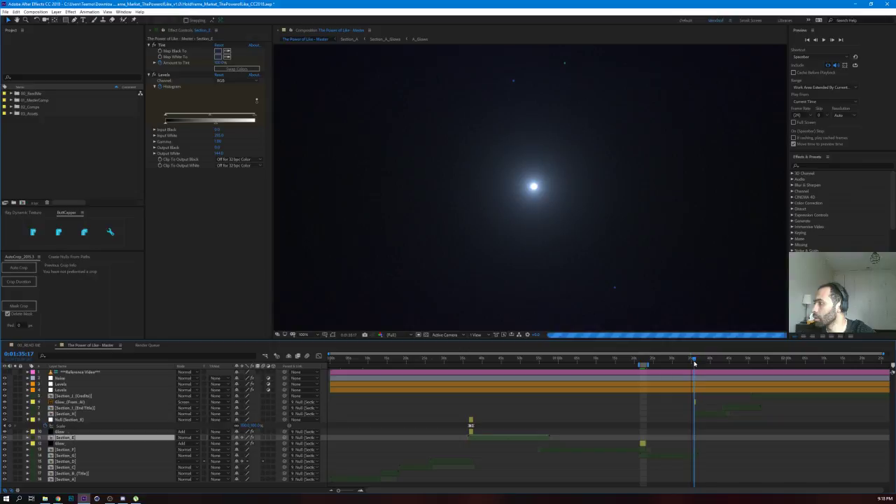
click(692, 400)
key(space)
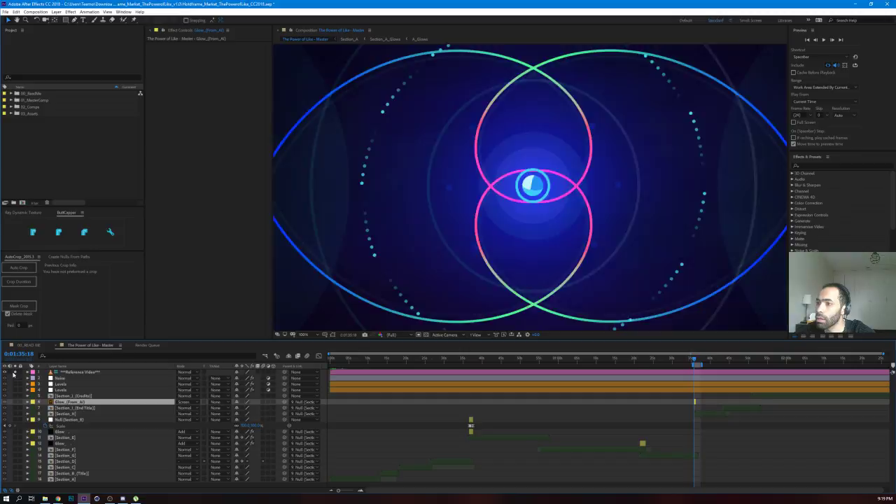
Step: Toggle the reference video's solo state and examine the eye and ring artwork closely around 0:01:36:01
click(14, 373)
drag(366, 112, 610, 259)
scroll(493, 218, up, 1)
key(space)
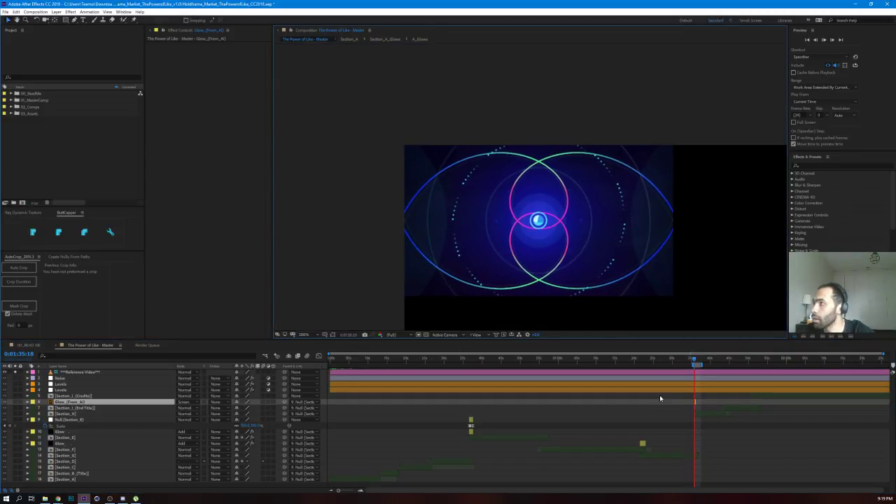
key(space)
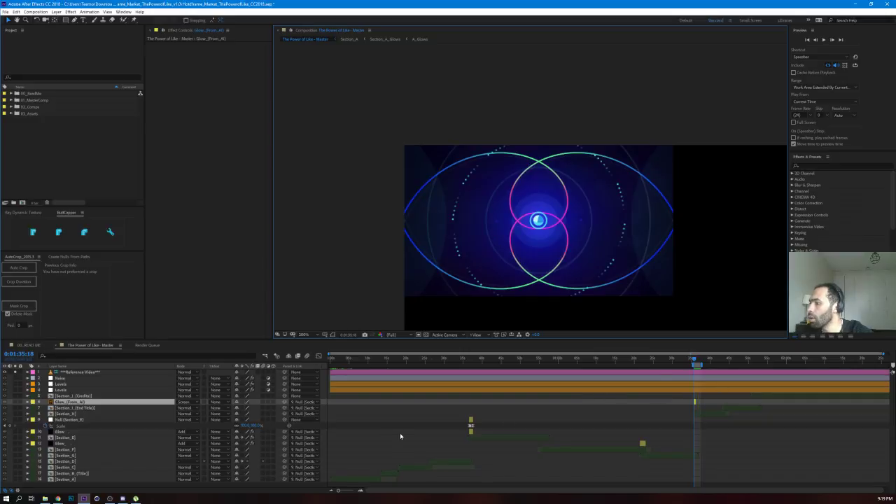
click(361, 491)
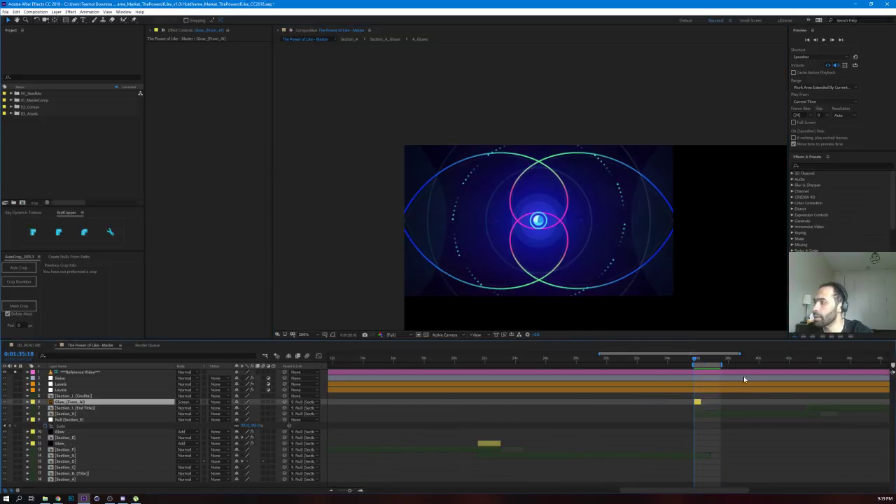
click(697, 362)
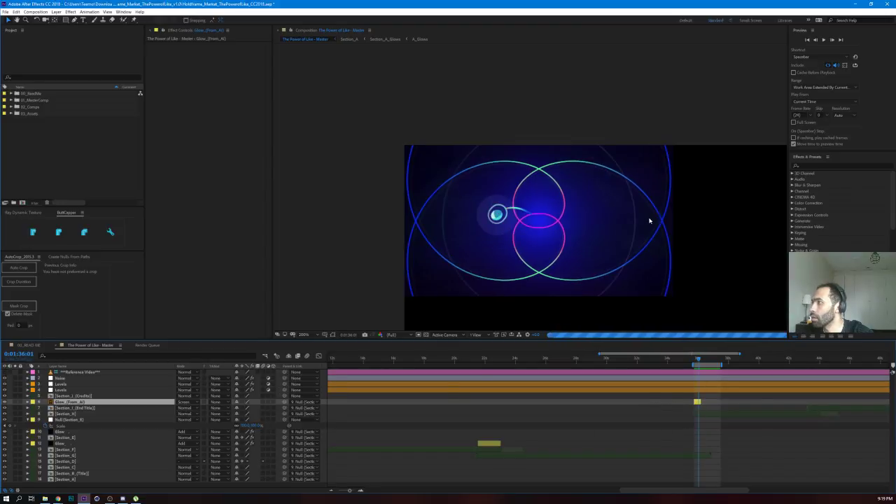
key(space)
drag(704, 285, 515, 214)
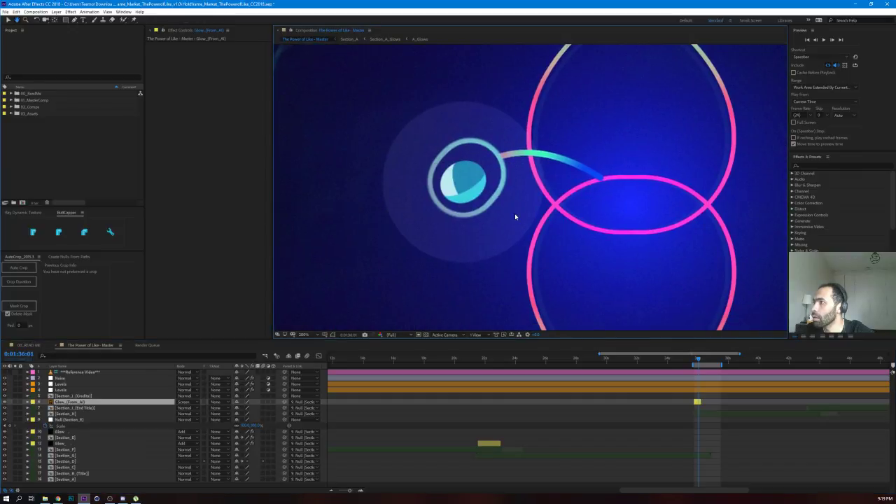
Step: Toggle the Glow_(From_AI) layer's visibility to check its effect on the frame, and inspect its blending mode options
key(comma)
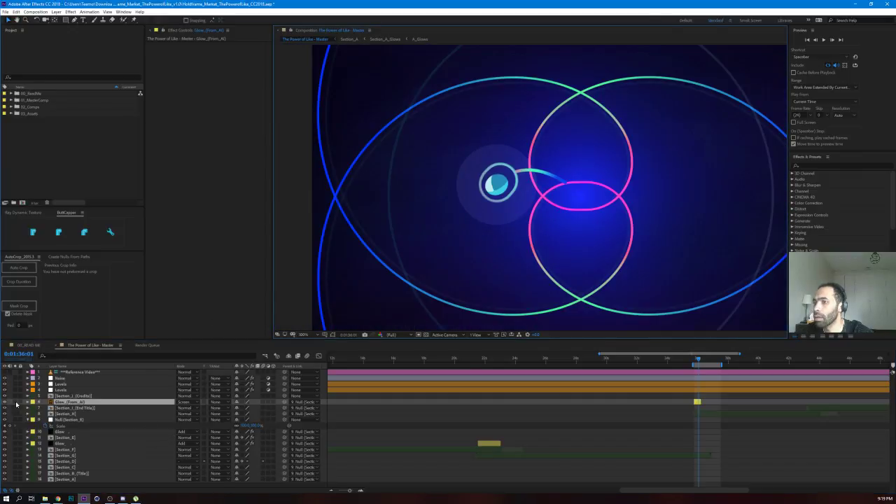
click(4, 403)
click(4, 403)
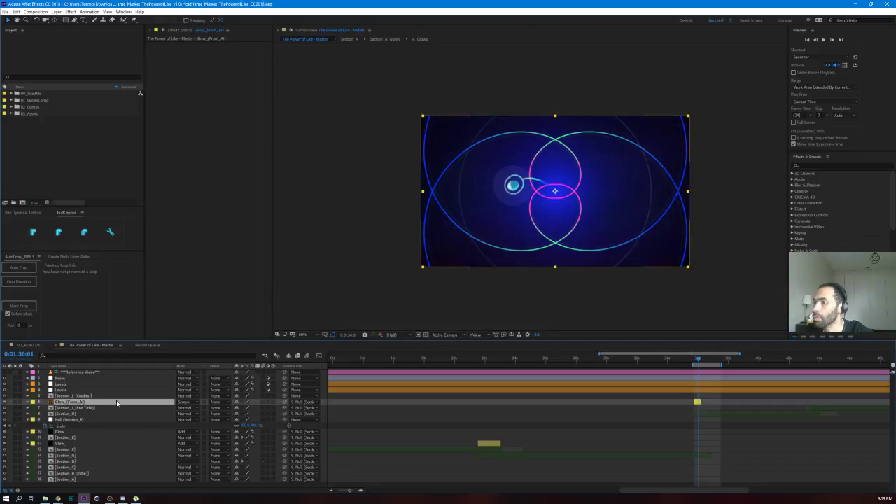
click(188, 402)
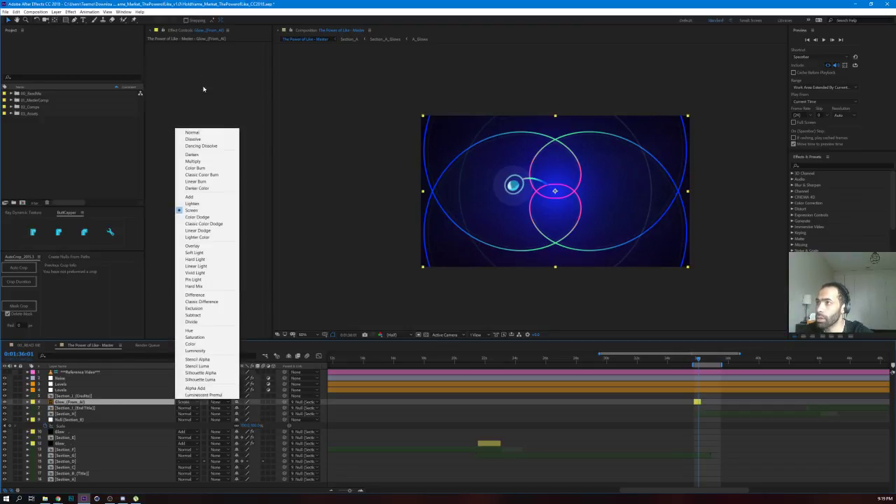
click(193, 132)
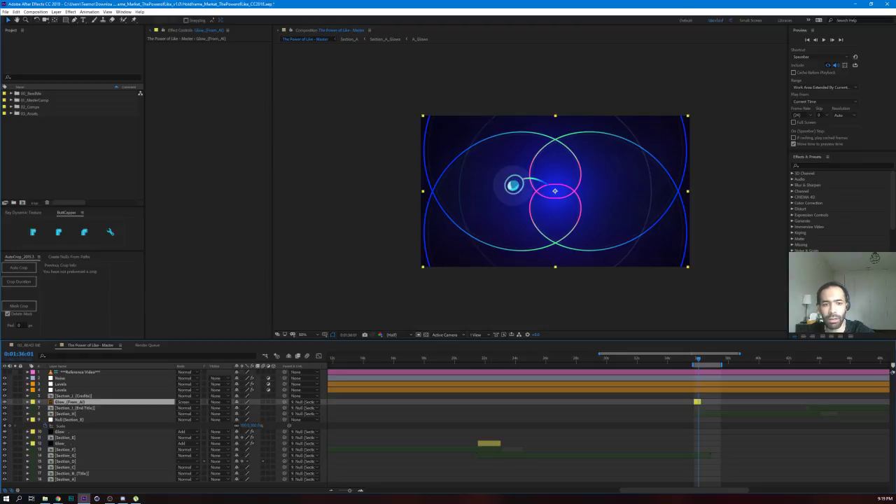
Step: Scrub the Master timeline to the end title at 0:01:44:21 and select the Section_I_(End Title) layer
key(alt+Tab)
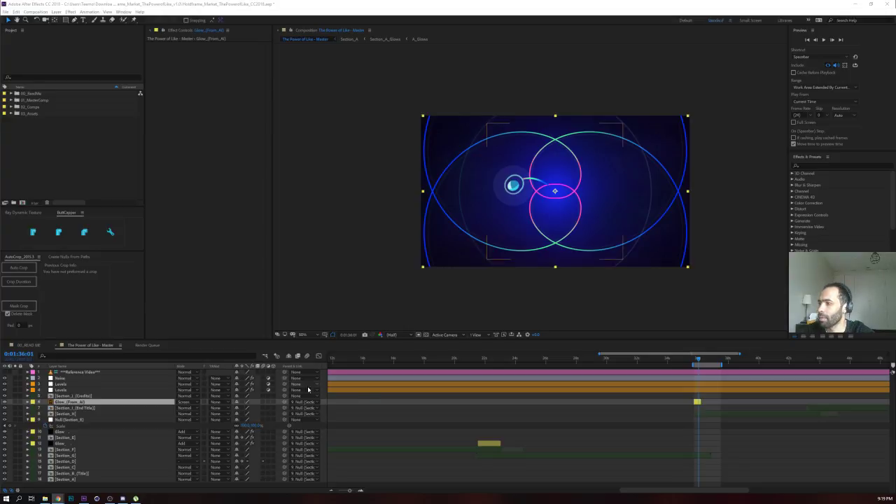
click(390, 401)
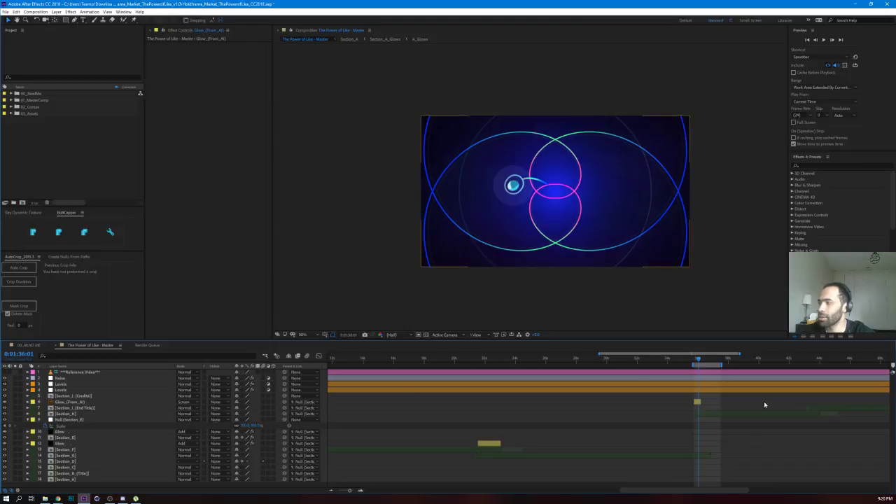
drag(731, 438, 497, 440)
drag(565, 361, 596, 361)
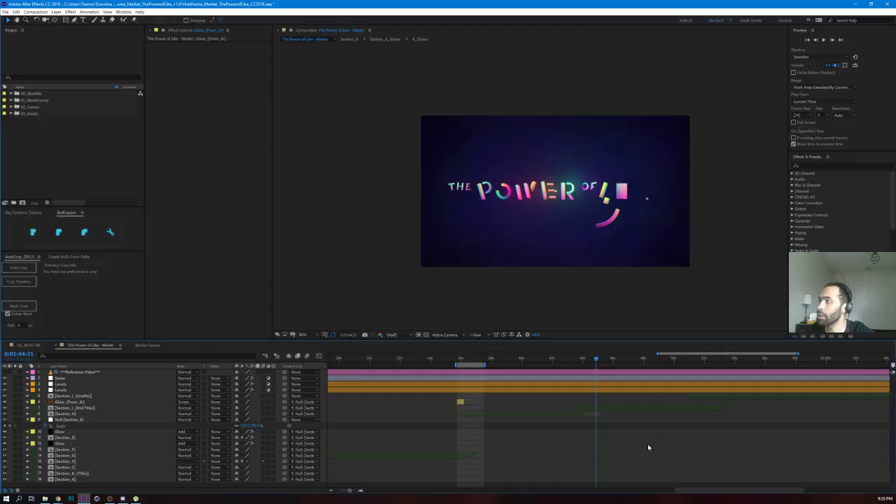
drag(680, 440, 570, 455)
click(513, 408)
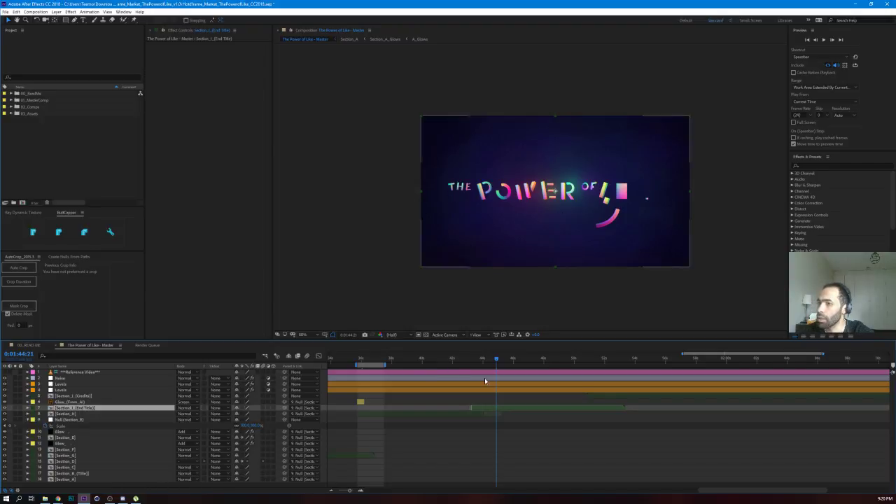
Step: Review the closing credits from the end title through to 0:02:05:22
scroll(539, 412, right, 2)
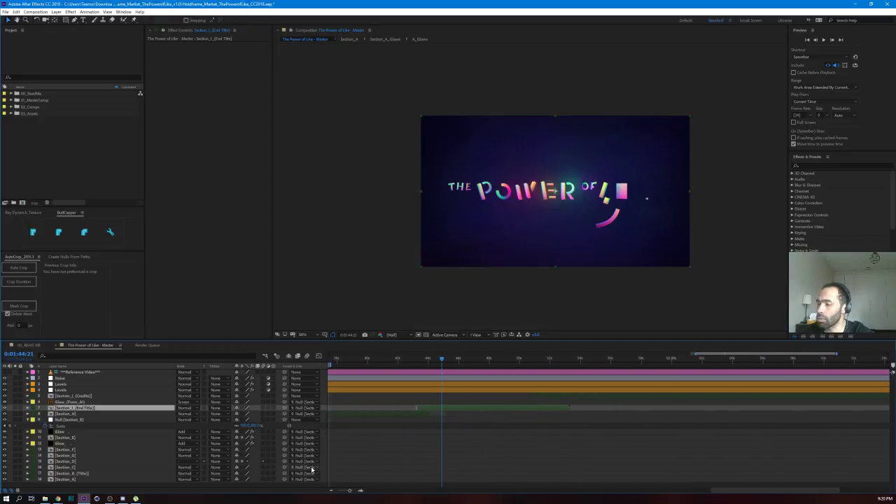
scroll(381, 440, right, 2)
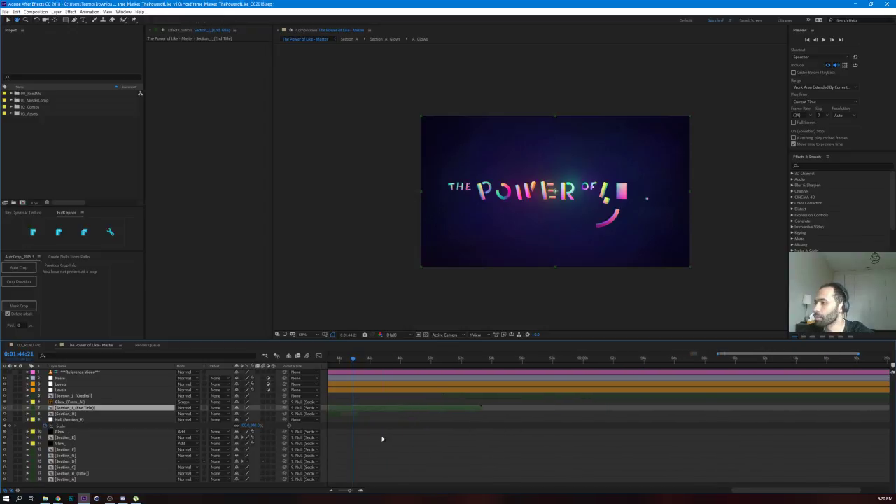
click(463, 358)
key(space)
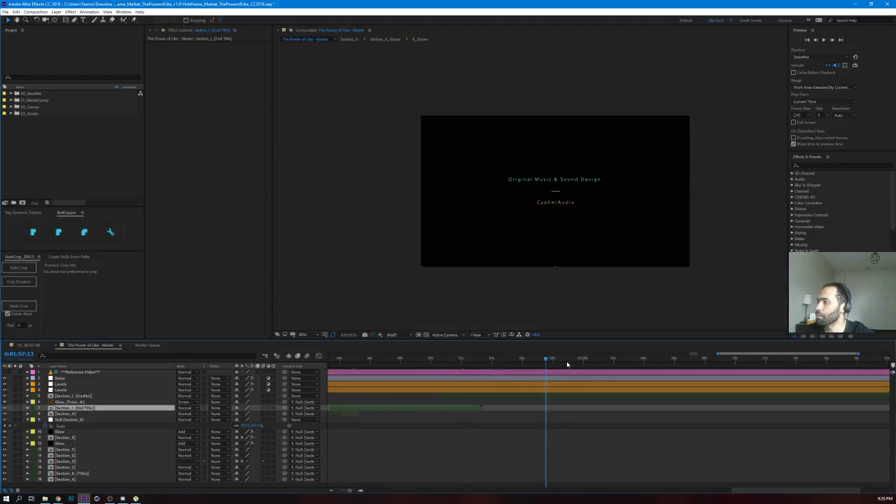
scroll(652, 420, left, 5)
scroll(589, 434, left, 5)
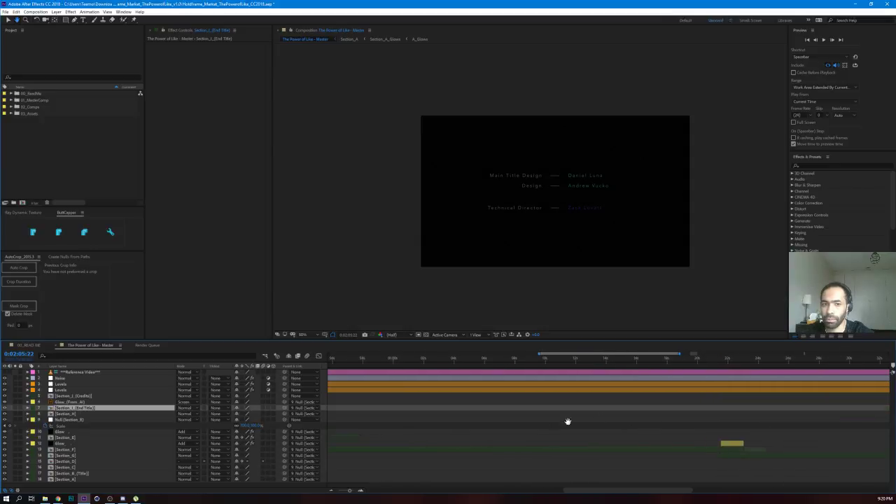
Step: Go back to the beginning of the Master timeline and scrub to 0:00:07:22 within Section_A
key(alt+Tab)
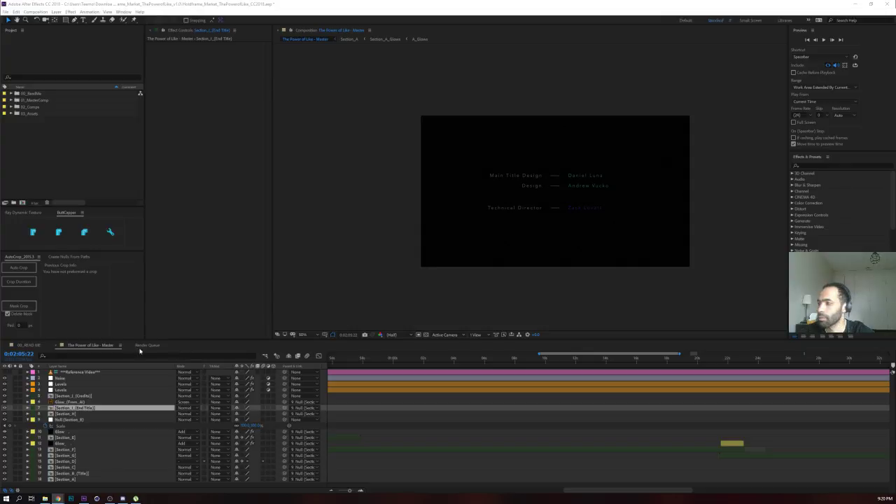
click(711, 436)
drag(565, 427, 704, 423)
drag(530, 420, 712, 417)
drag(470, 413, 676, 416)
drag(510, 428, 713, 419)
drag(531, 408, 648, 414)
drag(395, 360, 451, 363)
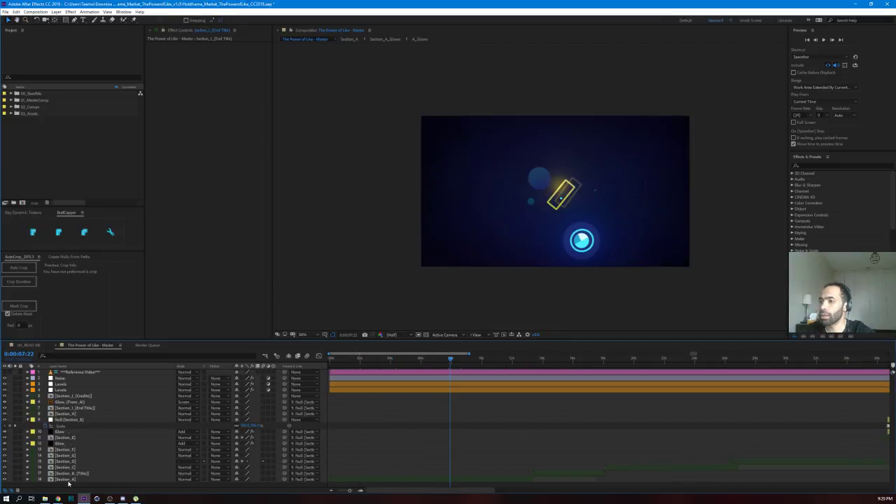
Step: Open the Section_A composition, extend its work area to the first frame, and preview the opening circle animation
click(68, 481)
double_click(68, 482)
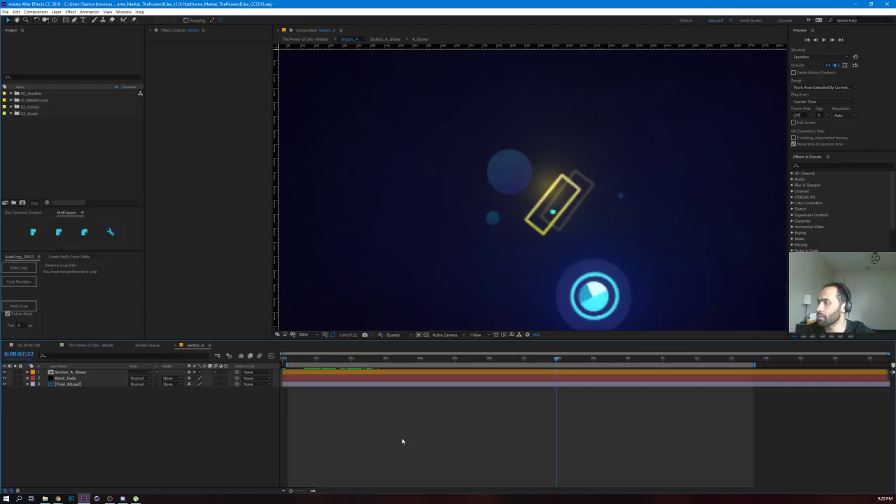
key(Home)
drag(285, 365, 279, 365)
scroll(477, 283, down, 5)
key(space)
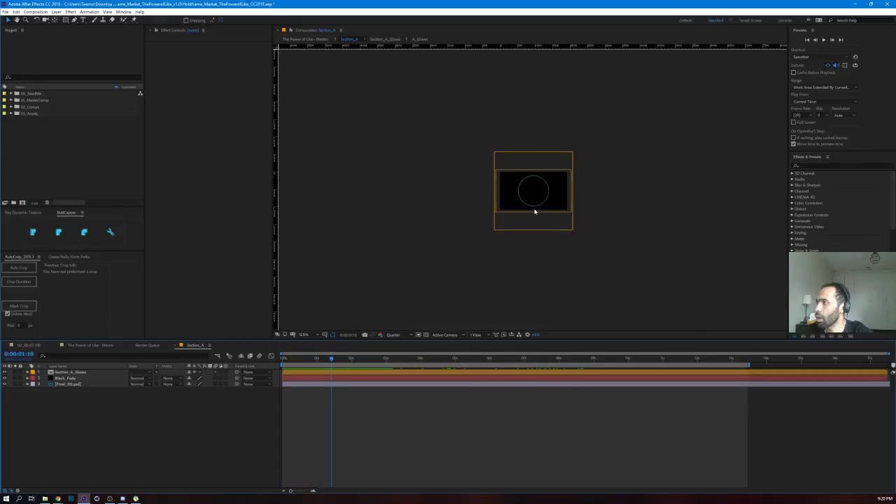
scroll(535, 211, up, 4)
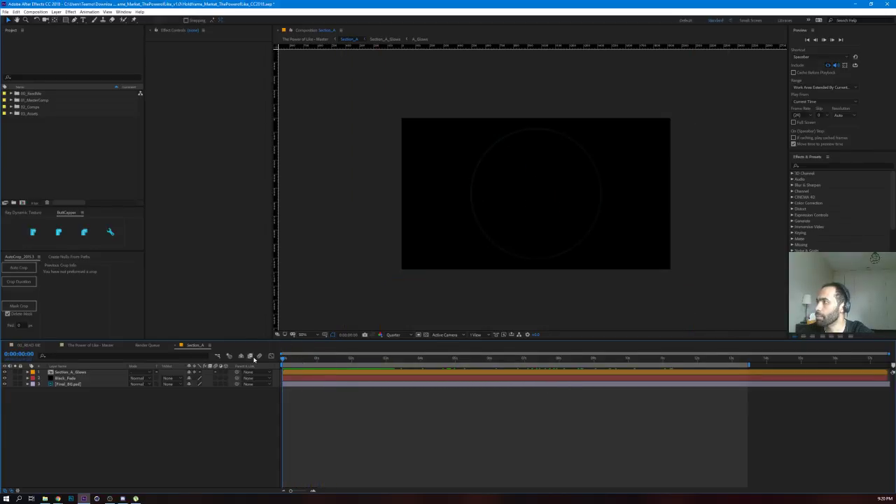
key(space)
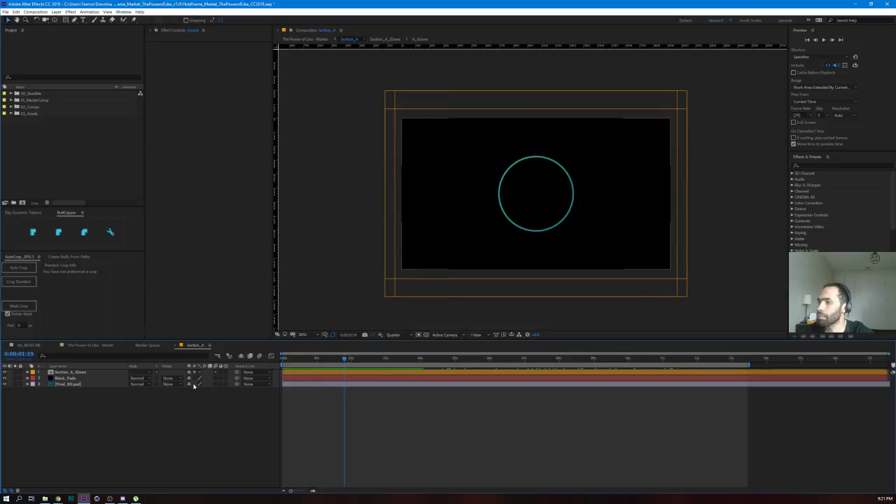
Step: Check the Final_BG.psd layer in solo, scrub to 0:00:10:07, and set the preview resolution to Half
click(69, 384)
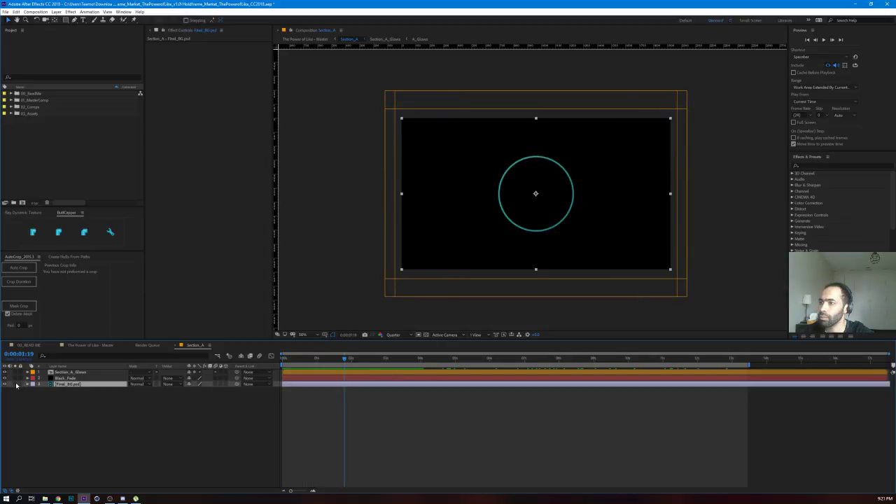
click(16, 384)
click(16, 384)
drag(458, 359, 639, 362)
click(395, 334)
click(391, 348)
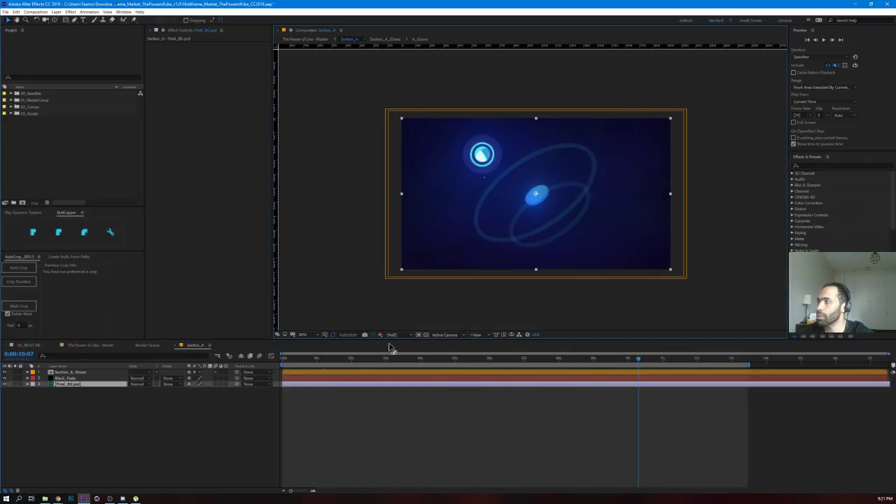
Step: Open the Final_BG.psd layer in its own viewer and examine the background's texture at 200% magnification
double_click(72, 387)
drag(314, 227, 523, 103)
scroll(438, 229, up, 1)
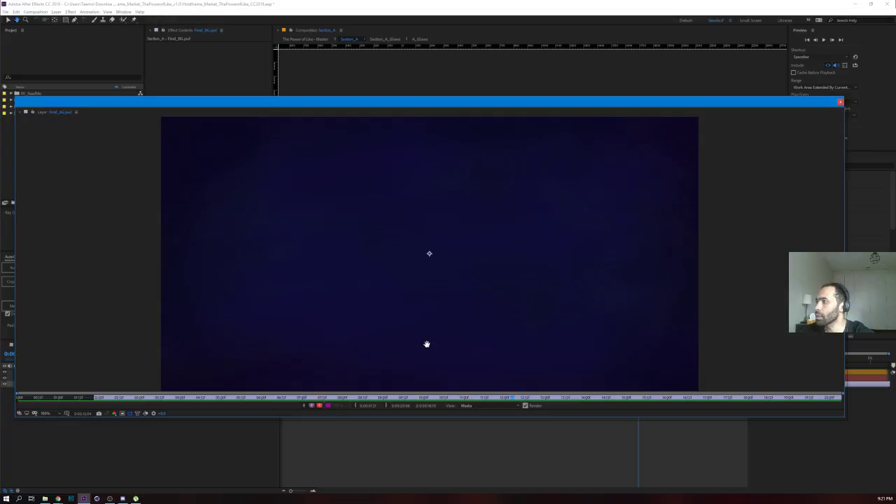
scroll(469, 280, up, 1)
key(space)
drag(519, 262, 556, 350)
drag(444, 230, 336, 330)
drag(382, 221, 436, 344)
drag(394, 342, 290, 332)
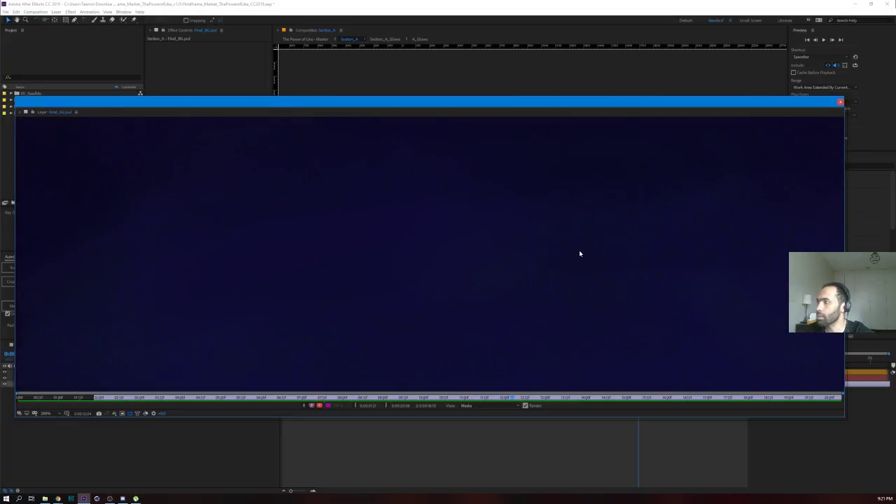
Step: Examine the Final_BG.psd background's edges and center at 100% magnification, then close the layer viewer
scroll(579, 250, down, 1)
key(space)
drag(586, 236, 451, 146)
drag(485, 321, 517, 276)
drag(341, 201, 318, 179)
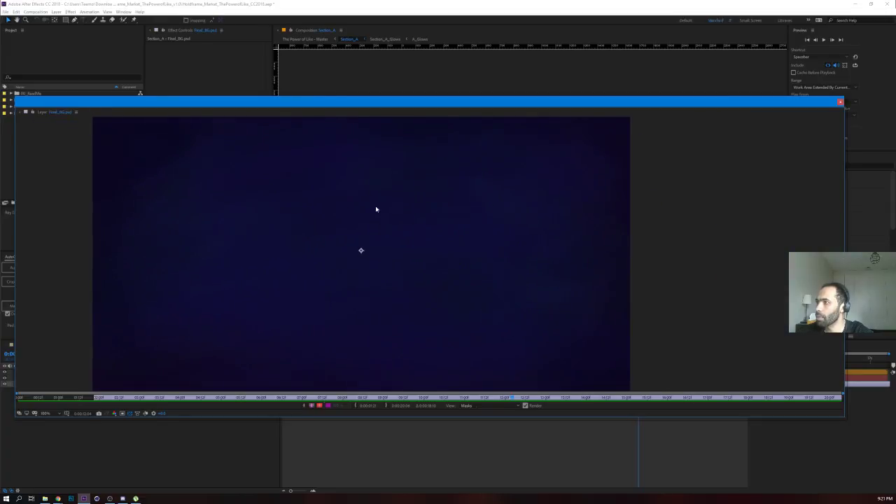
click(840, 103)
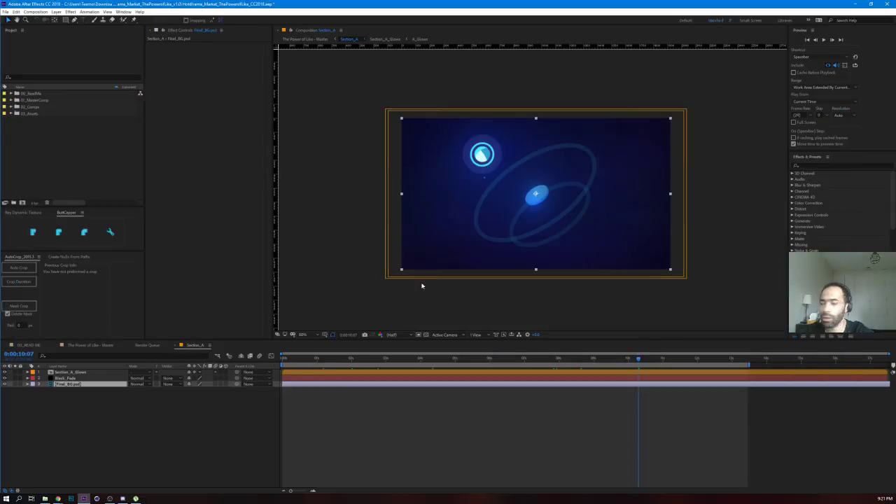
Step: Toggle the Black_Fade layer's visibility at the first frame to compare its effect, and scrub the fade to 0:00:00:19
click(281, 464)
click(66, 378)
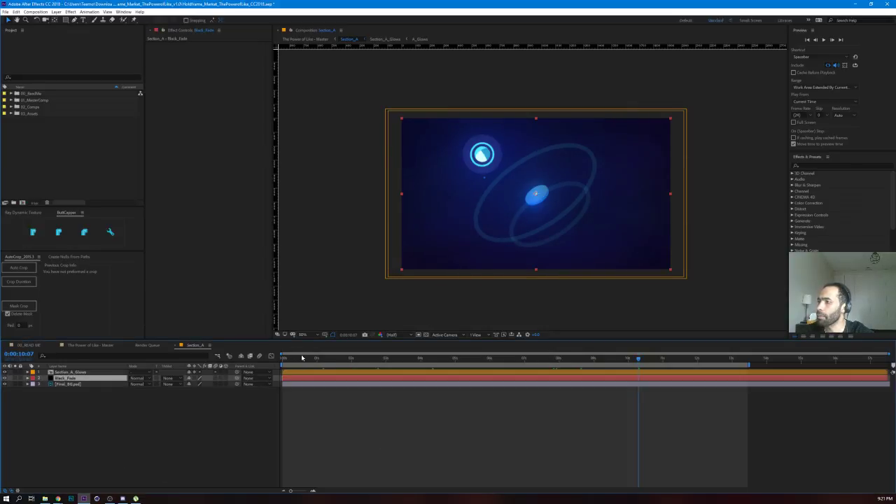
key(Home)
click(5, 378)
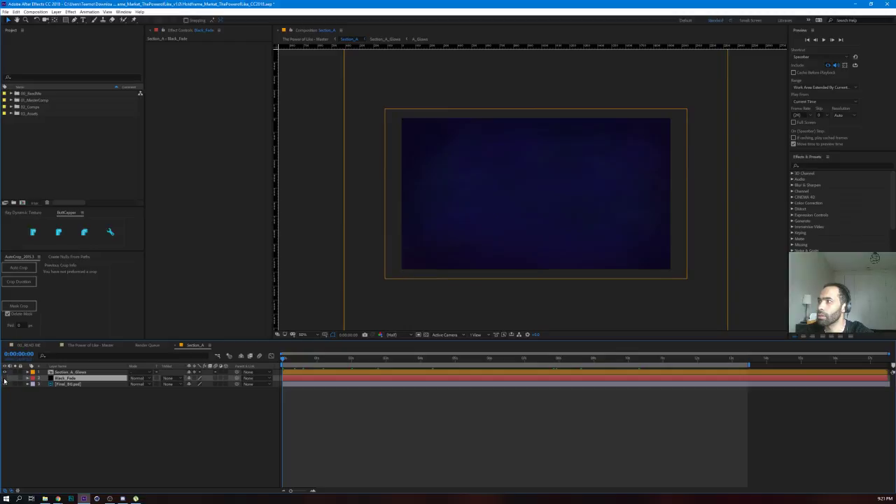
click(4, 378)
drag(283, 359, 308, 360)
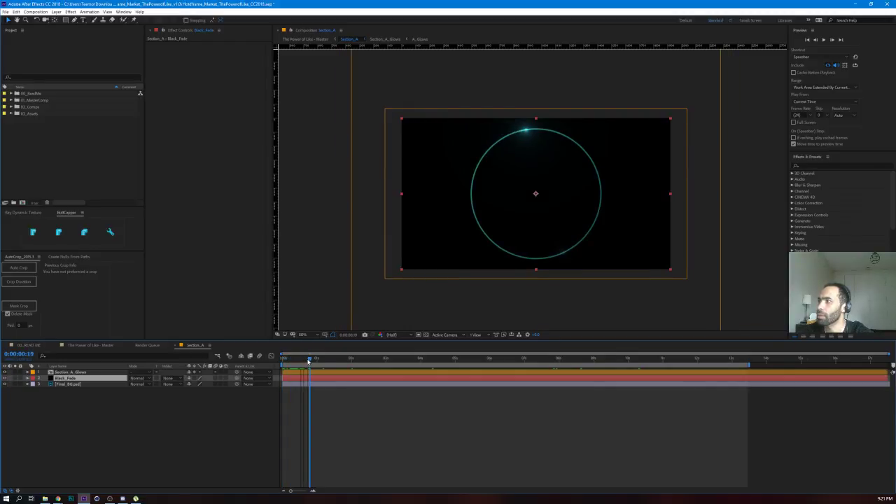
Step: Open the Section_A_Glows composition, center its frame in the viewer, and check the Section_A_Precomp layer
click(71, 372)
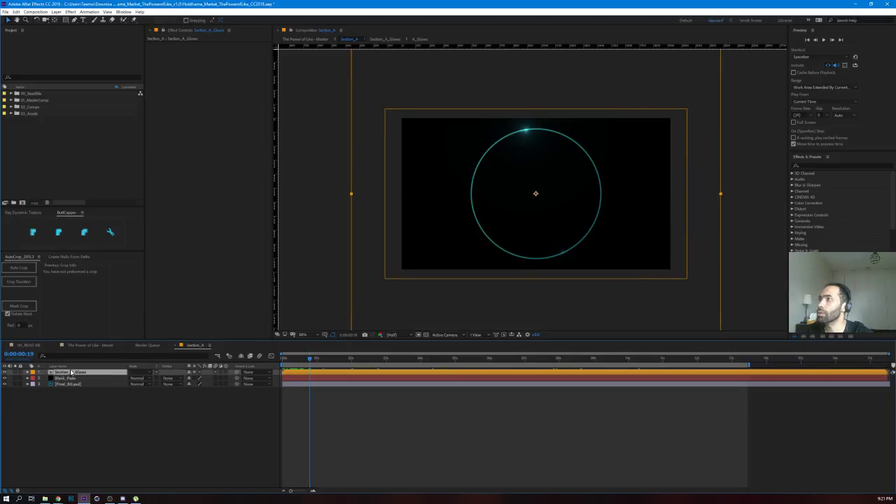
double_click(71, 372)
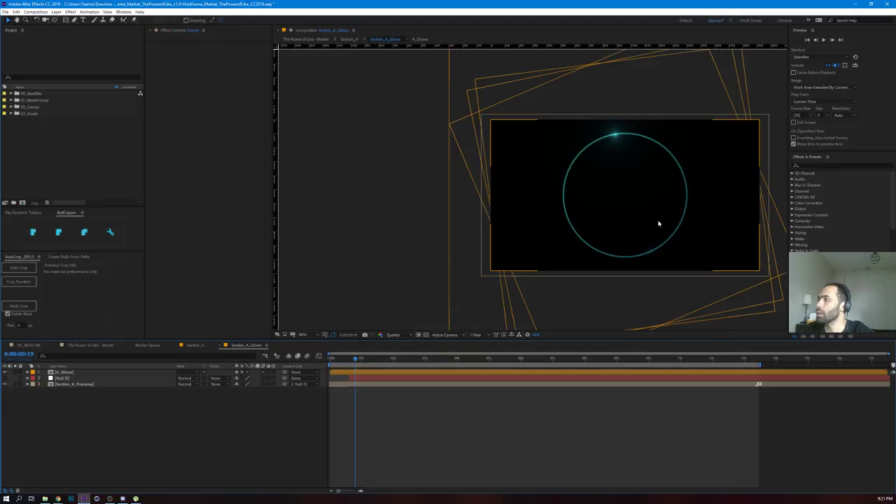
drag(660, 225, 543, 206)
click(70, 384)
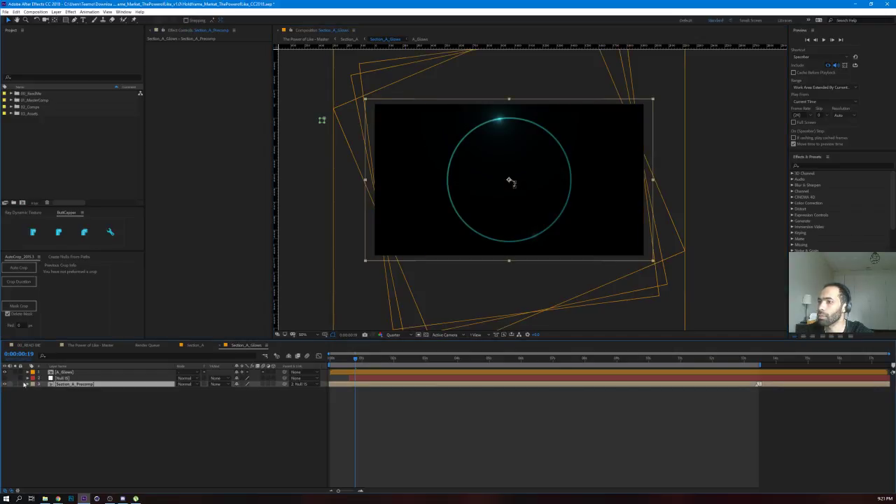
click(109, 415)
Step: Hide the A_Glows layer and preview the remaining animation from the first frame
click(5, 372)
drag(341, 359, 390, 357)
key(space)
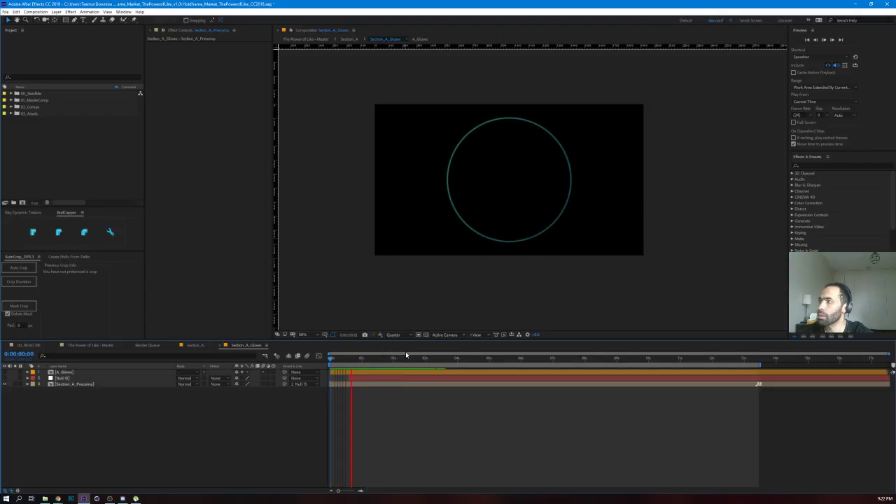
key(space)
Step: Make the Null 15 layer visible with its Scale keyframes revealed, and preview the composition from the first frame
click(399, 379)
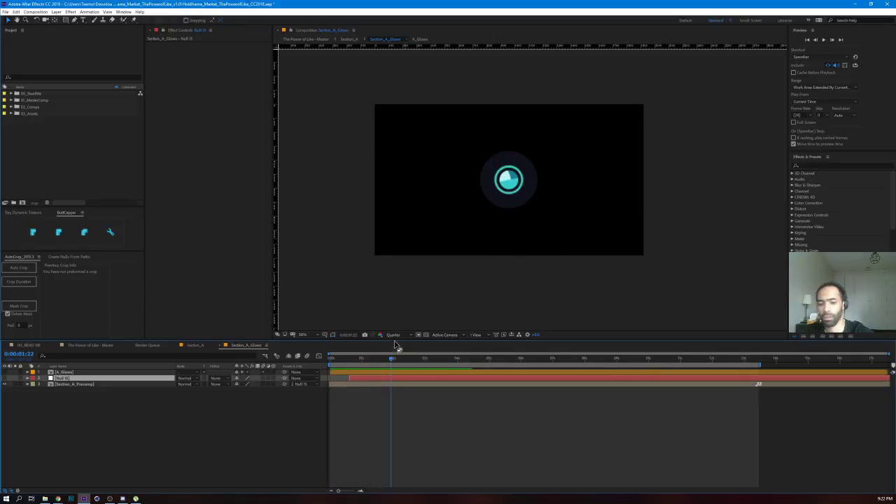
click(65, 385)
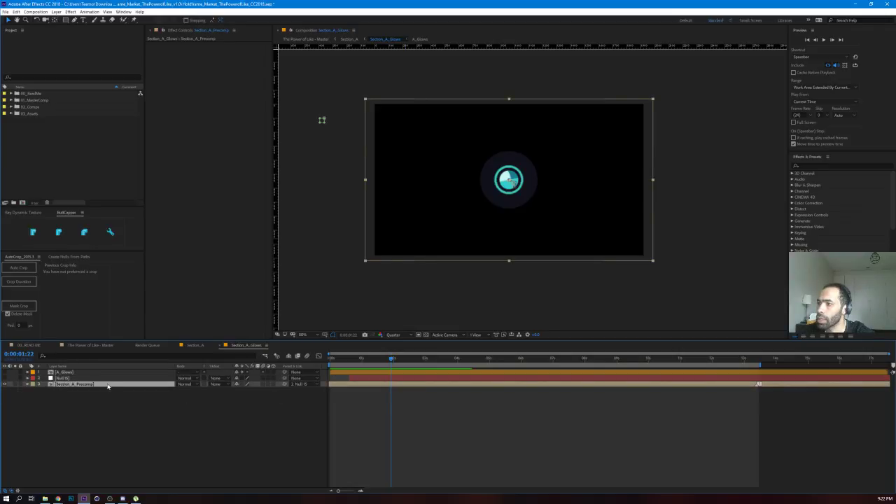
click(78, 379)
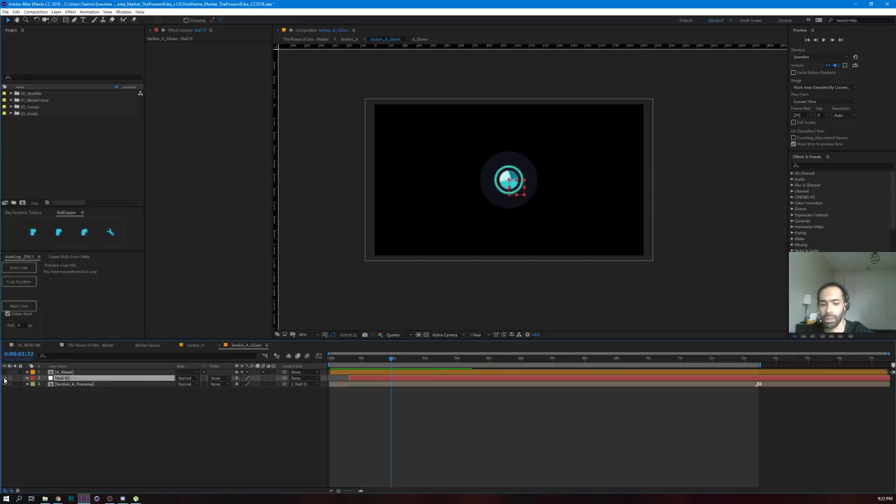
key(s)
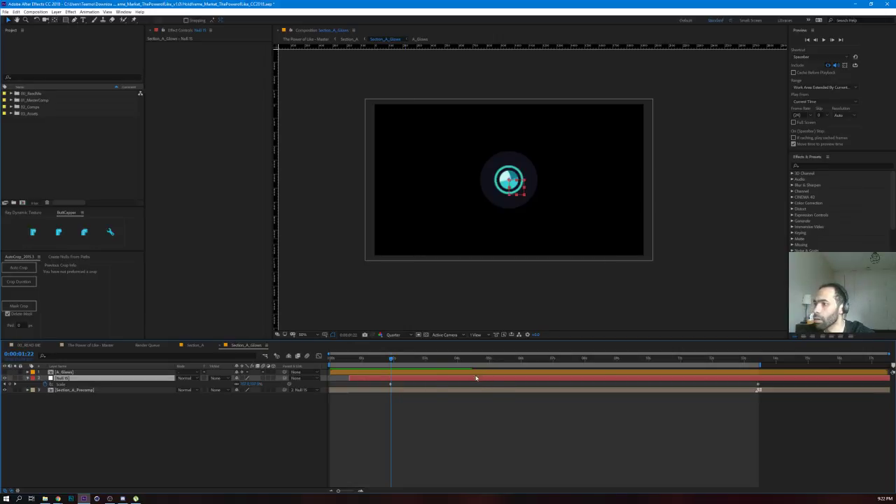
key(space)
key(space)
drag(405, 362, 329, 377)
key(space)
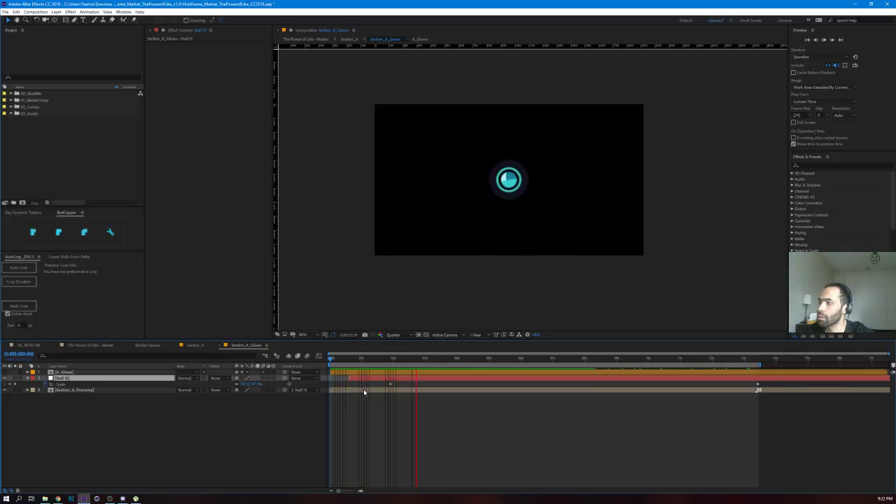
Step: Reveal all keyframed properties of the Section_A_Precomp layer and preview its opening opacity fade from the first frame
click(365, 391)
key(u)
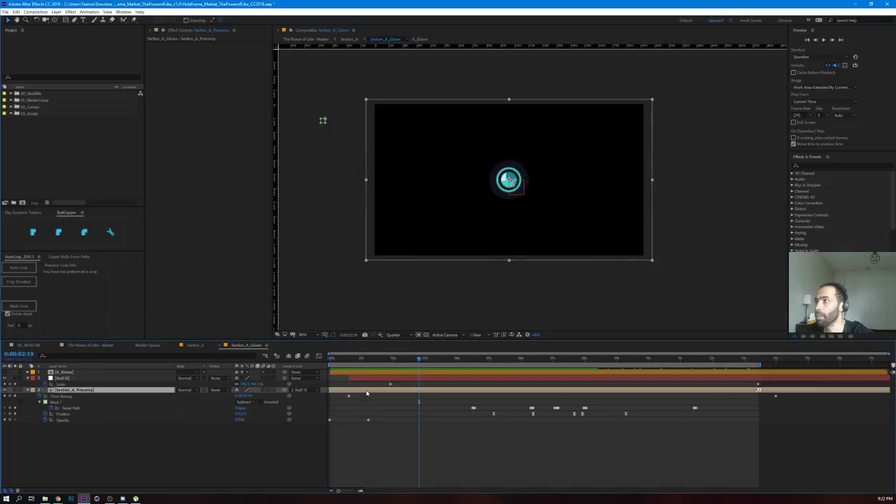
click(467, 453)
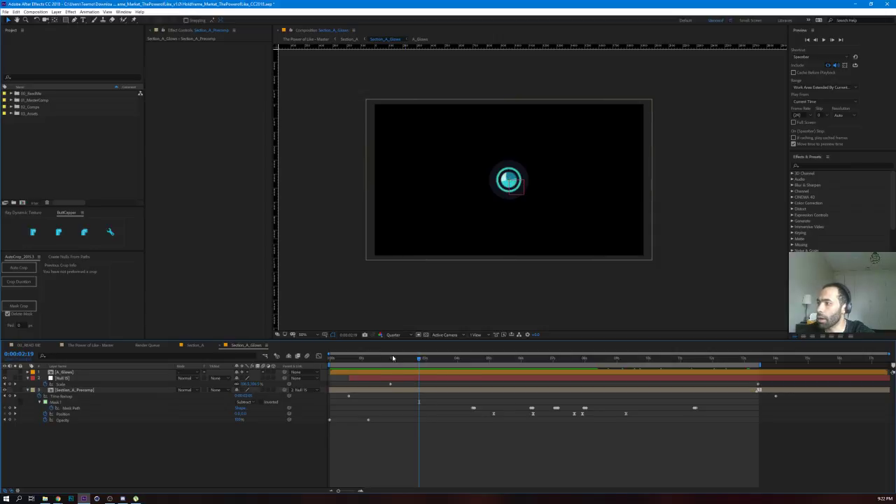
drag(387, 358, 330, 358)
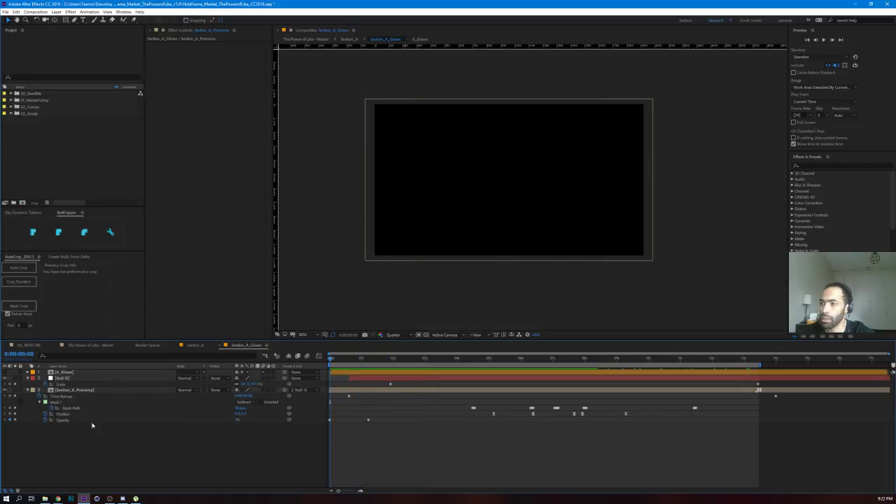
key(space)
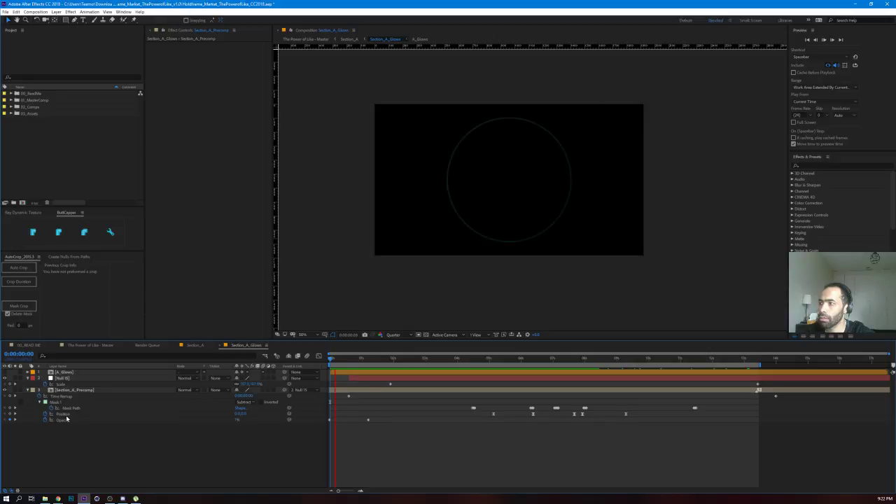
click(343, 394)
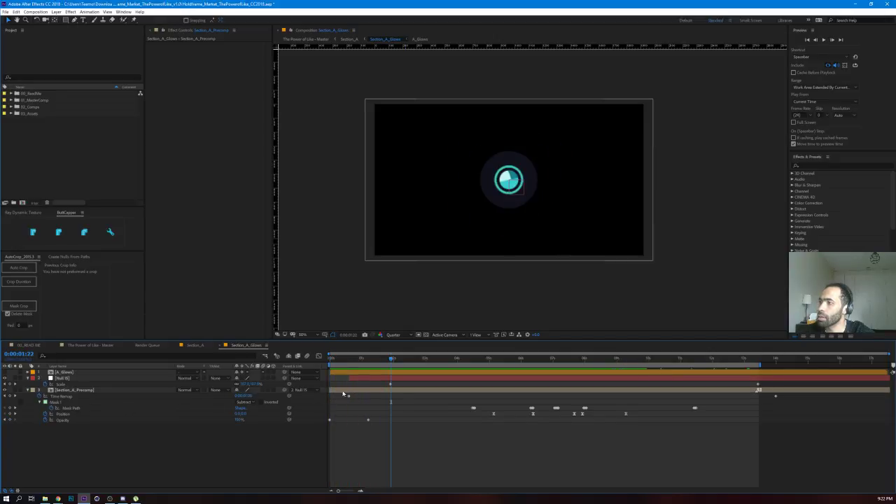
Step: Open the Section_A_Precomp composition, inspect its opening circle at the first frame, and return to Section_A_Glows
double_click(379, 391)
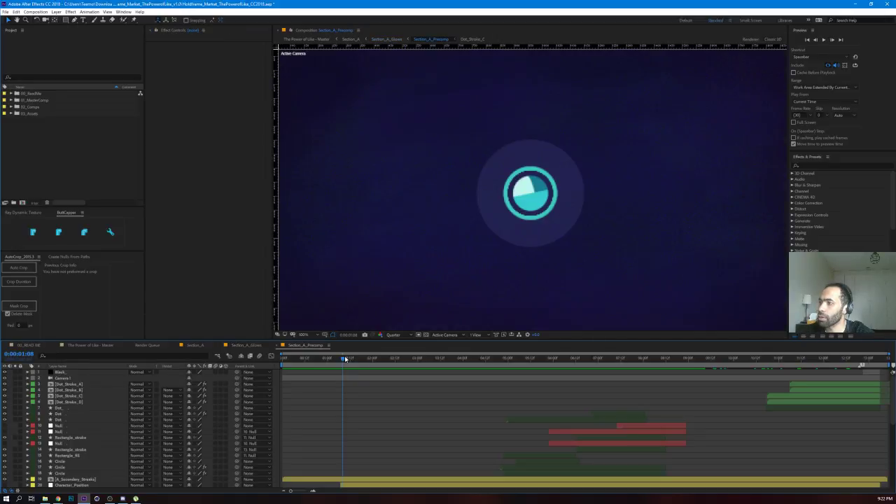
key(comma)
key(comma)
key(comma)
key(comma)
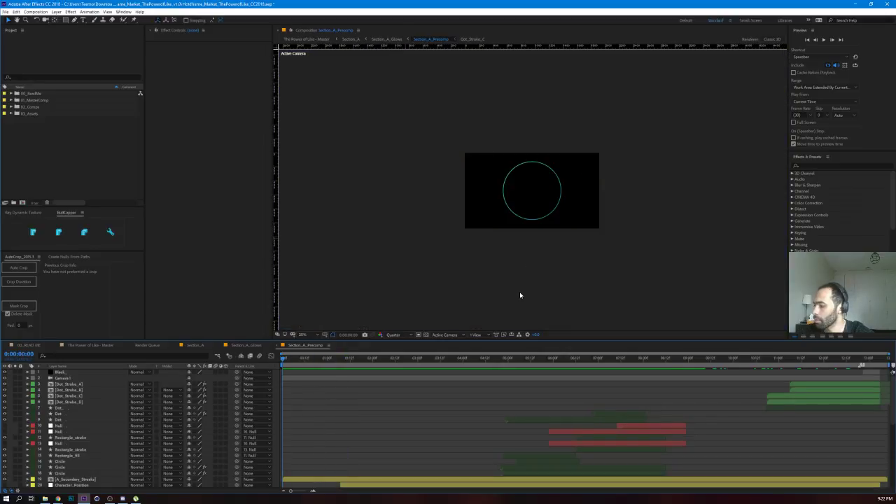
click(387, 39)
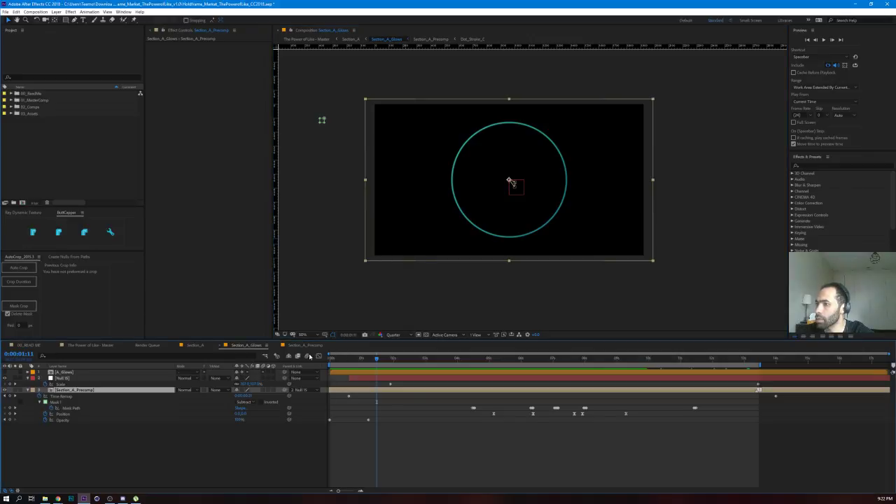
Step: Scrub and preview the opening frames of Section_A_Glows around the Time Remap keyframe at 0:00:00:15
click(333, 358)
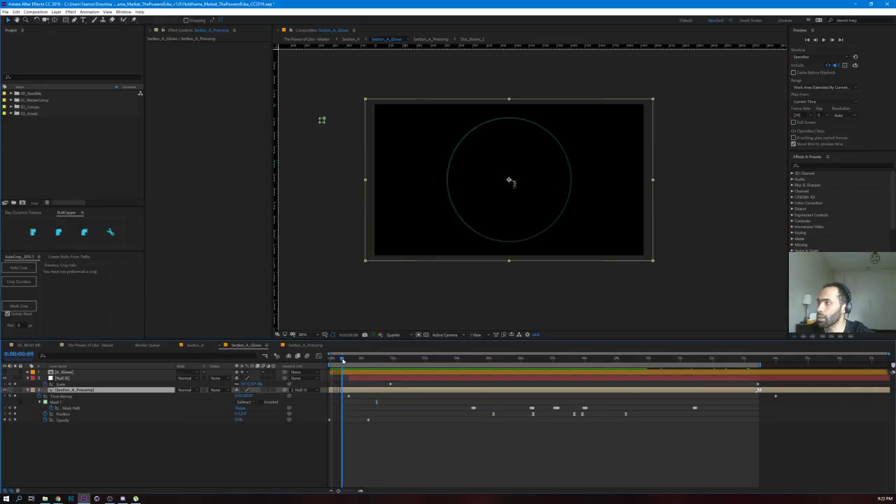
mouse_move(344, 361)
mouse_down()
mouse_move(374, 360)
mouse_move(333, 360)
mouse_move(350, 360)
mouse_up()
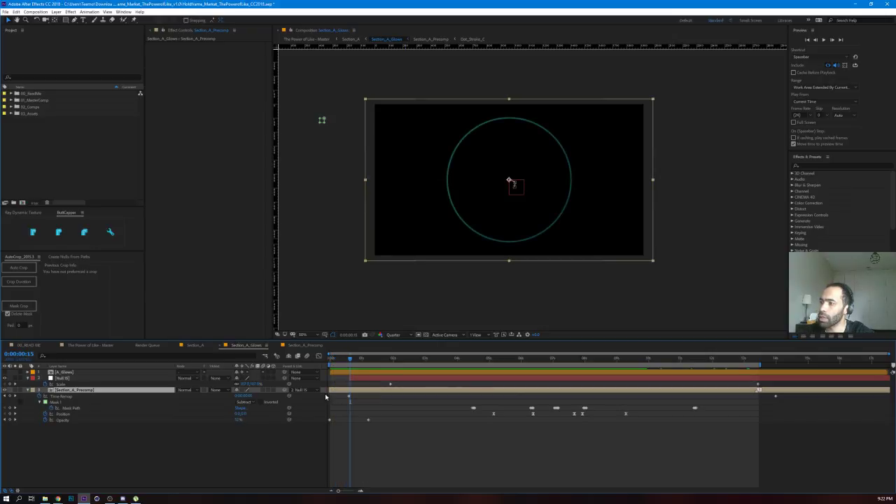
click(379, 453)
drag(336, 361, 341, 361)
key(space)
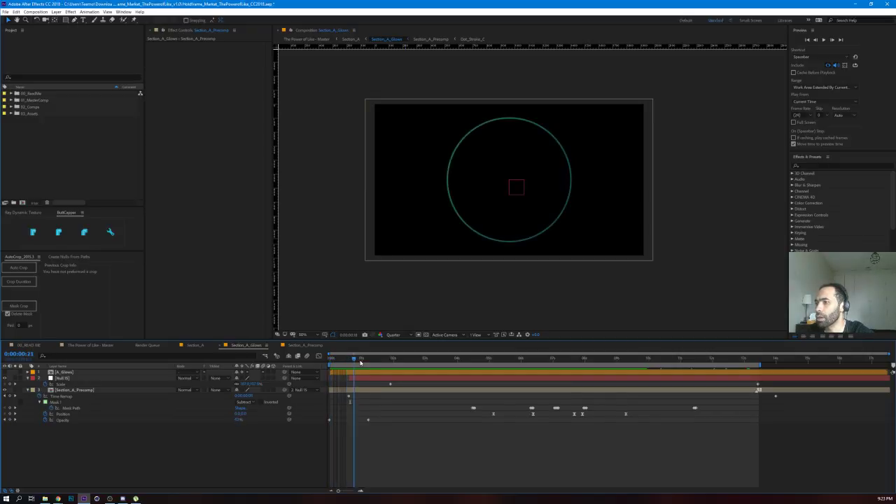
Step: Examine the Section_A_Precomp layer's Mask Path and Position keyframes by scrubbing and previewing between 0:00:04:23 and 0:00:09:01
drag(384, 366, 504, 395)
click(500, 391)
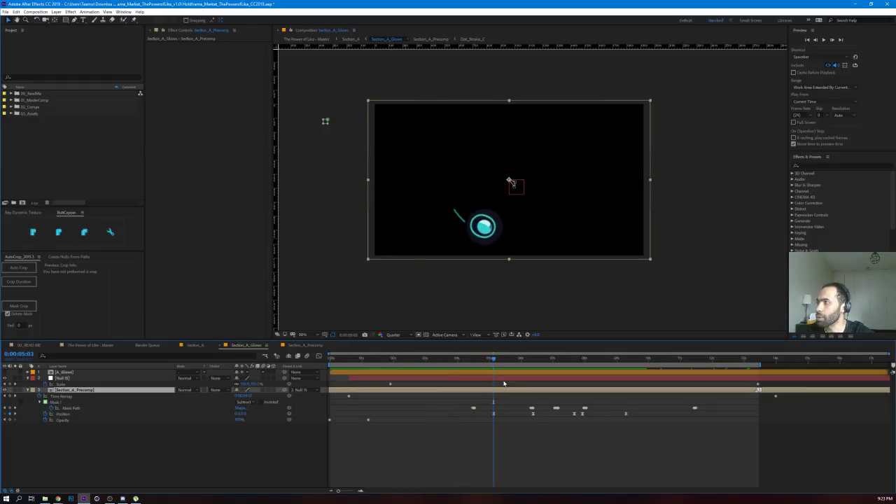
mouse_move(494, 361)
mouse_down()
mouse_move(530, 358)
mouse_move(489, 360)
mouse_up()
key(space)
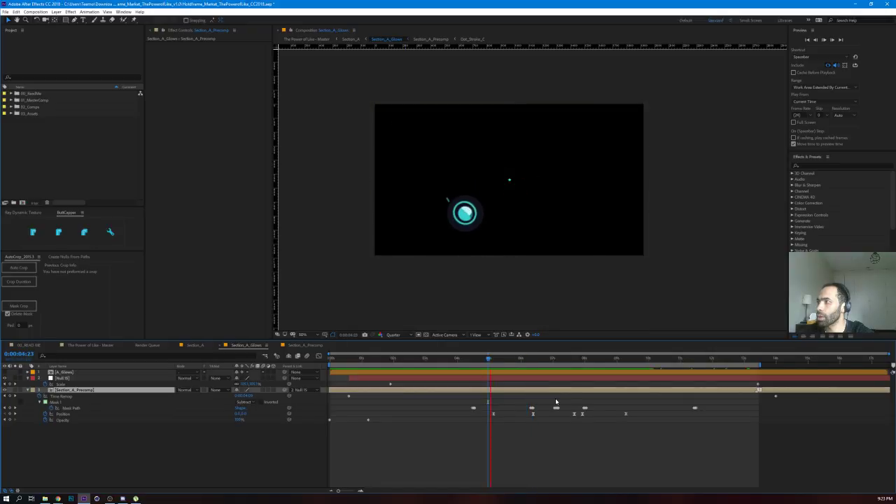
key(space)
drag(492, 360, 618, 383)
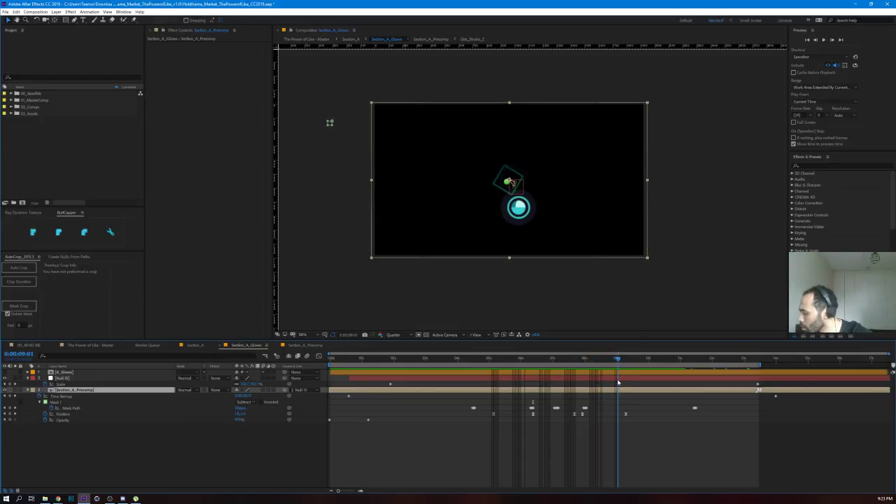
drag(619, 383, 482, 376)
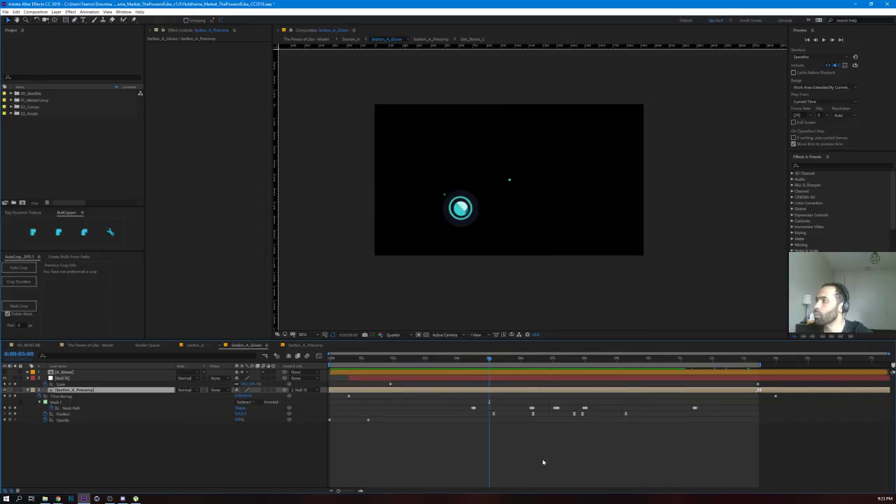
Step: Preview Section_A_Glows from 0:00:05:00 and inspect the pink shape beside the circle at 0:00:09:17 at 100% magnification
key(space)
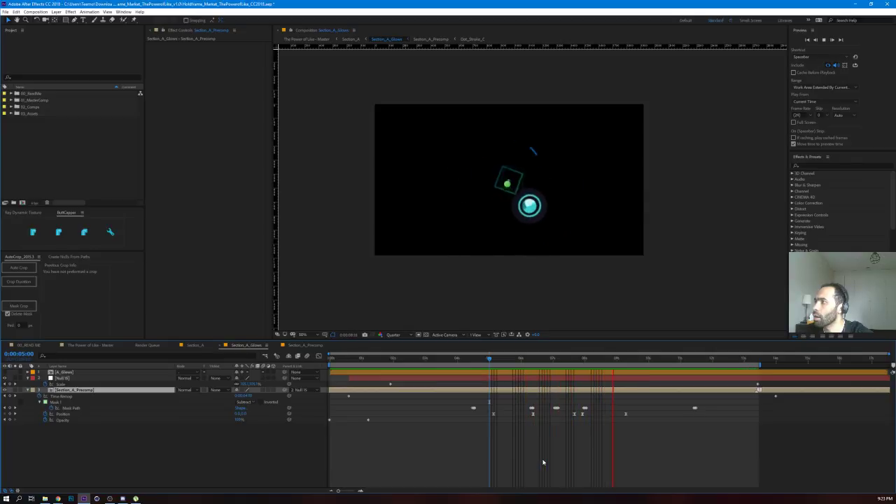
key(space)
key(period)
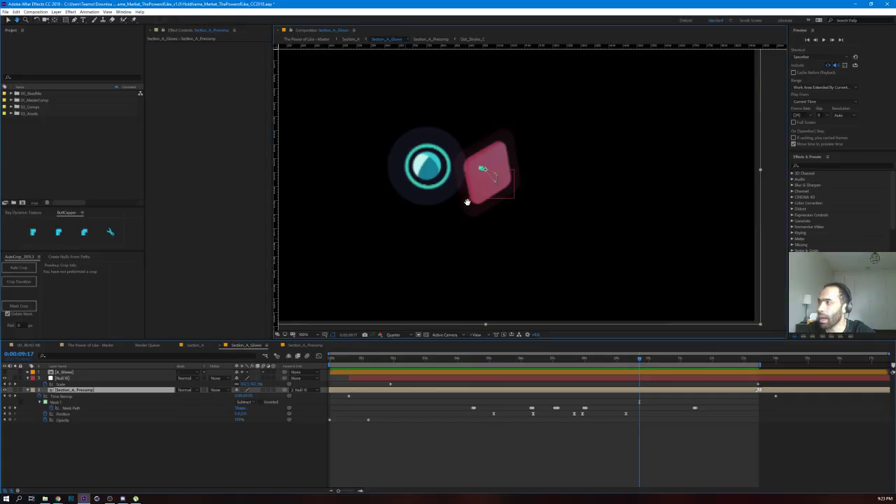
drag(468, 203, 528, 240)
scroll(557, 215, down, 2)
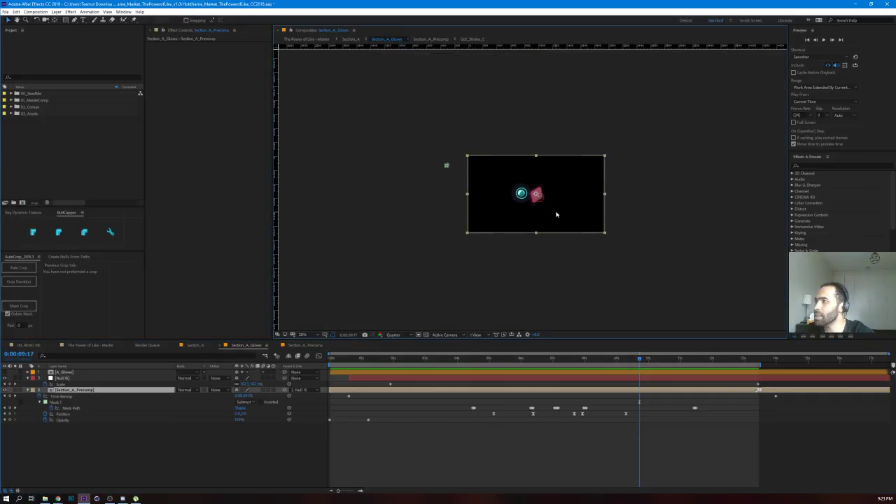
Step: Return to the Section_A composition and preview it from the first frame to 0:00:08:21
click(357, 41)
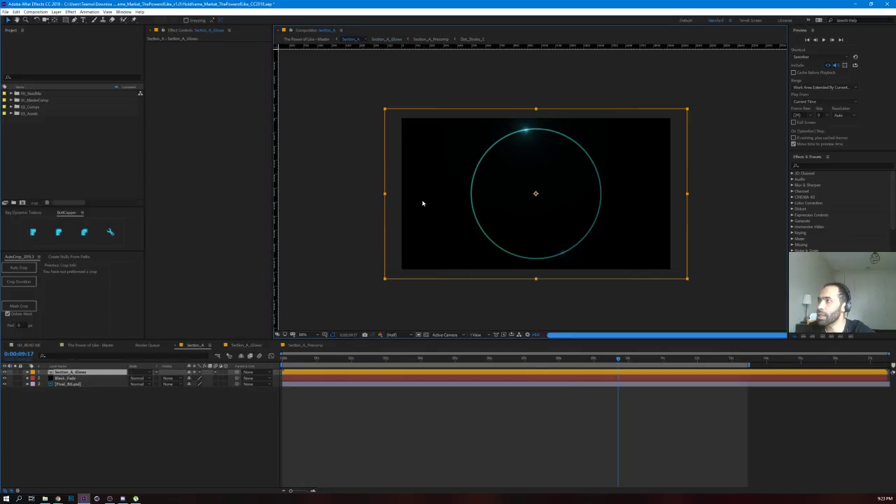
key(Home)
key(space)
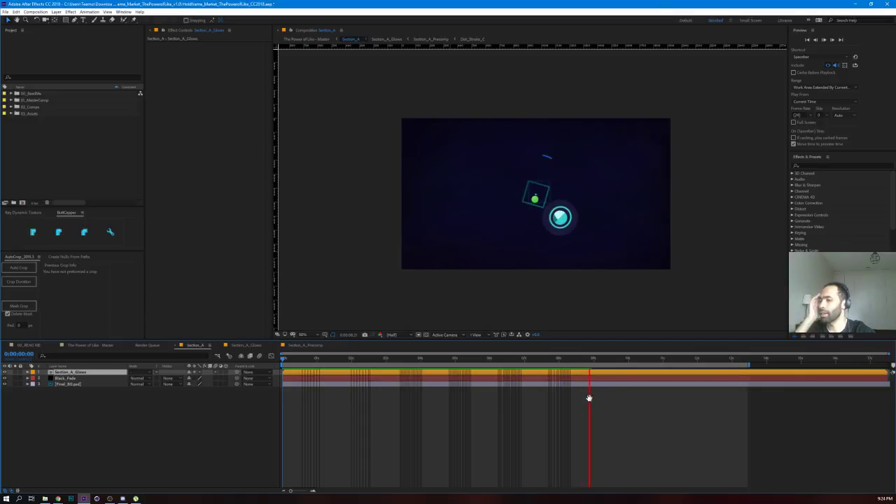
key(space)
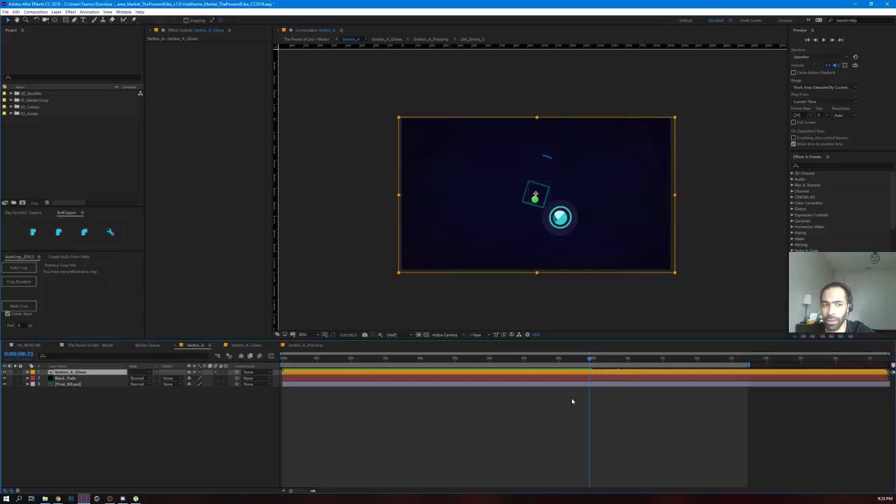
Step: Reopen the Section_A_Glows composition and preview its animation from 0:00:04:03
double_click(451, 376)
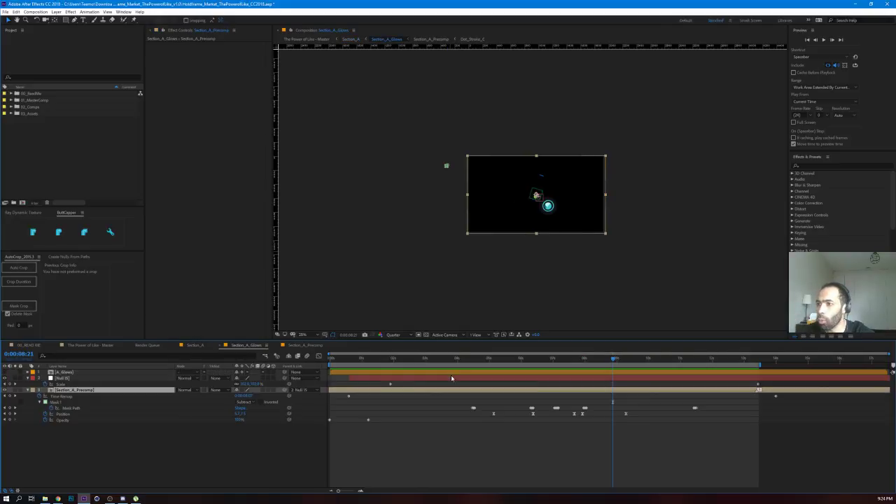
drag(537, 365, 461, 364)
key(space)
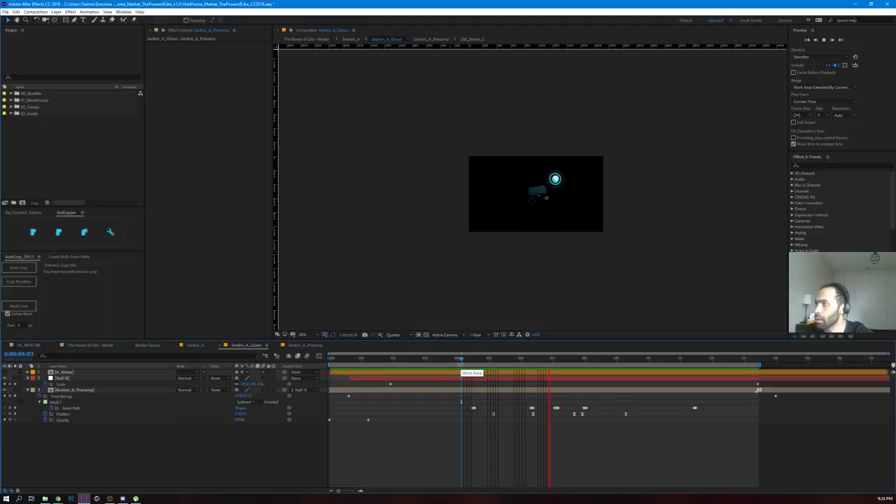
Step: Select the Section_A_Precomp layer and preview its motion from 0:00:04:21 with the composition enlarged to 50%
scroll(550, 226, up, 2)
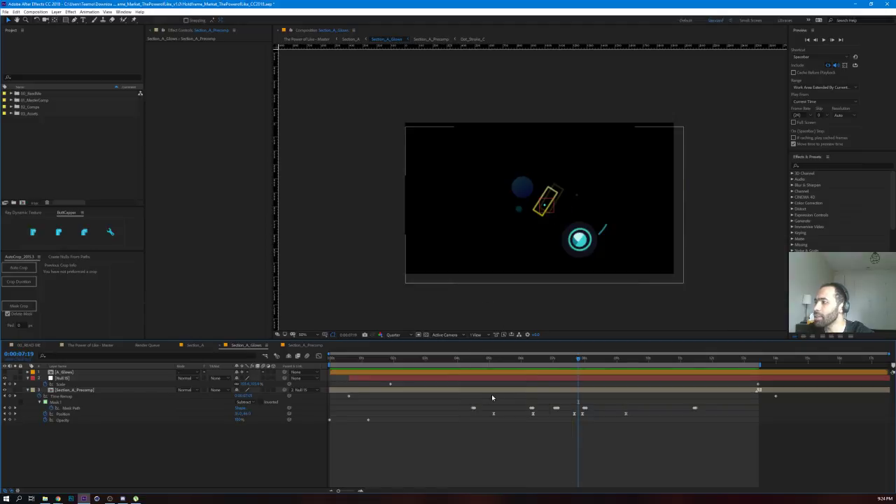
click(493, 362)
key(space)
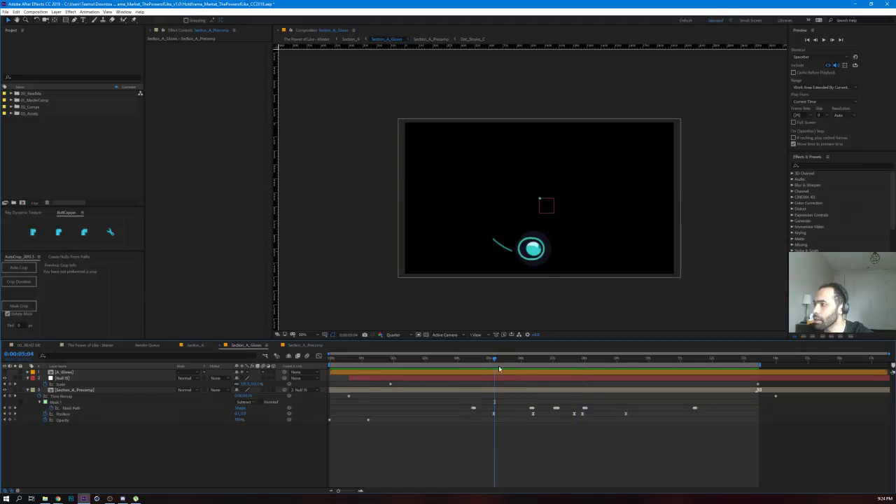
key(space)
click(529, 390)
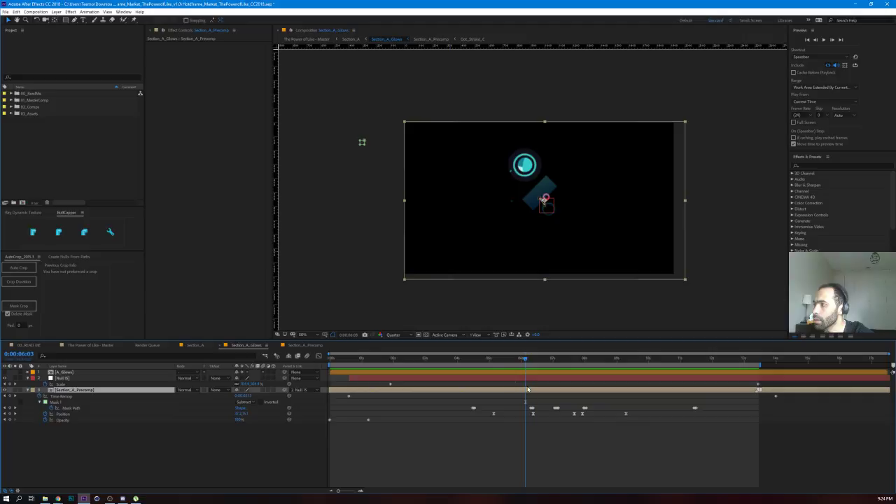
drag(488, 358, 527, 363)
key(space)
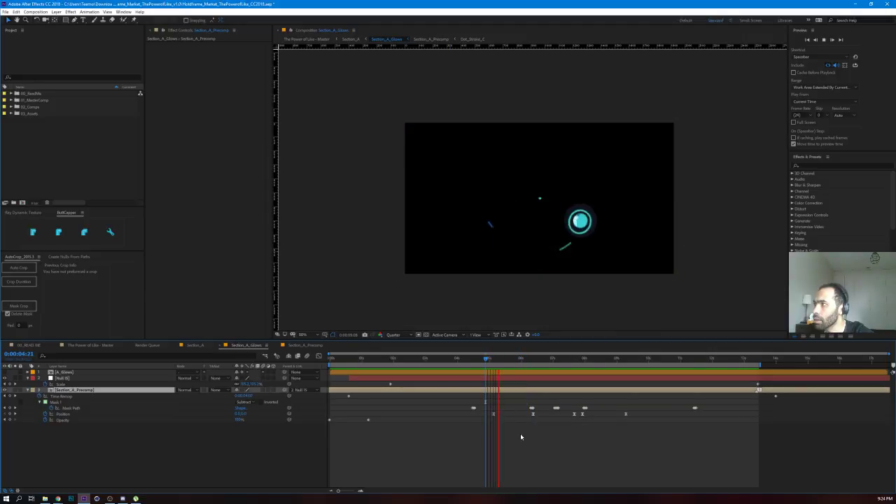
key(space)
Step: Preview Section_A_Glows up to 0:00:06:09 and continue playback from there to 0:00:09:05
click(490, 361)
key(space)
key(space)
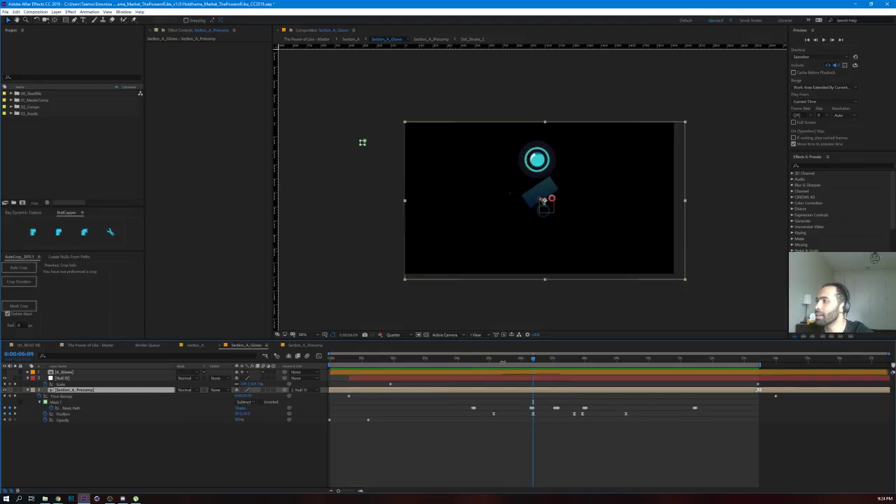
key(space)
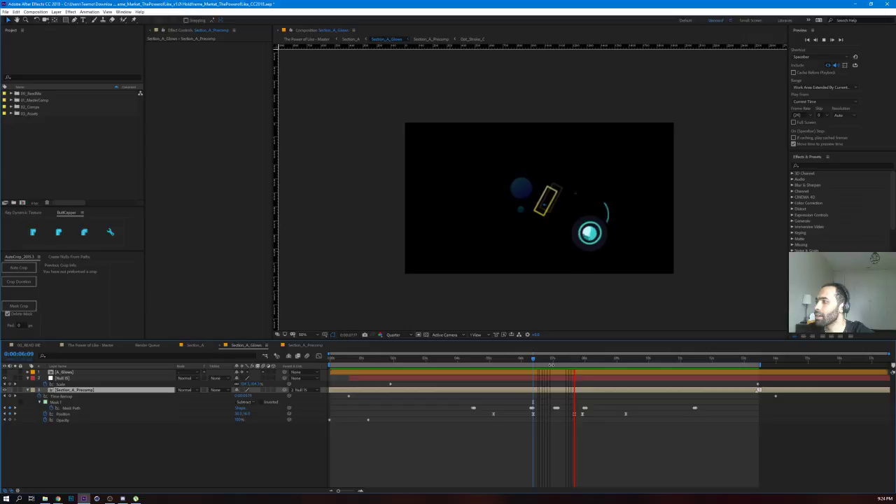
key(space)
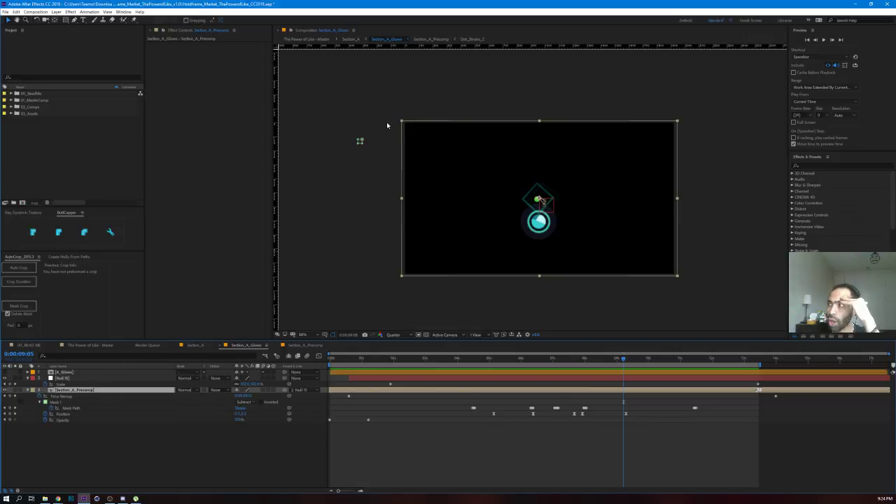
Step: Try moving the Section_A_Precomp layer within the frame at 0:00:09:05 and undo the move
drag(535, 193, 578, 207)
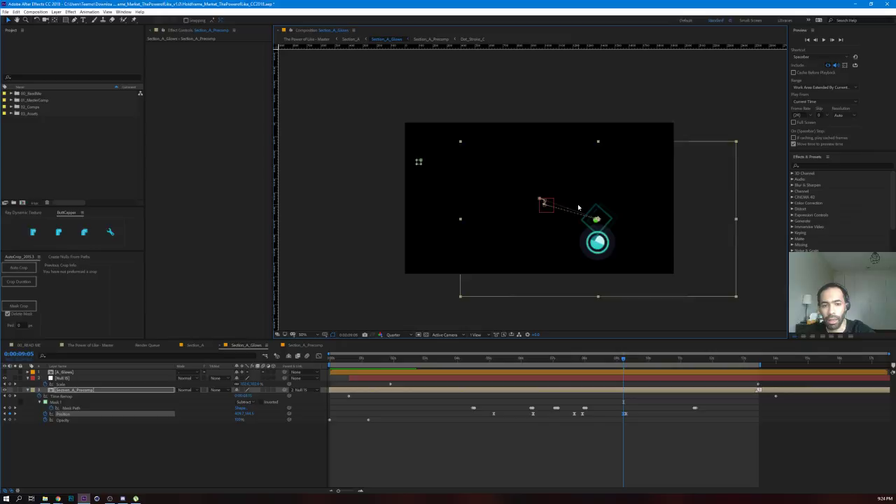
key(ctrl+z)
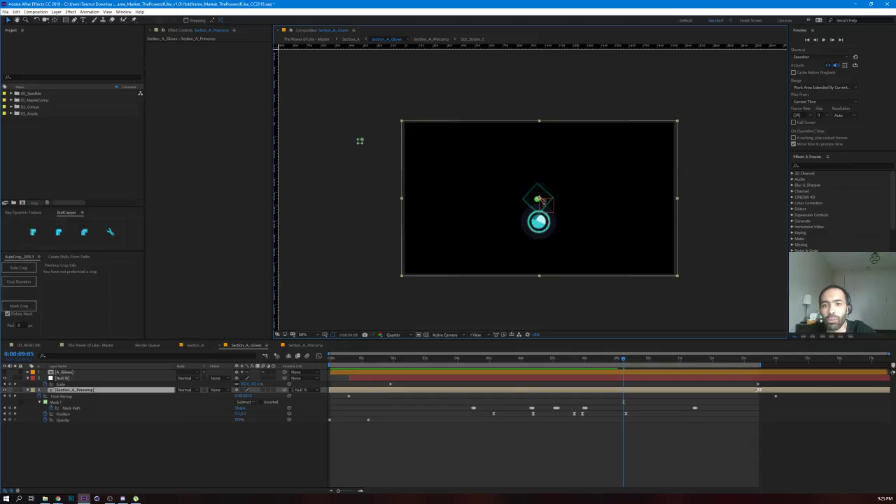
key(alt+Tab)
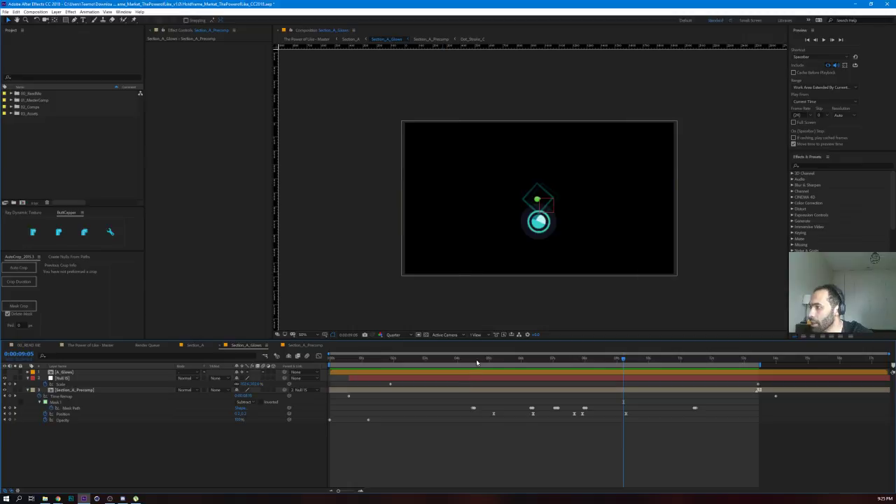
Step: Try removing Section_A_Precomp's Position keyframes at 0:00:05:01, preview the animation without them, undo the removal and preview again for comparison
drag(477, 360, 554, 374)
key(space)
drag(539, 376, 491, 376)
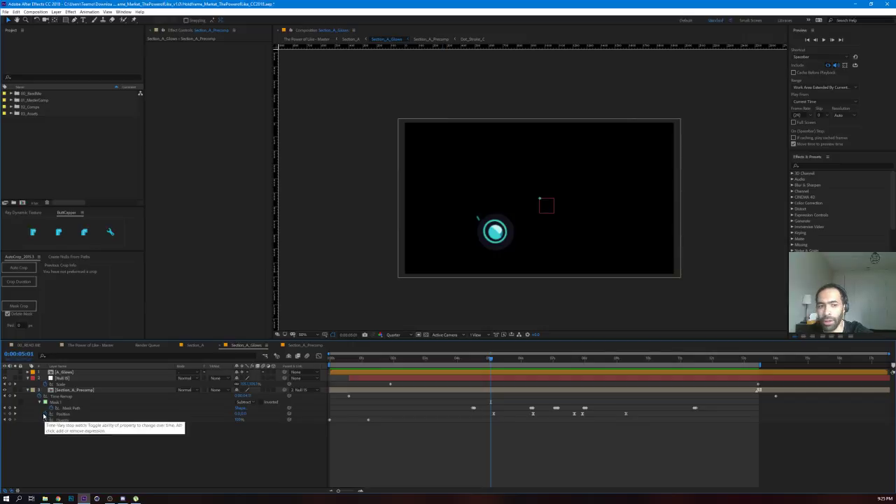
click(44, 416)
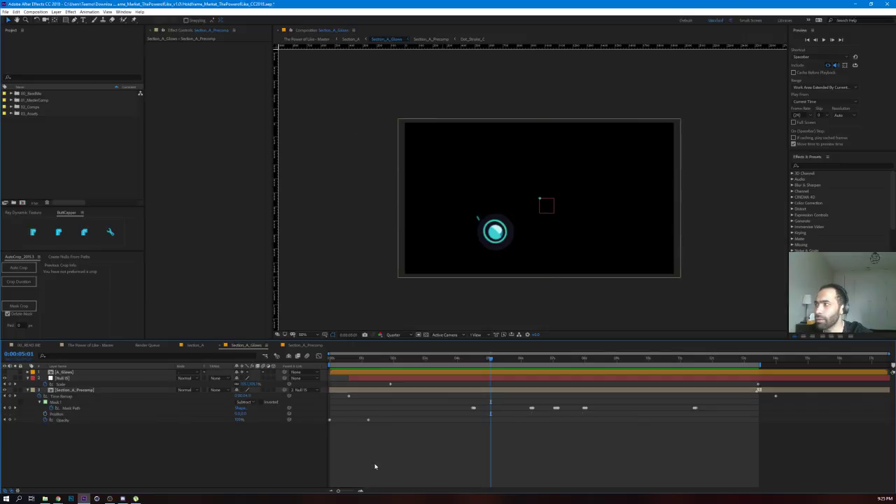
key(space)
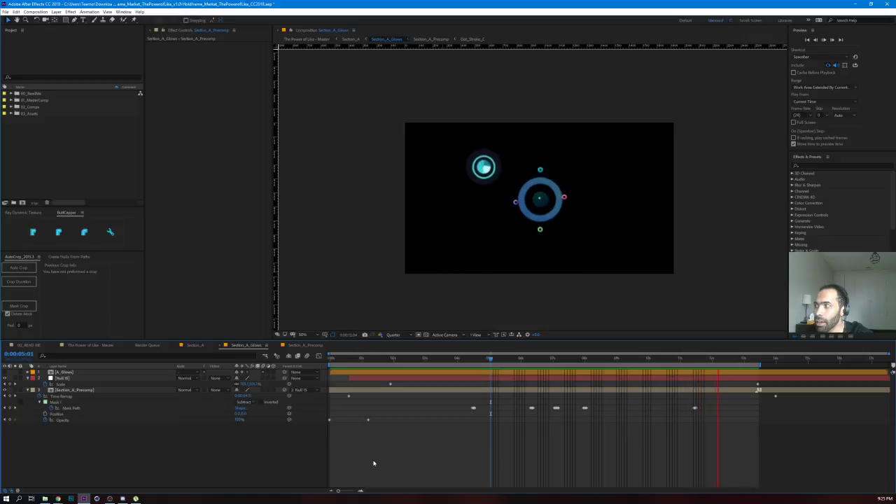
key(space)
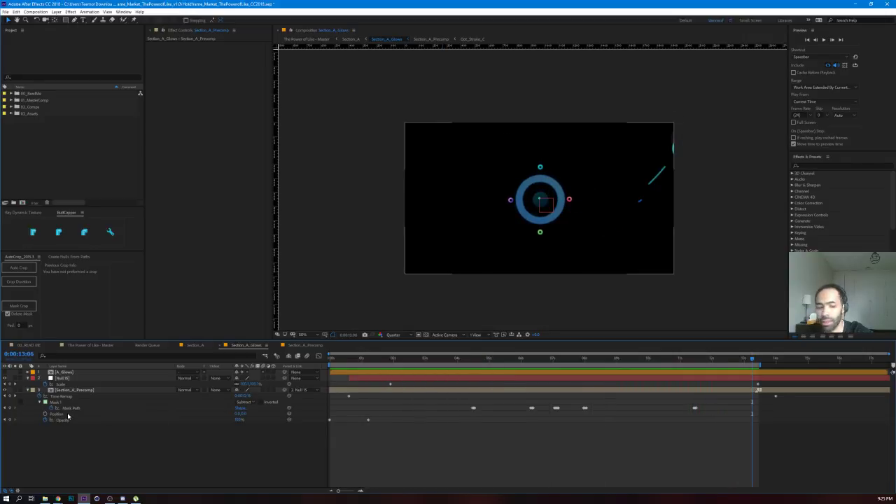
key(ctrl+z)
key(space)
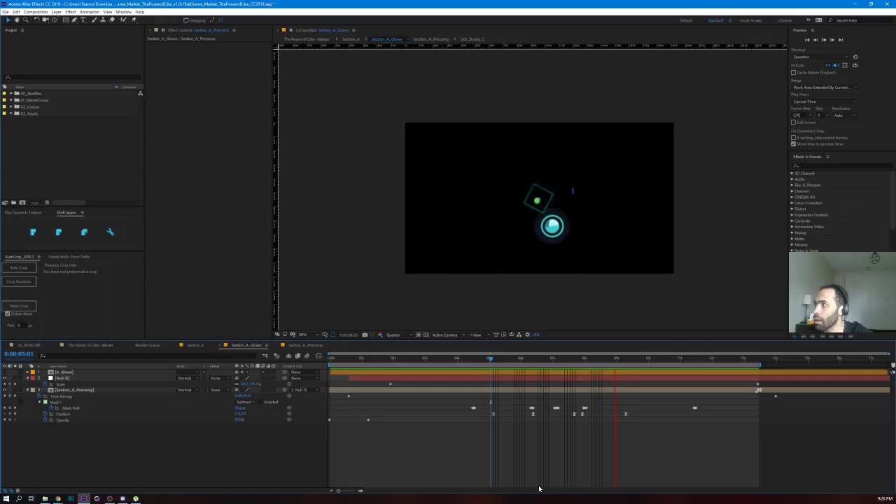
click(443, 75)
Step: Return to the Section_A composition and preview it from the beginning to 0:00:05:20
click(349, 39)
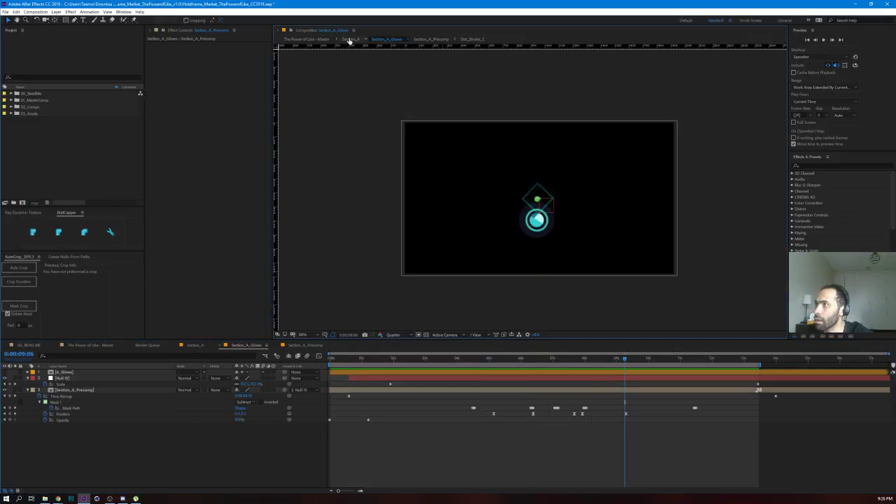
click(517, 397)
drag(476, 361, 284, 362)
key(space)
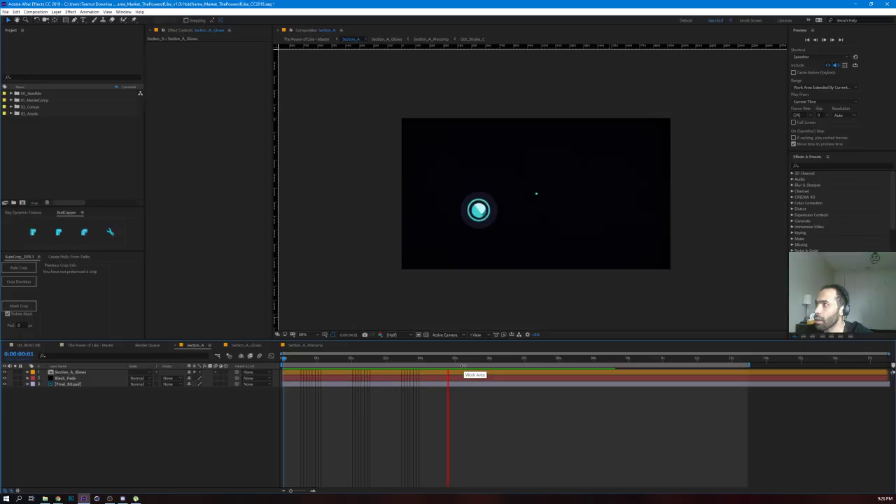
key(space)
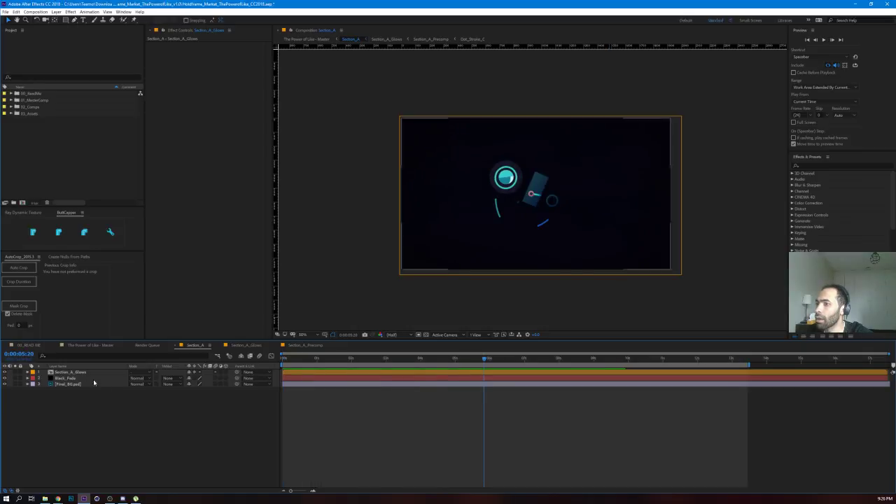
Step: Open The Power of Like - Master composition, turn on the Reference Video layer's visibility and solo it
click(303, 39)
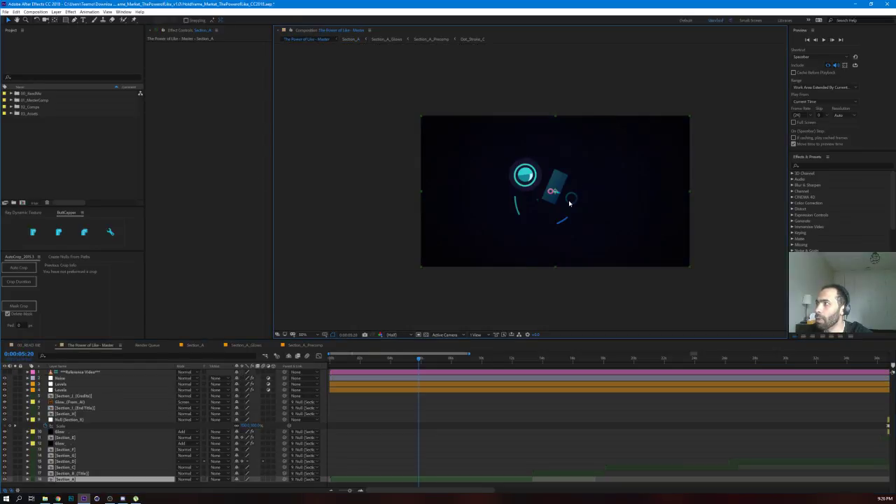
click(73, 386)
click(4, 373)
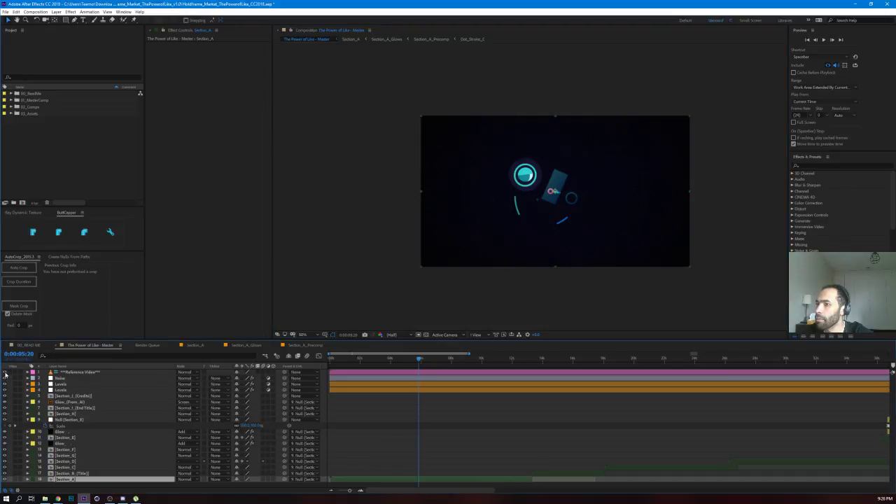
click(15, 372)
Step: Center the reference video at 400% magnification and preview it from 0:00:04:10
scroll(447, 168, up, 2)
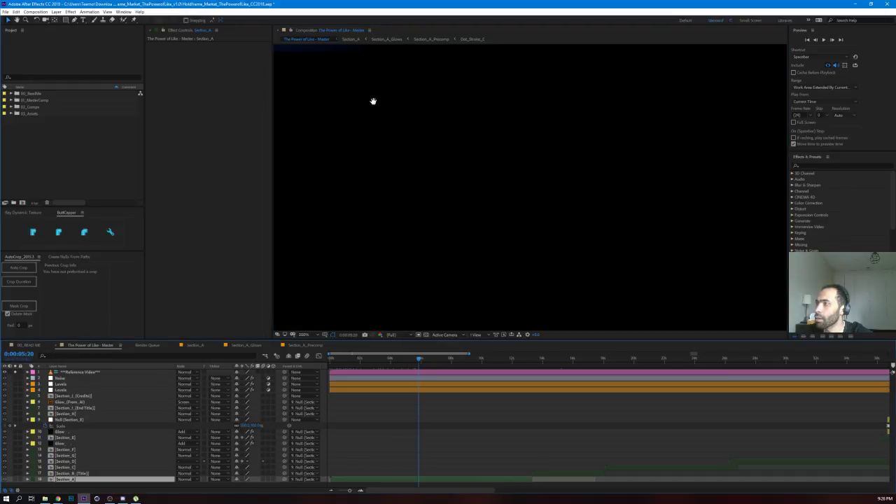
drag(374, 102, 600, 238)
drag(444, 128, 553, 230)
scroll(545, 222, up, 1)
drag(584, 257, 513, 188)
drag(416, 361, 397, 362)
key(space)
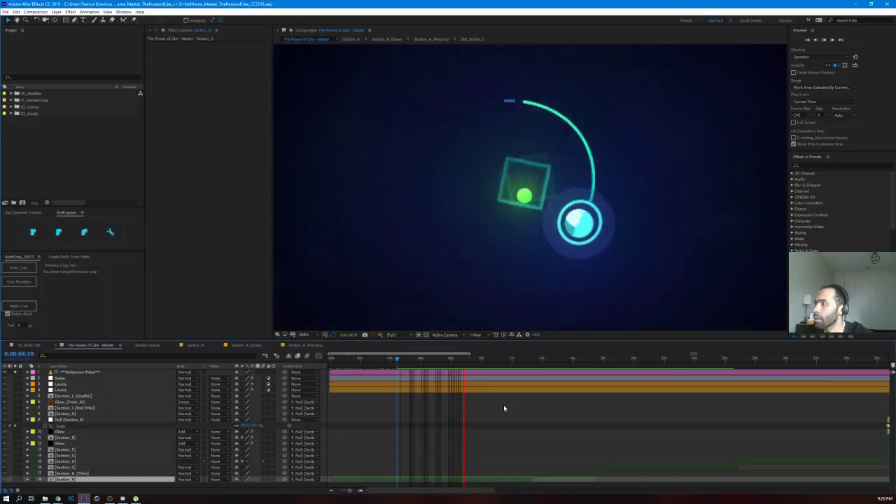
Step: Replay the reference video from 0:00:02:23 to study the circle's path around the shapes
click(469, 364)
drag(468, 365, 408, 360)
key(space)
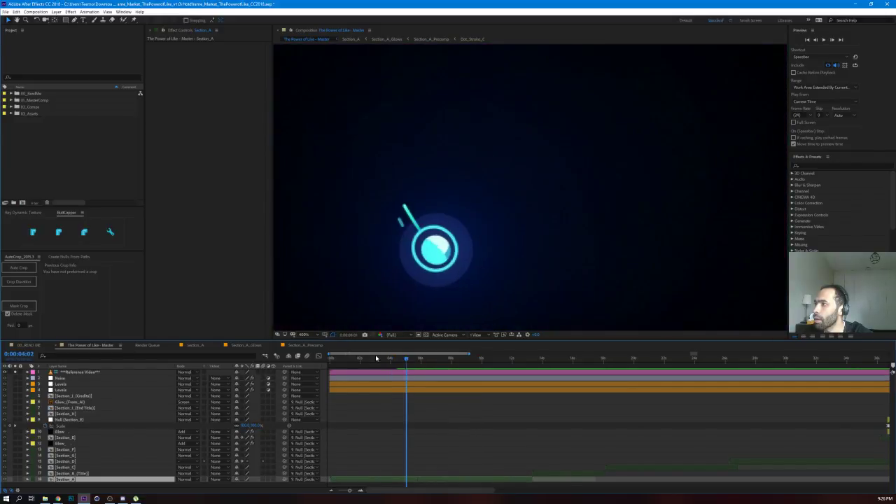
drag(408, 360, 376, 358)
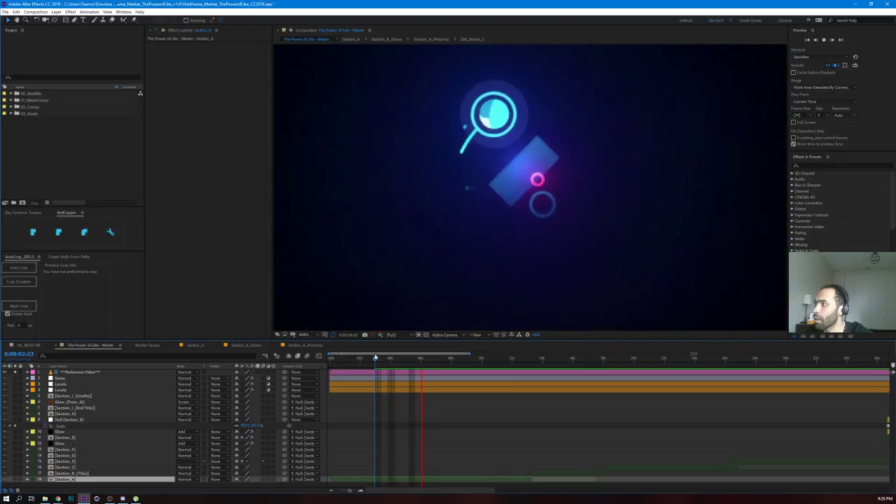
key(space)
Step: Open Section_A_Precomp and examine its shapes at 0:00:07:15 at 100% magnification
click(434, 41)
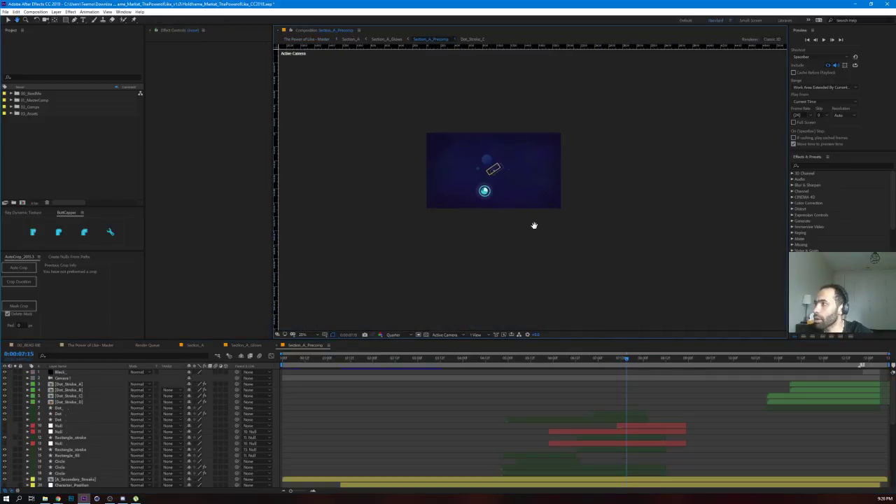
scroll(535, 227, up, 4)
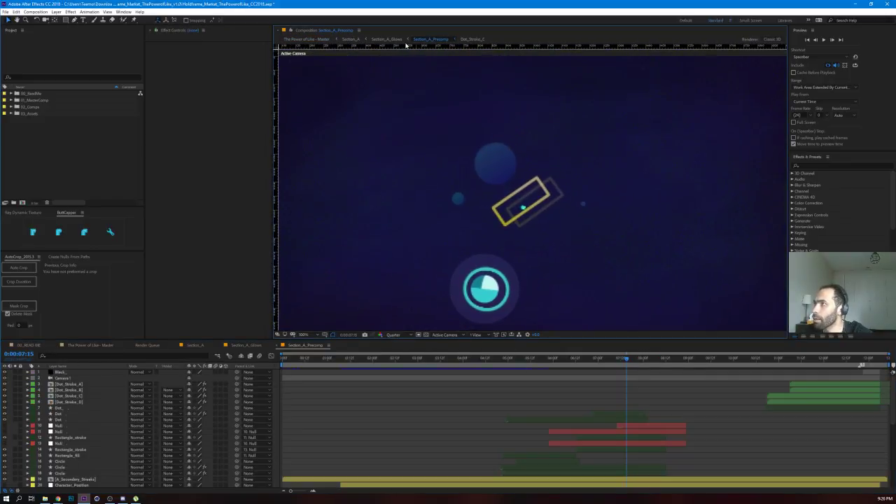
Step: Return to Section_A_Glows, preview it from 0:00:04:18 to 0:00:10:15 and inspect Section_A_Precomp's Position keyframes
click(390, 40)
drag(573, 364, 482, 364)
key(space)
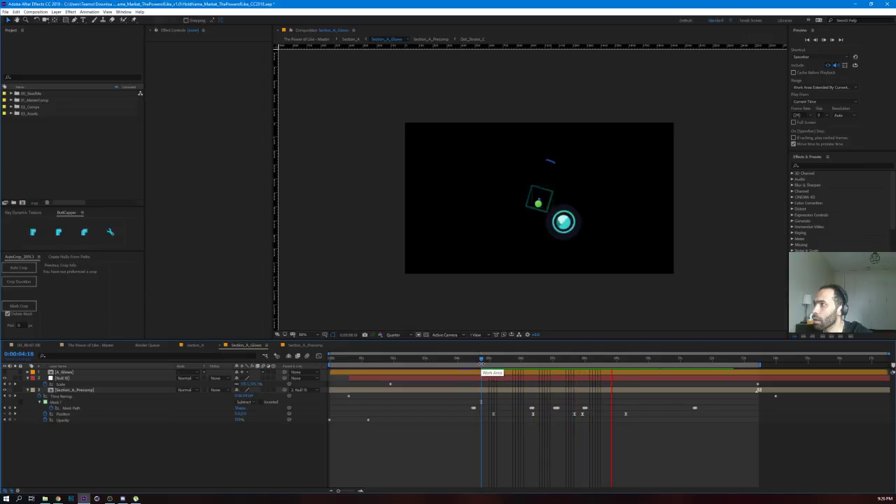
key(space)
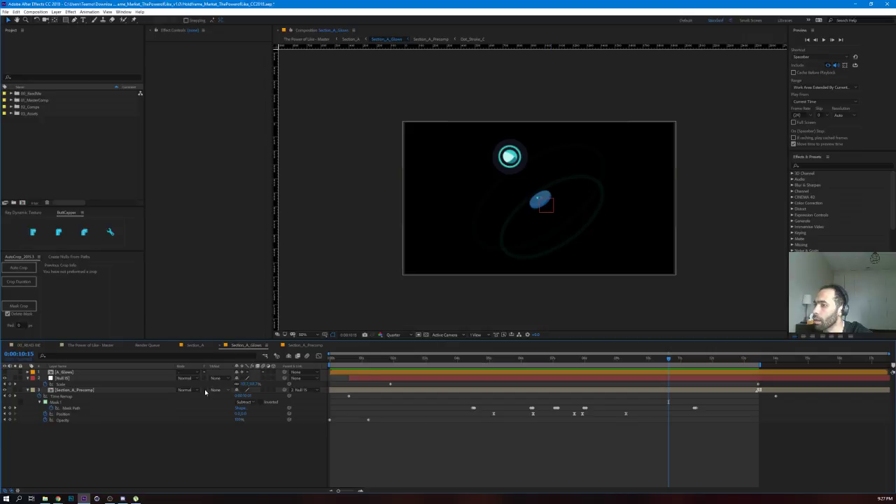
click(102, 413)
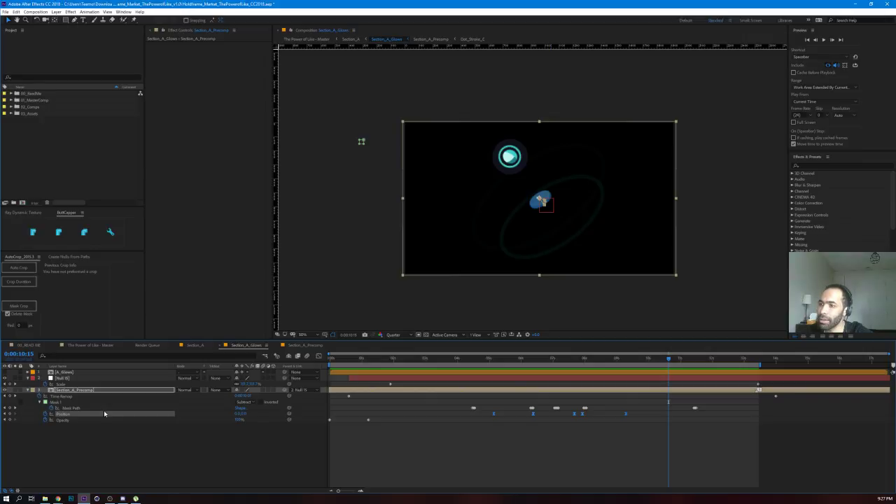
click(275, 433)
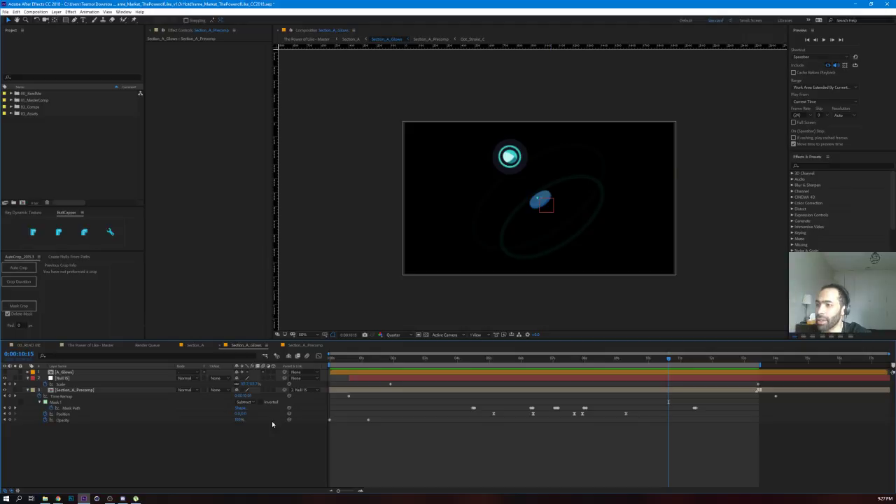
Step: Turn on the A_Glows layer's visibility, solo it and review its glows up to 0:00:07:18
click(5, 373)
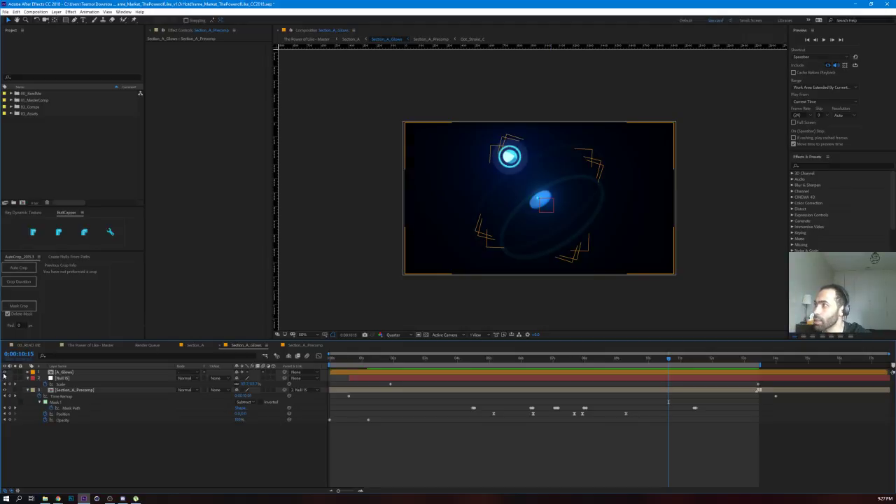
click(14, 374)
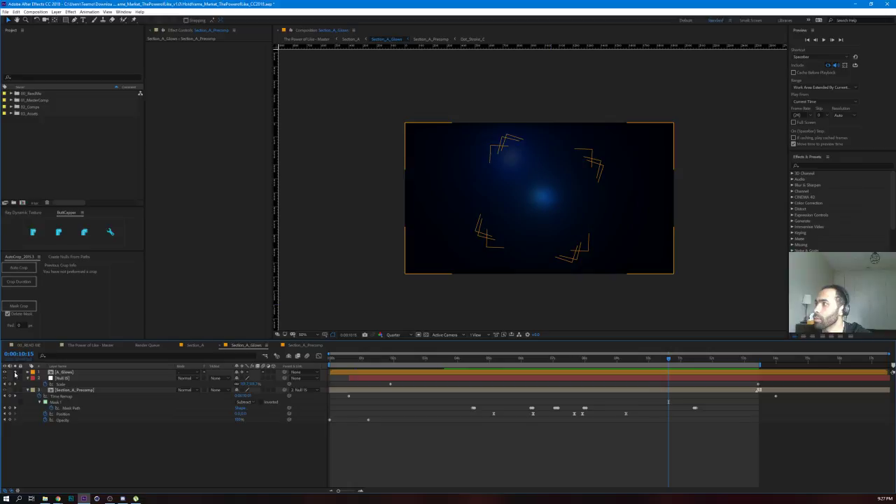
drag(339, 358, 576, 364)
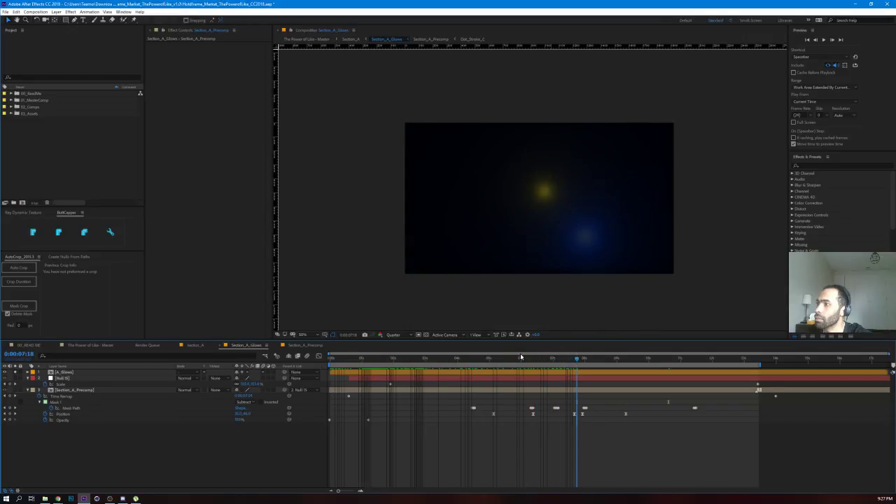
Step: Open the nested A_Glows composition to examine its individual glow layers
click(103, 379)
click(63, 372)
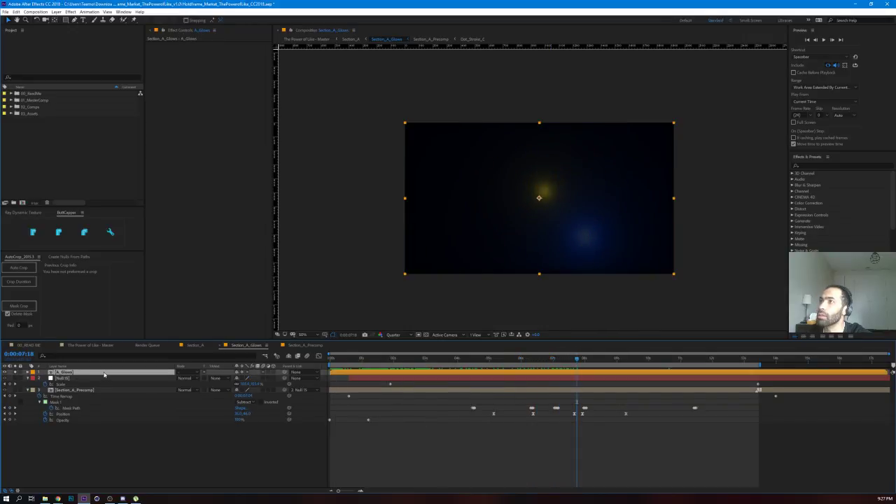
double_click(63, 372)
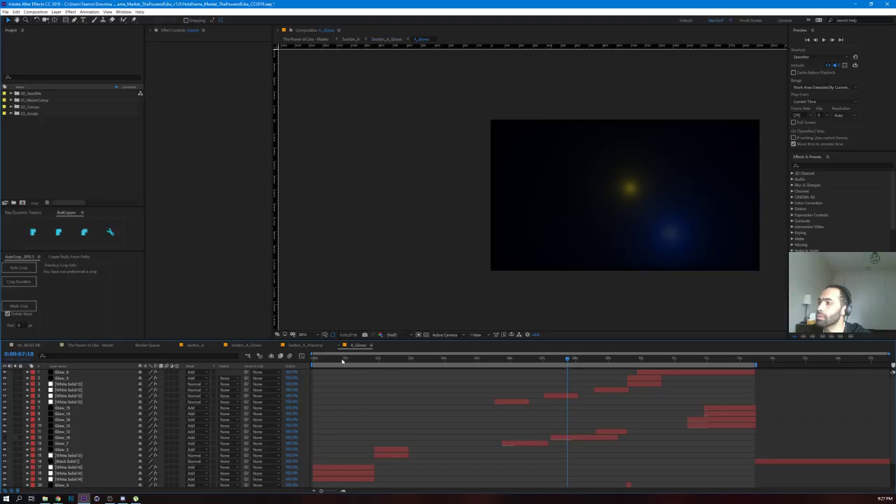
Step: Preview A_Glows from the start up to 0:00:12:23, selecting the long blue Glow_3 layer to check its effects
click(317, 359)
key(space)
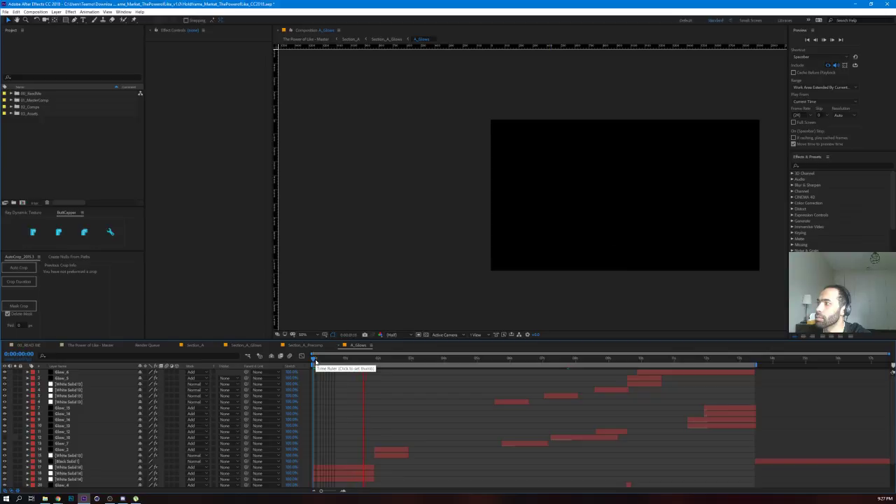
scroll(379, 428, down, 2)
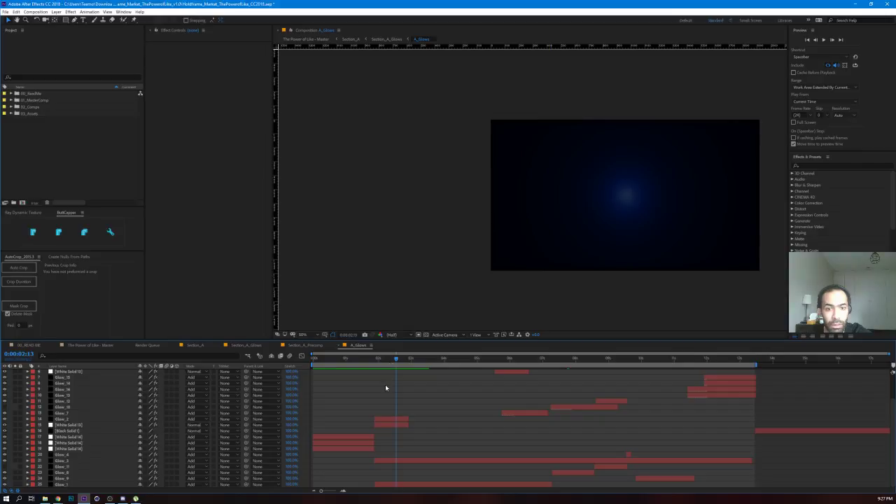
key(space)
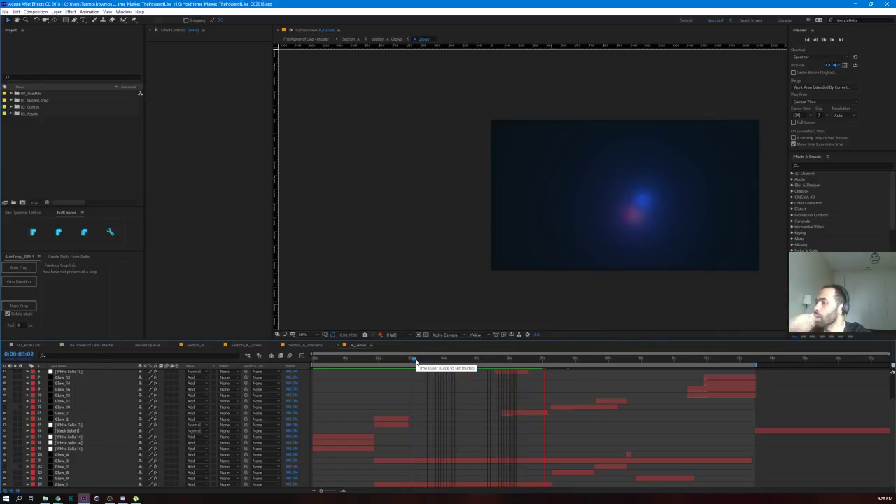
click(443, 463)
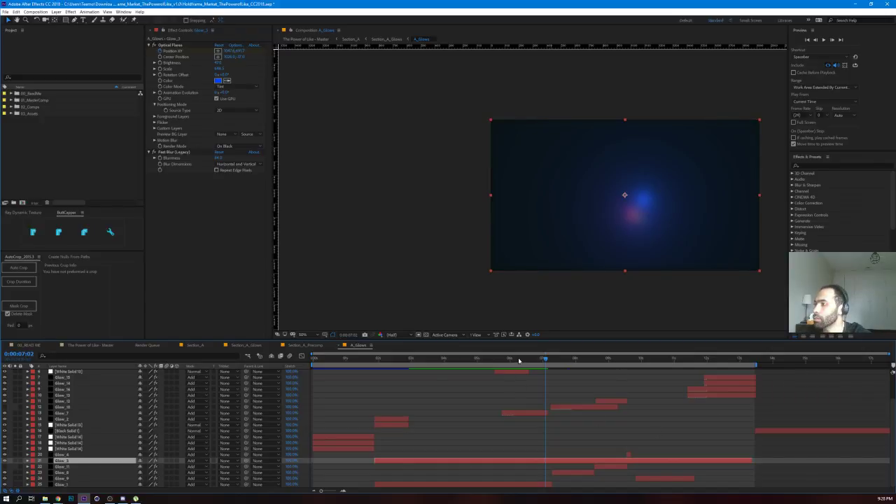
drag(519, 362, 296, 372)
key(space)
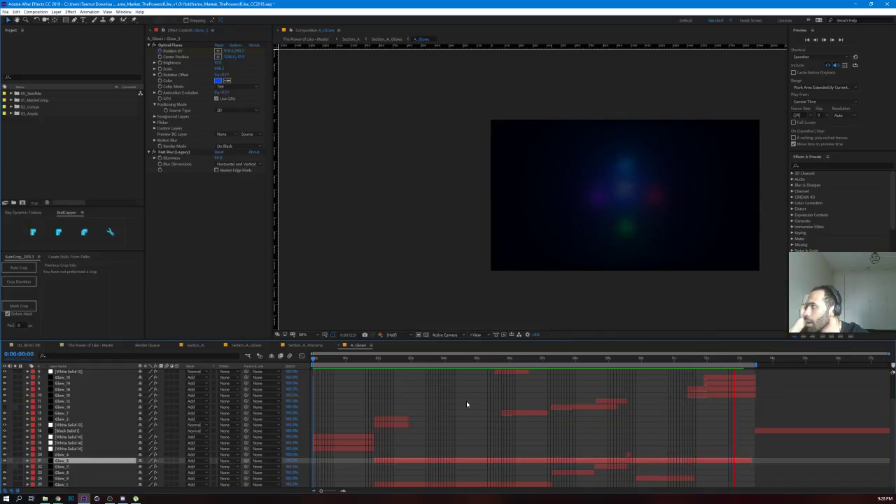
key(space)
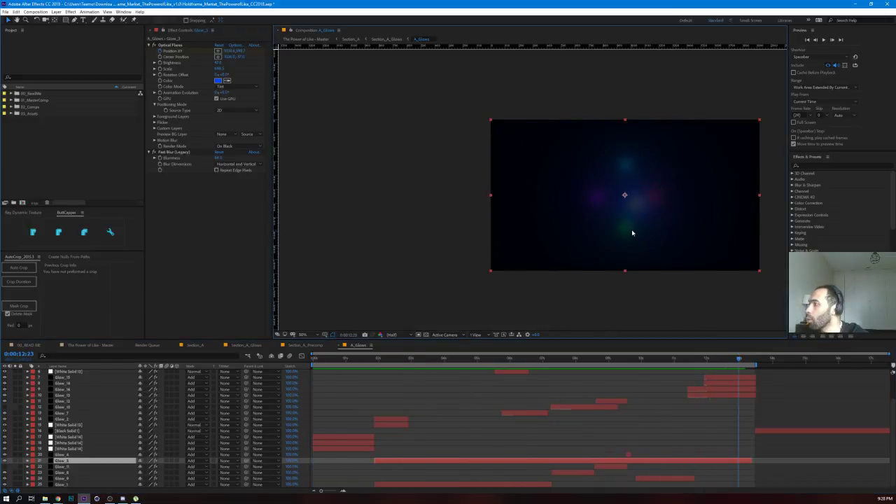
Step: Reveal the red Glow_14 layer's animated properties and inspect its Optical Flares position at 100% magnification
click(735, 384)
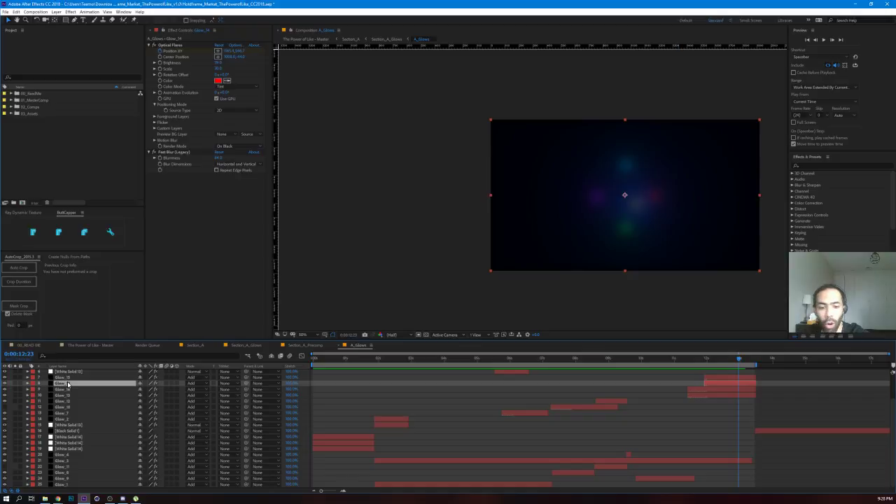
key(u)
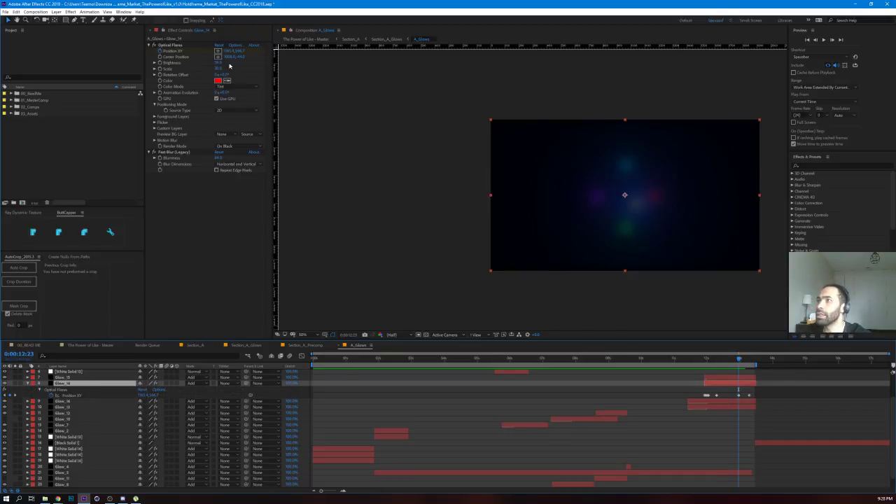
click(174, 51)
click(175, 45)
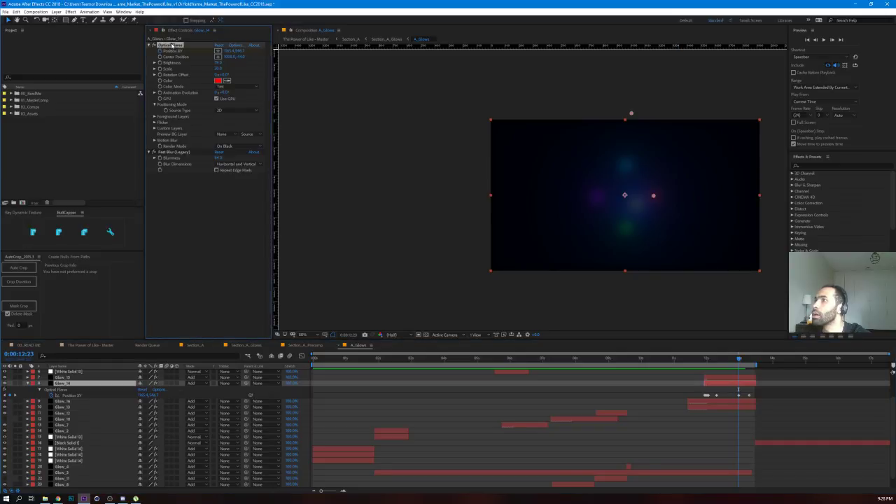
key(period)
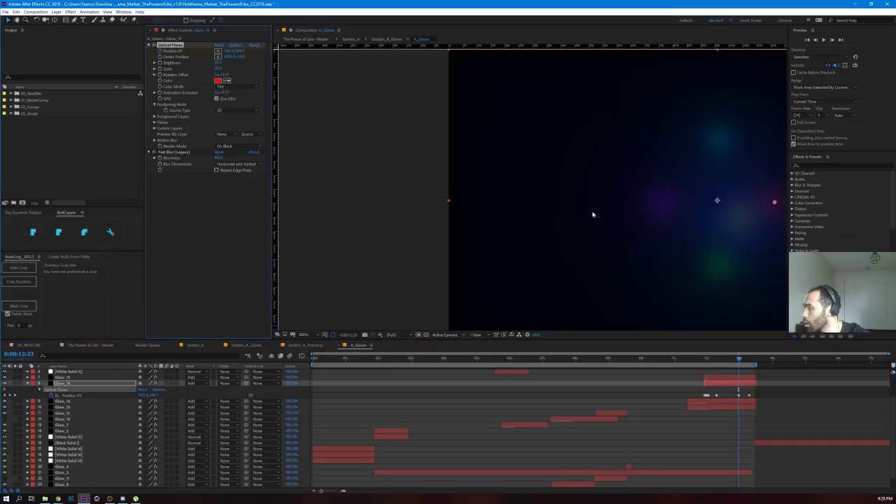
drag(636, 224, 458, 217)
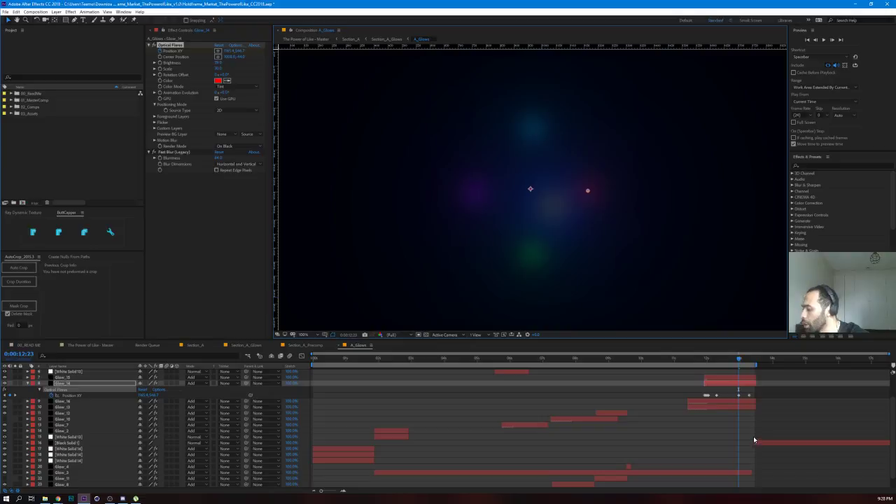
Step: Preview the glows from 0:00:11:22 to 0:00:12:08 and check Glow_14's Position XY keyframes in the Graph Editor
drag(740, 362, 705, 364)
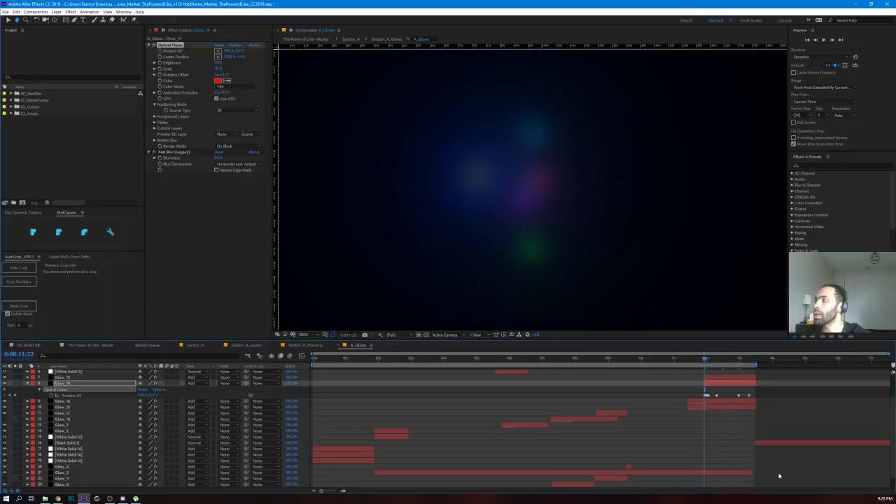
key(space)
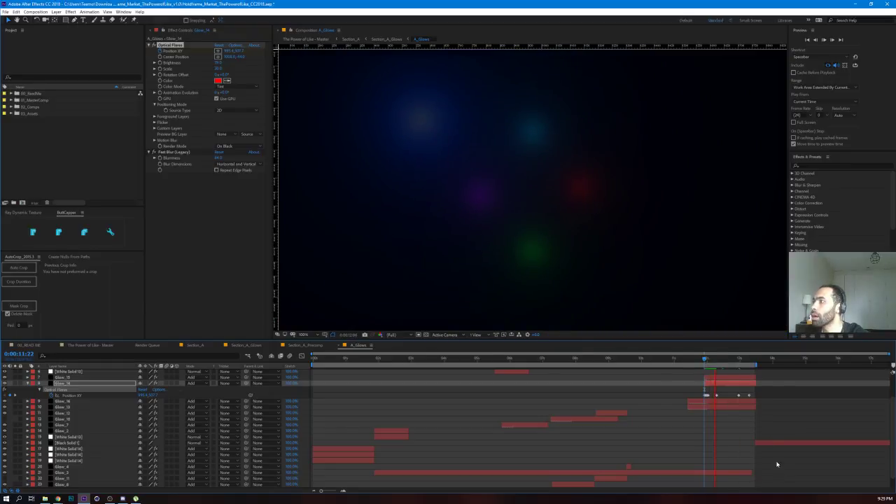
key(space)
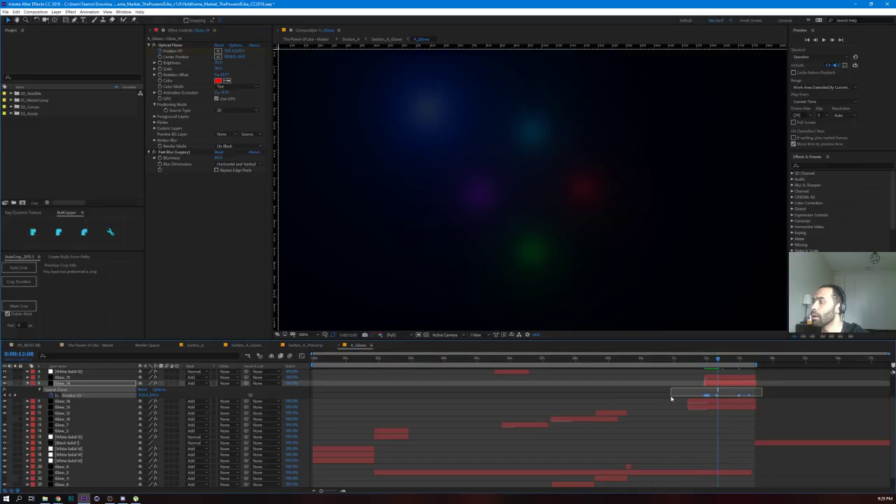
click(301, 357)
click(301, 357)
click(724, 425)
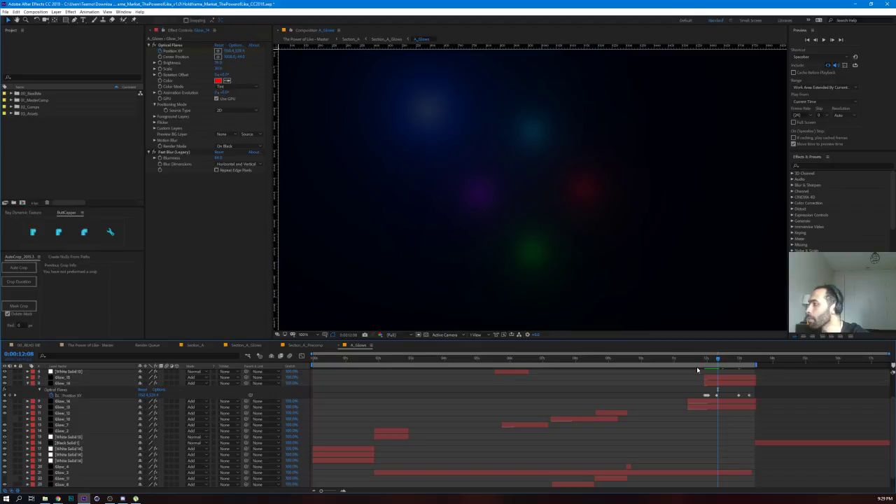
Step: Preview the glows from 0:00:11:17 to 0:00:13:05 at 50% magnification
click(696, 357)
scroll(654, 262, down, 2)
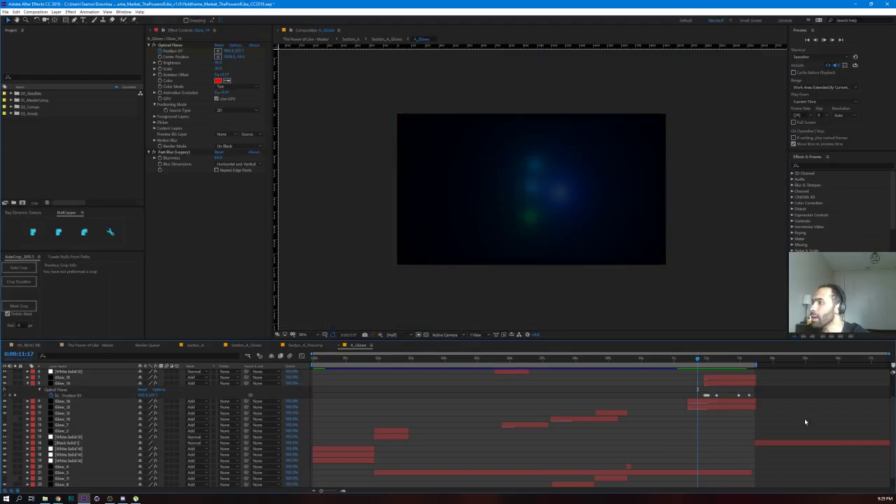
key(space)
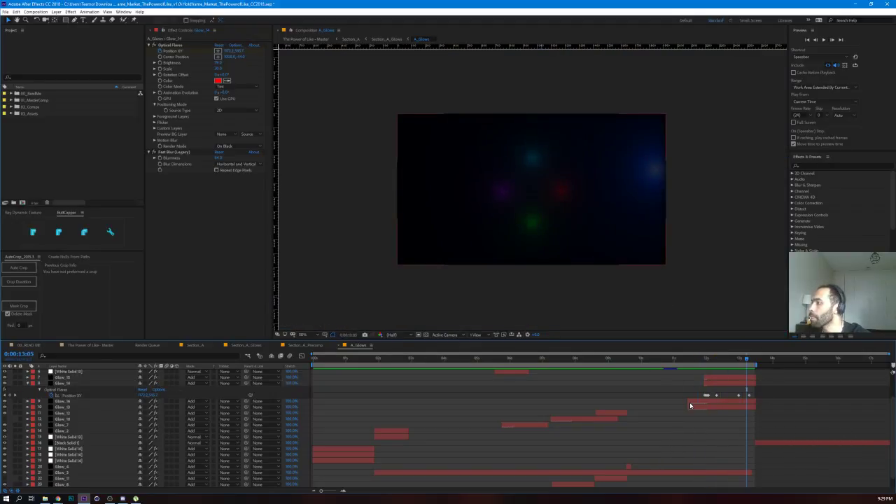
Step: Identify individual glows by selecting Glow_16 and briefly soloing Glow_1, Glow_13 and Glow_3 at 0:00:13:05
click(689, 402)
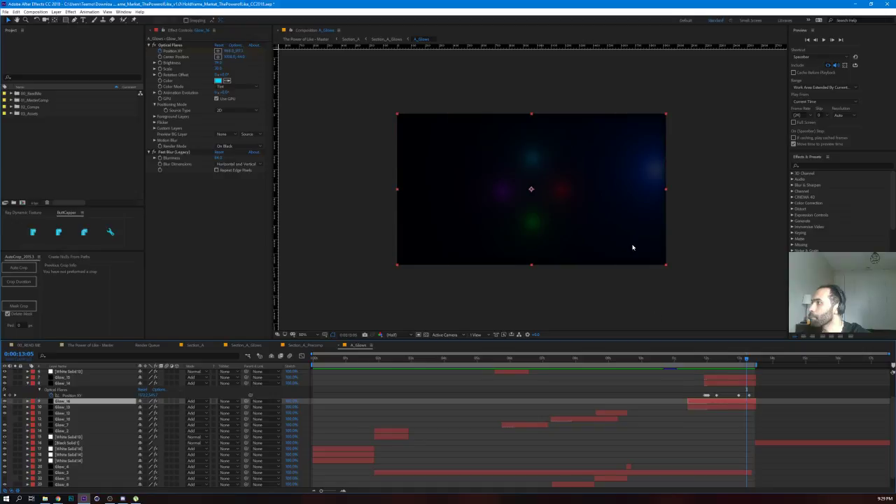
click(13, 375)
scroll(22, 427, down, 1)
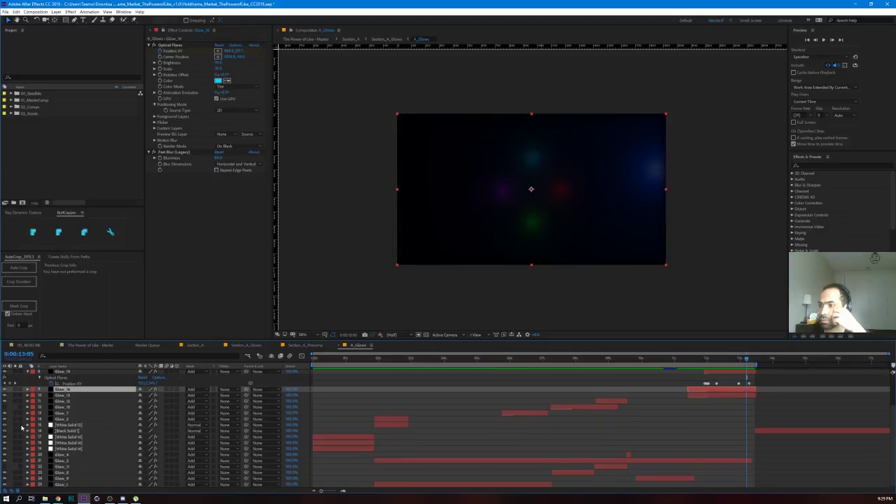
click(15, 486)
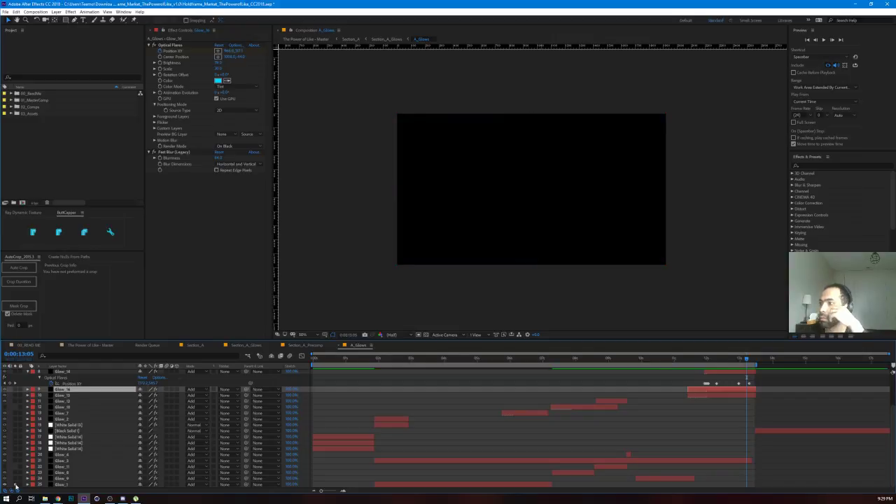
click(15, 485)
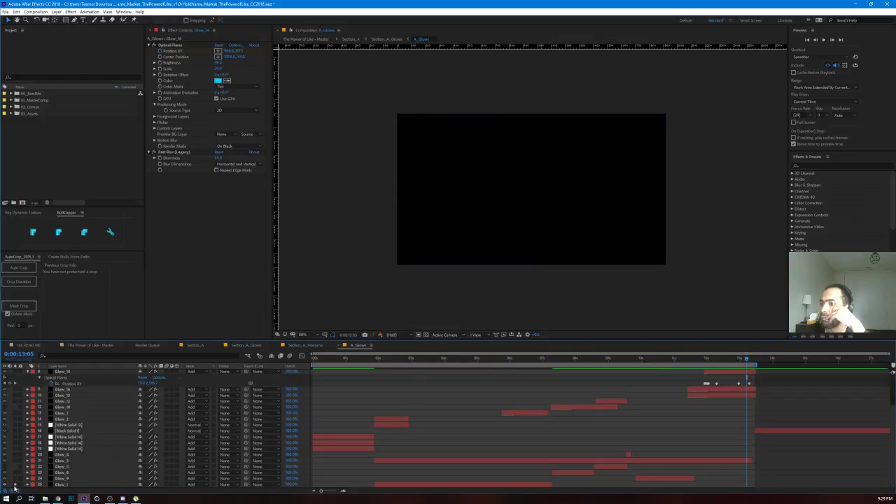
click(732, 393)
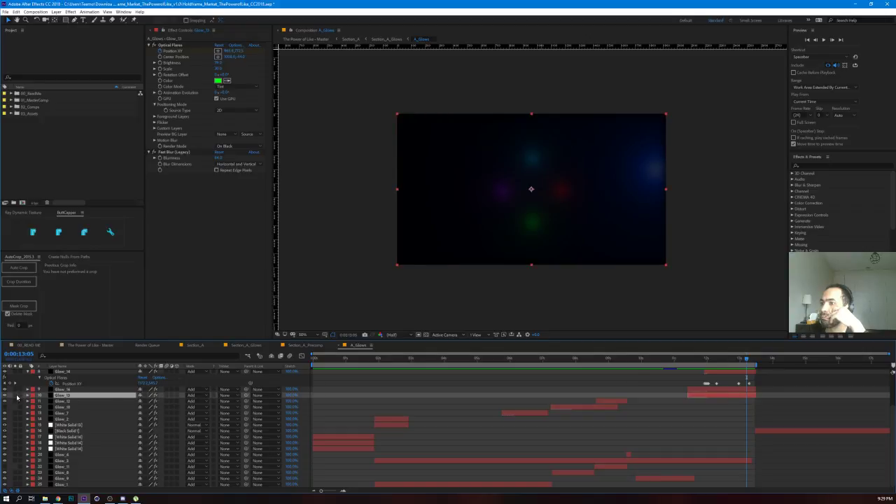
click(15, 396)
click(16, 396)
click(591, 460)
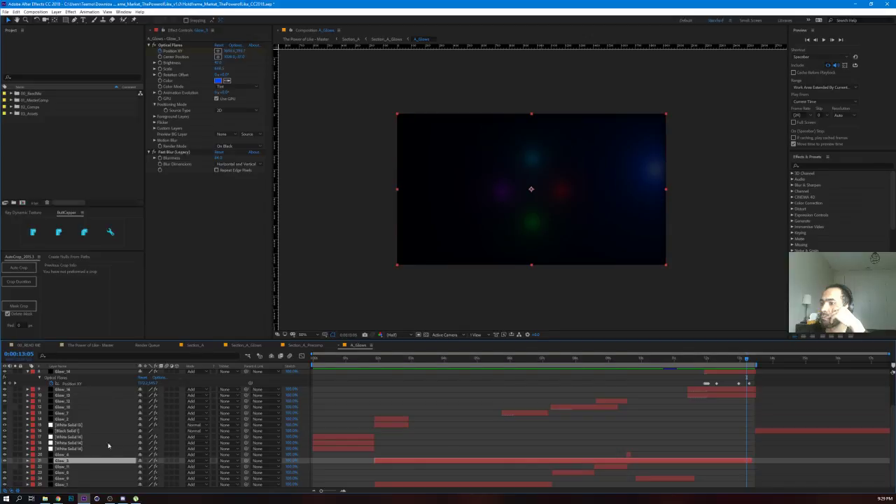
click(16, 461)
click(15, 461)
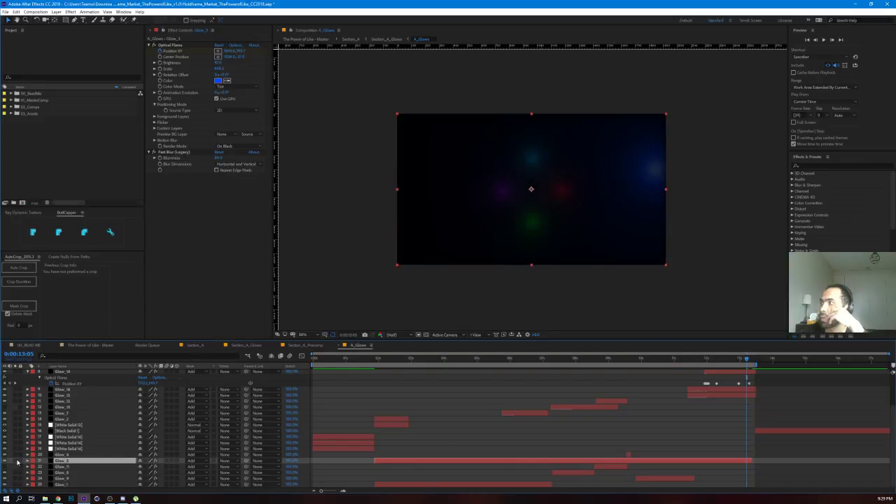
Step: Reveal Glow_3's keyframes, preview its motion from 0:00:03:02 to 0:00:12:14 and select all its Position XY keyframes
key(u)
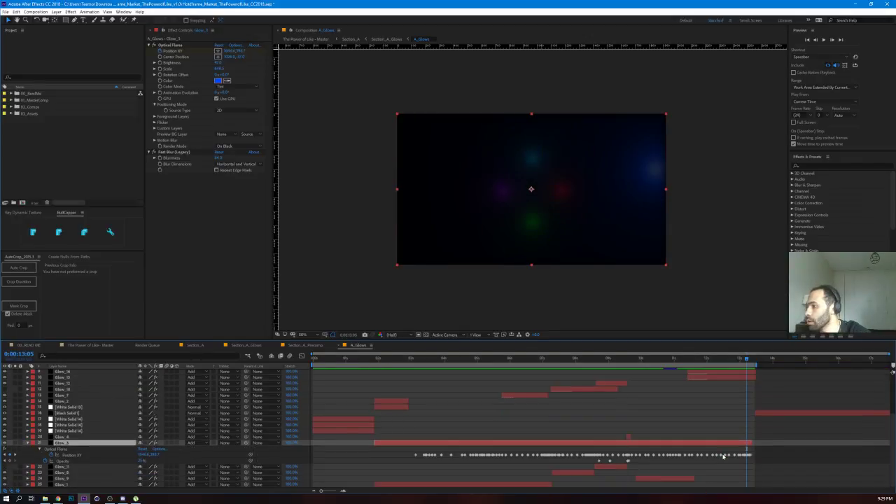
drag(752, 362, 414, 364)
key(space)
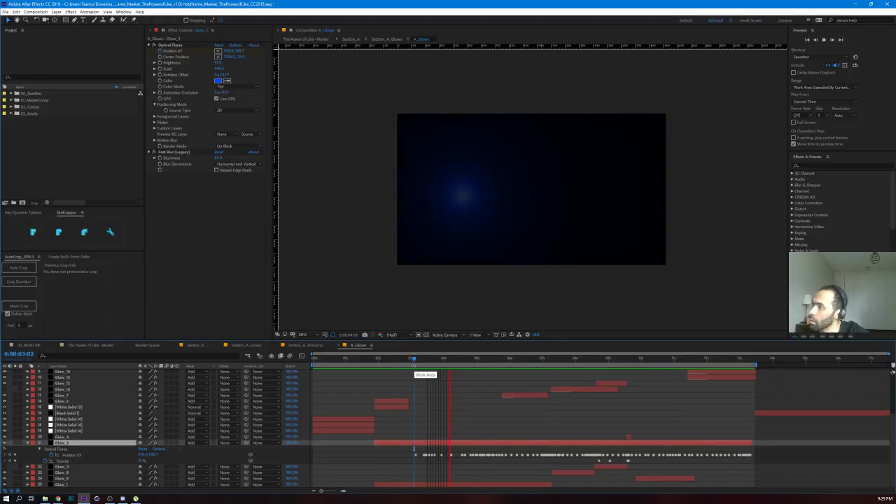
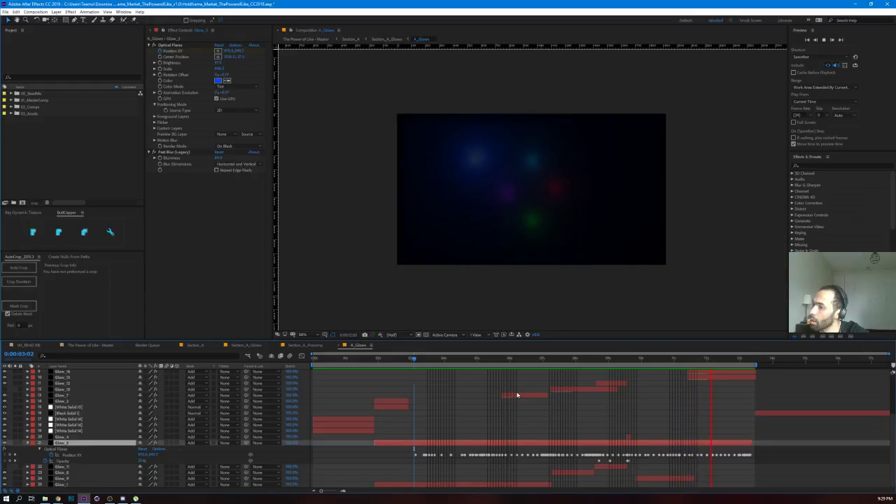
key(space)
click(83, 456)
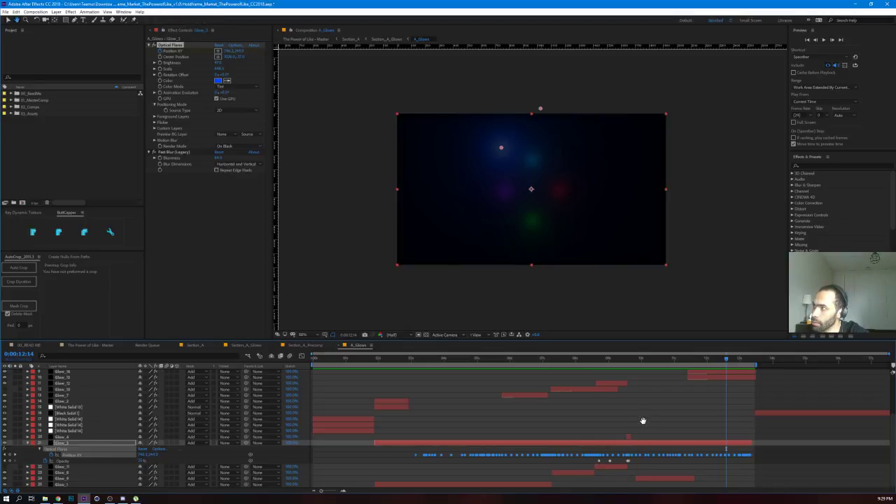
key(v)
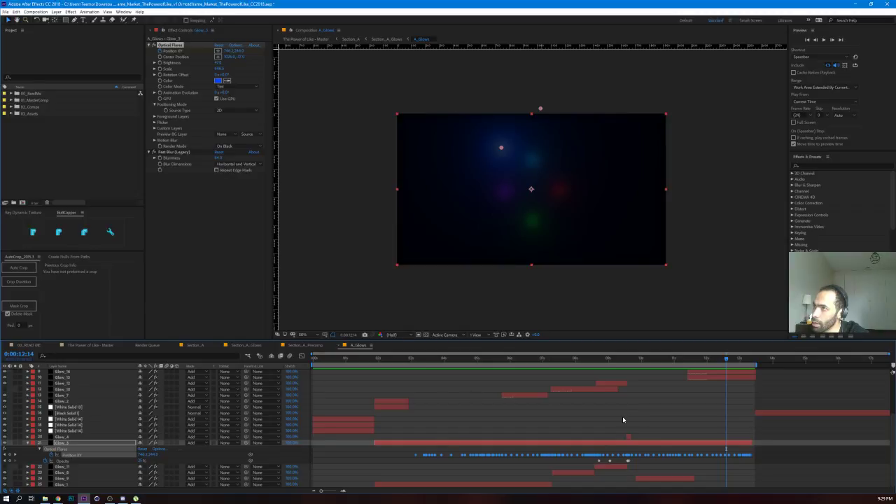
Step: Inspect the effects on the lowest White Solid 14 layer and on the White Solid 13 layer directly above Glow_15
click(91, 431)
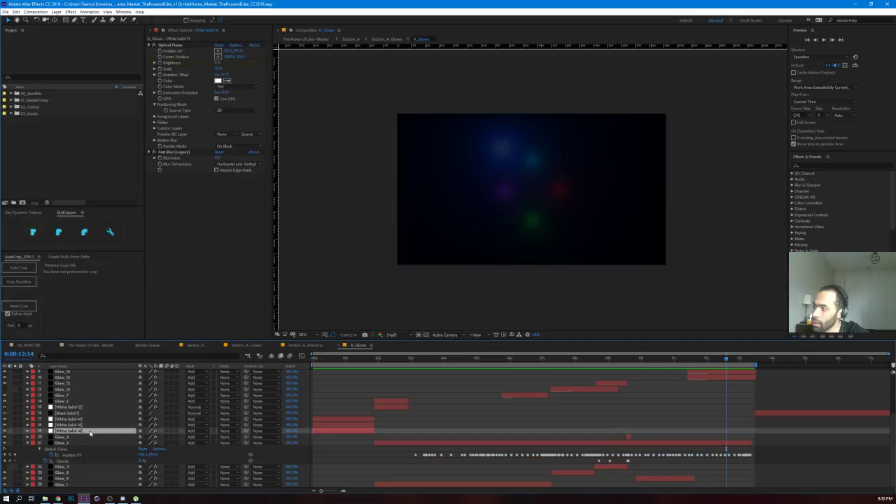
scroll(89, 431, up, 4)
scroll(90, 434, up, 1)
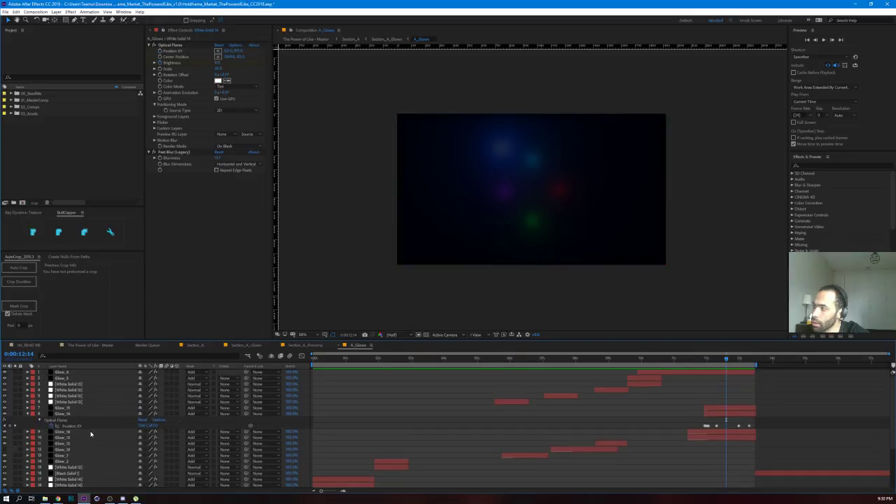
click(90, 402)
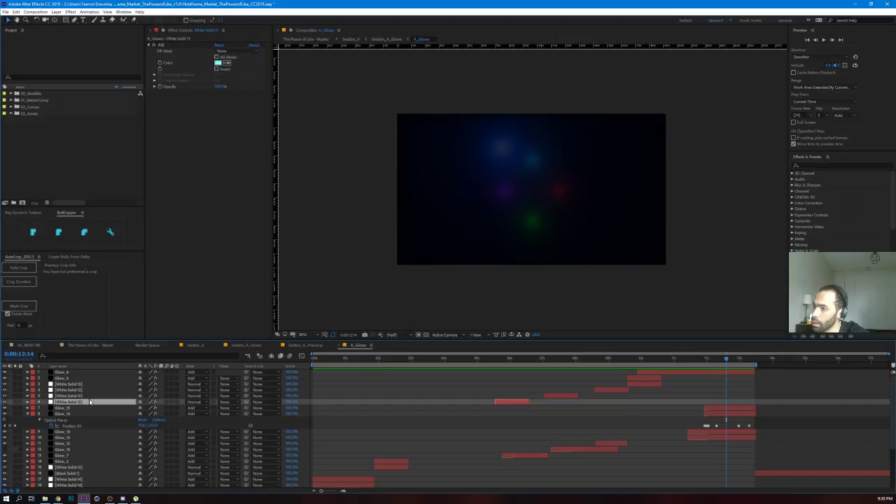
scroll(109, 426, down, 3)
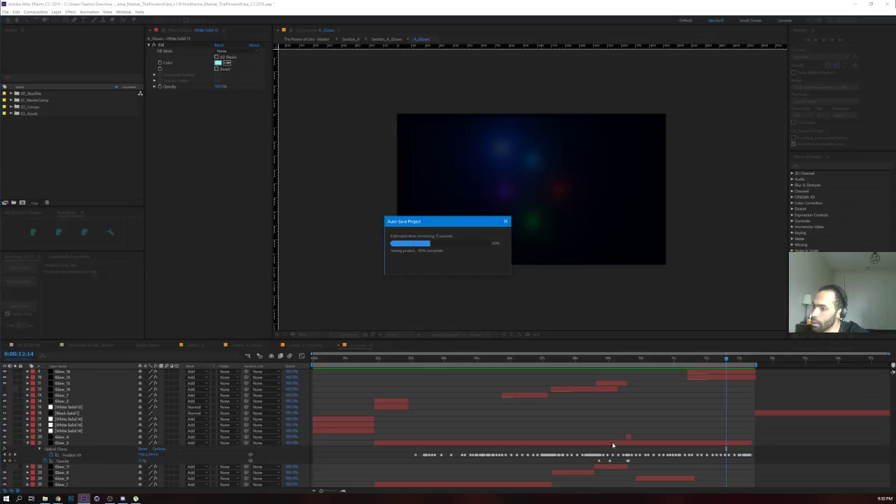
Step: Display the speed graph of Glow_3's Position XY keyframes in the Graph Editor
click(91, 456)
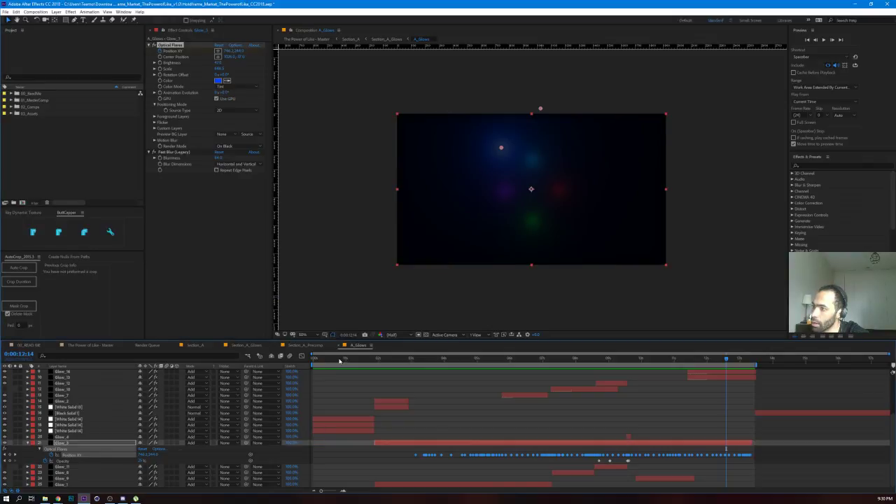
click(302, 357)
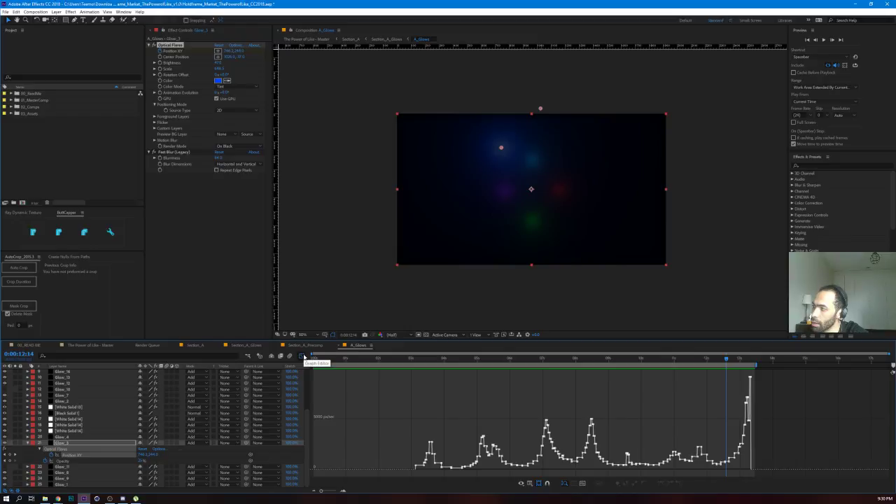
Step: Leave the Graph Editor, select all of Glow_3's Position XY keyframes and preview its motion up to 0:00:04:06
click(301, 357)
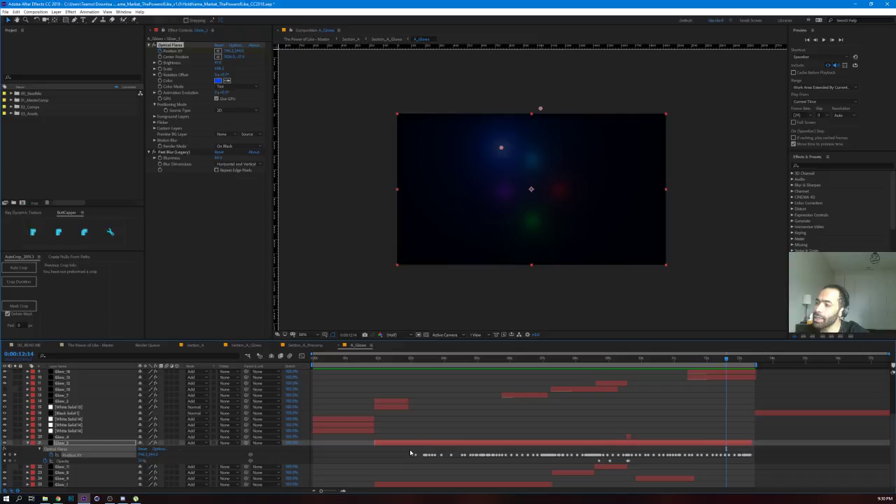
drag(410, 454, 769, 460)
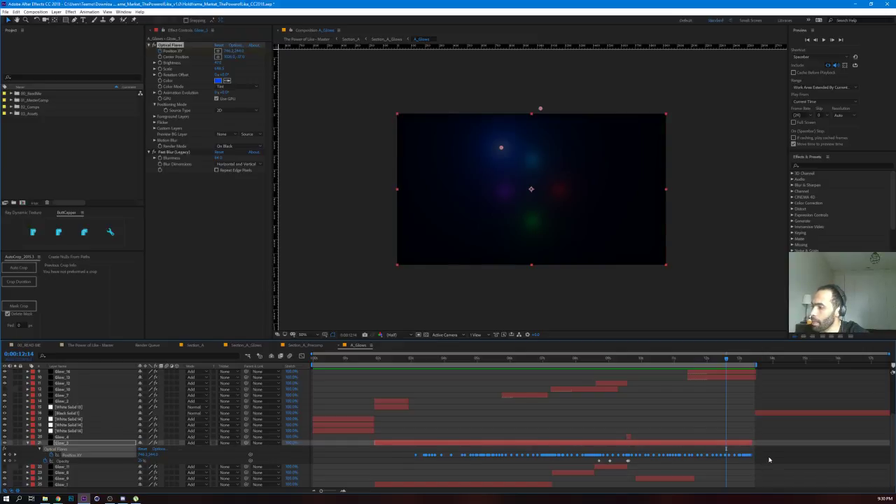
click(414, 359)
key(space)
key(space)
Step: Return to Section_A_Glows and show it in two side-by-side composition viewers, keeping only the first one locked
click(387, 38)
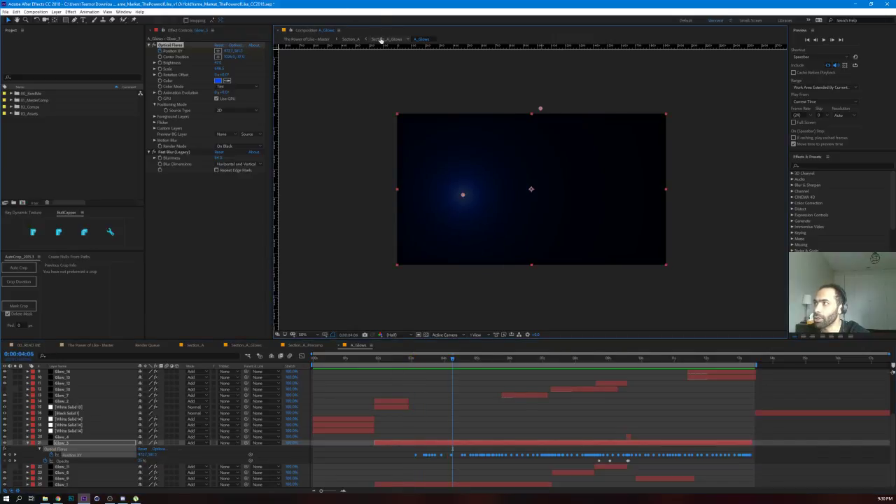
click(337, 32)
click(347, 36)
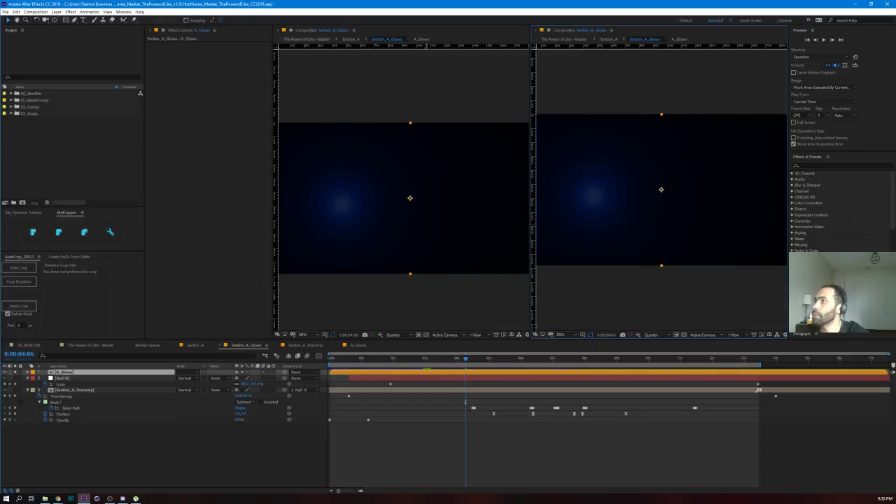
click(342, 111)
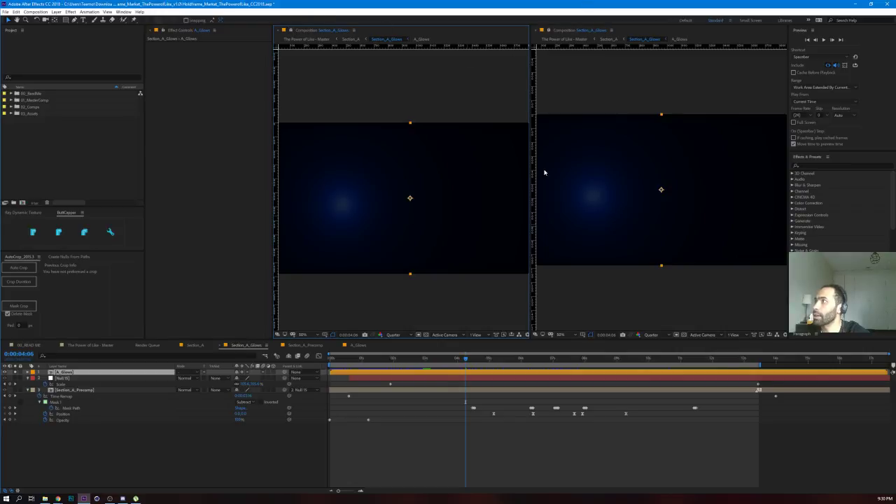
click(715, 39)
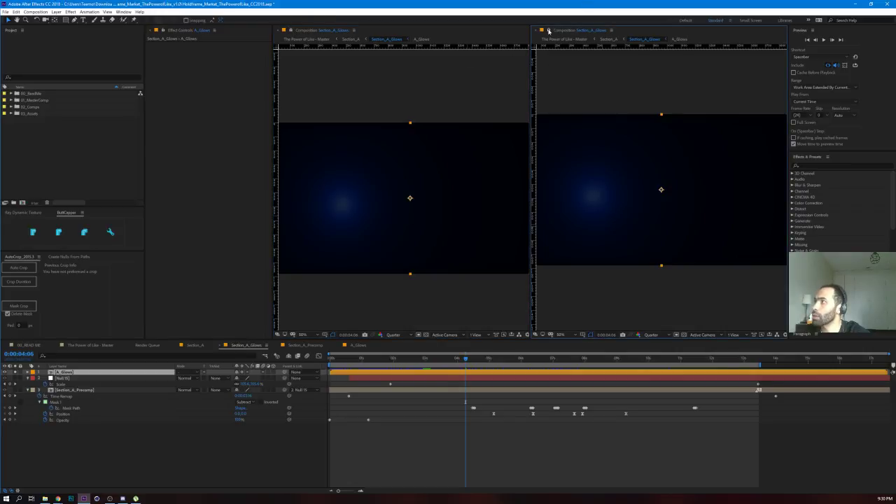
Step: Open Section_A_Precomp in the second viewer beside the locked Section_A_Glows viewer
double_click(90, 390)
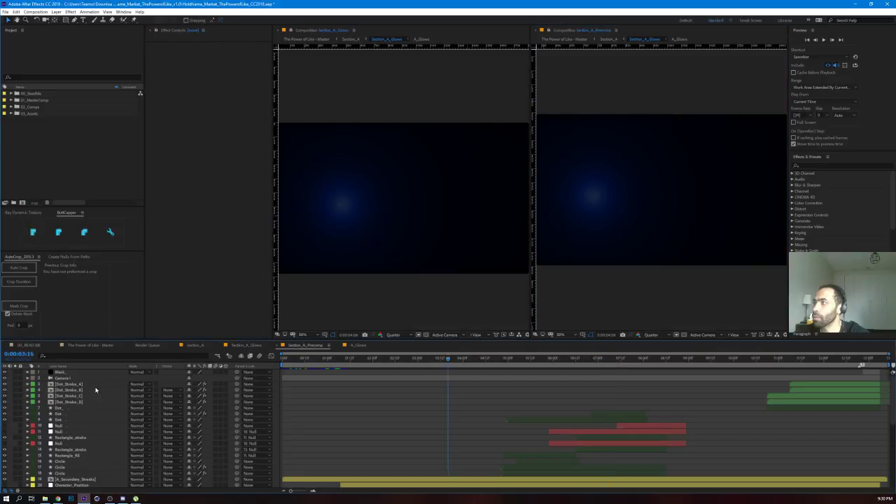
scroll(610, 197, down, 2)
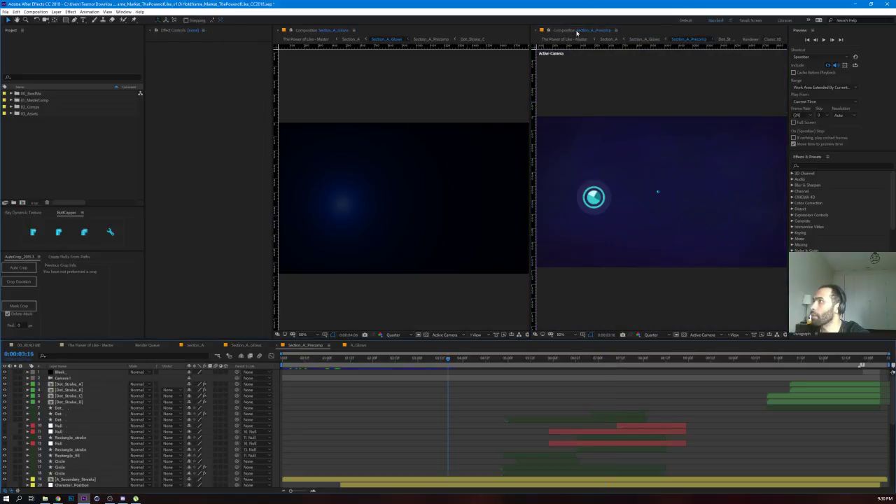
click(548, 32)
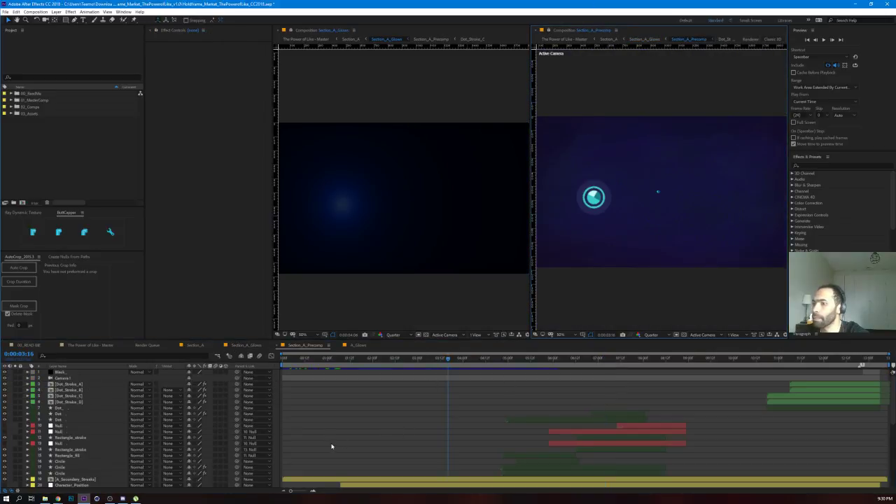
Step: Scrub Section_A_Precomp from its start to 0:00:06:17, comparing the blue glow's movement with the animated hero circle
scroll(332, 446, down, 6)
drag(288, 358, 412, 365)
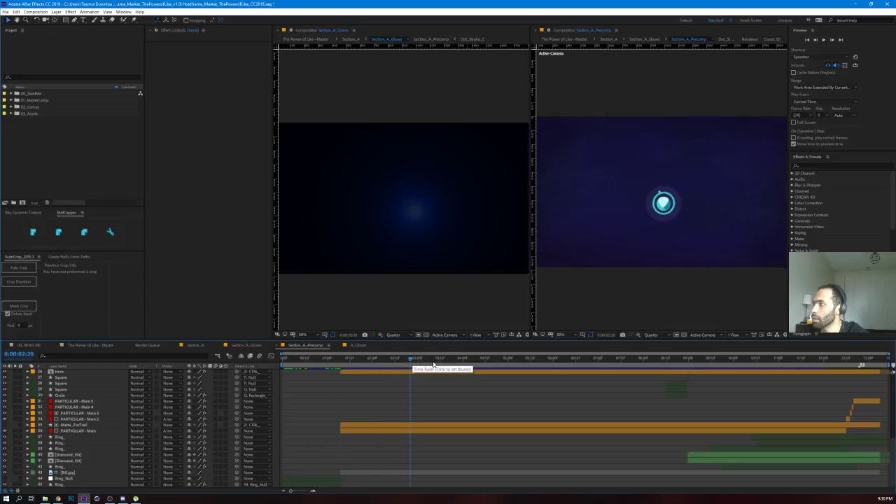
click(404, 364)
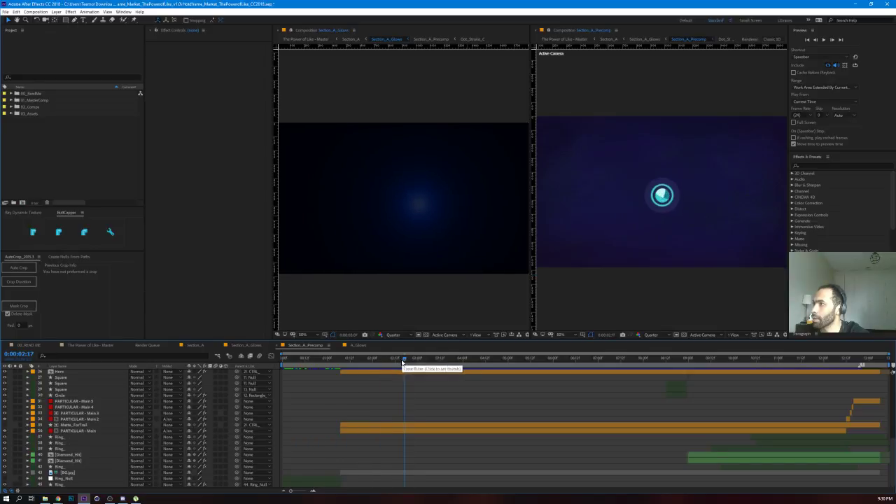
click(393, 360)
drag(393, 360, 456, 360)
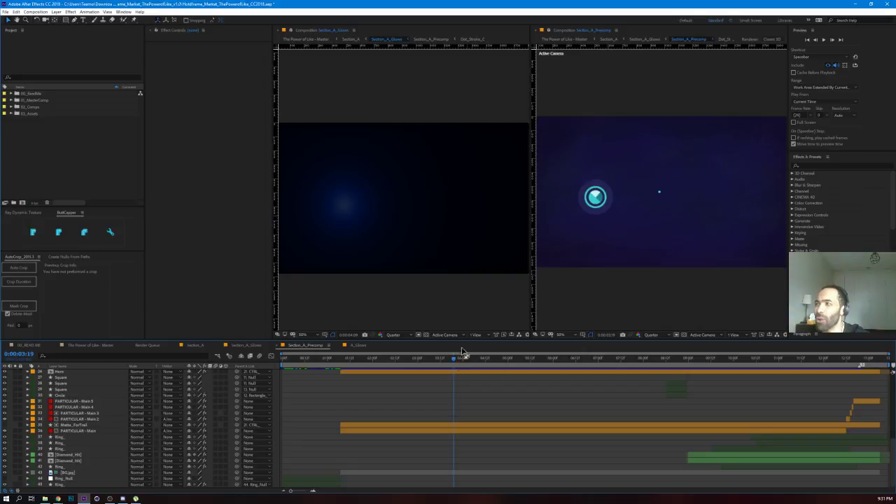
drag(453, 362, 585, 369)
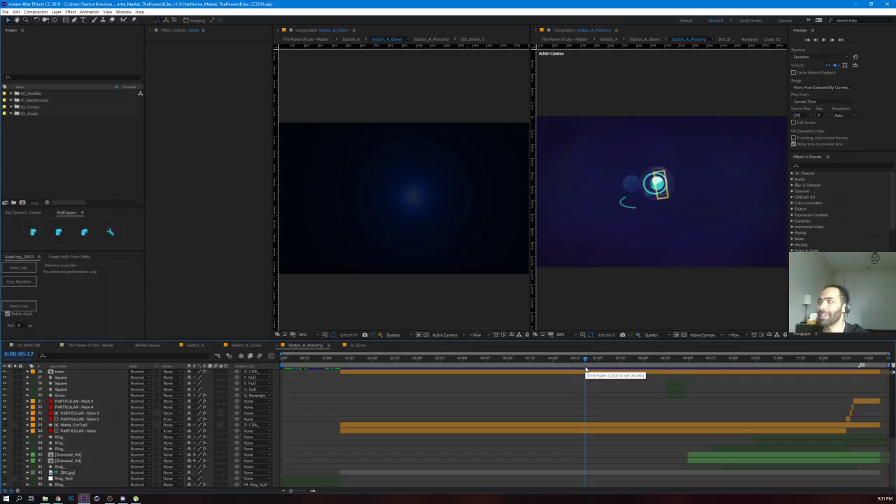
Step: Compare the coloured glows with the shapes between 0:00:07:14 and 0:00:11:09, finishing at 0:00:10:15
click(625, 362)
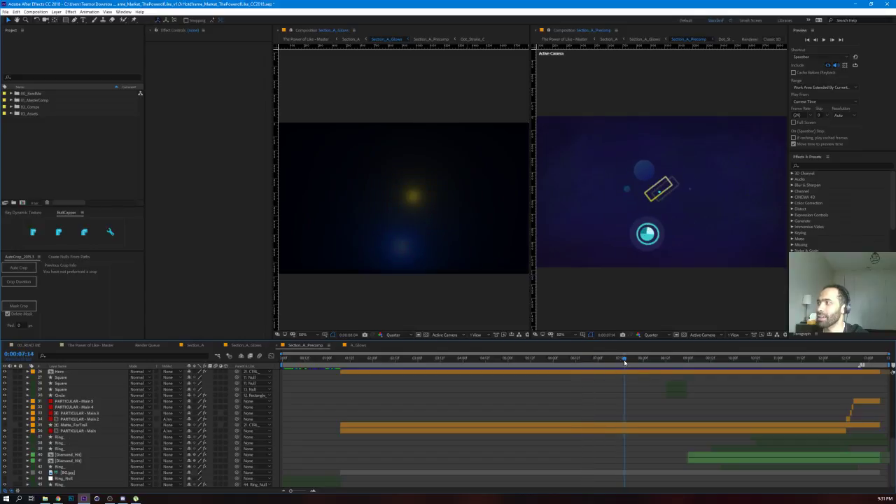
click(700, 362)
drag(707, 370, 781, 364)
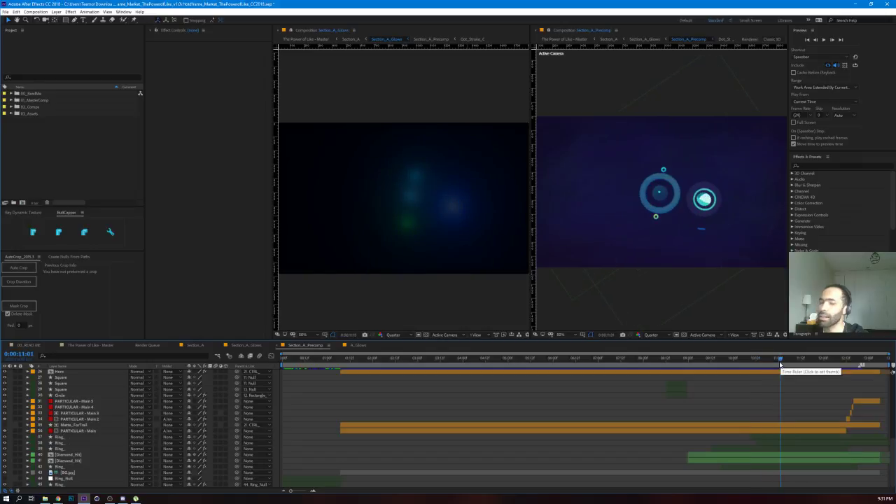
key(Page_Down)
key(Page_Down)
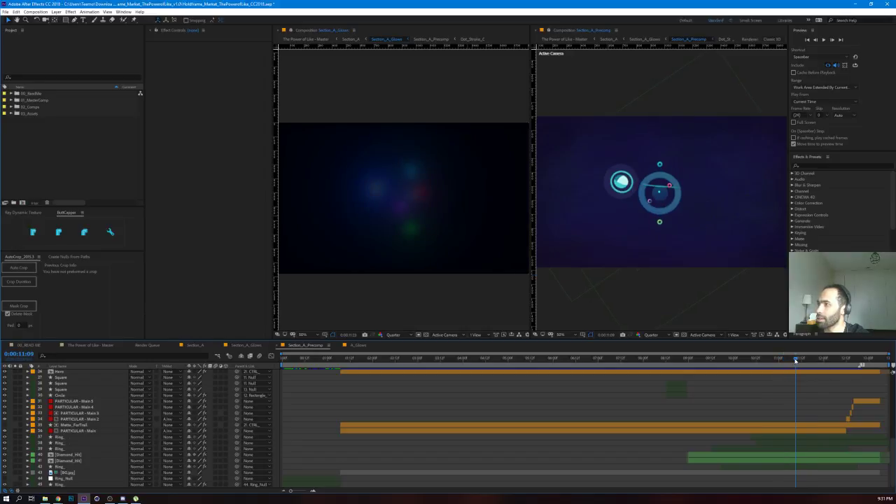
click(740, 357)
click(762, 358)
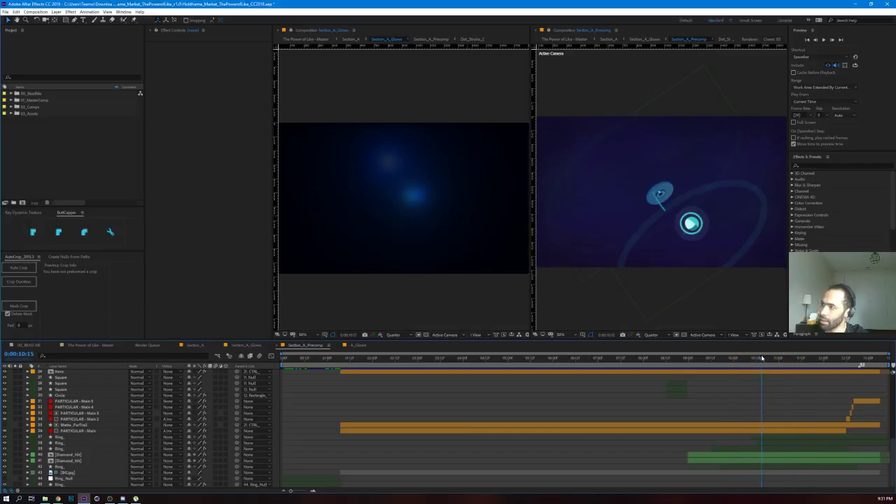
Step: Close the extra composition viewers and return to Section_A in a single viewer
click(537, 31)
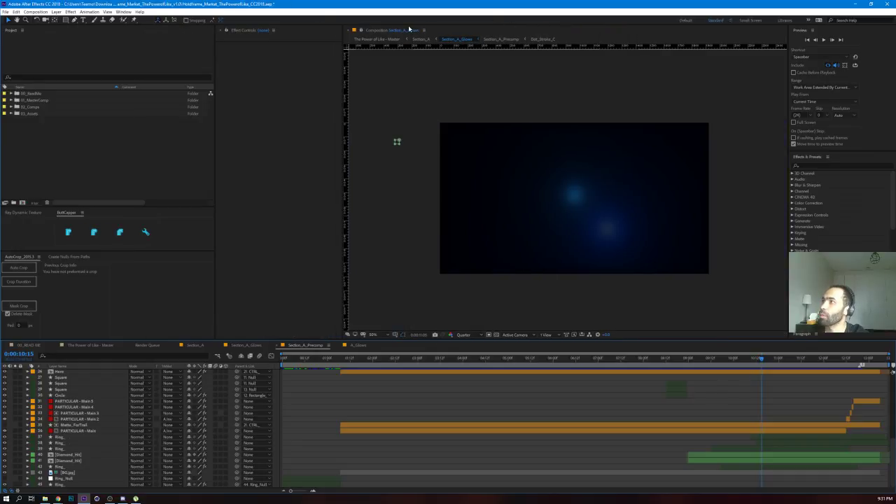
click(487, 39)
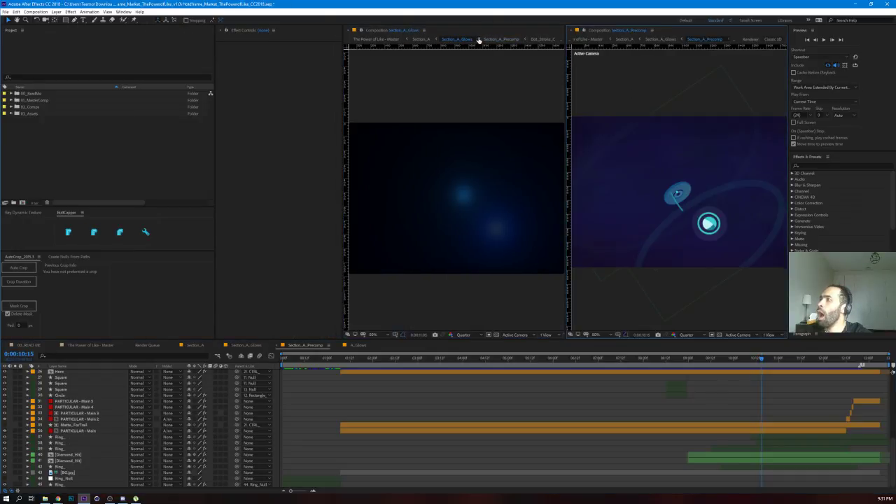
click(572, 30)
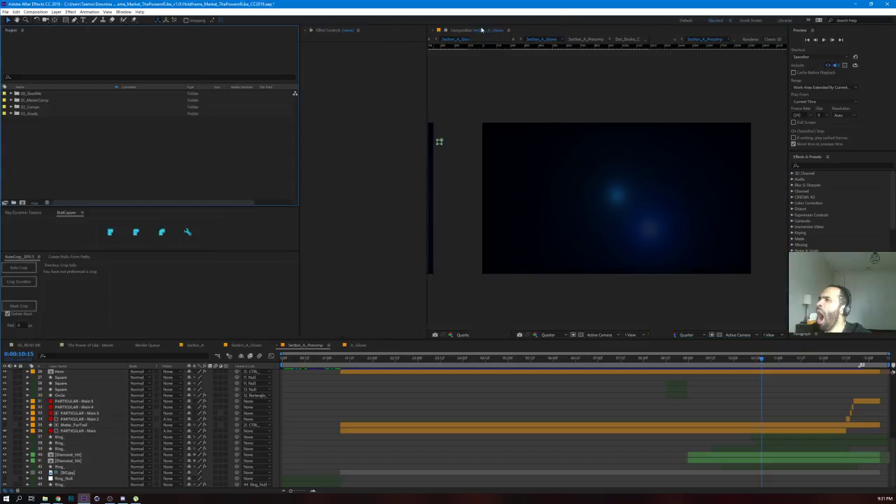
click(446, 30)
click(506, 39)
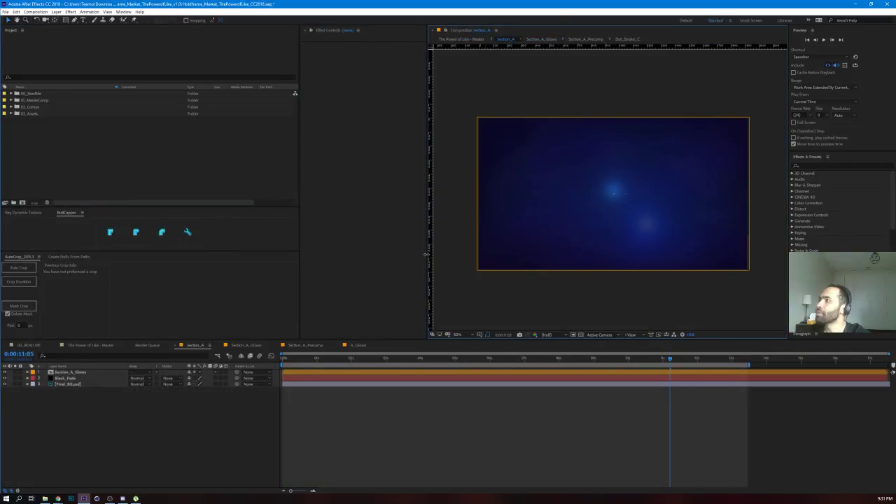
Step: Go through Section_A_Glows into Section_A_Precomp and select its topmost Black_ layer
double_click(61, 373)
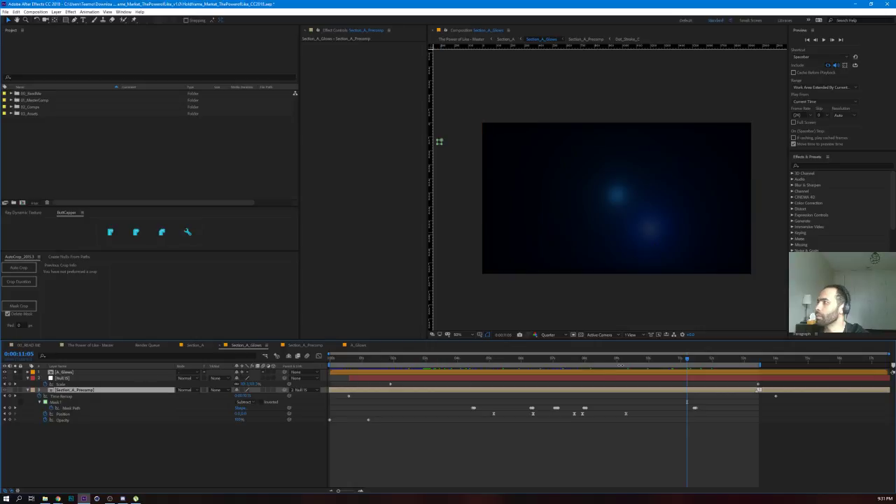
double_click(506, 390)
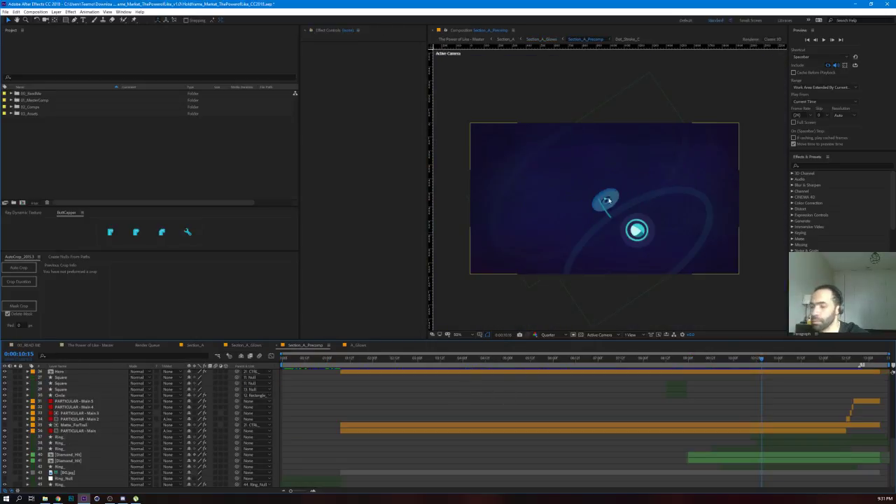
scroll(363, 425, up, 8)
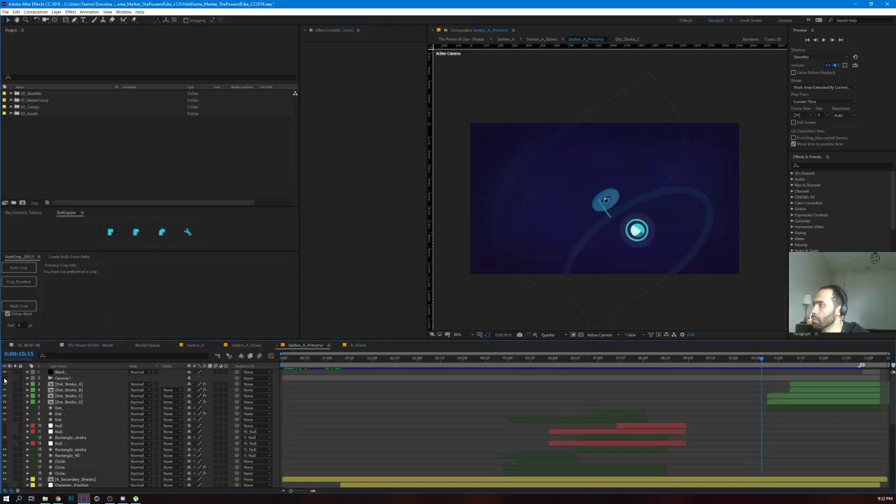
click(62, 372)
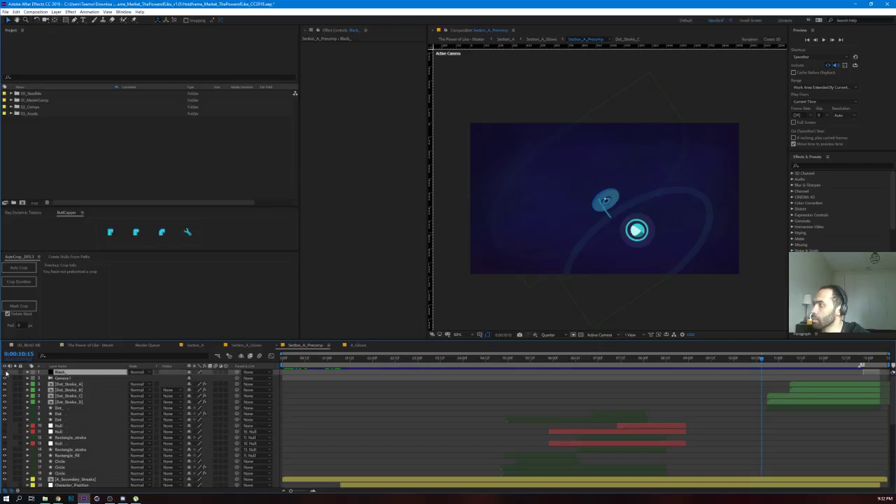
Step: Select the Ring_ layer parented to Ring_Null and preview the opening ring animation from 0:00:00:00
scroll(386, 416, down, 6)
drag(285, 362, 339, 365)
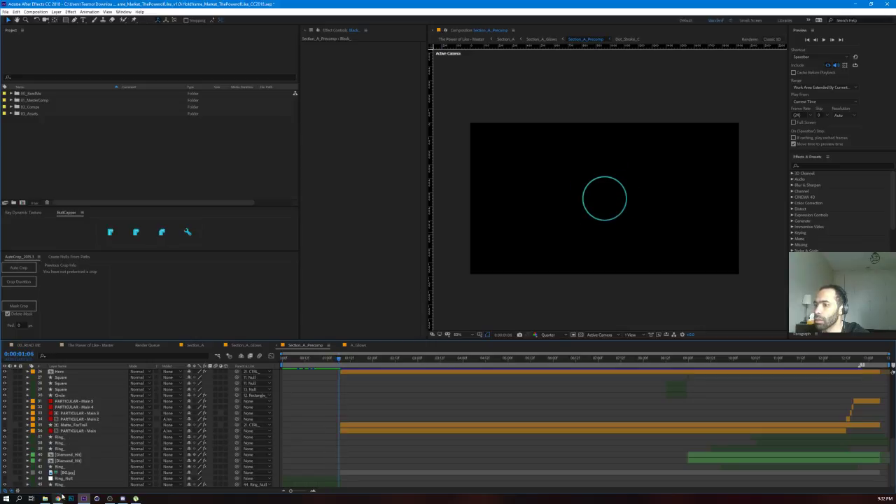
click(60, 484)
click(341, 364)
drag(341, 364, 272, 358)
key(space)
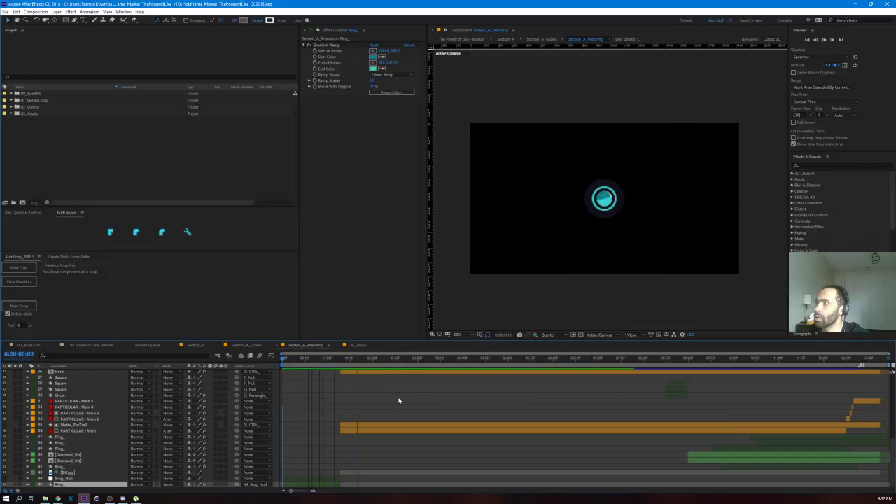
key(space)
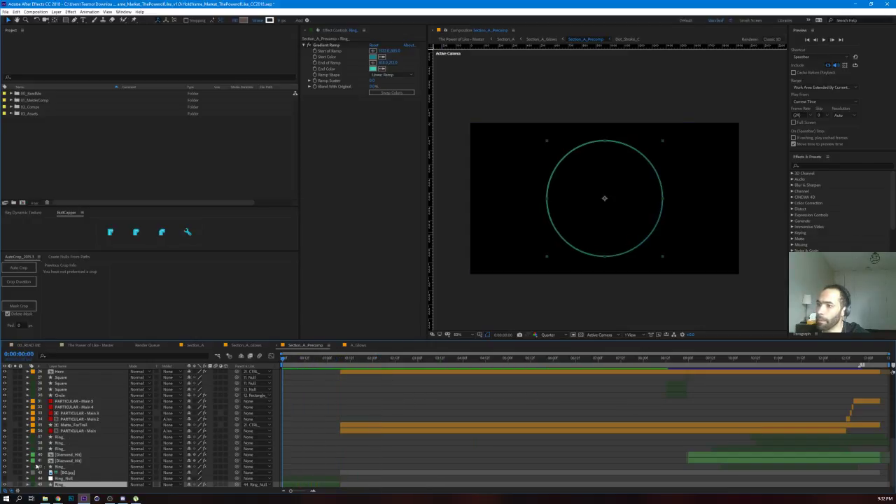
Step: Reveal the selected Ring_ layer's Size keyframes and briefly view their speed graph
key(u)
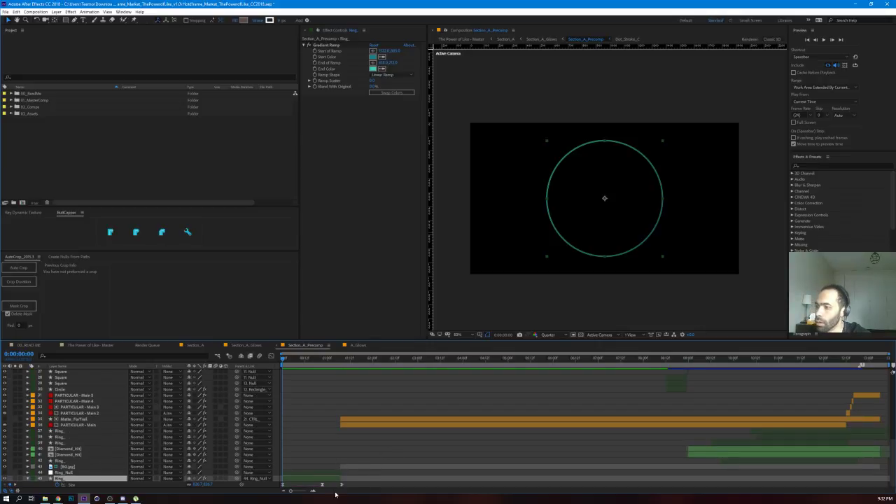
click(272, 356)
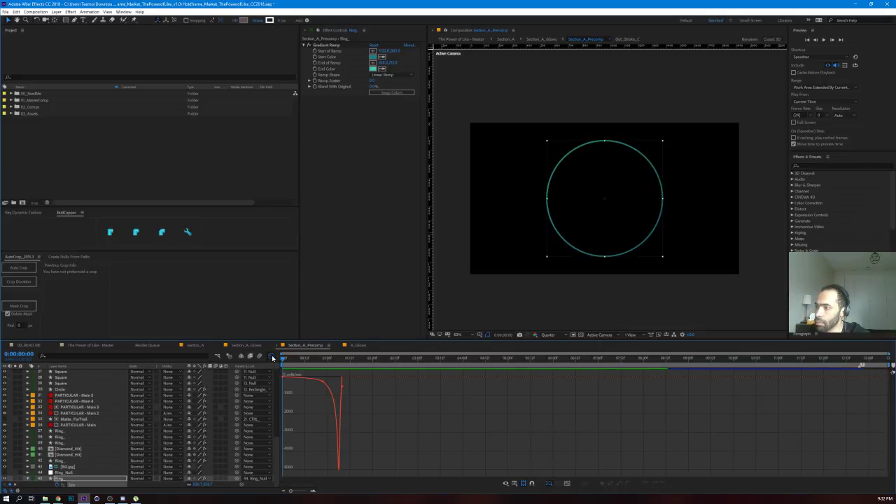
click(271, 356)
click(312, 453)
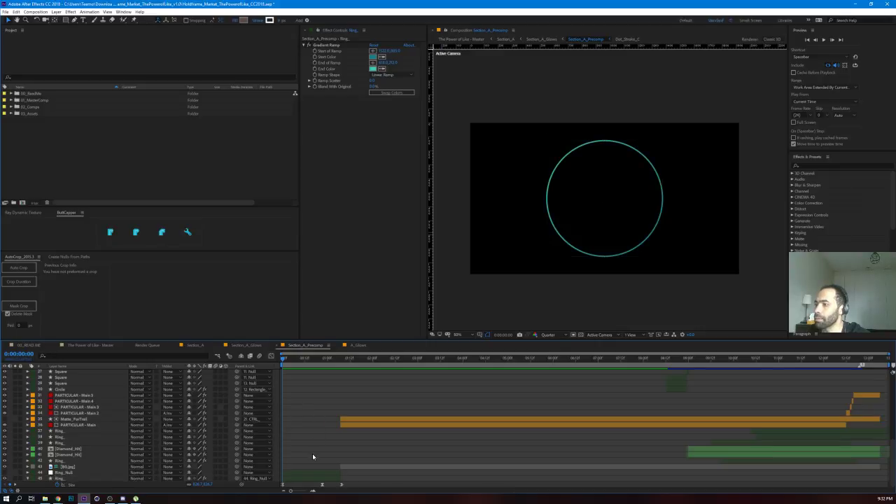
Step: Replay the ring's opening, park the playhead at 0:00:01:02 and display the speed graph with the last Size keyframe selected
key(space)
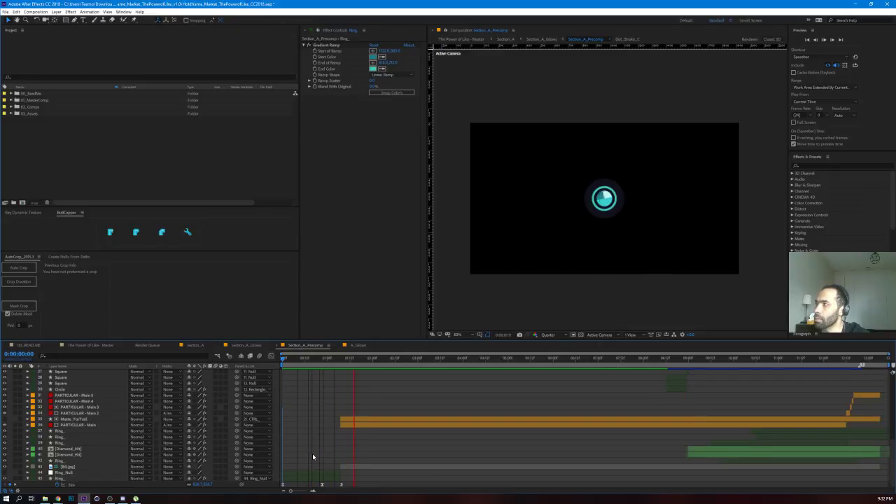
drag(307, 358, 265, 356)
key(space)
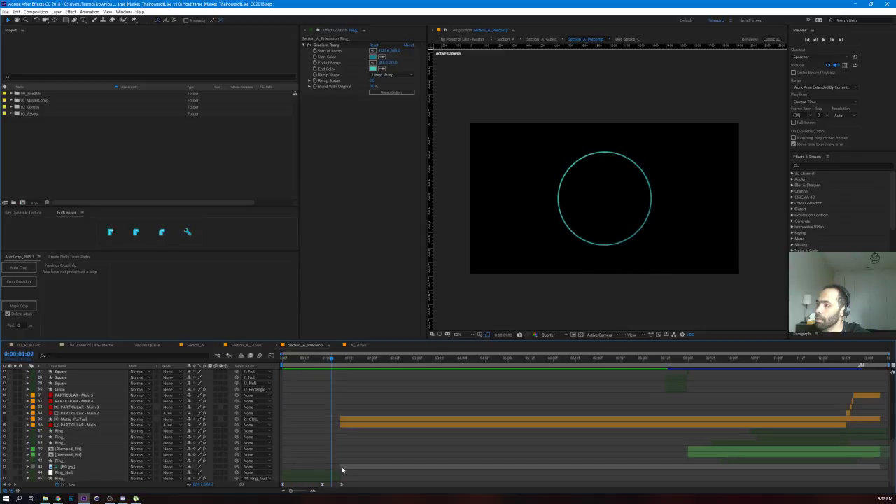
click(342, 483)
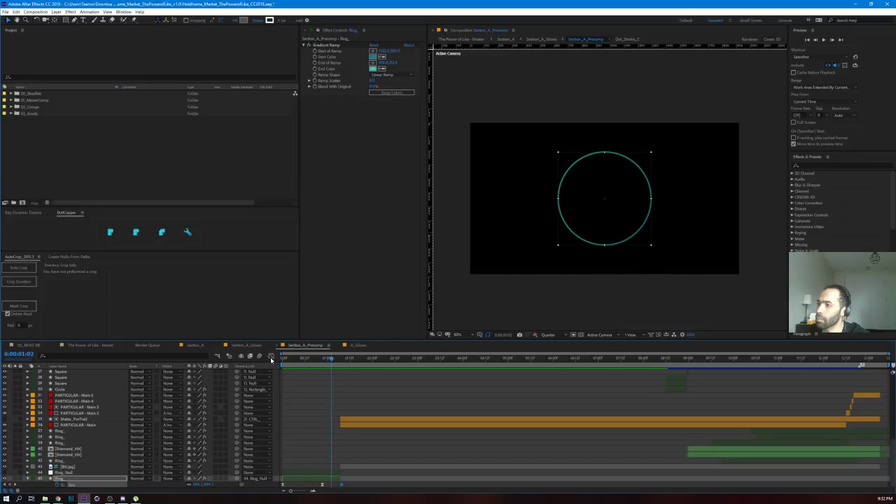
click(271, 358)
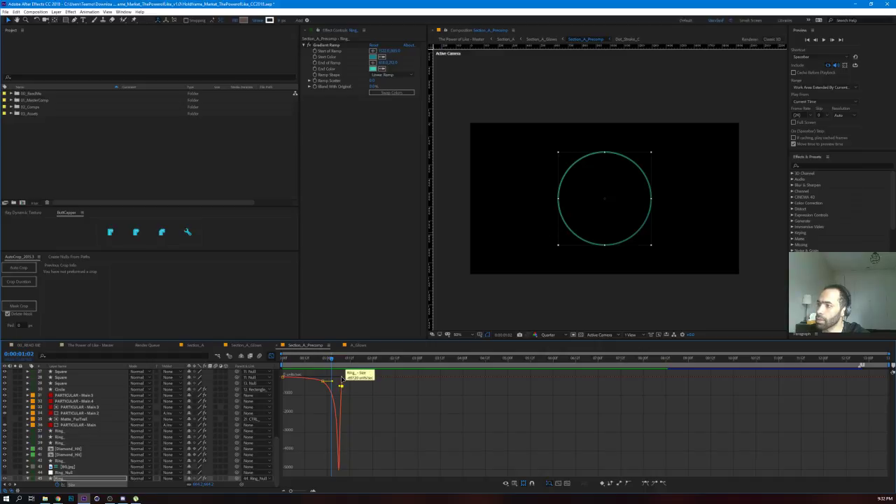
Step: Switch from the speed graph back to the layer bars, clear the selection and scrub past the ring's opening to 0:00:01:23
click(271, 358)
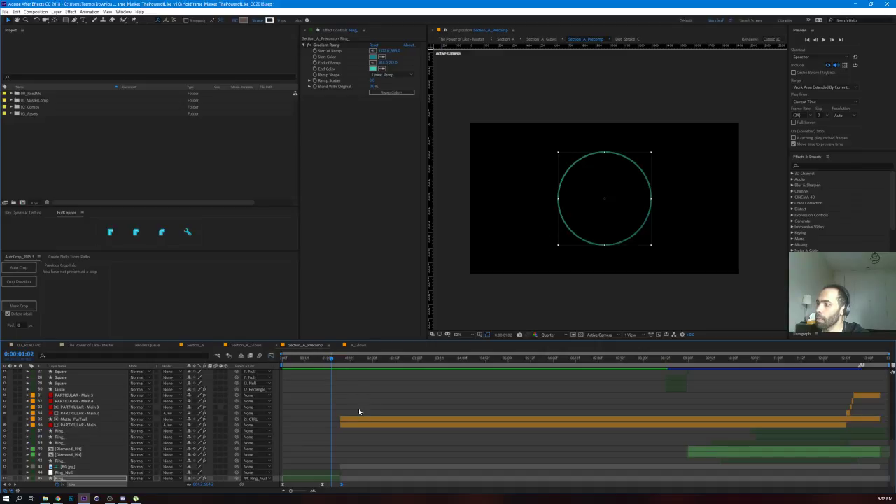
click(359, 408)
drag(328, 359, 370, 360)
Step: Select the Ring_Null layer, move to 0:00:00:14, and briefly turn its visibility on and back off
click(65, 473)
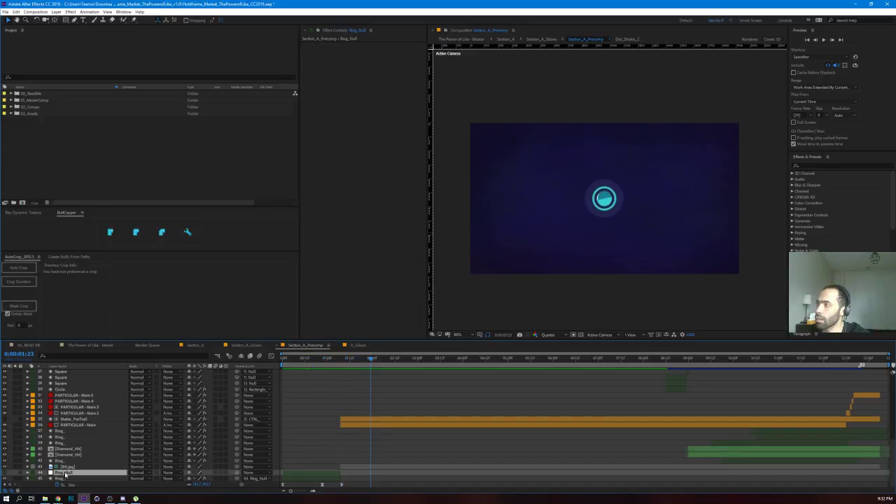
click(308, 357)
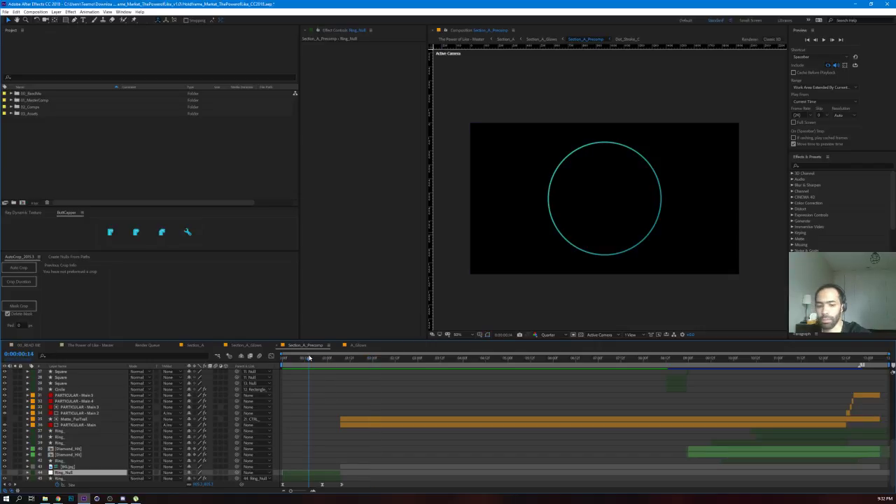
click(4, 473)
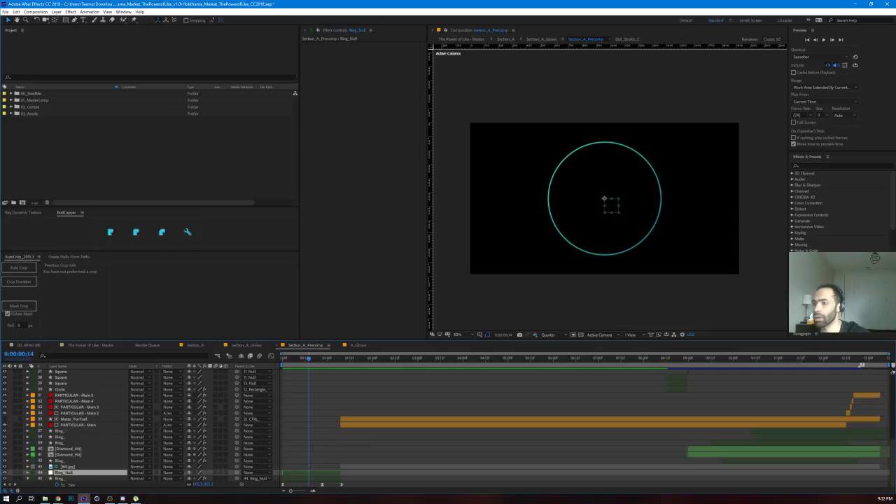
click(5, 474)
Step: Solo the PARTICULAR - Main layer from 0:00:01:08, inspect its trail up close at 0:00:05:03, and unsolo it
drag(324, 363, 344, 364)
click(66, 425)
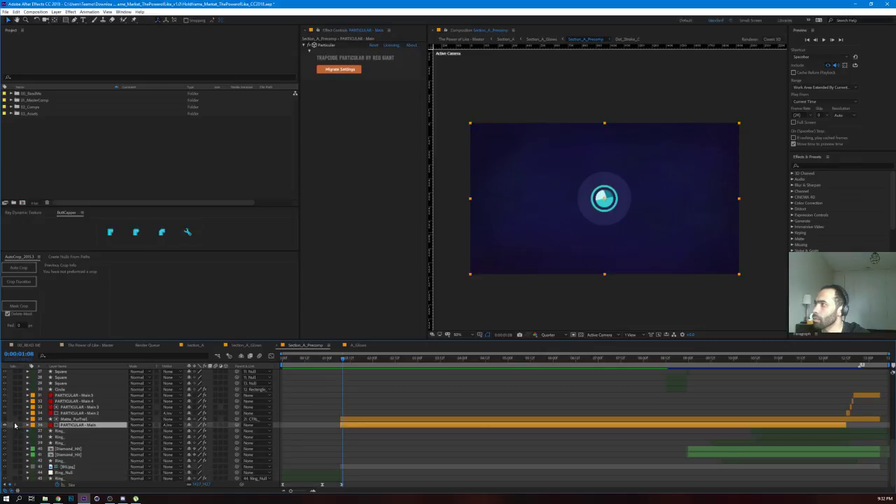
click(14, 425)
click(14, 426)
click(15, 425)
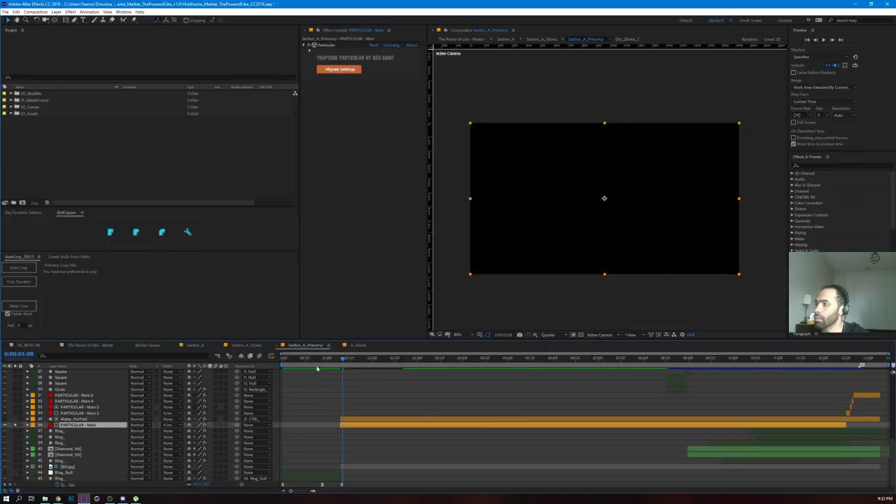
drag(343, 360, 514, 366)
scroll(631, 224, up, 4)
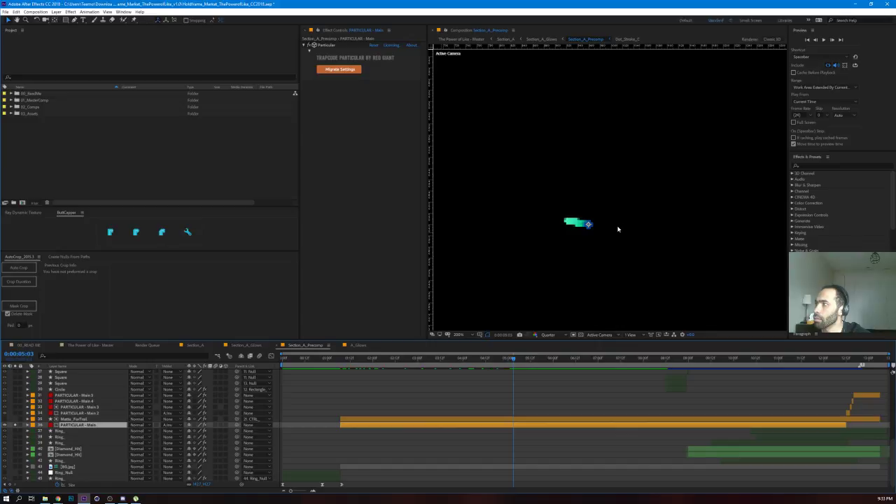
scroll(618, 229, down, 4)
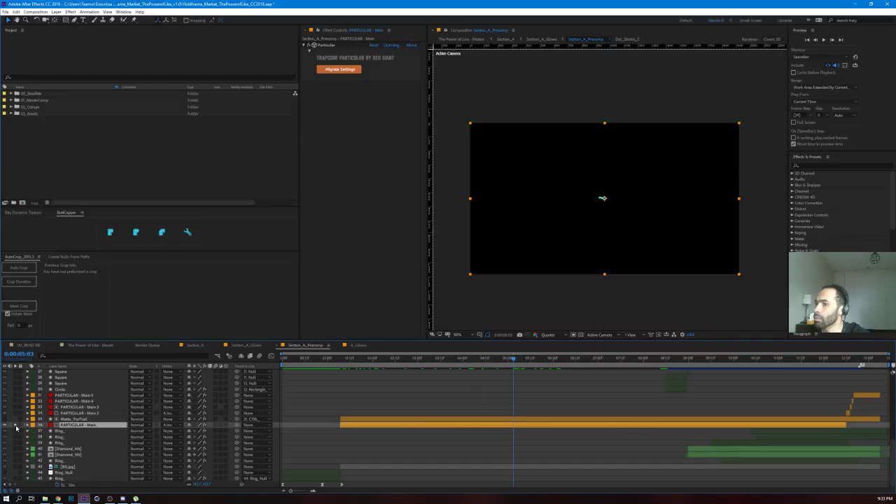
click(16, 426)
Step: Scrub to 0:00:04:21 and migrate the Particular effect settings on the PARTICULAR - Main layer, acknowledging the migration notice
click(500, 379)
mouse_move(513, 359)
mouse_down()
mouse_move(460, 359)
mouse_move(503, 359)
mouse_up()
click(78, 425)
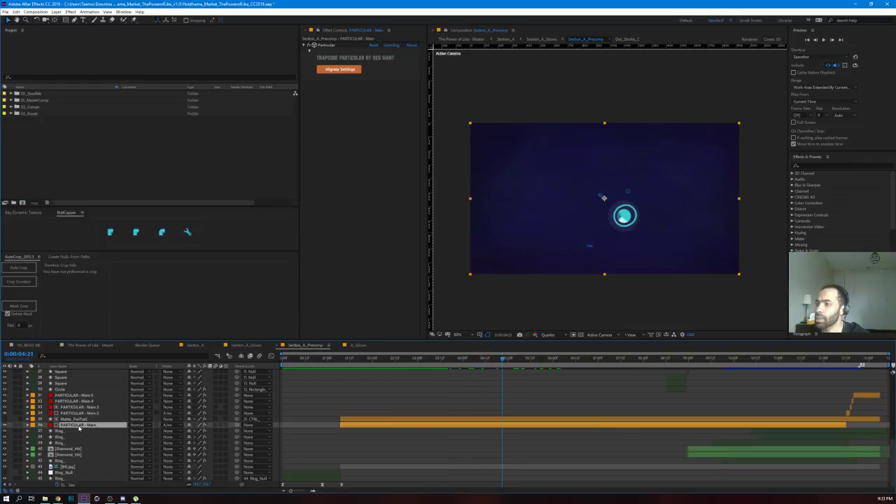
click(339, 68)
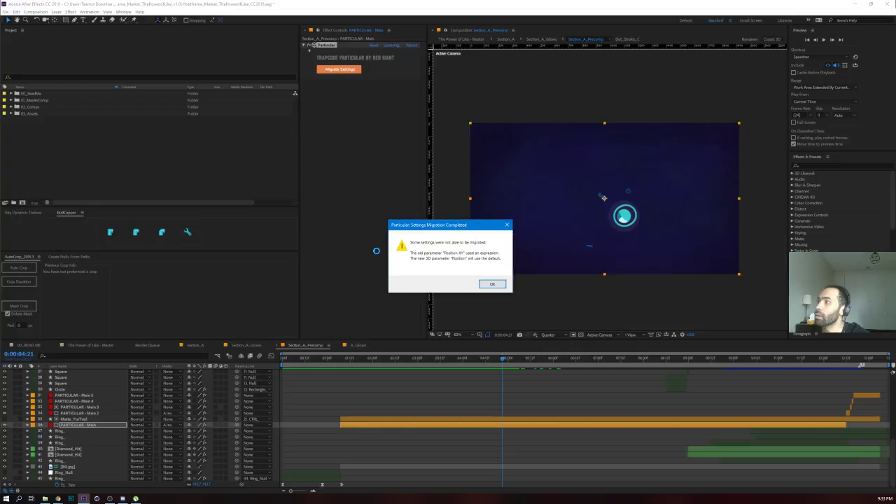
click(493, 285)
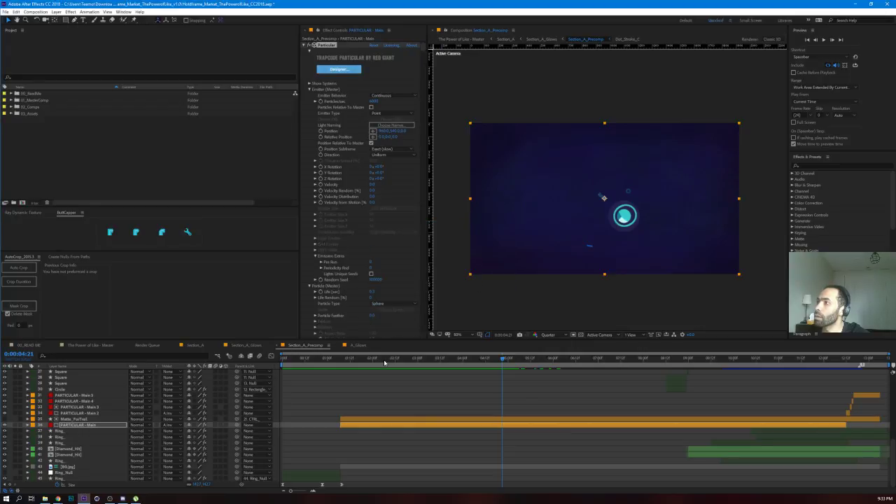
Step: Reveal the Particular effect in the PARTICULAR - Main layer, scrub the trail to 0:00:04:12 and select the Matte_ForTrail layer
key(e)
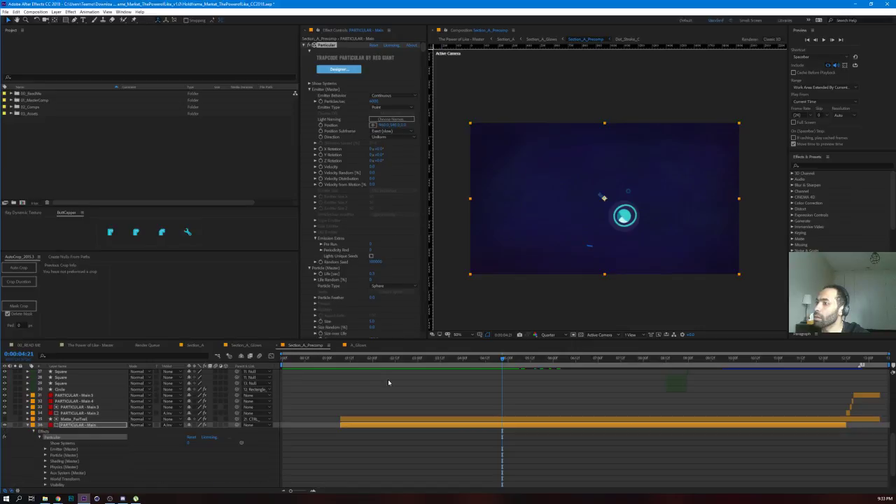
drag(341, 360, 486, 363)
click(77, 419)
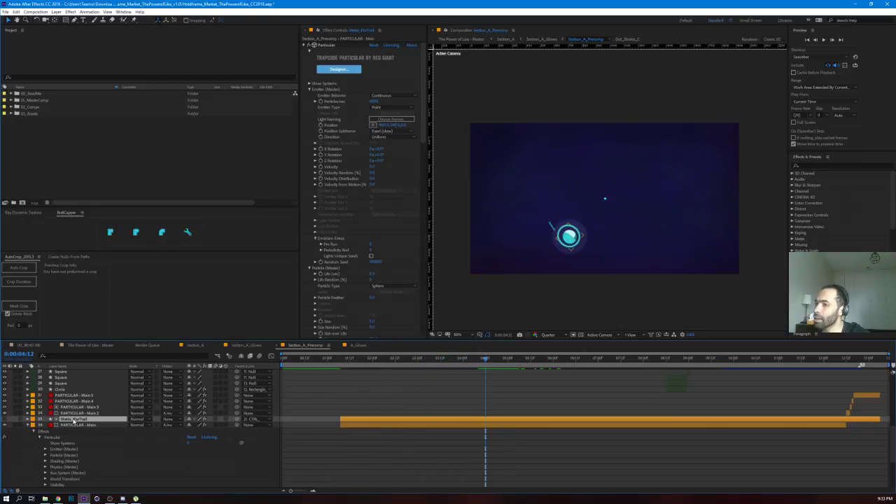
Step: Migrate the outdated Particular settings on the PARTICULAR - Main 2 and PARTICULAR - Main 3 layers, acknowledging the migration notices
click(82, 414)
click(334, 69)
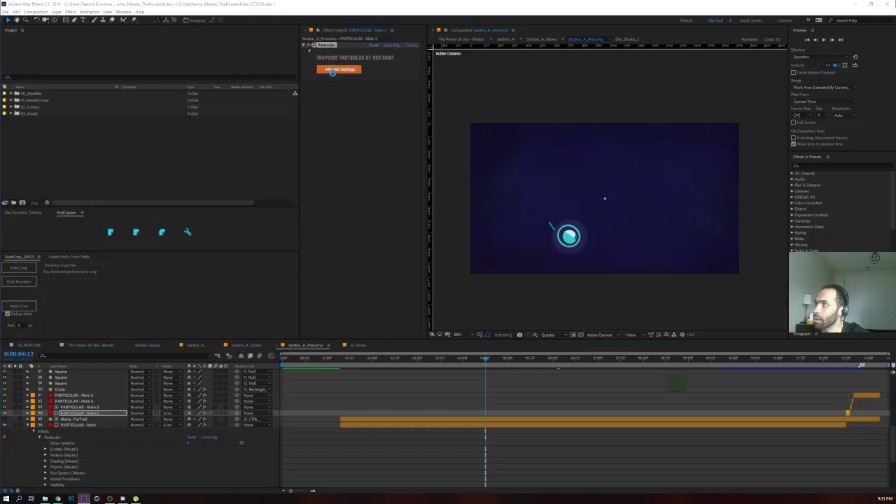
click(492, 284)
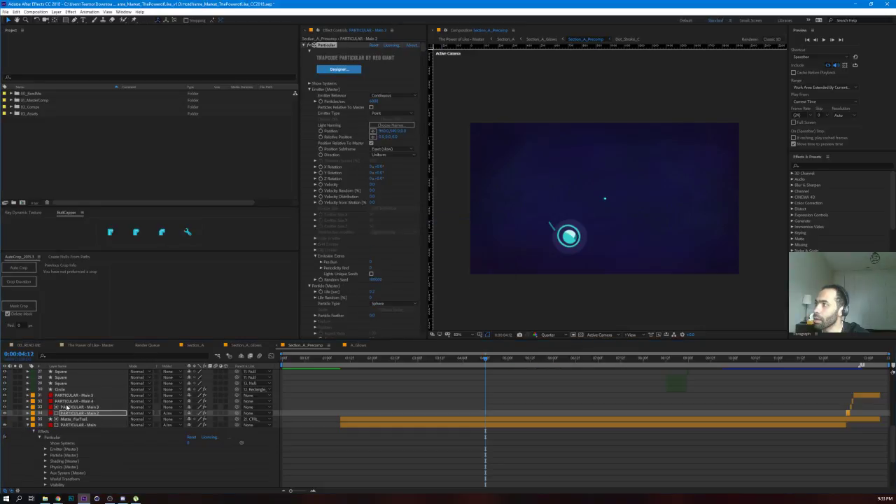
click(59, 407)
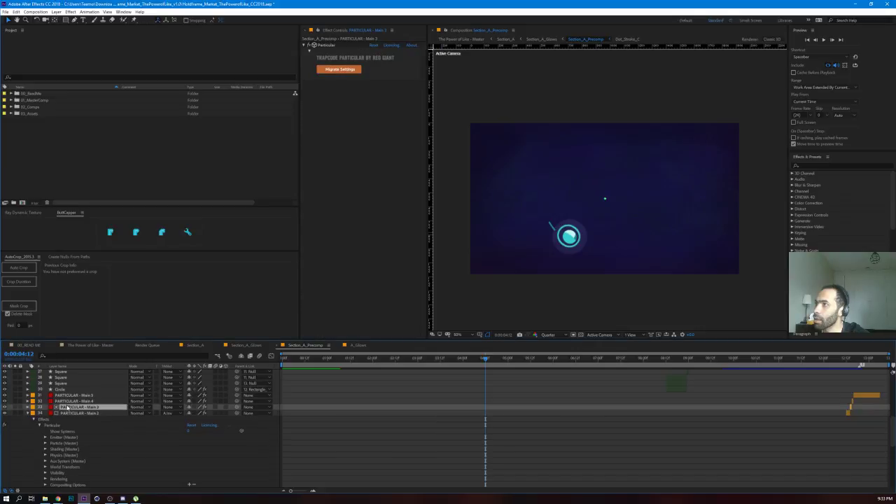
click(340, 68)
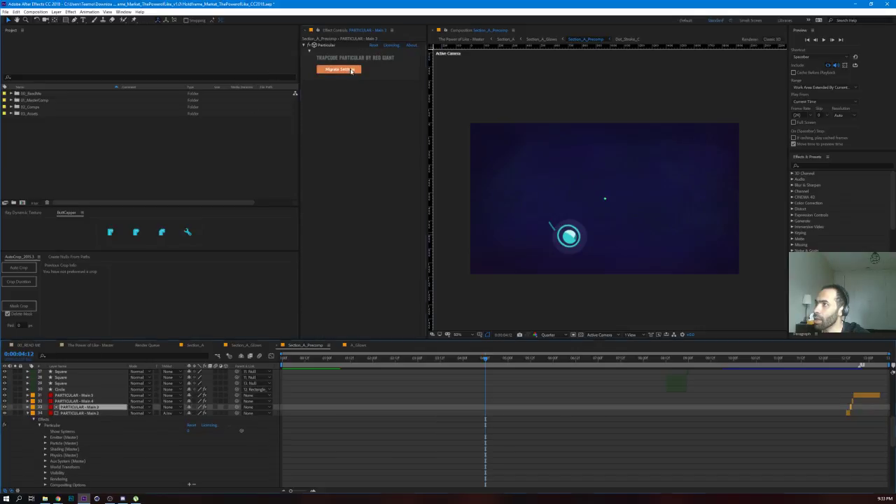
click(493, 282)
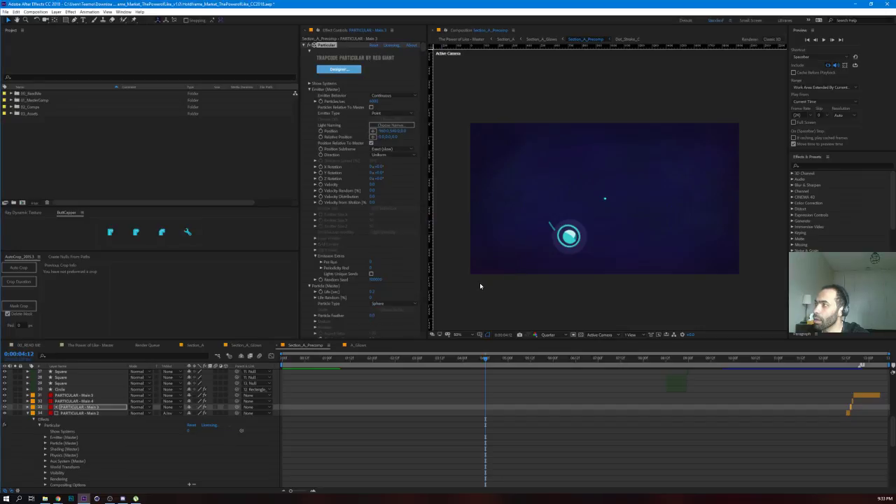
Step: Migrate the outdated Particular settings on the PARTICULAR - Main 4 and PARTICULAR - Main 5 layers
key(Delete)
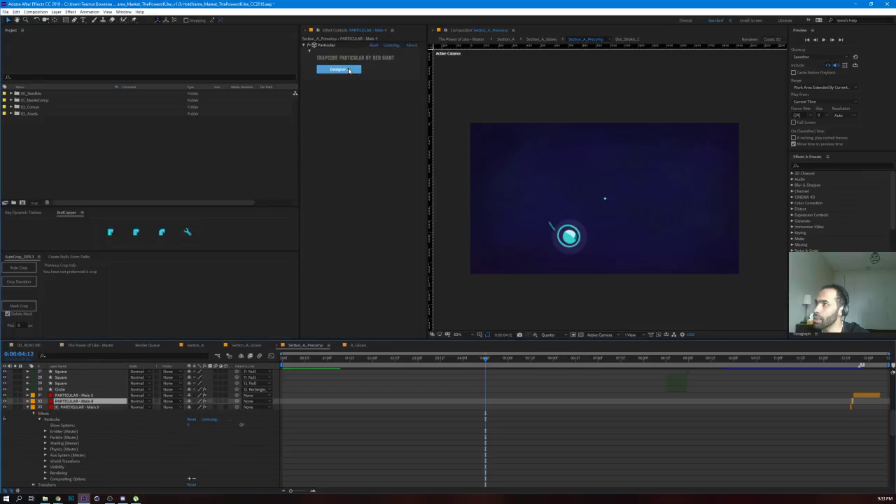
click(71, 396)
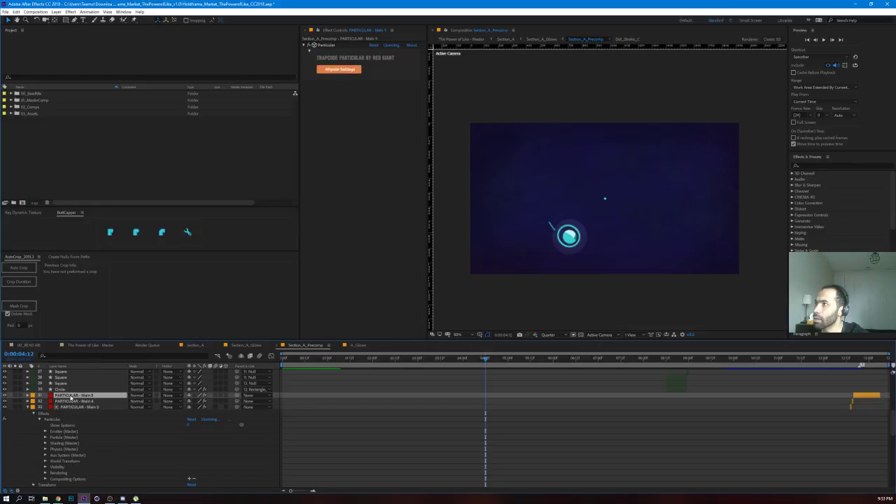
click(342, 70)
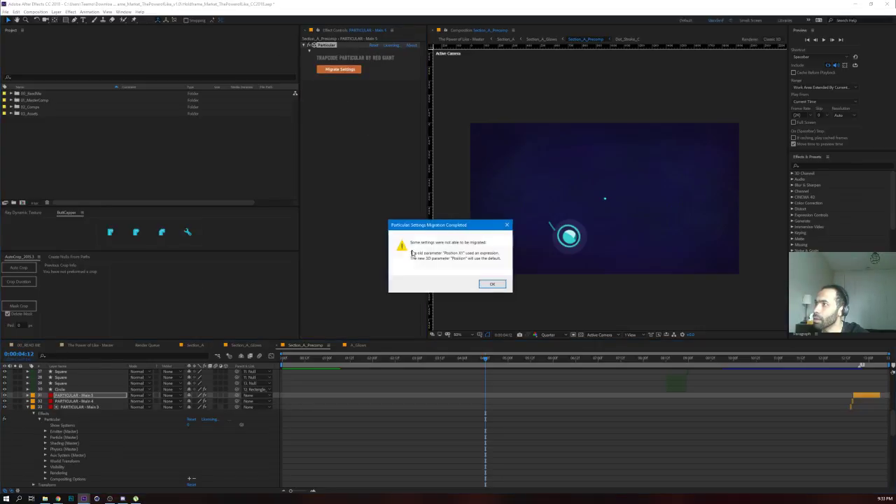
click(493, 285)
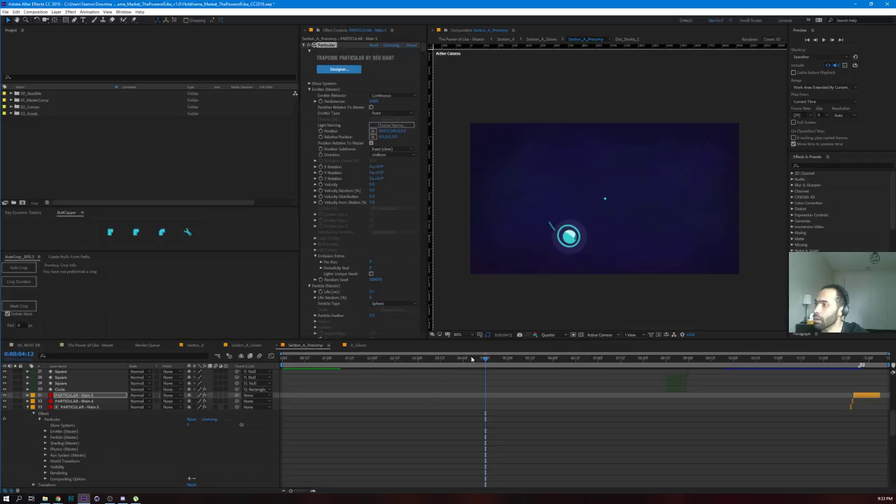
Step: Reveal the Hero layer's keyframed properties and move the current time to just before its first Scale keyframes
drag(452, 362, 486, 362)
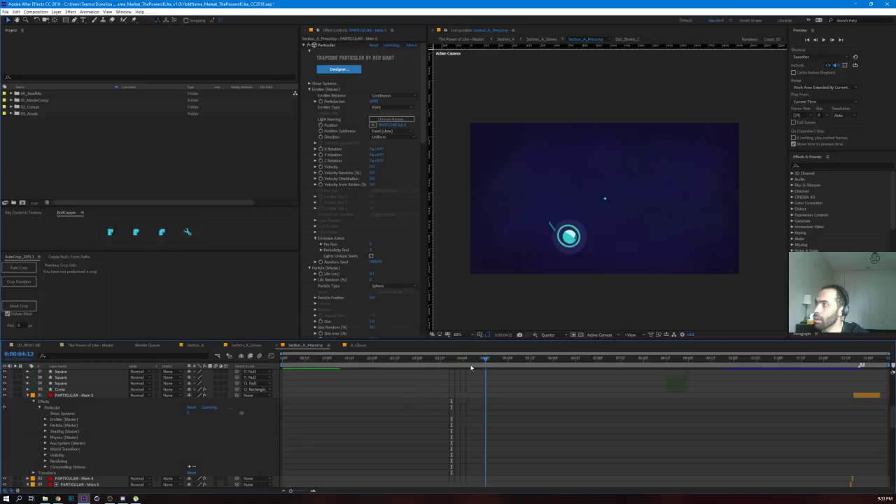
scroll(418, 400, down, 10)
scroll(384, 401, up, 10)
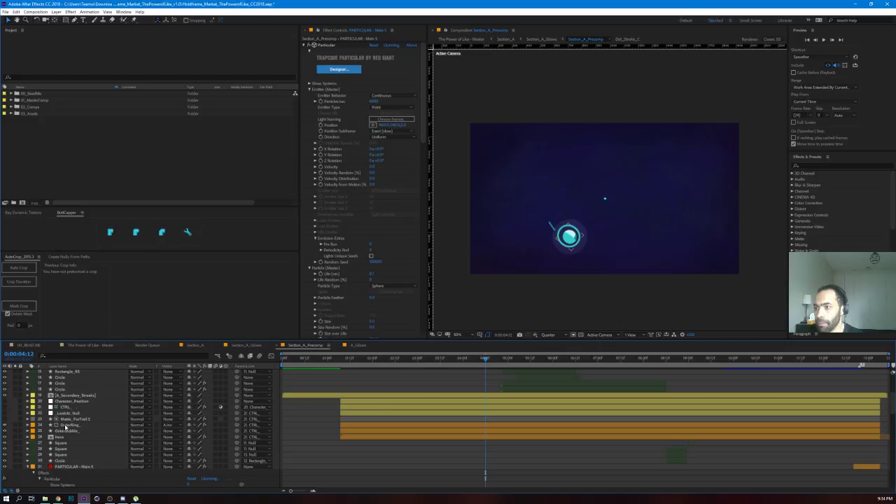
click(65, 438)
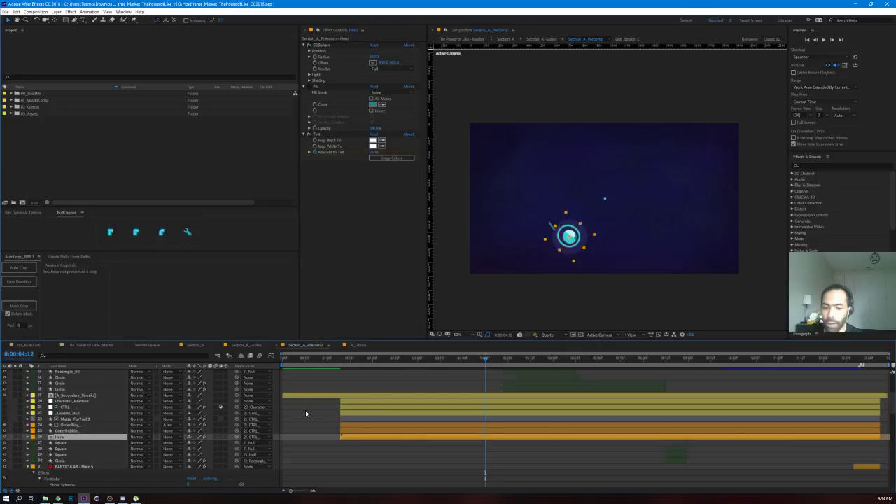
key(u)
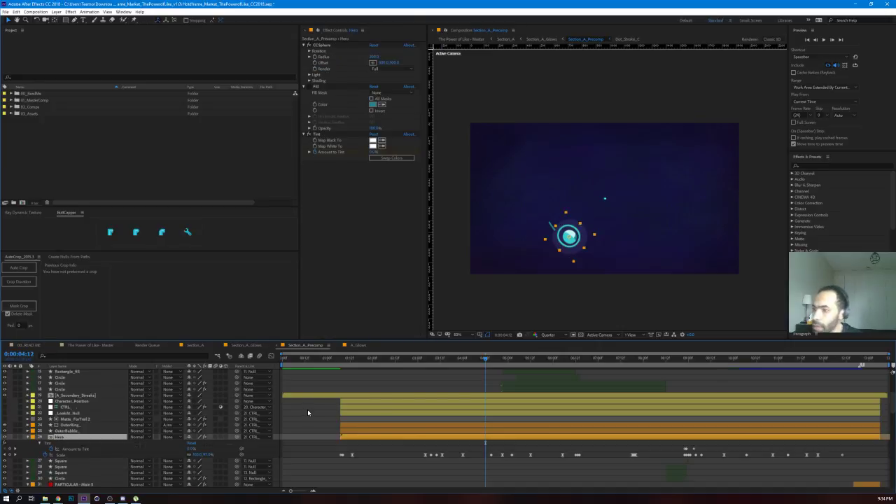
mouse_move(341, 359)
mouse_down()
mouse_move(349, 366)
mouse_move(339, 363)
mouse_up()
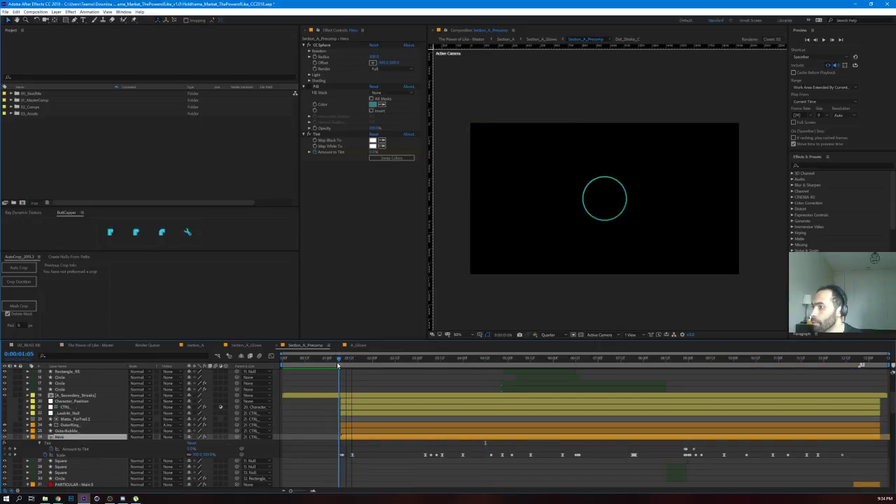
click(313, 493)
click(312, 493)
click(312, 493)
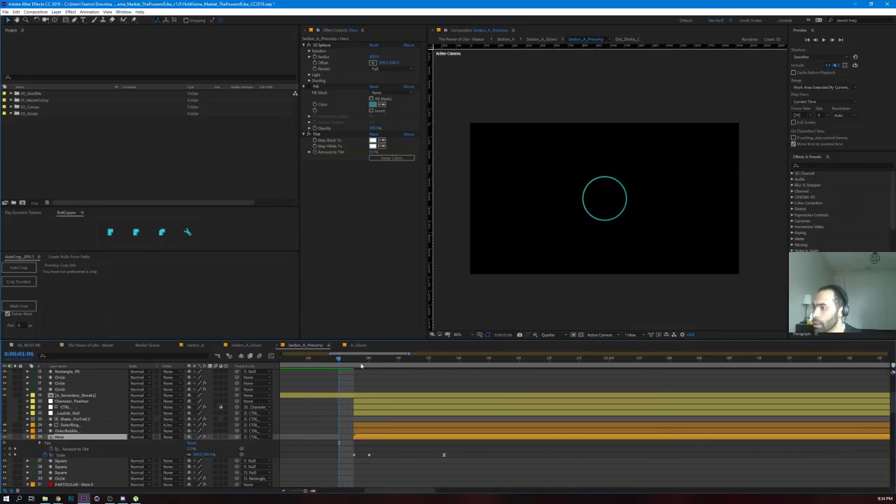
Step: Scrub through the Hero layer's first three Scale keyframes, ending at 0:00:01:13
click(358, 360)
click(367, 360)
click(358, 360)
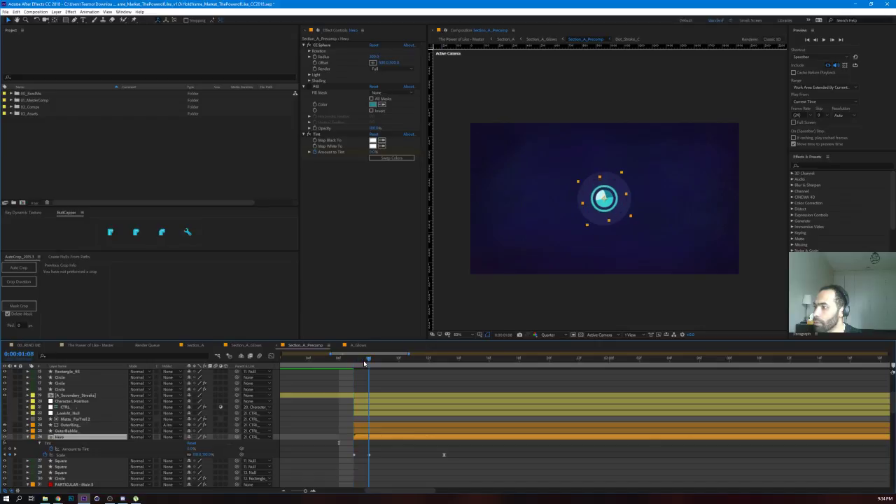
click(354, 361)
click(363, 362)
drag(378, 366, 444, 370)
Step: Examine the speed curve of the Hero layer's first three Scale keyframes in the Graph Editor, then return to the layer bars
drag(457, 451, 404, 473)
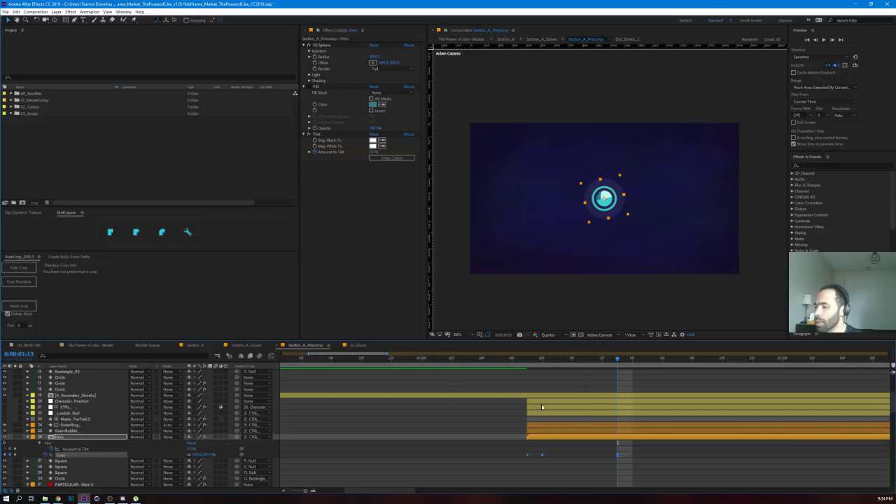
click(271, 356)
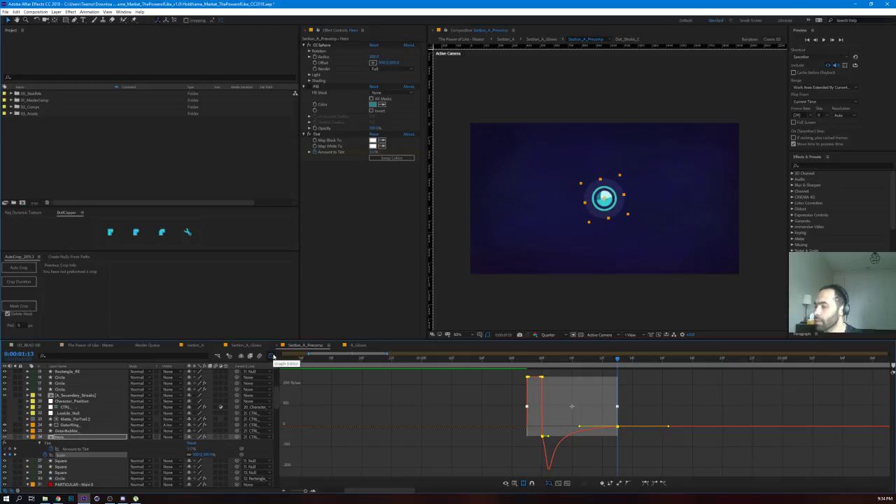
click(272, 357)
click(596, 457)
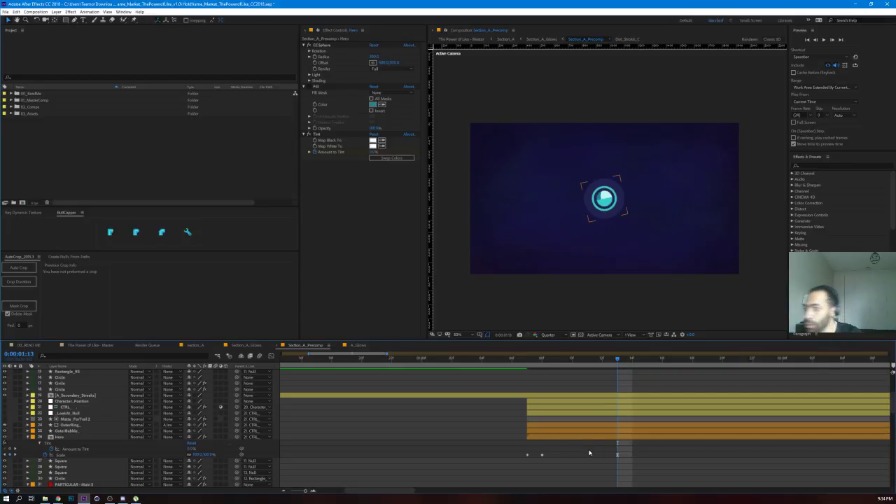
click(687, 453)
click(676, 450)
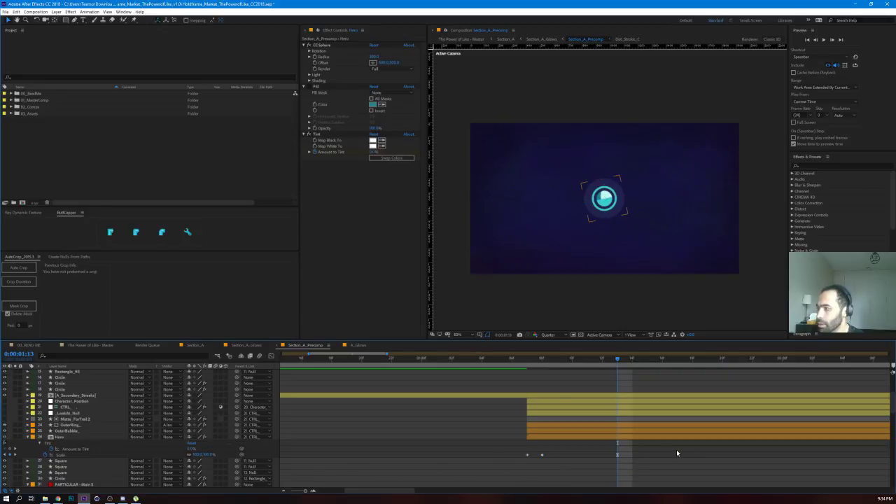
click(272, 355)
click(271, 355)
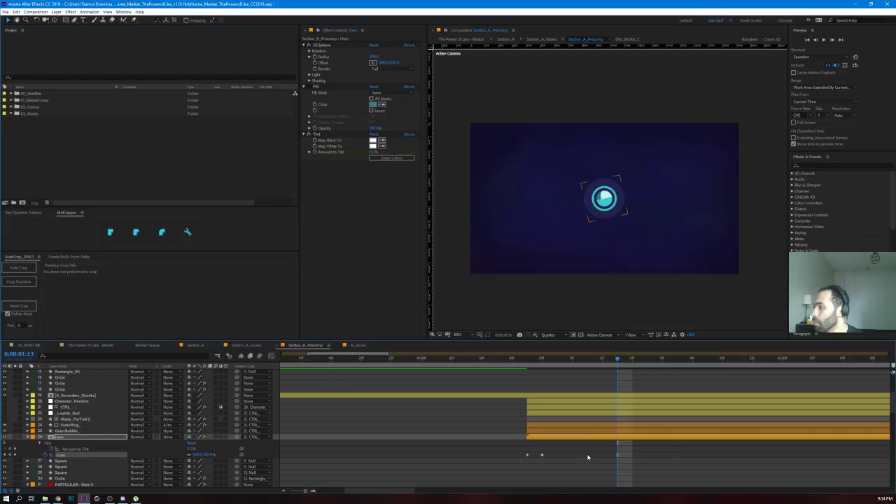
Step: Preview the Hero layer's opening scale animation several times, then return the current time to 0:00:01:07
click(533, 374)
click(526, 361)
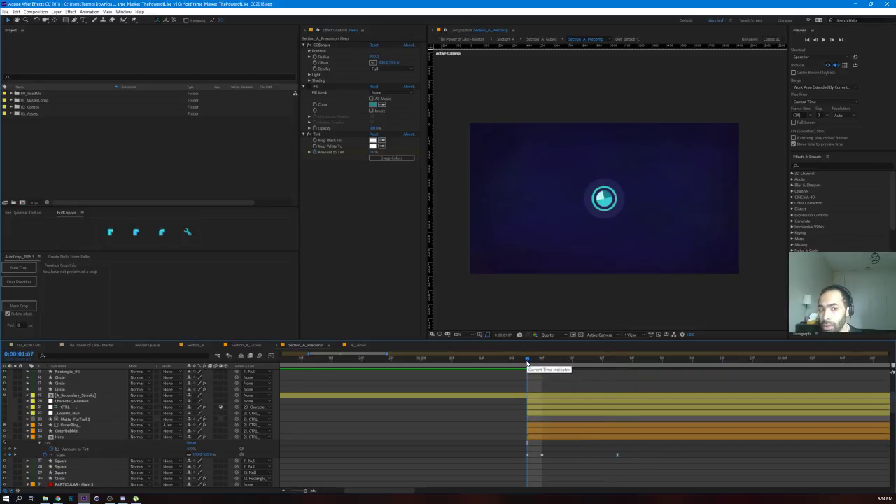
key(space)
key(space)
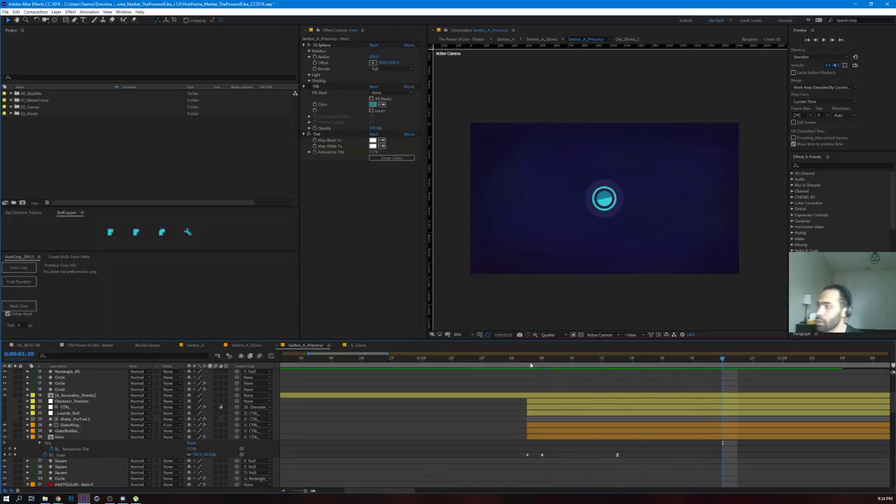
click(494, 355)
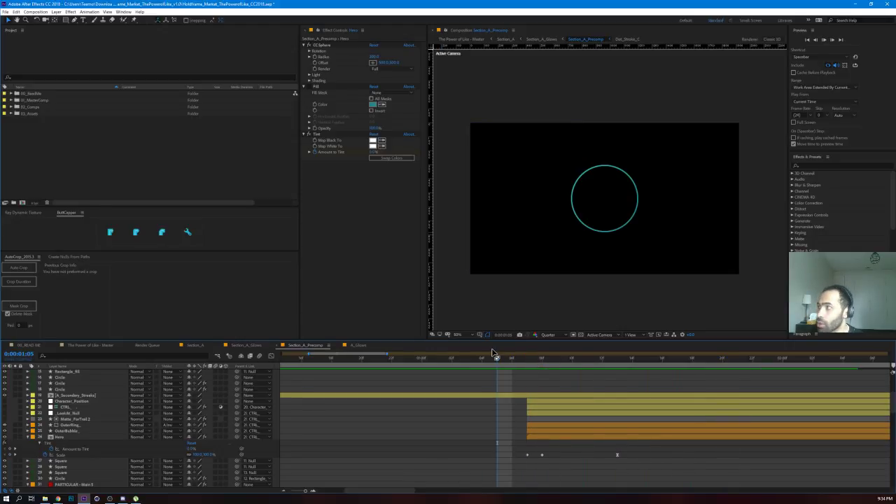
key(space)
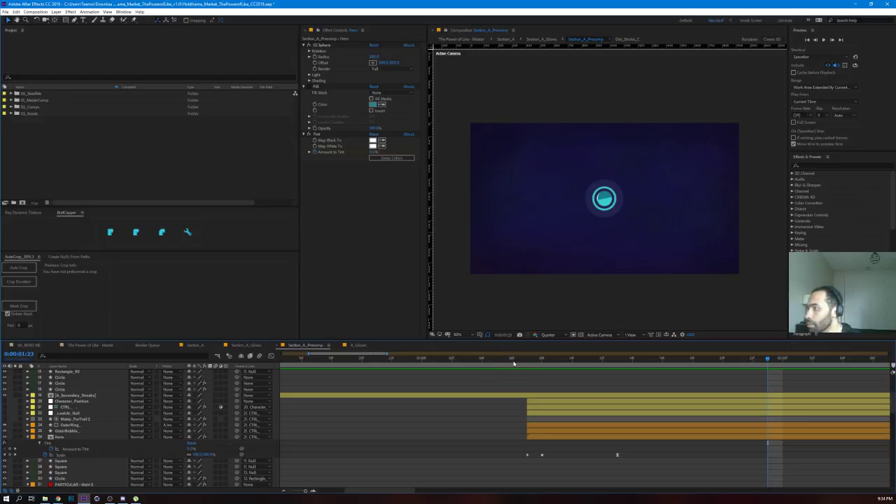
click(513, 360)
key(space)
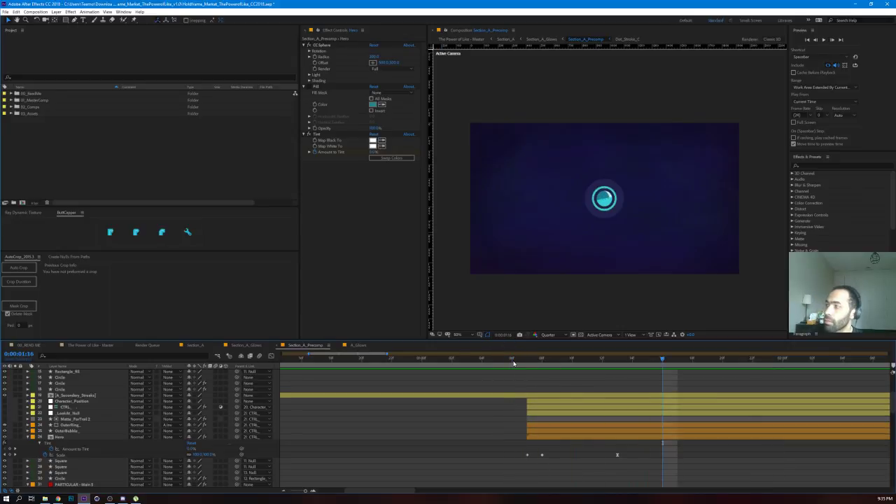
drag(482, 359, 279, 359)
key(space)
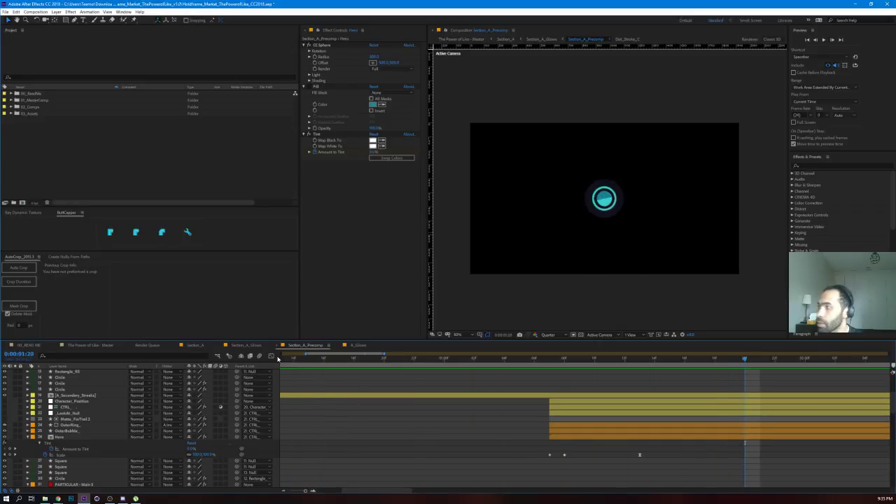
click(548, 359)
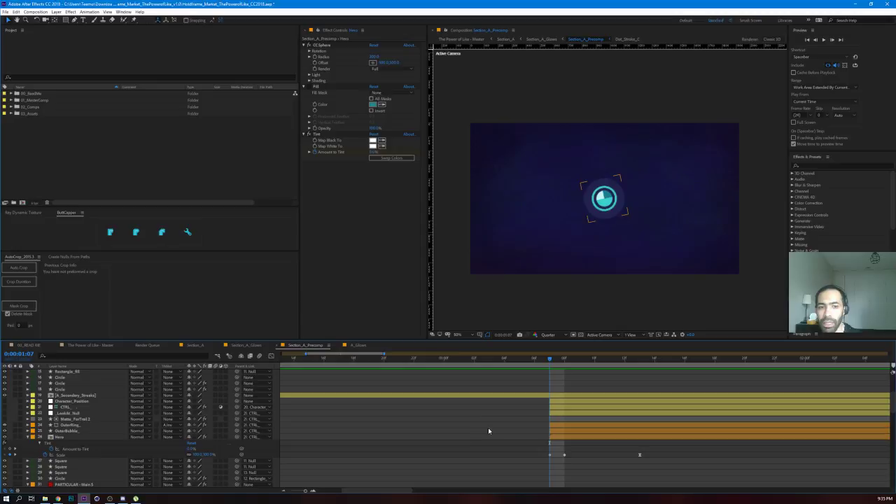
click(488, 432)
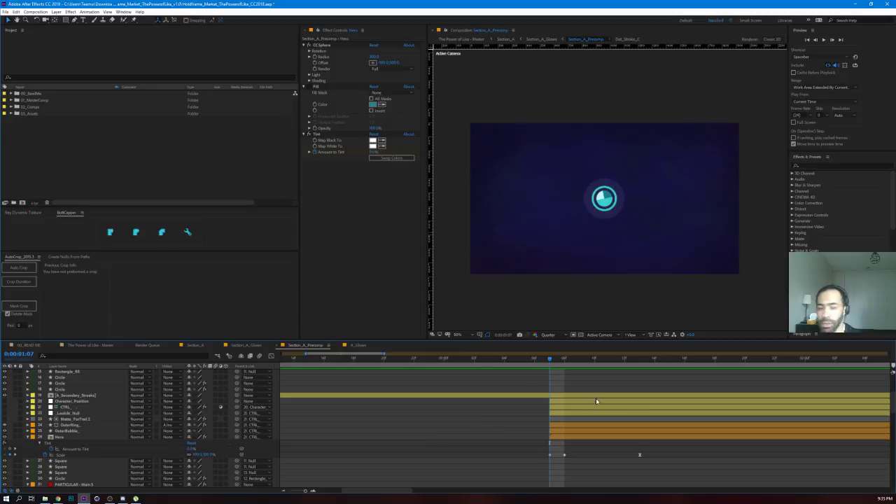
Step: Show the Hero layer's full keyframe range and move the current time to its Amount to Tint keyframes at 0:00:09:01
drag(550, 359, 670, 359)
click(69, 438)
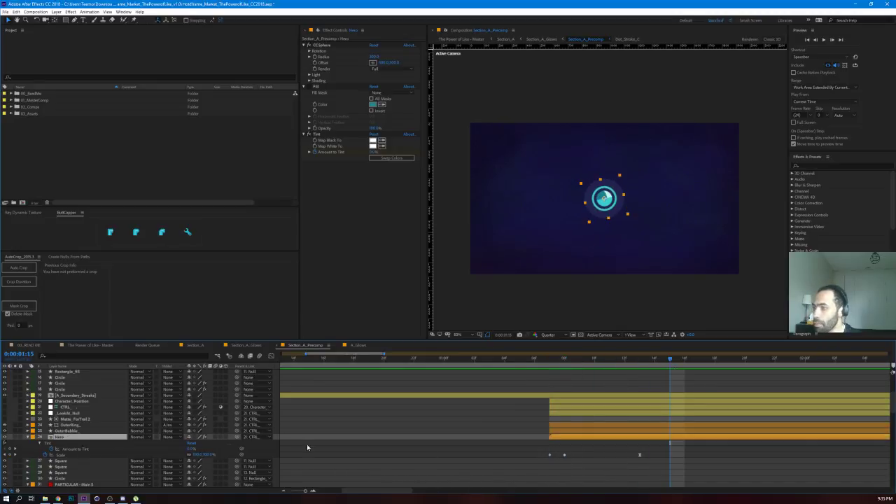
scroll(634, 457, right, 5)
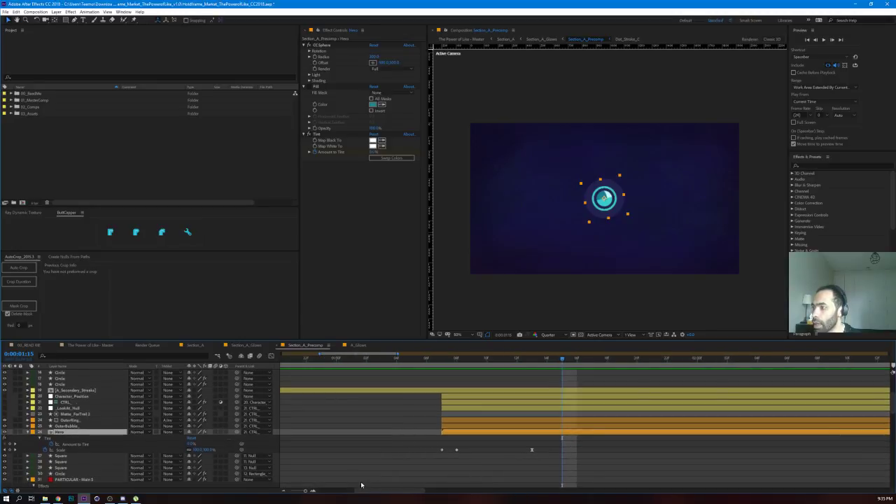
drag(306, 493, 297, 491)
click(309, 137)
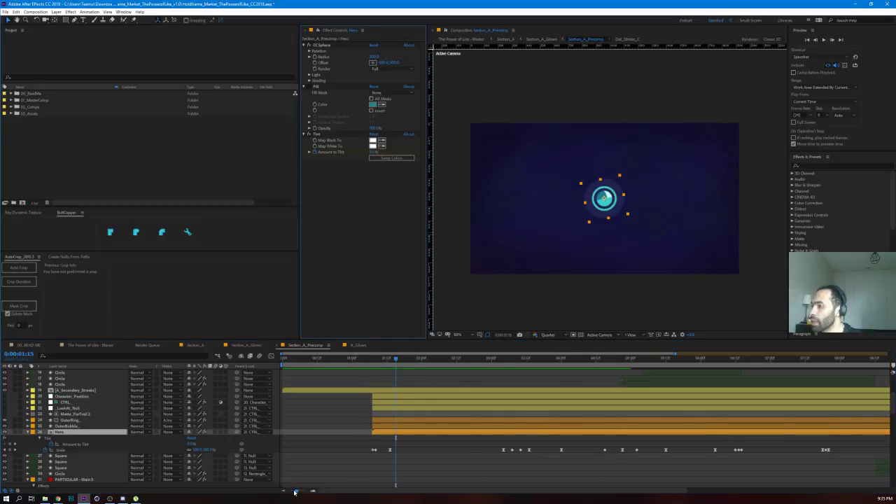
drag(295, 493, 290, 493)
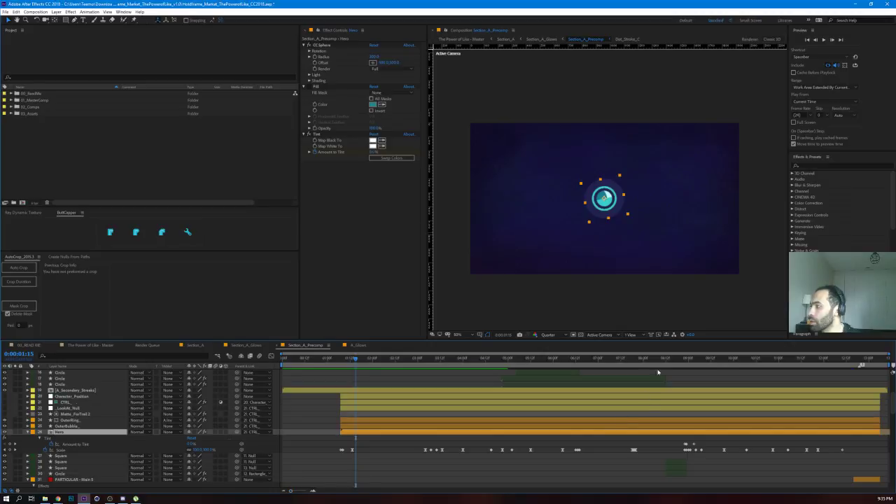
drag(682, 362, 691, 363)
Step: Solo the Hero layer, toggle its Tint effect, and scrub back to 0:00:08:23
click(15, 434)
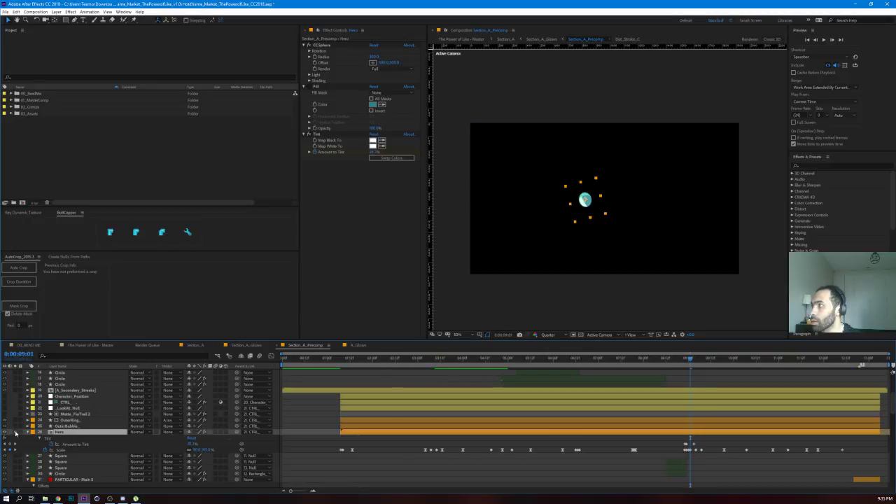
click(311, 136)
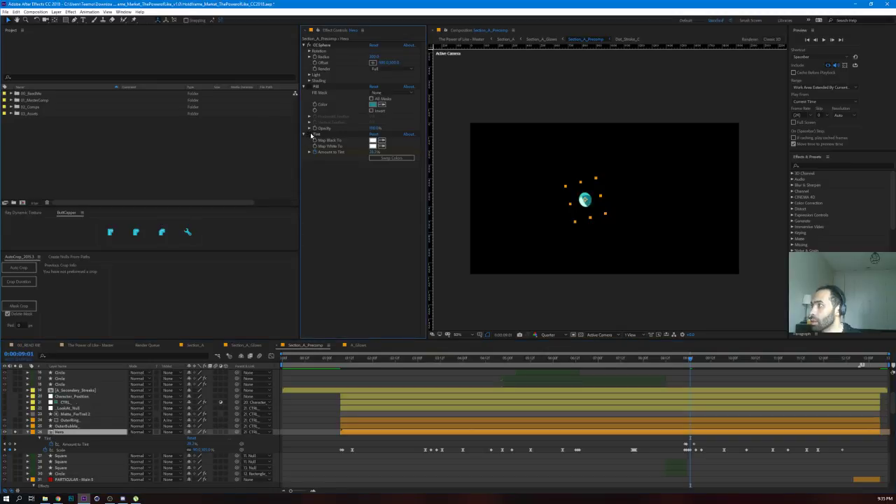
mouse_move(692, 362)
mouse_down()
mouse_move(682, 361)
mouse_move(695, 366)
mouse_move(687, 367)
mouse_up()
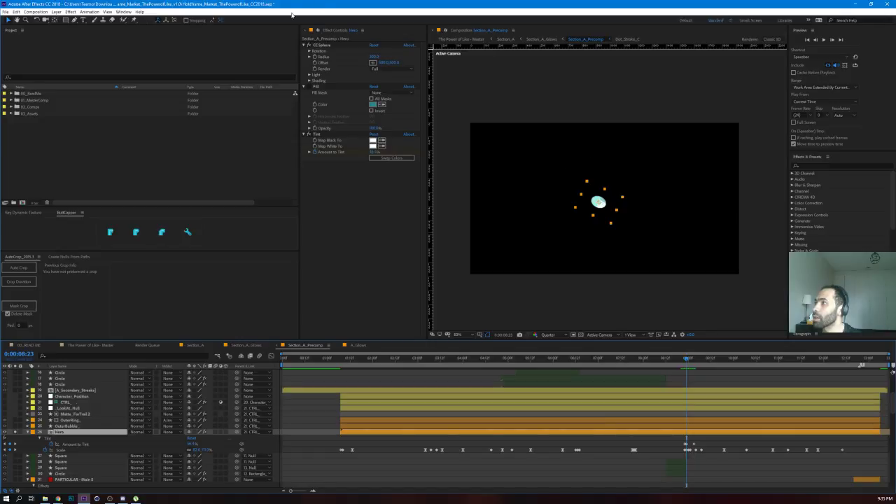
Step: Compare the Hero layer with CC Sphere off and on, and inspect the effect's Shading settings
click(309, 45)
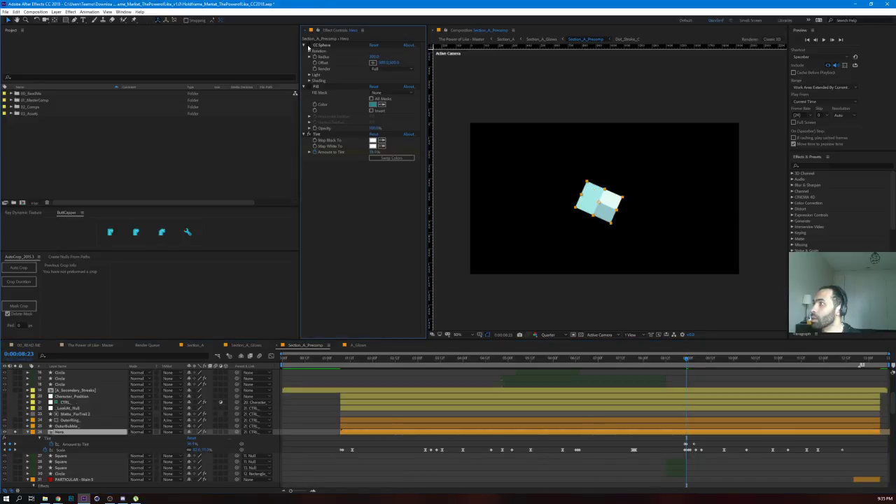
click(309, 44)
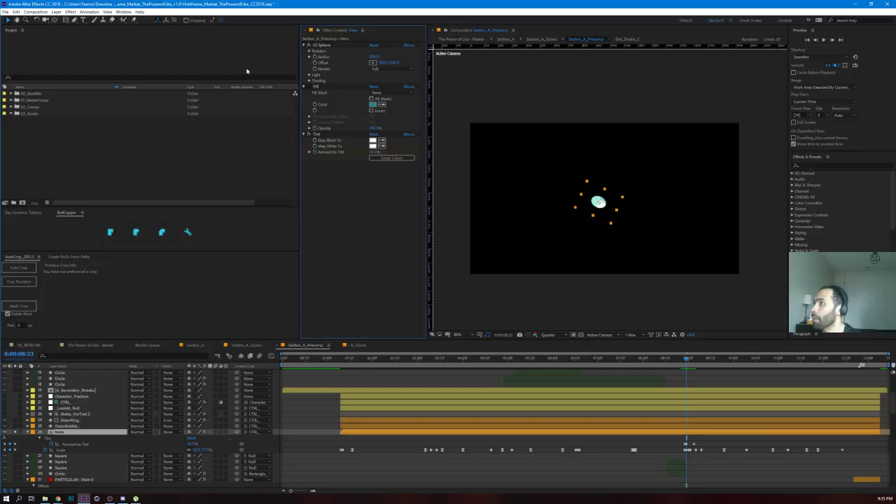
click(310, 80)
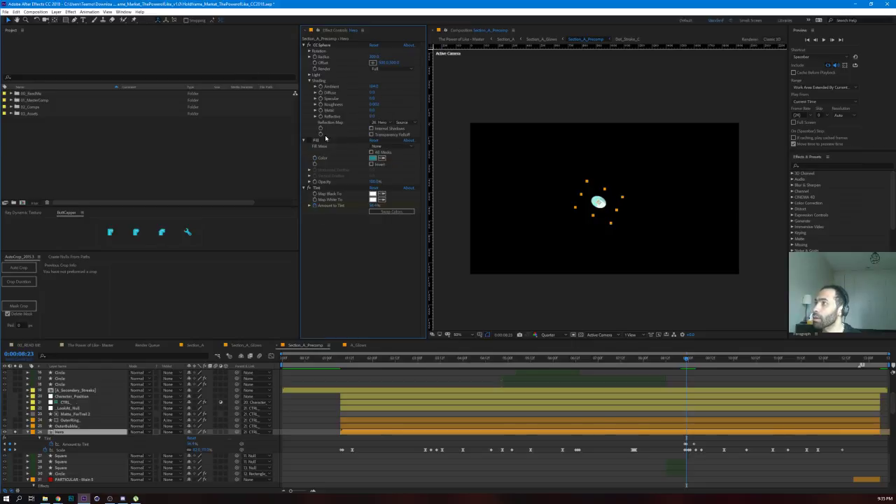
click(310, 81)
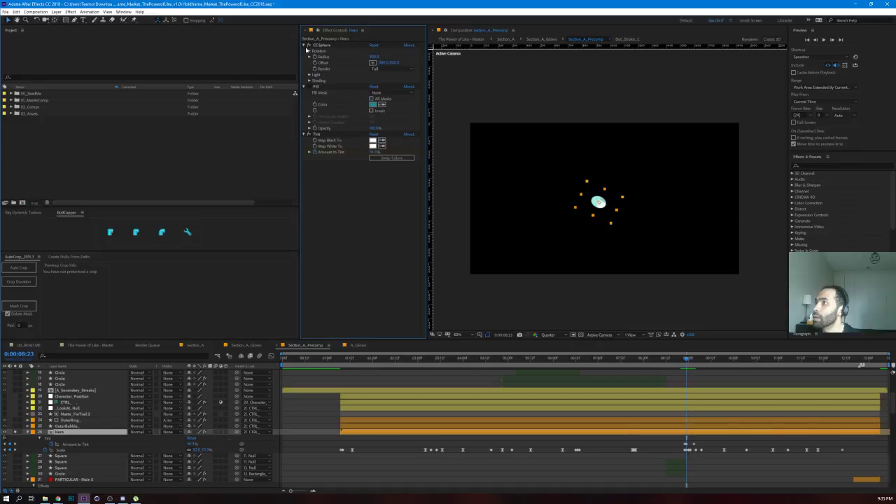
click(305, 46)
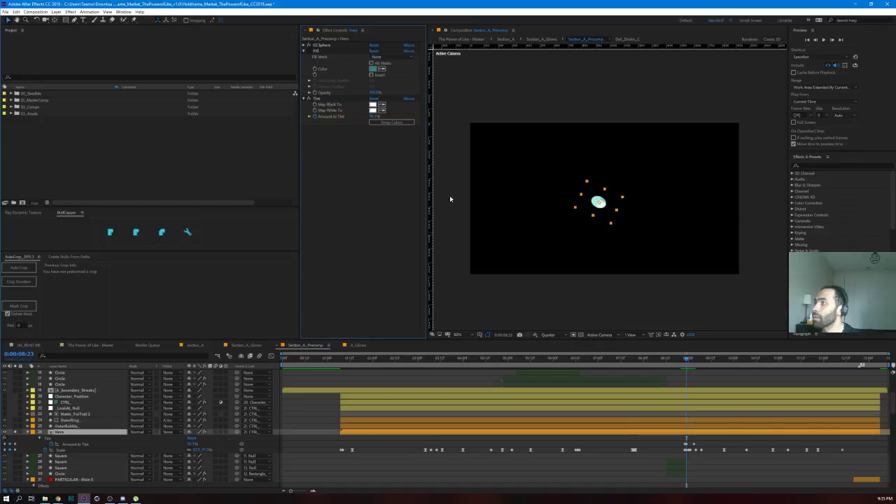
Step: Reset CC Sphere on the Hero layer to its default shading and turn off the Tint effect
click(703, 410)
scroll(610, 190, up, 4)
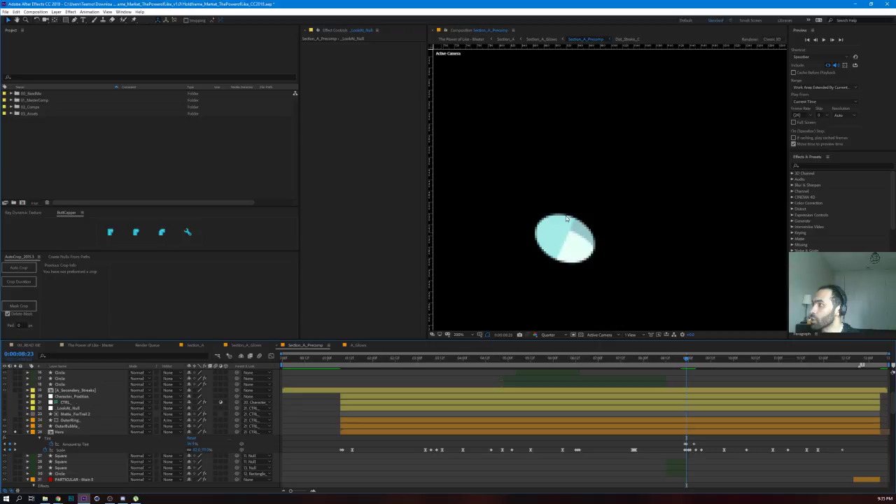
click(89, 430)
click(304, 51)
click(303, 45)
click(374, 45)
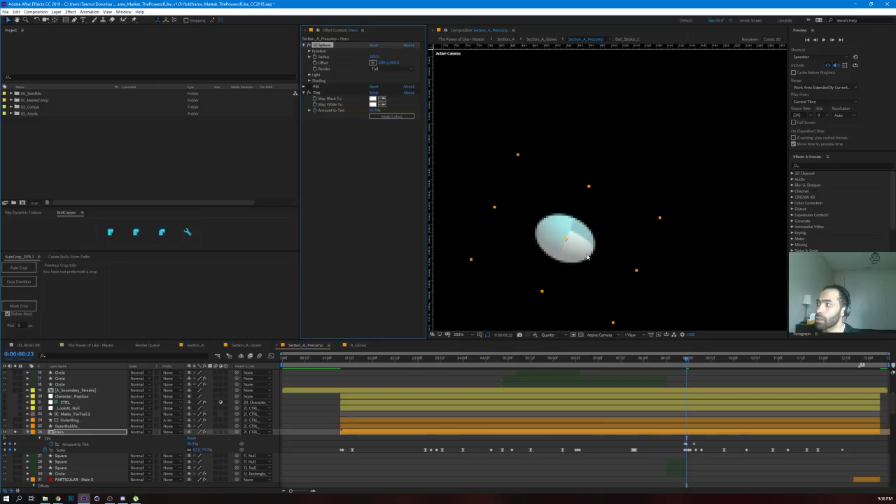
click(310, 92)
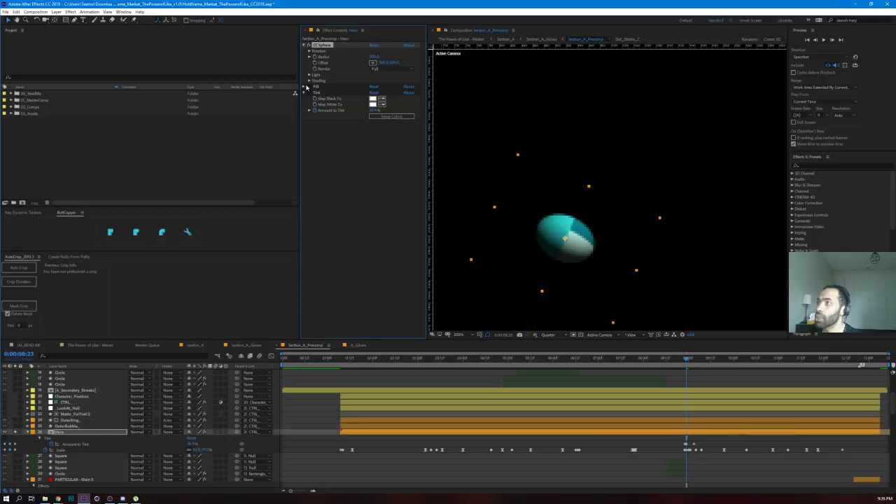
Step: Set CC Sphere's Shading on the Hero layer to Diffuse 0 and Ambient 100 for a flat look
click(310, 80)
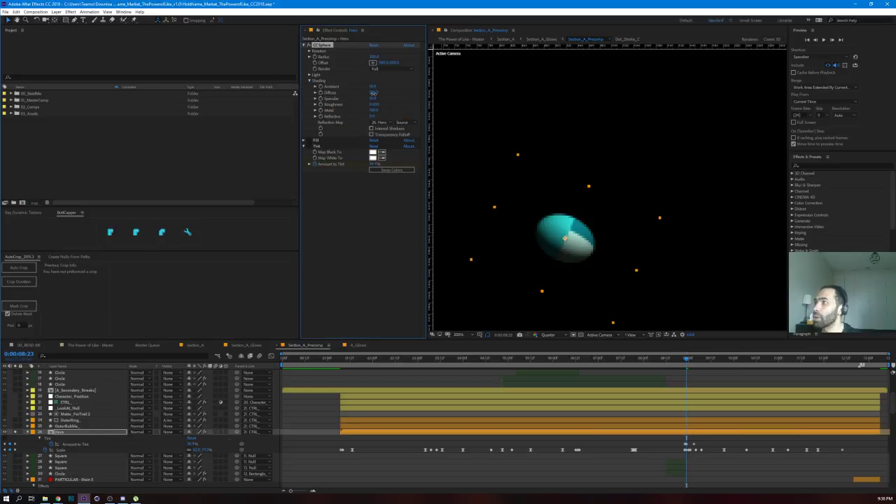
text(0)
key(Return)
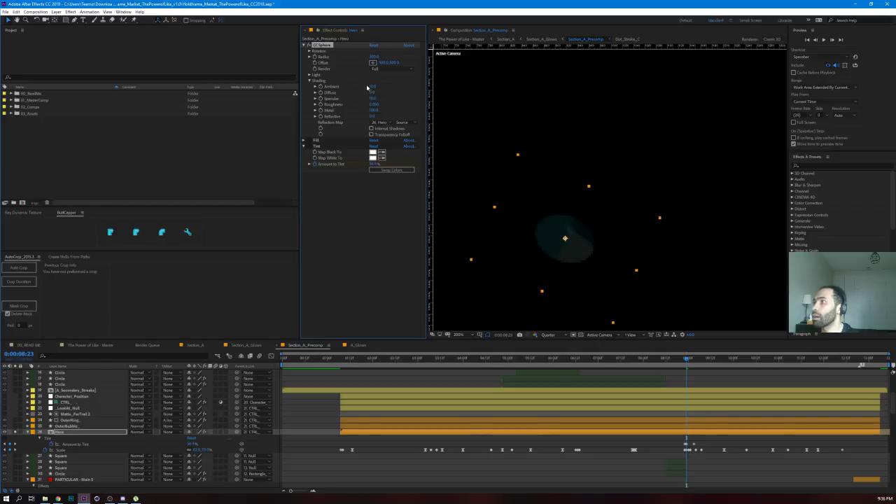
click(375, 86)
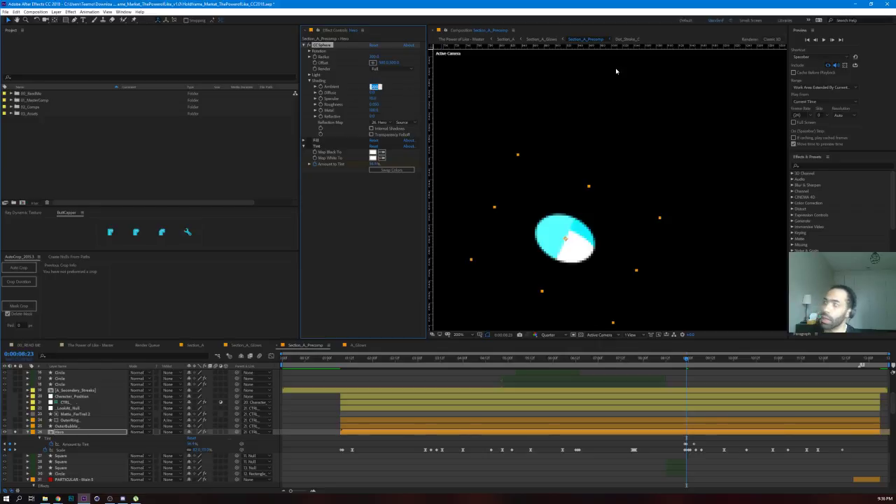
text(100)
key(Return)
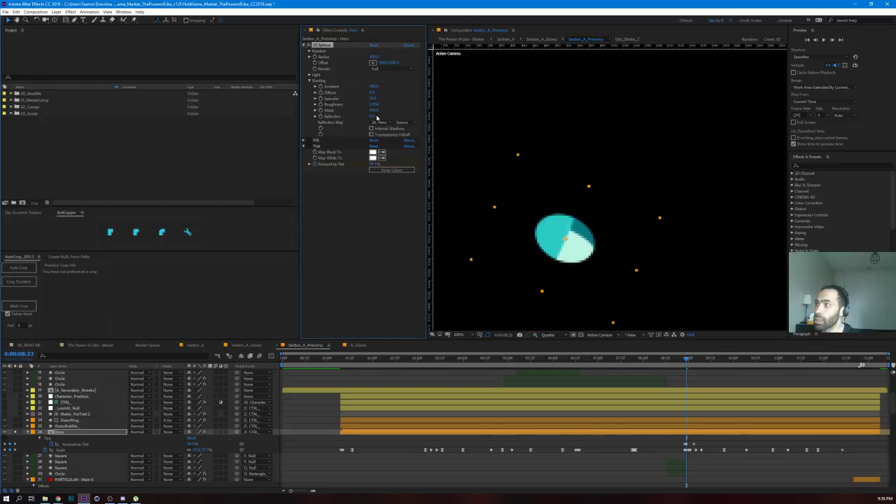
click(344, 248)
click(321, 45)
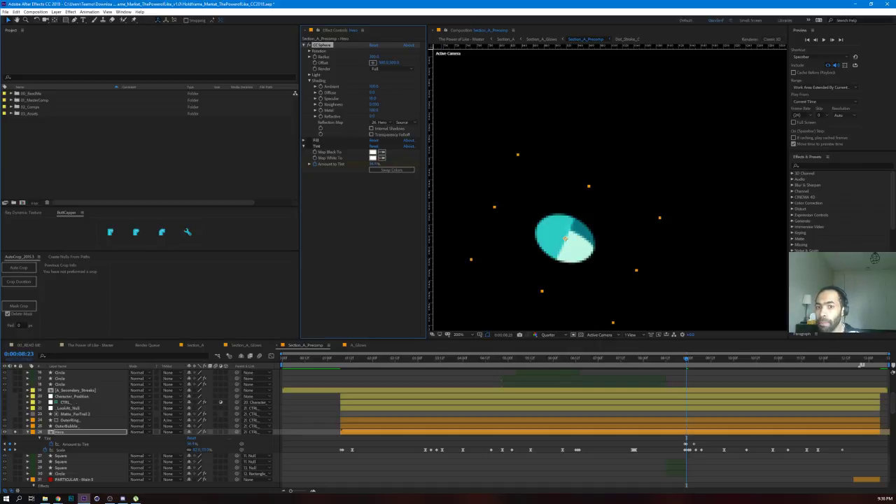
key(alt+Tab)
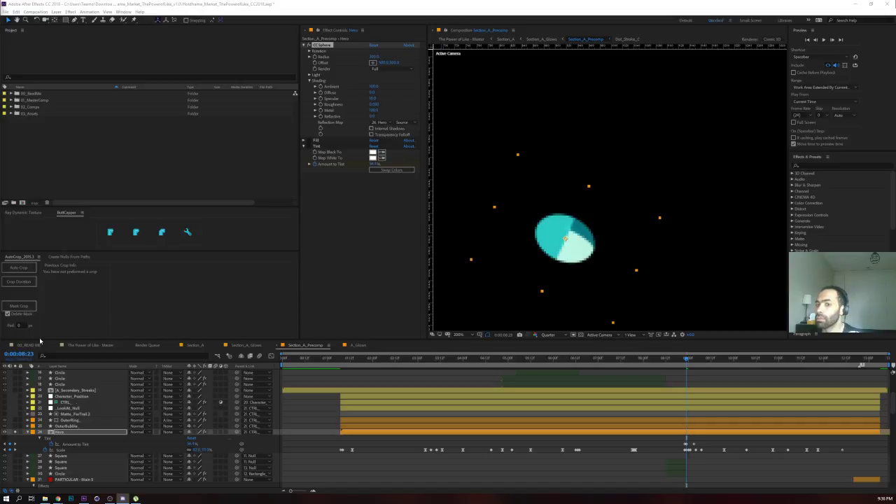
click(420, 374)
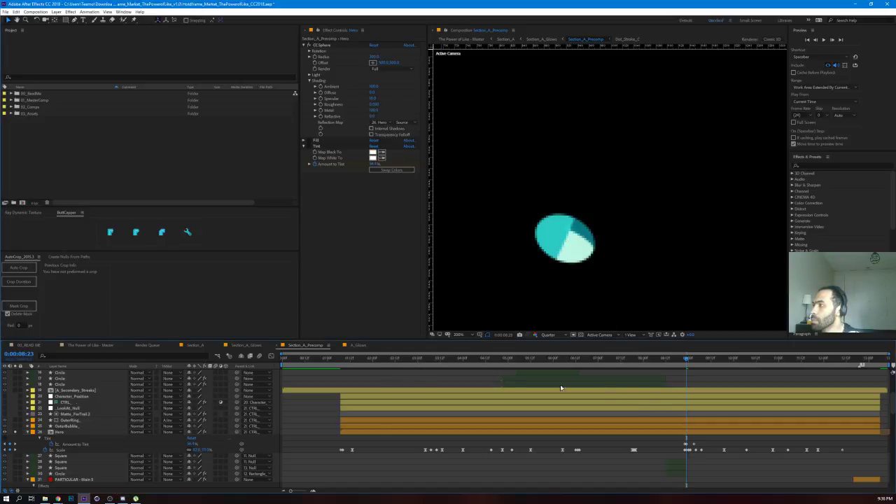
click(671, 431)
click(678, 456)
drag(677, 456, 554, 448)
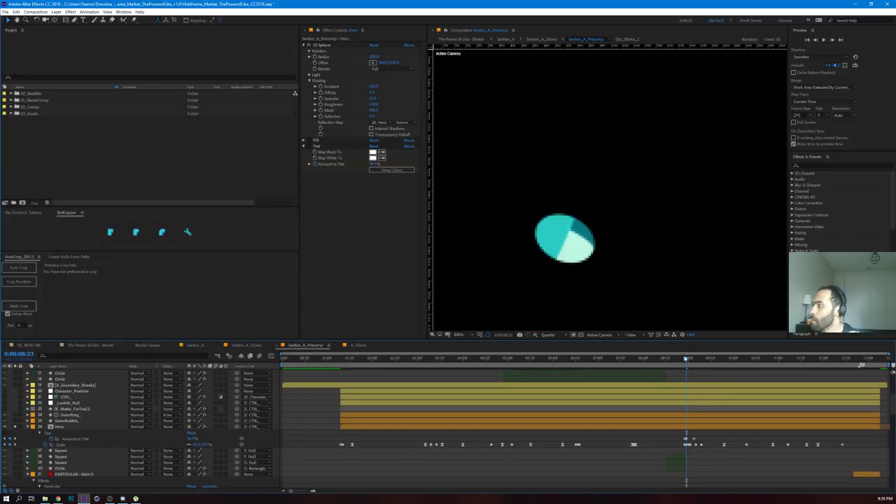
Step: Show the speed curves of all the Hero layer's Scale keyframes in the Graph Editor and unsolo the layer
drag(688, 363, 696, 363)
click(96, 446)
click(91, 426)
key(comma)
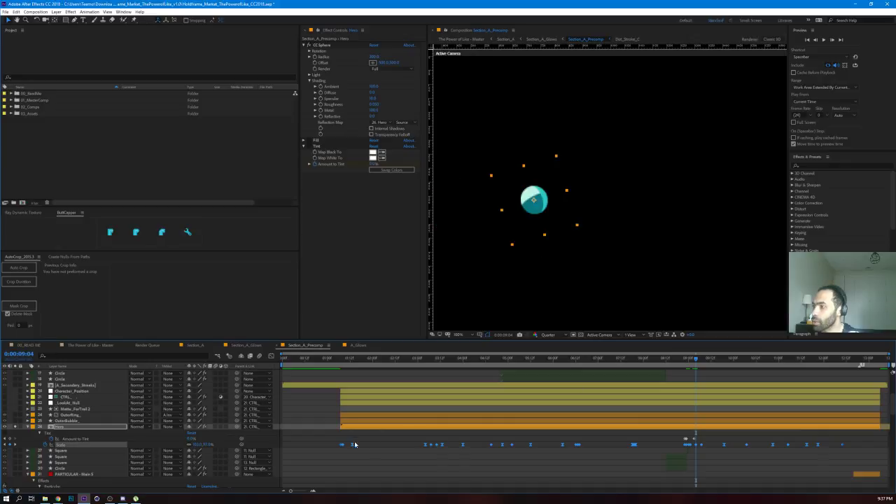
click(270, 356)
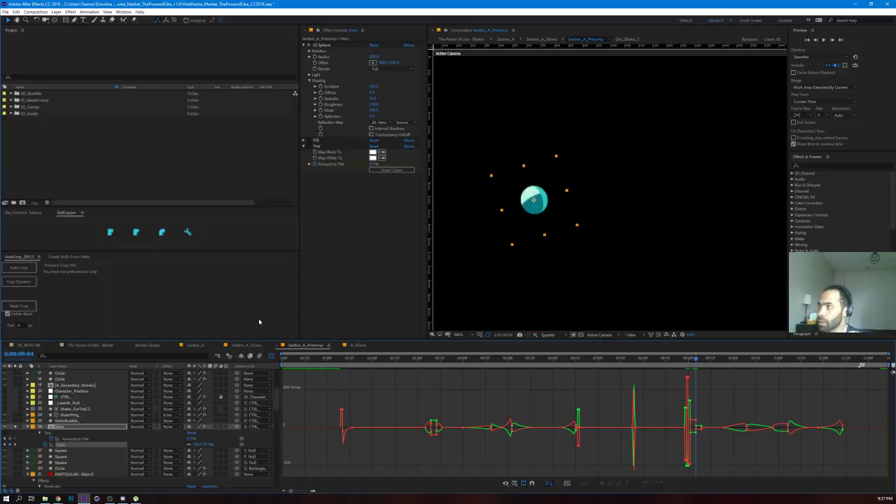
click(14, 426)
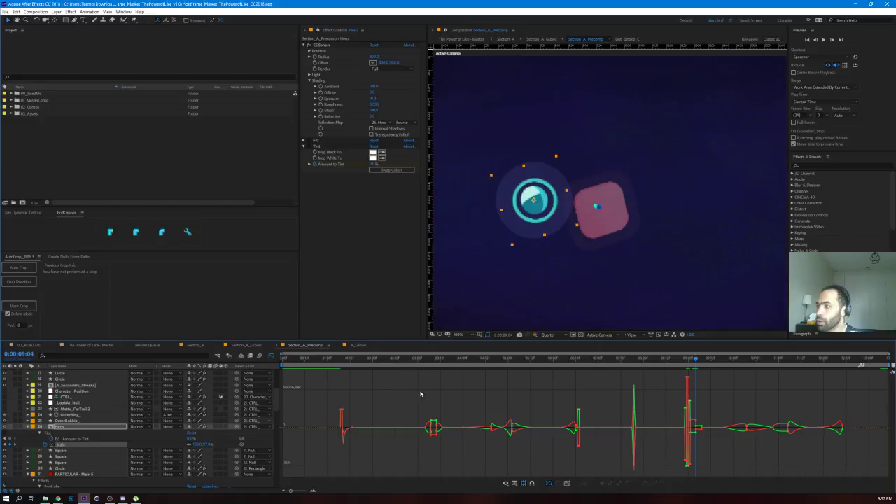
Step: Scrub through the Hero animation against its Scale speed curves, from the opening keyframes to 0:00:05:03
drag(340, 362, 426, 374)
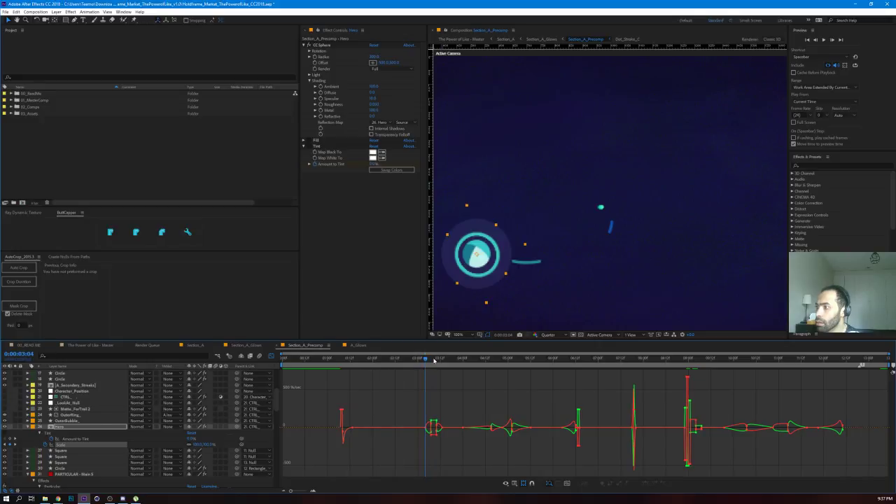
drag(425, 362, 512, 374)
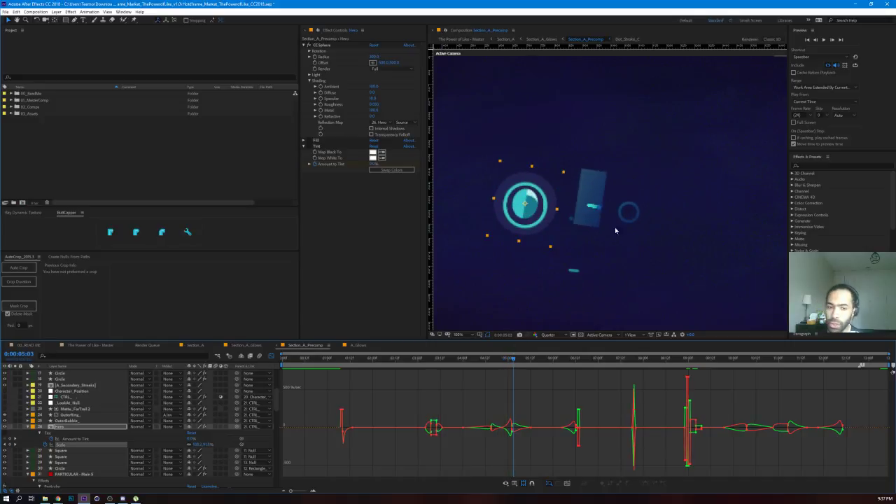
scroll(582, 225, down, 2)
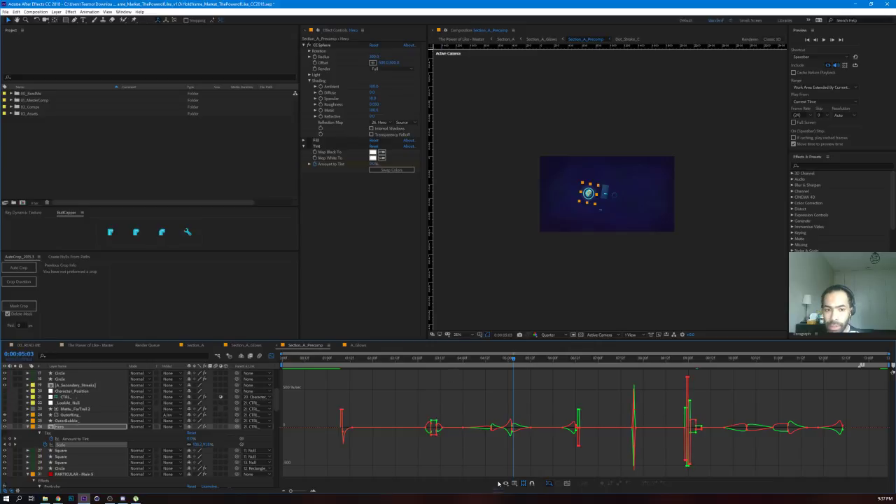
Step: Set the work area from just before the Scale keyframes near three seconds to 0:00:09:13 and preview it
mouse_move(332, 359)
mouse_down()
mouse_move(601, 380)
mouse_move(337, 371)
mouse_up()
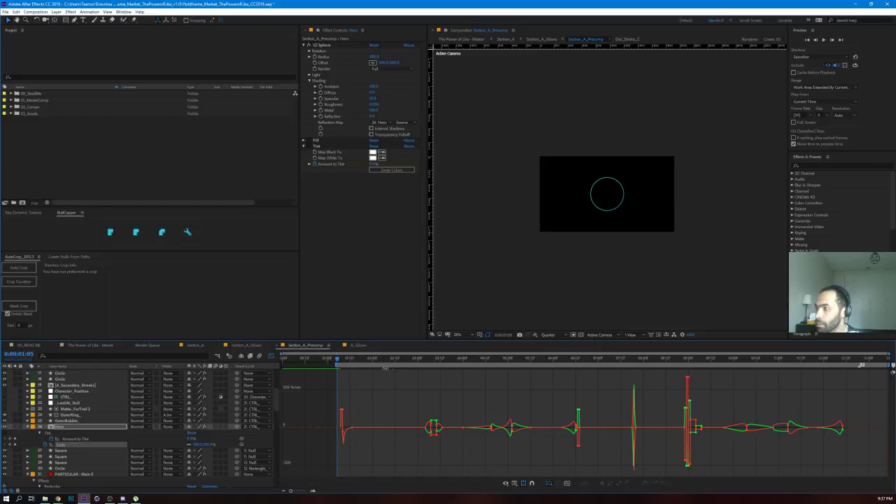
drag(335, 362, 408, 359)
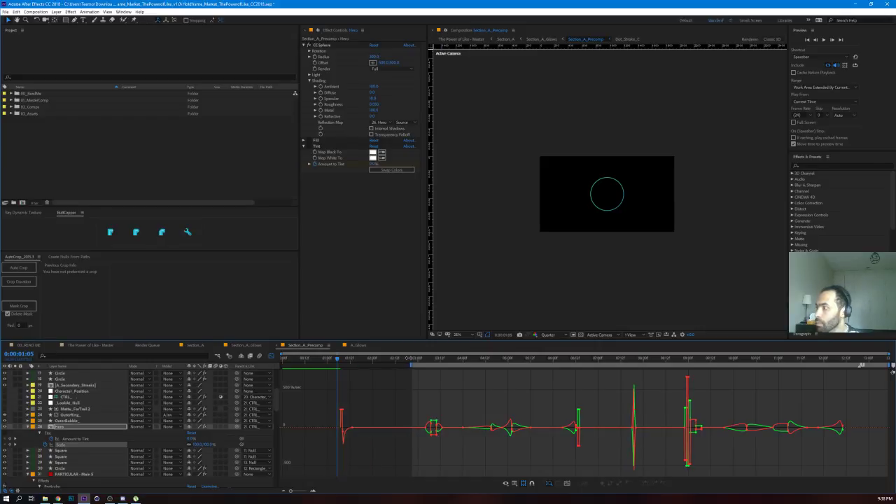
drag(719, 358, 714, 360)
key(n)
key(space)
key(period)
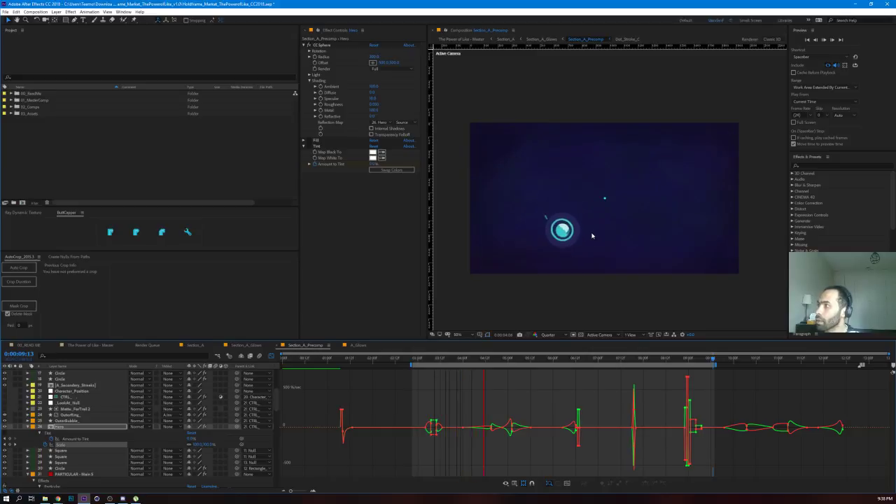
key(period)
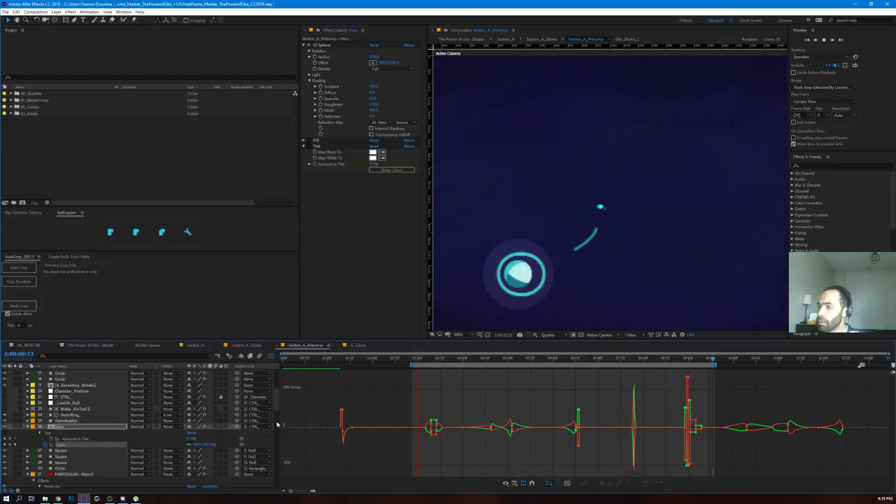
Step: Scrub the Hero's Scale changes through 0:00:09:05, then return the current time to 0:00:03:07
click(422, 360)
drag(424, 361, 704, 405)
drag(687, 360, 698, 354)
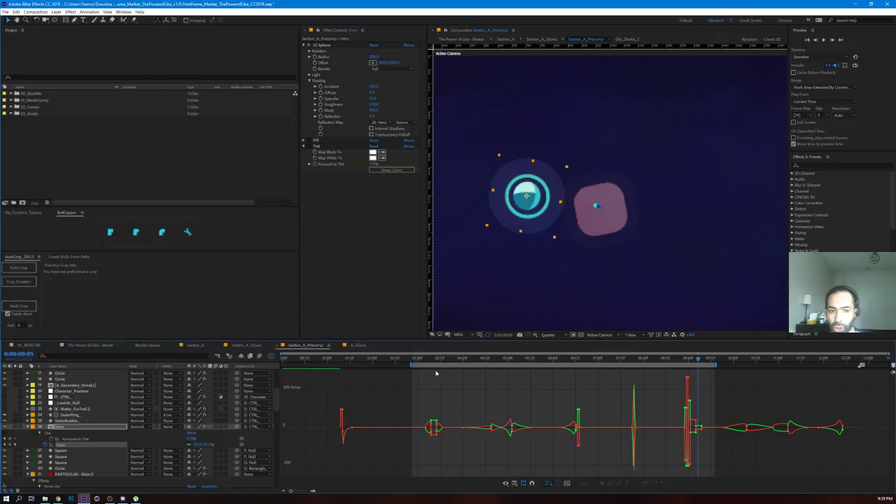
mouse_move(434, 362)
mouse_down()
mouse_move(450, 362)
mouse_move(431, 359)
mouse_up()
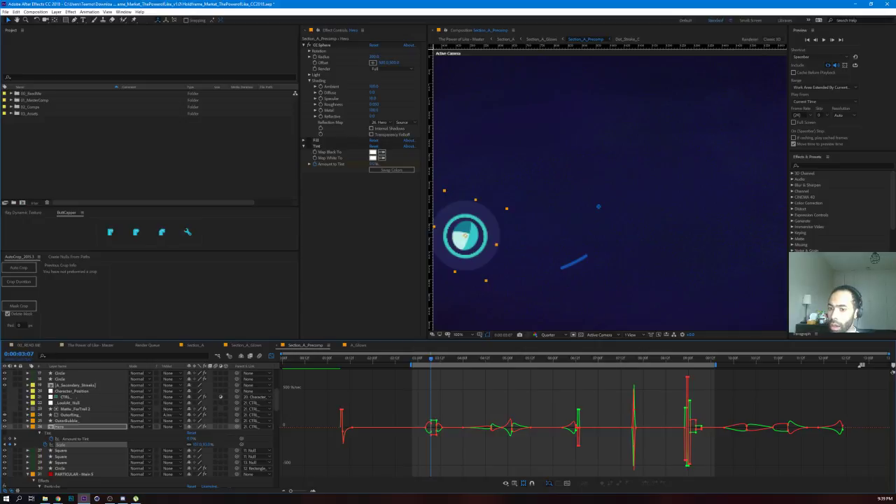
Step: Switch to File Explorer to view the 02 Artist Interview folder's video file, and return to After Effects
key(alt+Tab)
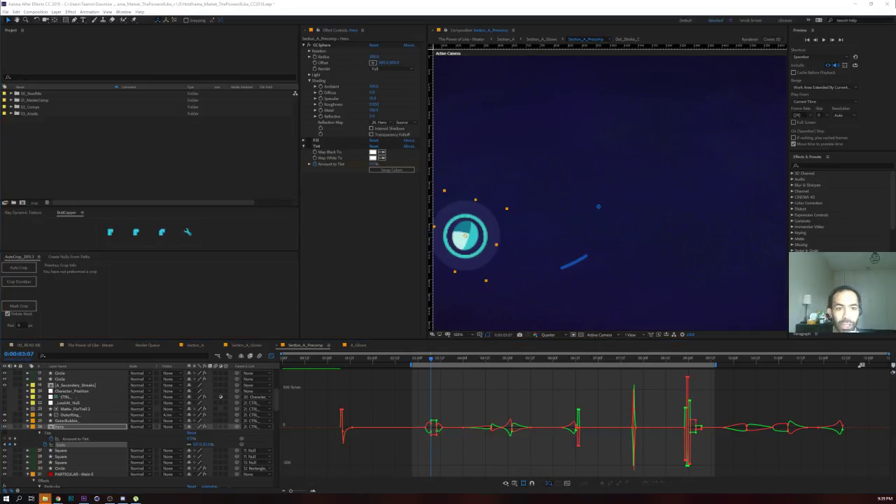
drag(0, 84, 252, 173)
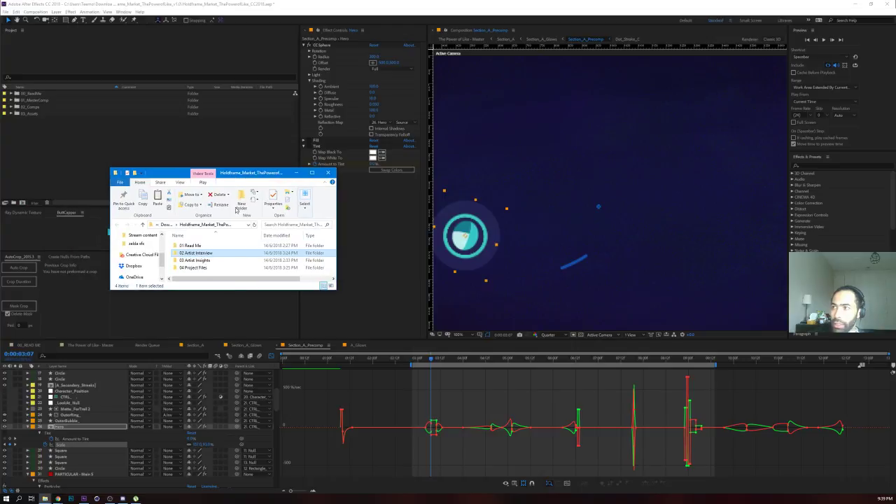
double_click(197, 253)
click(191, 255)
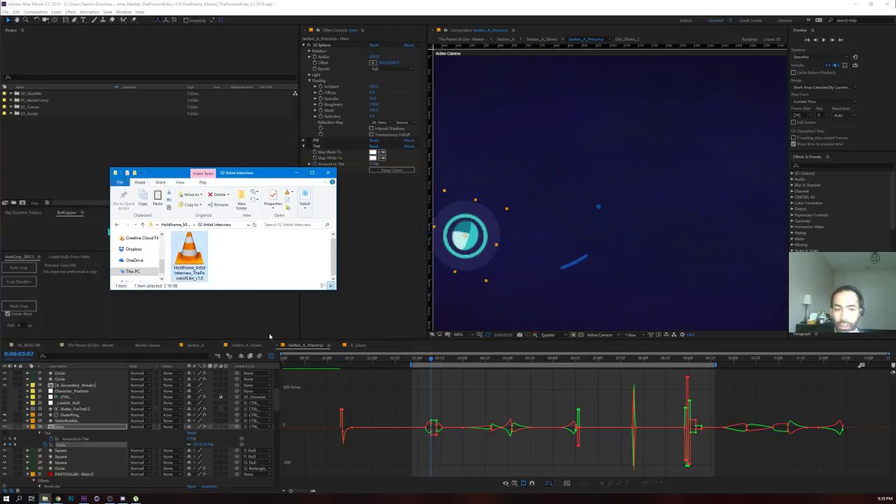
click(584, 11)
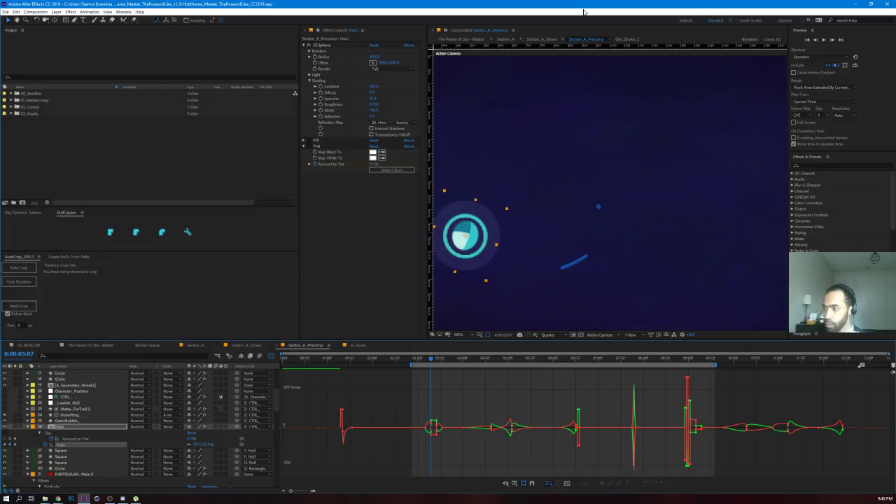
Step: Switch the Hero's Scale keyframes from the Graph Editor to layer bars and scrub back to 0:00:03:01
click(261, 439)
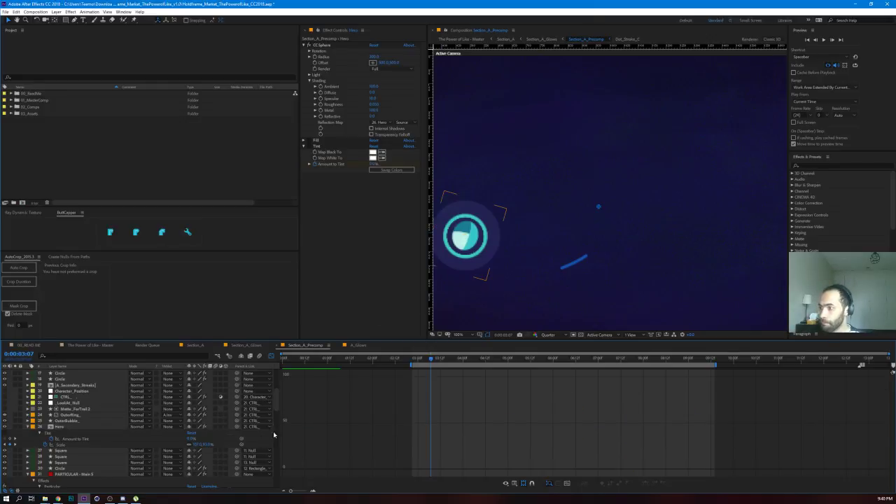
click(77, 427)
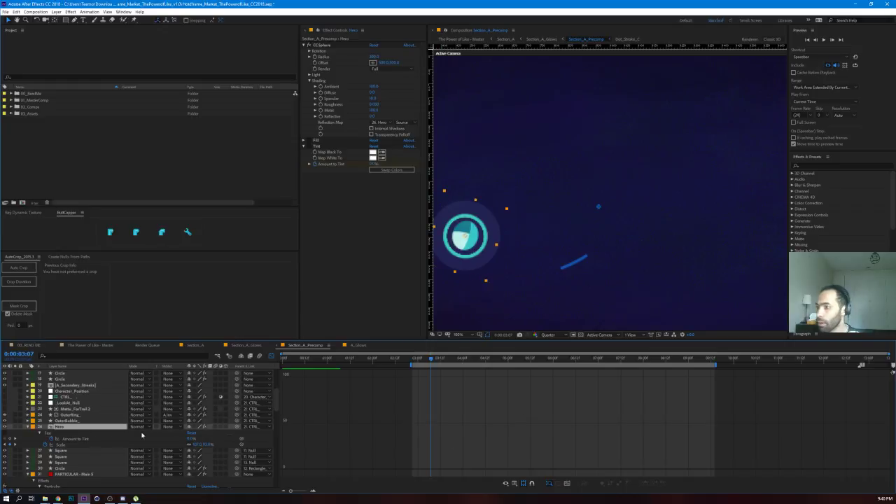
click(71, 445)
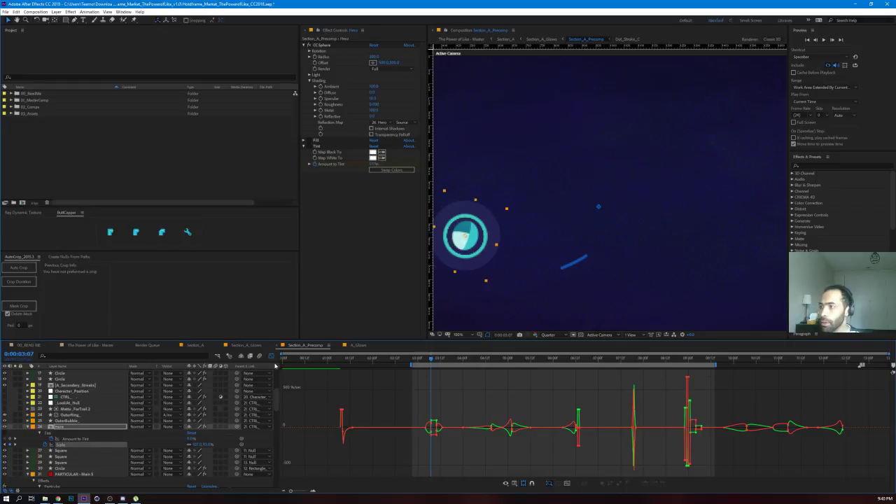
click(271, 356)
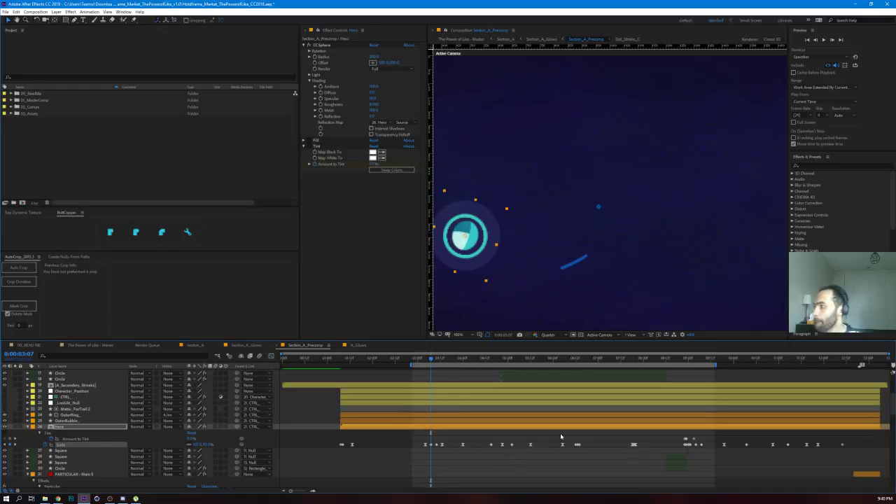
click(502, 438)
drag(460, 362, 419, 370)
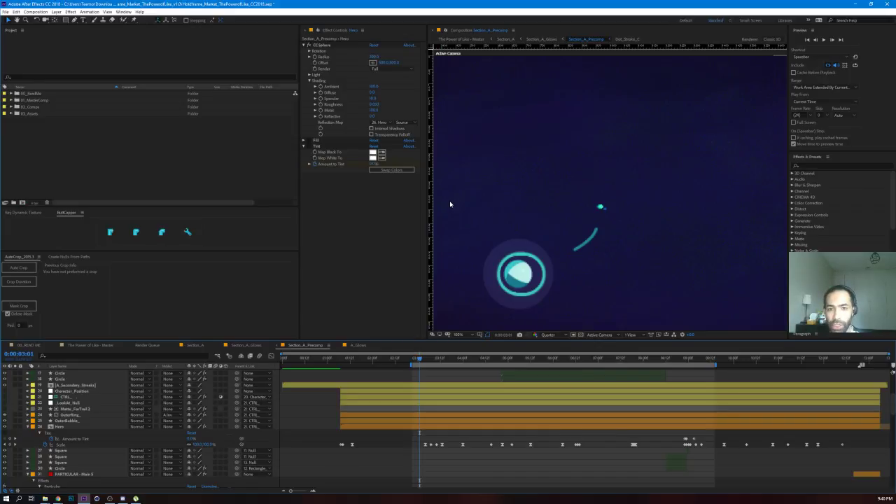
Step: Widen the Effect Controls area, fit the composition in view and show the CTRL_ layer's slider and Echo effects
drag(299, 197, 178, 189)
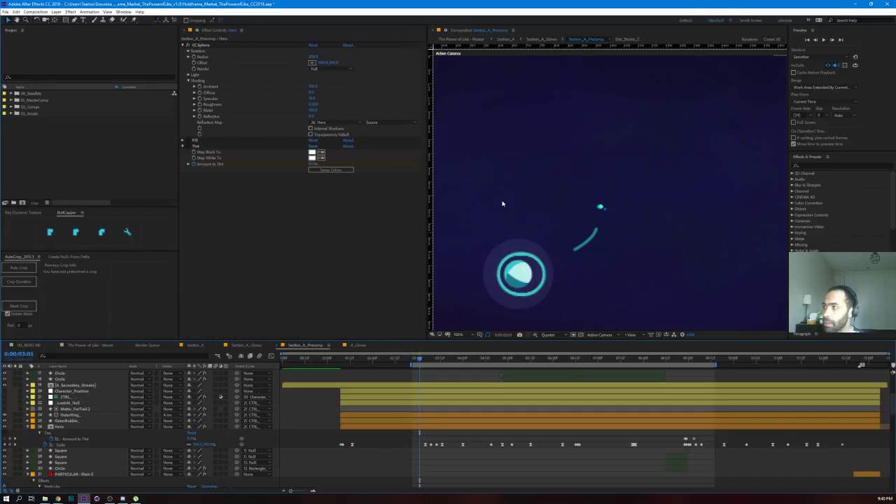
scroll(493, 205, down, 3)
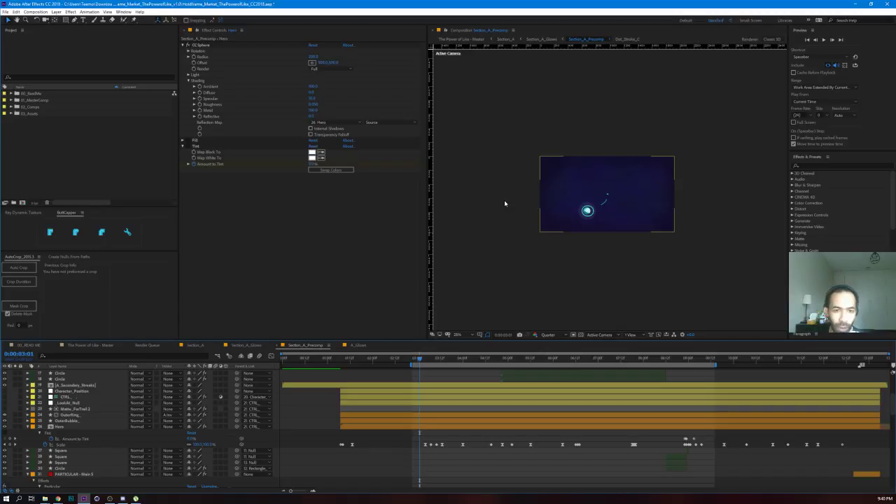
click(79, 397)
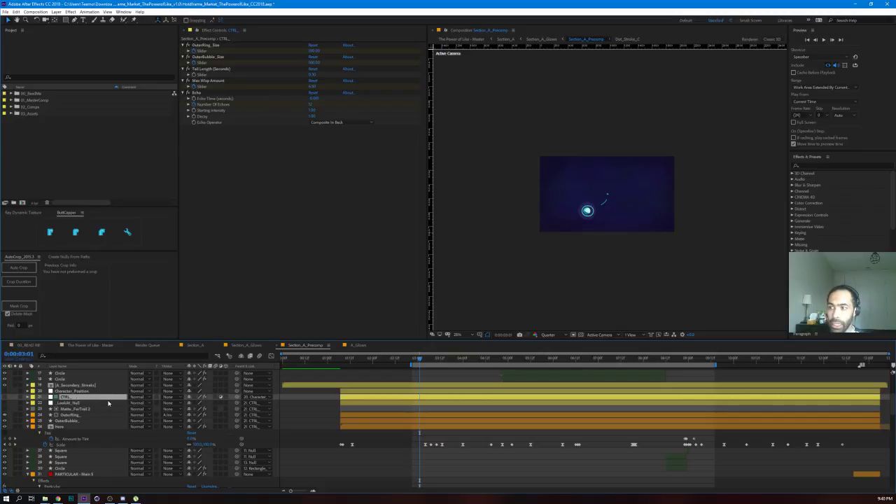
Step: Reveal the Position, Scale and Rotation keyframes of the Character_Position null
click(90, 391)
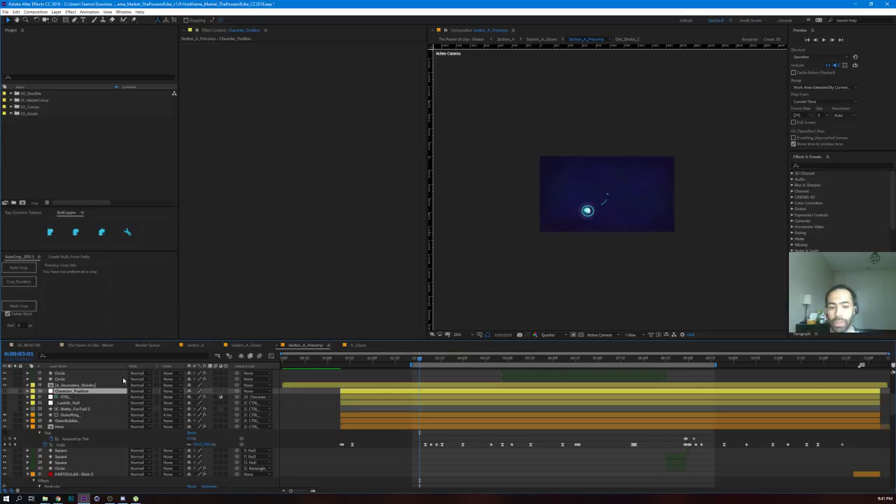
key(u)
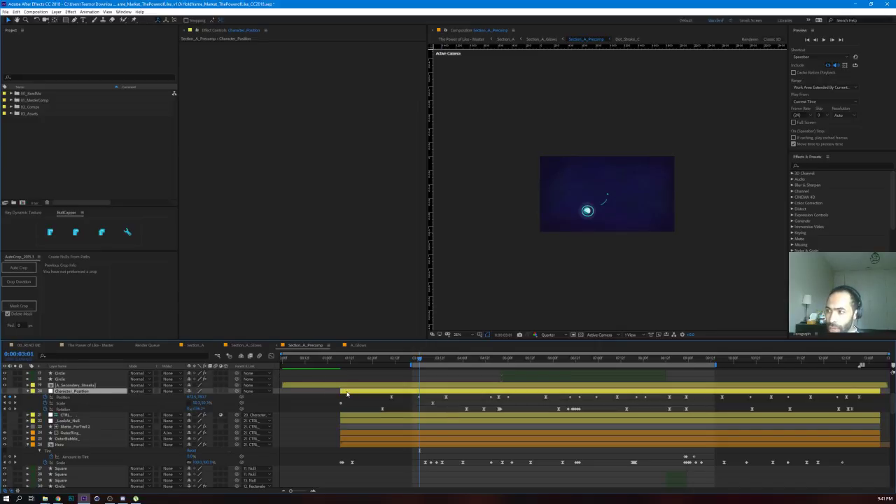
click(63, 390)
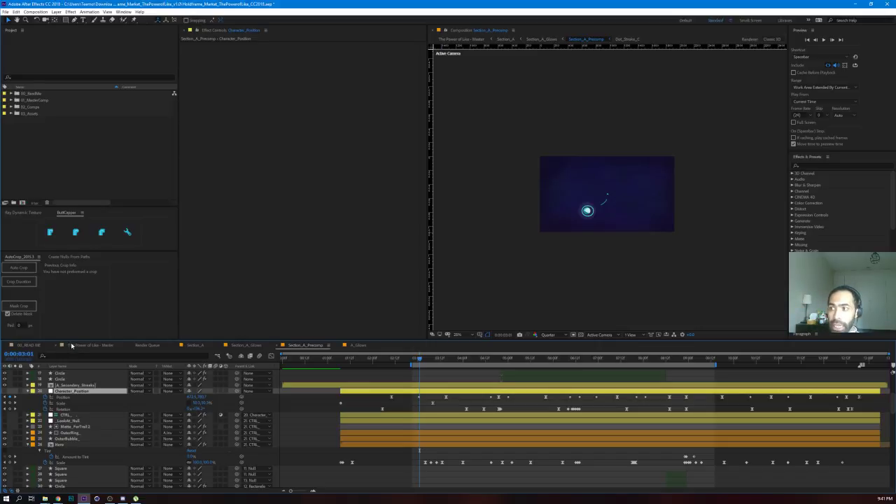
Step: Open The Power of Like - Master composition and scrub through the ball's scenes up to 0:01:09:09
click(72, 346)
scroll(493, 125, down, 1)
drag(586, 139, 547, 138)
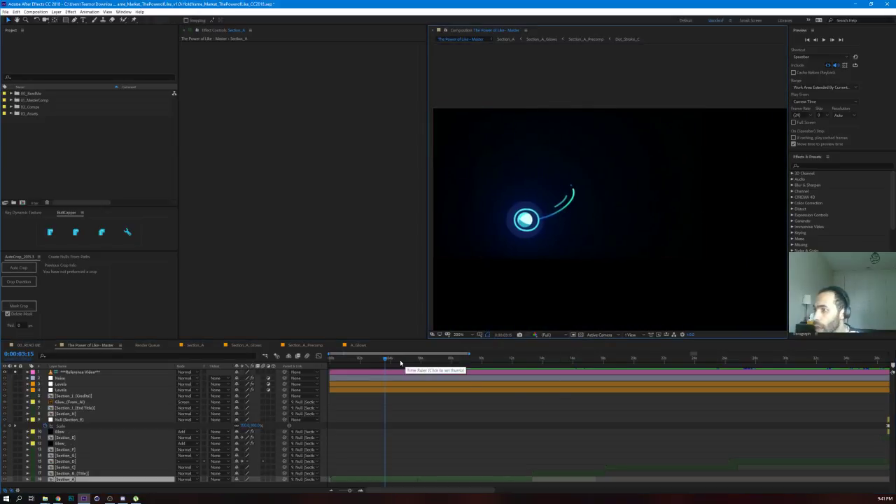
drag(390, 364, 672, 400)
scroll(600, 424, right, 5)
drag(428, 360, 726, 360)
scroll(594, 441, right, 2)
scroll(594, 441, right, 3)
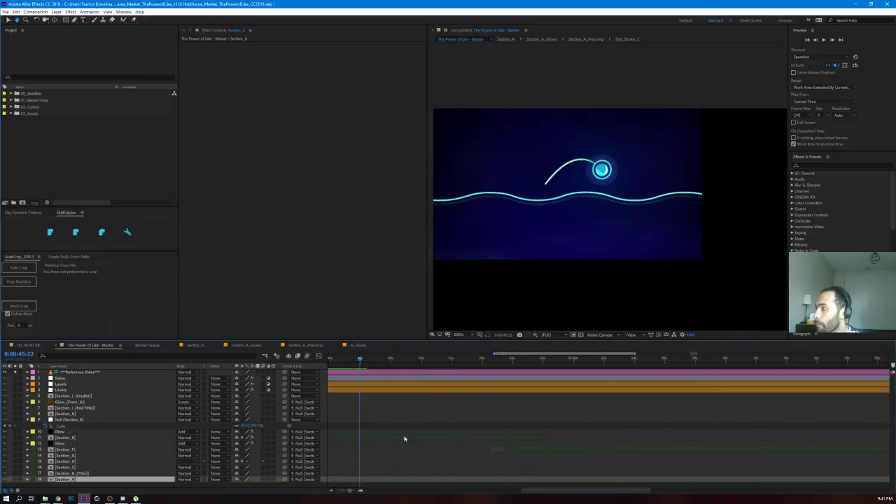
drag(500, 360, 715, 373)
scroll(592, 420, right, 4)
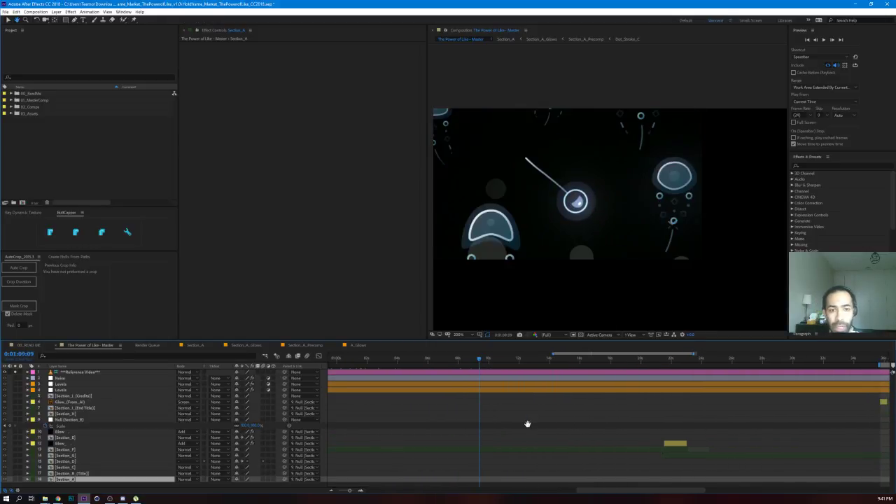
Step: Scrub the master composition on to 0:01:25:21 and examine the ball and its trail among the vertical streaks
drag(527, 423, 524, 424)
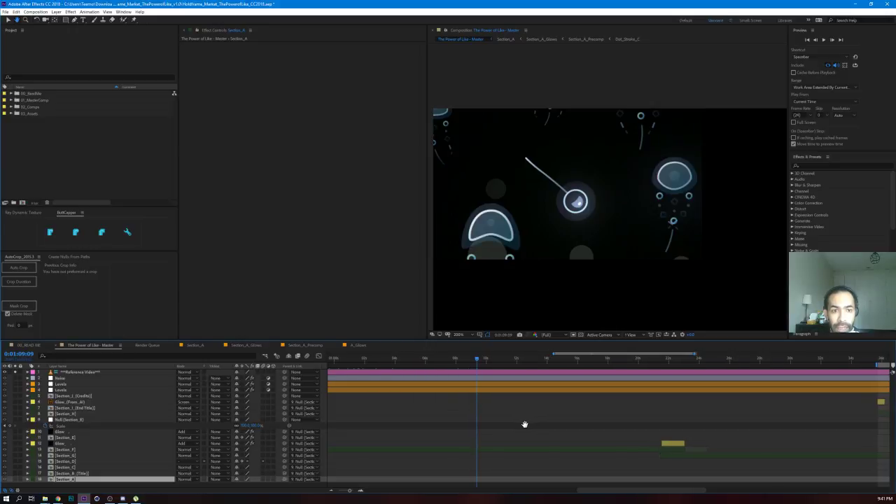
drag(525, 424, 488, 427)
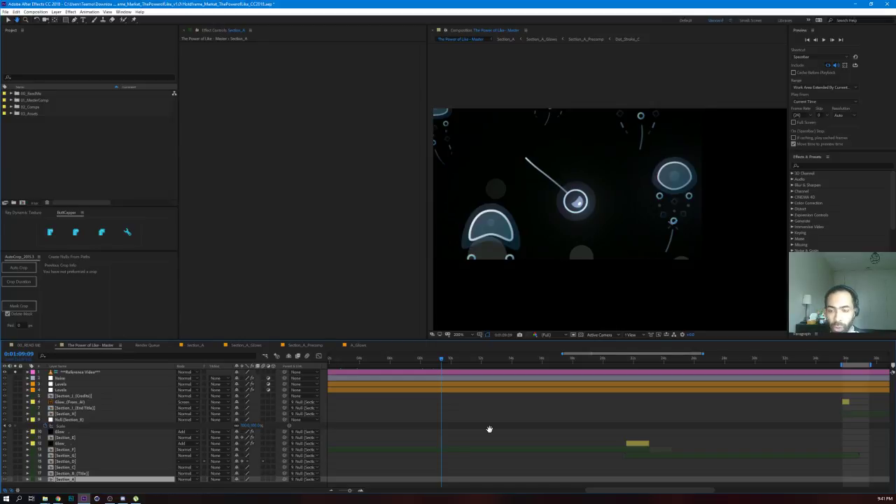
drag(488, 427, 456, 430)
drag(472, 368, 572, 56)
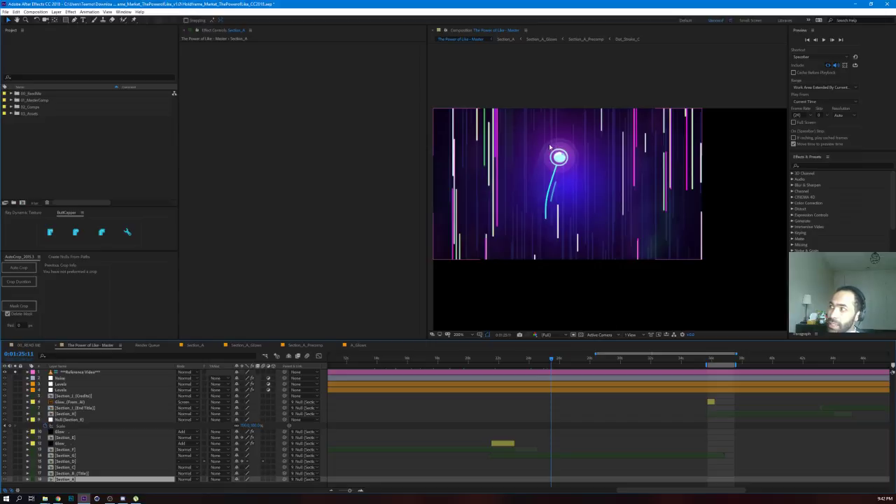
drag(551, 362, 558, 363)
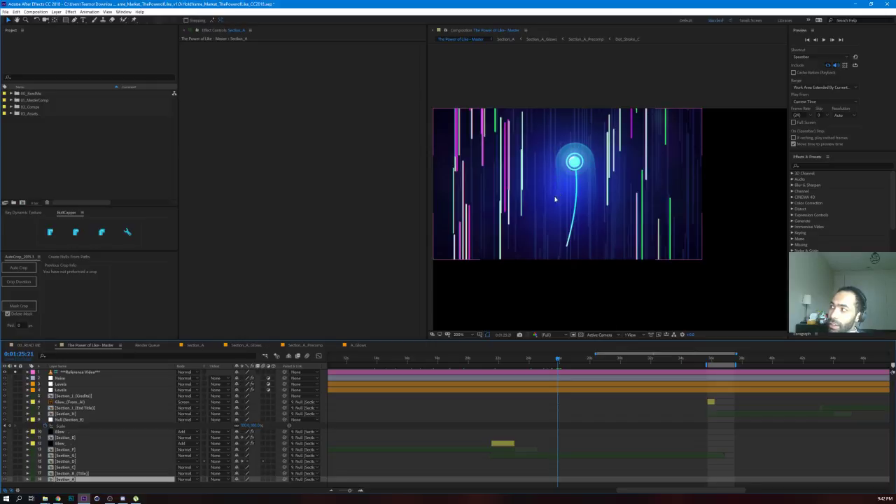
scroll(562, 206, up, 2)
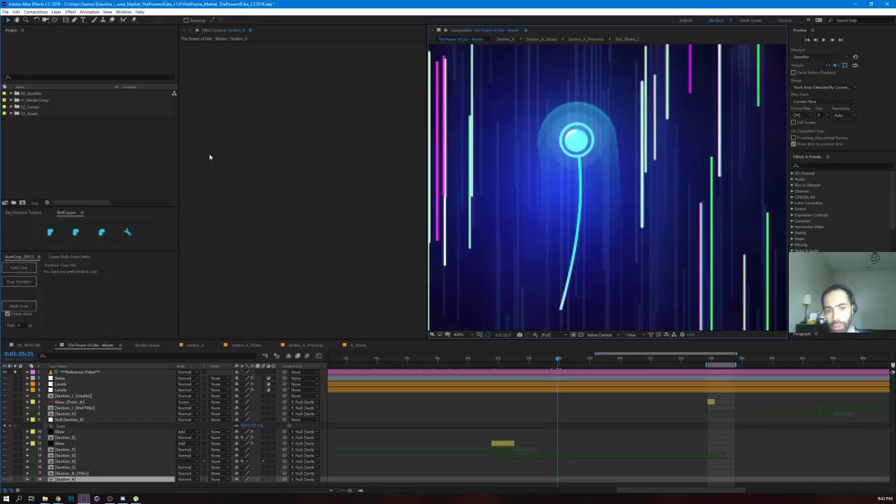
Step: Return to Section_A_Precomp, go to 0:00:06:17 and select the Rectangle_stroke shape around the ball
click(398, 413)
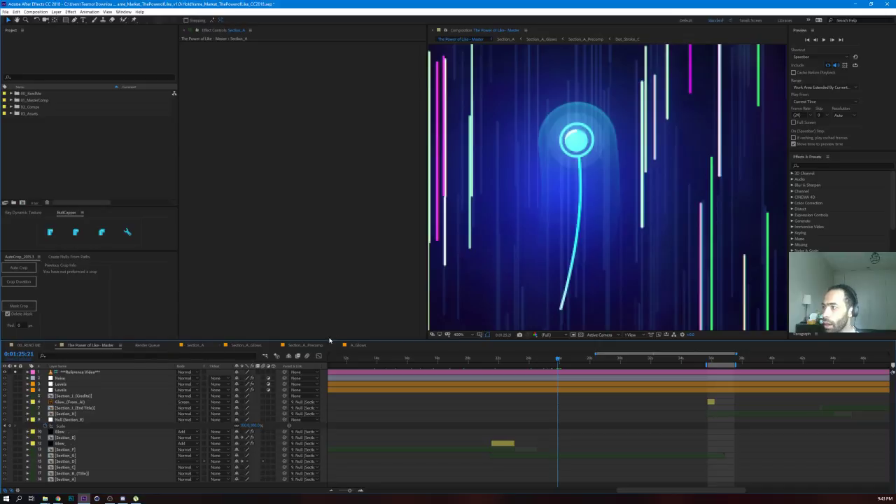
click(359, 345)
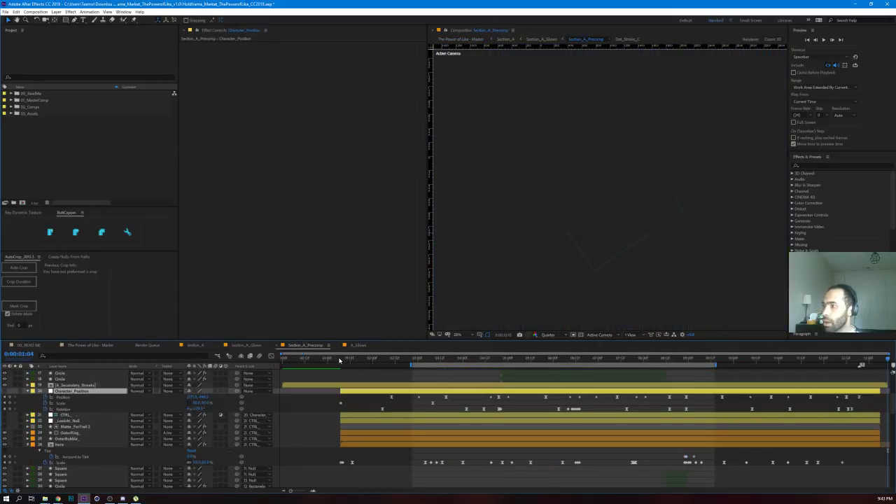
drag(357, 359, 585, 371)
scroll(489, 315, up, 4)
click(603, 216)
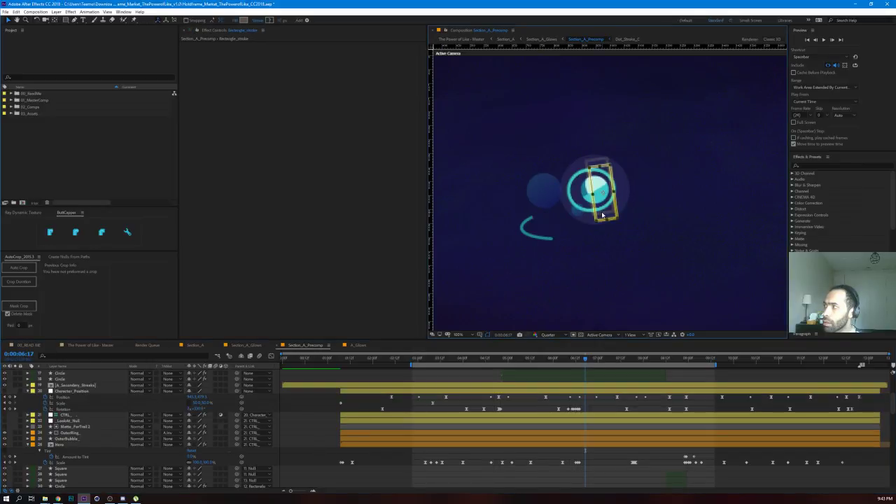
Step: Scrub through the ball's motion past eight seconds and examine the rotating square outline up close at 0:00:08:11
drag(435, 367, 679, 373)
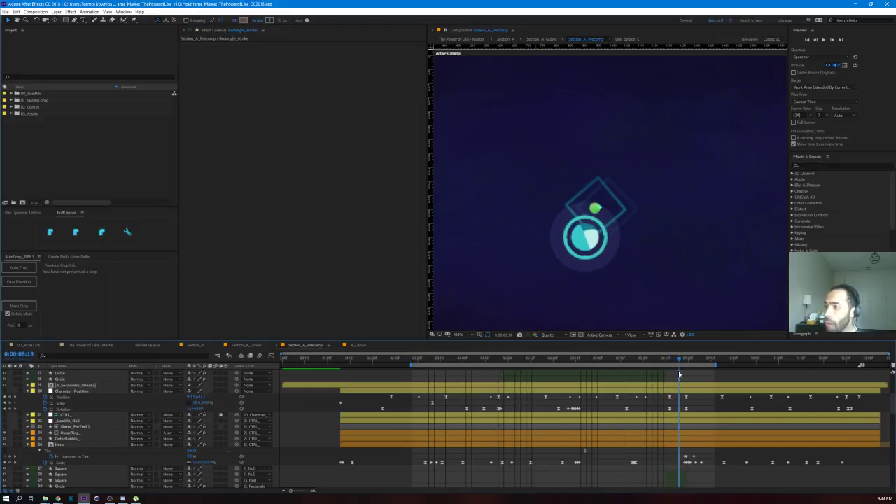
drag(679, 373, 665, 374)
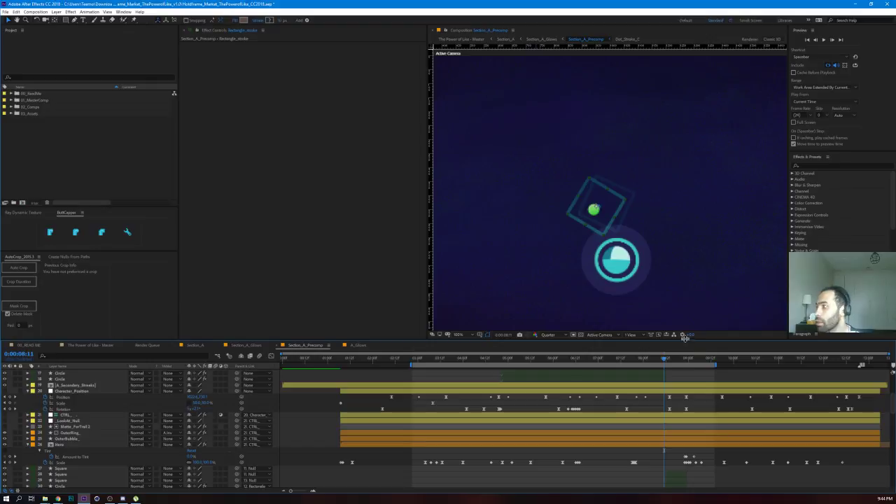
click(289, 451)
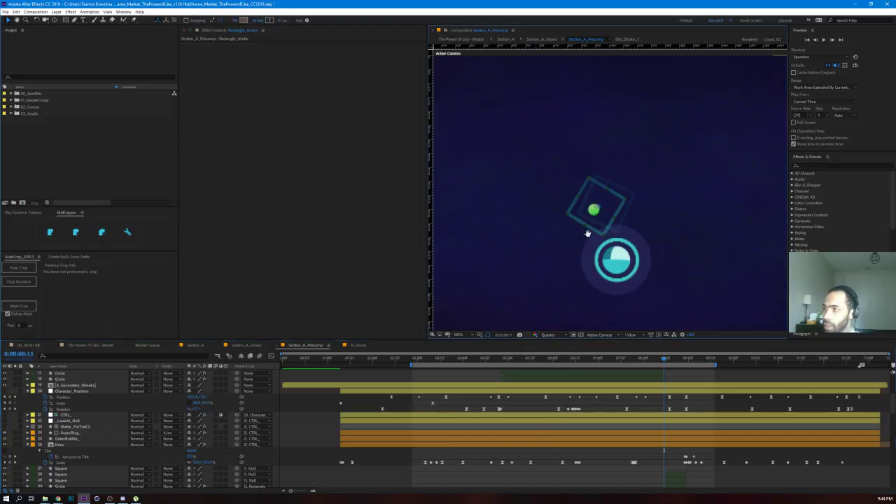
drag(587, 234, 528, 248)
mouse_move(664, 360)
mouse_down()
mouse_move(697, 366)
mouse_move(664, 365)
mouse_up()
scroll(540, 241, up, 4)
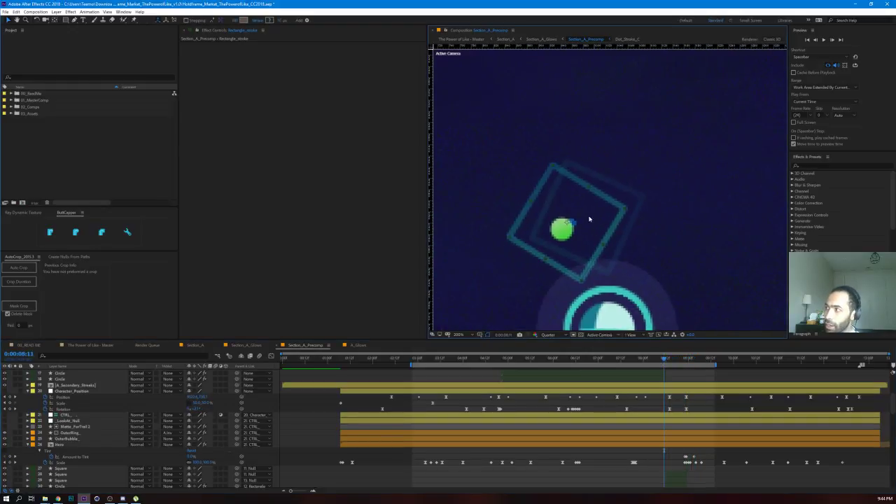
Step: Compare the yellow rectangle outline at 0:00:06:21 with the teal square outline at 0:00:08:13
drag(572, 360, 593, 360)
key(comma)
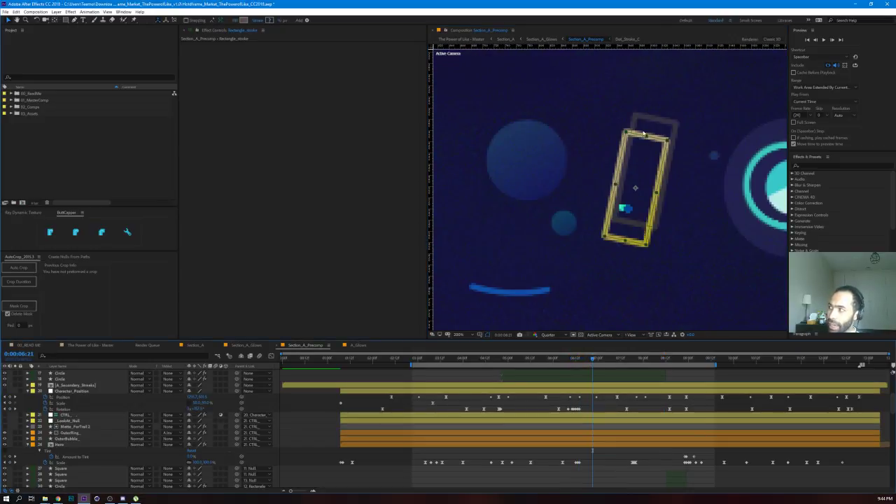
drag(649, 361, 670, 361)
scroll(672, 427, up, 3)
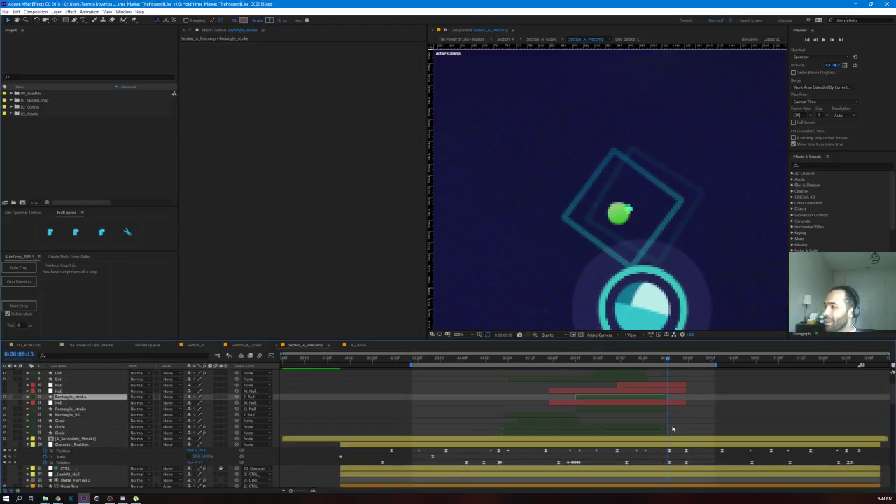
Step: Inspect the Square layers below the Hero layer by selecting them in turn and scrubbing forward to 0:00:08:23
scroll(672, 427, down, 5)
click(675, 403)
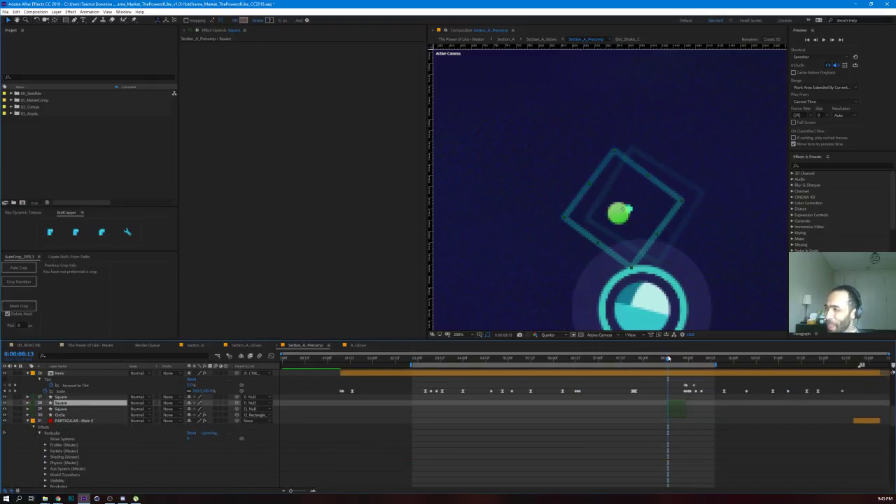
click(674, 358)
drag(674, 358, 688, 358)
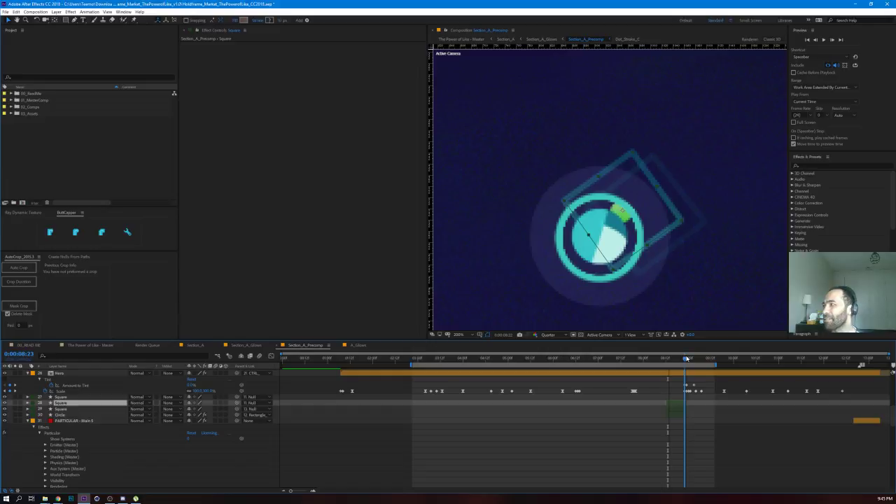
click(685, 398)
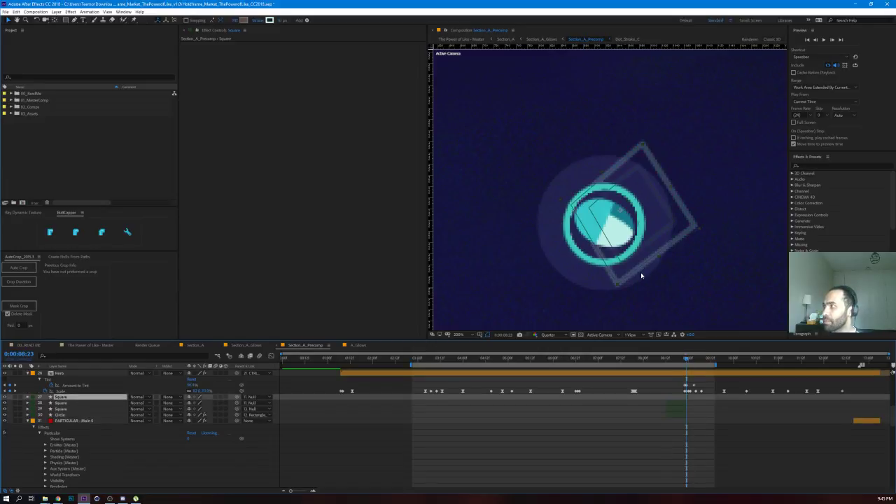
Step: Move to 0:00:09:00 and locate the Diamond_Hit layer behind the red diamond by checking A_Secondary_Streaks and Matte_ForTrail along the way
scroll(643, 276, up, 2)
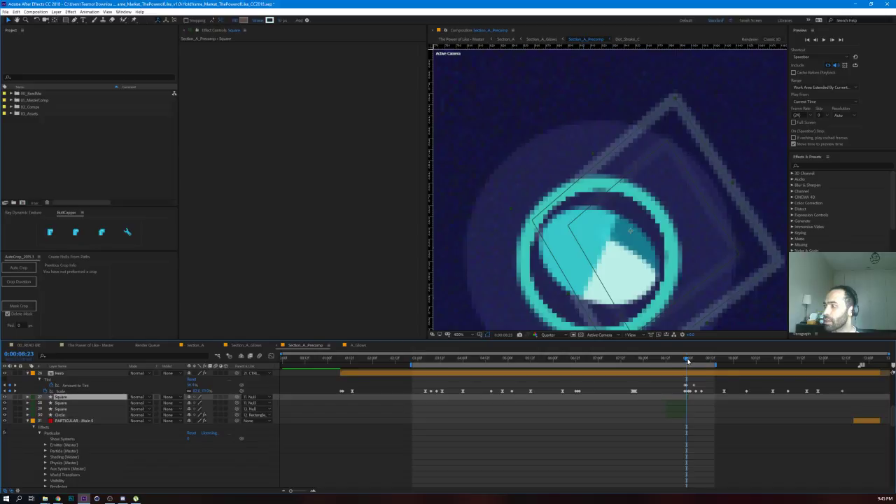
drag(687, 360, 689, 360)
click(729, 231)
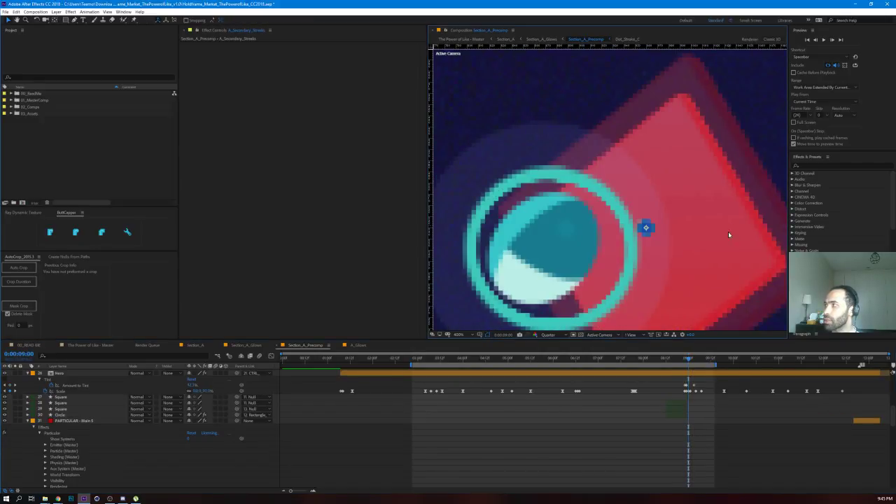
scroll(729, 444, down, 5)
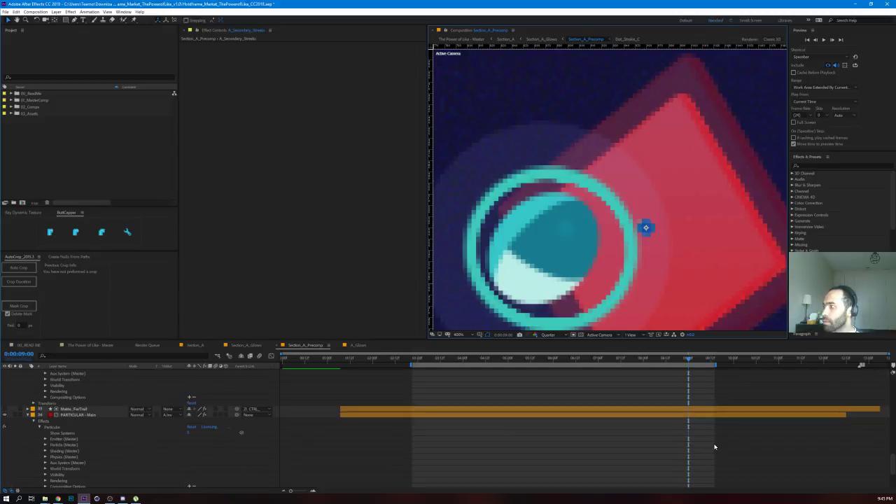
click(693, 407)
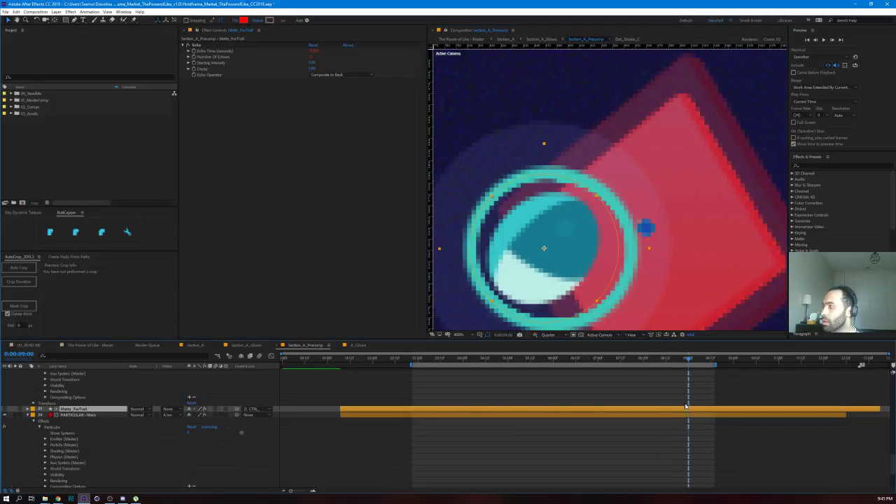
scroll(683, 439, down, 1)
scroll(683, 440, down, 3)
click(697, 451)
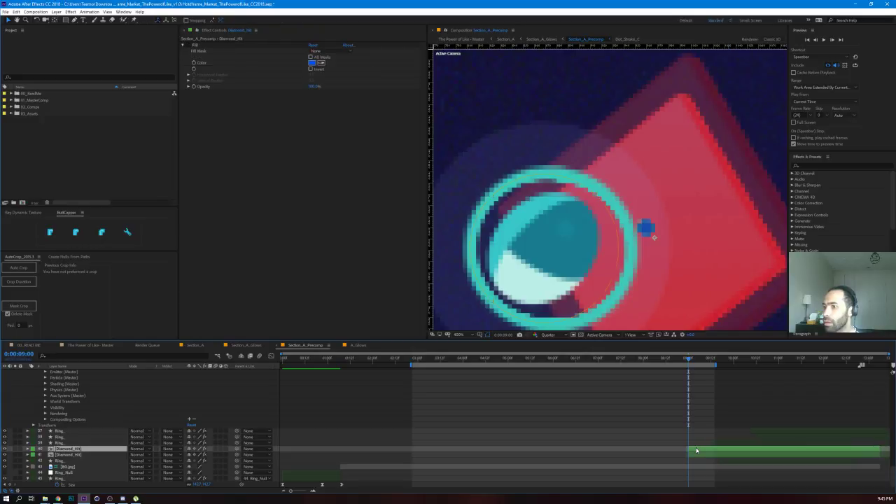
Step: Solo both Diamond_Hit layers and advance to 0:00:09:01 to view the red diamond's rotation in isolation
click(15, 454)
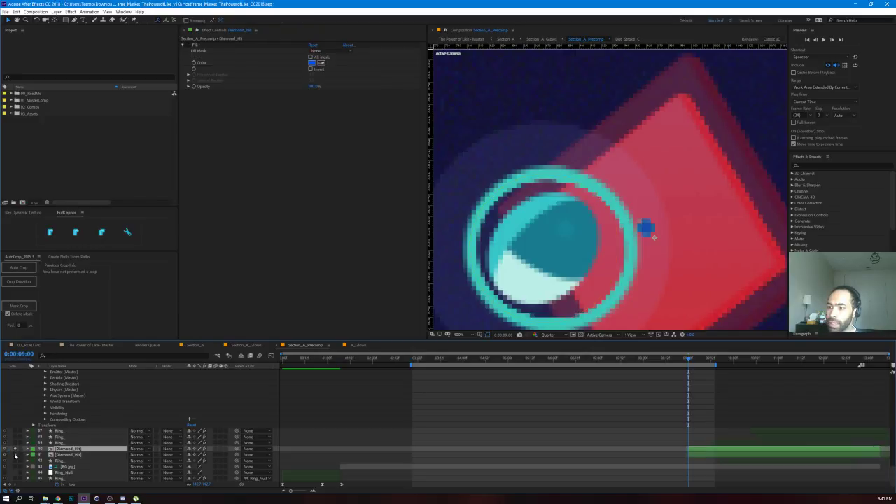
scroll(638, 226, down, 2)
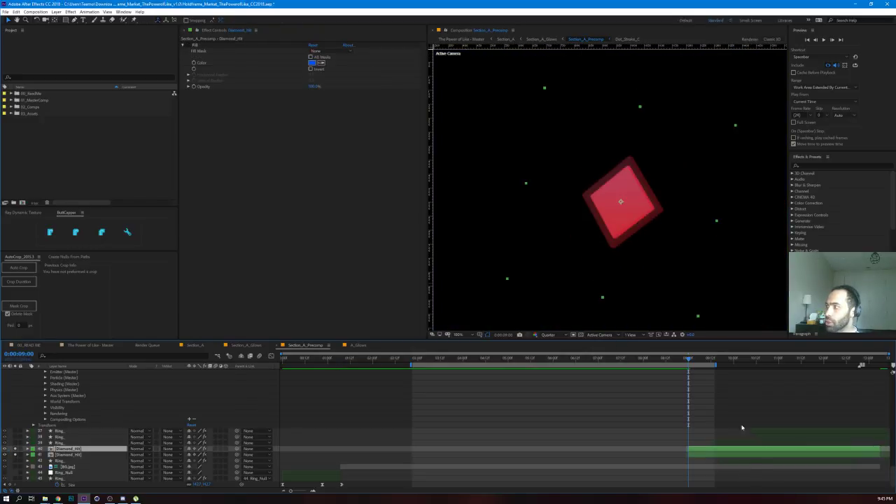
drag(688, 361, 690, 362)
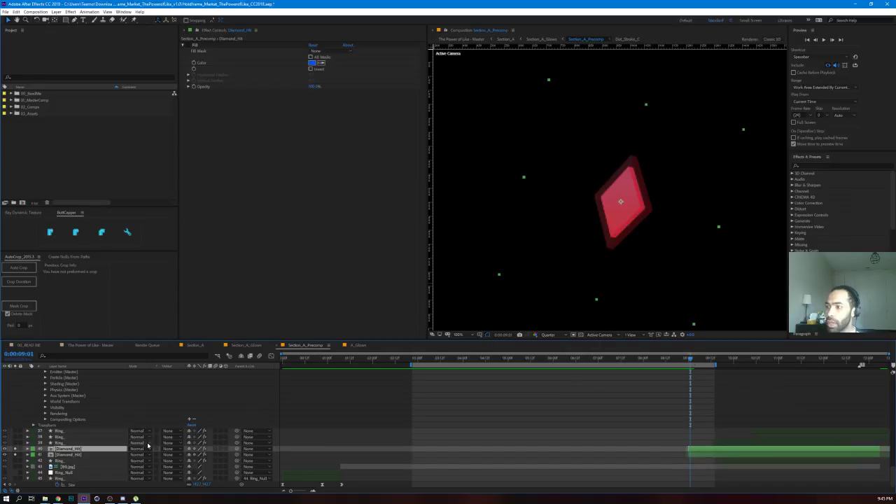
Step: Open the upper Diamond_Hit precomp and scrub through its rotating shape animation to 0:00:01:03
double_click(93, 448)
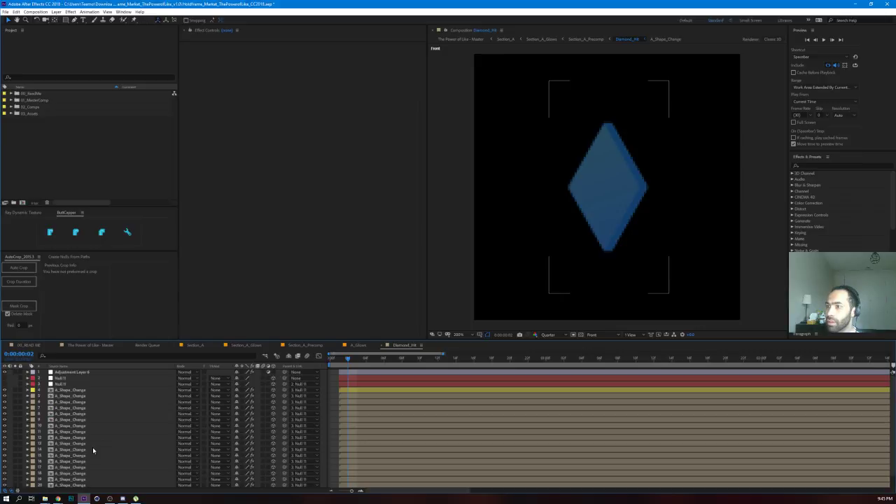
scroll(130, 441, down, 1)
scroll(131, 441, up, 1)
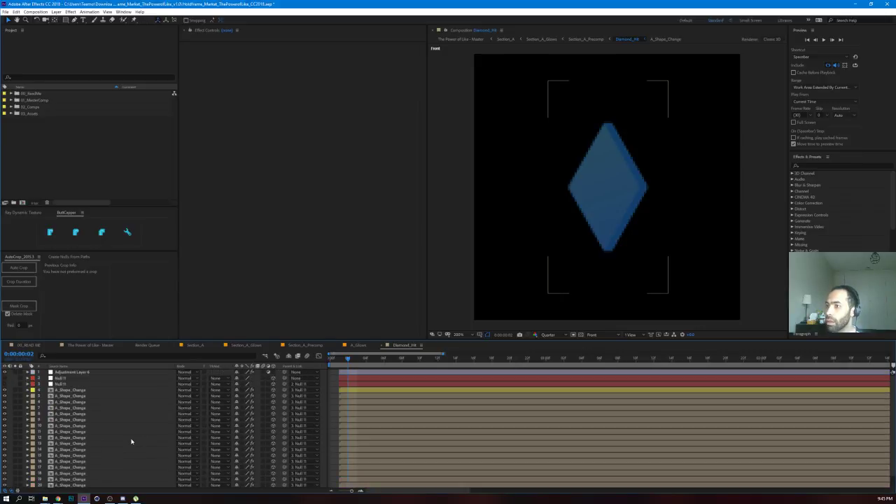
scroll(563, 238, down, 2)
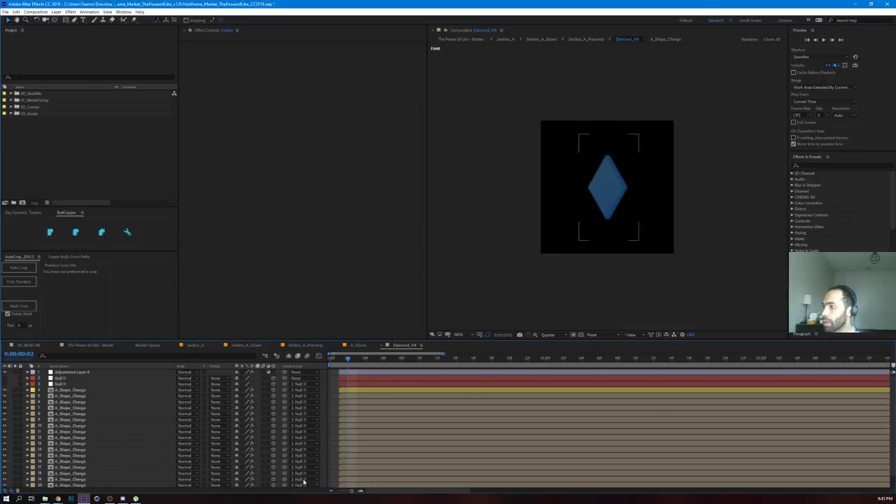
drag(351, 491, 348, 492)
drag(338, 359, 442, 387)
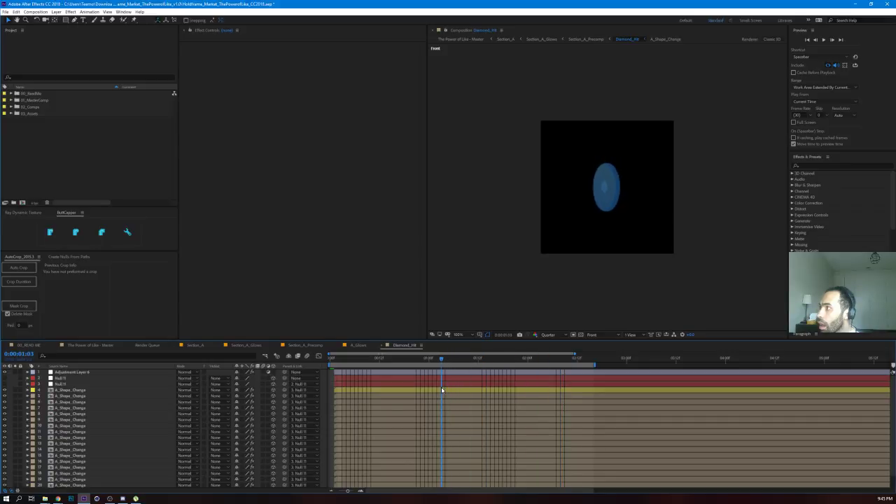
Step: Solo A_Shape_Change layer 22, open its precomp and scrub the shape's transformation through to 0:00:02:12
scroll(147, 441, down, 1)
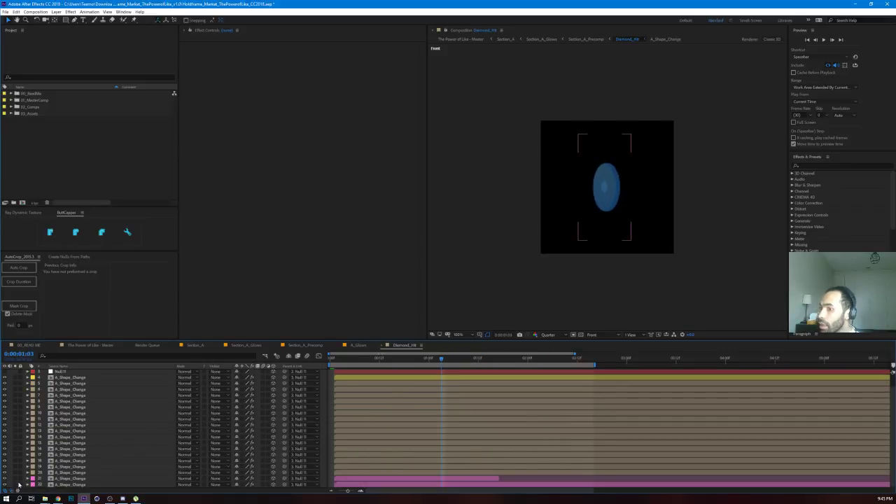
click(15, 485)
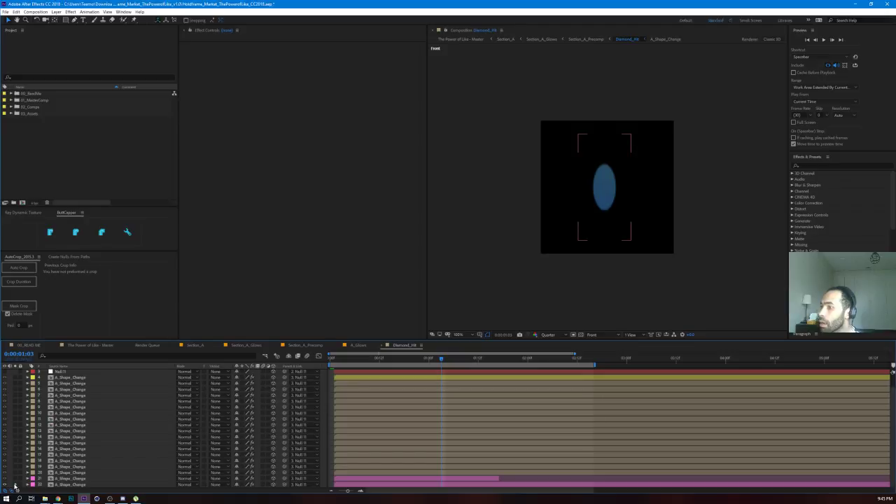
double_click(198, 485)
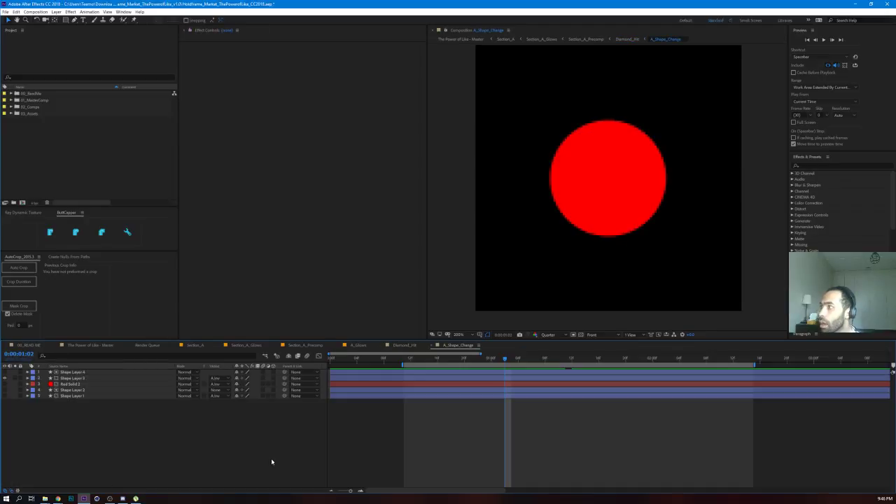
scroll(584, 220, down, 2)
scroll(556, 272, up, 1)
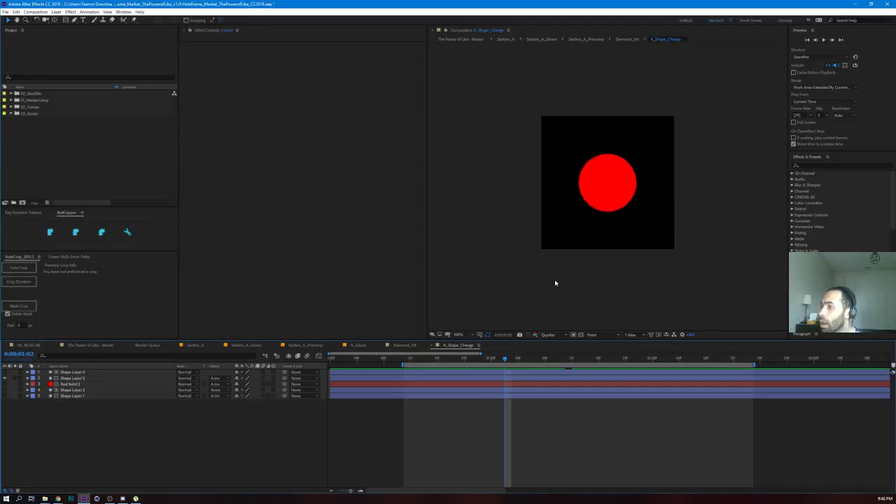
drag(411, 359, 737, 359)
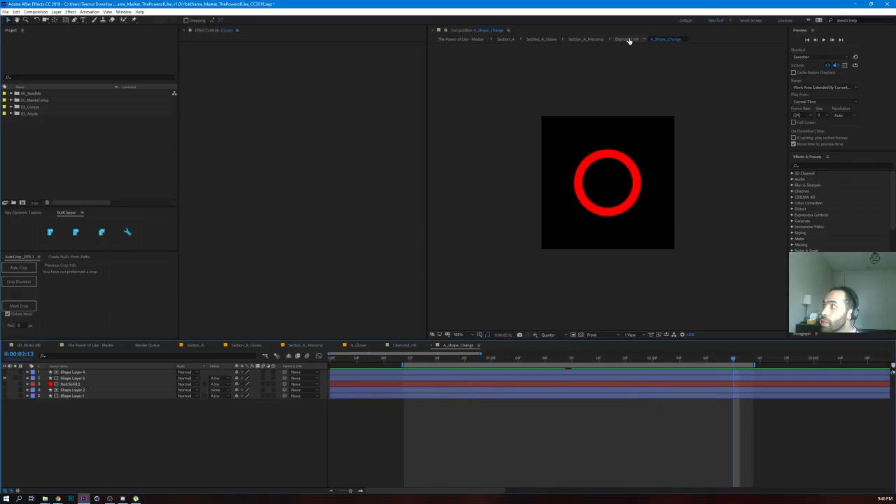
Step: Return to Diamond_Hit, solo all the A_Shape_Change copies and scrub back to 0:00:01:20 to view the stacked thickness
click(634, 39)
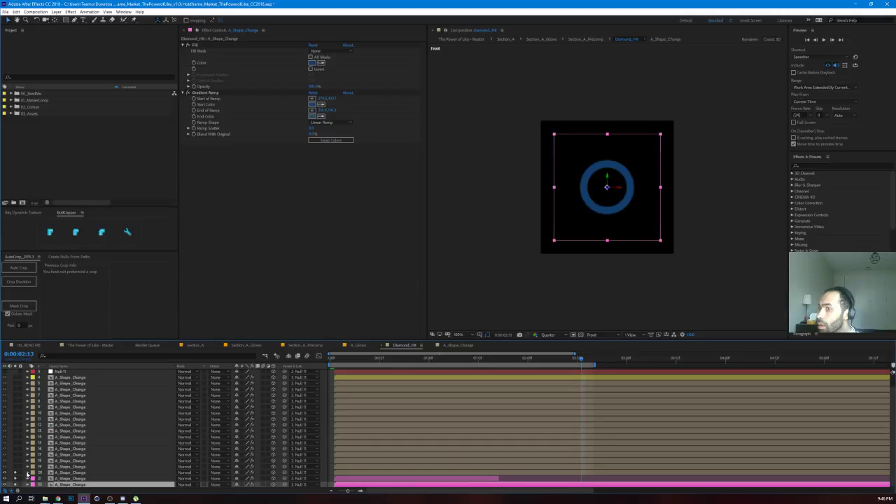
click(67, 473)
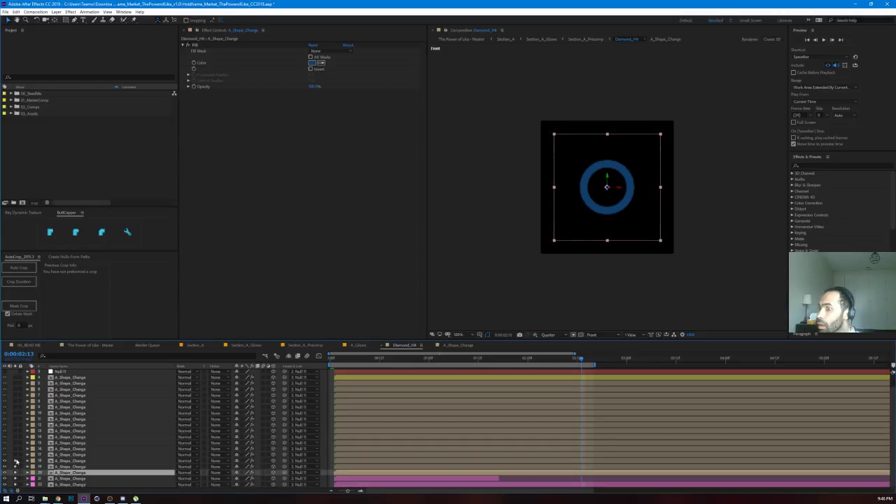
drag(15, 449, 17, 437)
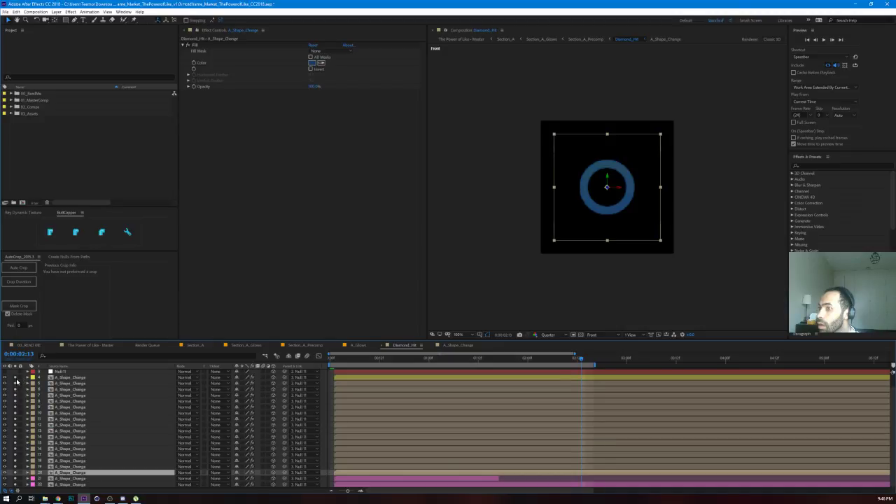
drag(580, 360, 511, 368)
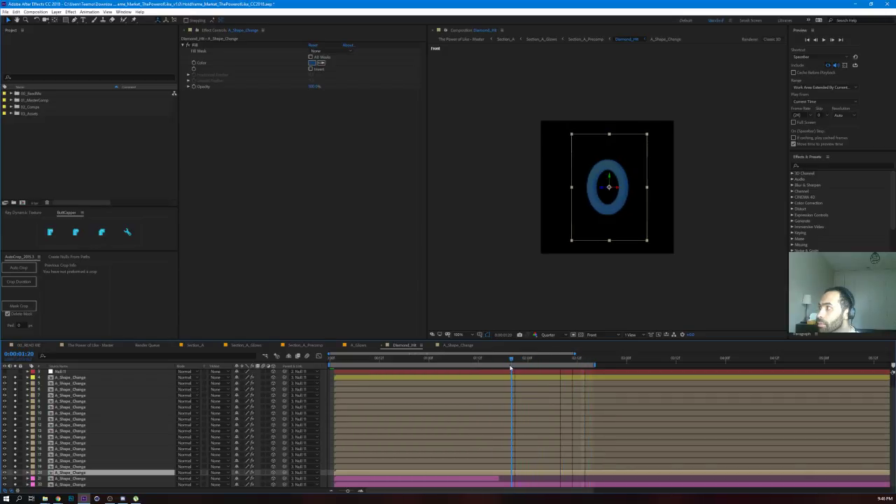
Step: Unsolo A_Shape_Change layers 4 to 14 and examine the depth offset by checking layer 20's Position and selecting the copies above it
drag(15, 379, 15, 446)
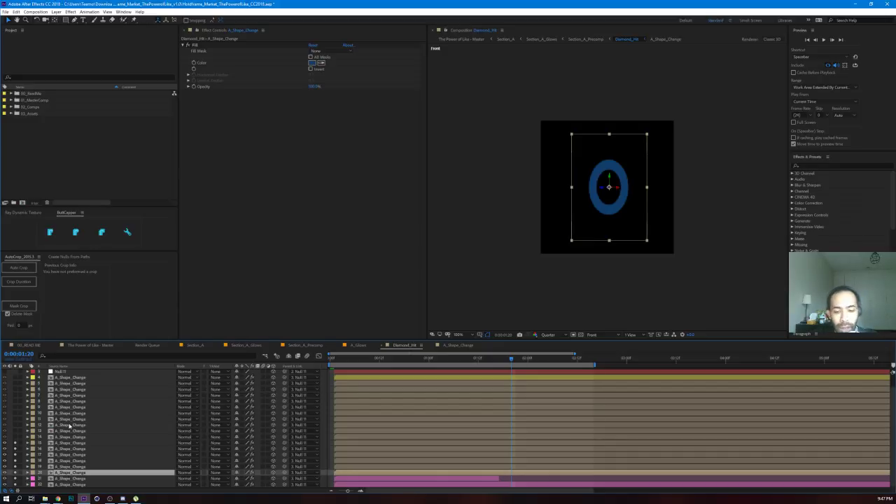
key(p)
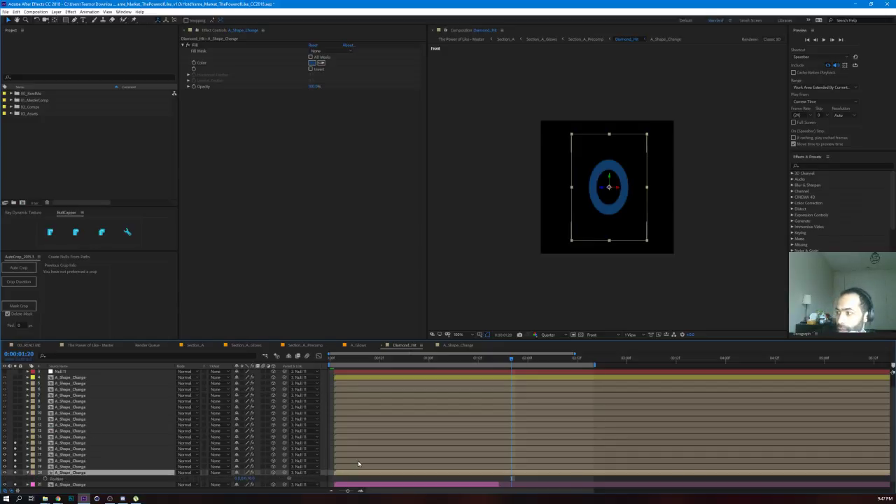
key(p)
click(64, 462)
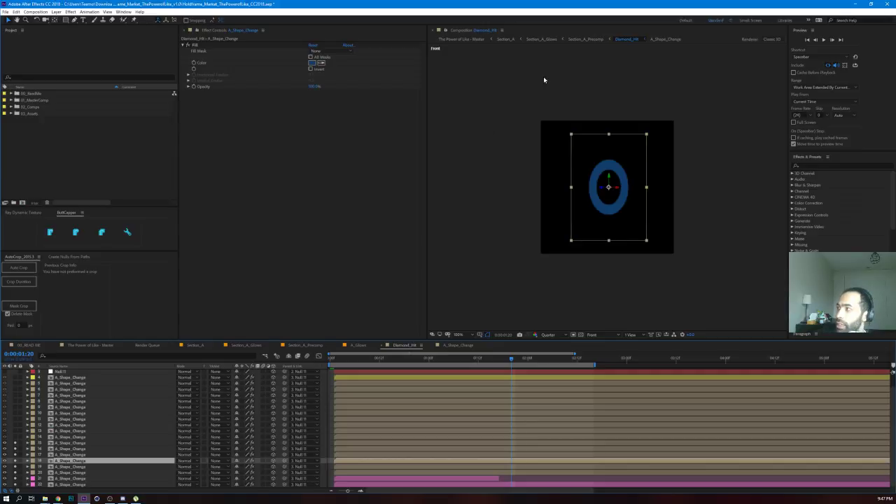
click(71, 456)
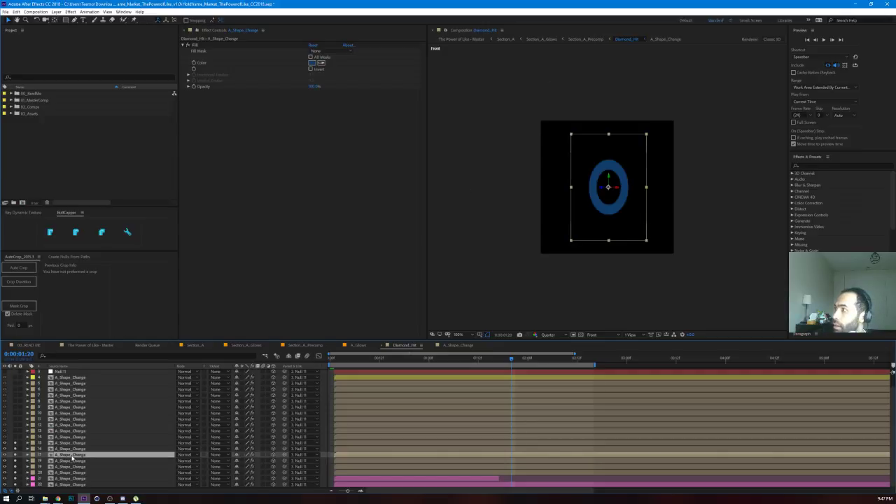
click(73, 449)
click(74, 443)
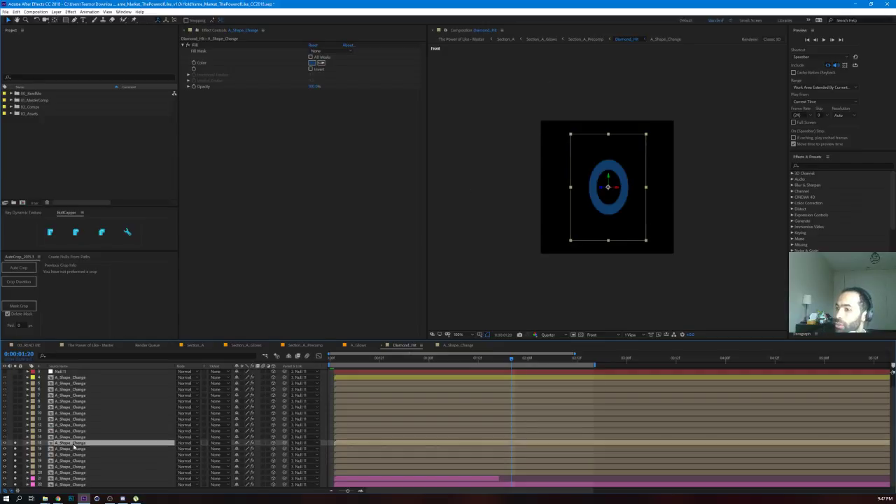
click(73, 438)
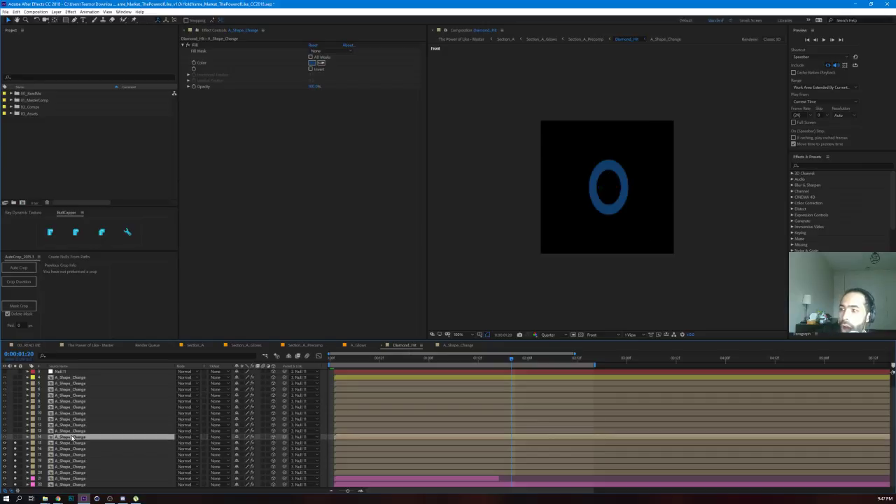
Step: Solo the upper A_Shape_Change copies again and compare the effects on yellow layer 4 and pink layer 21
drag(17, 439, 16, 384)
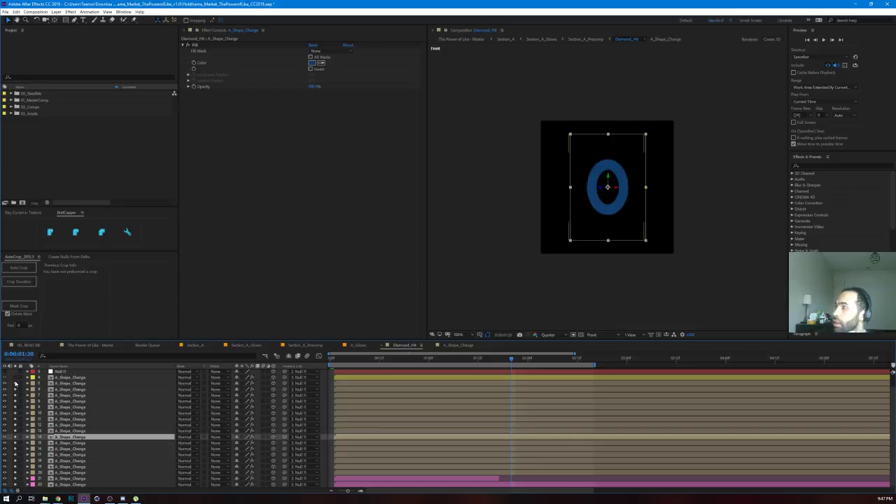
click(73, 373)
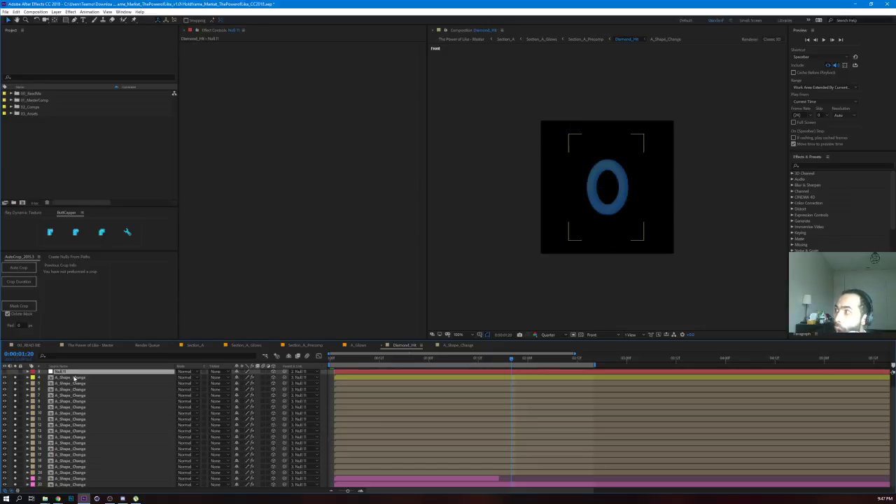
click(74, 378)
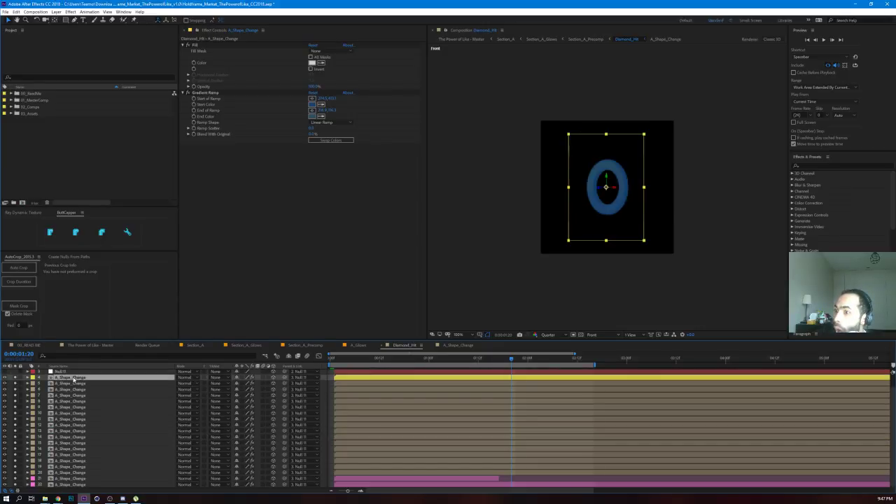
click(89, 479)
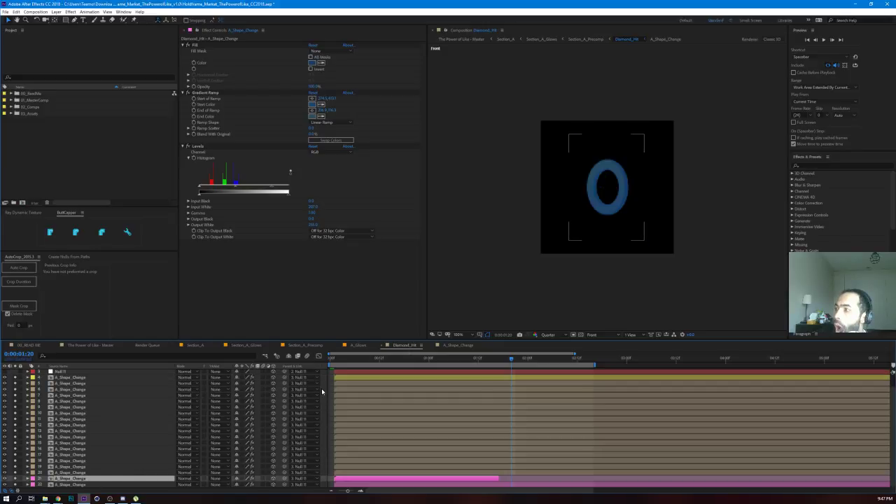
click(543, 230)
key(period)
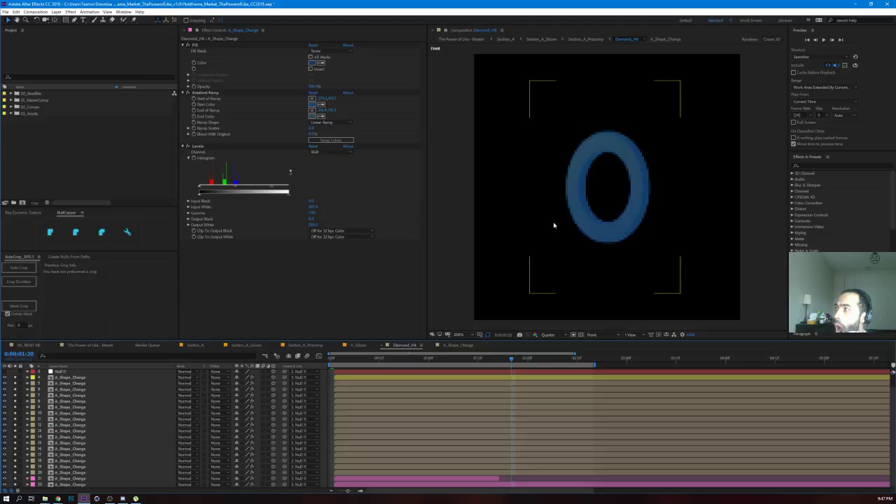
Step: Scrub back to 0:00:01:17, look inside the yellow A_Shape_Change precomp and return to Diamond_Hit
mouse_move(510, 362)
mouse_down()
mouse_move(343, 358)
mouse_move(512, 355)
mouse_move(500, 353)
mouse_up()
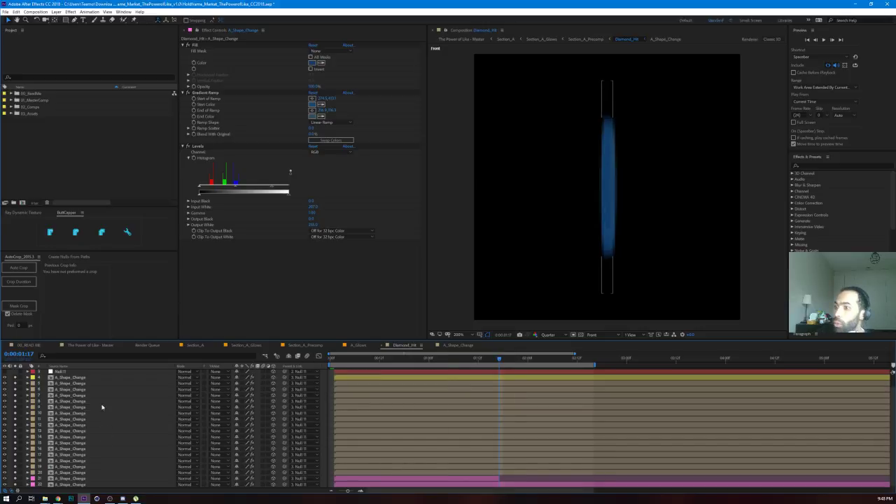
double_click(89, 380)
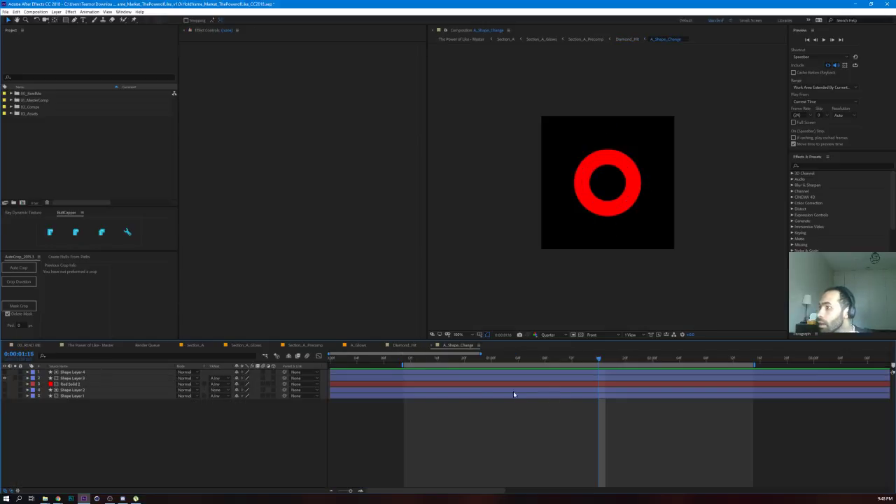
click(634, 39)
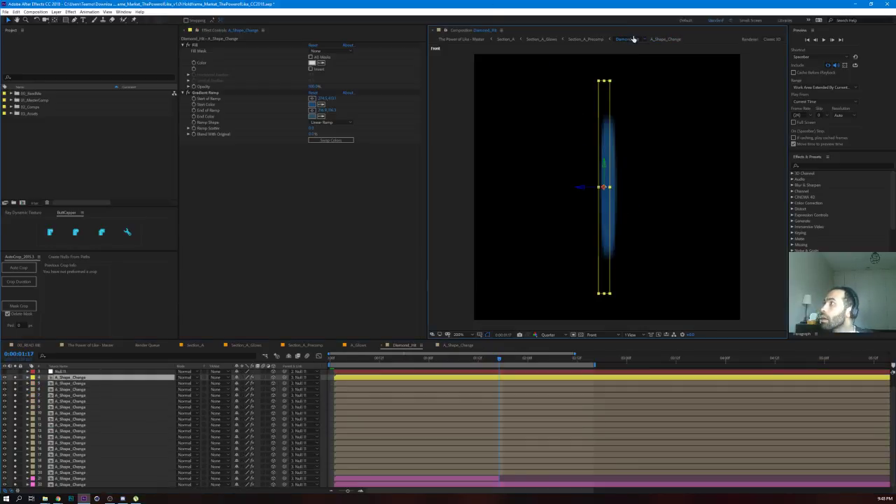
Step: Reveal every keyframed property in Diamond_Hit and scrub from the start to 0:00:02:07 to view the layer 3 null's Y Rotation
click(500, 391)
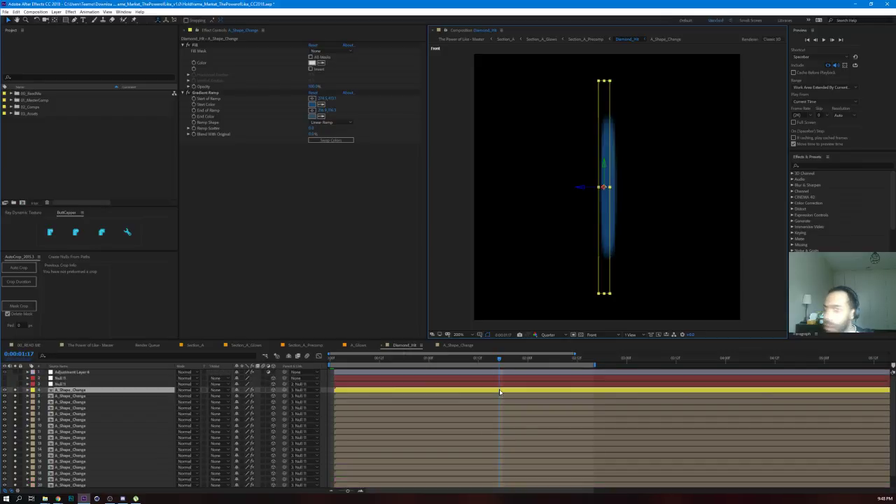
key(ctrl+a)
key(u)
key(F2)
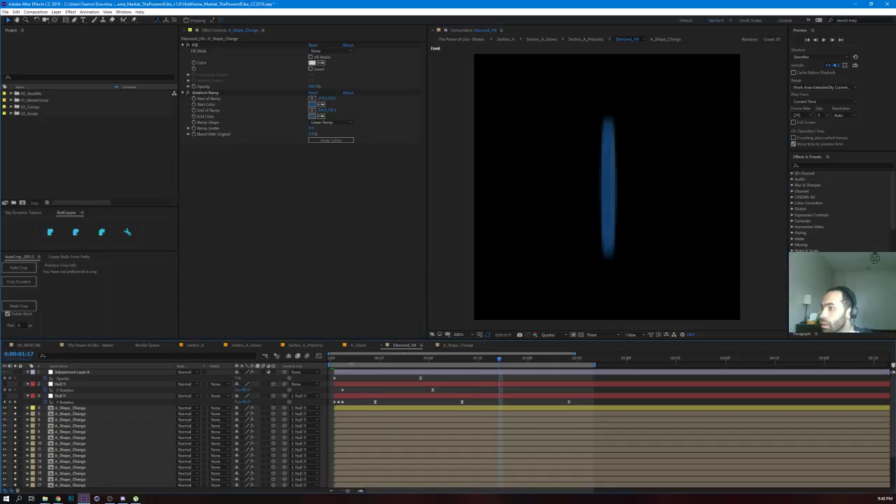
click(142, 396)
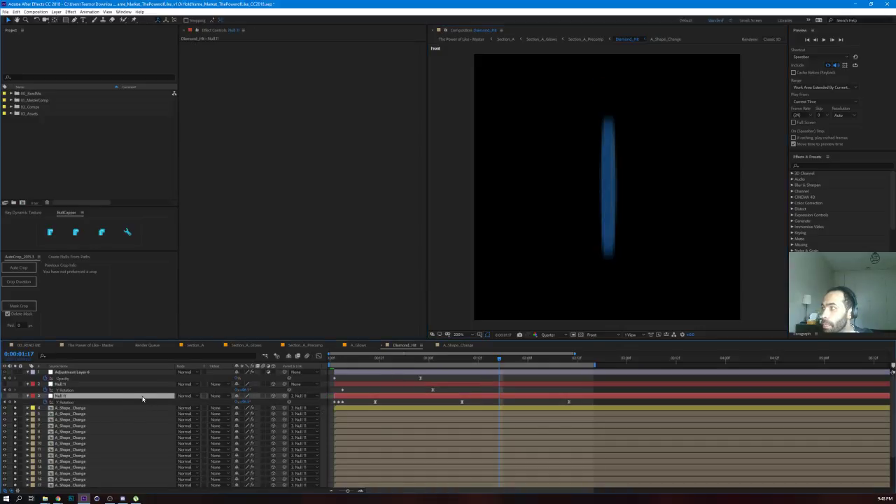
drag(333, 362, 339, 362)
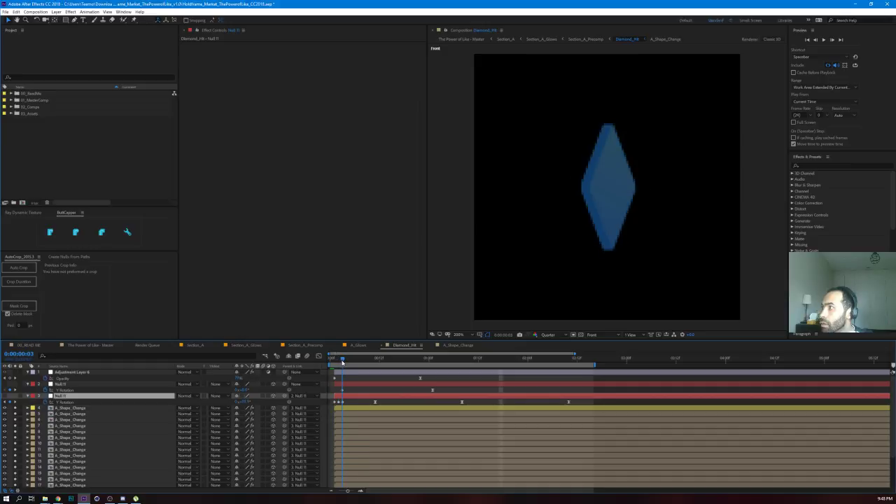
drag(338, 363, 558, 374)
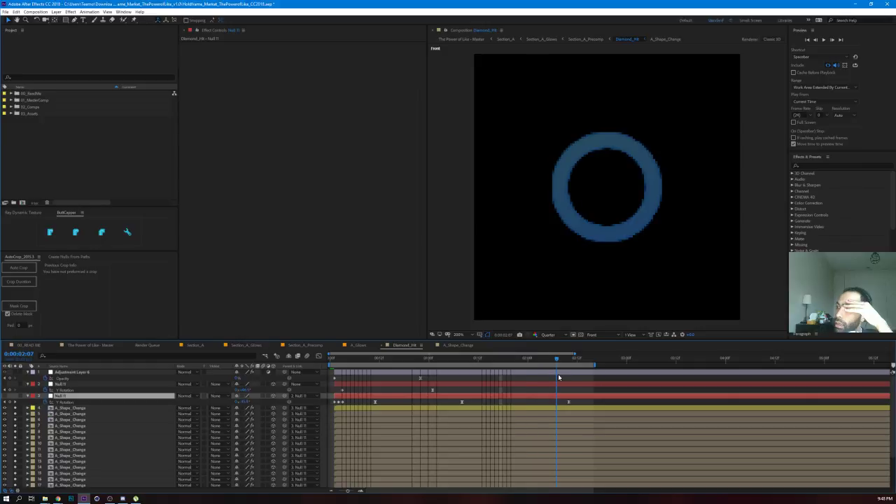
Step: Inspect Adjustment Layer 6's Hue/Saturation effect and unsolo all the A_Shape_Change copies in Diamond_Hit
click(470, 384)
scroll(547, 293, down, 2)
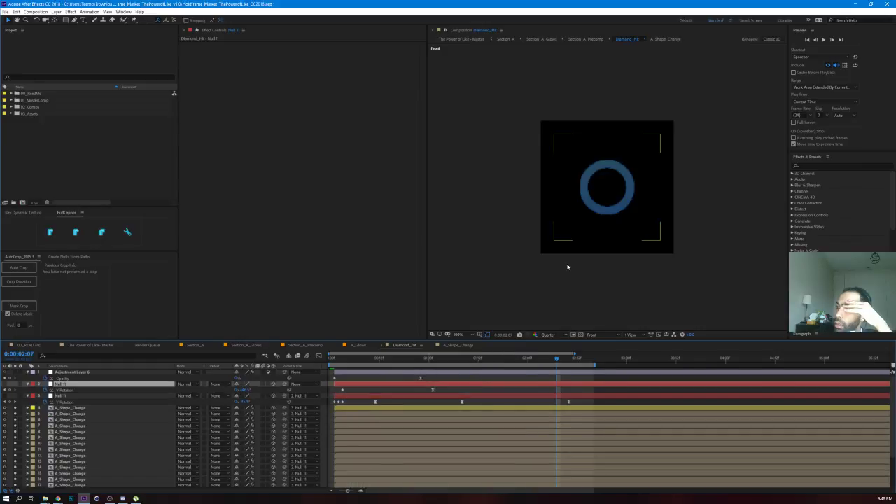
key(apostrophe)
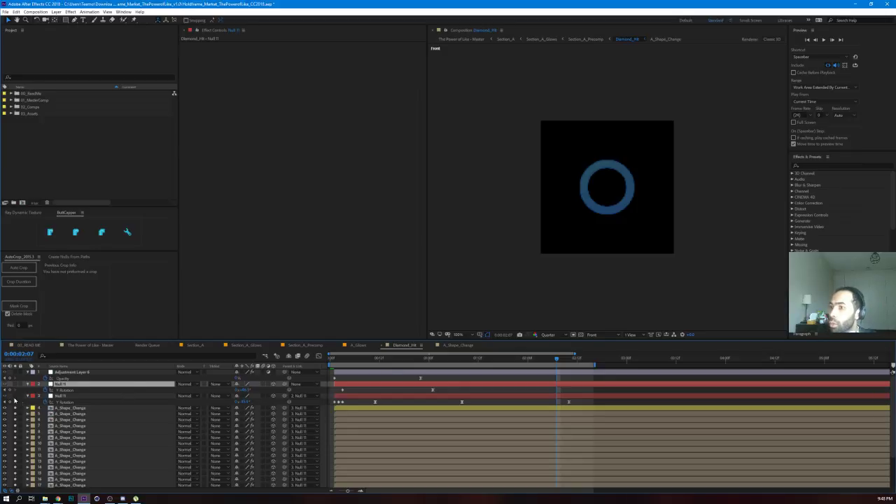
click(79, 372)
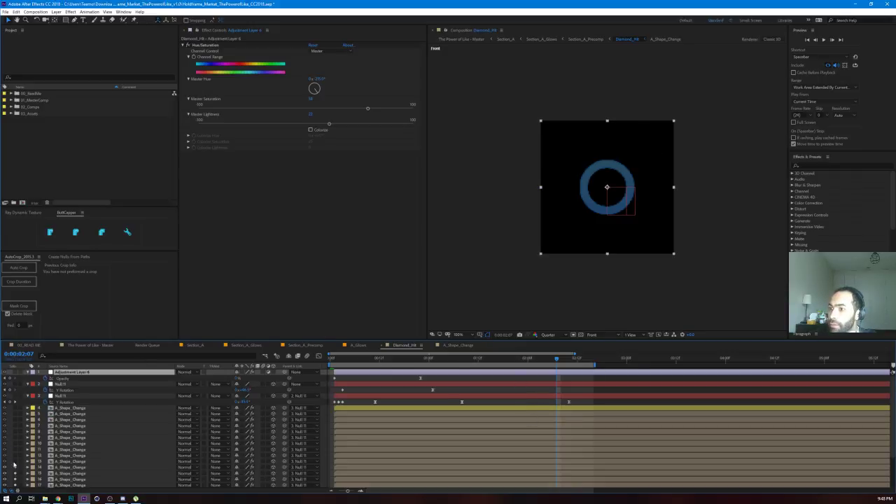
scroll(17, 496, down, 3)
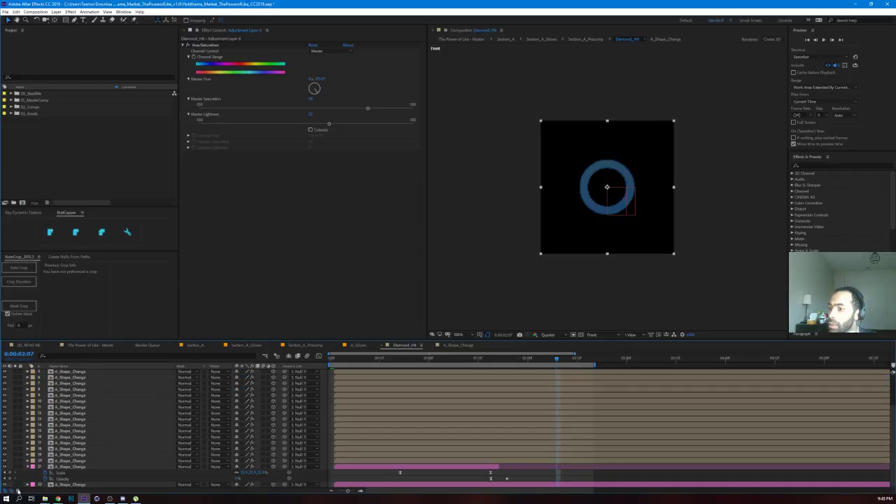
scroll(424, 452, up, 4)
Step: Compare the two nulls' Y Rotation keyframes and preview the layer 3 null's spin from around 0:00:01:08
click(500, 390)
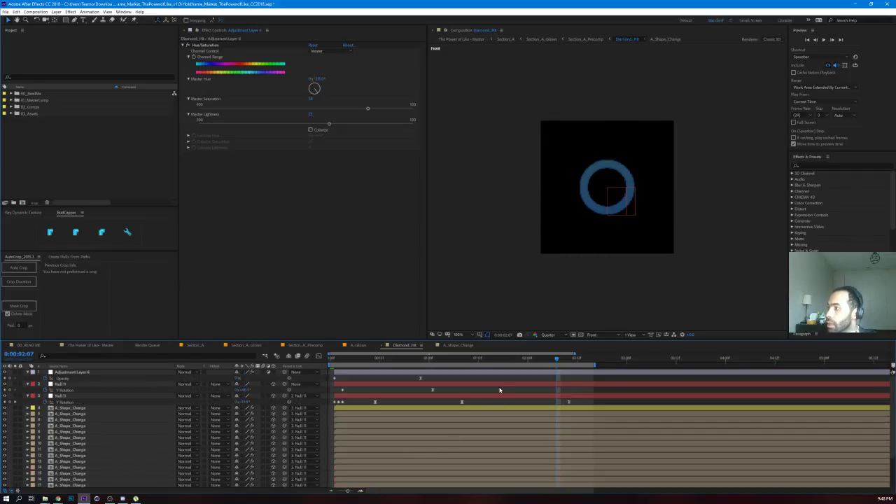
click(498, 383)
click(497, 394)
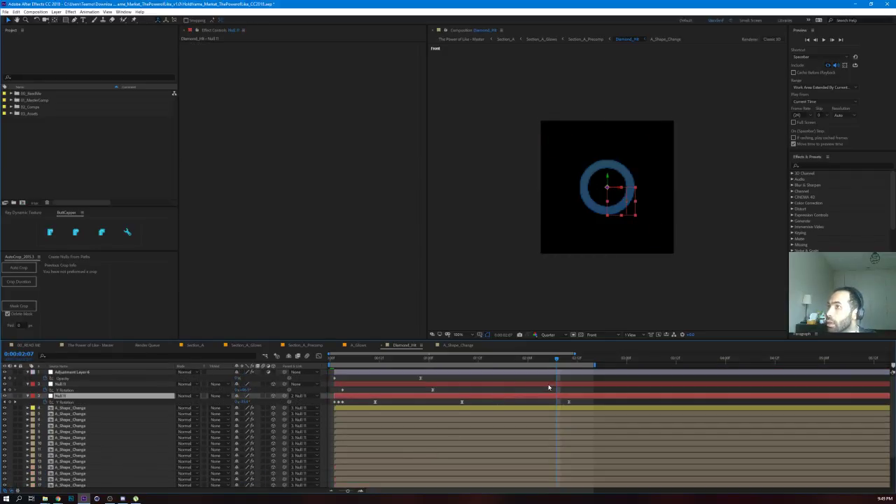
drag(557, 360, 503, 372)
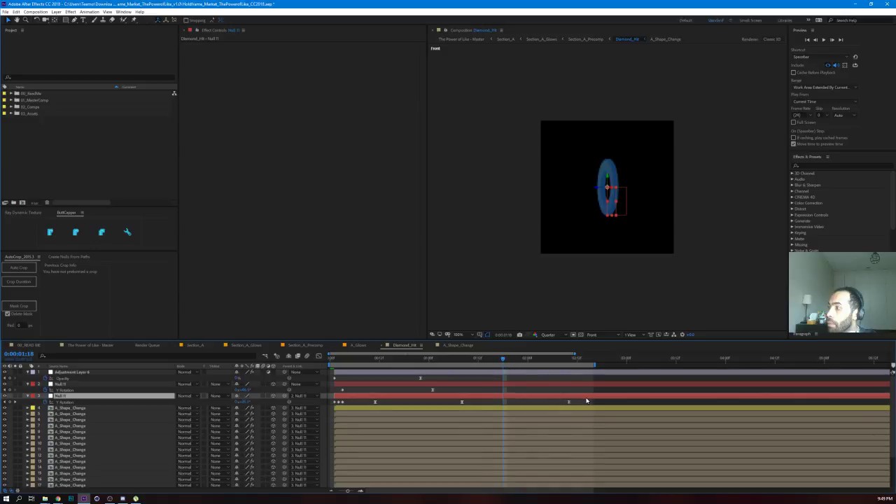
click(319, 357)
click(320, 357)
click(462, 358)
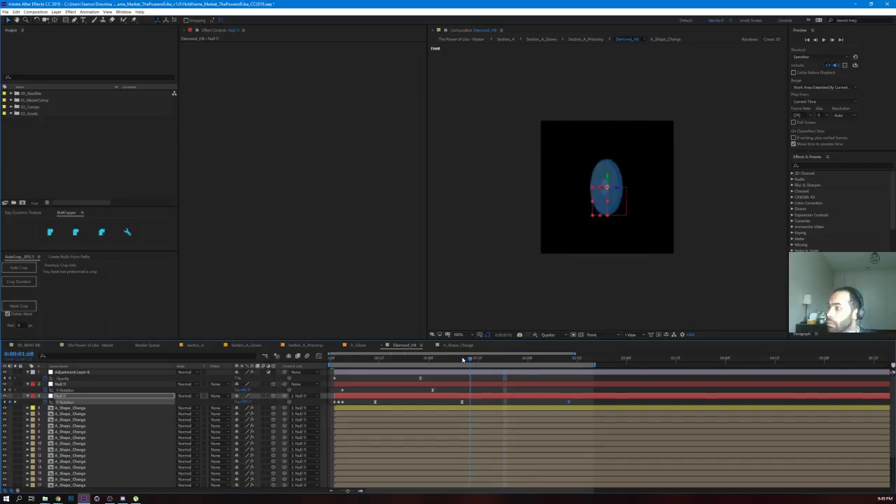
key(space)
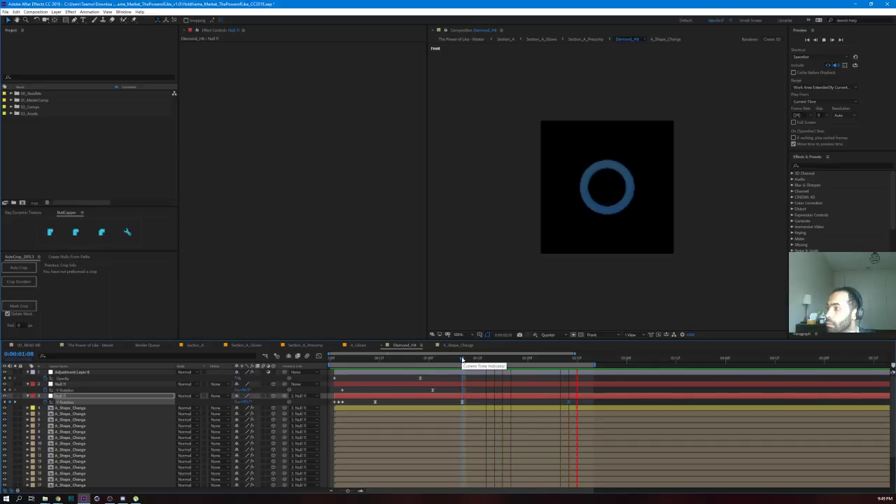
Step: Preview Diamond_Hit from its first frame and scrub to 0:00:00:07, where the shape is a rounded diamond
drag(461, 357, 322, 369)
key(space)
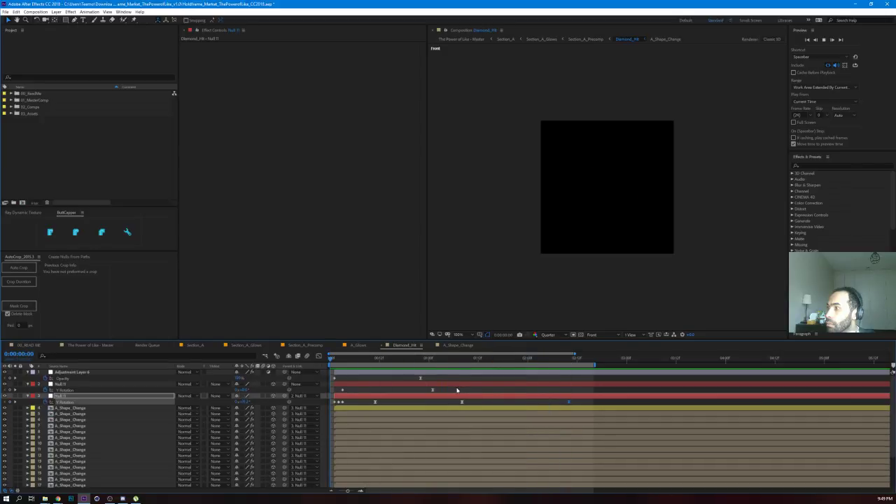
key(space)
drag(336, 363, 358, 360)
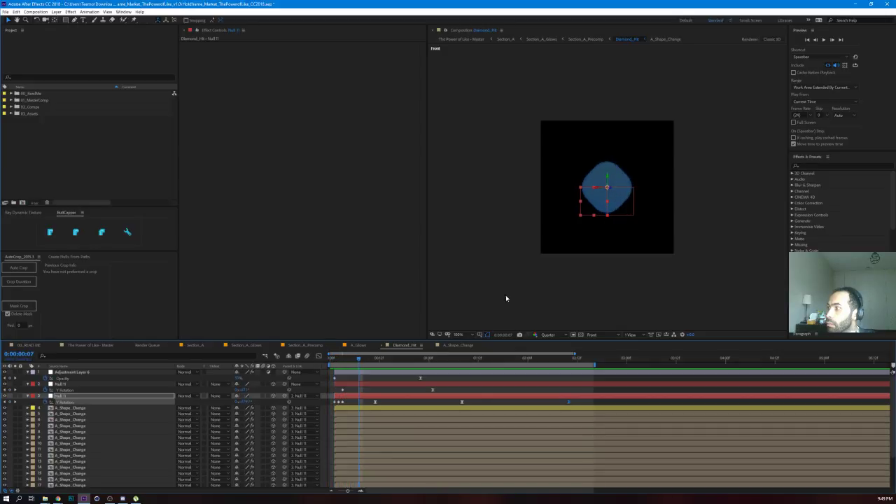
Step: Switch the composition to Custom View 1 and orbit around the shape to inspect its stacked depth
click(598, 334)
click(599, 342)
click(599, 334)
click(606, 399)
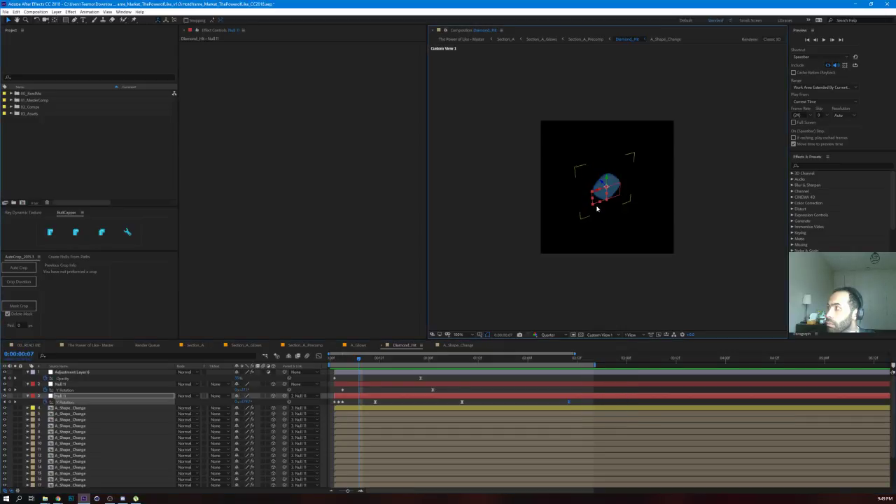
scroll(594, 210, up, 3)
scroll(592, 206, down, 4)
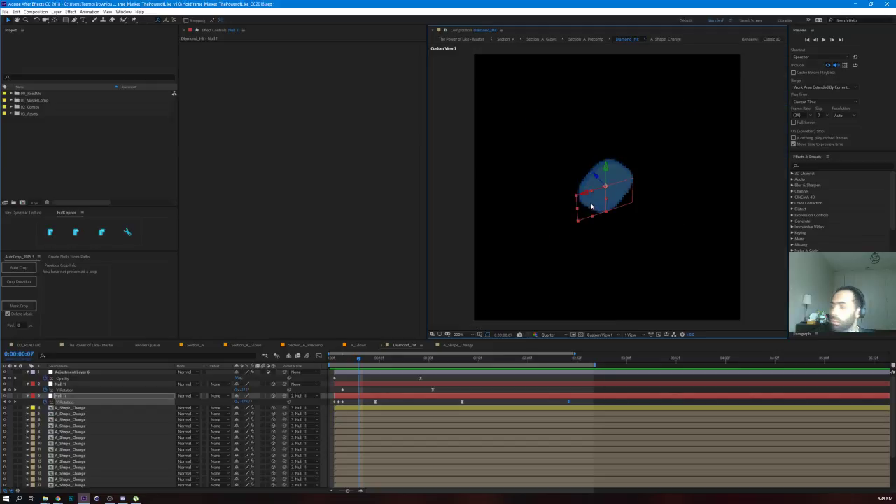
drag(581, 201, 489, 208)
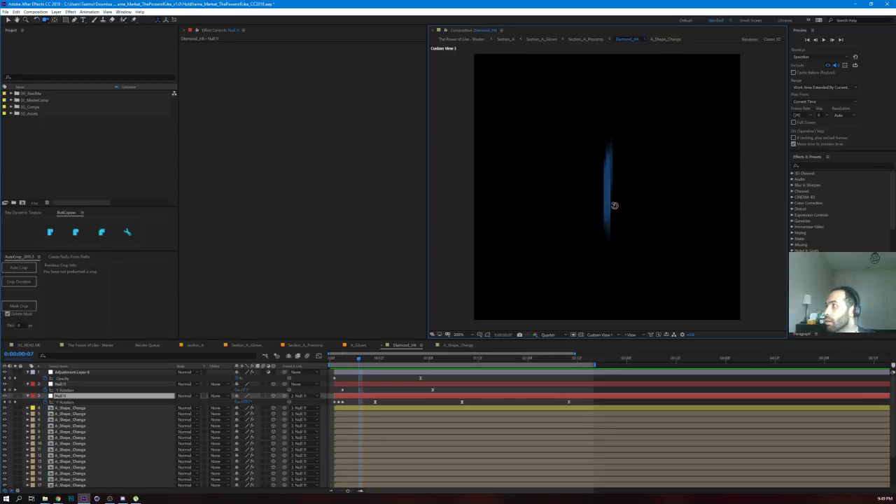
drag(621, 205, 546, 203)
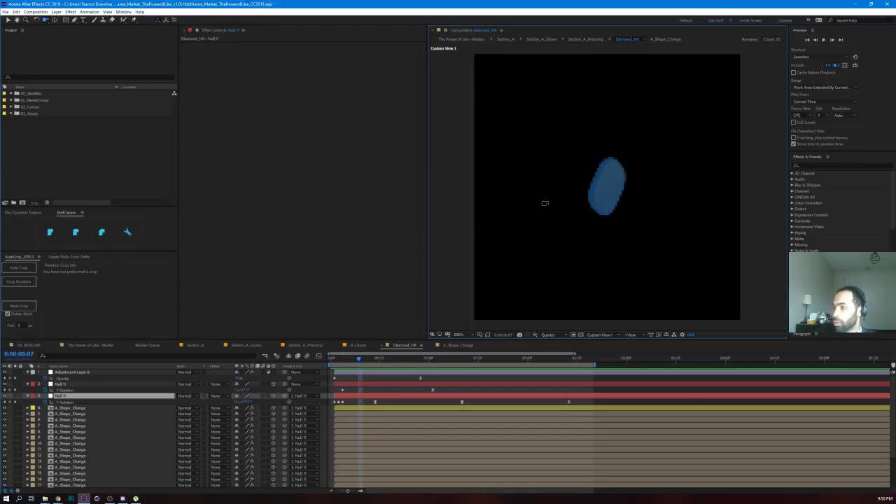
Step: Set the preview resolution to Full and orbit around the shape at 400% zoom to examine its thick edge
click(553, 335)
click(560, 349)
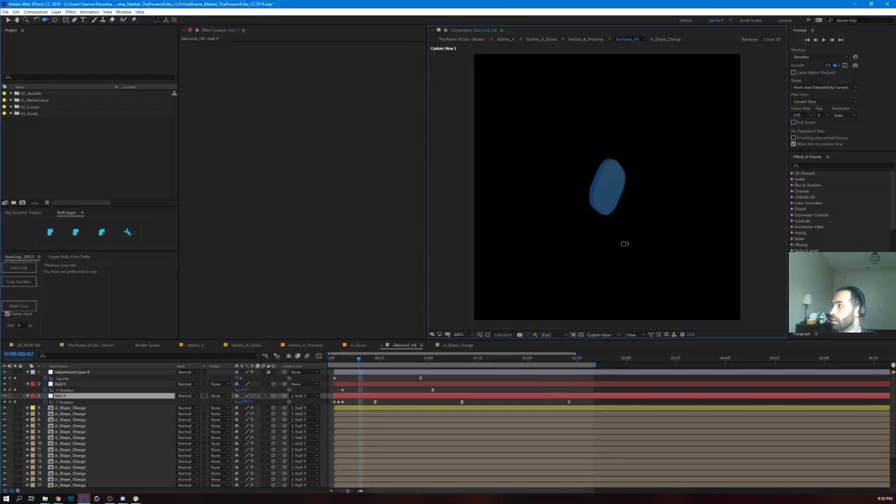
key(period)
drag(592, 253, 573, 144)
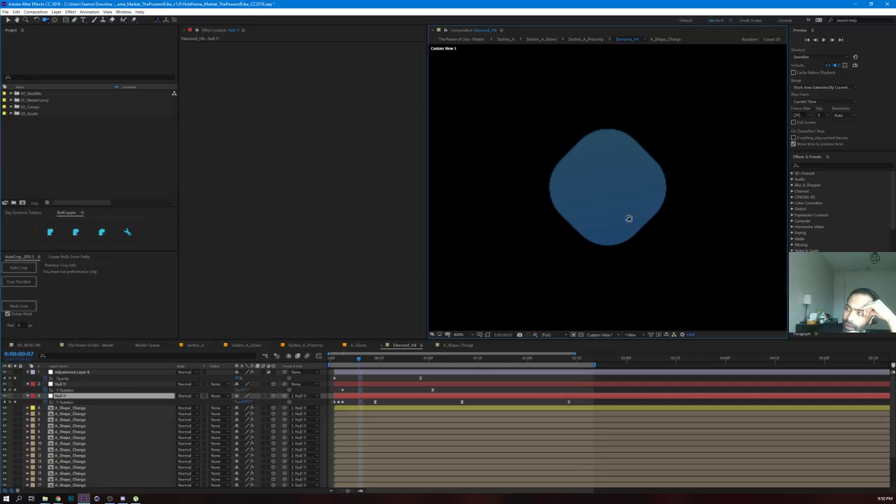
drag(675, 170, 519, 254)
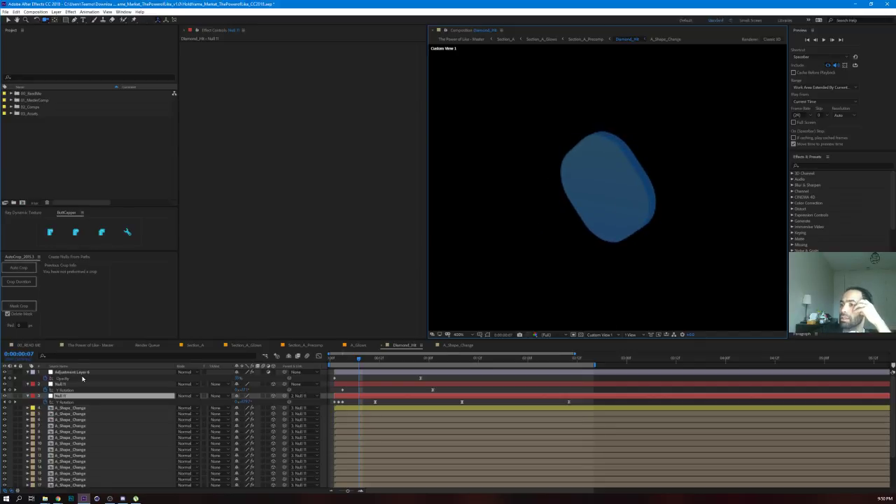
Step: Hide A_Shape_Change layers 7 to 20 to compare the shape without its middle copies, and make them visible again
click(70, 426)
scroll(101, 441, down, 3)
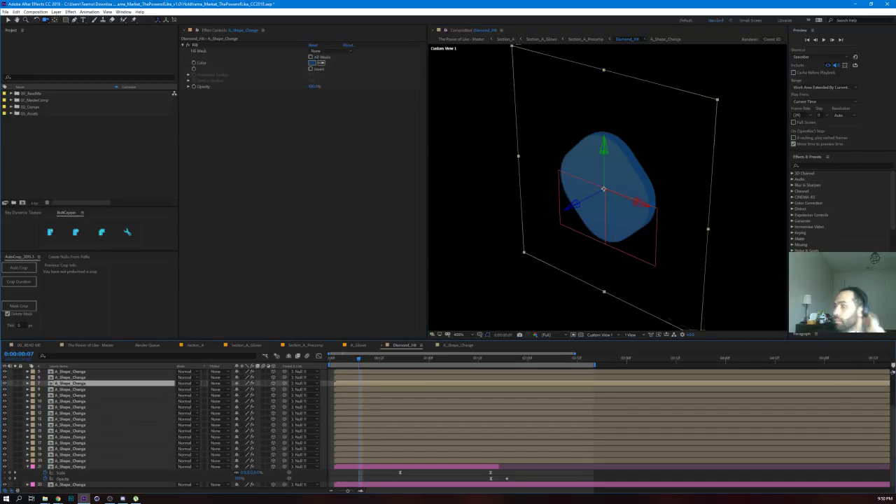
click(4, 384)
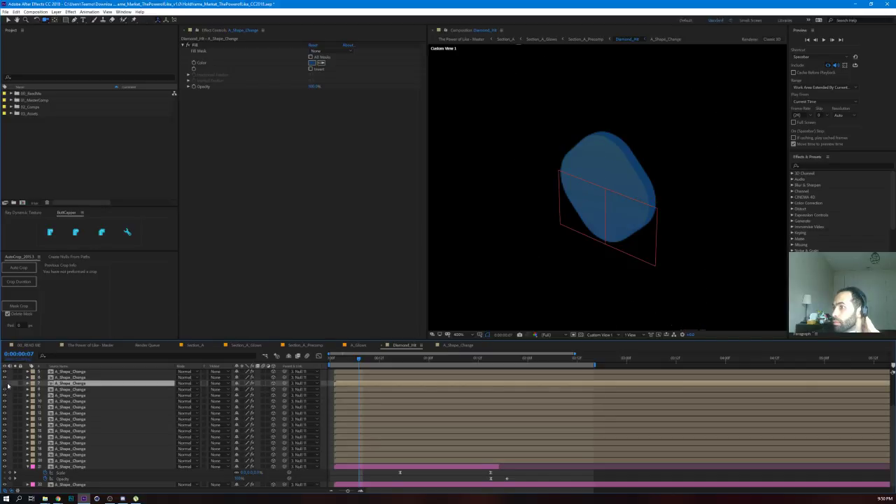
drag(4, 390, 8, 474)
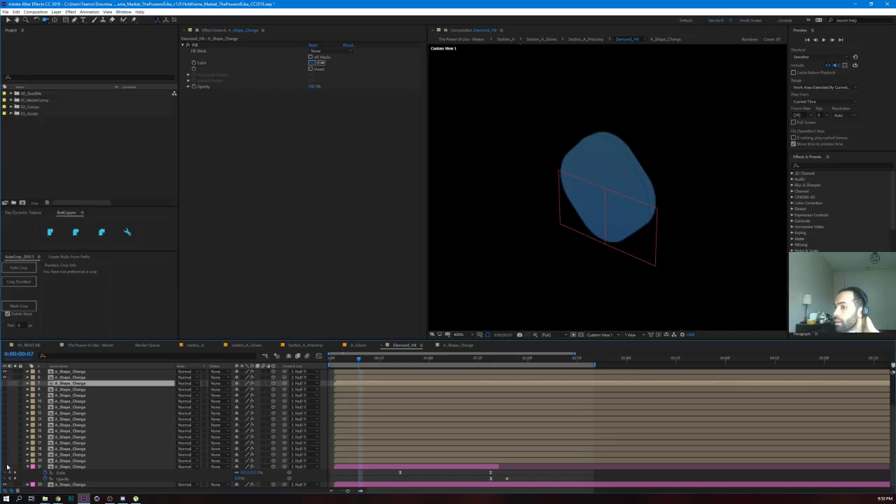
mouse_move(5, 464)
mouse_down()
mouse_move(5, 444)
mouse_move(6, 462)
mouse_up()
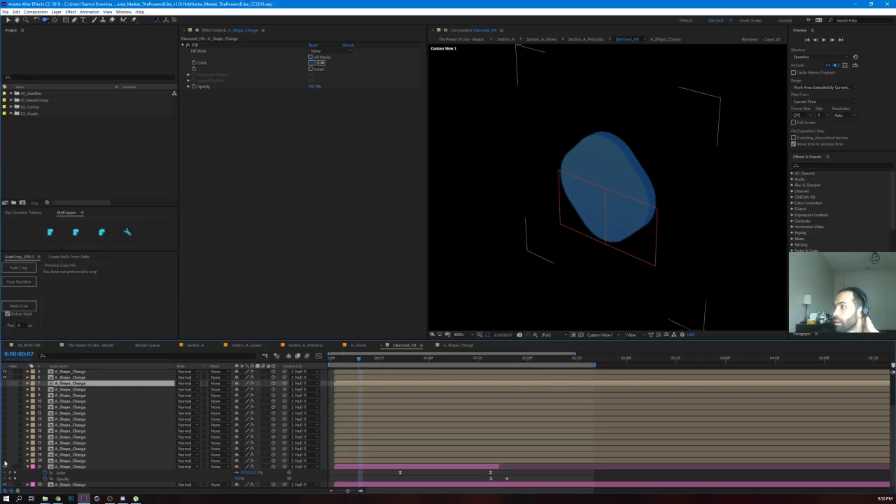
click(5, 456)
key(F2)
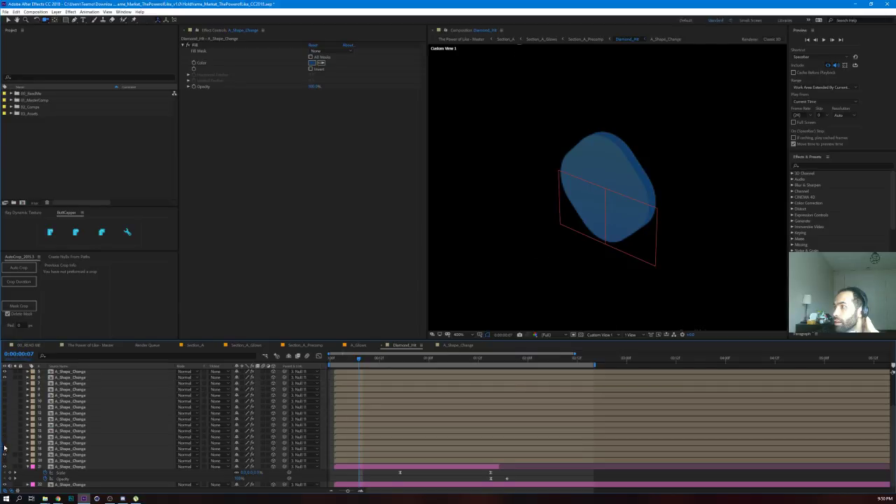
drag(4, 464, 4, 387)
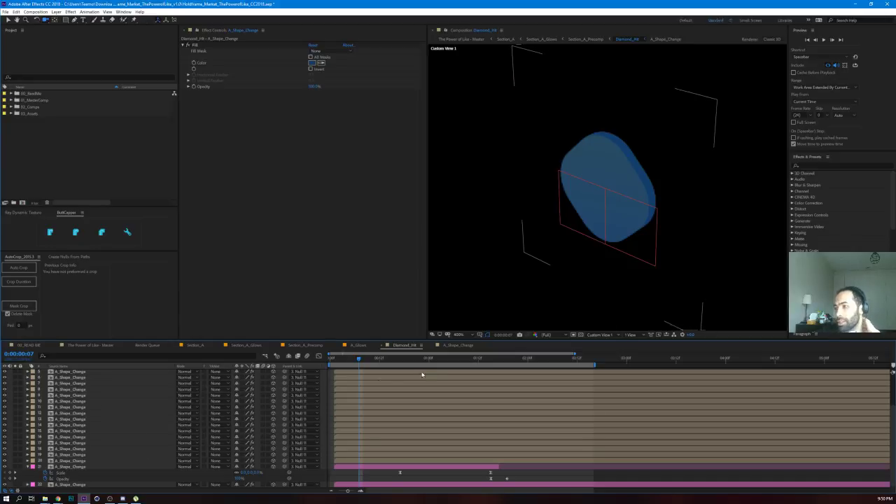
Step: Return to Section_A_Precomp and inspect the lower Diamond_Hit layer's Levels effect, Opacity and keyframes
click(583, 38)
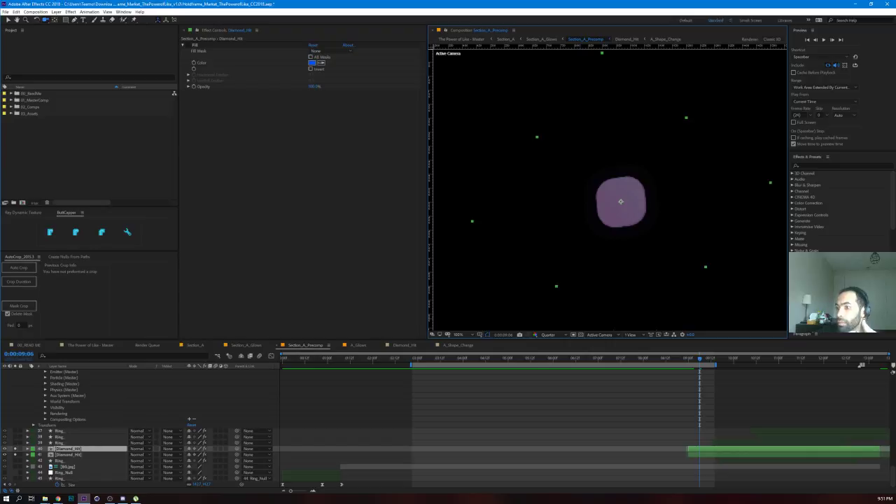
click(65, 456)
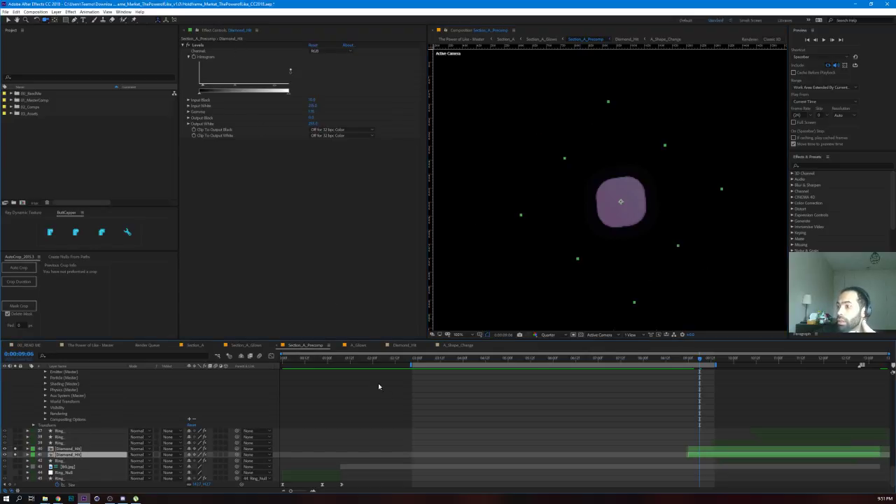
key(t)
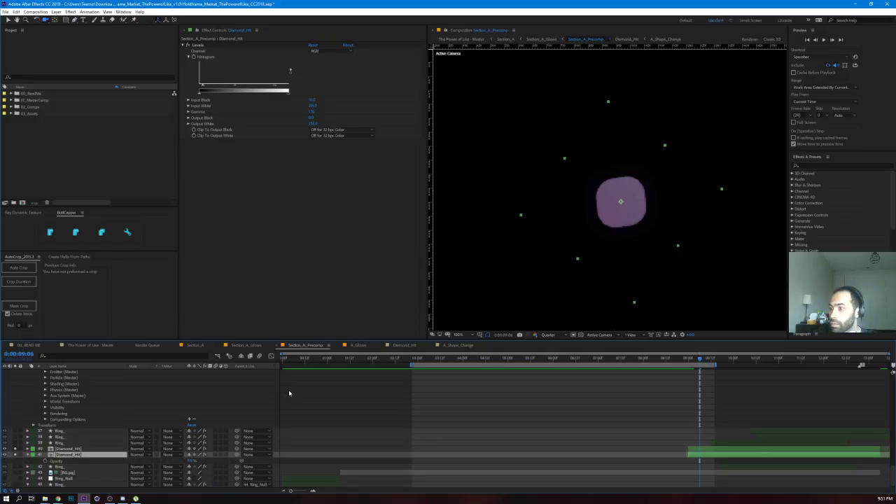
key(u)
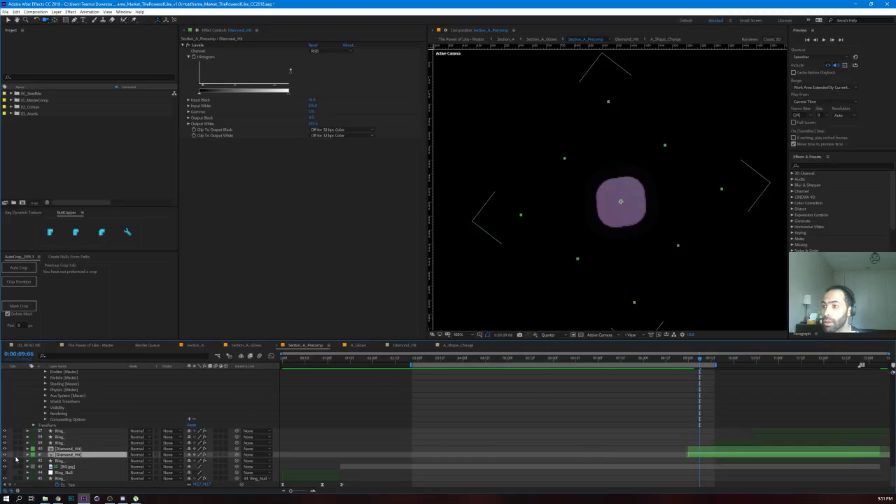
Step: Unsolo the Diamond_Hit layers, scrub to 0:00:10:18 and enlarge the composition viewer to see the whole frame
click(15, 455)
drag(704, 363, 768, 369)
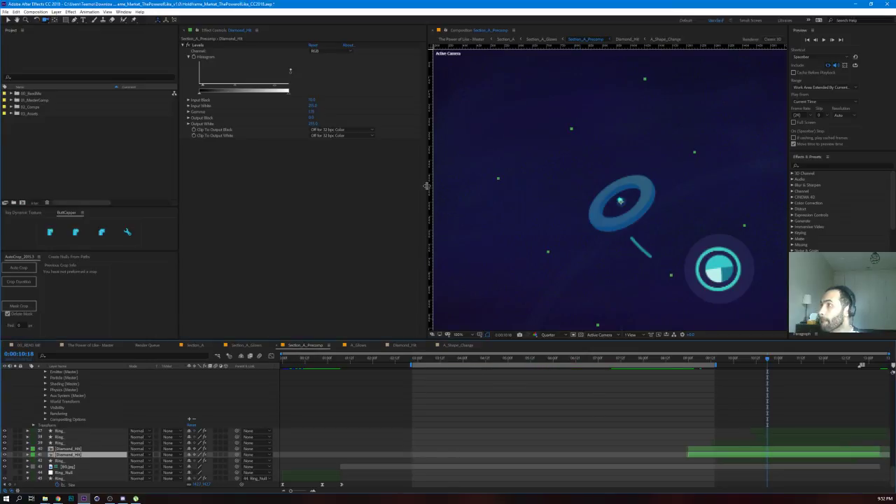
drag(427, 186, 319, 187)
scroll(591, 238, down, 2)
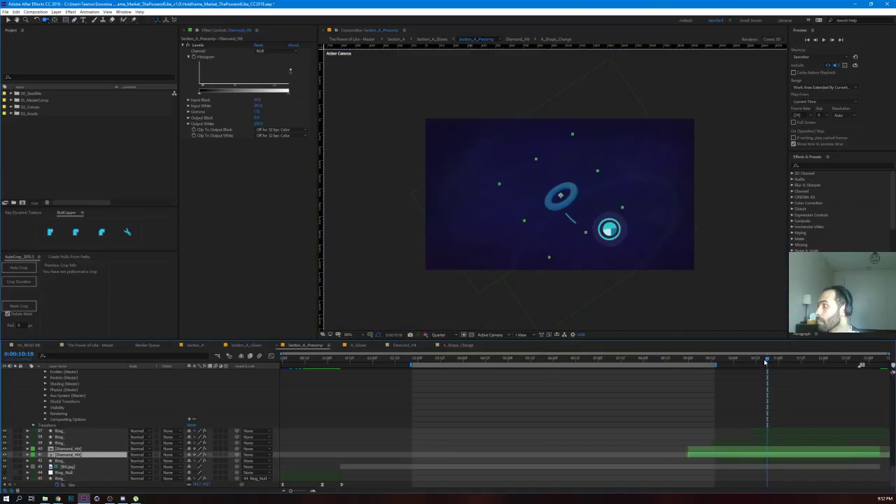
Step: Solo the Hero layer and extend the work area across its full duration to preview its motion
drag(775, 363, 734, 386)
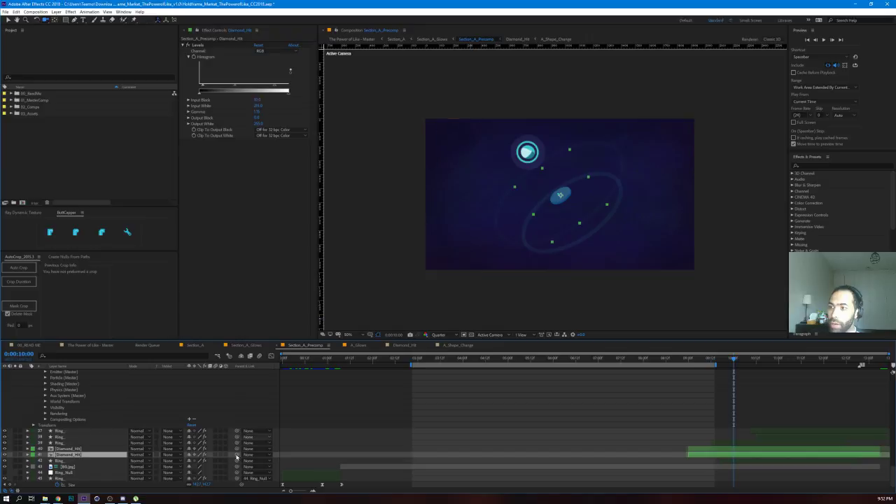
scroll(79, 439, up, 9)
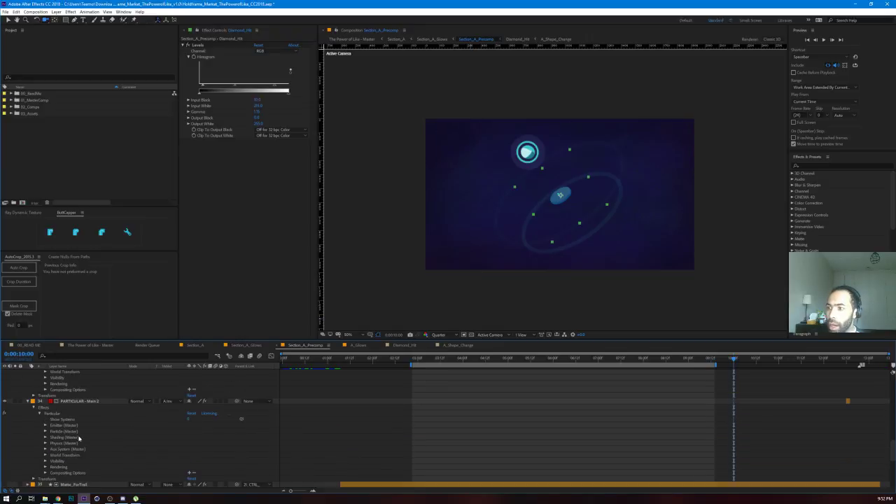
scroll(79, 439, up, 6)
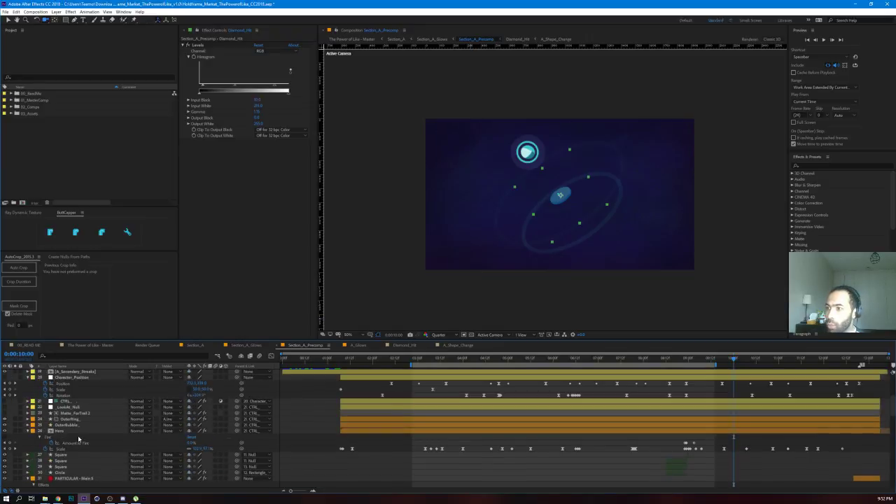
click(70, 378)
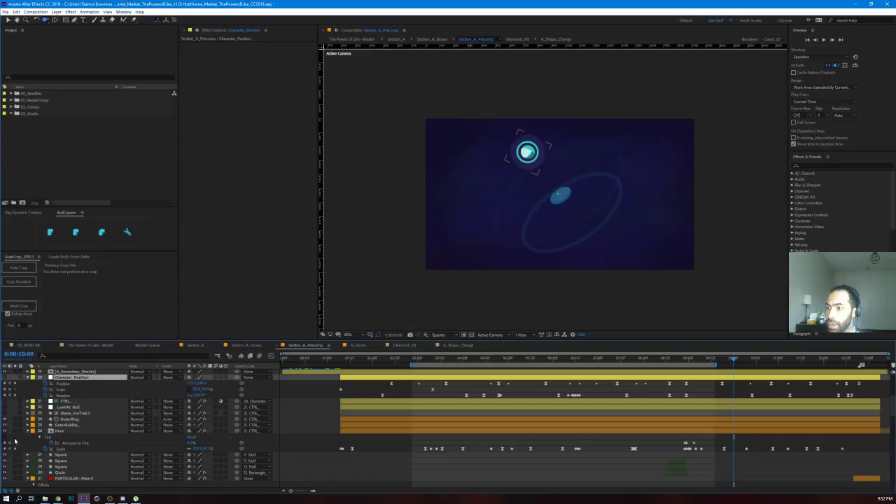
click(15, 379)
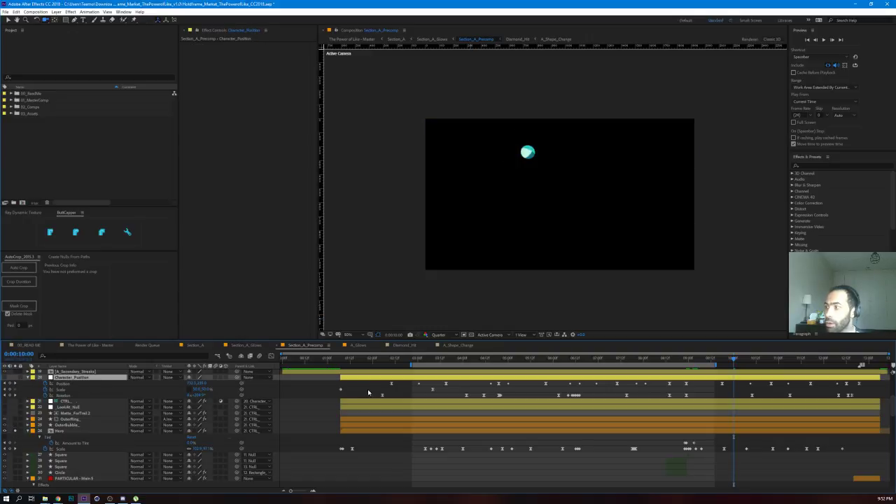
drag(409, 363, 335, 367)
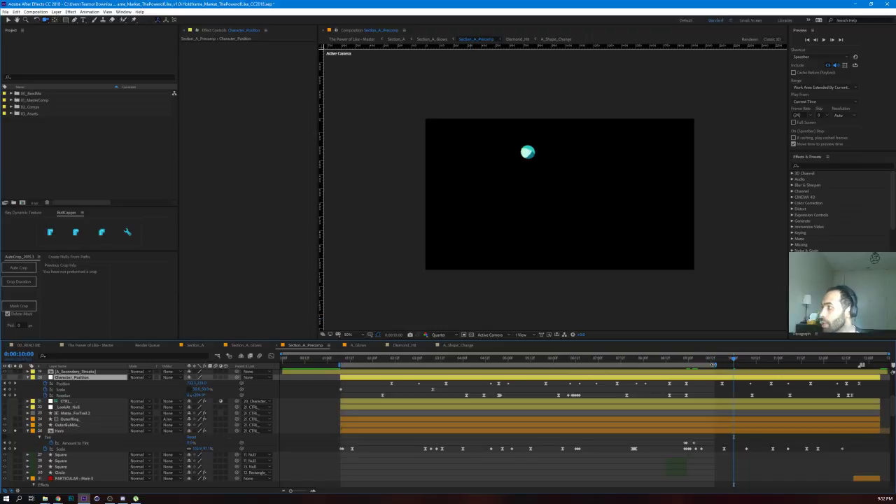
drag(716, 364, 870, 367)
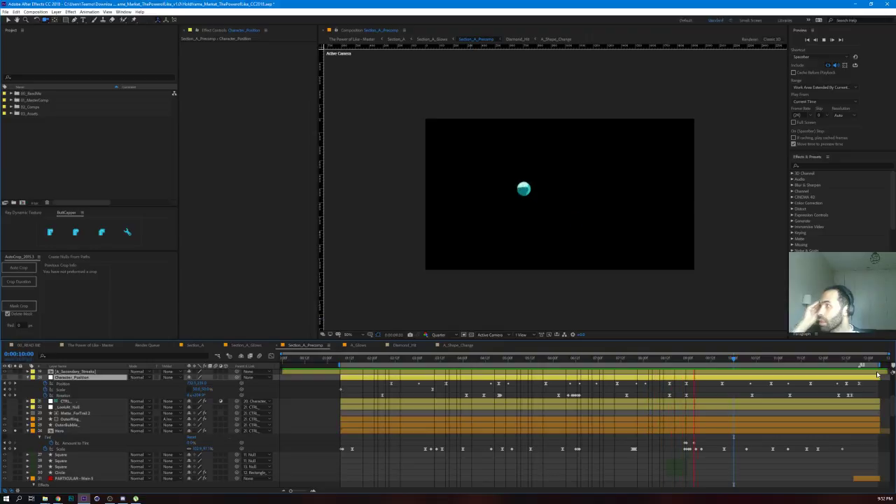
Step: Disable the CC Sphere effect on the Hero layer and scrub to 0:00:04:20
click(106, 431)
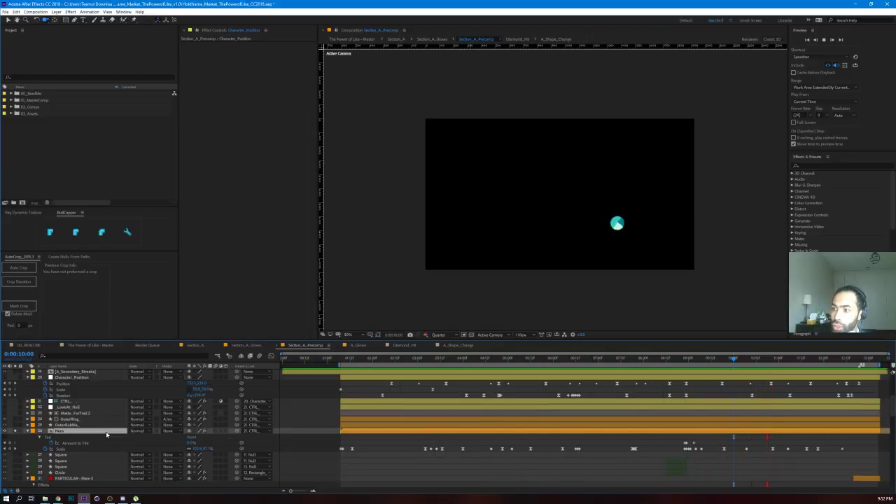
click(187, 46)
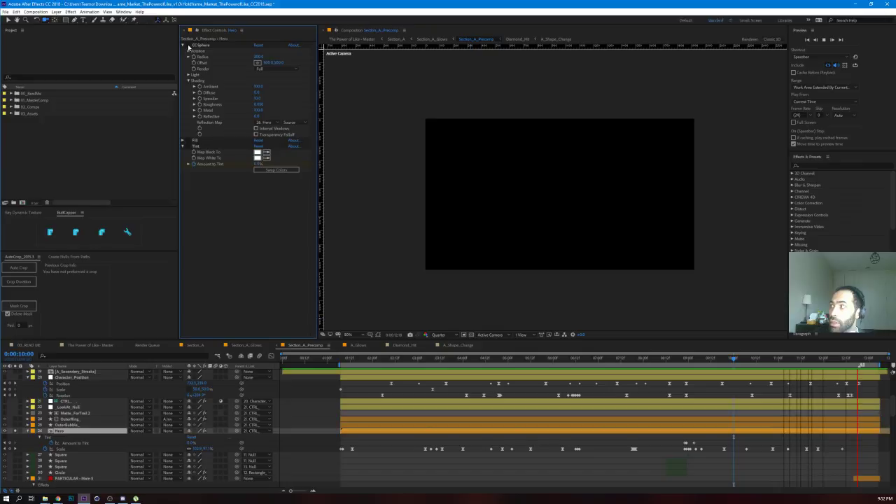
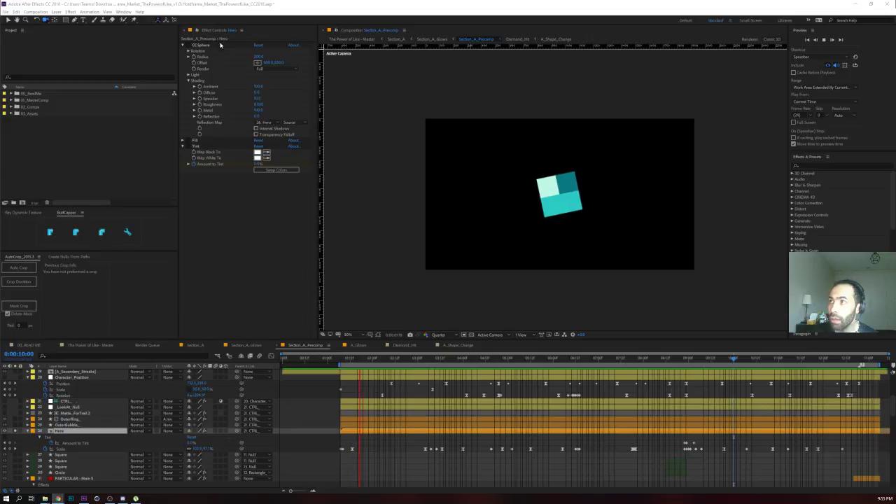
drag(412, 359, 500, 359)
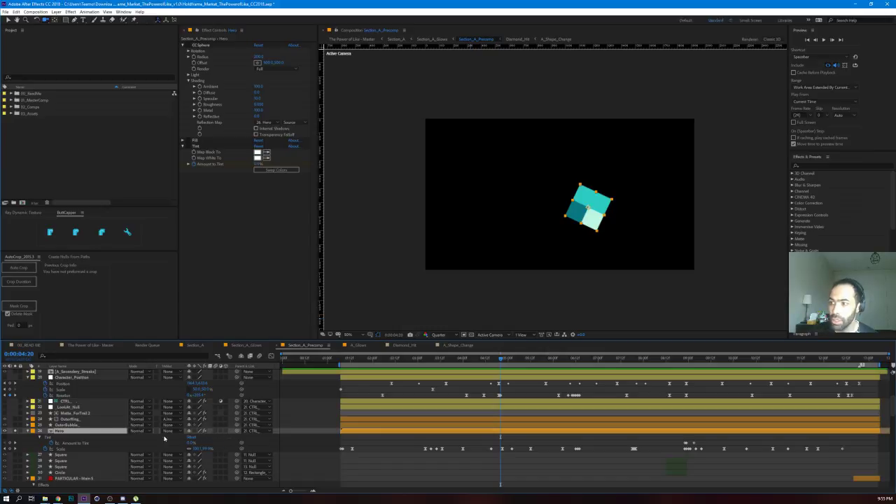
Step: Open the Hero layer's source composition and examine the three coloured solids and their Fill effects
double_click(104, 432)
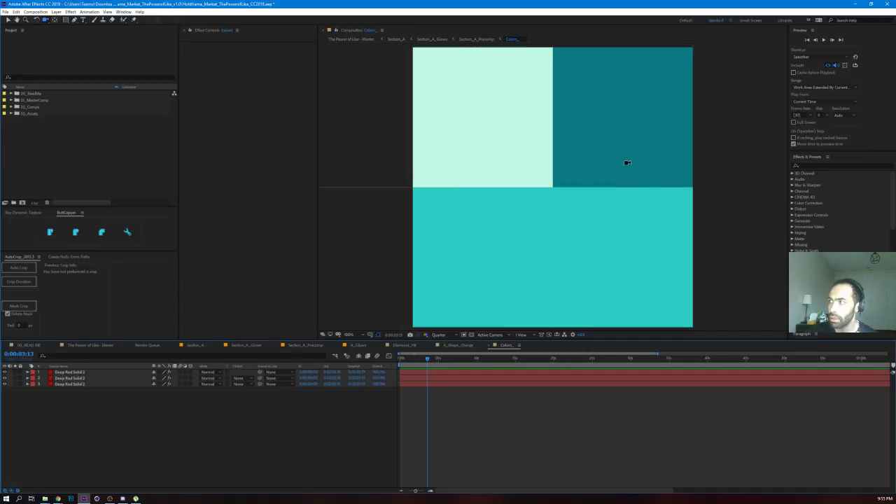
click(83, 384)
click(77, 378)
click(63, 366)
key(comma)
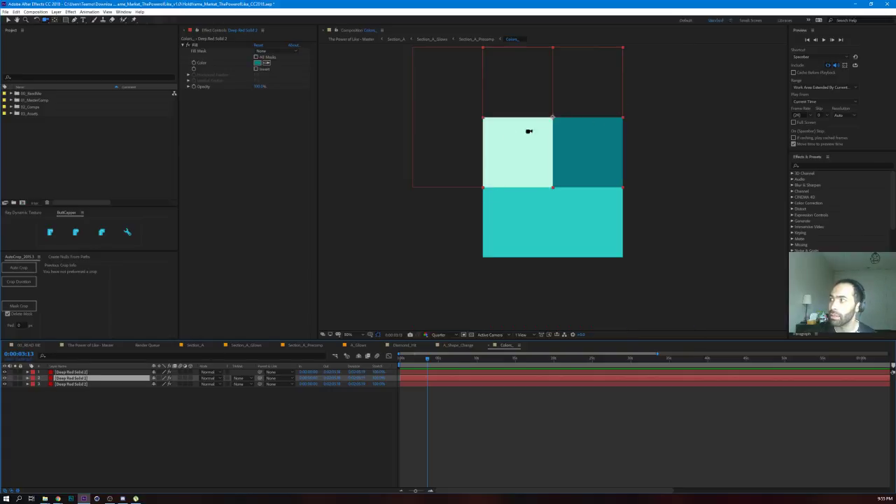
key(F2)
click(92, 384)
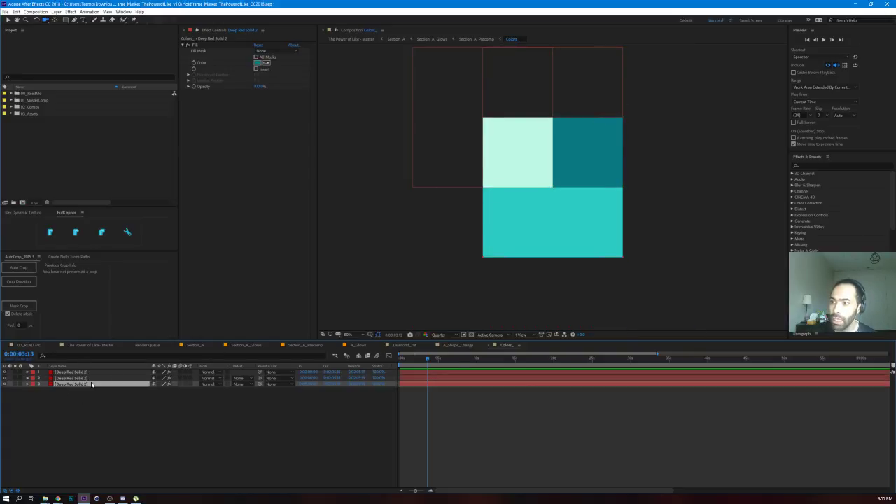
click(91, 379)
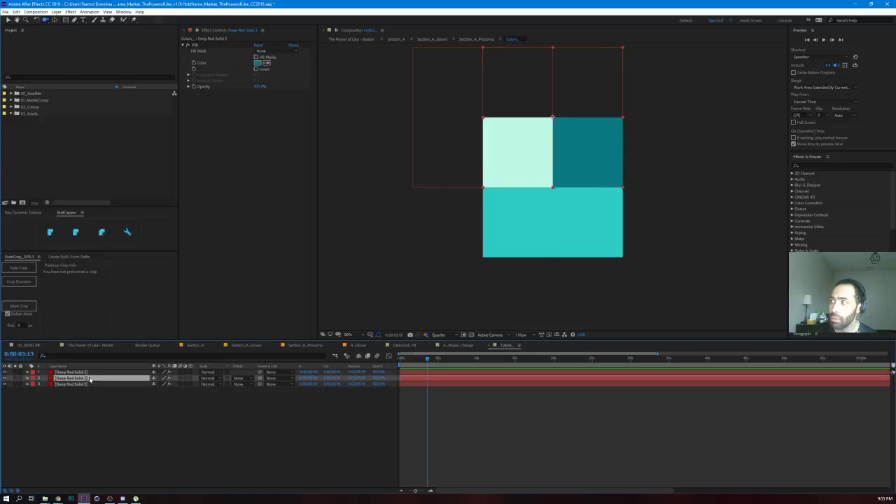
click(90, 375)
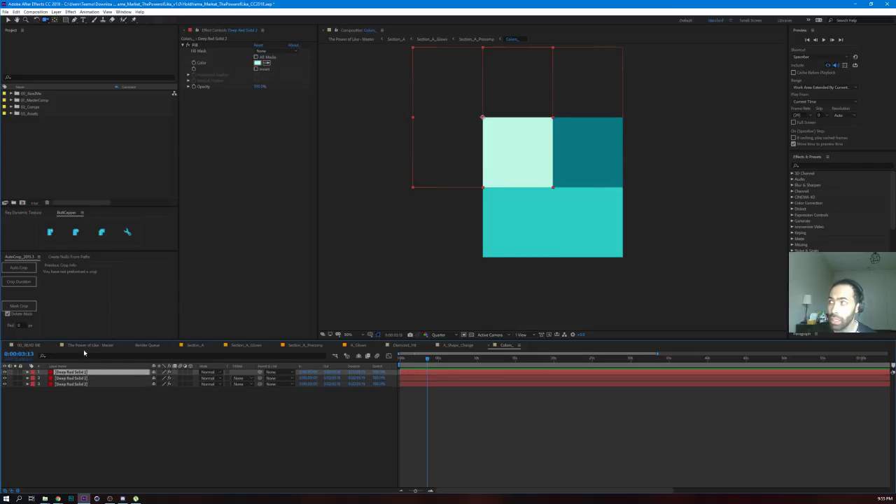
click(184, 479)
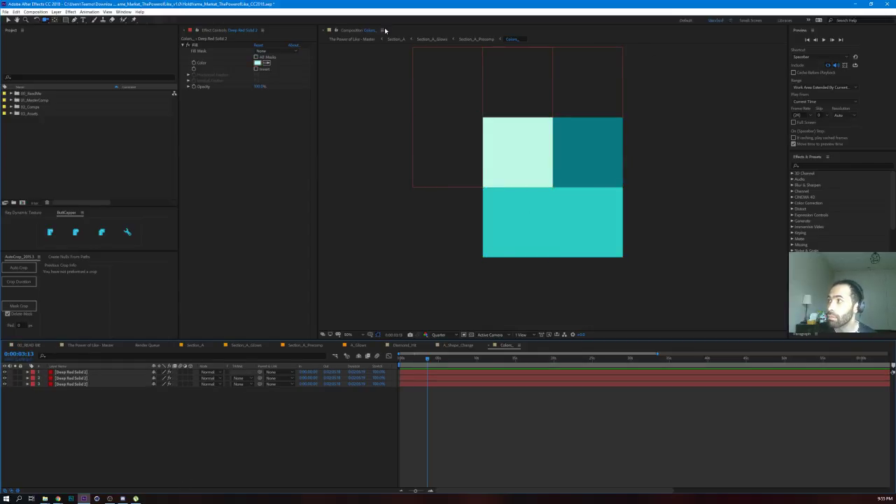
Step: Return to Section_A_Precomp and toggle Hero's CC Sphere effect on and off to compare the sphere with the flat square
click(474, 40)
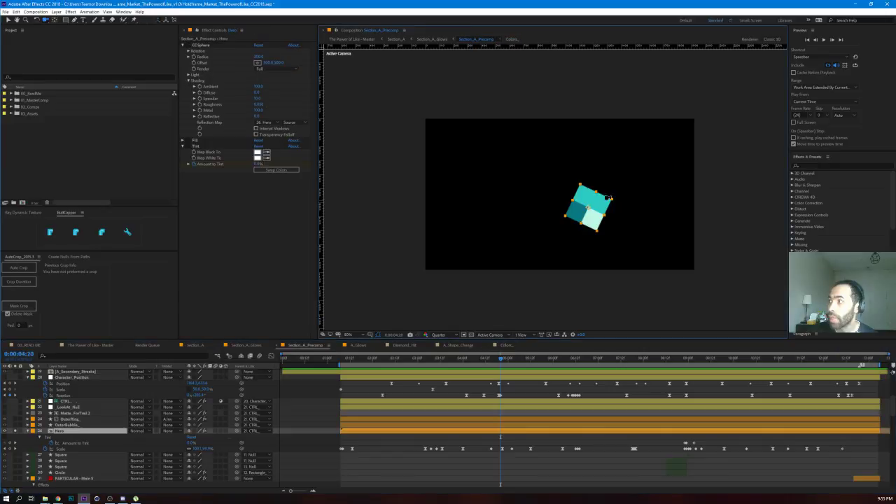
click(189, 45)
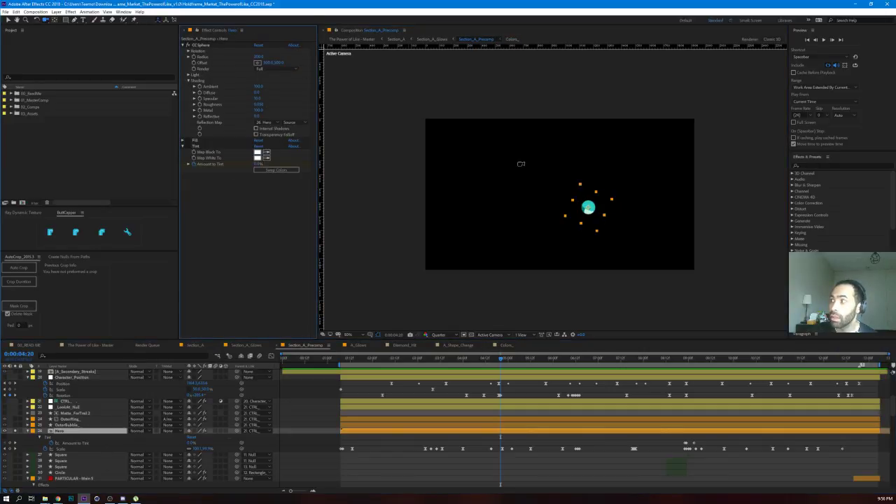
key(period)
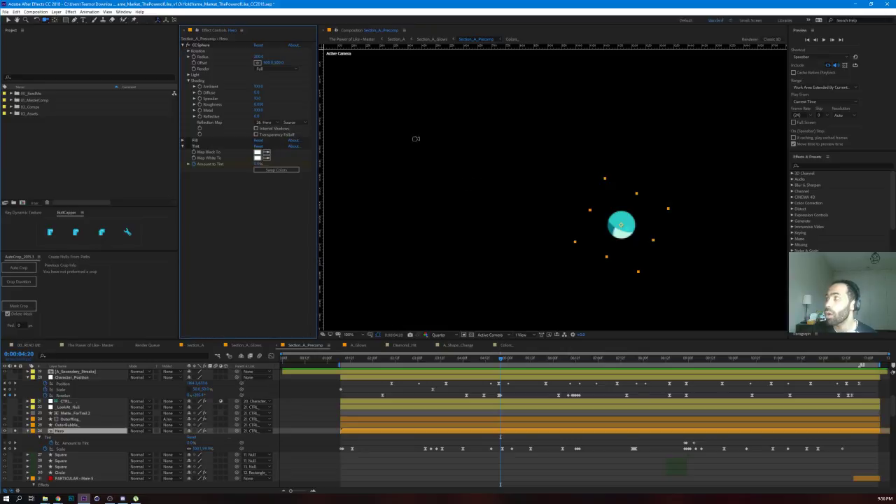
click(188, 45)
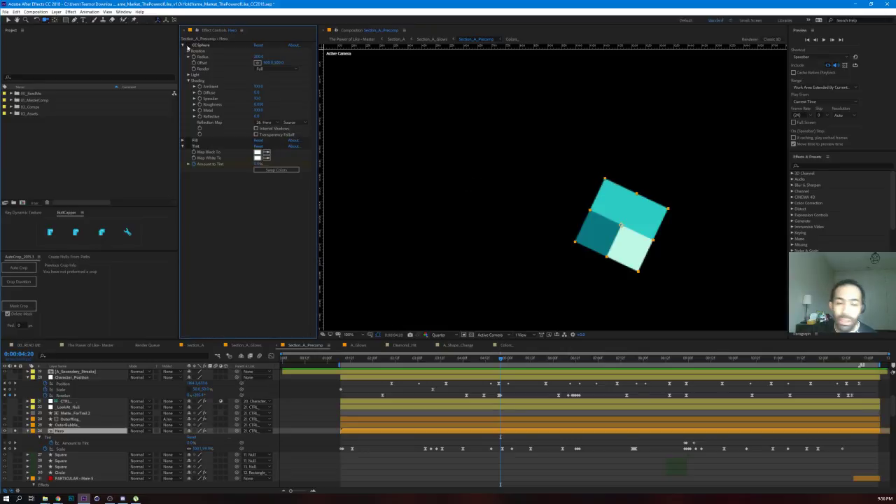
click(188, 45)
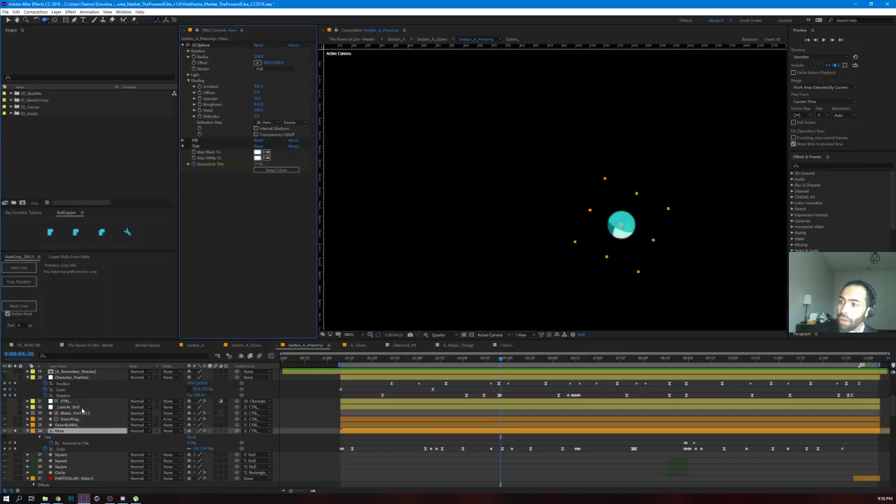
Step: Solo the LookAt null to examine its motion path next to the sphere, and unsolo it again
click(82, 408)
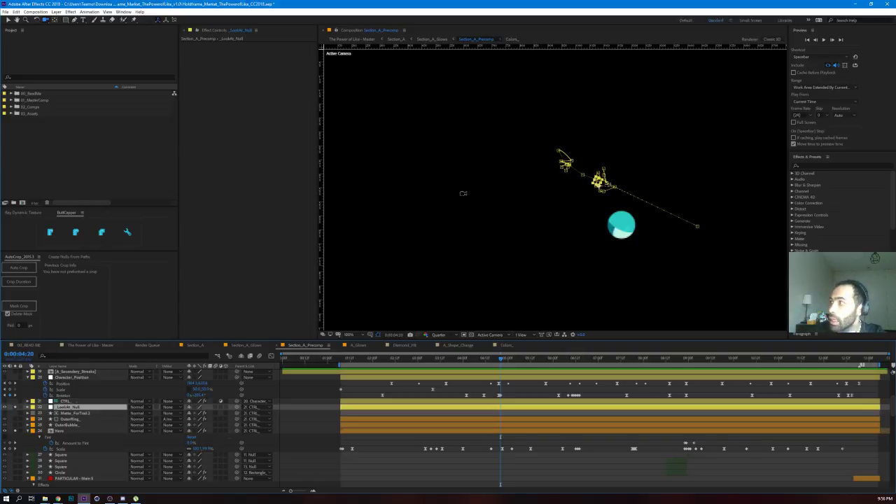
scroll(550, 207, down, 2)
scroll(550, 207, up, 4)
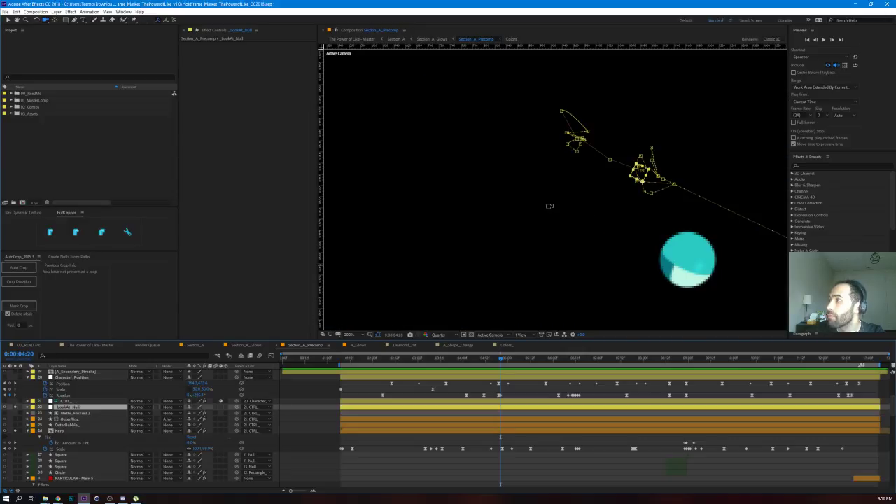
mouse_move(640, 173)
mouse_down()
mouse_move(652, 171)
mouse_move(676, 191)
mouse_move(641, 179)
mouse_move(690, 156)
mouse_move(671, 181)
mouse_move(640, 172)
mouse_up()
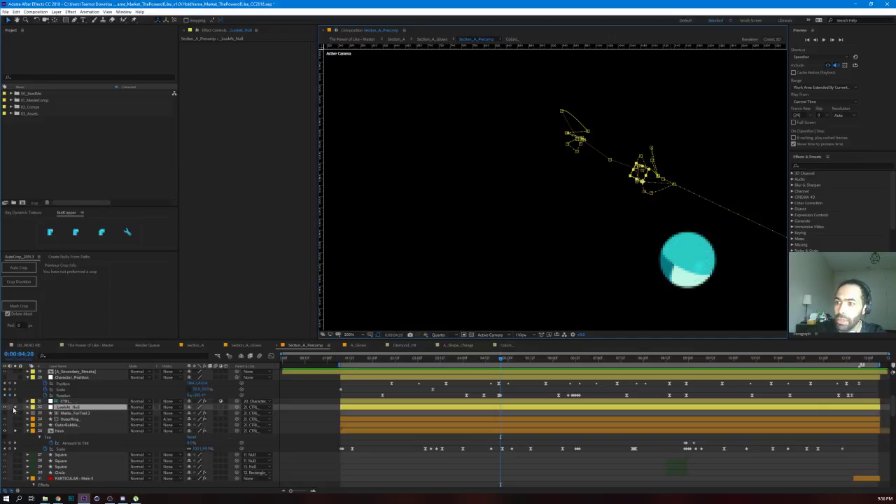
click(7, 409)
Step: Disable the CC Sphere effect on the Hero layer so the flat coloured square shows
click(58, 432)
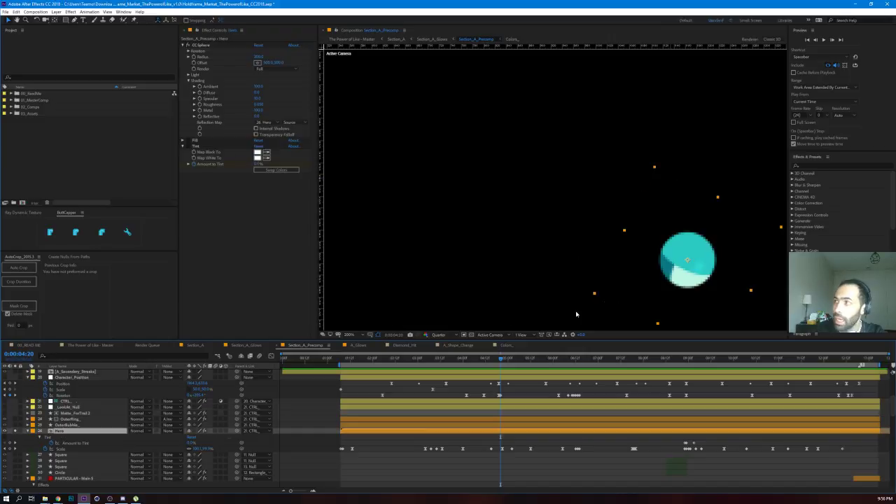
click(188, 46)
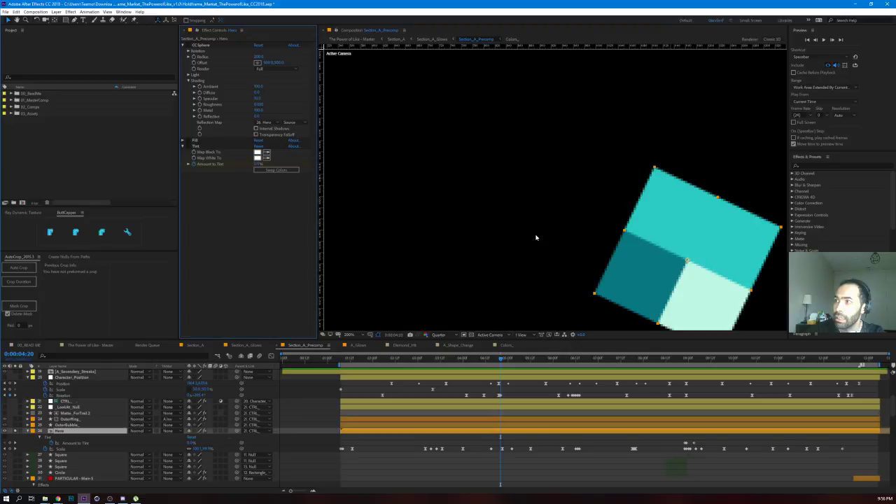
key(comma)
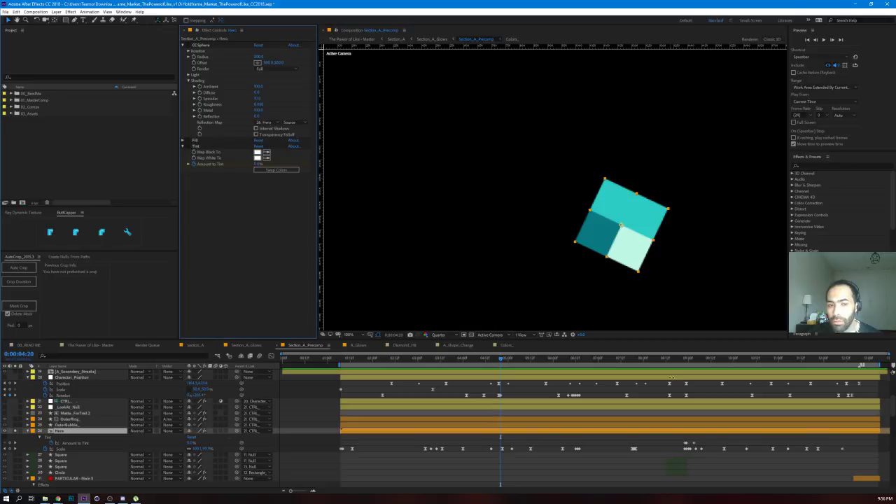
Step: Remove the Scale and Rotation keyframes from Character_Position at 0:00:01:06, keeping only its Position animation
click(89, 383)
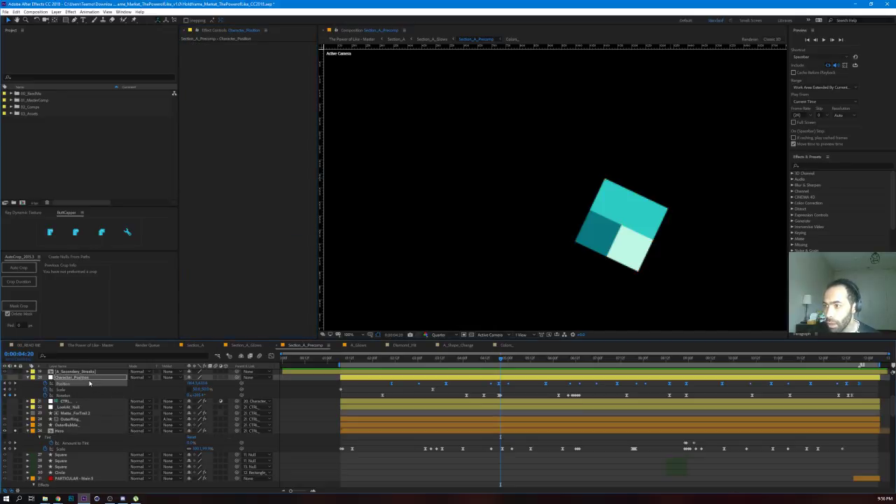
click(339, 358)
mouse_move(340, 359)
mouse_down()
mouse_move(350, 358)
mouse_move(341, 359)
mouse_up()
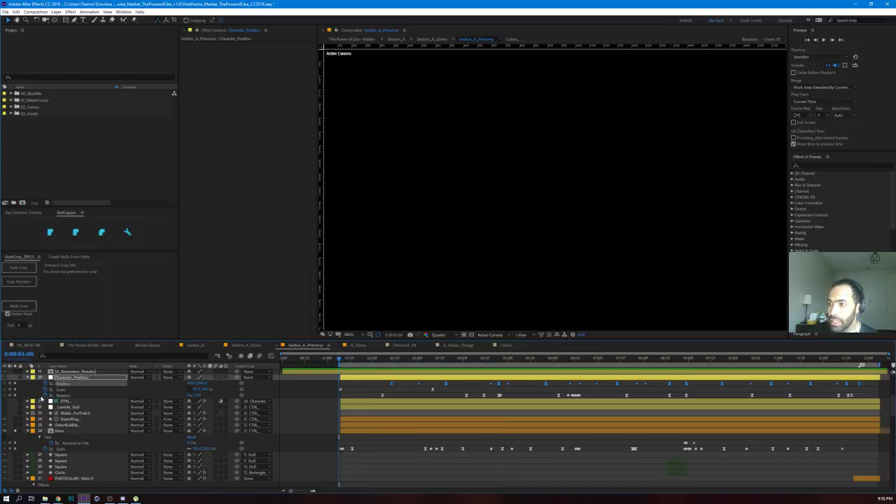
click(44, 396)
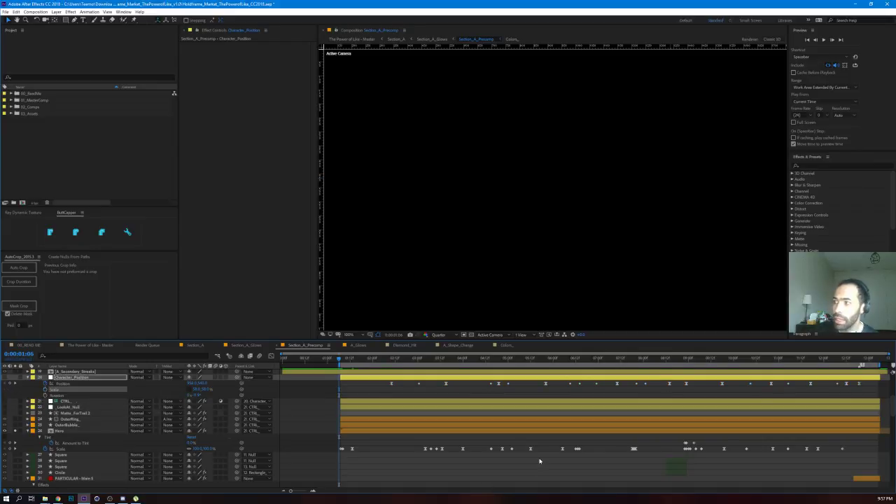
Step: Preview the square's position-only movement with the composition fitted to the viewer, and scrub back to 0:00:01:18
key(space)
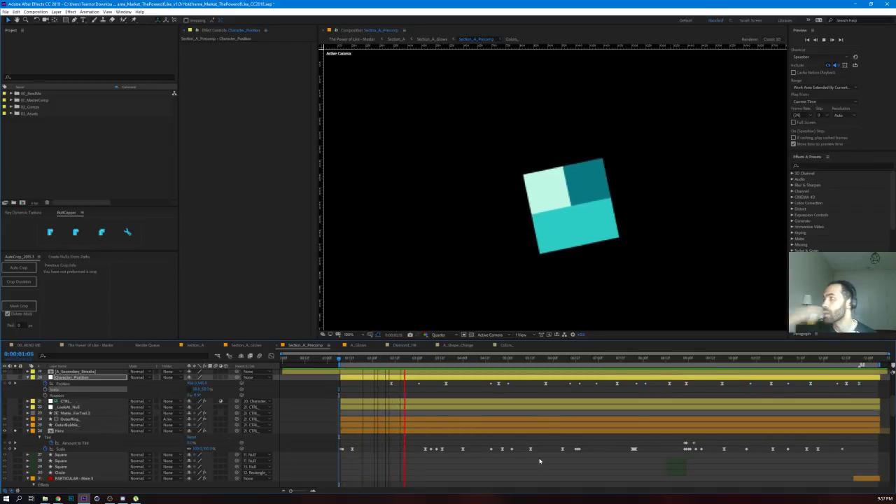
click(348, 334)
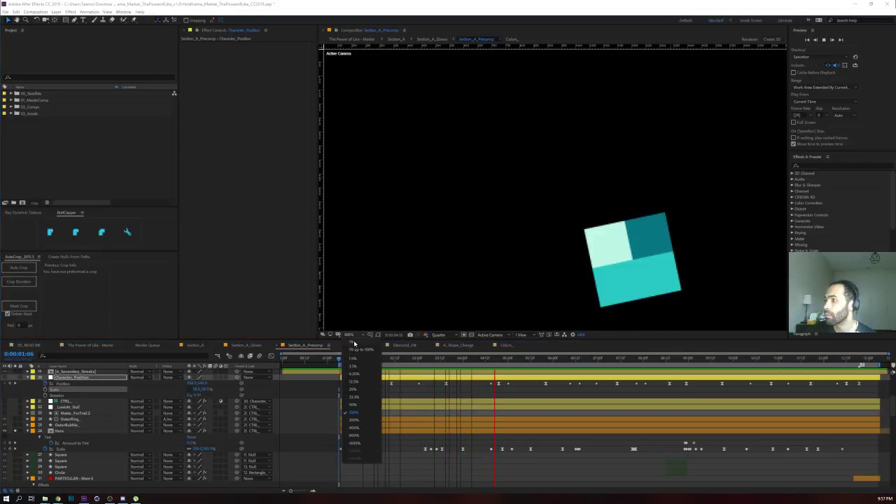
click(355, 346)
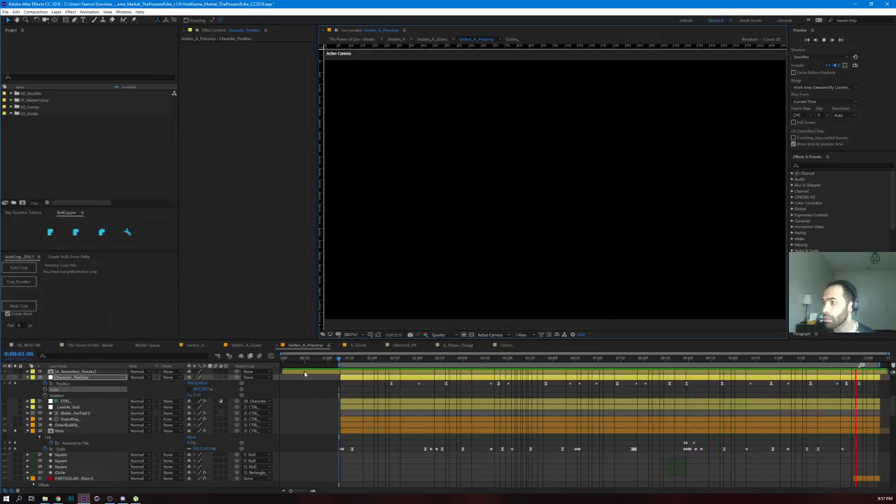
click(369, 360)
drag(369, 360, 362, 359)
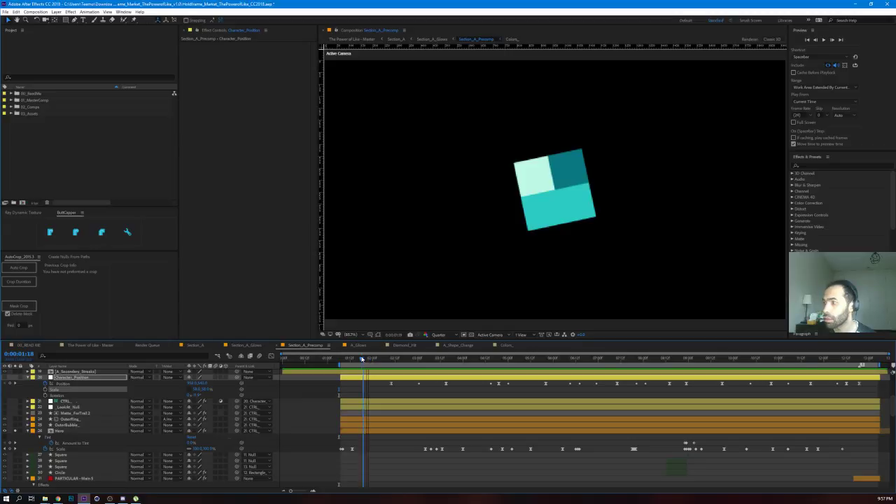
Step: Preview the square's movement from 0:00:01:18 and display the speed graph of Character_Position's Position property
key(space)
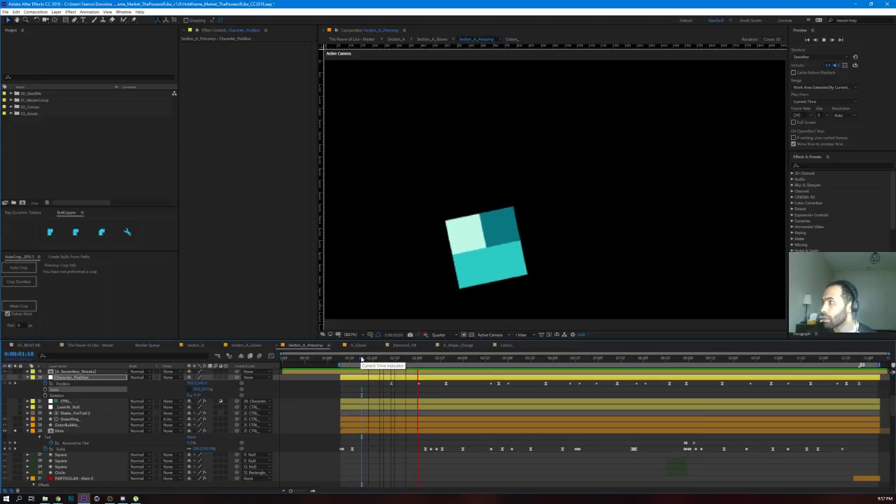
key(space)
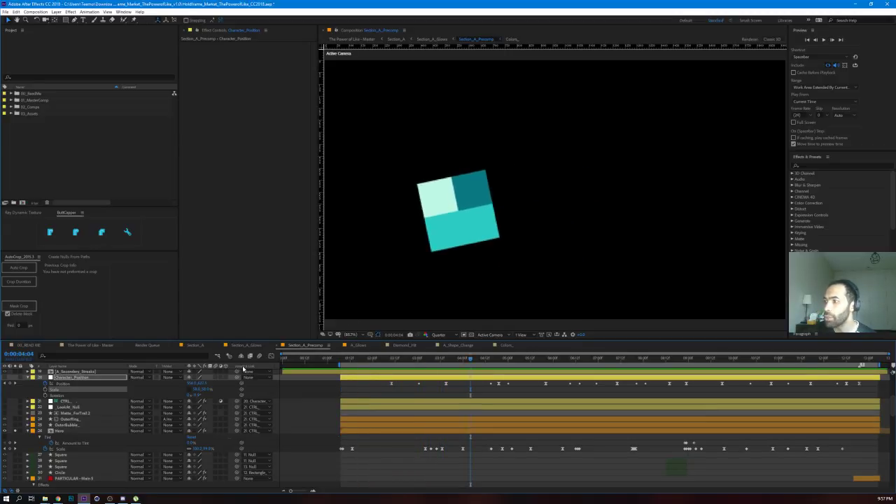
click(80, 385)
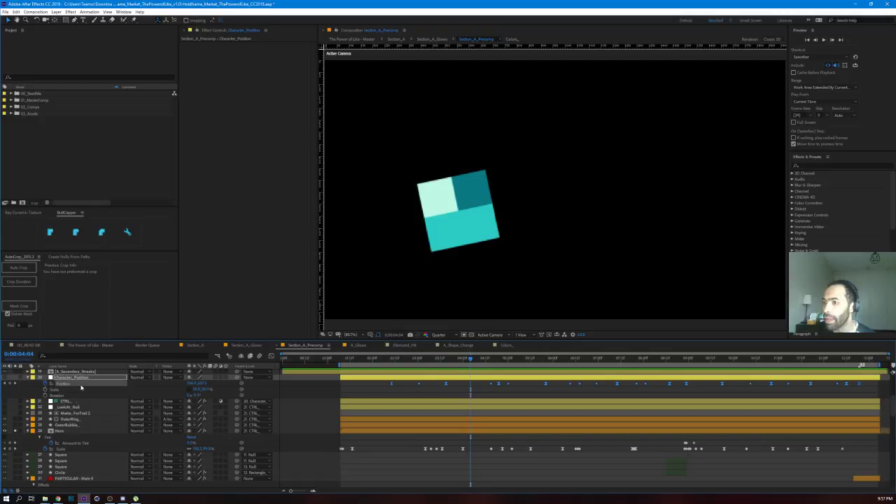
click(272, 356)
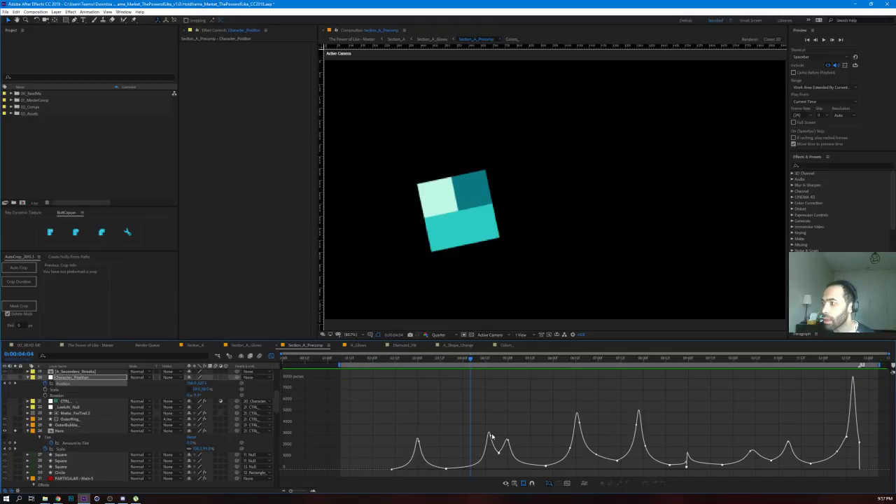
Step: Check the keyframe options at the speed peak just after 0:00:04:04, and scrub and play the motion against the graph
mouse_move(491, 438)
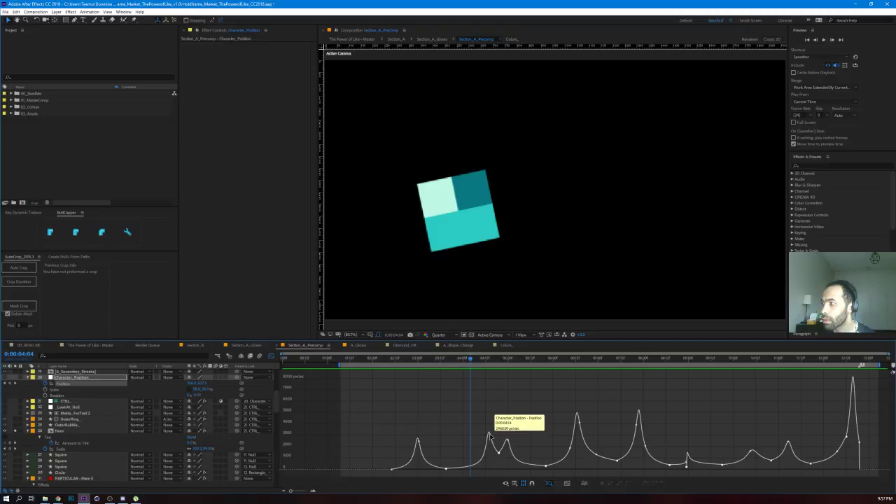
right_click(491, 438)
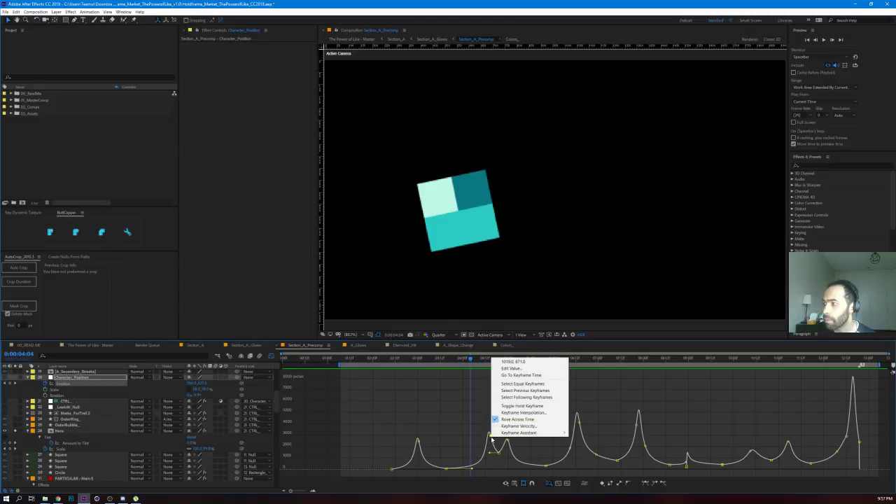
click(437, 419)
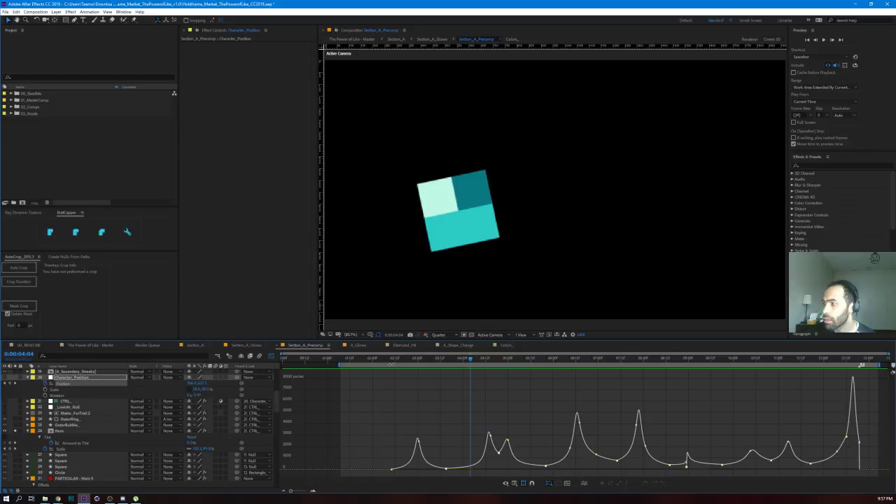
click(391, 358)
drag(392, 360, 452, 431)
key(space)
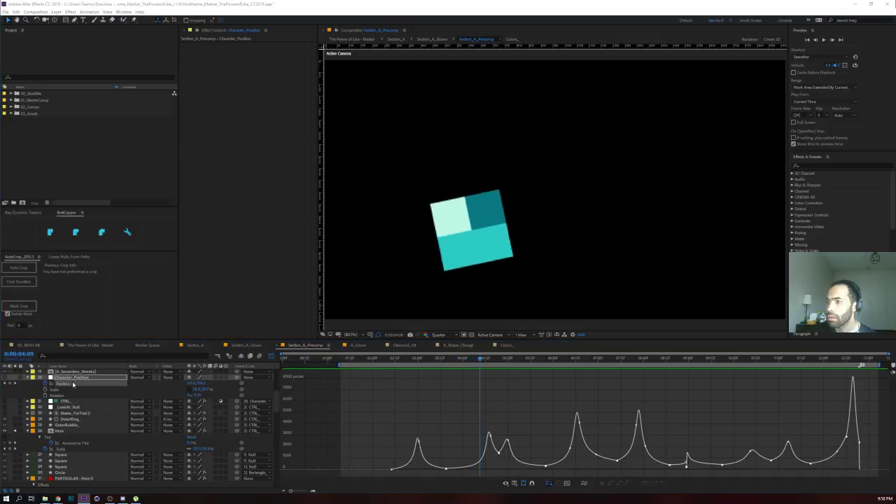
Step: Make the Character_Position null visible and solo it so its motion path shows over the square
scroll(557, 233, down, 1)
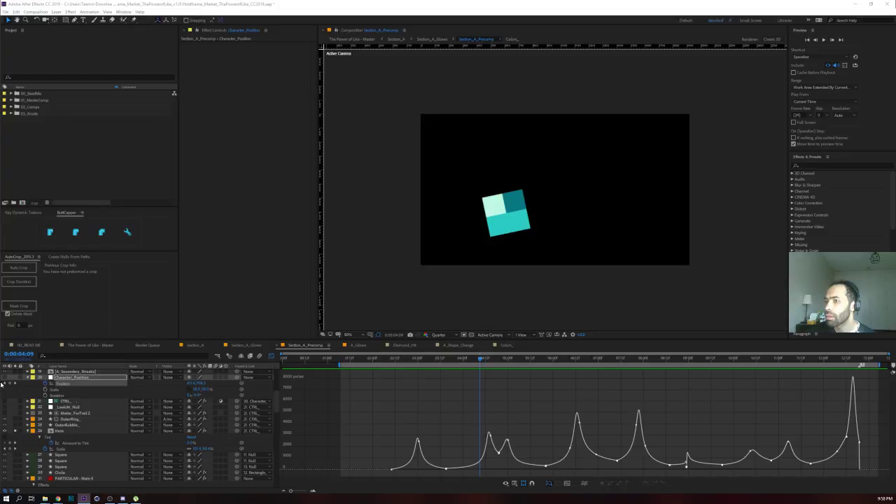
click(4, 379)
click(15, 378)
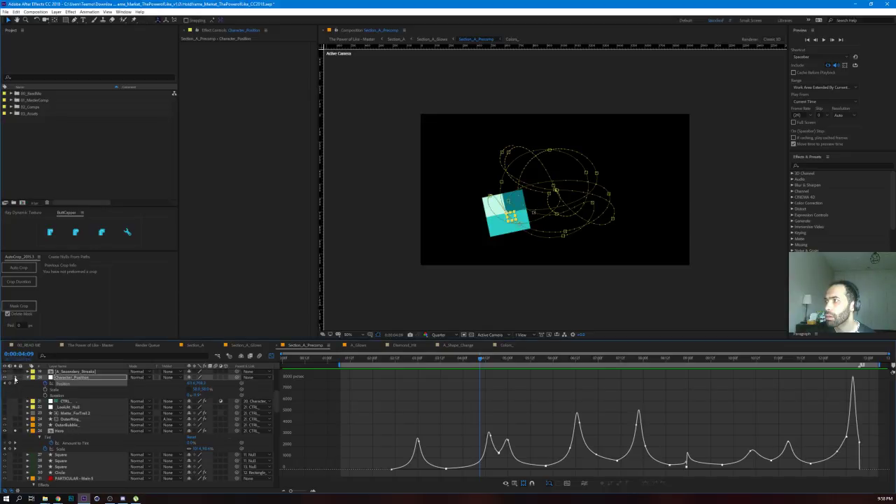
scroll(544, 236, up, 2)
scroll(536, 243, down, 1)
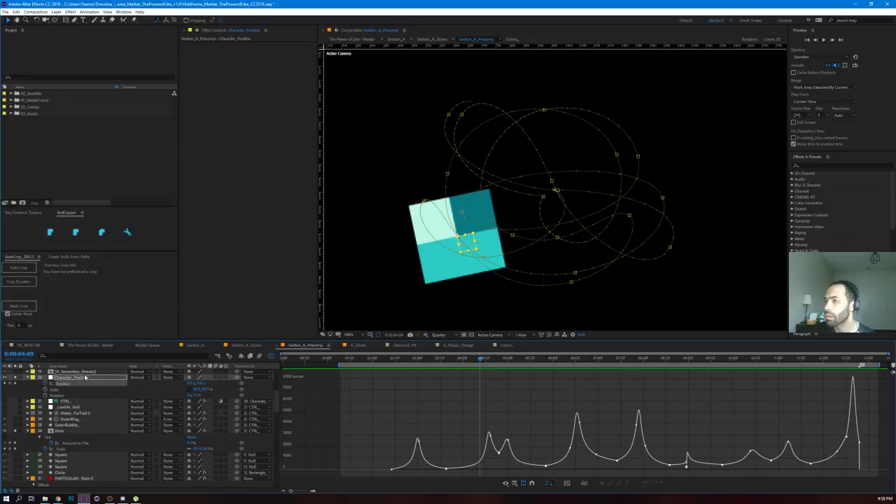
Step: Return to the keyframe view, scrub to 0:00:03:16 and check the interpolation settings of the Position keyframe there
click(272, 357)
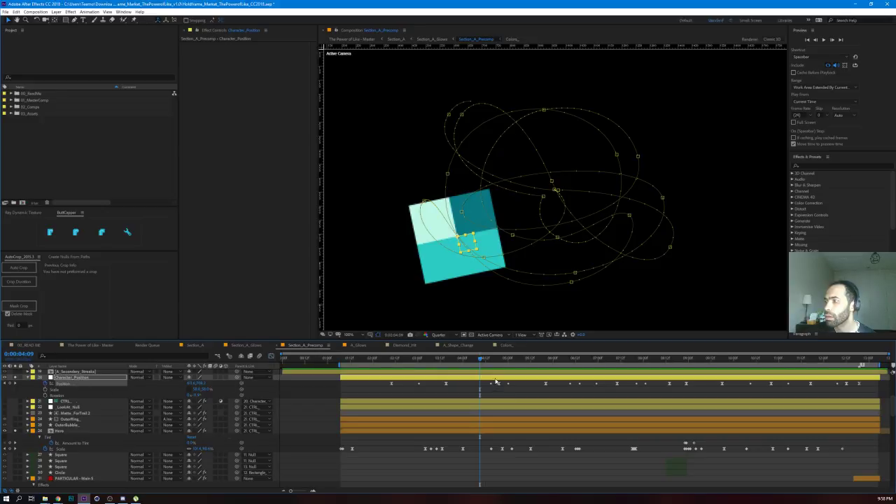
drag(392, 362, 446, 383)
click(446, 384)
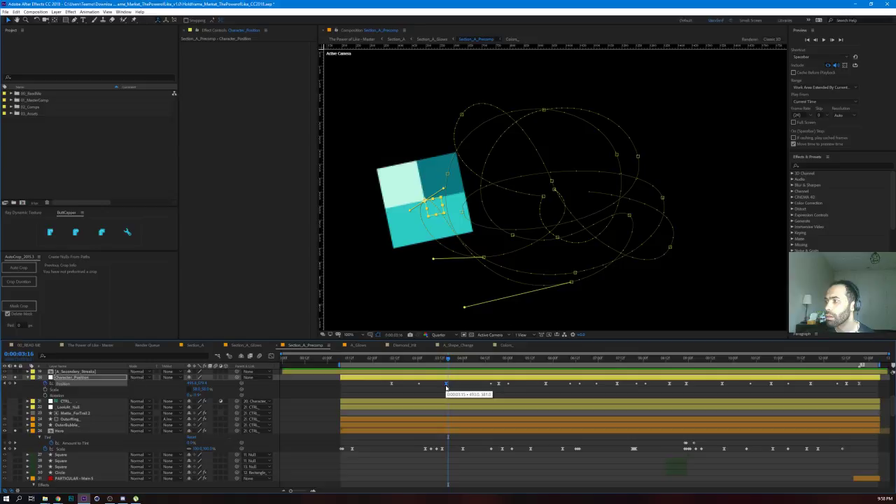
right_click(447, 384)
click(472, 447)
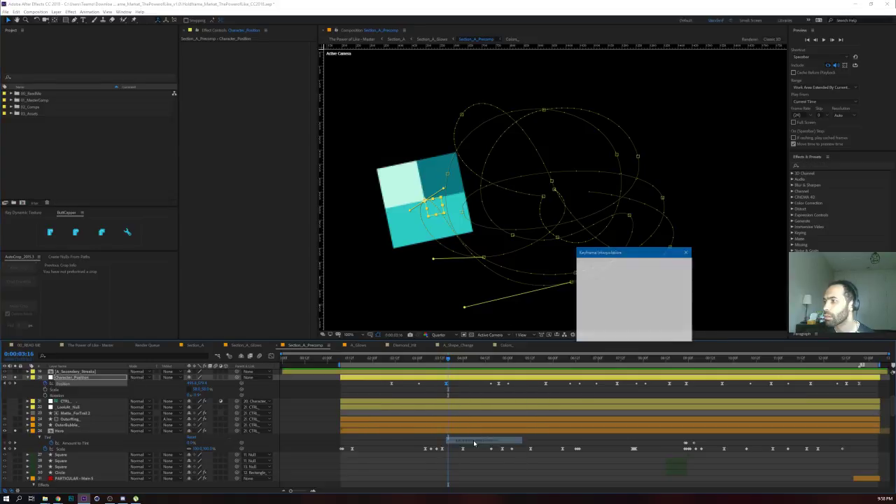
click(686, 252)
Step: Inspect the Keyframe Interpolation settings of the preceding roving Position keyframe and of the keyframe just after 0:00:04:16
right_click(419, 384)
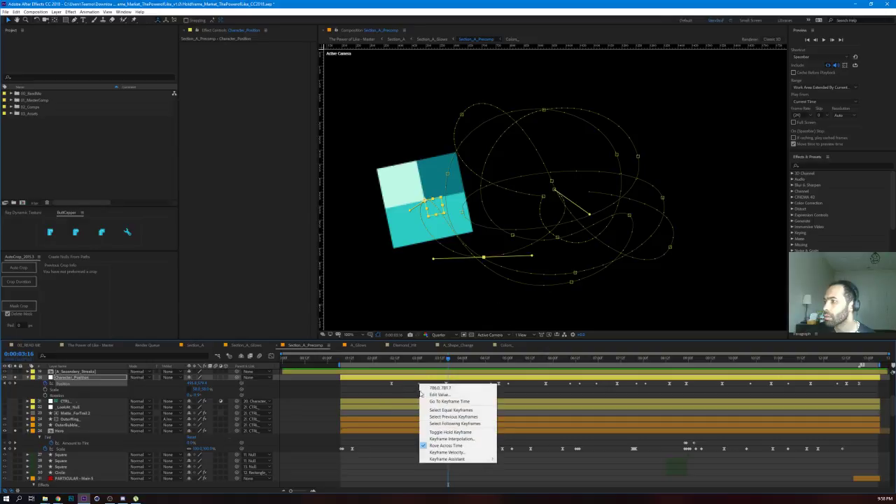
click(449, 444)
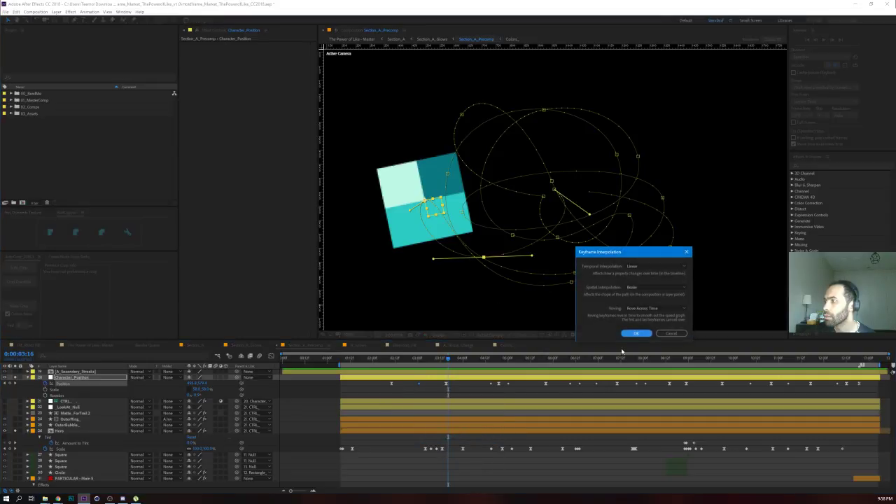
click(687, 253)
drag(447, 360, 493, 381)
right_click(498, 384)
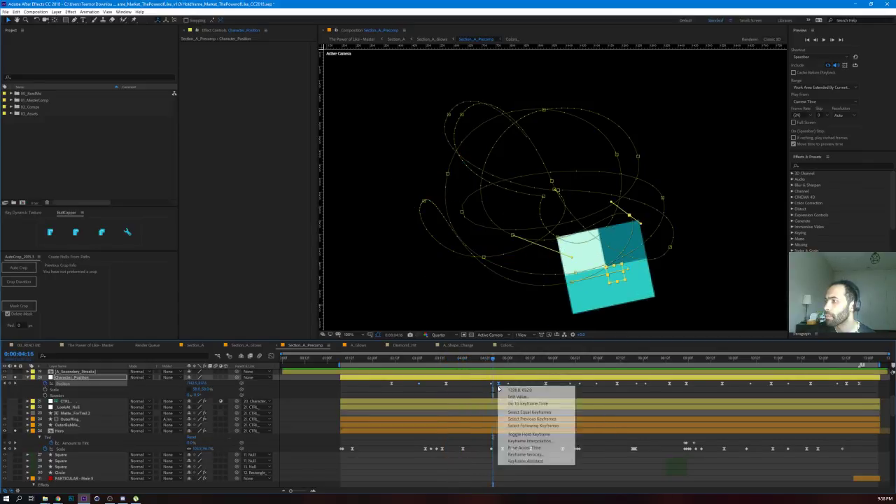
click(529, 441)
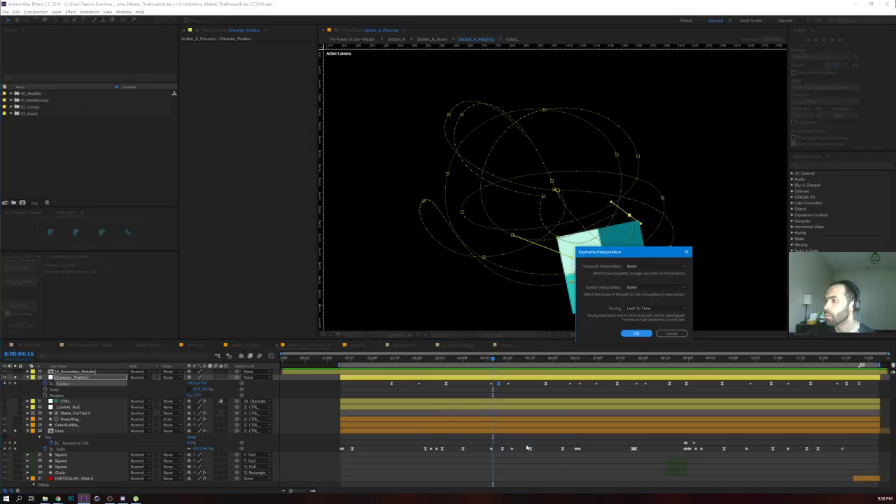
click(636, 334)
Step: Select individual Position keyframes and scrub around 0:00:02:18 to compare them with points on the motion path
click(544, 197)
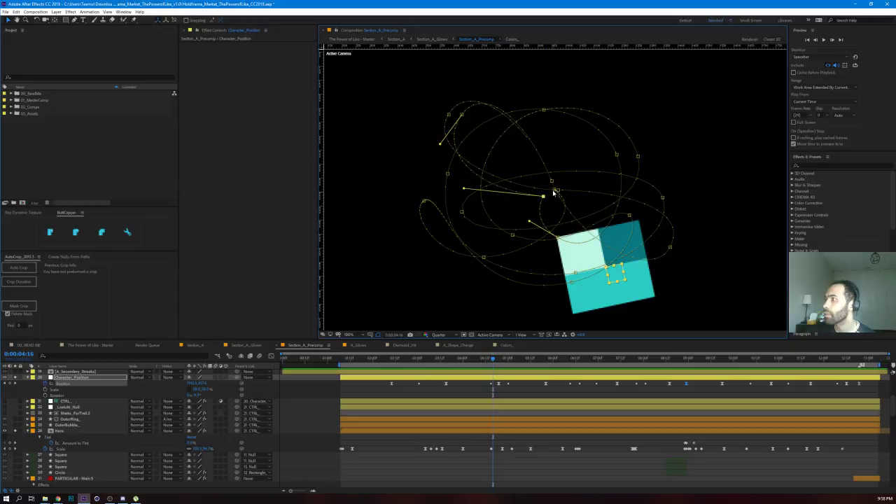
drag(383, 359, 412, 371)
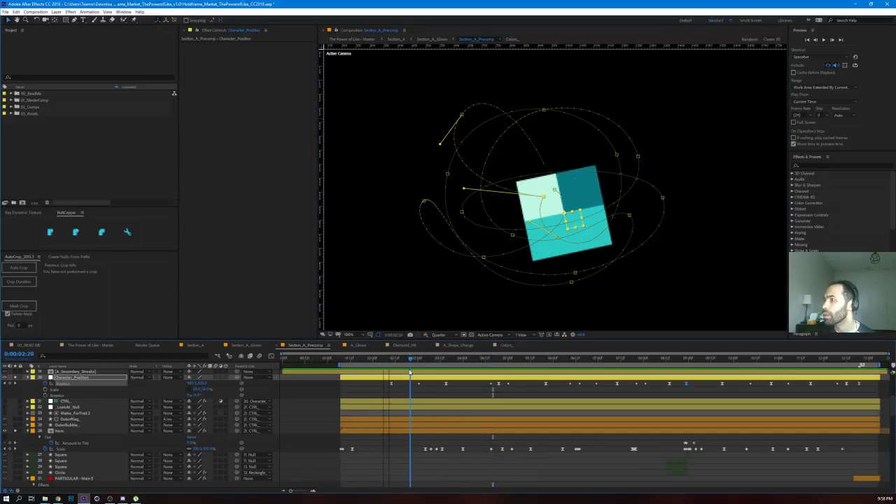
click(392, 384)
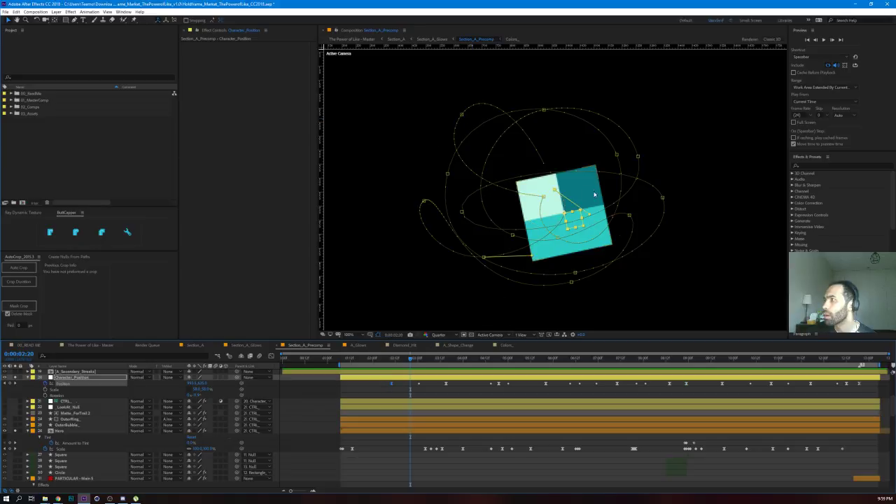
drag(390, 361, 406, 389)
click(445, 384)
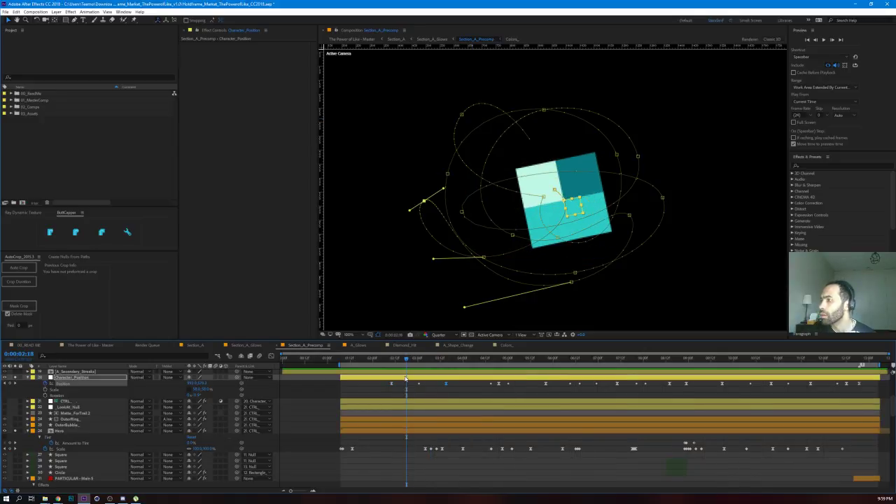
Step: Show the Position speed graph again and select the keyframe in the dip at 0:00:04:19
key(shift+F3)
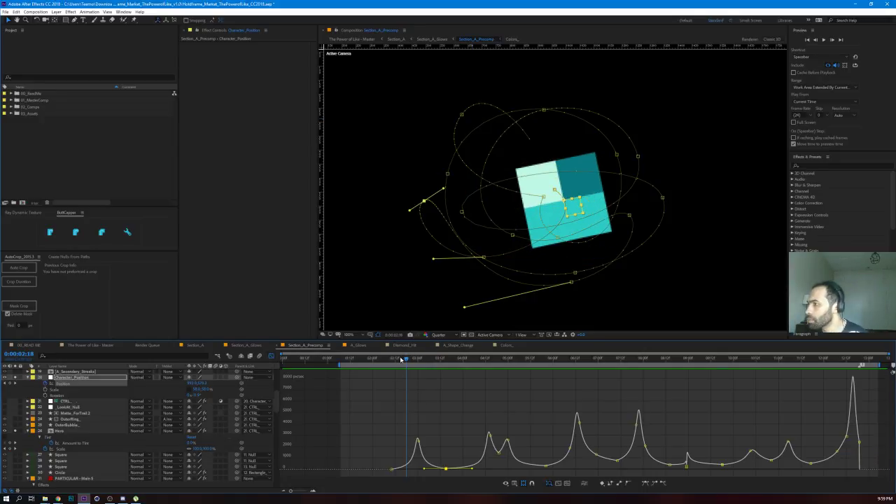
drag(407, 362, 499, 385)
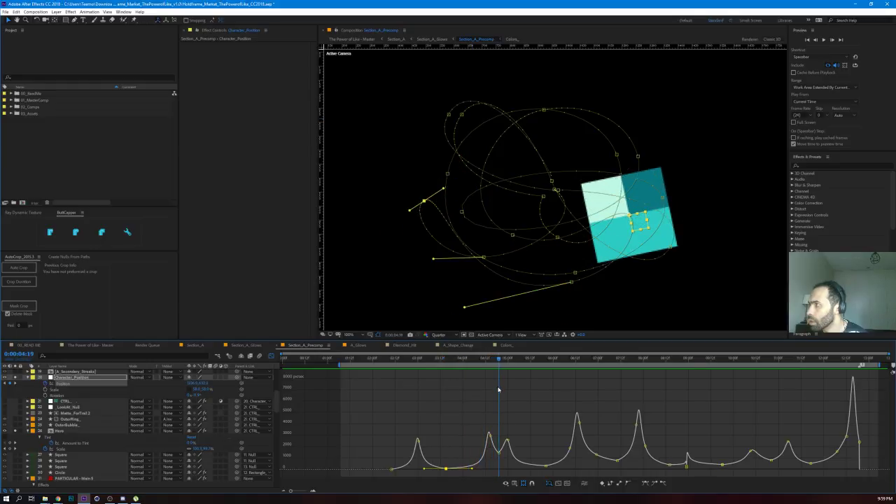
click(499, 454)
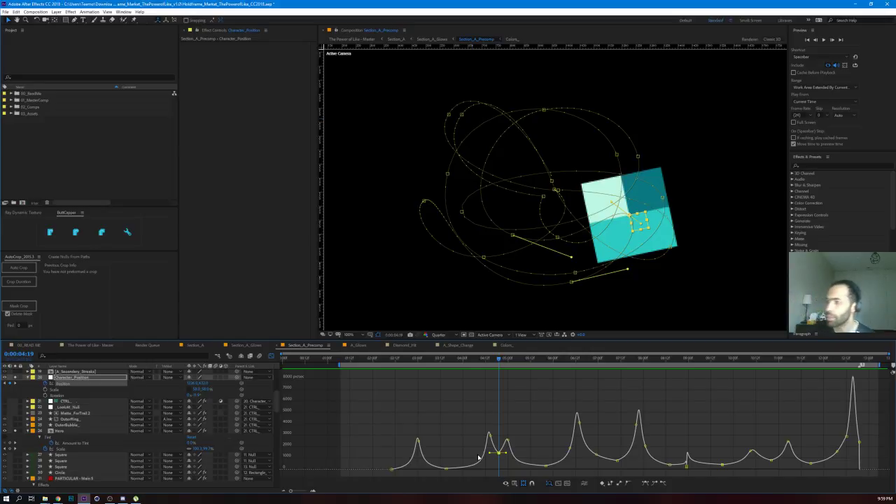
Step: Preview the square's motion through the double speed peak, starting from 0:00:04:04 and again from 0:00:03:18
drag(494, 364, 471, 364)
key(space)
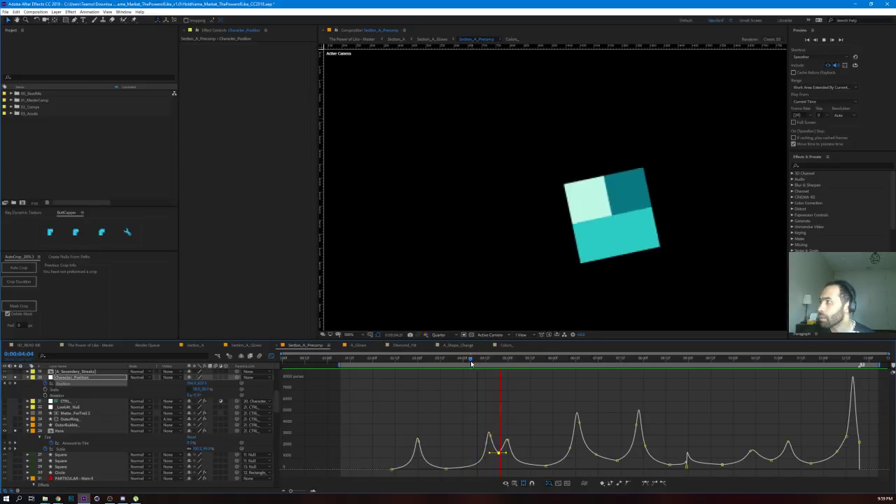
key(space)
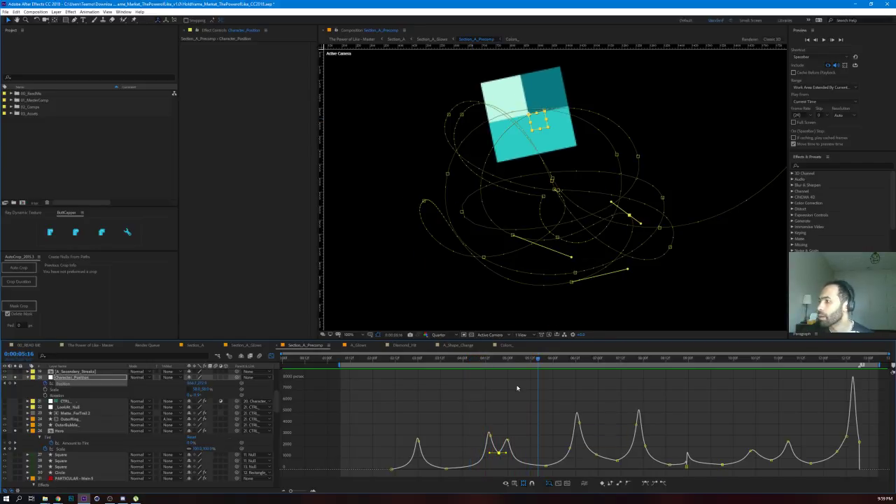
drag(461, 361, 451, 360)
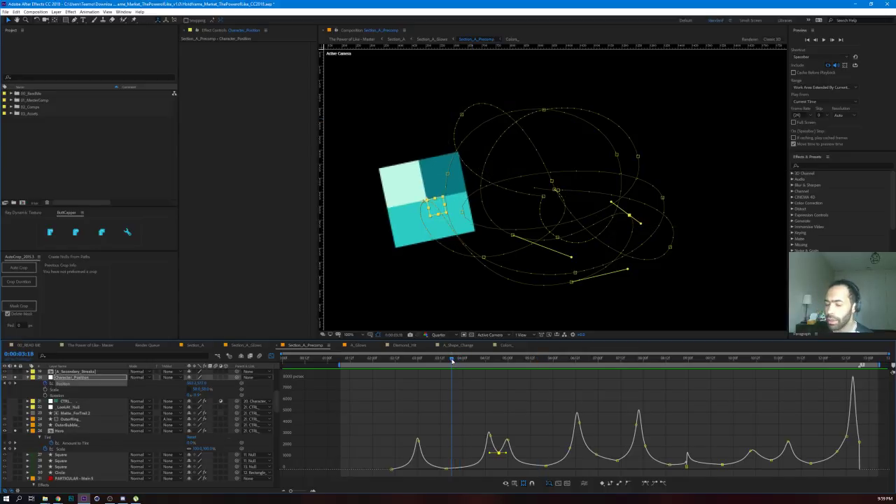
key(space)
key(space)
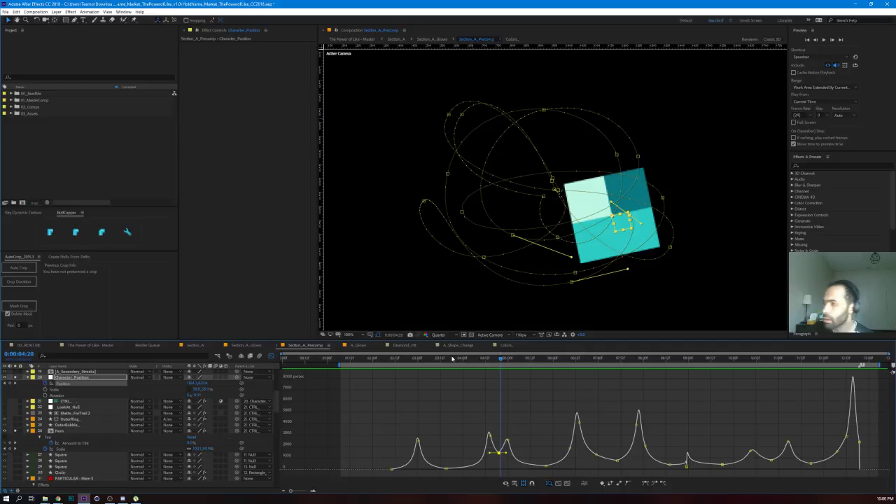
Step: Scrub to 0:00:03:16 and match the keyframe at the second speed peak and the one after it to their motion path points
drag(453, 363, 451, 362)
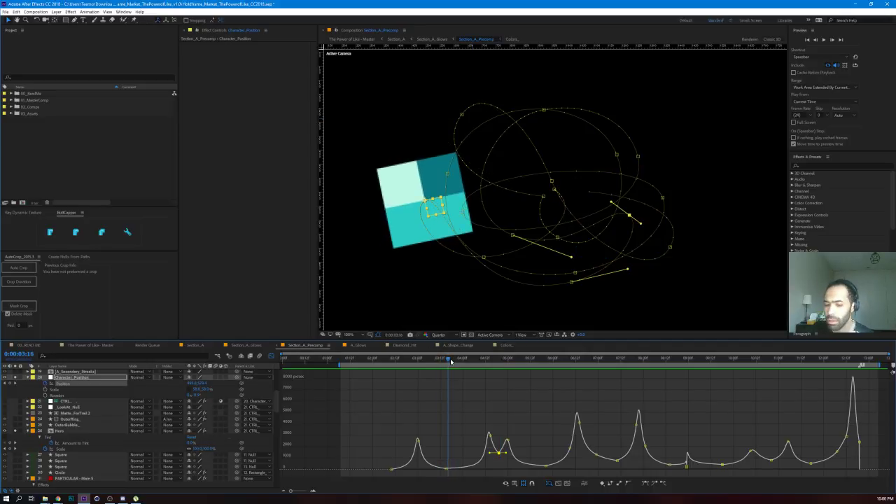
click(493, 436)
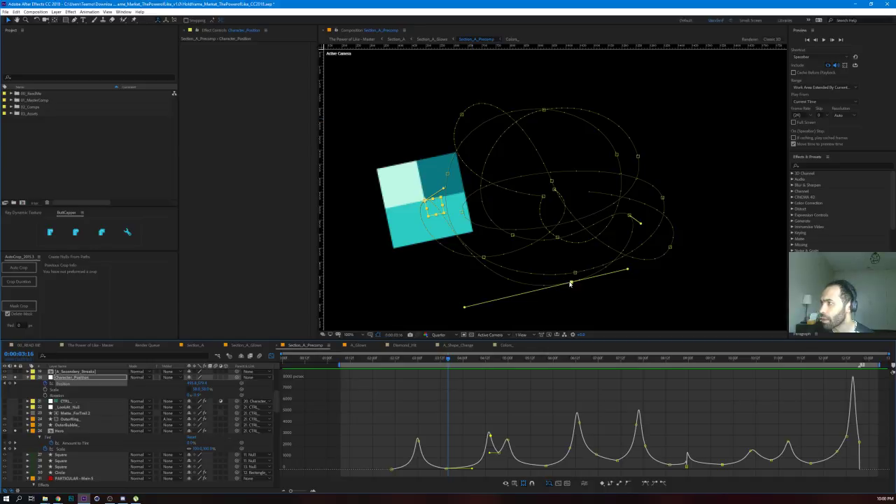
click(631, 216)
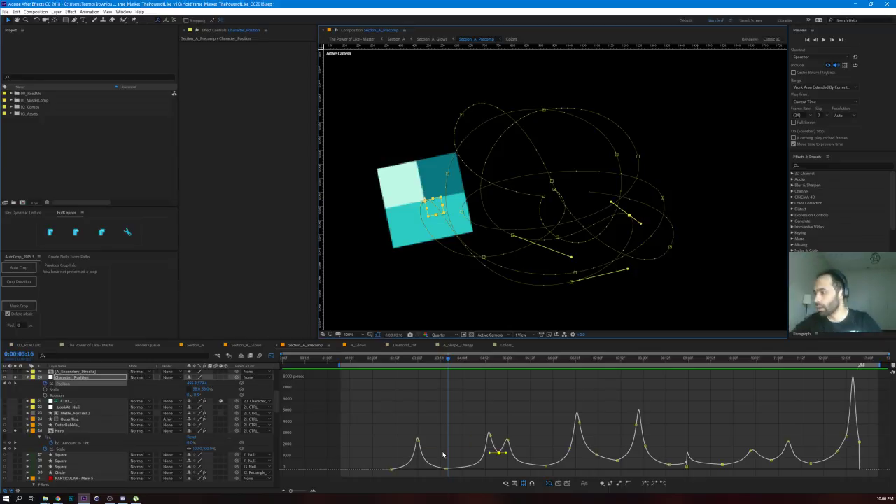
Step: Compare the Position value graph with the speed graph, leaving the speed graph displayed
click(515, 484)
click(521, 420)
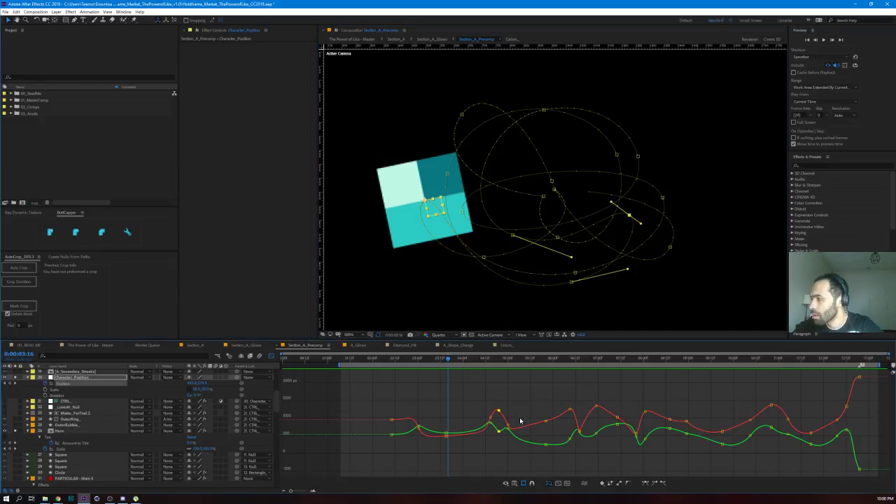
click(515, 484)
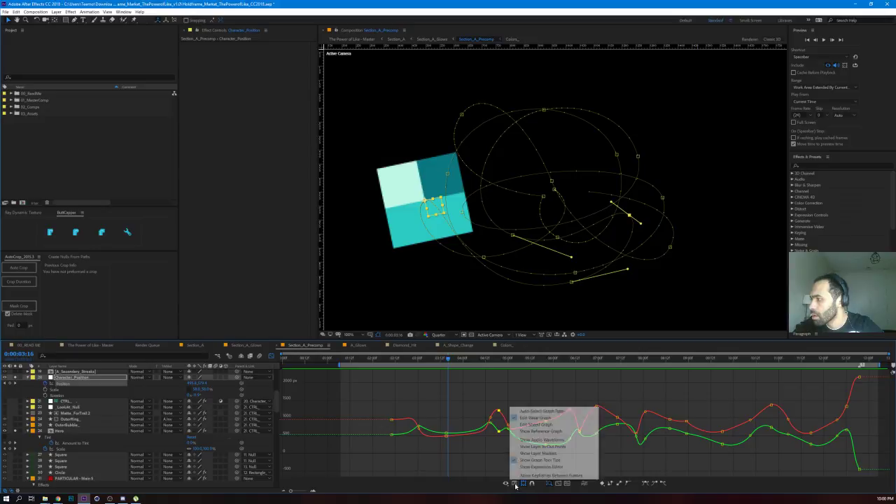
click(528, 425)
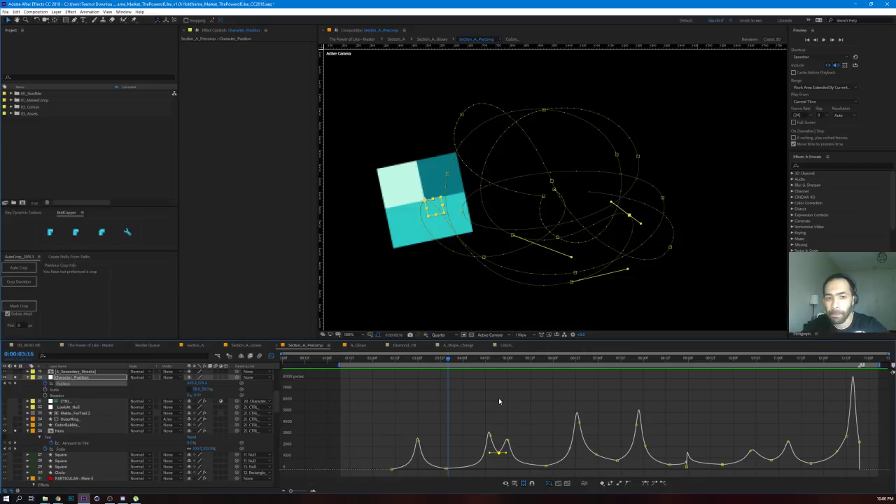
Step: Preview the square's motion through the double speed peak, starting from 0:00:03:16 and again from 0:00:03:19
key(space)
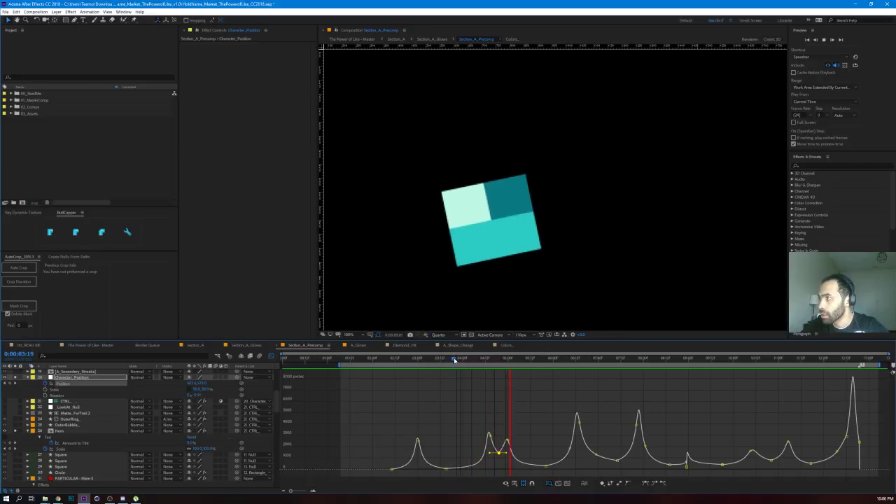
key(space)
key(space)
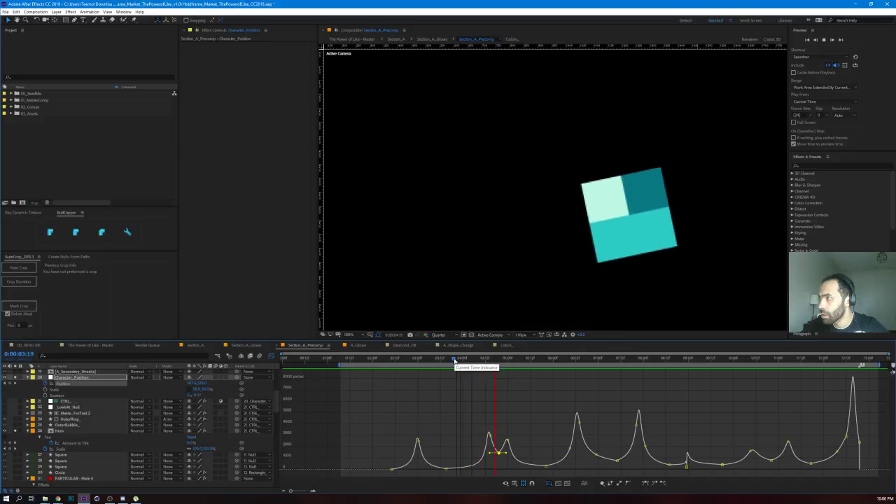
key(space)
key(space)
Step: Match the Position keyframes at 0:00:04:14, 0:00:04:19 and 0:00:05:00 to their motion path points by scrubbing and selecting them
drag(454, 361, 491, 451)
click(491, 436)
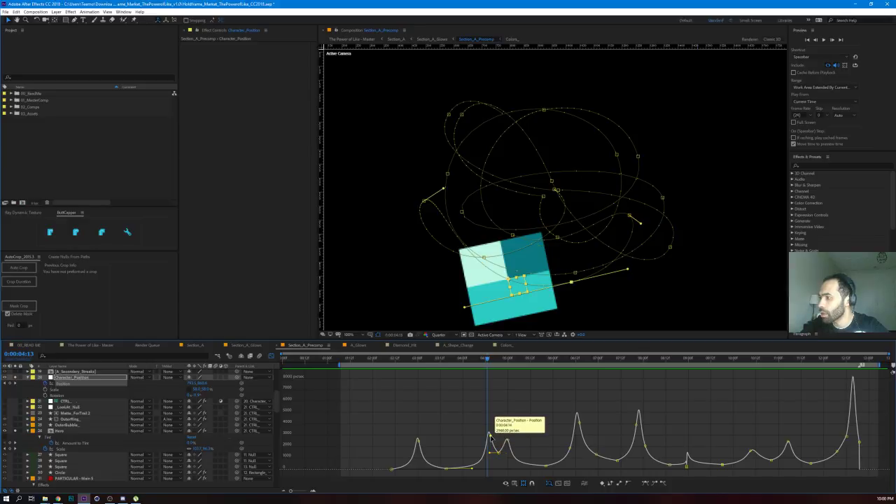
click(499, 454)
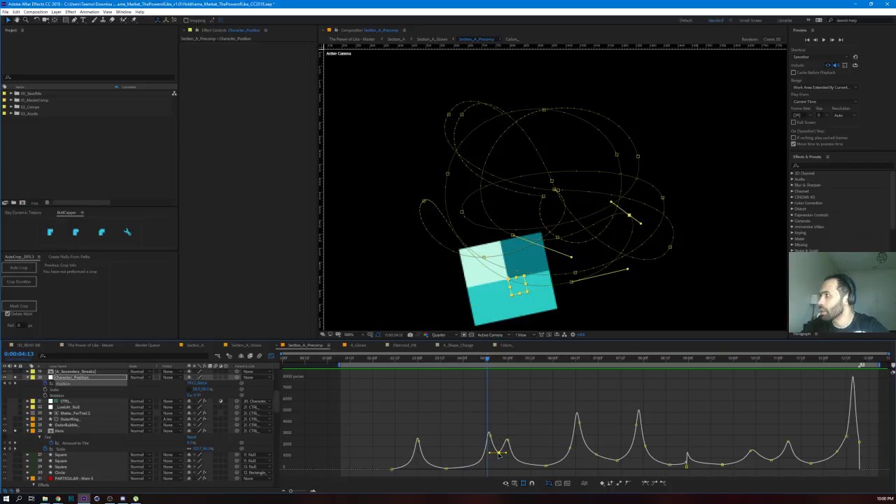
shift+click(492, 437)
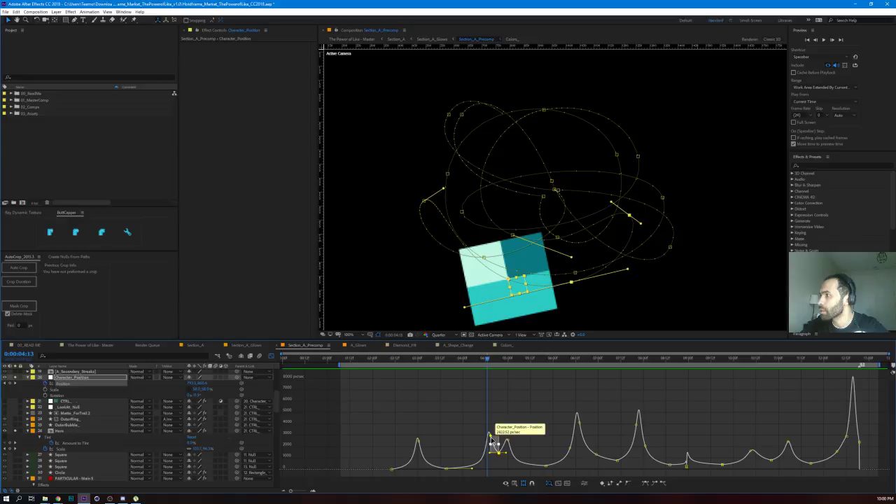
drag(413, 359, 492, 390)
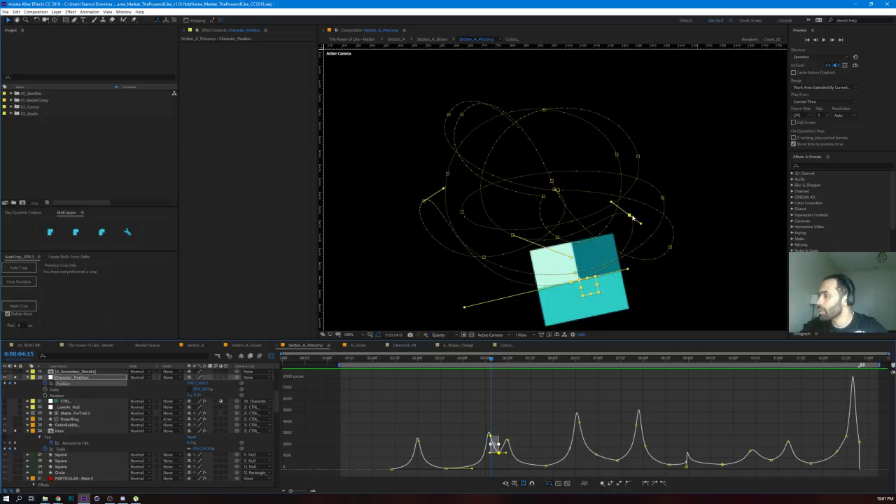
drag(492, 359, 508, 367)
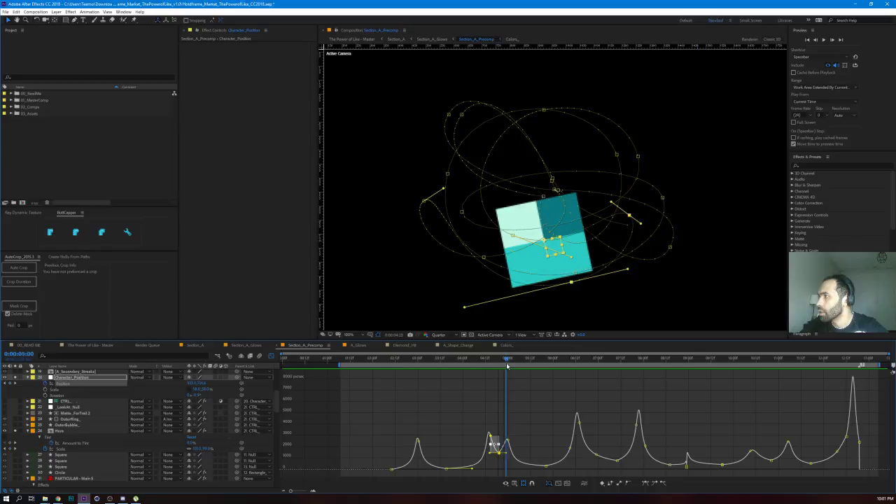
click(509, 443)
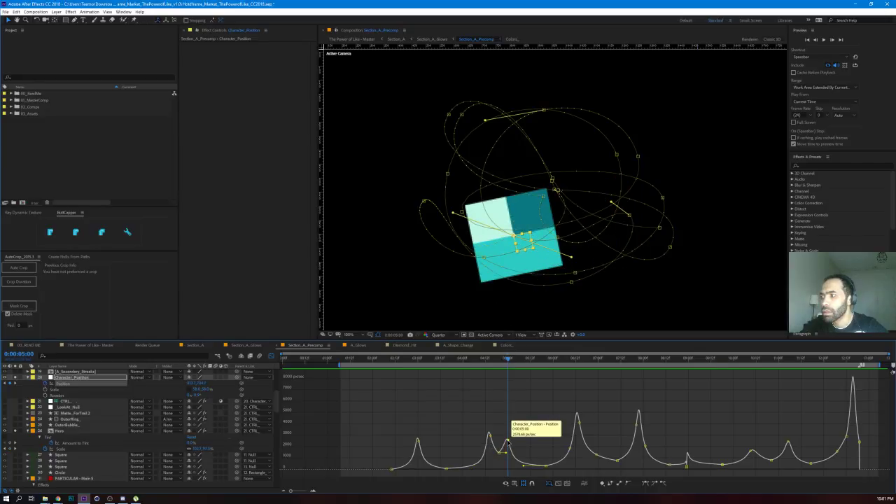
Step: Preview the square's motion from 0:00:02:11 and again from 0:00:03:14
drag(507, 361, 393, 362)
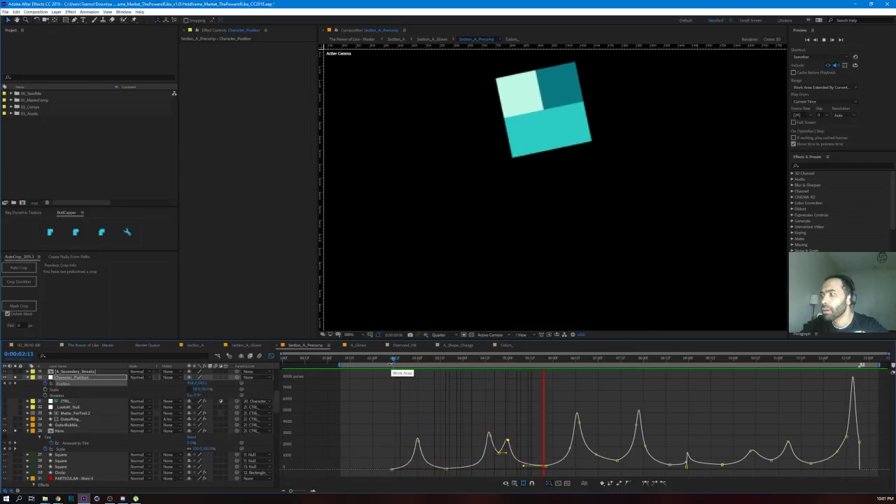
click(445, 362)
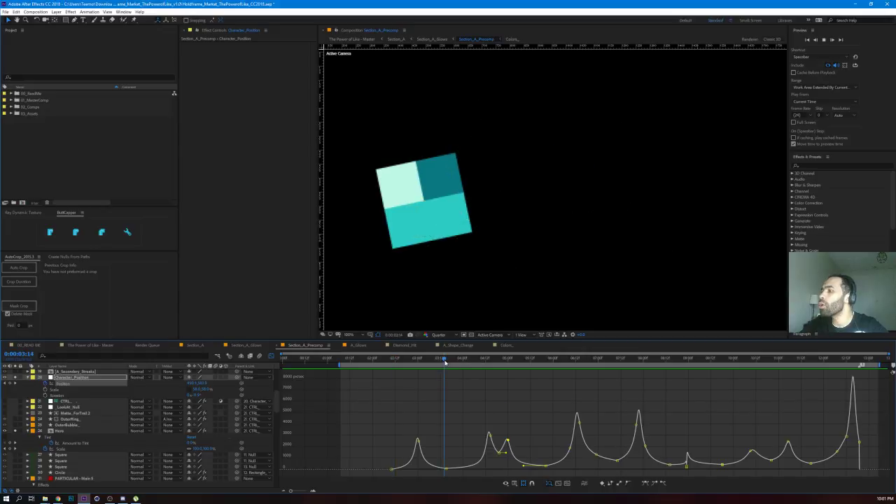
key(space)
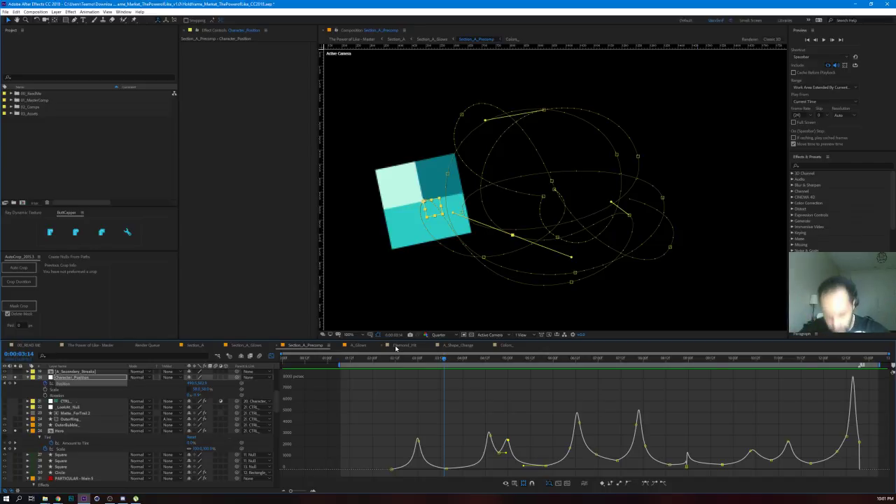
Step: Scrub to 0:00:04:19 and capture the composition view with its motion path using Snipping Tool
drag(483, 359, 498, 361)
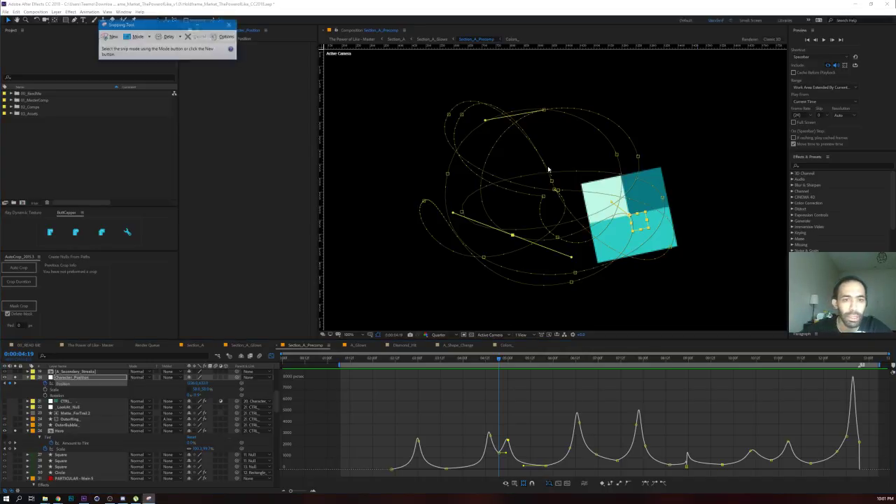
click(109, 36)
drag(335, 63, 760, 377)
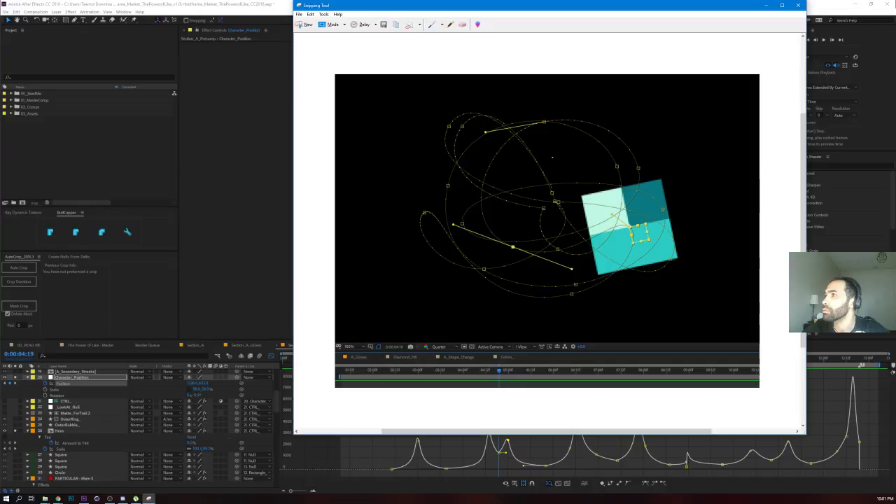
Step: Save the snip to the Desktop as a PNG named vucko
key(ctrl+s)
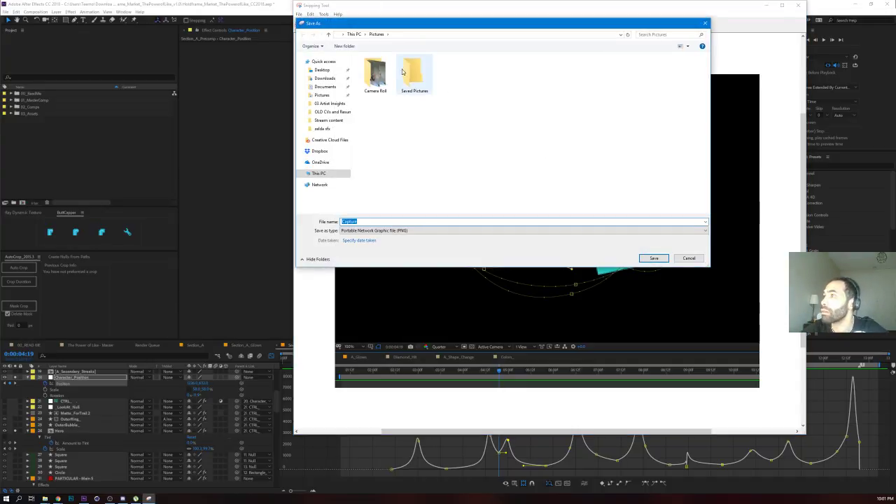
click(323, 70)
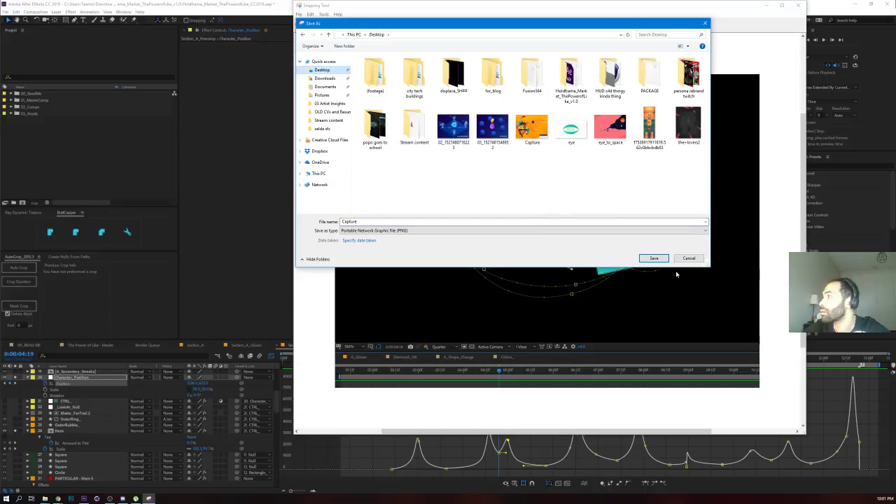
click(654, 259)
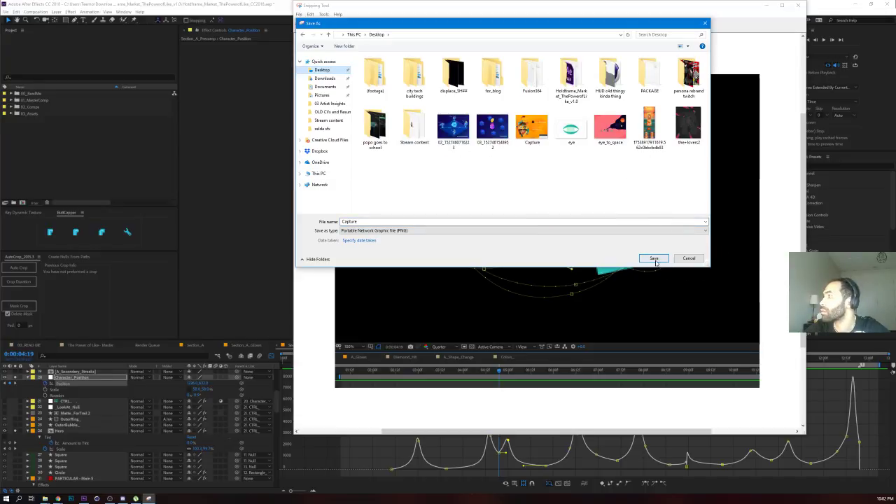
click(489, 250)
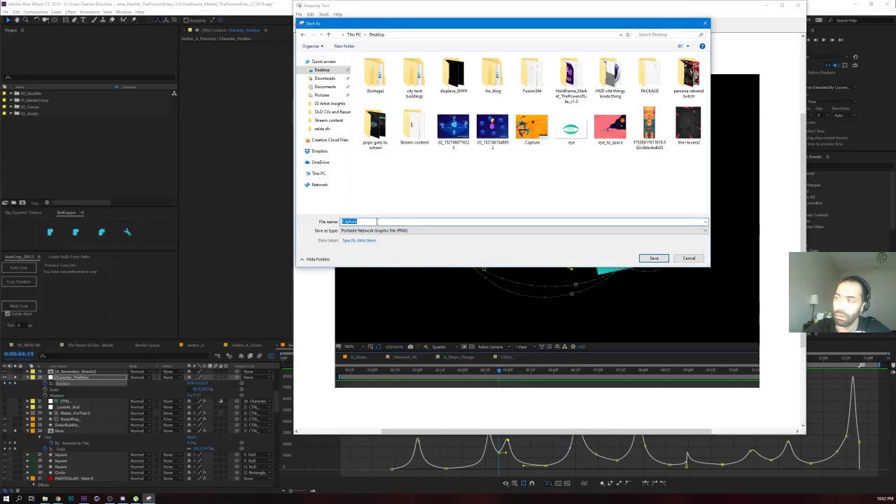
text(sicko)
key(Return)
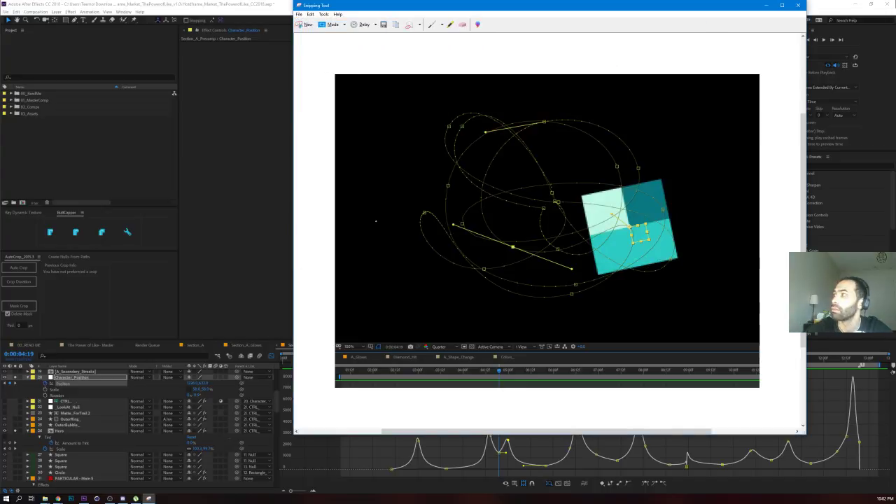
Step: Open vucko.PNG in Photos and rotate the image three quarter turns clockwise
key(ctrl+n)
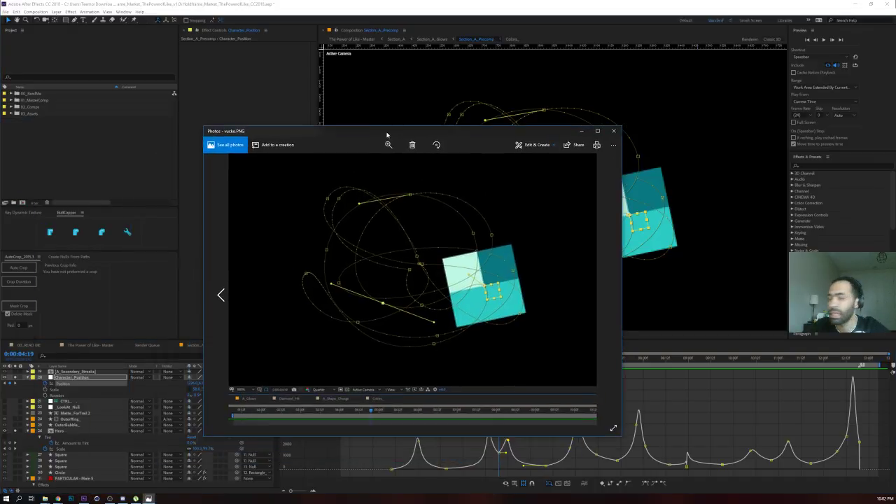
click(446, 143)
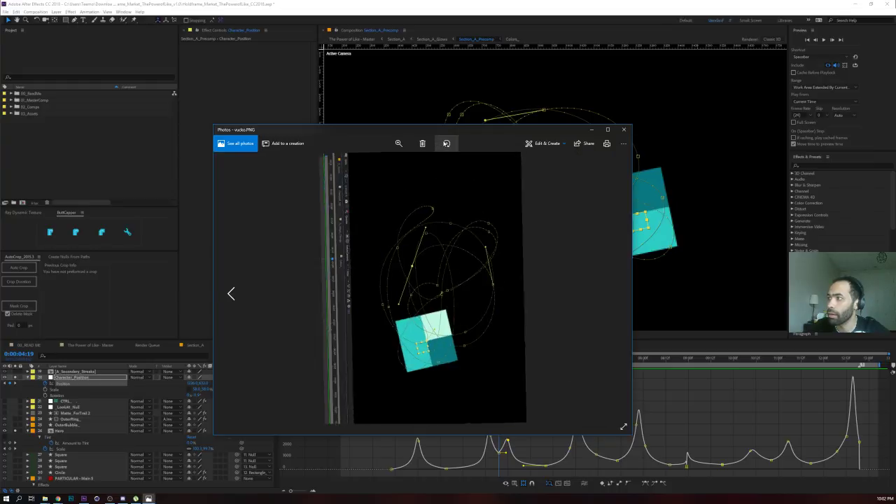
click(446, 142)
click(446, 143)
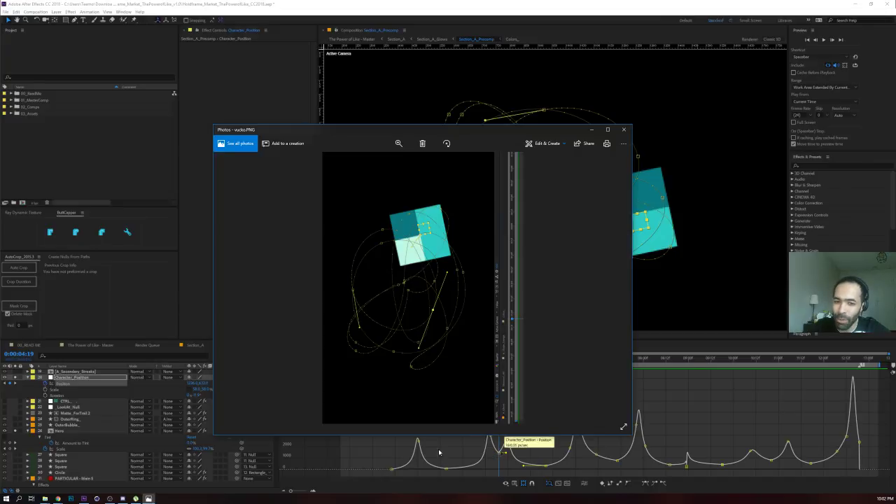
Step: Move the rotated image aside to compare it with the composition's motion path, and close Photos
key(alt+Tab)
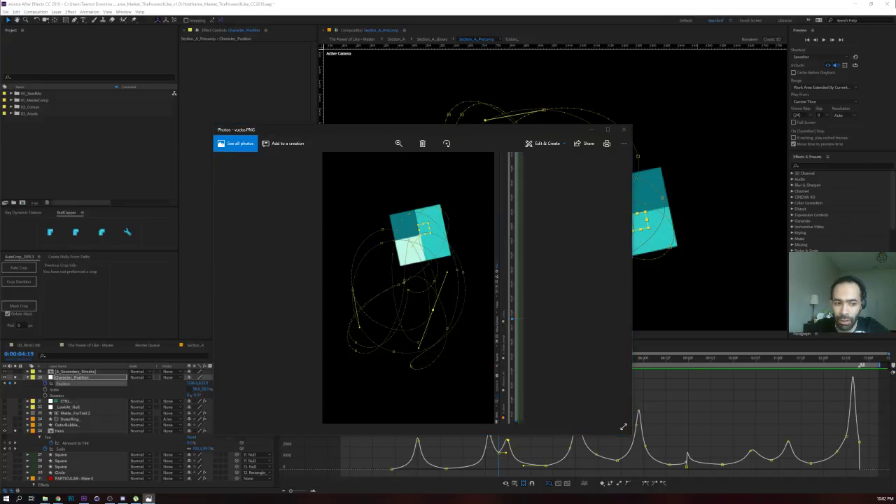
key(alt+Tab)
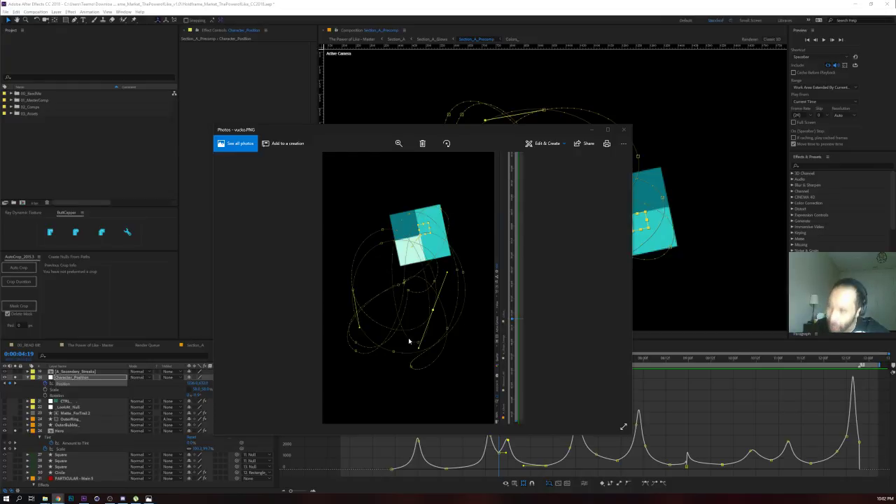
drag(559, 135, 246, 137)
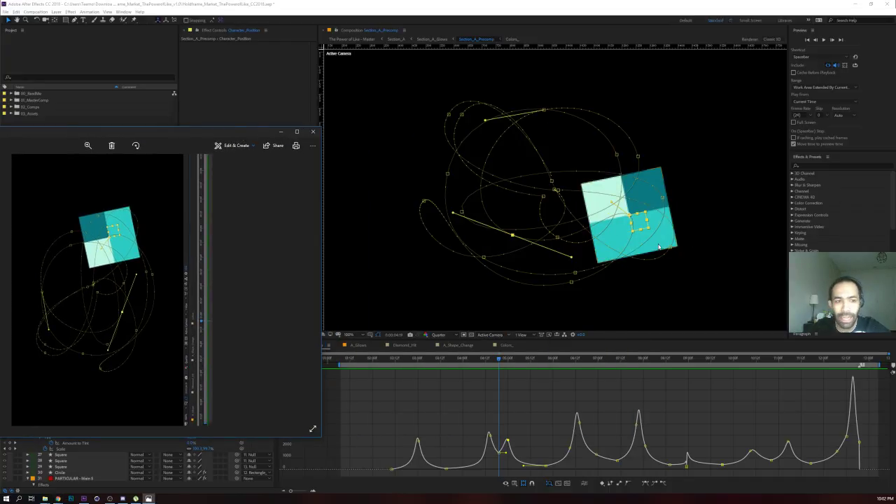
click(318, 134)
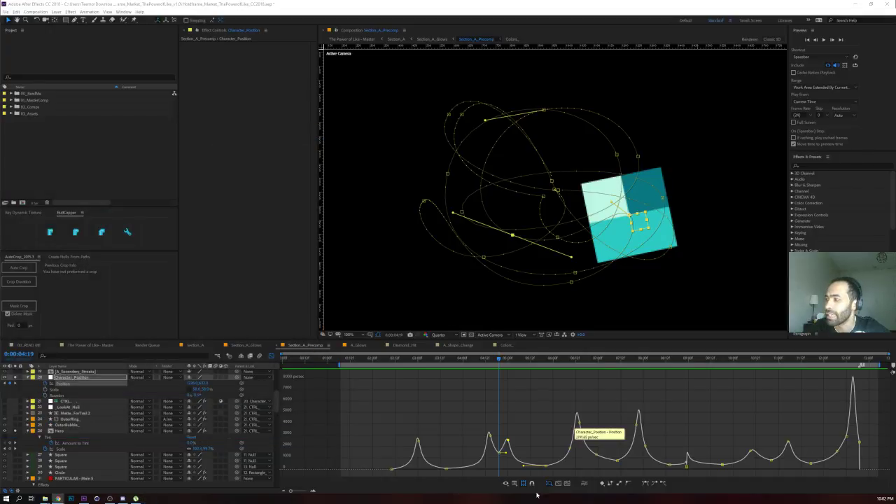
Step: Select the Position keyframe in the dip at 0:00:04:19 and preview the motion from 0:00:03:23
click(500, 453)
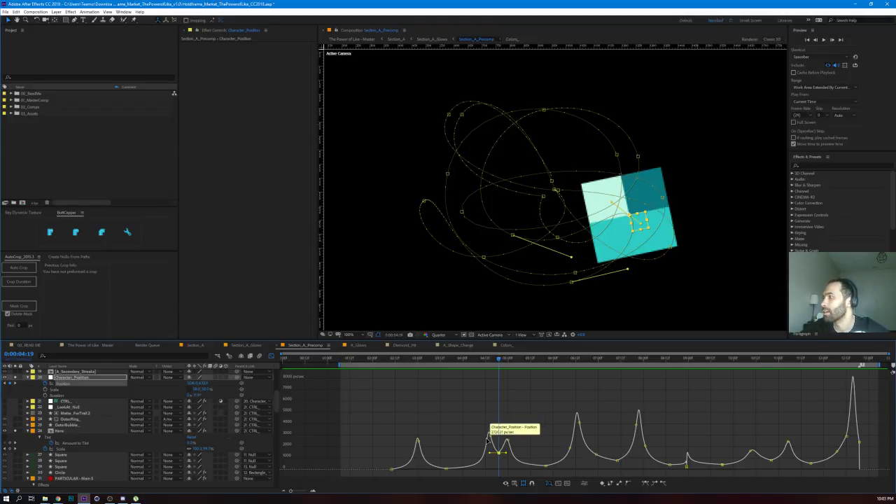
drag(484, 359, 462, 360)
key(space)
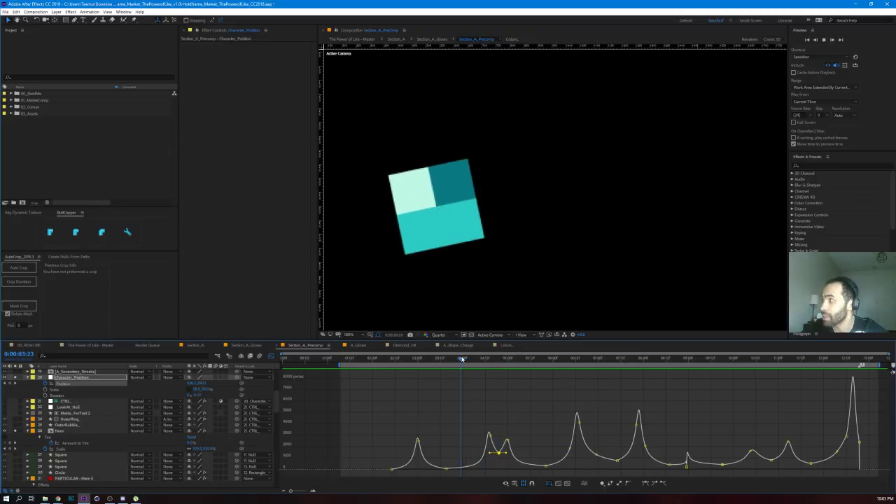
key(space)
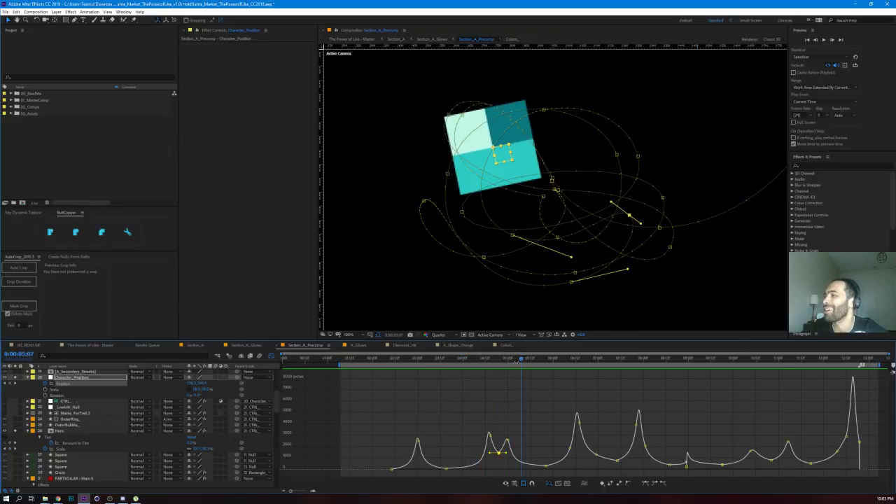
Step: Preview the square's motion from 0:00:04:18, and from 0:00:06:02 through the two tall speed peaks
drag(522, 359, 502, 374)
key(space)
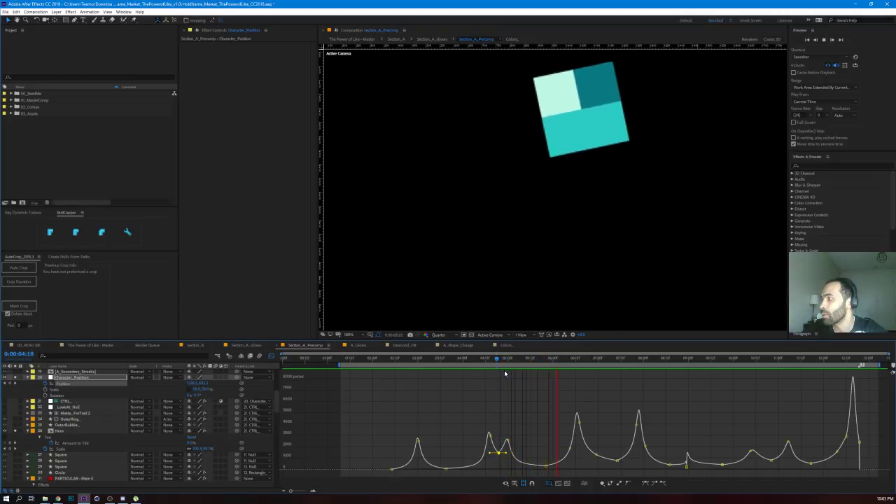
key(space)
drag(550, 361, 556, 379)
key(space)
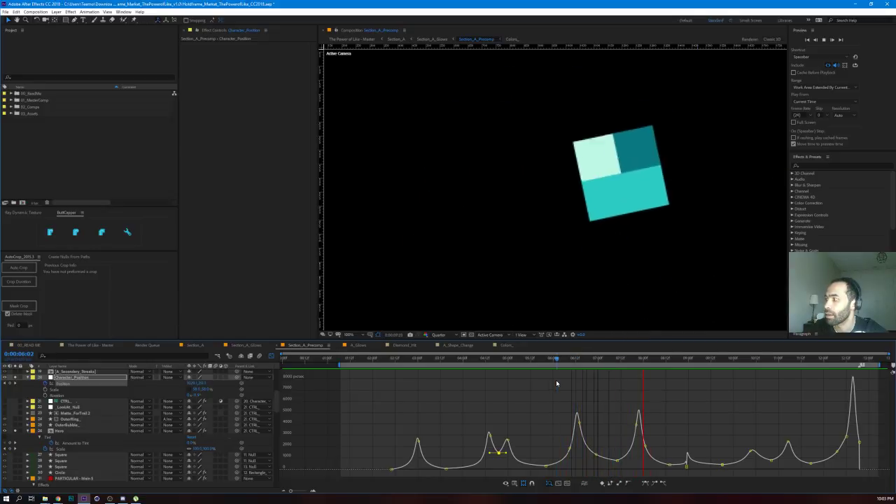
key(space)
Step: Scrub through 0:00:08:20 to the small speed spike at 0:00:08:22
mouse_move(677, 372)
mouse_down()
mouse_move(692, 368)
mouse_move(681, 369)
mouse_up()
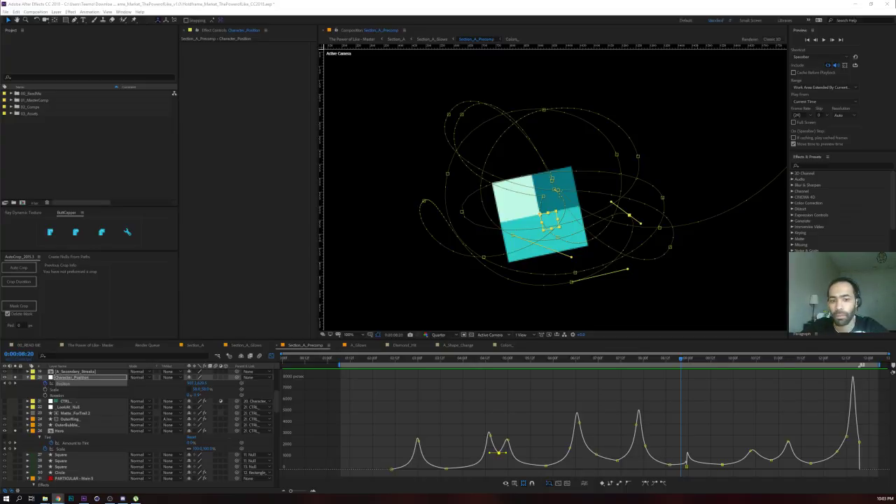
key(alt+Tab)
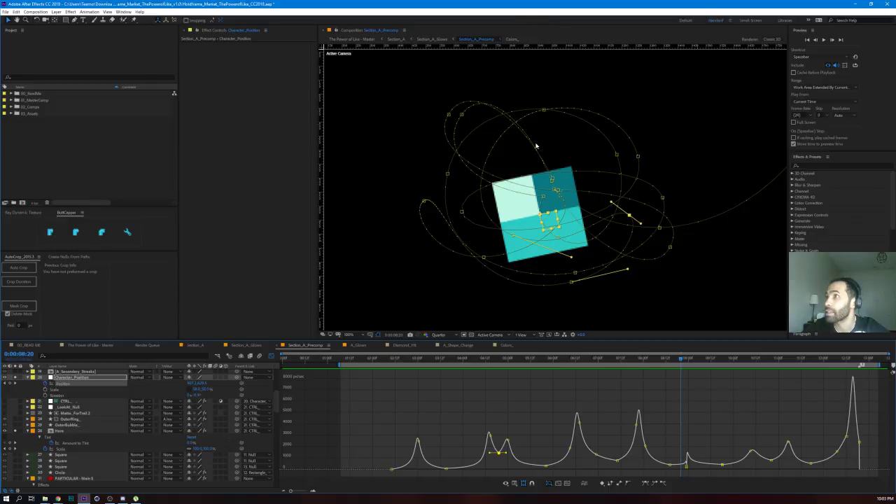
drag(683, 362, 685, 362)
Step: Check the full scene with Character_Position and Hero unsoloed, and scrub past the small speed spike to 0:00:09:08
click(15, 377)
click(15, 431)
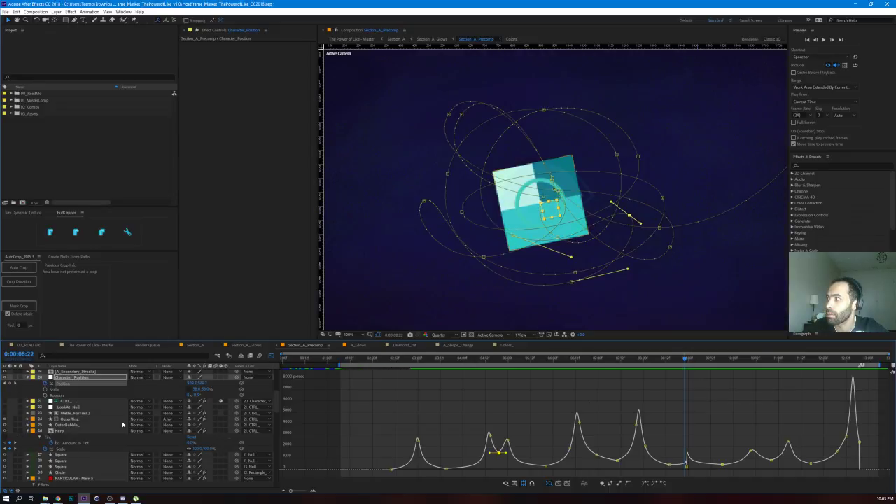
click(689, 363)
drag(694, 364, 698, 362)
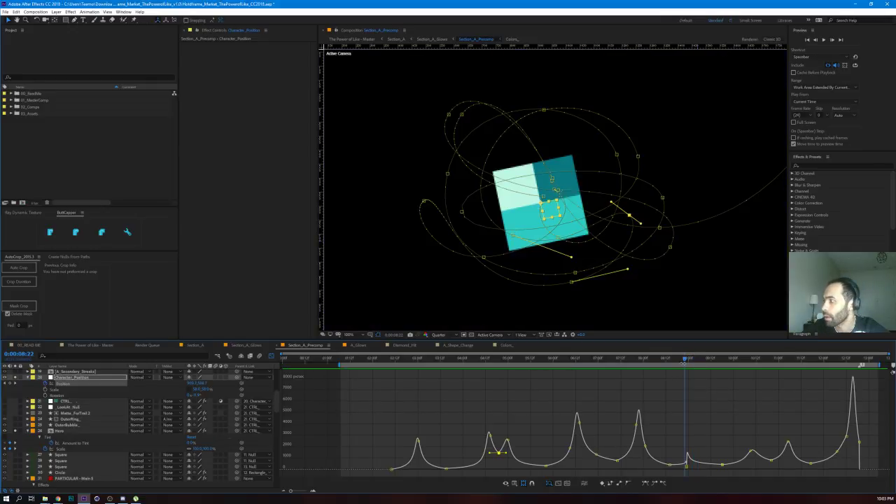
drag(685, 361, 699, 365)
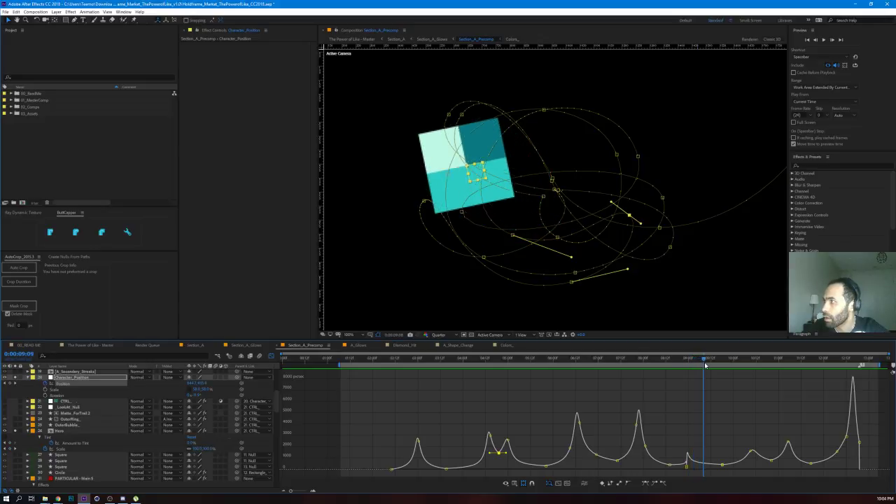
Step: Preview the motion around the small speed spike from 0:00:08:04 and from 0:00:09:04, and return to 0:00:09:00
drag(664, 362, 652, 362)
key(space)
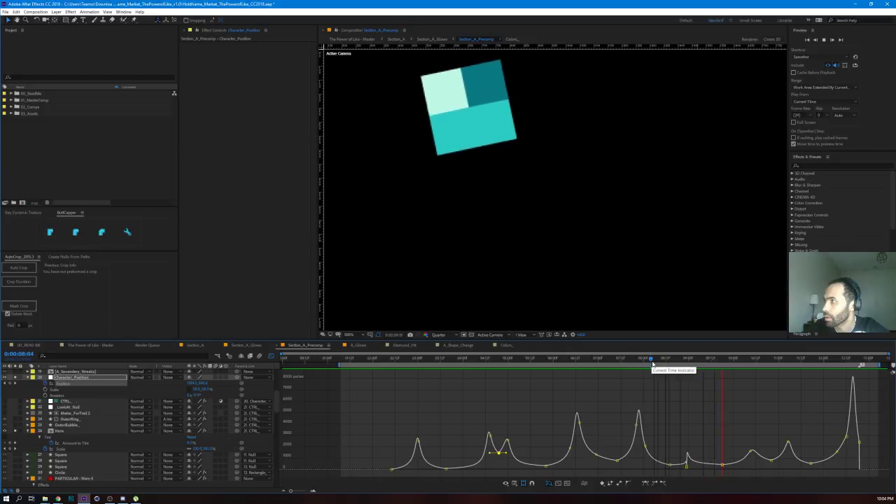
click(693, 359)
key(space)
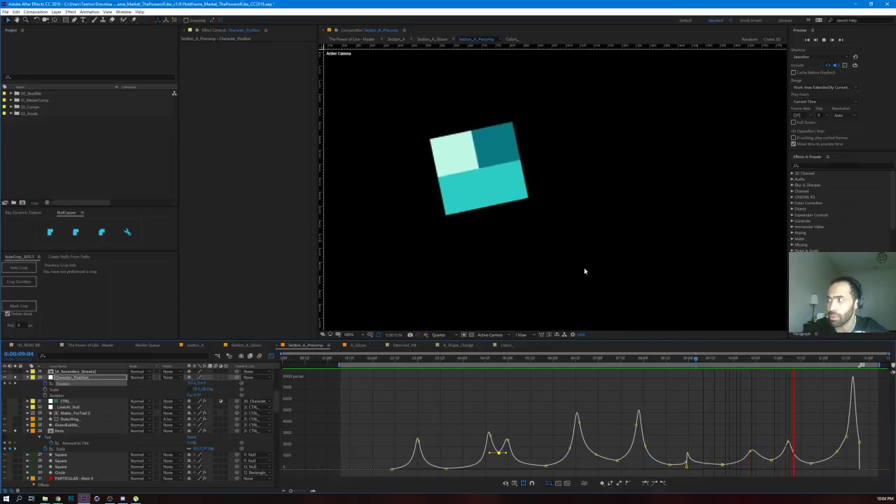
mouse_move(675, 359)
mouse_down()
mouse_move(699, 359)
mouse_move(688, 358)
mouse_up()
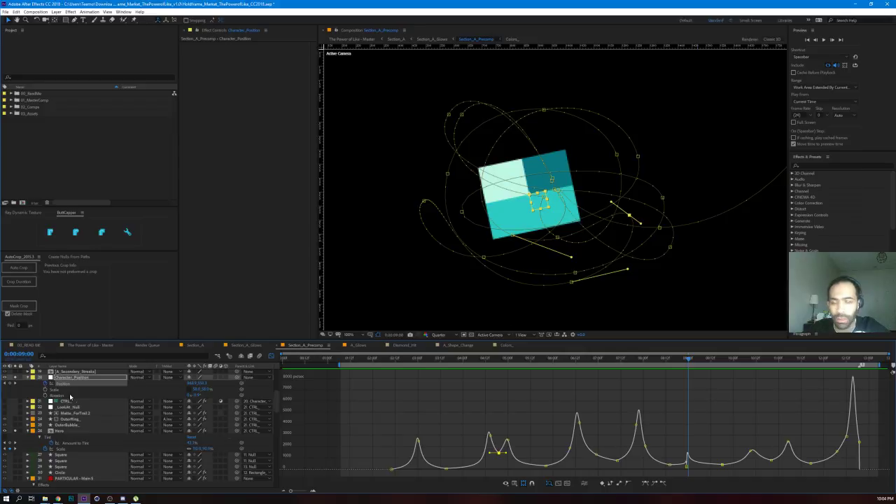
Step: Restore Character_Position's Scale and Rotation keyframes, review its full Position speed graph, and go to 0:00:02:00
key(i)
key(k)
key(k)
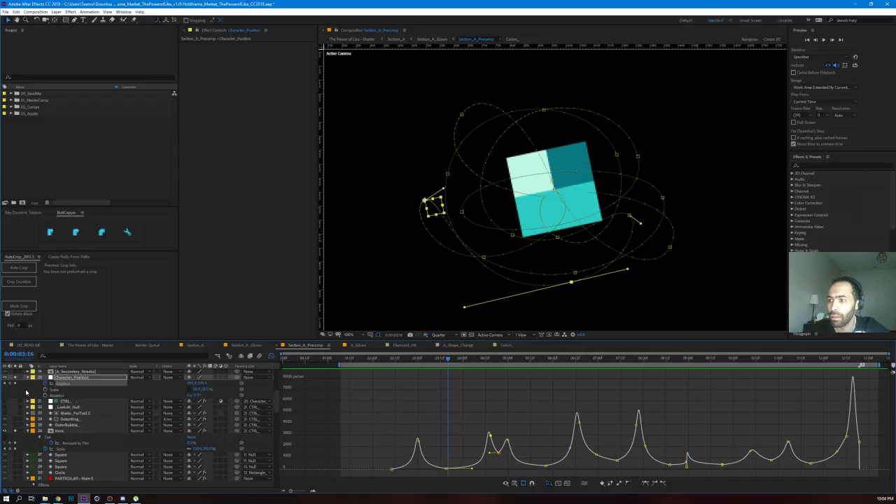
key(k)
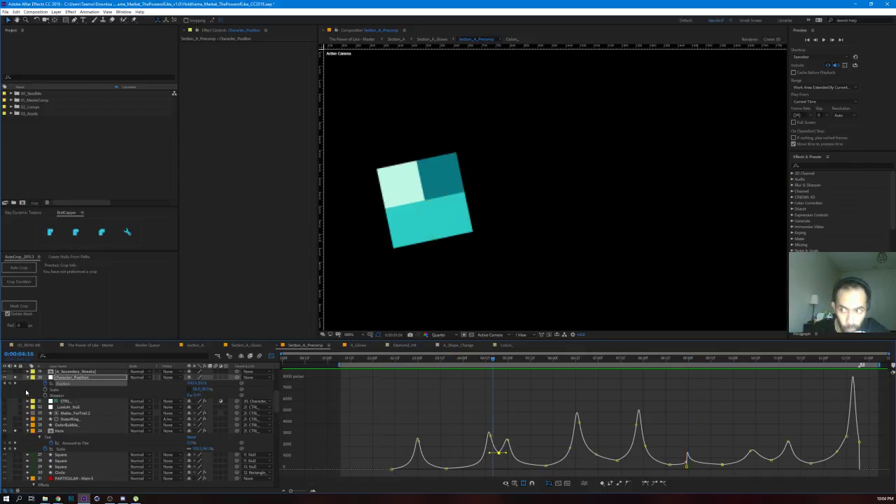
key(i)
click(61, 384)
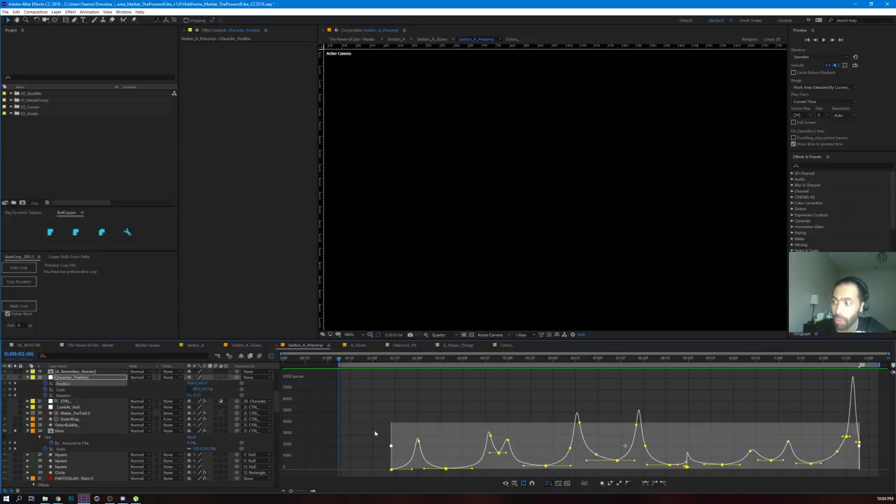
click(372, 360)
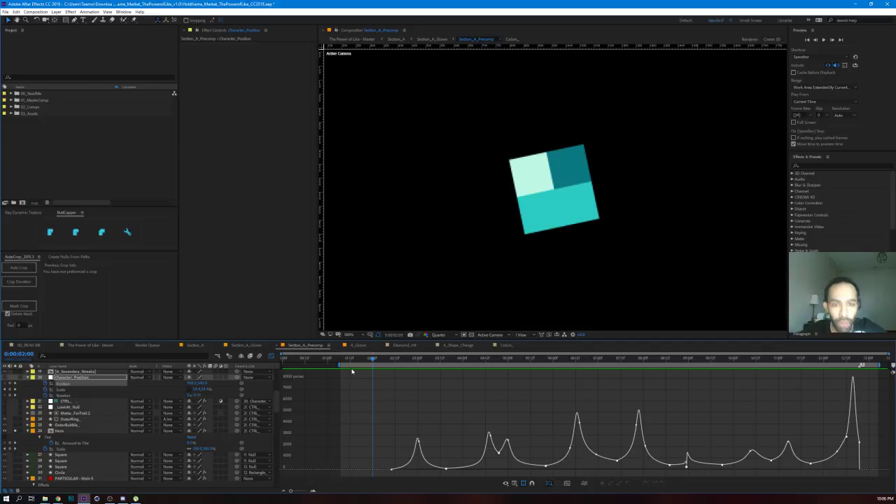
Step: Show Character_Position's Rotation speed graph and preview the spin from 0:00:01:23
key(alt+Tab)
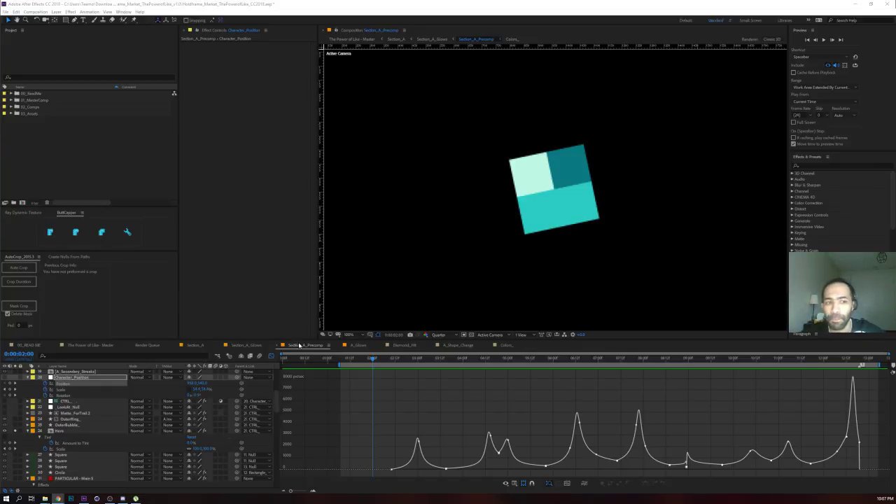
click(391, 361)
drag(391, 361, 392, 360)
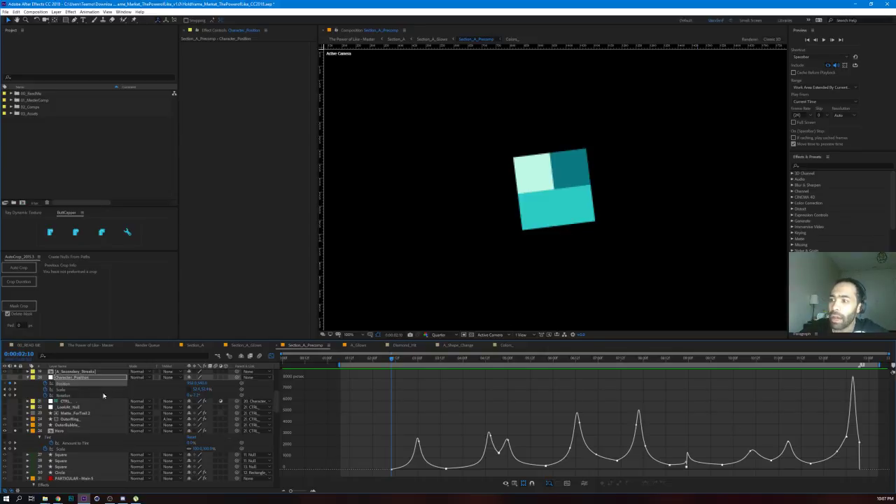
click(92, 396)
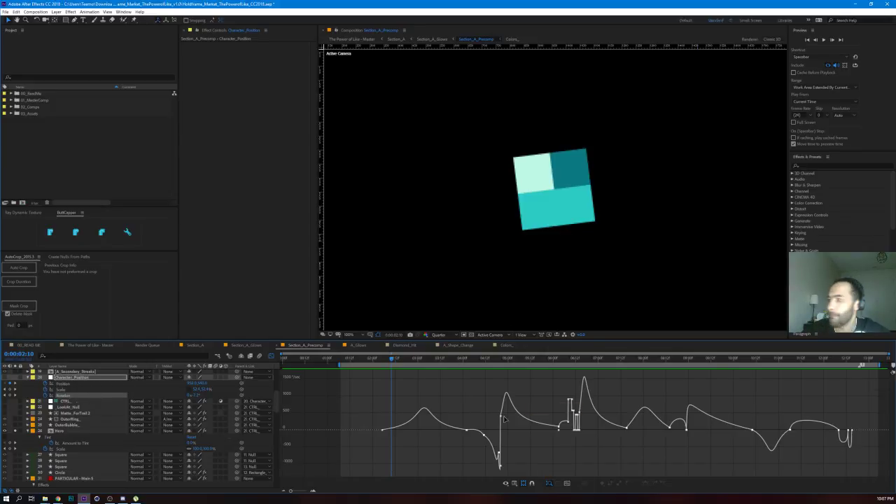
click(373, 358)
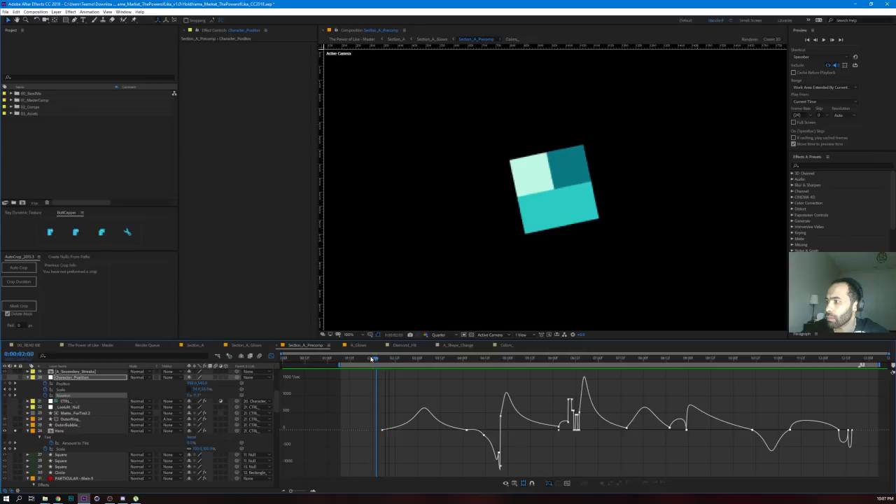
key(space)
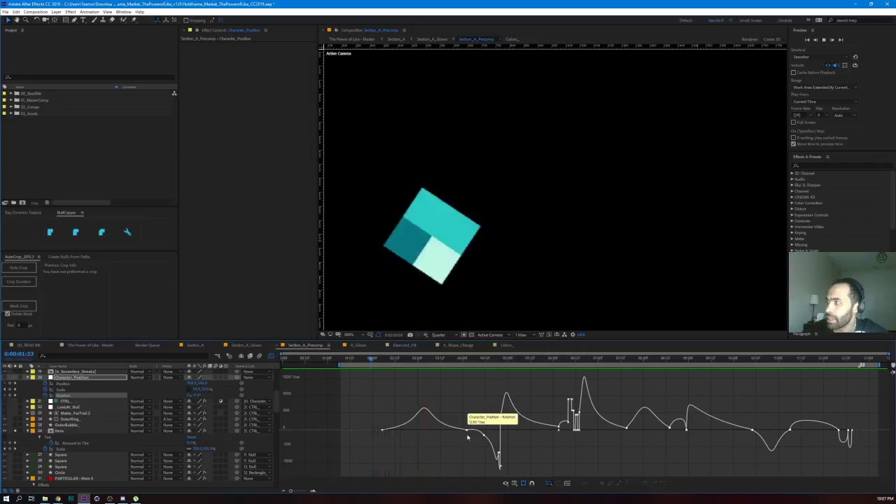
Step: Switch off Character_Position's Rotation keyframing to preview the motion from 0:00:02:02 without spin, and restore it for comparison
click(382, 359)
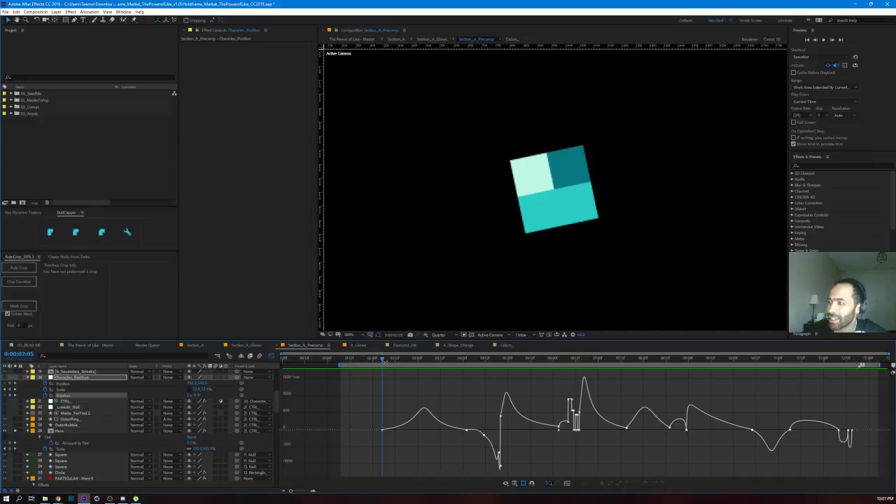
drag(383, 360, 377, 360)
click(45, 396)
key(space)
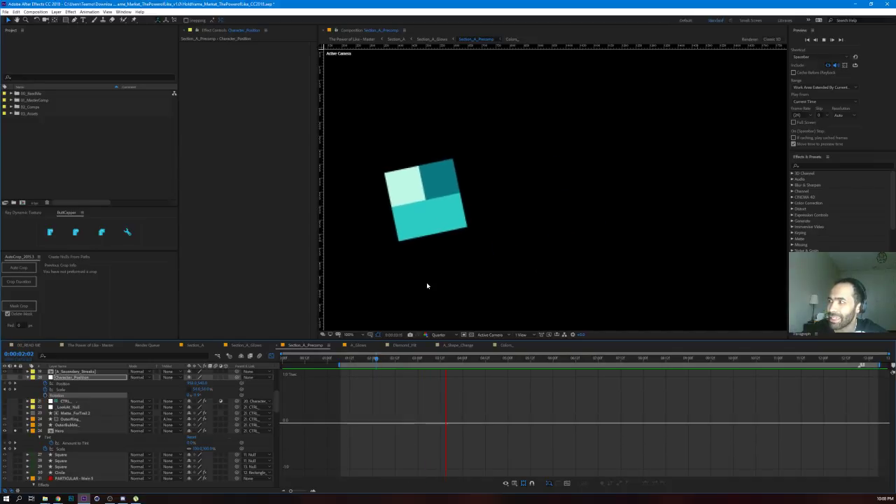
key(space)
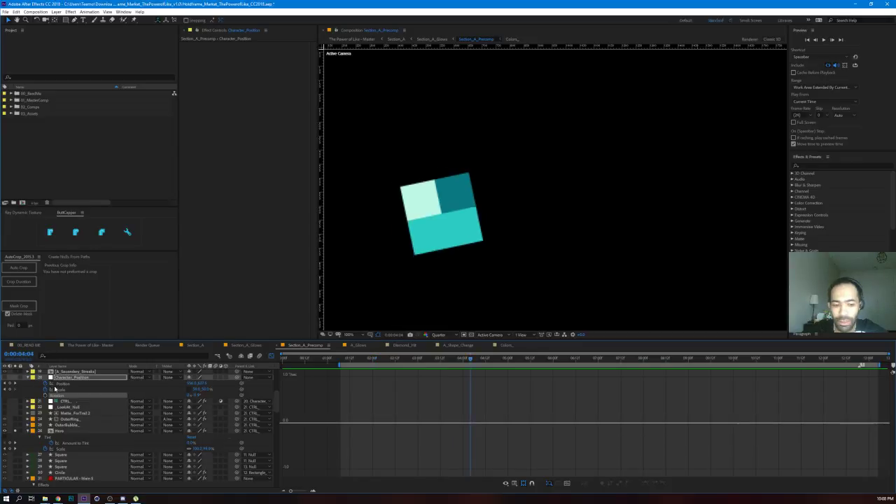
key(space)
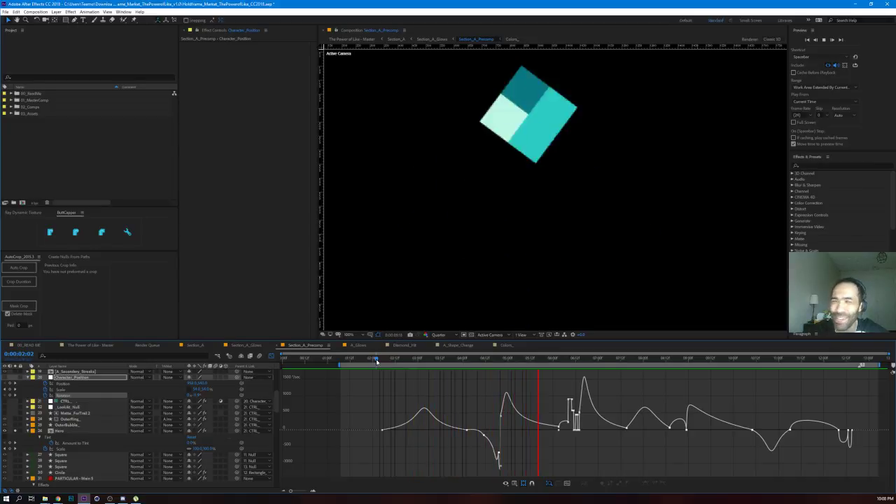
key(space)
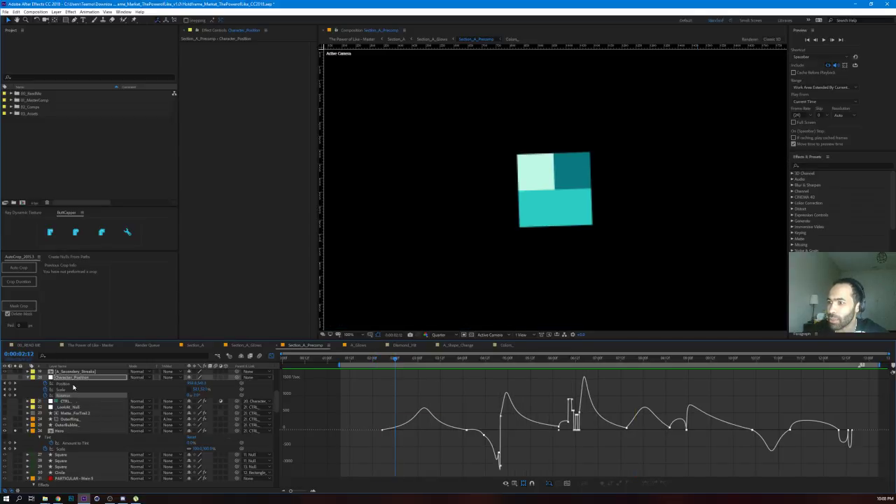
Step: Overlay Character_Position's Position, Scale and Rotation speed graphs and preview the motion from 0:00:03:02
shift+click(73, 388)
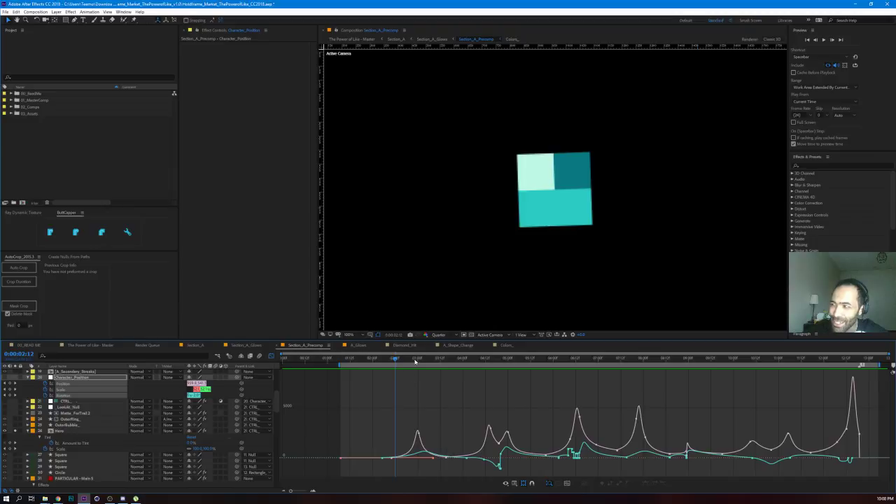
drag(415, 362, 447, 364)
scroll(451, 454, up, 4)
scroll(432, 455, down, 4)
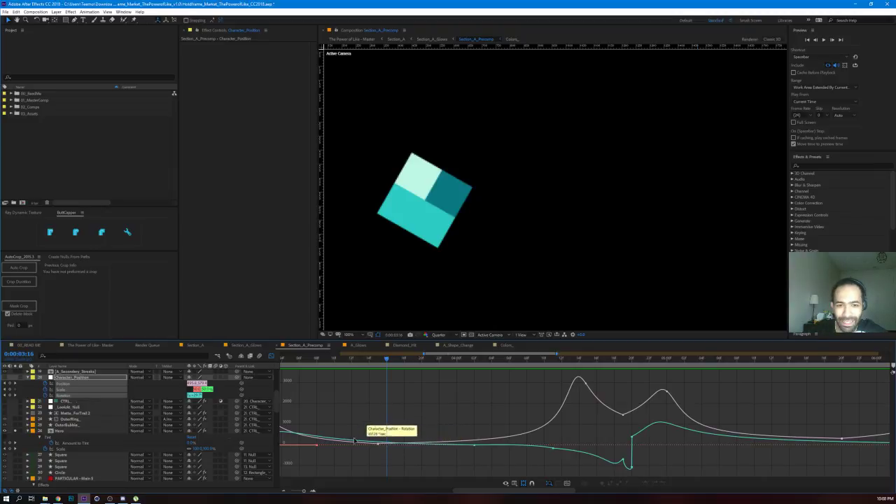
scroll(416, 410, left, 3)
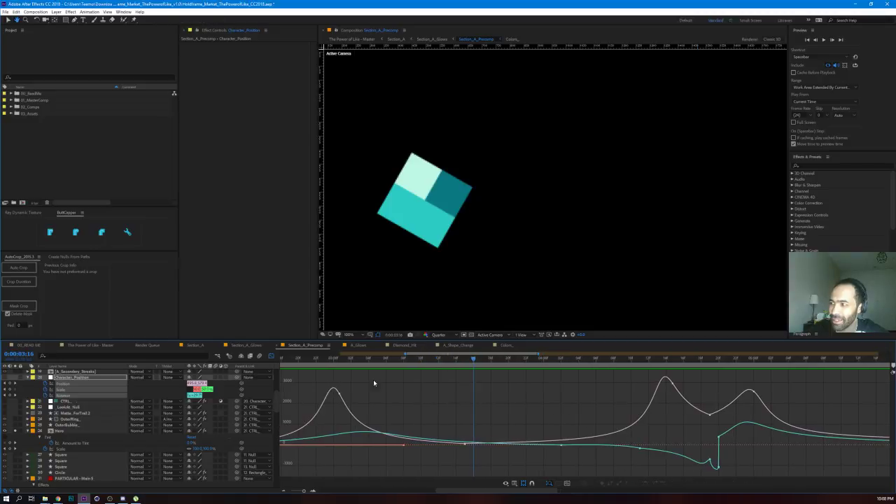
click(350, 359)
key(space)
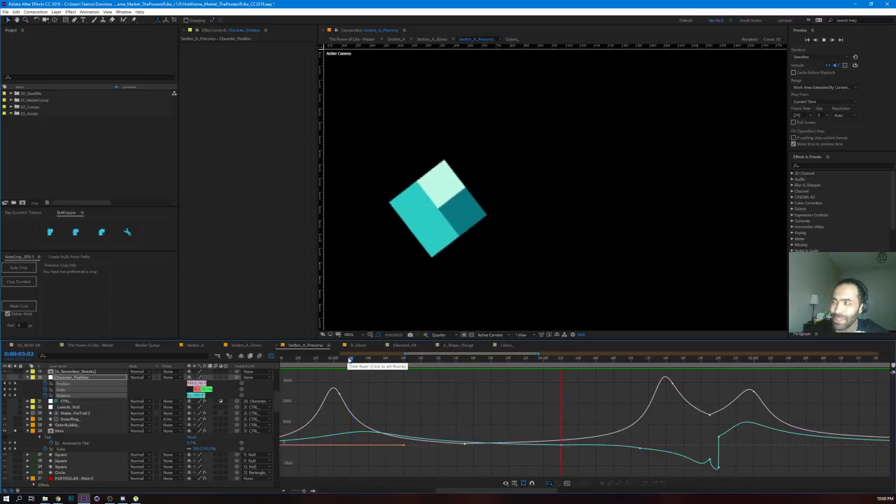
key(space)
Step: Scrub through the double Position speed peak and preview it against the Rotation curve from 0:00:04:02
mouse_move(636, 359)
mouse_down()
mouse_move(621, 360)
mouse_move(650, 368)
mouse_up()
drag(664, 373, 738, 388)
key(space)
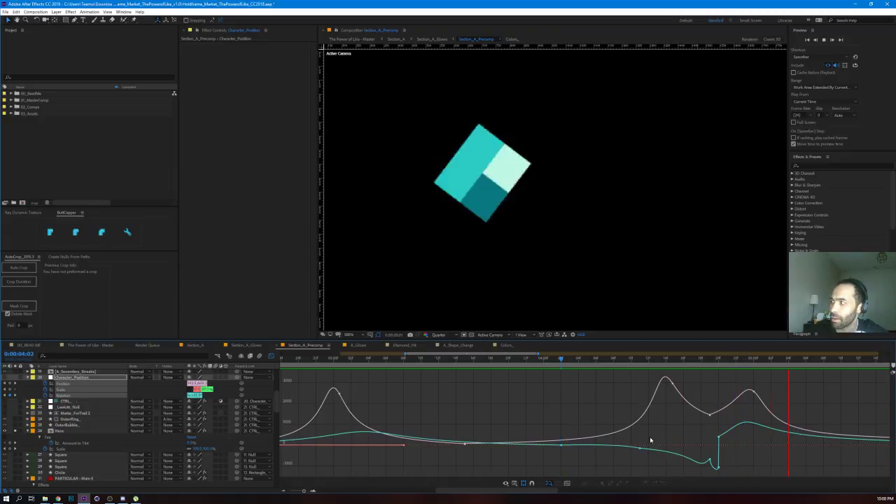
key(space)
Step: Compare the Position and Rotation curves around the next tall peak, scrubbing at 0:00:05:17 and back at 0:00:05:05
drag(741, 419, 611, 405)
drag(456, 358, 323, 371)
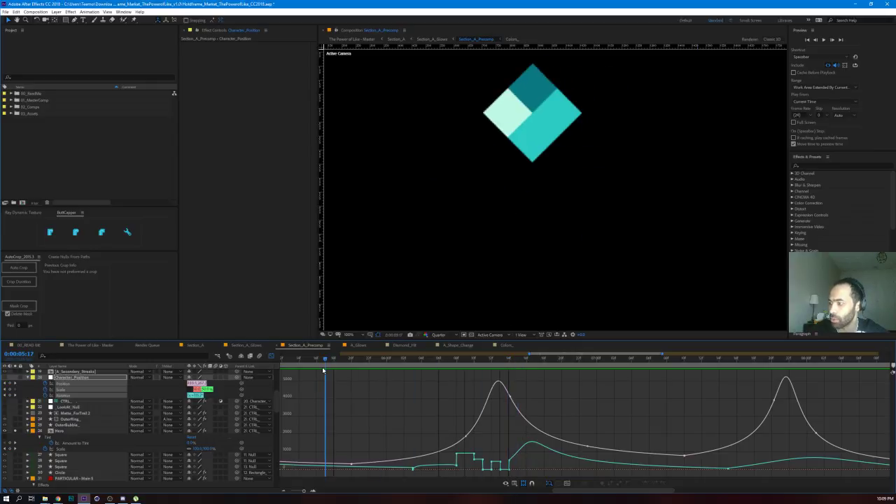
drag(430, 430, 686, 434)
drag(393, 363, 486, 379)
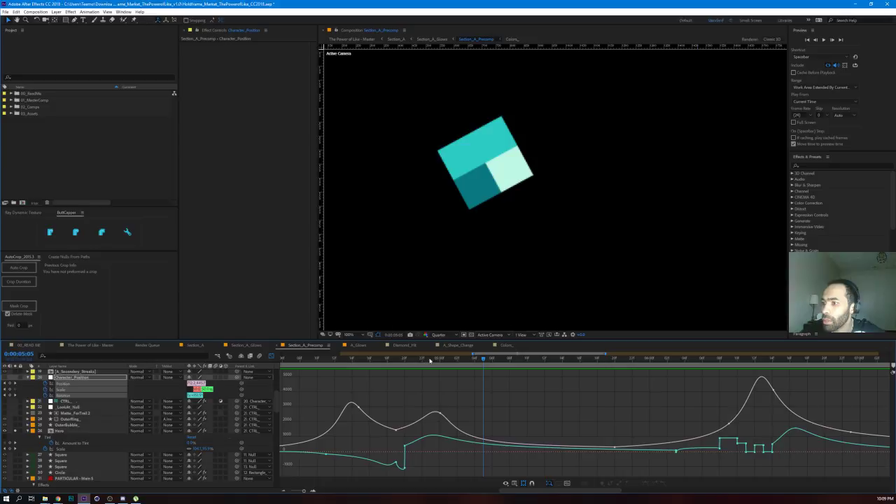
Step: Show only Character_Position's Rotation speed graph and preview the rotation reversal from 0:00:04:15
click(421, 383)
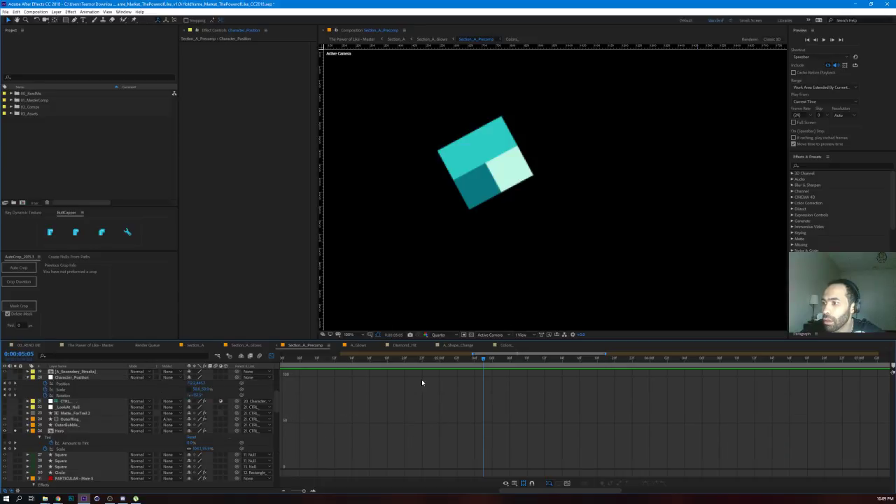
click(74, 394)
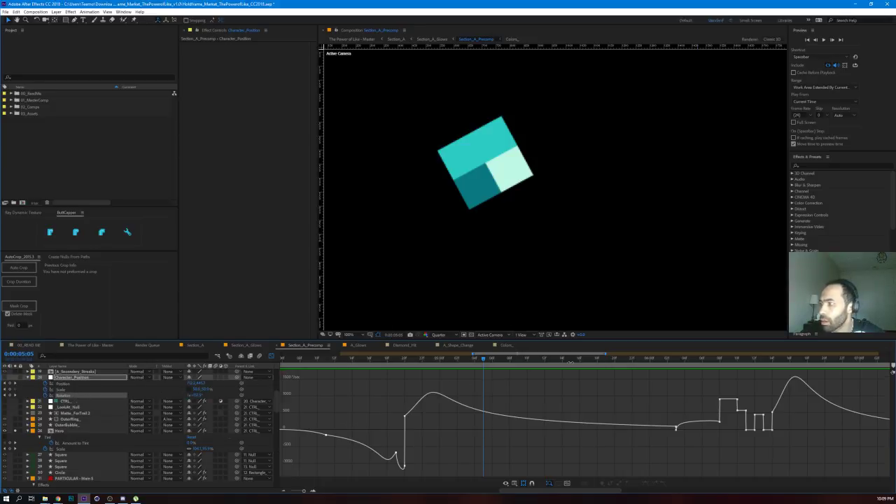
click(404, 358)
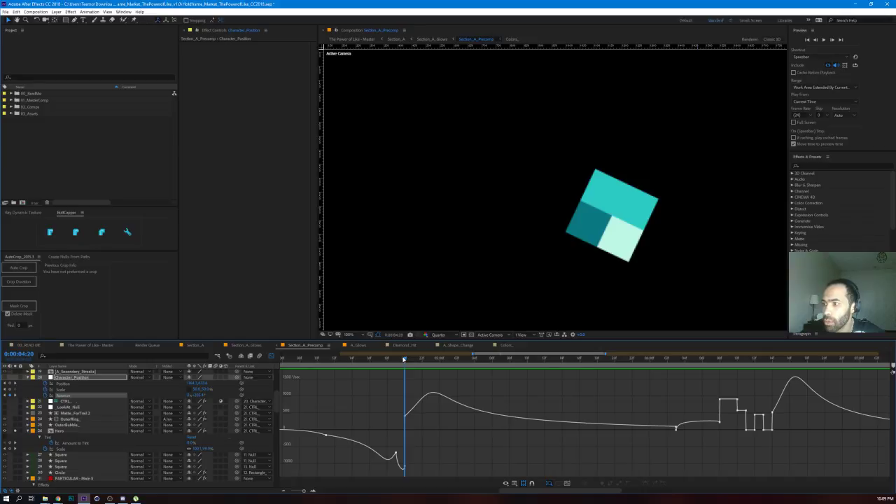
key(space)
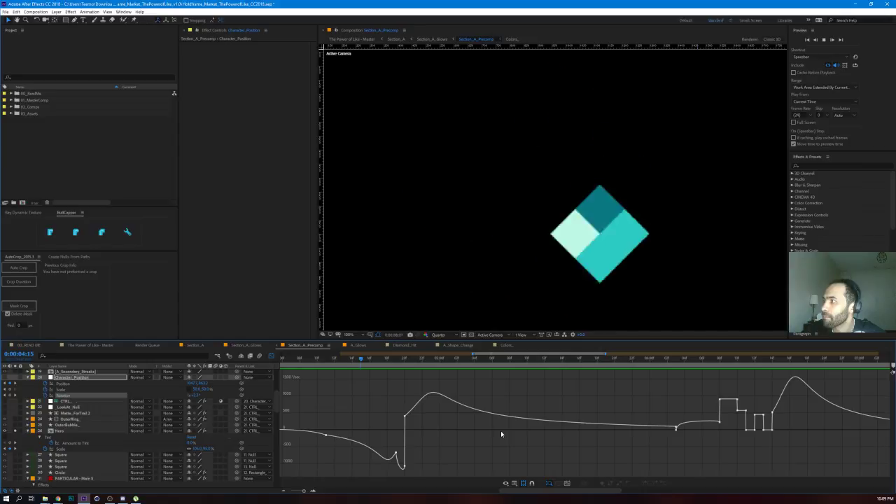
key(space)
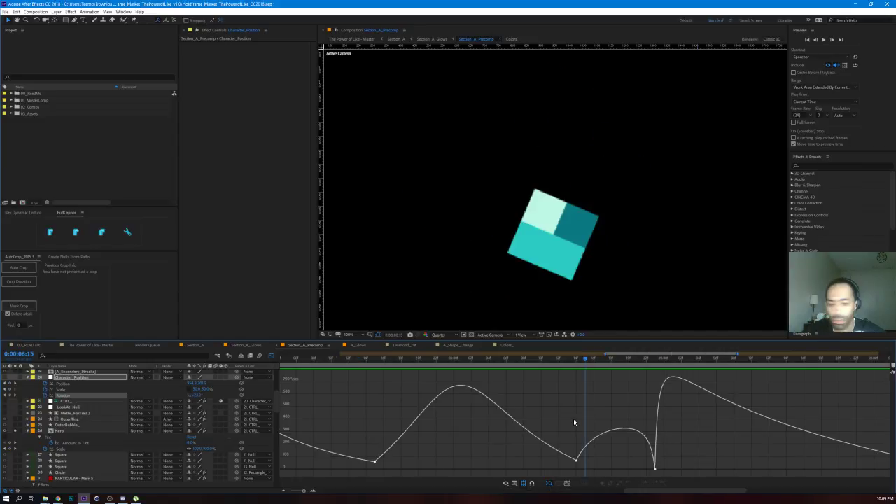
Step: Examine the remaining Rotation curve by previewing from 0:00:09:18 and scrubbing to 0:00:10:10
key(minus)
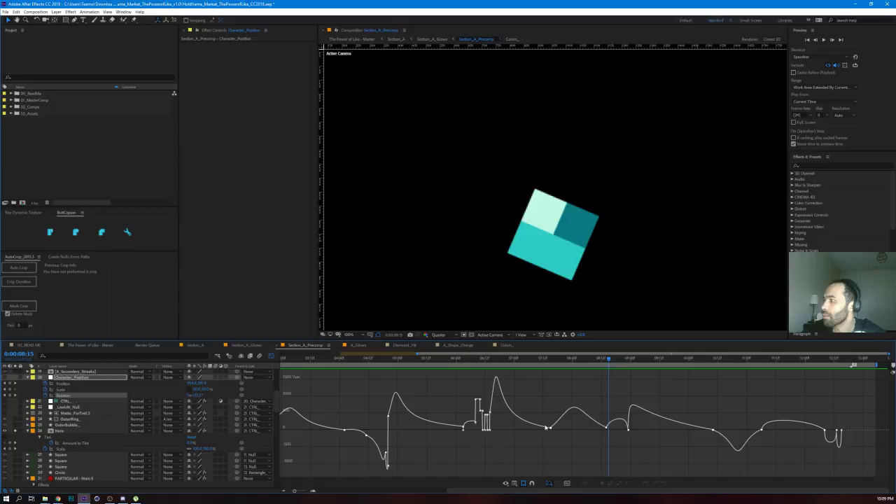
drag(615, 360, 674, 407)
key(space)
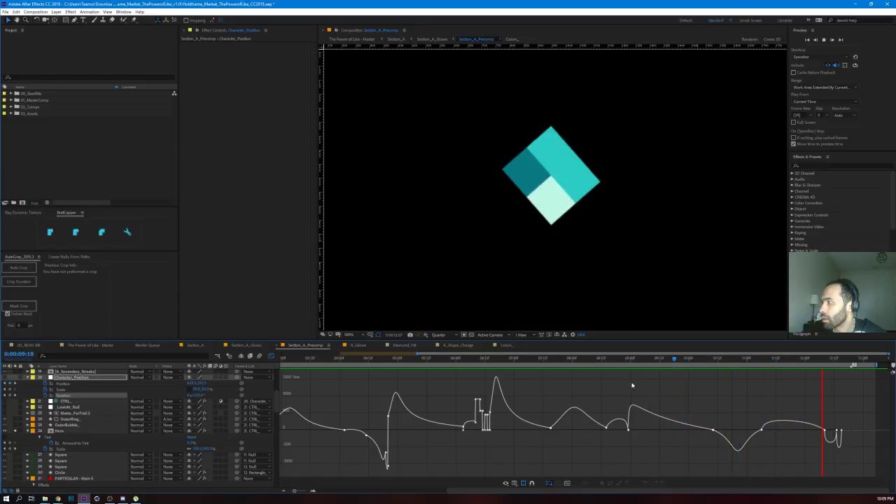
drag(613, 359, 713, 397)
Step: Select Character_Position's Scale property and switch the timeline from the speed graph to the keyframe view
click(576, 201)
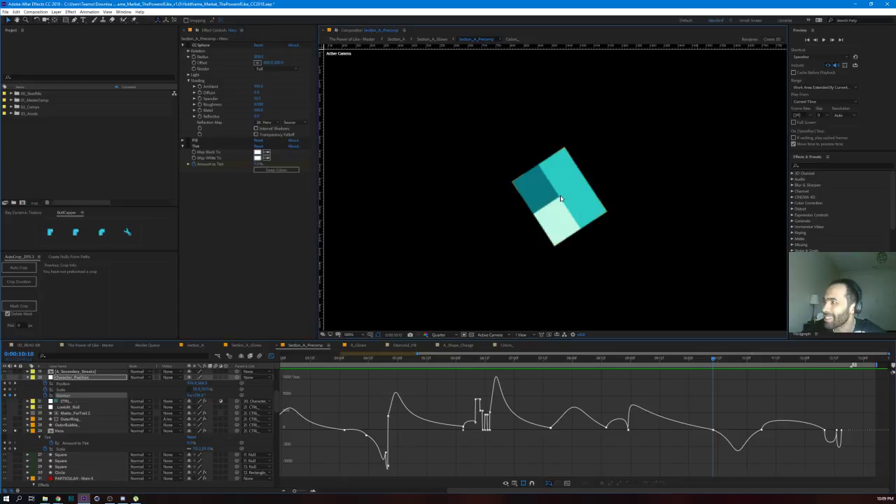
click(76, 390)
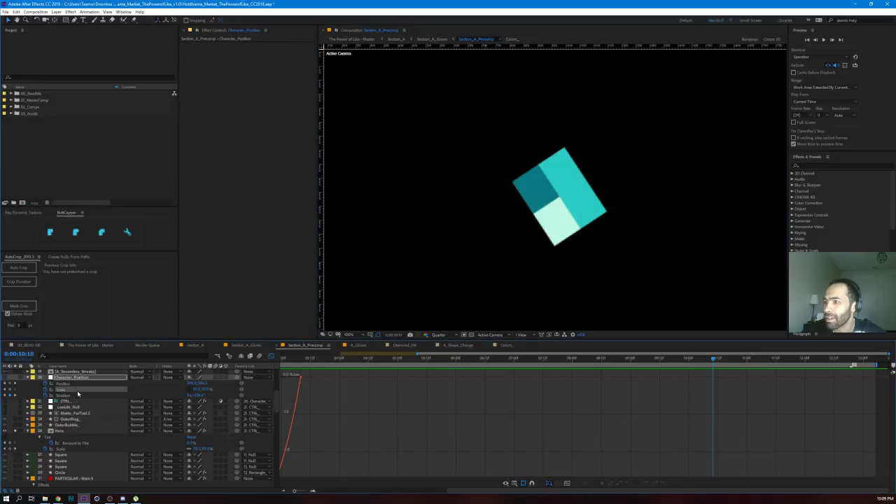
click(271, 357)
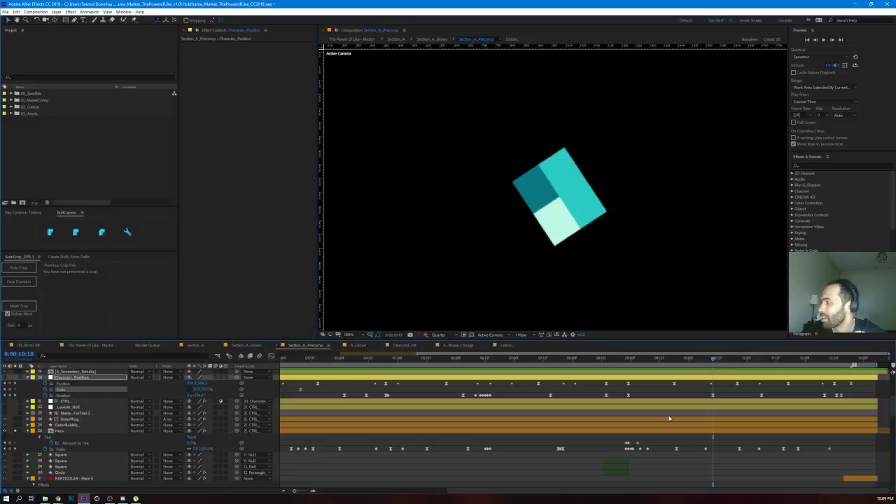
key(comma)
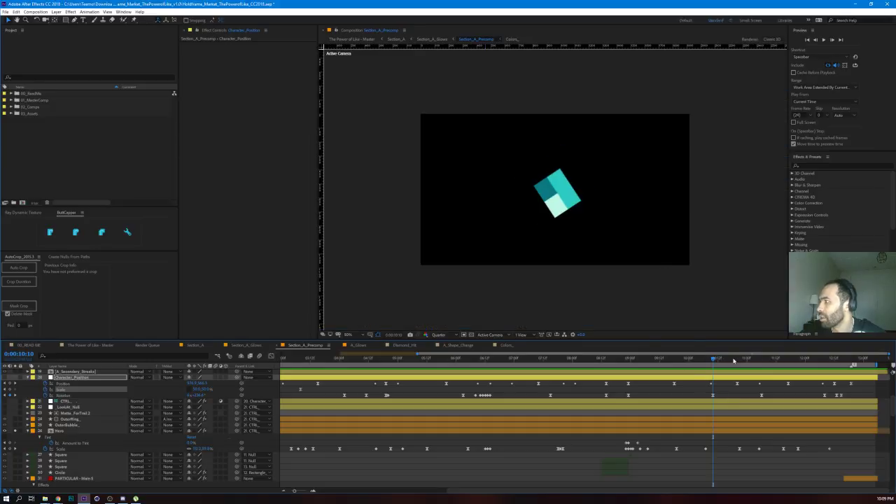
Step: Review Character_Position's motion by scrubbing at 0:00:09:00 and on to 0:00:10:10 with a wider stretch of the timeline shown
drag(615, 359, 631, 389)
click(758, 379)
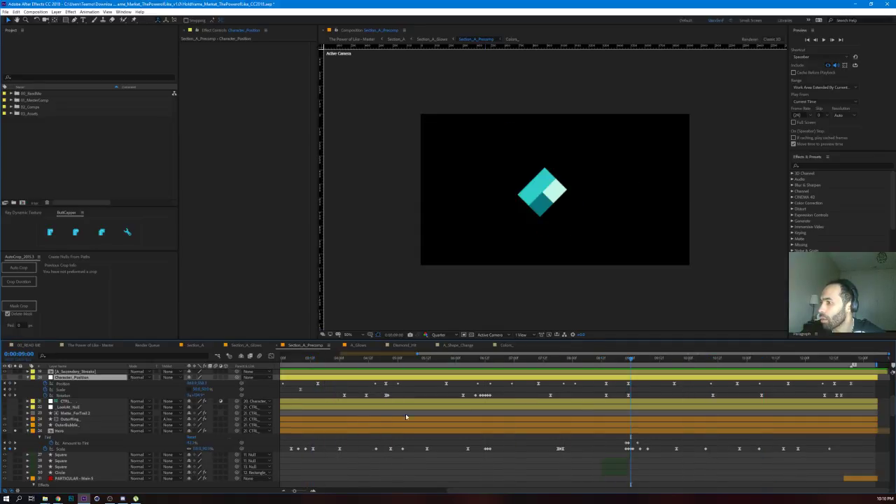
drag(294, 493, 291, 494)
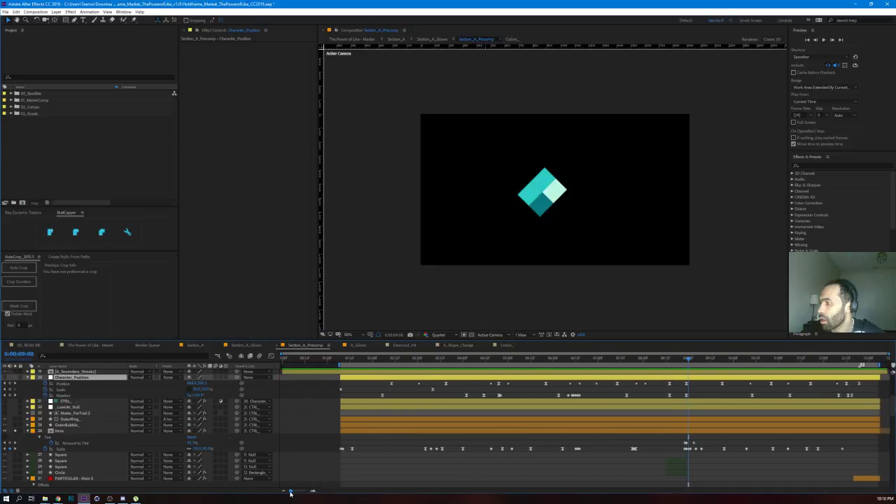
drag(343, 360, 753, 401)
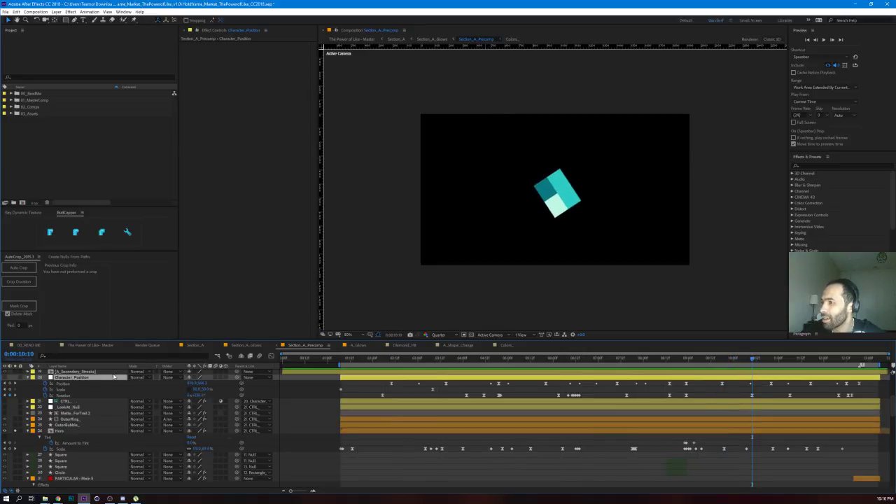
double_click(109, 379)
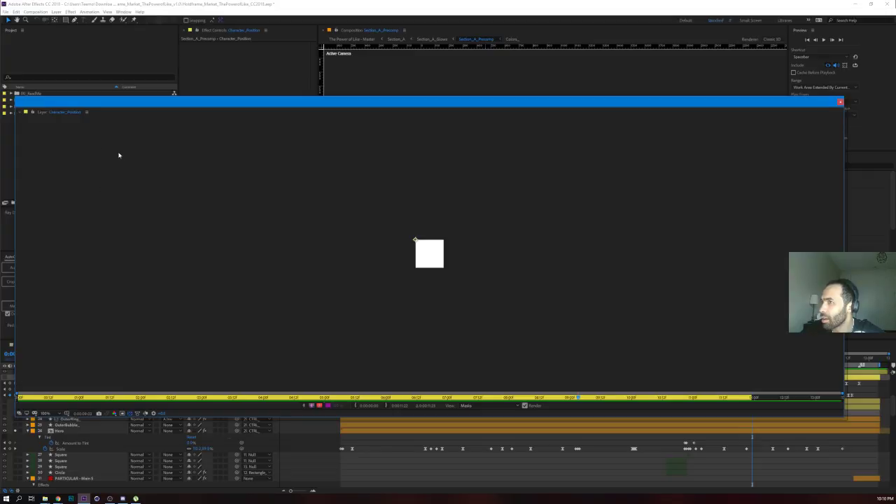
click(841, 102)
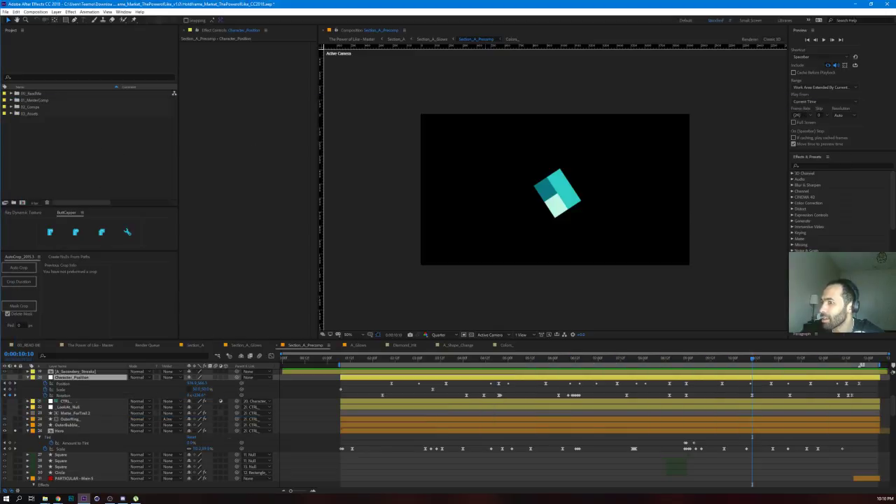
Step: Select the Hero layer's Scale property and examine the shape up close in the composition viewer at 0:00:09:22
click(76, 434)
click(73, 450)
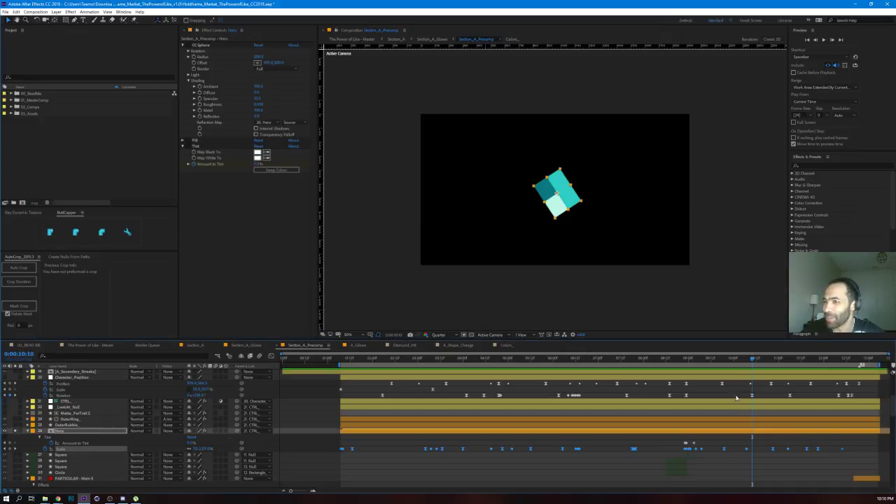
drag(699, 361, 730, 371)
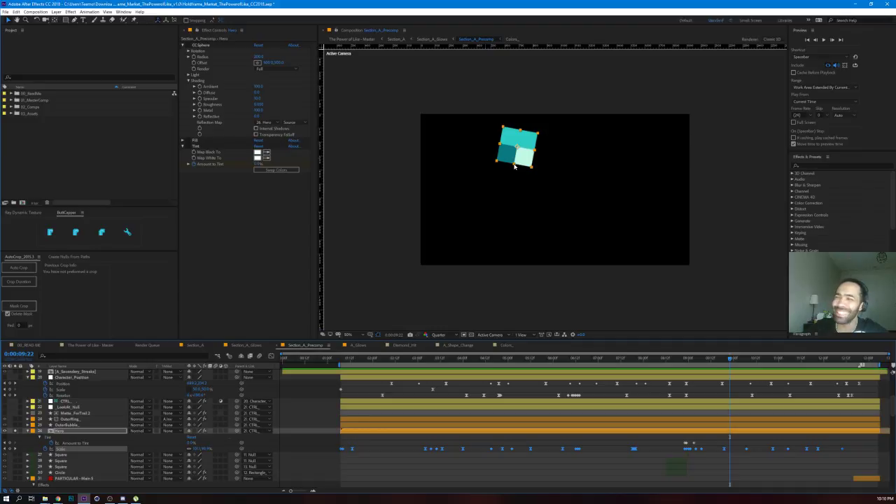
scroll(526, 164, up, 2)
scroll(526, 163, down, 1)
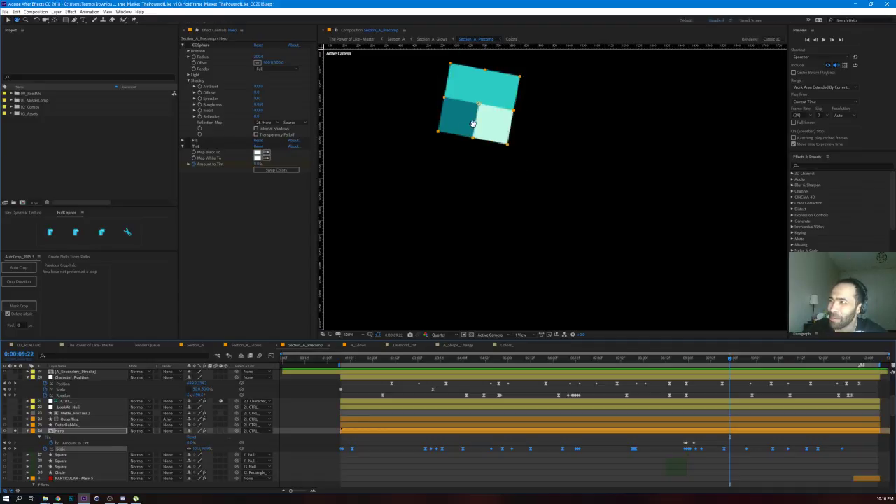
drag(472, 124, 468, 166)
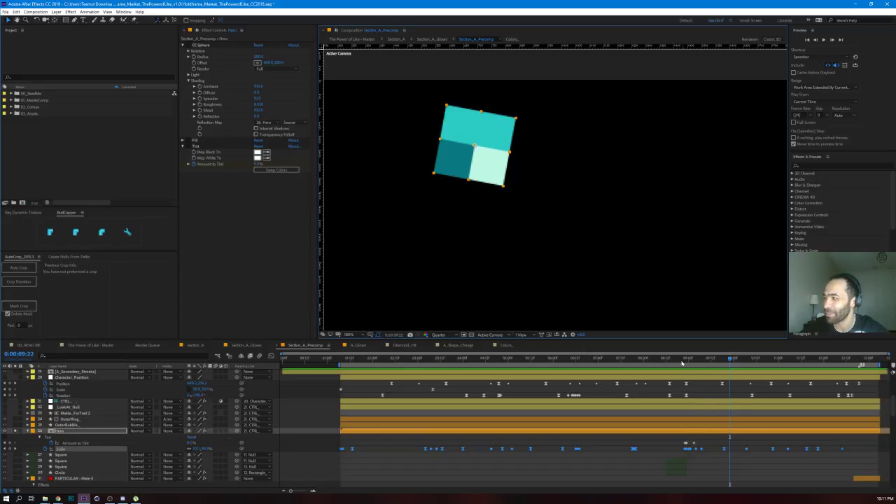
Step: Compare Hero's proportions at 0:00:09:19 and 0:00:10:08, returning to the Scale keyframe at 0:00:09:19
drag(687, 359, 725, 367)
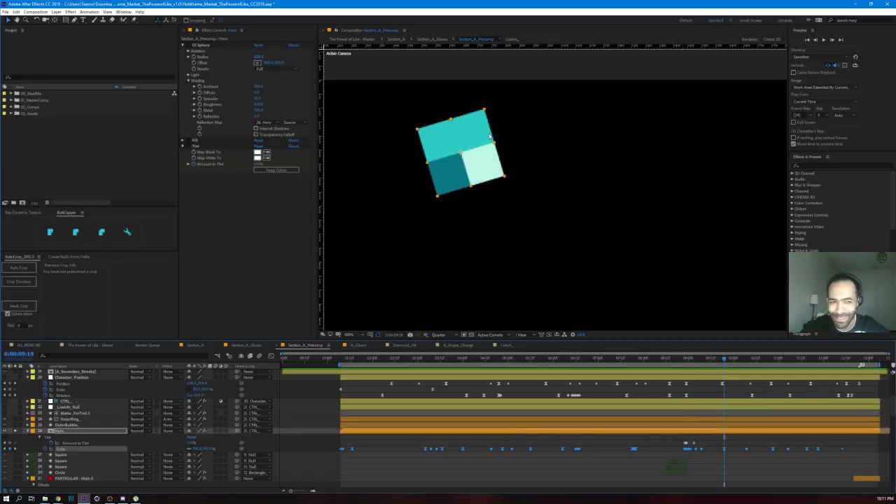
drag(725, 362, 749, 364)
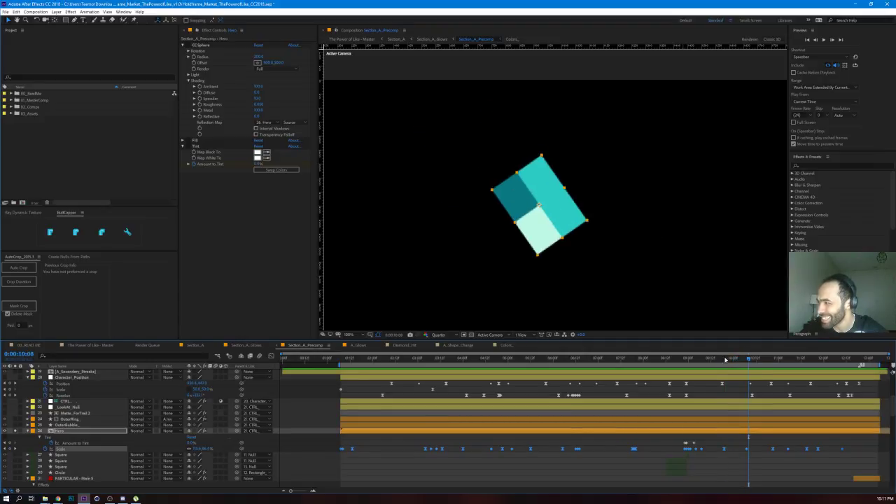
click(720, 360)
mouse_move(723, 361)
mouse_down()
mouse_move(760, 361)
mouse_move(724, 362)
mouse_up()
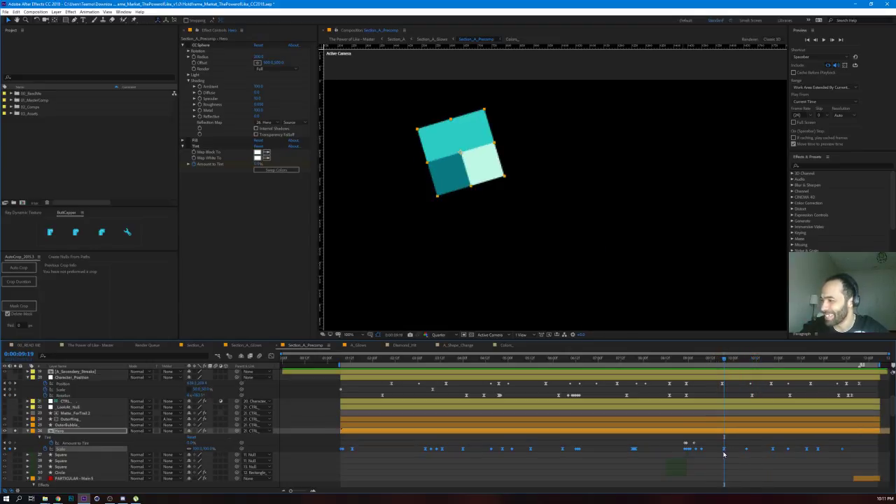
Step: Scrub through Hero's scale change at 0:00:10:05 and 0:00:10:07, continuing to 0:00:10:21
drag(726, 362, 743, 361)
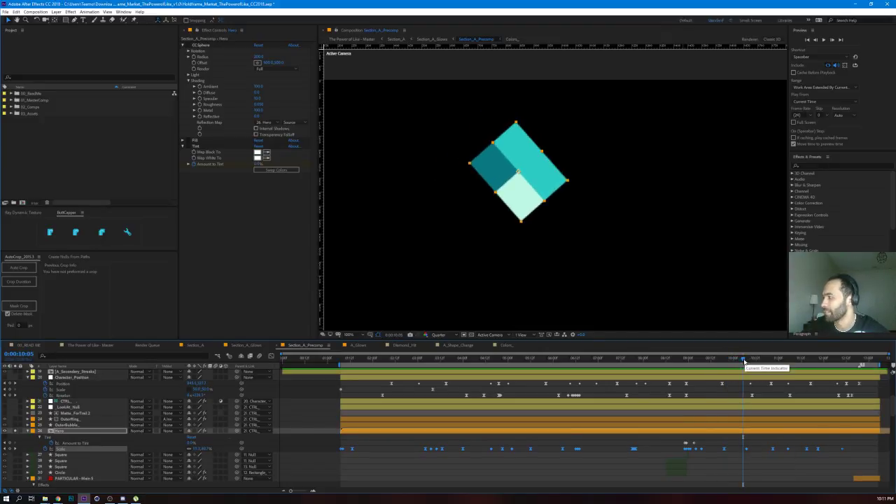
drag(745, 362, 746, 361)
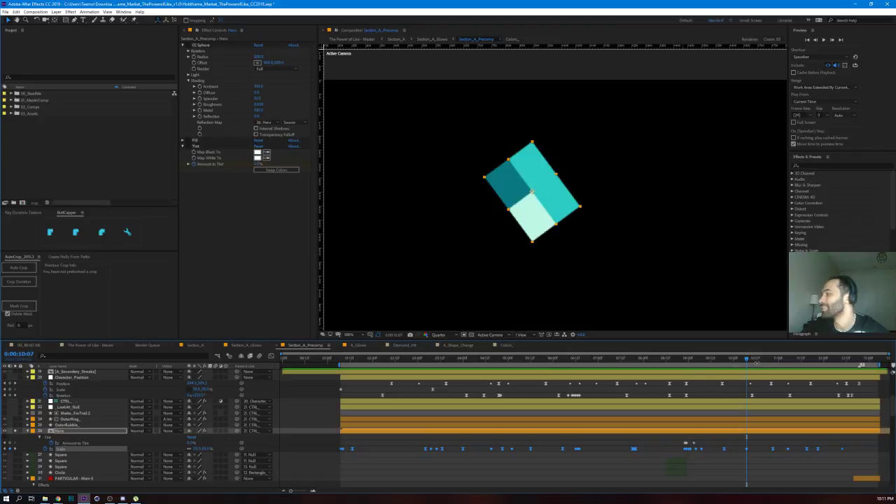
drag(755, 361, 773, 361)
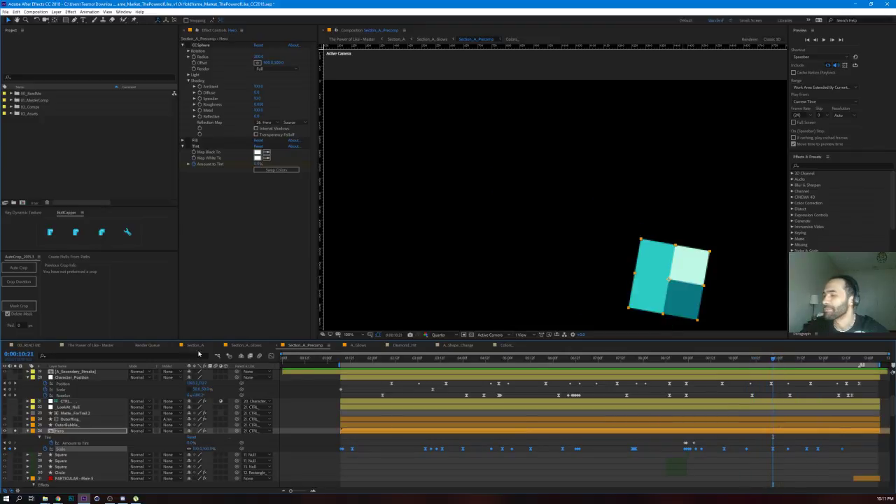
Step: Briefly check the Scale graph, return to the keyframe view, and preview Hero's motion from 0:00:08:20
click(272, 356)
click(271, 356)
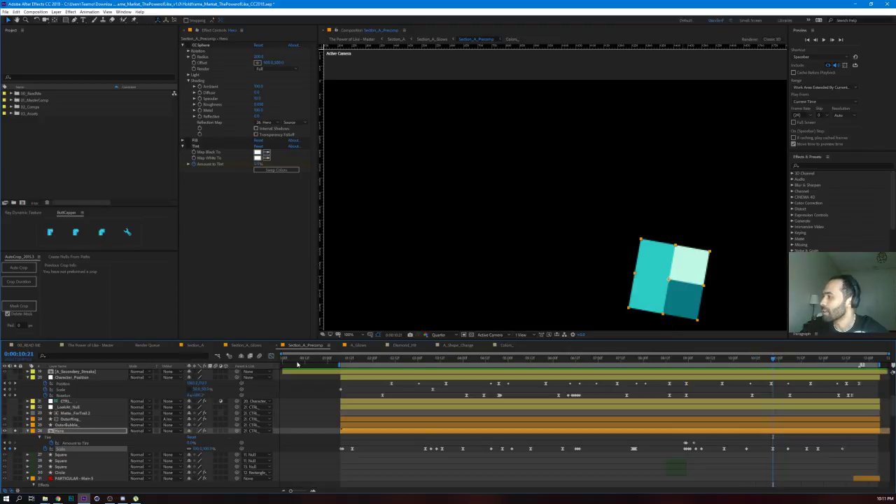
drag(745, 361, 678, 362)
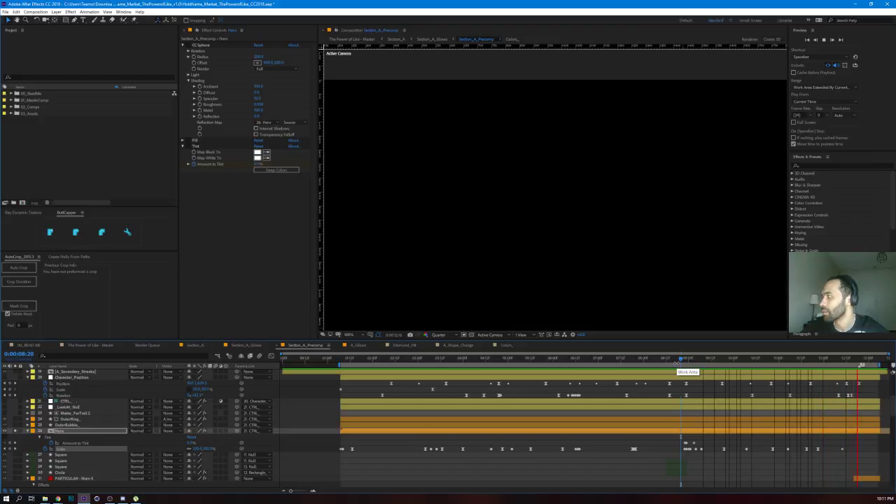
Step: Stop the preview, turn off solo on the Hero layer so the full scene shows, and collapse the Character_Position layer's properties
key(space)
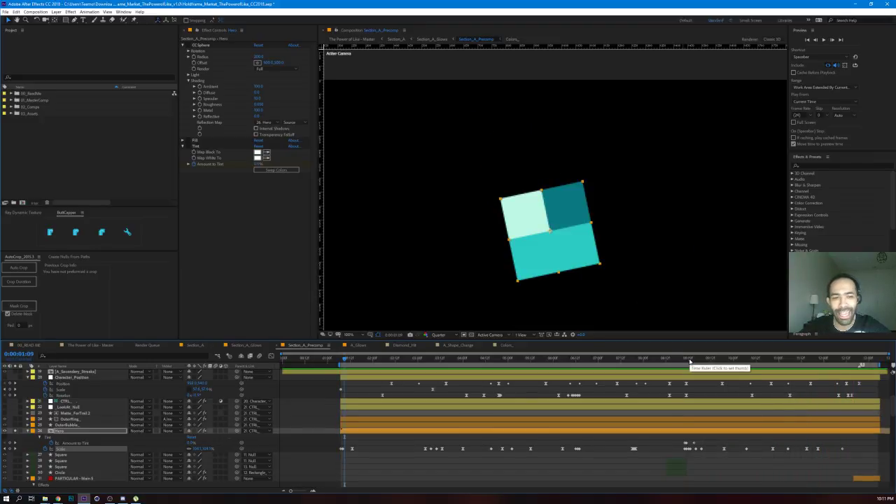
scroll(536, 224, down, 2)
scroll(552, 239, up, 1)
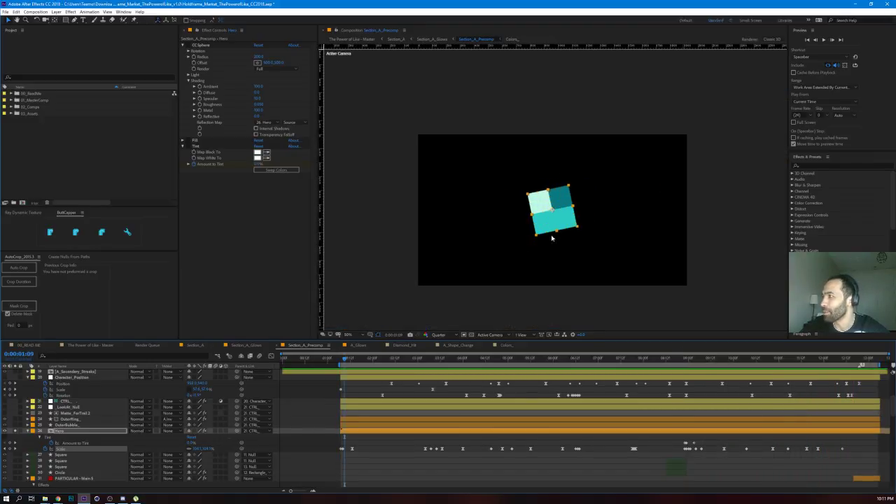
scroll(551, 248, up, 1)
drag(540, 261, 552, 229)
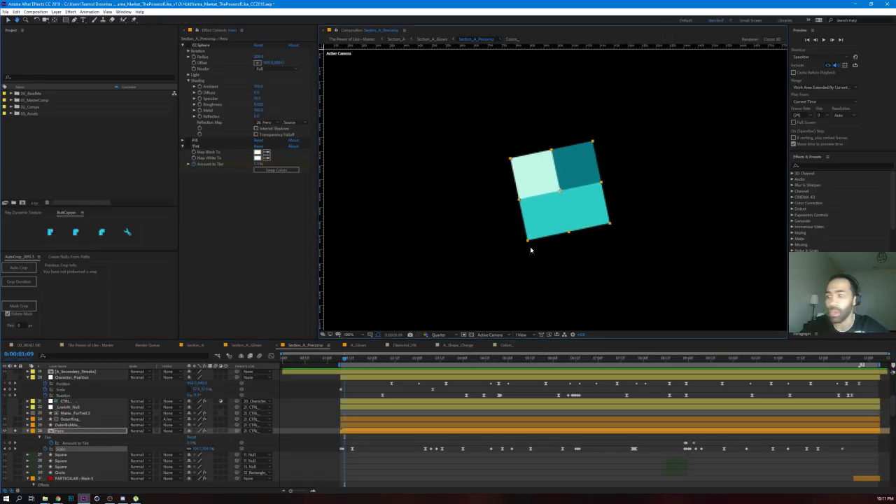
click(308, 404)
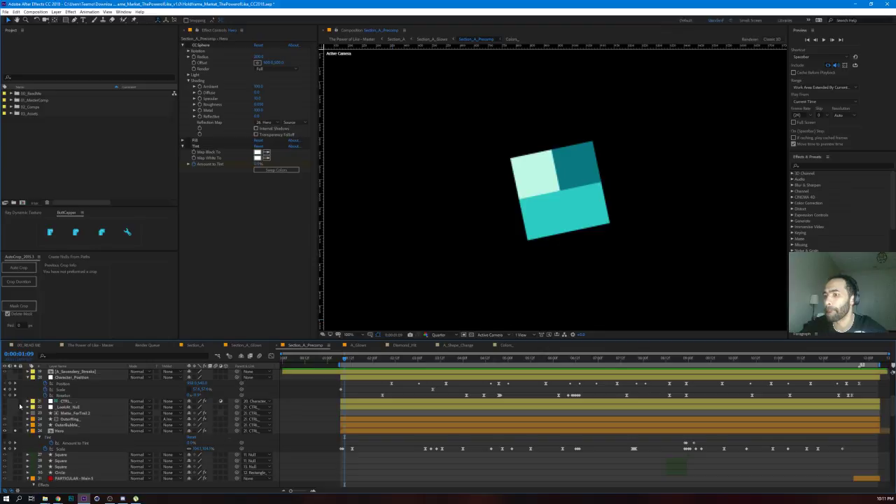
click(28, 377)
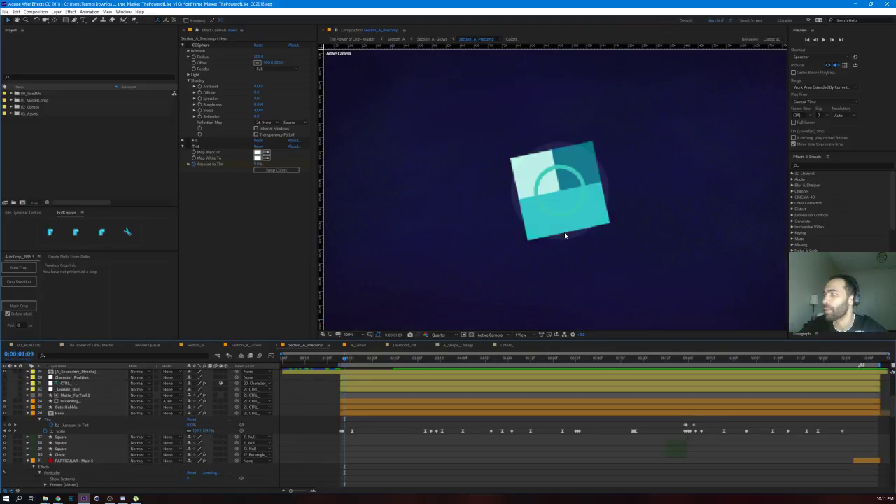
Step: Play and scrub the full composition up to about 0:00:07:02 to review the character's shape animation
scroll(566, 234, down, 2)
drag(344, 361, 493, 361)
key(space)
click(188, 49)
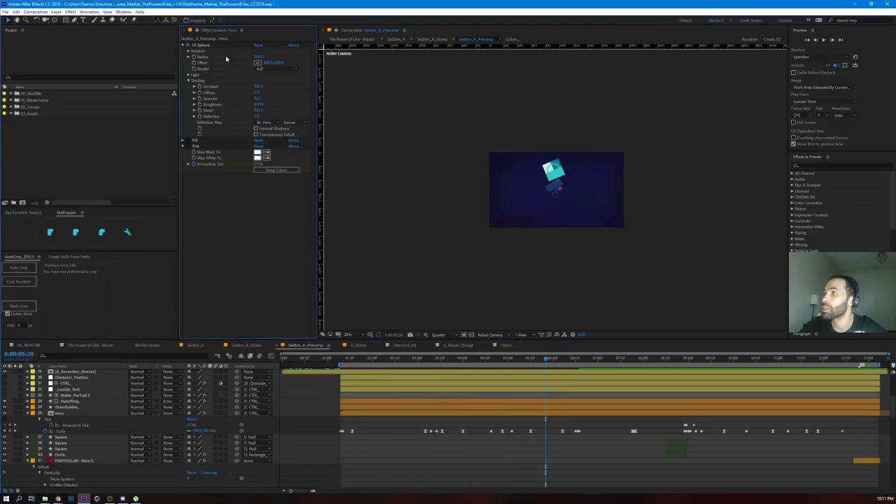
key(period)
drag(555, 361, 600, 378)
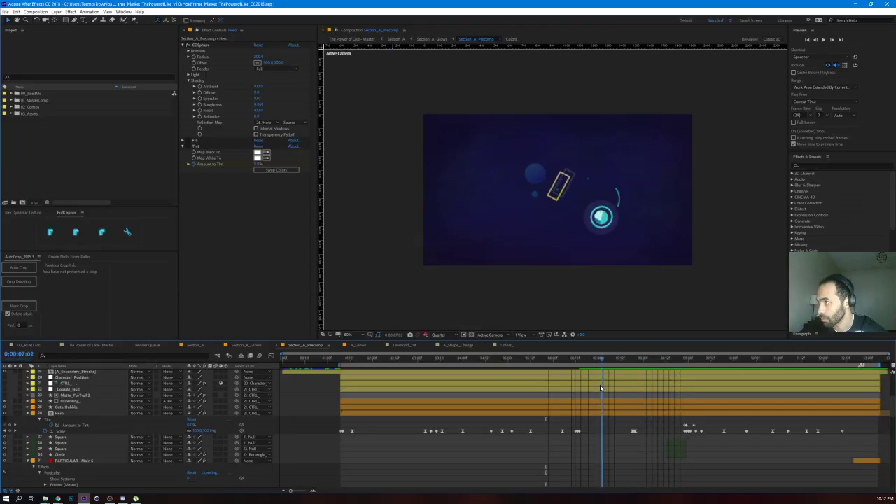
Step: Select the large blue circle in the composition at 0:00:07:01 and reveal its layer's keyframed properties
click(524, 179)
scroll(557, 191, up, 3)
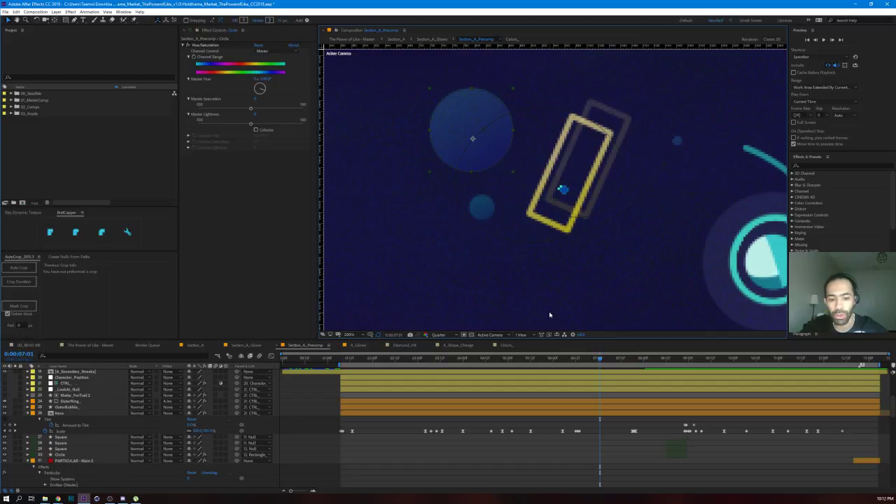
key(u)
key(u)
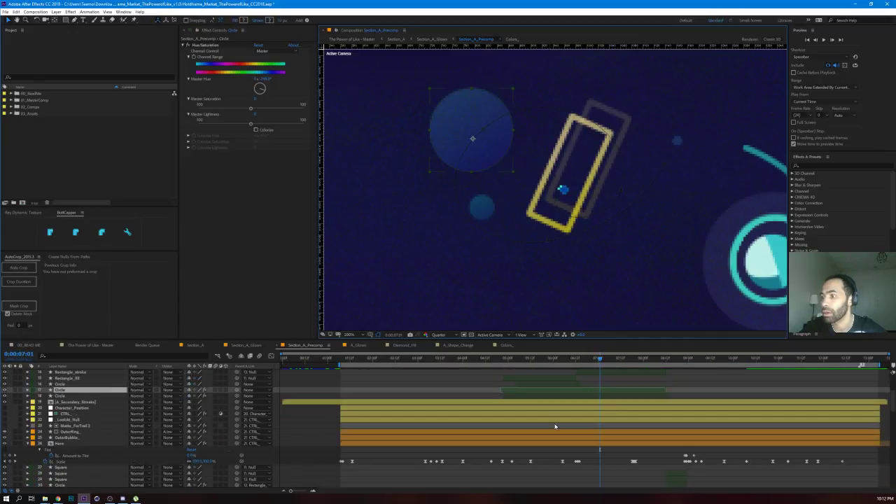
key(u)
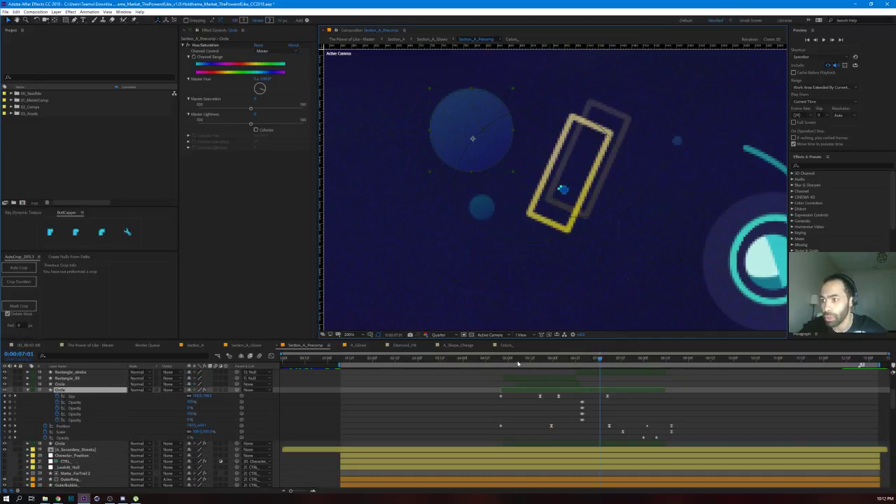
Step: Scrub through the selected circle's animation and examine its fill and stroke opacity keyframes around 0:00:06:16
drag(503, 360, 588, 382)
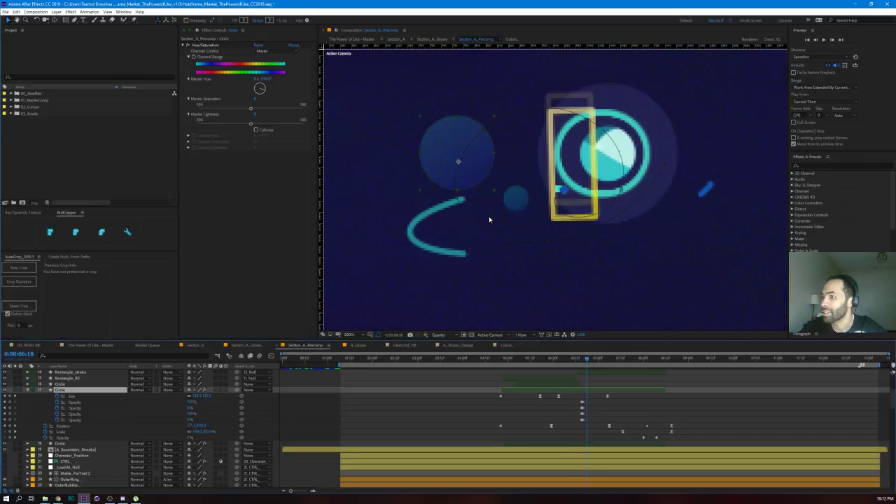
click(584, 360)
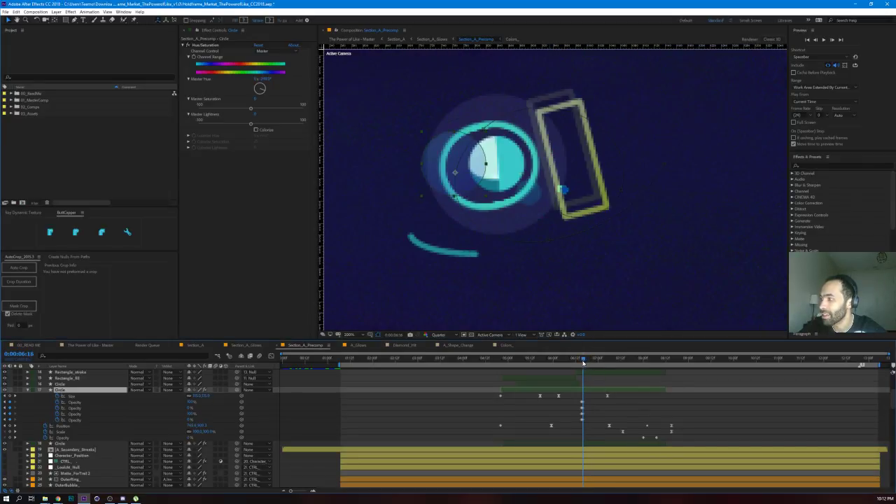
drag(582, 362, 583, 363)
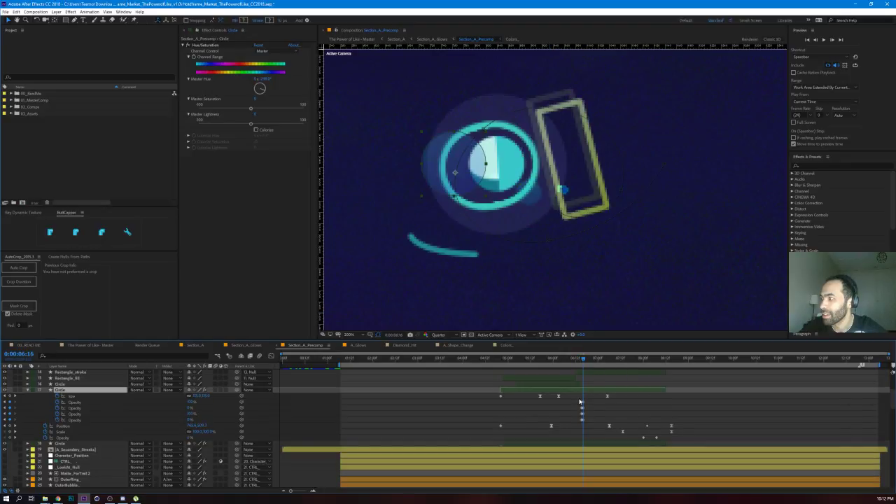
click(75, 403)
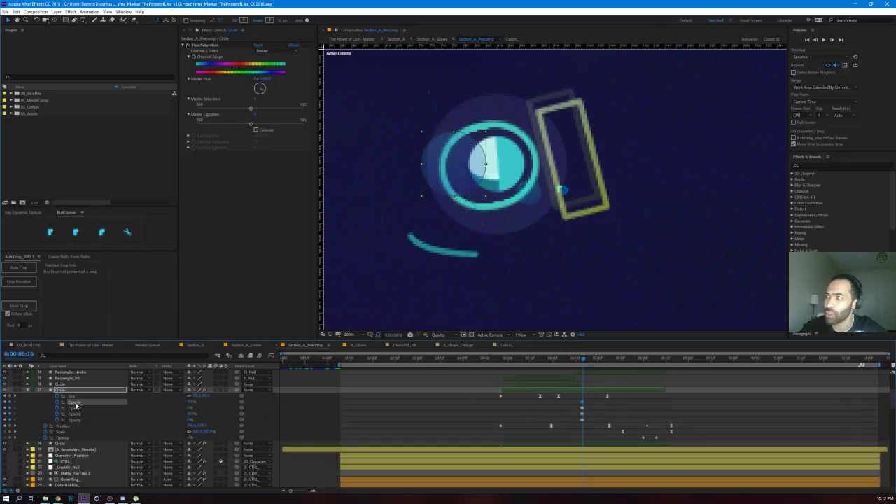
click(81, 408)
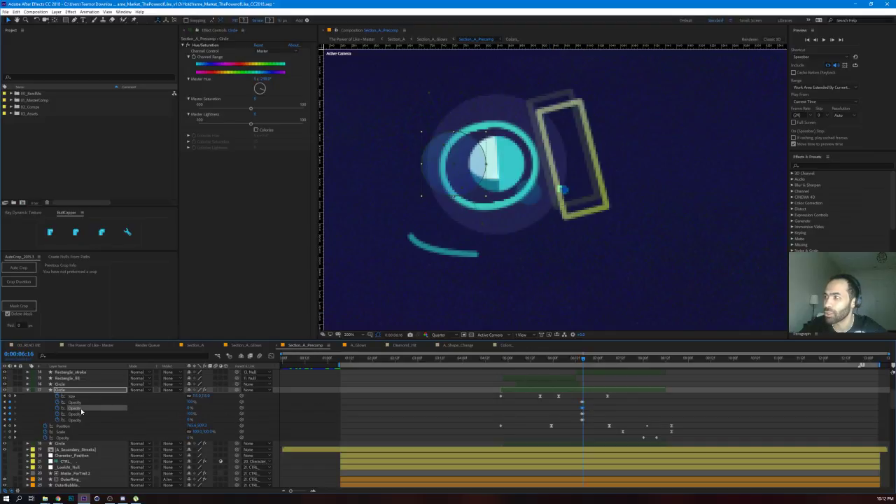
drag(584, 358, 617, 364)
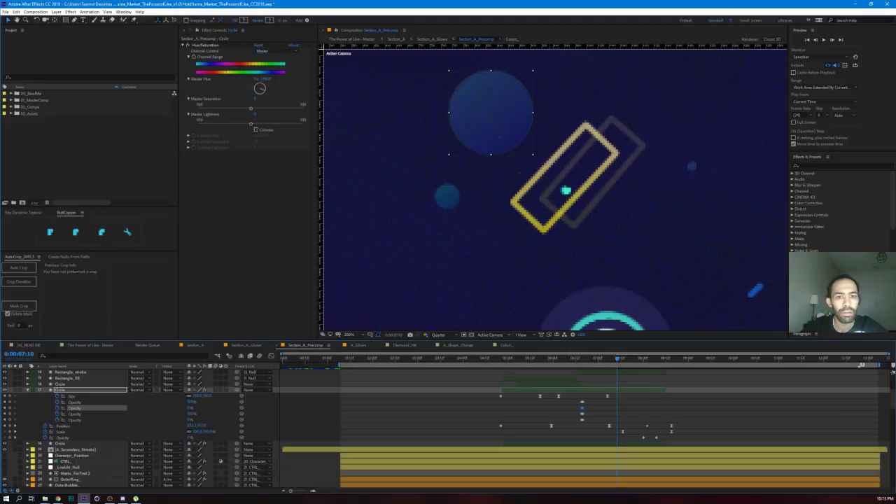
Step: Scrub back to 0:00:07:01 and examine the Hue/Saturation effect on Circle layer 17
click(637, 407)
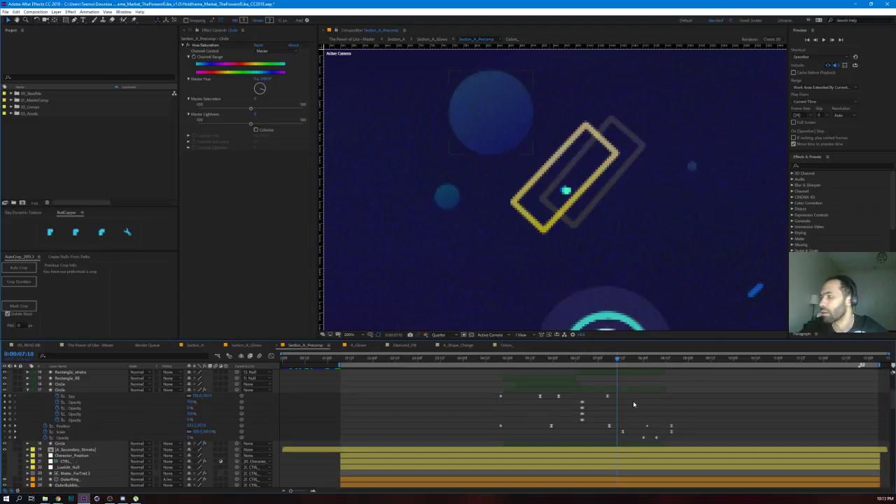
drag(561, 360, 598, 367)
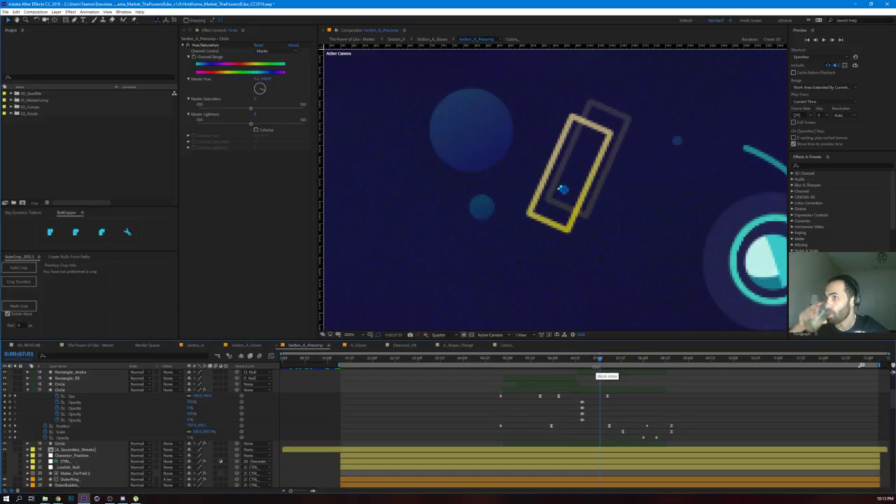
click(629, 390)
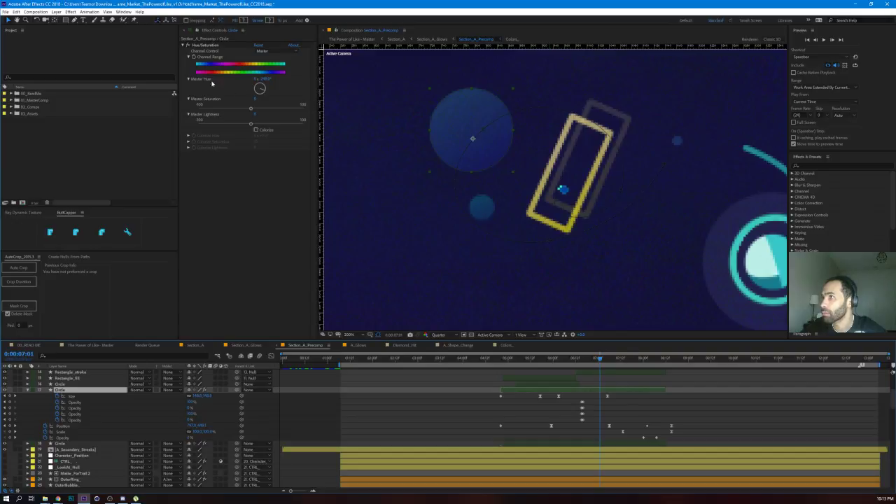
click(190, 46)
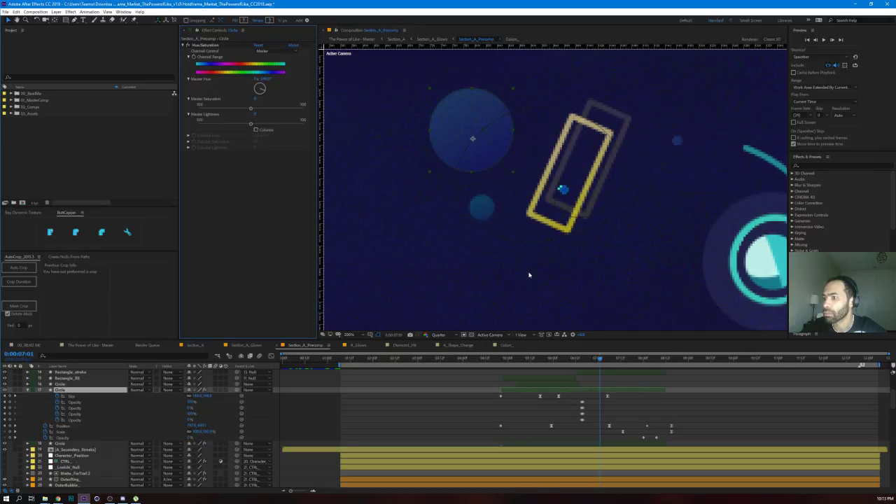
click(503, 371)
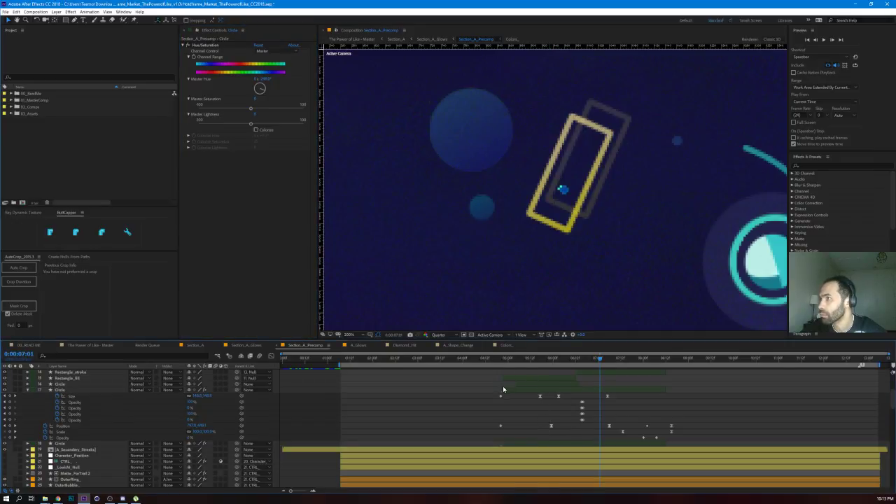
Step: Examine the speed graph of Circle layer 17's Position keyframes and preview the motion from about 0:00:04:19
drag(504, 361, 549, 374)
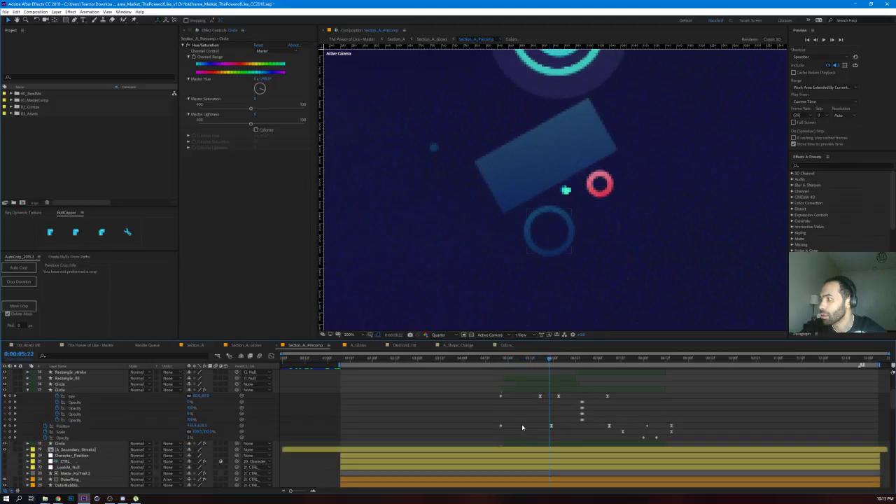
click(552, 426)
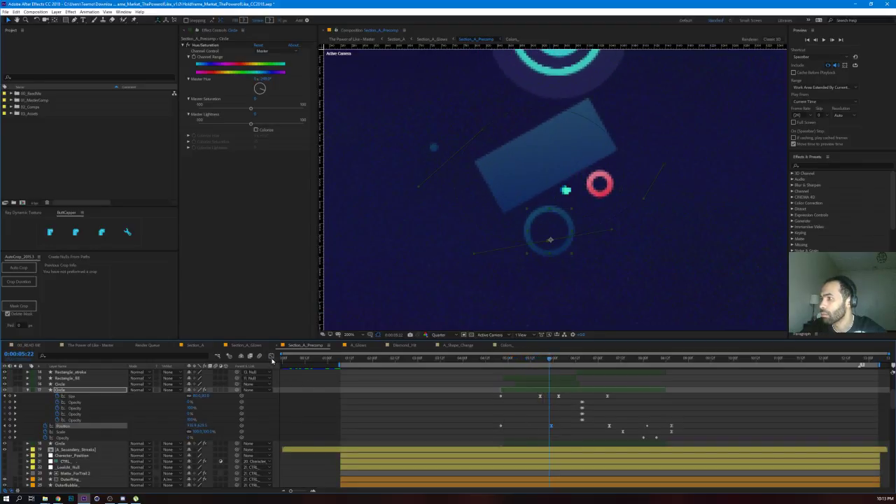
click(271, 357)
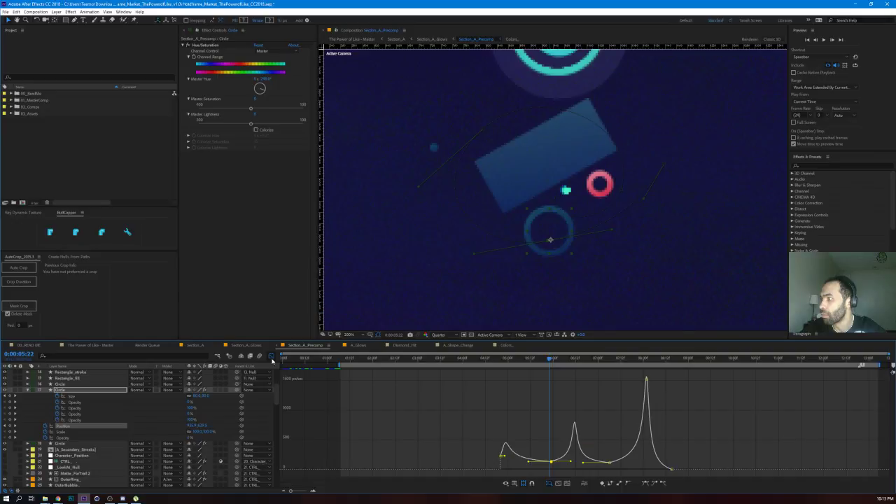
click(499, 363)
key(space)
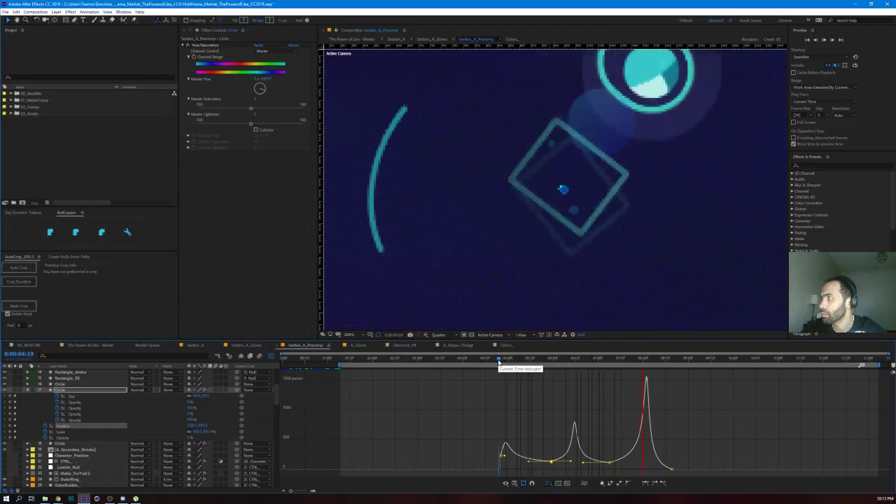
key(space)
click(271, 356)
Step: Scrub the circle's motion through to 0:00:08:18 and play the section back from 0:00:05:05
click(501, 362)
drag(507, 365, 660, 384)
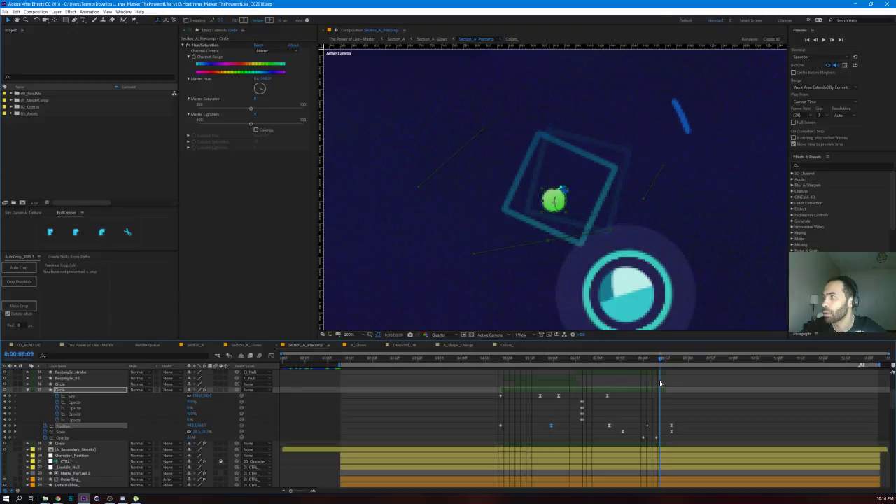
mouse_move(661, 383)
mouse_down()
mouse_move(628, 389)
mouse_move(686, 389)
mouse_move(677, 388)
mouse_up()
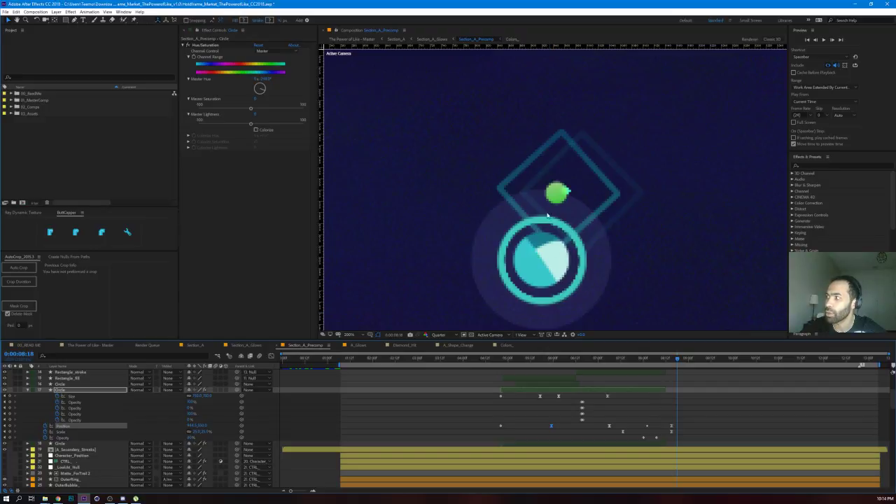
drag(678, 360, 514, 365)
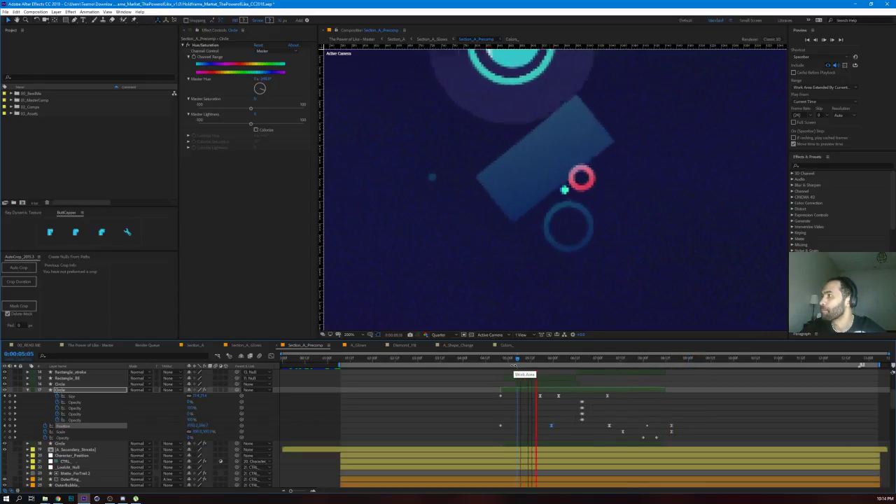
key(space)
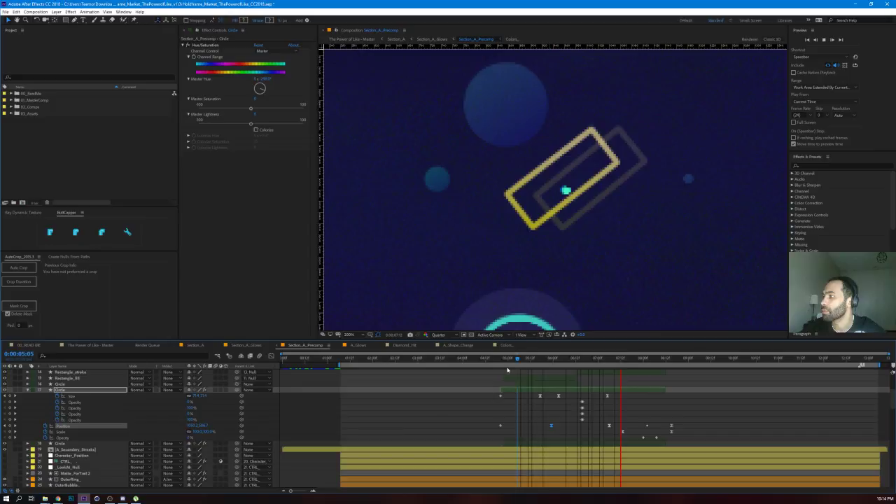
key(space)
Step: Compare the neighbouring Circle layers and temporarily solo layer 18 to view it in isolation
click(70, 445)
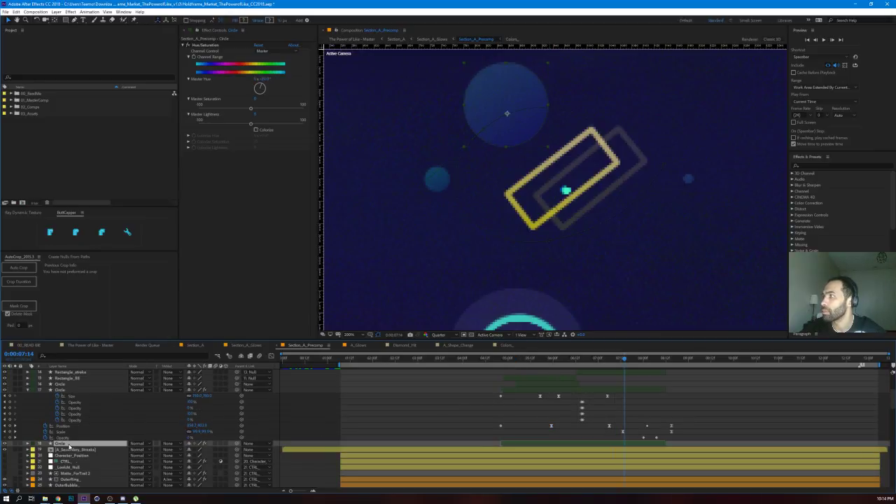
click(70, 390)
click(71, 384)
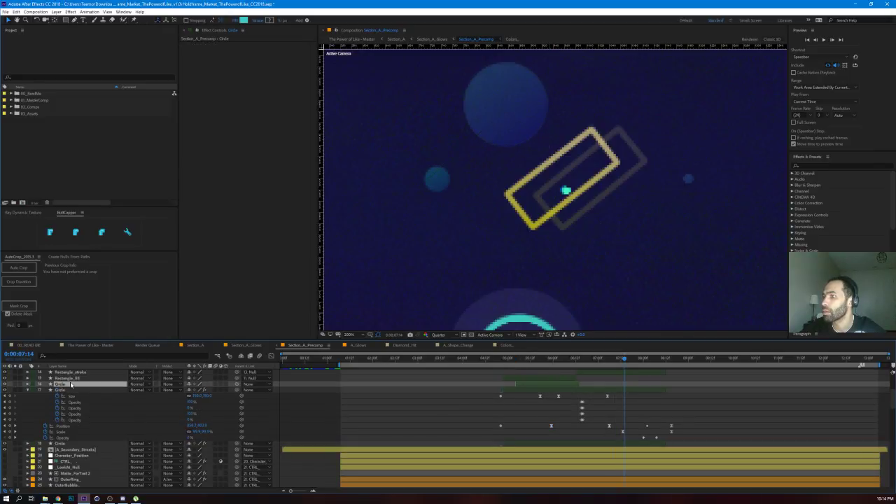
click(67, 446)
click(16, 446)
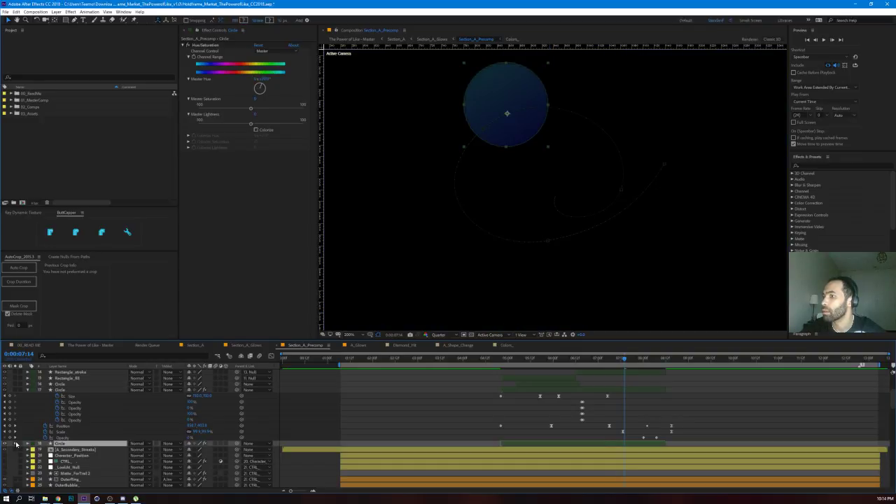
click(16, 445)
Step: Solo Circle layer 17 and display the composition over the transparency grid
click(15, 392)
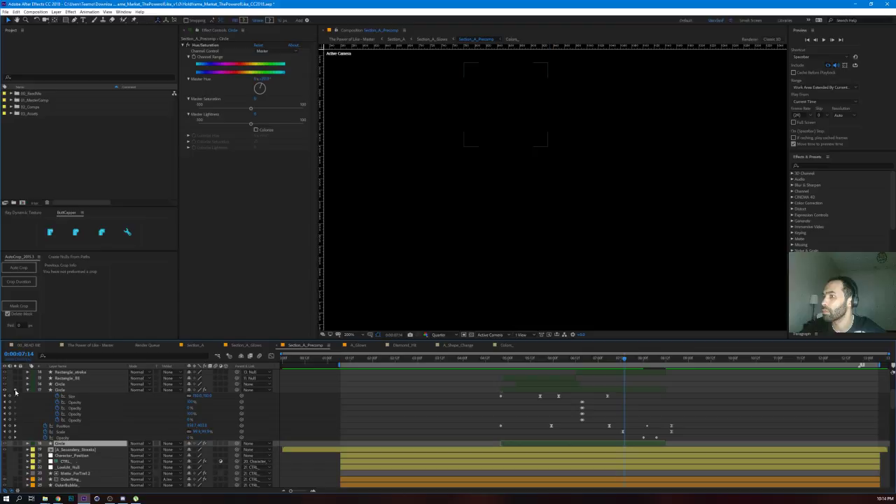
click(61, 390)
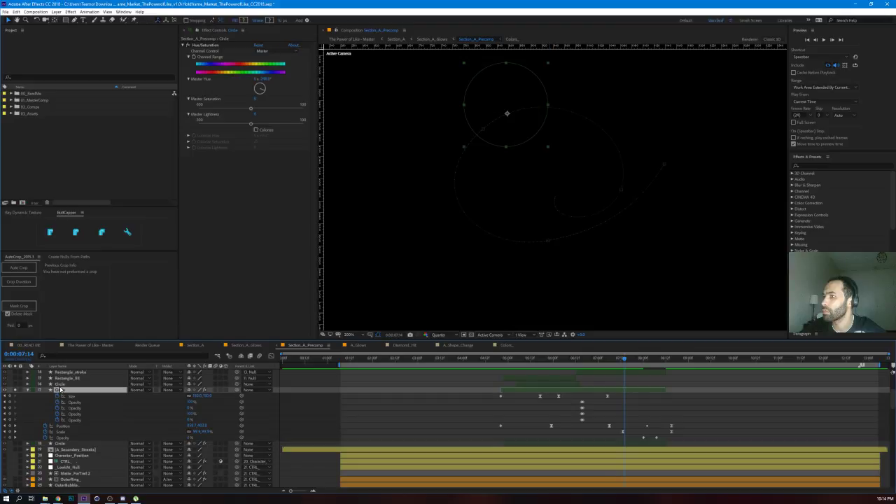
click(471, 335)
click(502, 392)
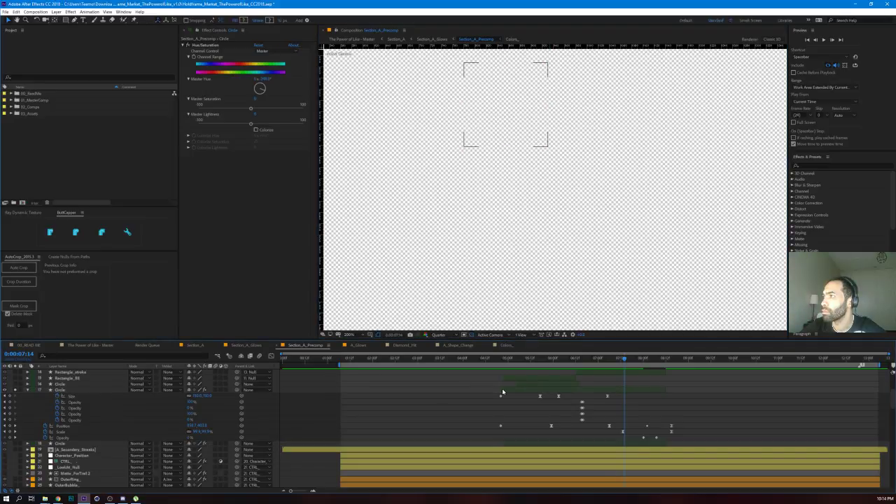
Step: Scrub the soloed Circle layer 17 to 0:00:07:21 and switch the solo over to Circle layer 18
drag(503, 358, 627, 359)
scroll(537, 252, down, 4)
scroll(536, 255, up, 3)
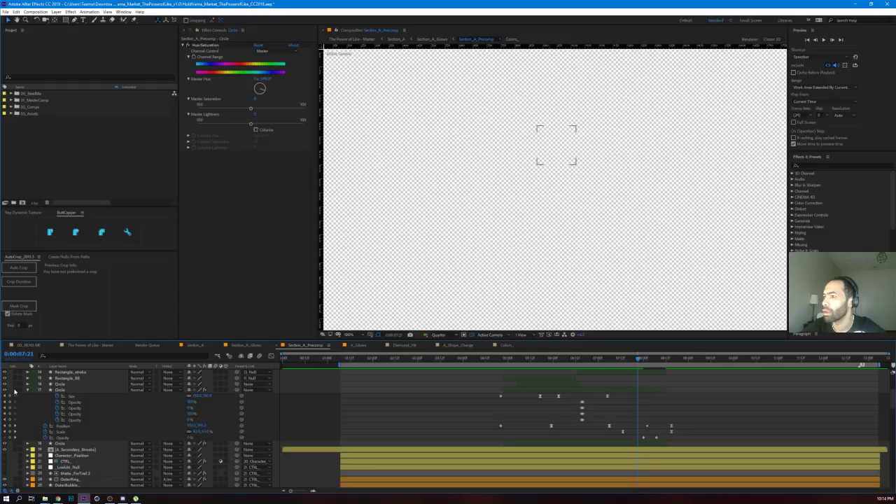
click(14, 390)
click(59, 444)
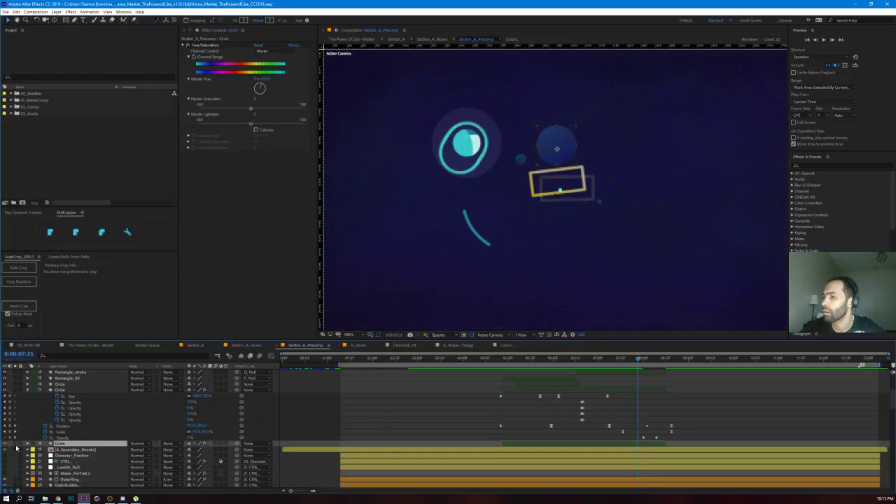
click(16, 444)
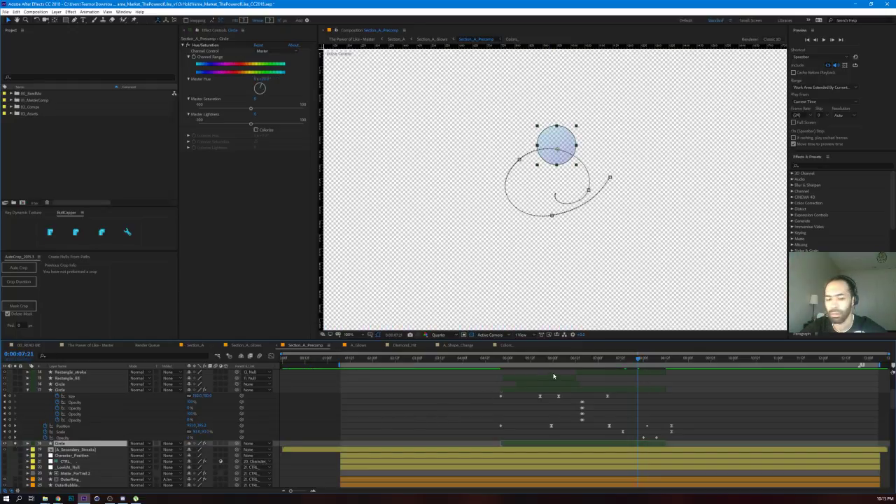
Step: Reveal the keyframed properties of Circle layer 18 and preview its motion from 0:00:04:21
key(u)
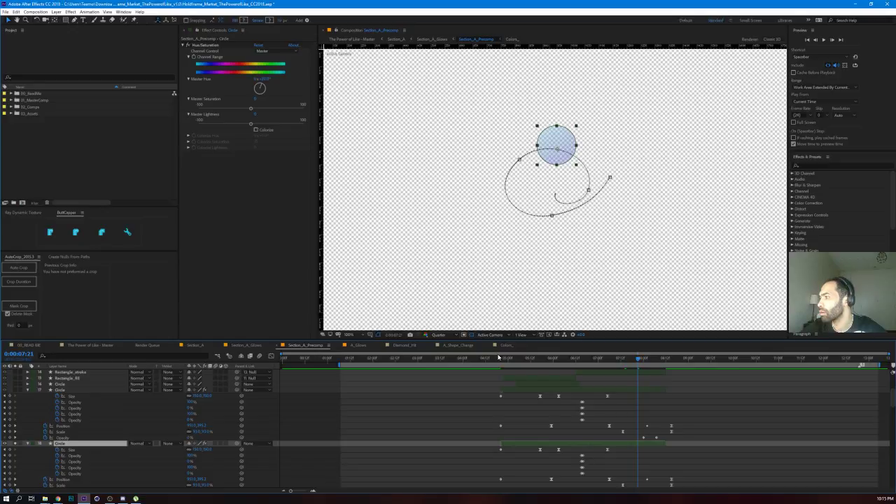
click(501, 361)
key(space)
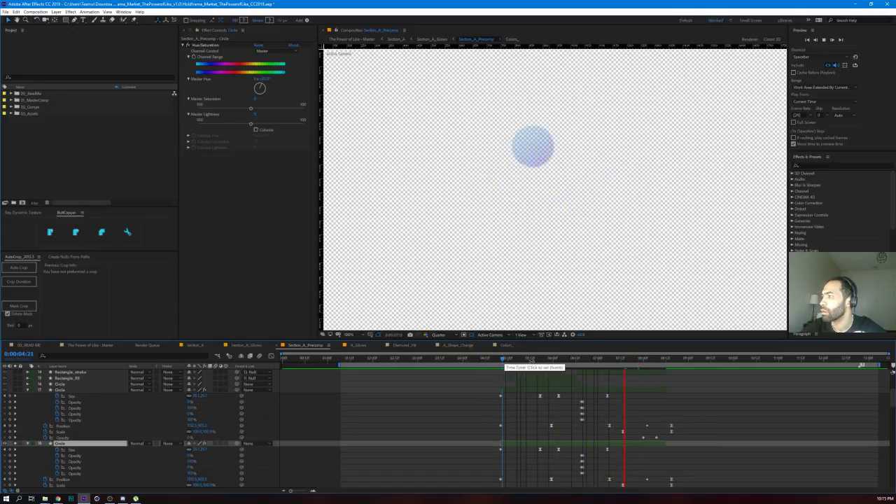
key(space)
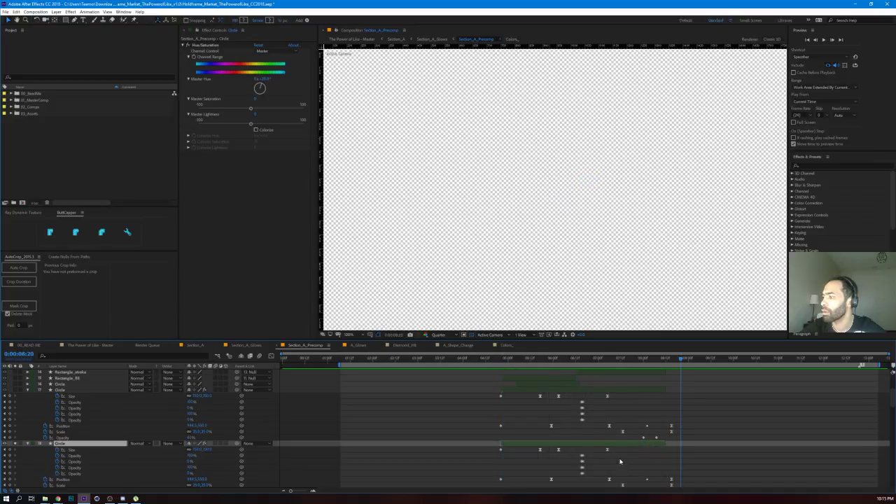
Step: Examine the graphs of Circle layer 18's Scale and Position keyframes
scroll(620, 462, down, 1)
drag(676, 470, 607, 479)
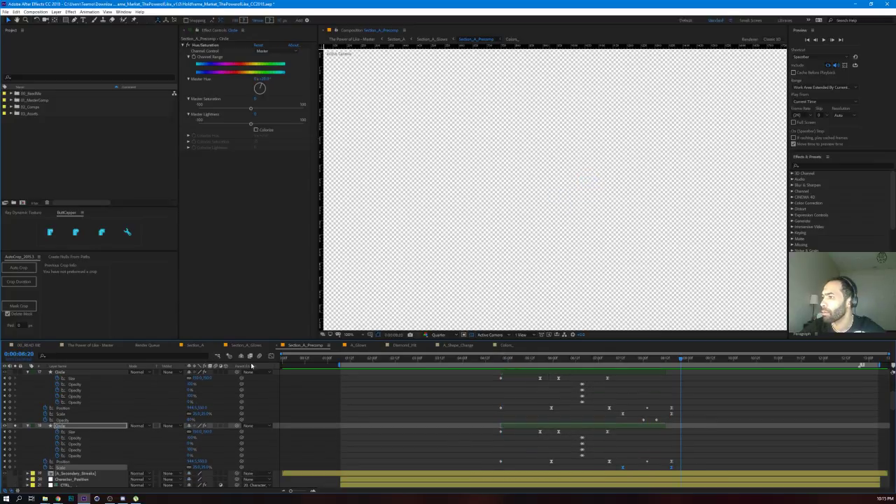
click(271, 356)
click(271, 356)
click(69, 463)
click(270, 356)
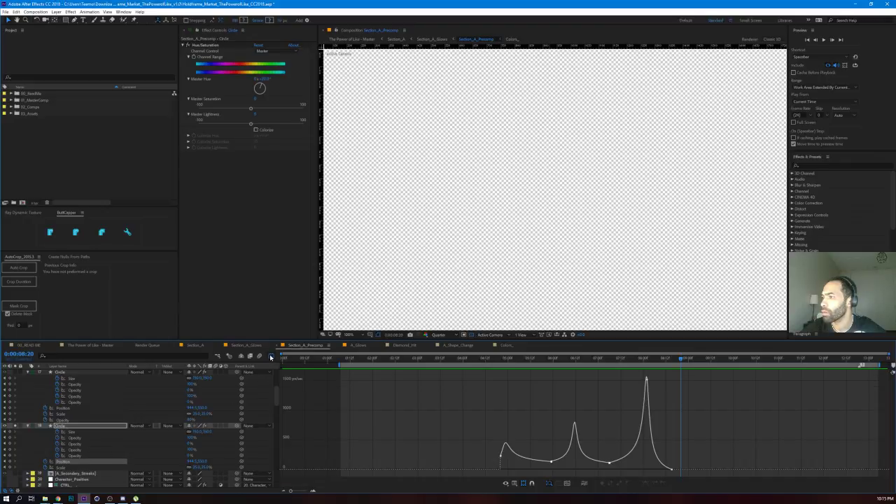
click(270, 356)
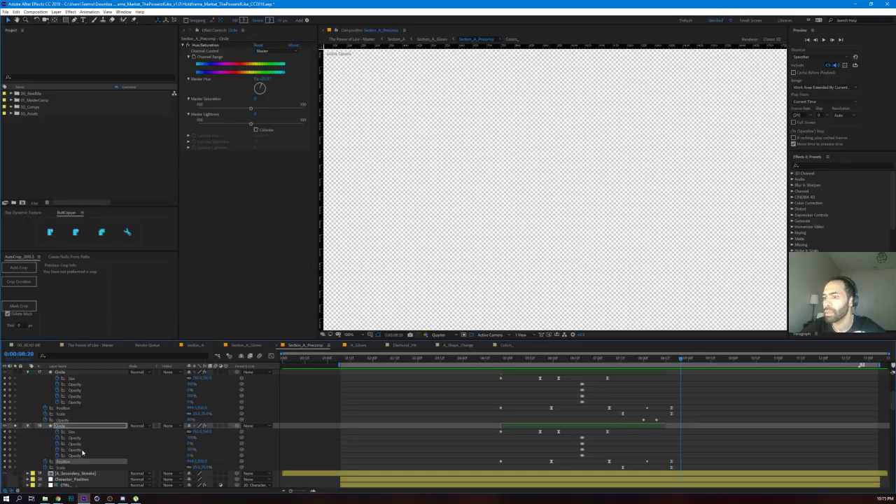
Step: Examine the speed graph of Circle layer 18's Size keyframes and play the motion from 0:00:04:19
click(83, 455)
click(78, 433)
click(269, 356)
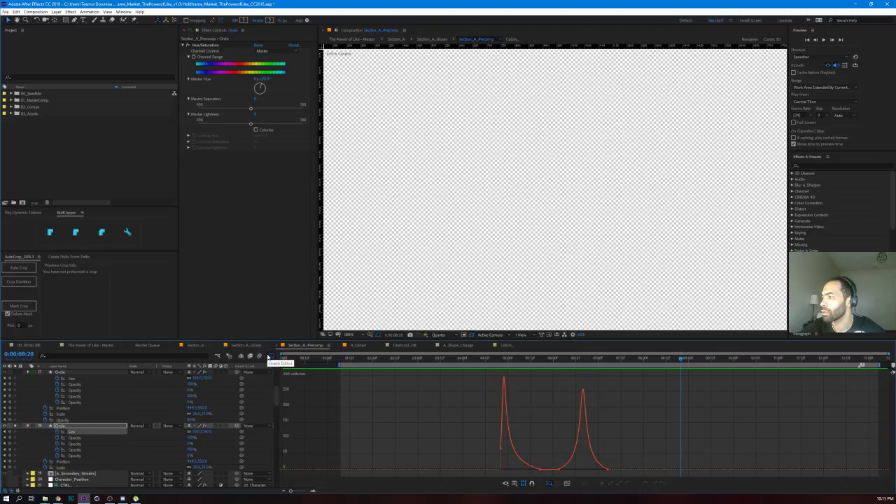
click(270, 356)
key(space)
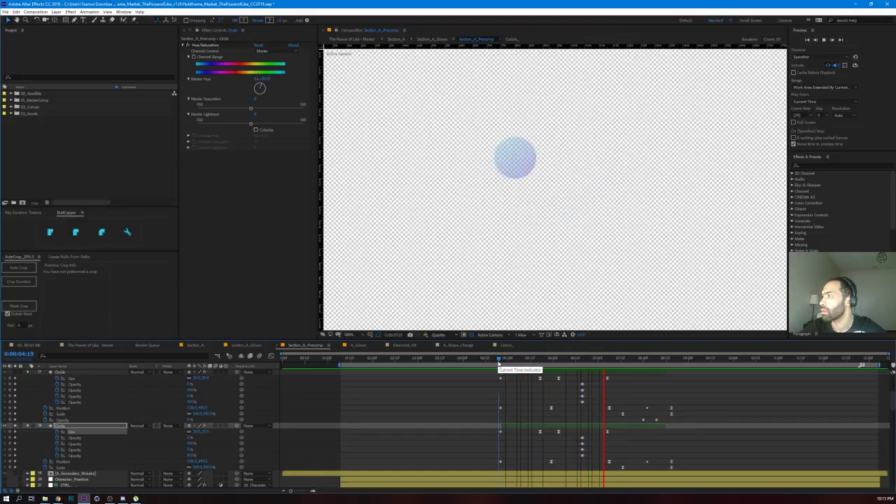
key(space)
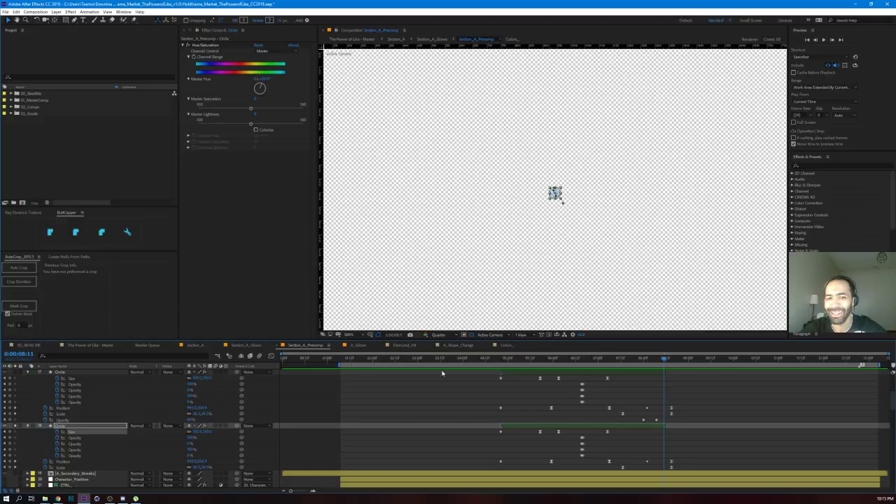
Step: Scrub to 0:00:08:23, unsolo Circle layer 18 and collapse the properties of both Circle layers
click(455, 410)
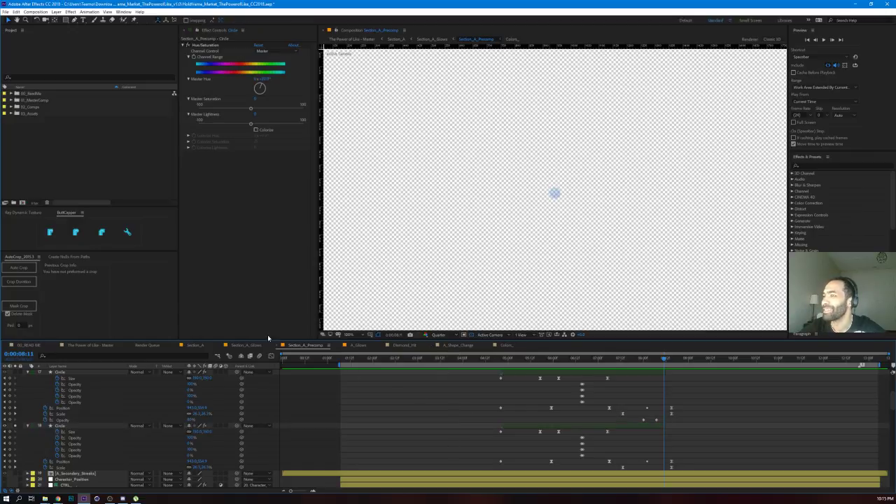
drag(665, 358, 687, 359)
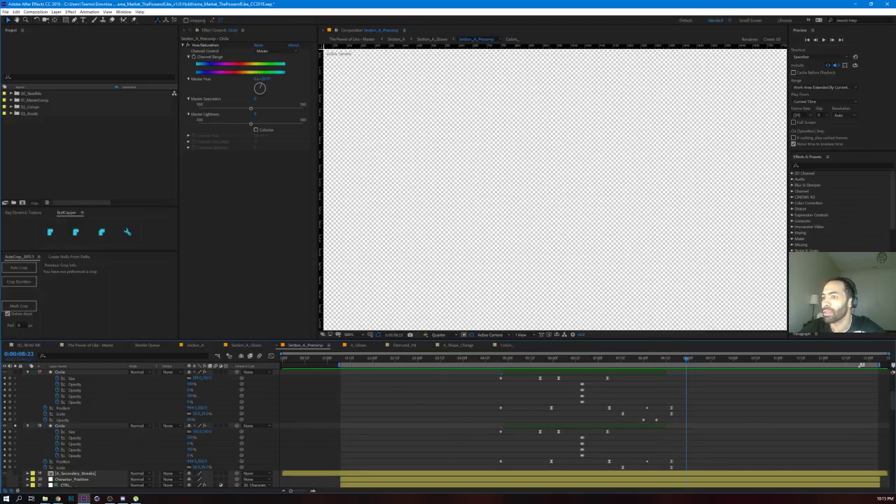
click(16, 426)
click(28, 426)
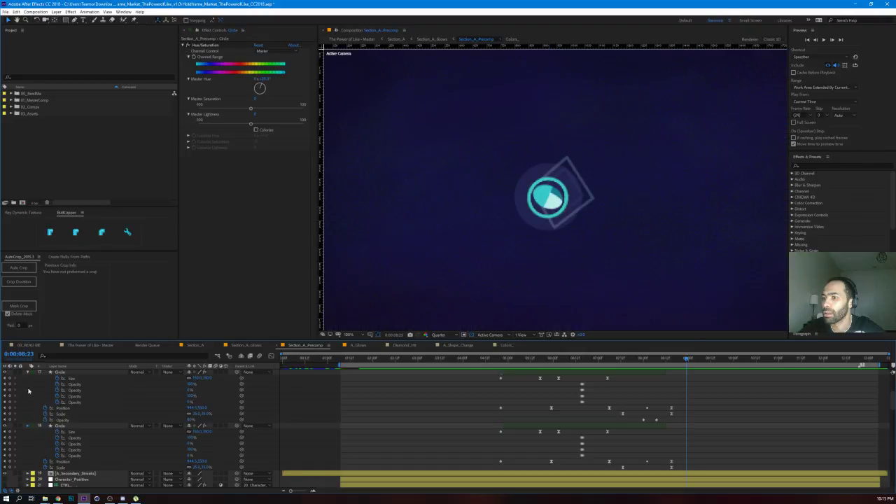
click(28, 372)
scroll(359, 431, up, 5)
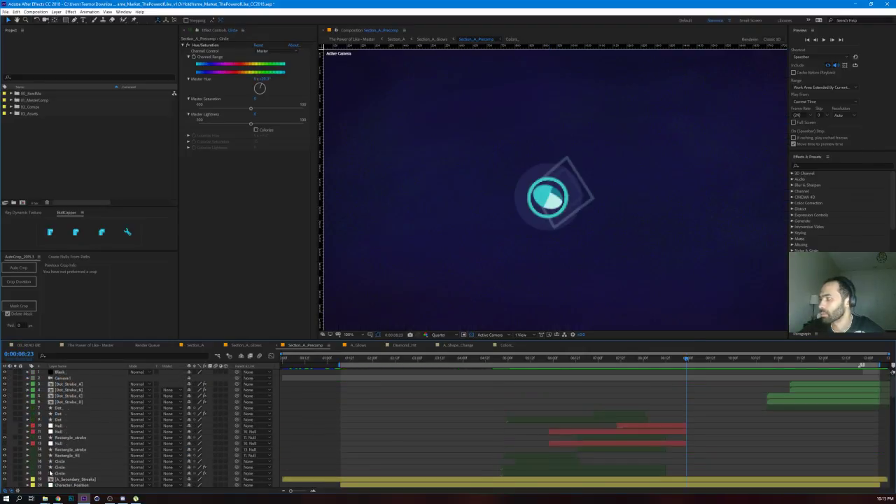
Step: Scrub to the end of the precomp at 0:00:13:02 and switch to the Section_A_Glows composition
drag(701, 358, 872, 366)
scroll(578, 234, down, 4)
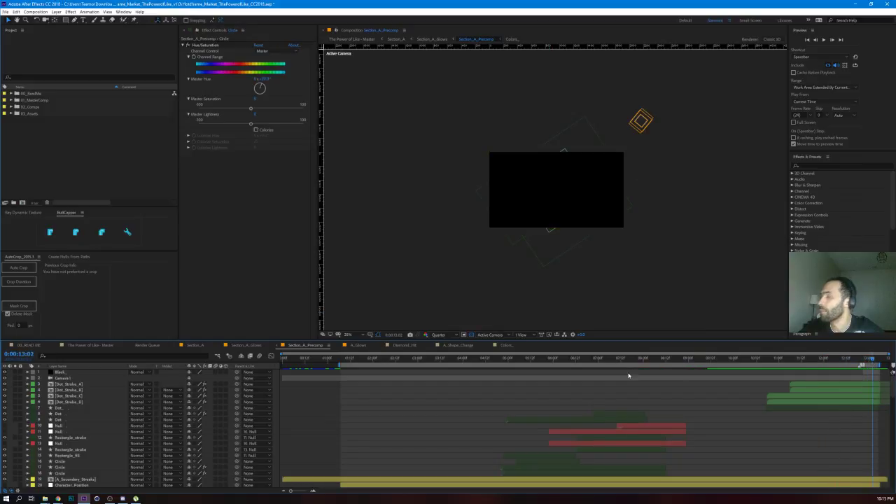
click(434, 40)
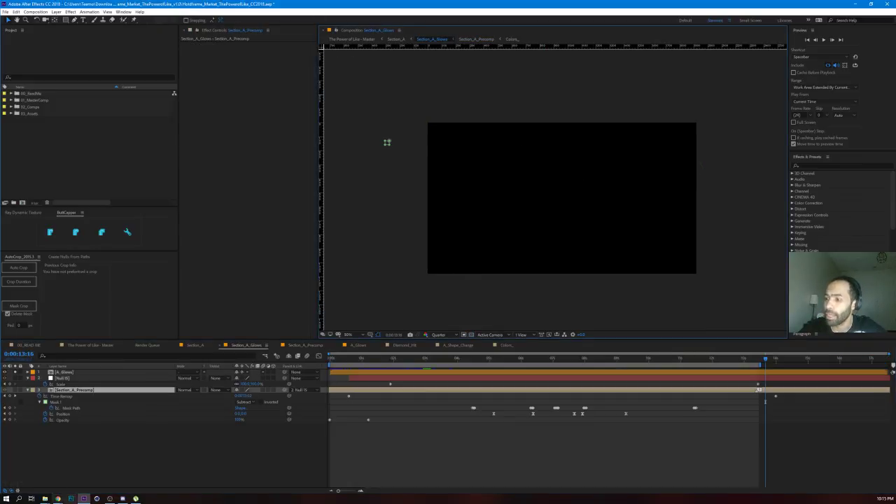
click(137, 498)
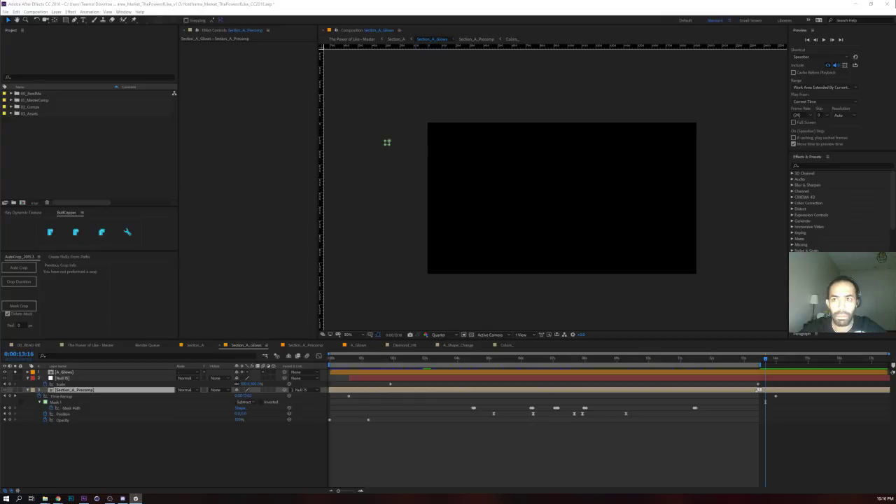
click(387, 142)
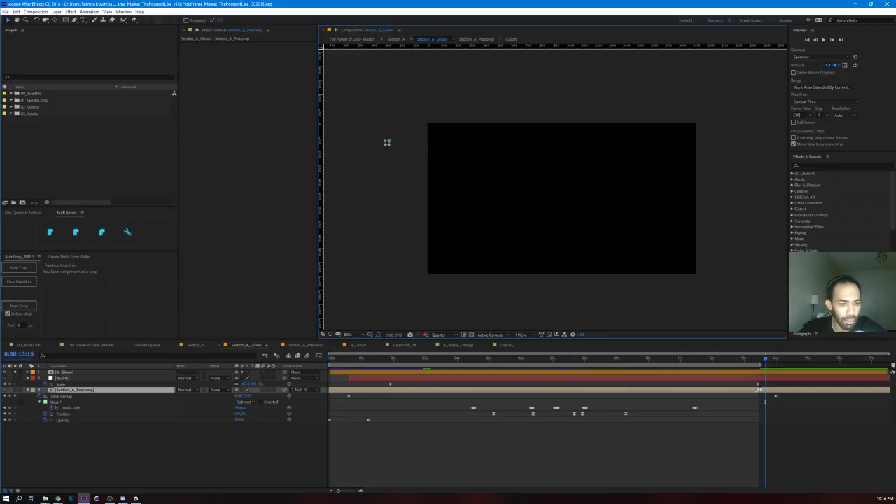
key(super+d)
key(super+d)
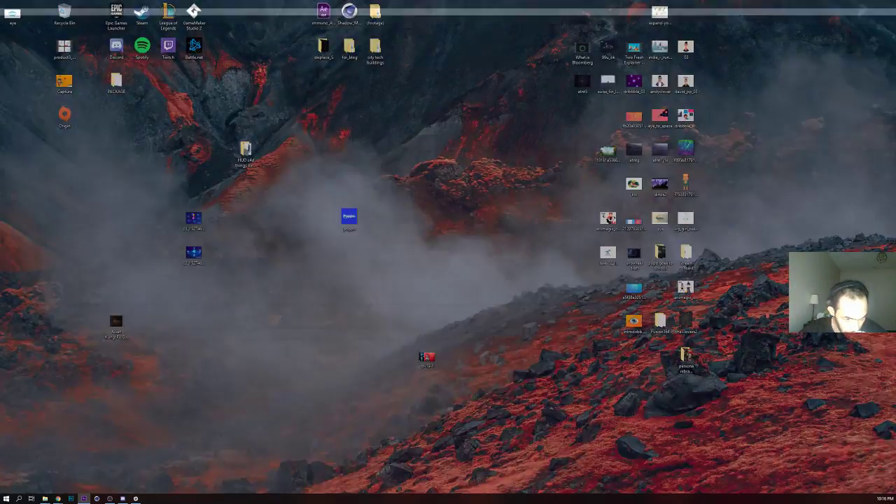
Step: Open Holdframe_ArtistInterview_ThePowerofLike_v1.0.mp4 from the 02 Artist Interview folder in VLC and play it full screen
key(alt+Tab)
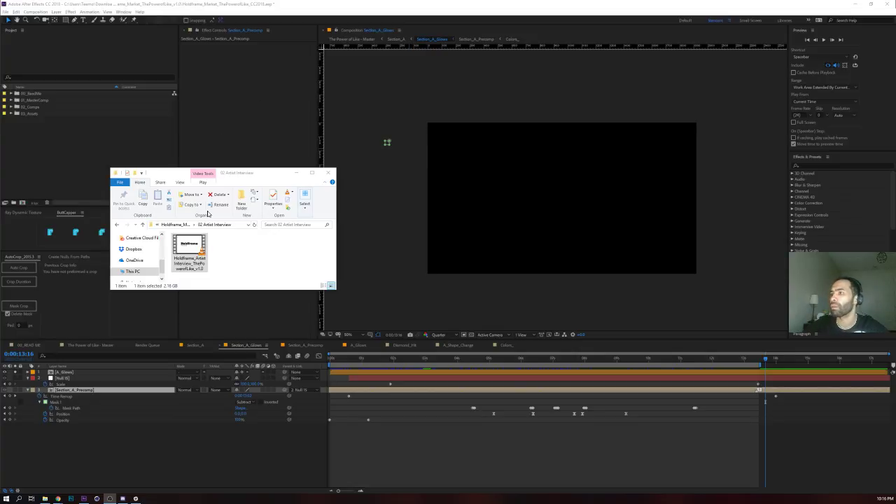
click(196, 245)
double_click(196, 245)
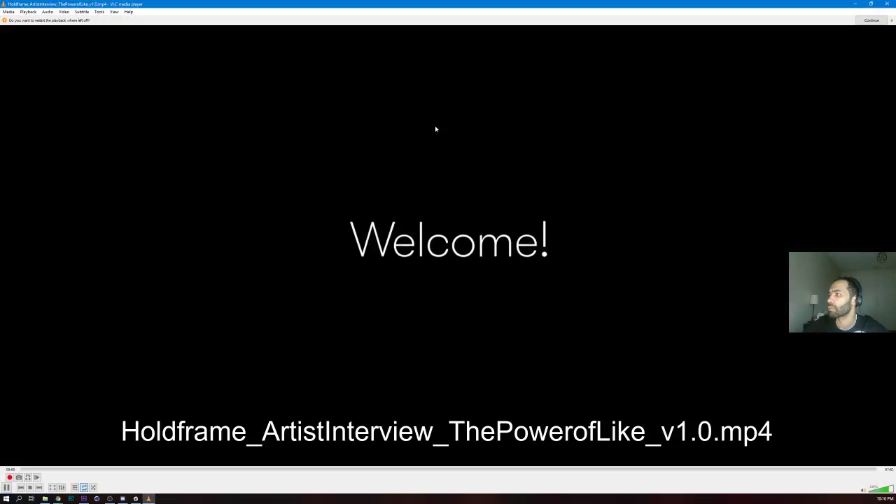
key(space)
double_click(435, 126)
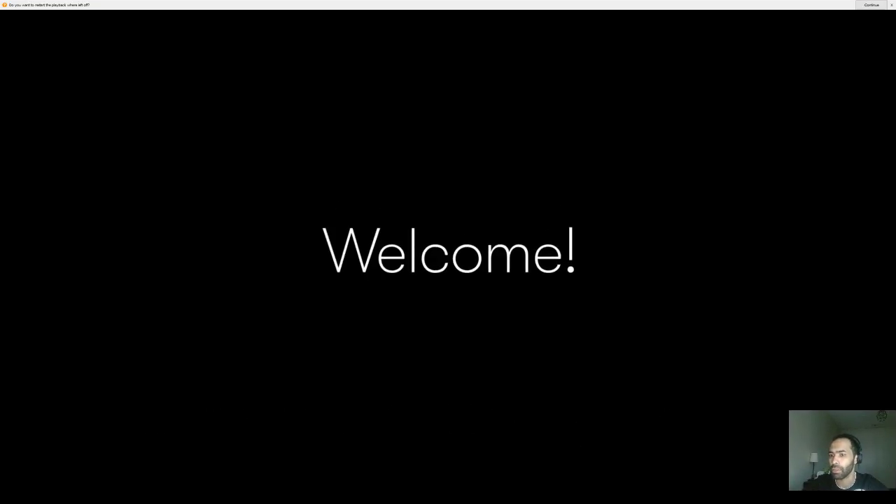
mouse_move(354, 257)
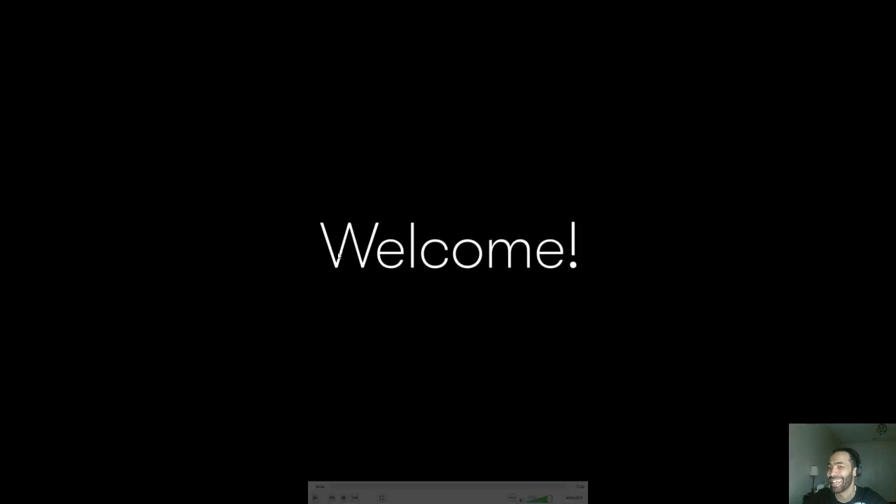
key(space)
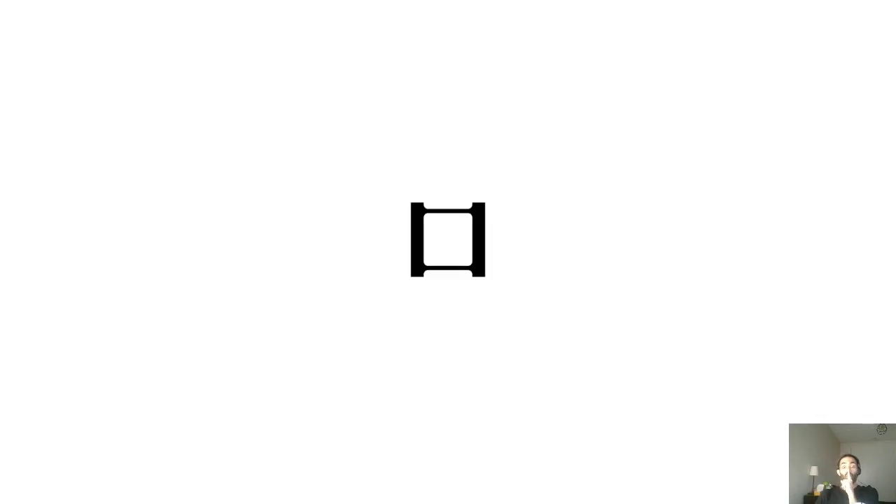
mouse_move(148, 264)
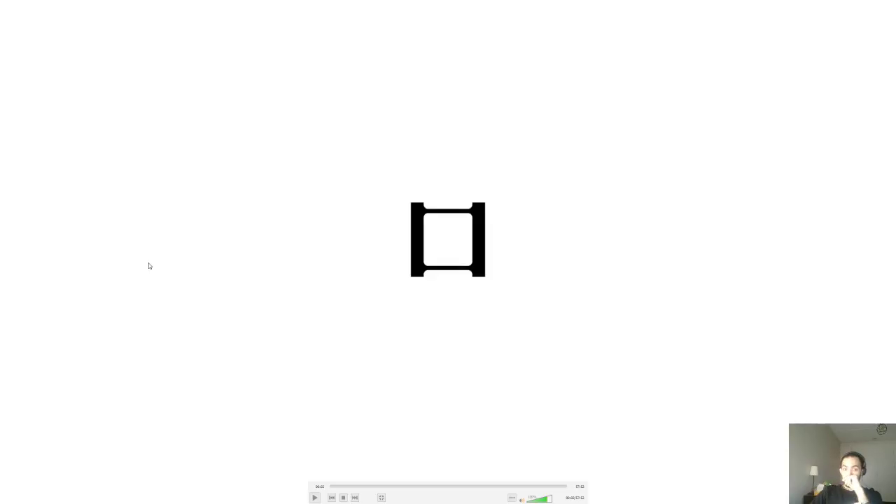
click(315, 497)
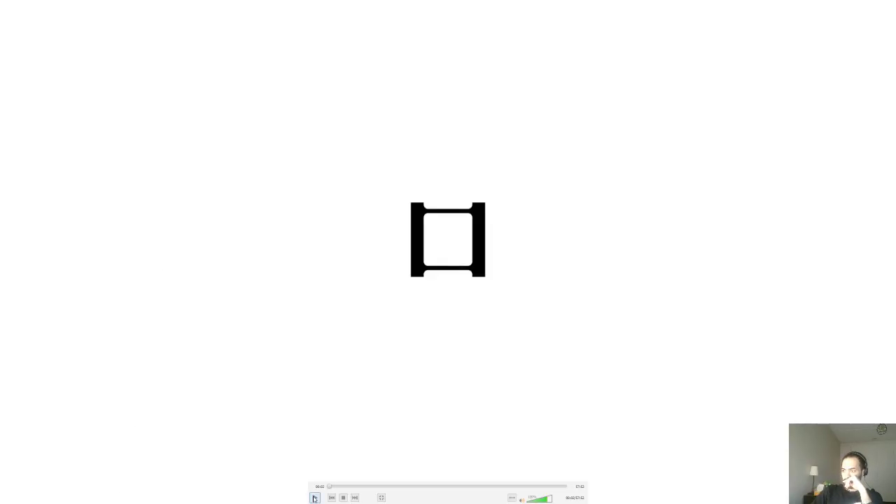
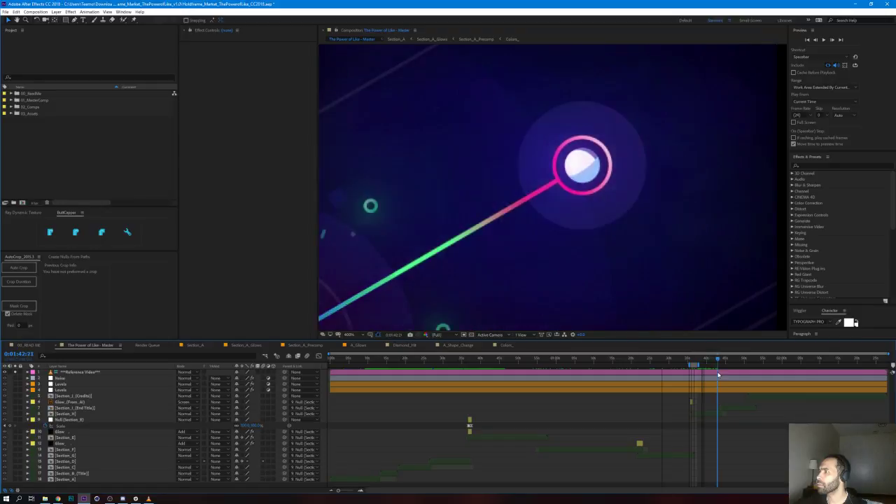
Step: In After Effects, scrub the master composition to the end title and open the Section_I_(End Title) precomp
scroll(620, 227, down, 2)
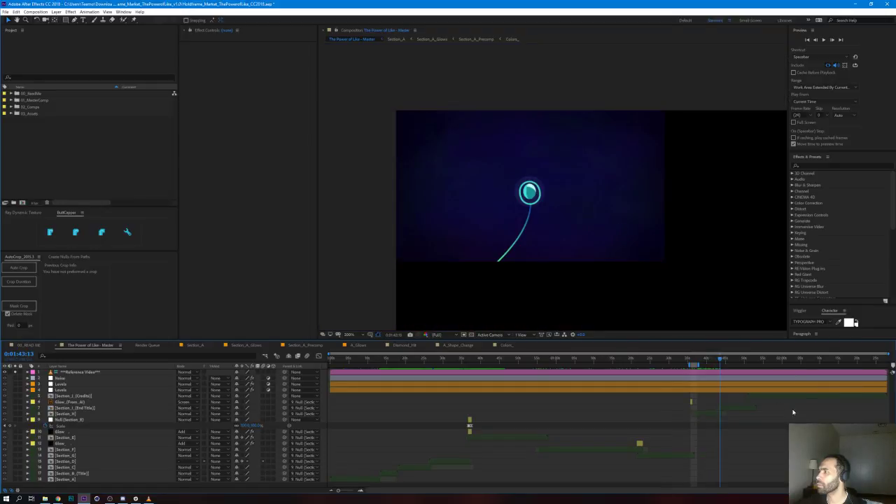
mouse_move(723, 360)
mouse_down()
mouse_move(762, 364)
mouse_move(733, 362)
mouse_up()
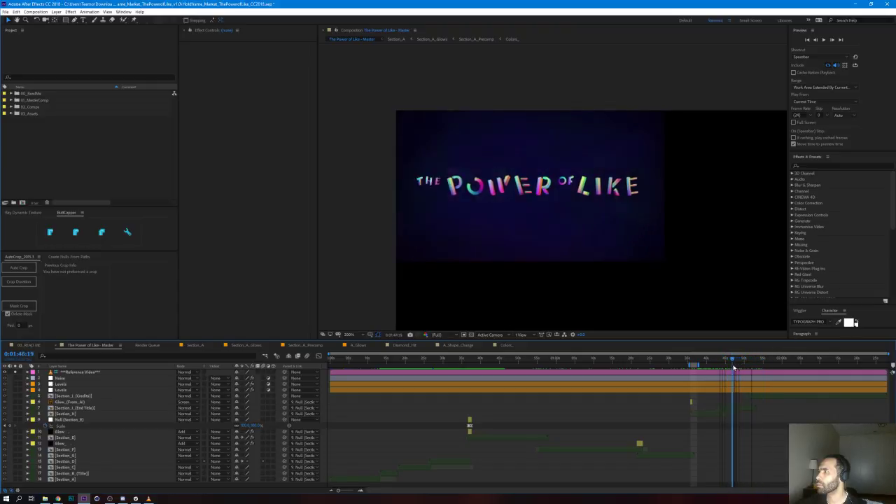
double_click(733, 409)
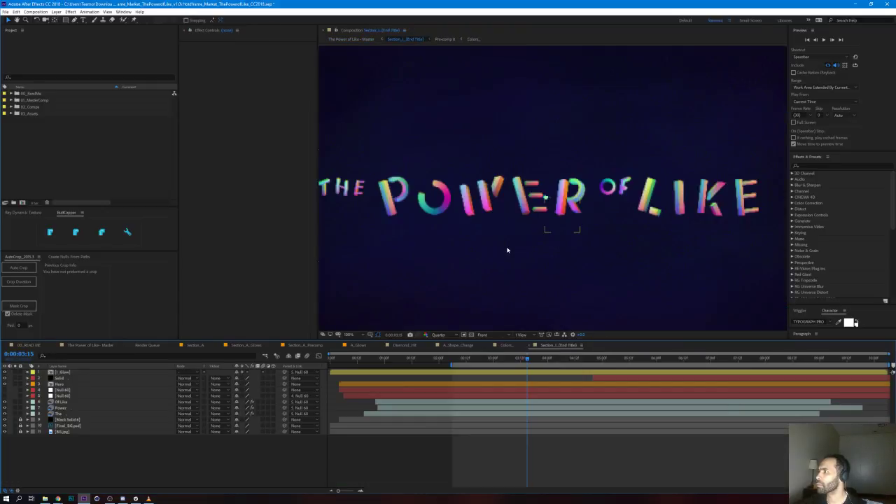
Step: Solo the OfLike, Power and The layers and scrub the title's build-up from its start to 0:00:01:16
scroll(565, 196, down, 2)
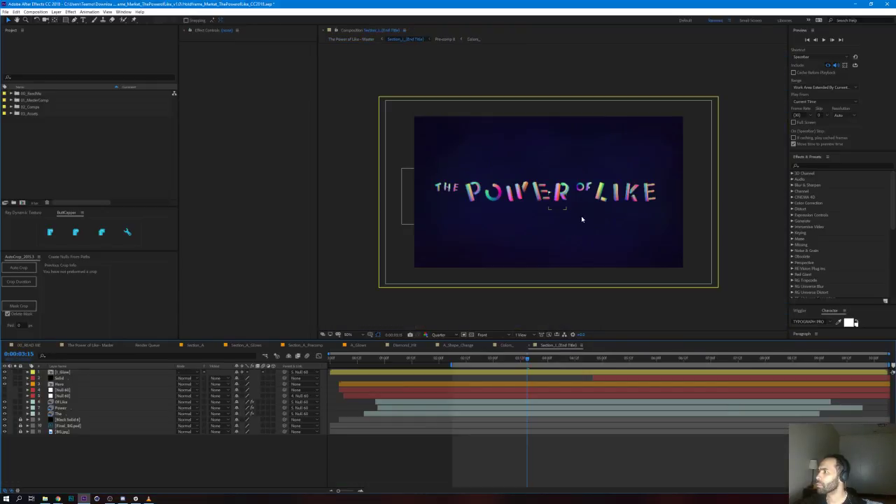
click(17, 408)
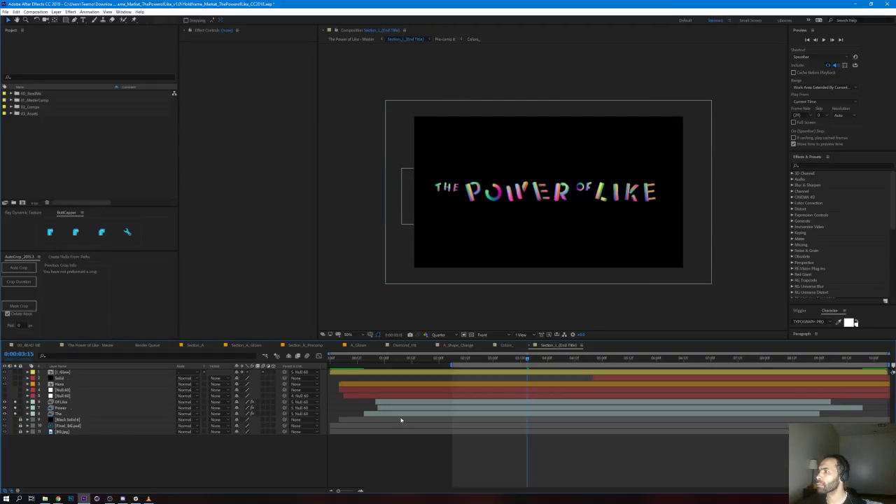
click(344, 360)
drag(384, 362, 421, 363)
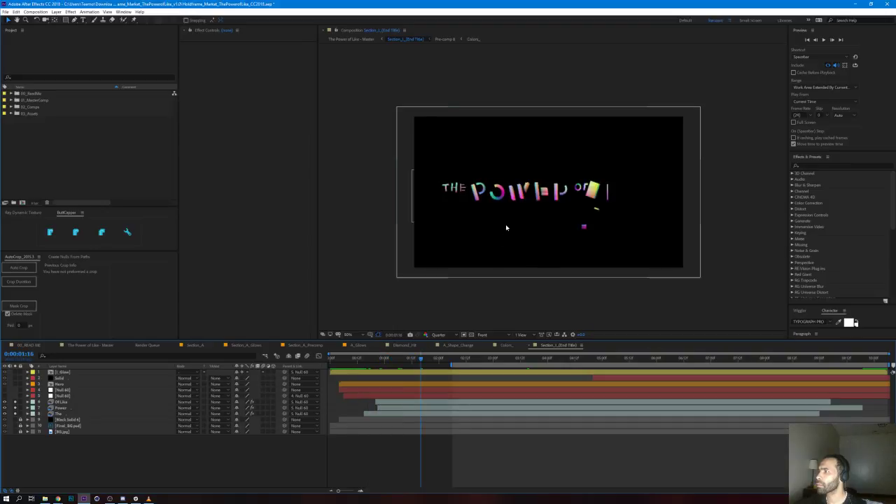
Step: Set the preview resolution to Auto and scrub the soloed title words' build-up to 0:00:01:08
scroll(506, 224, up, 2)
click(438, 335)
click(440, 359)
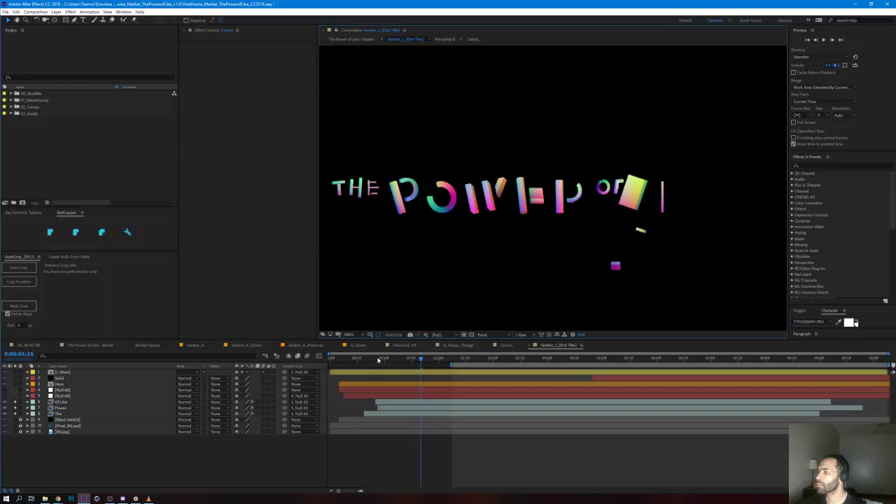
drag(378, 360, 403, 363)
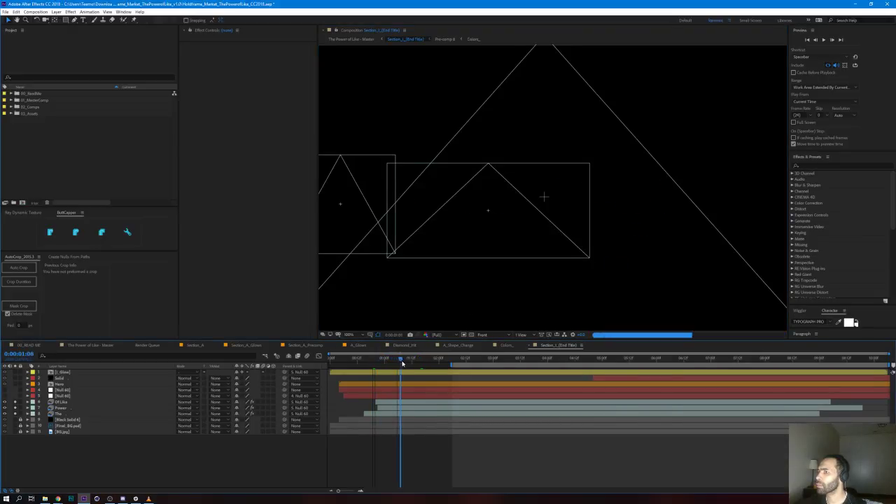
Step: Isolate The layer by unsoloing Power and OfLike, select it, and scrub and preview its animation
click(16, 409)
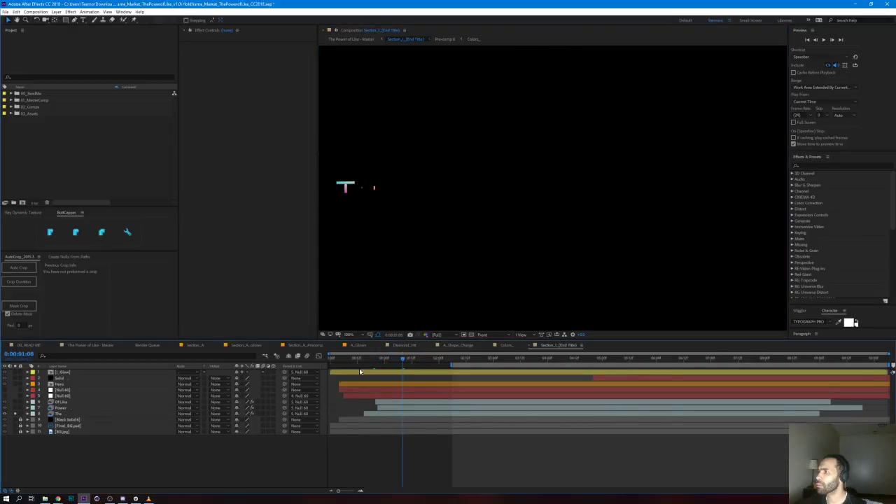
drag(403, 363, 514, 364)
click(58, 413)
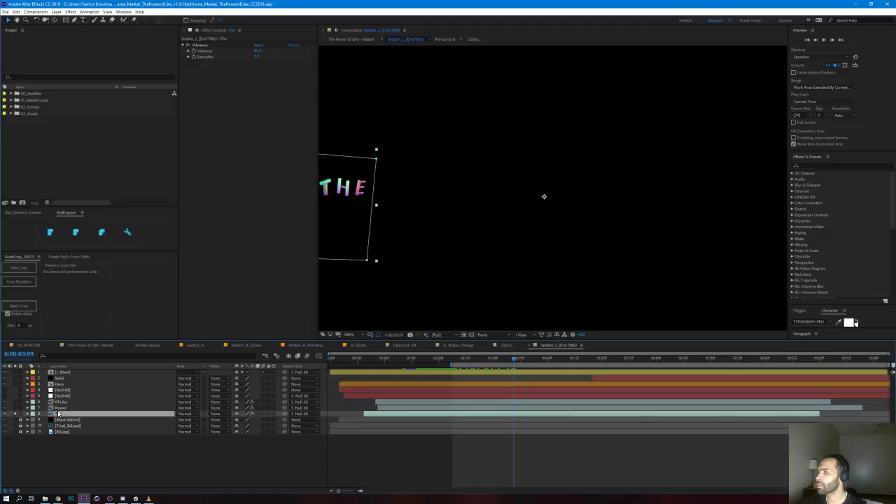
scroll(471, 269, down, 2)
scroll(471, 268, up, 1)
drag(357, 365, 439, 370)
key(space)
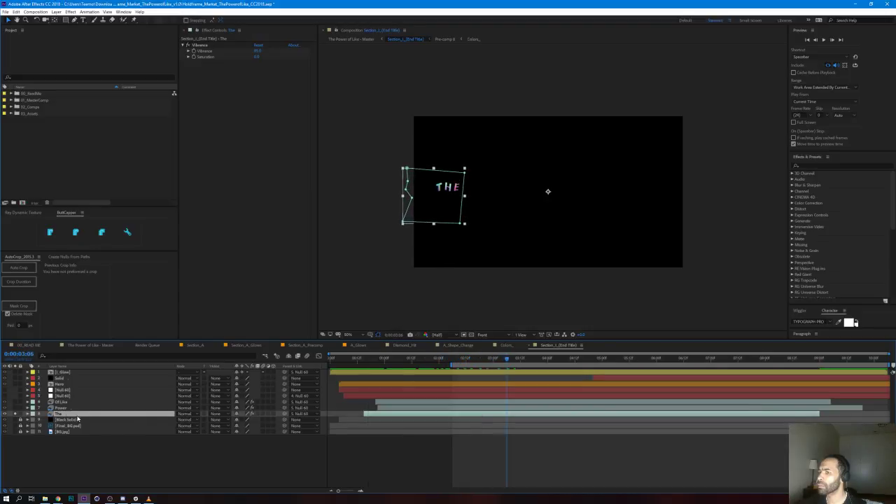
Step: Solo the Power layer instead of The and scrub its letter build-up closely to 0:00:02:05
click(16, 408)
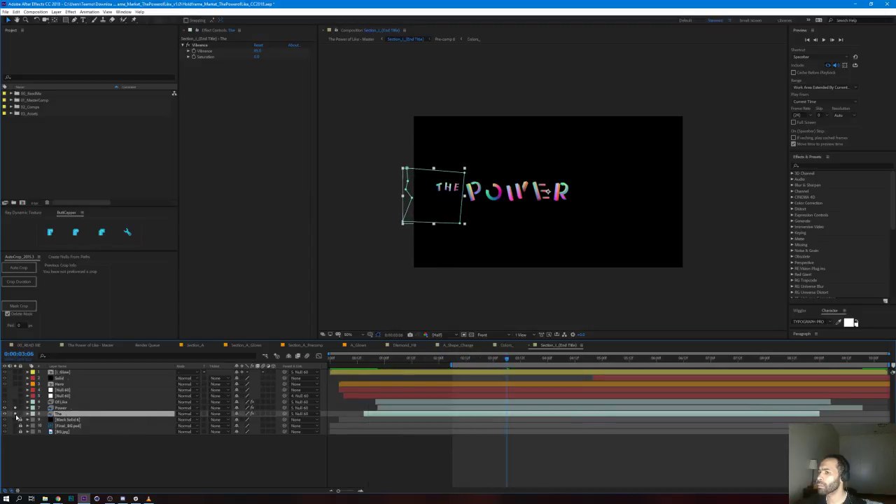
click(384, 358)
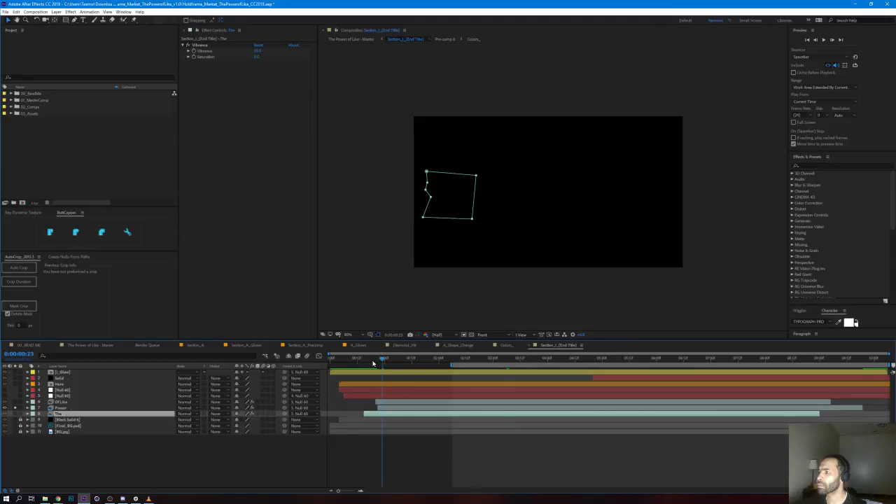
drag(388, 364, 397, 364)
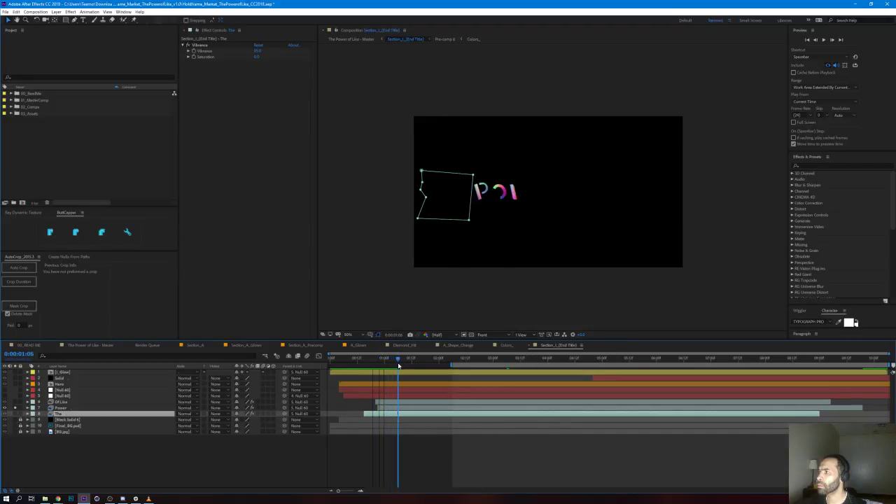
scroll(417, 238, up, 4)
drag(418, 238, 707, 210)
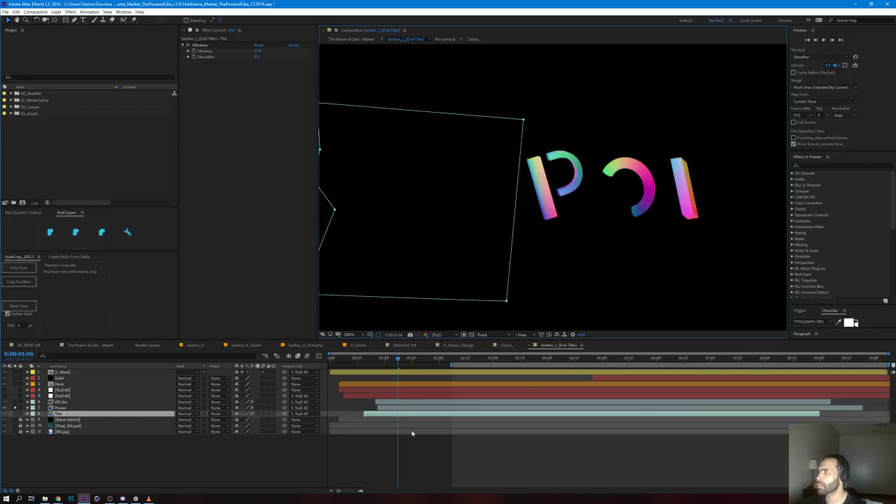
click(386, 359)
mouse_move(378, 360)
mouse_down()
mouse_move(369, 360)
mouse_move(391, 366)
mouse_up()
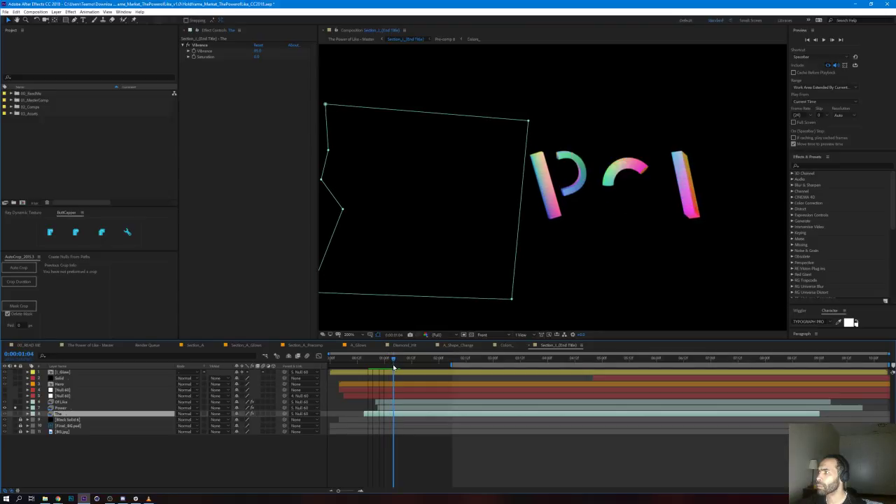
drag(394, 367, 450, 372)
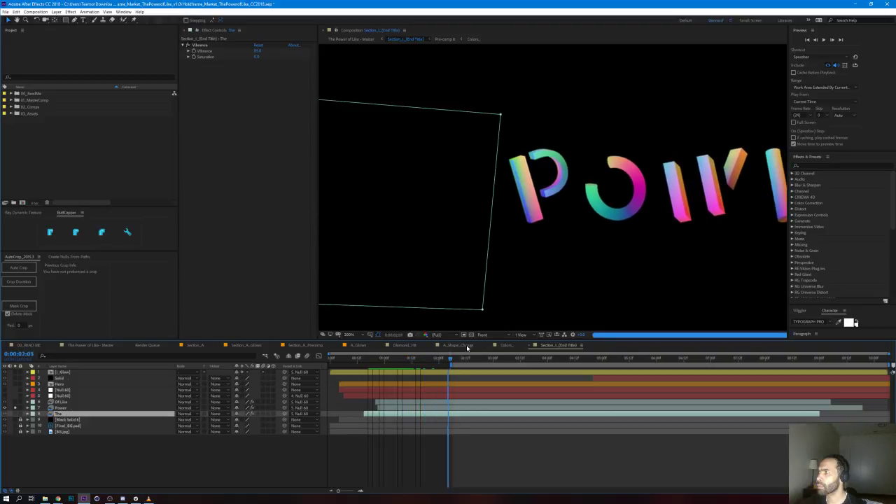
Step: Unsolo the Power layer, select each Null layer in turn, and run through the full title to 0:00:04:18
scroll(600, 233, down, 2)
scroll(600, 232, down, 2)
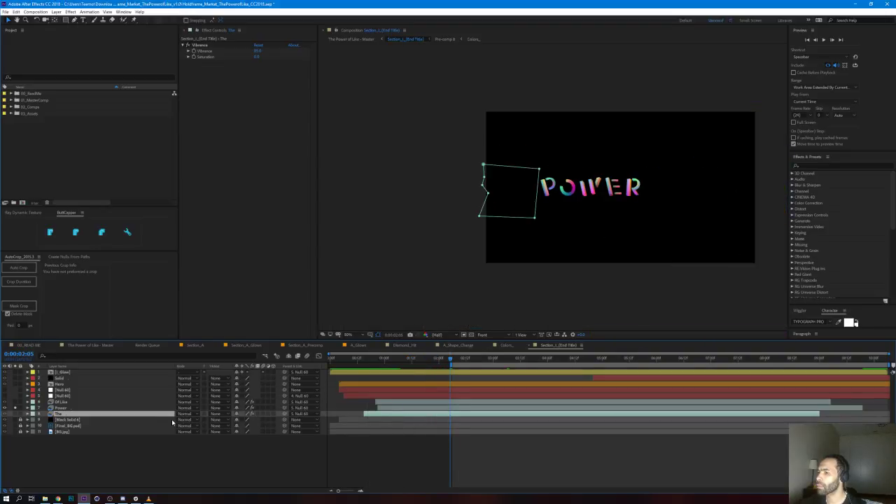
click(15, 408)
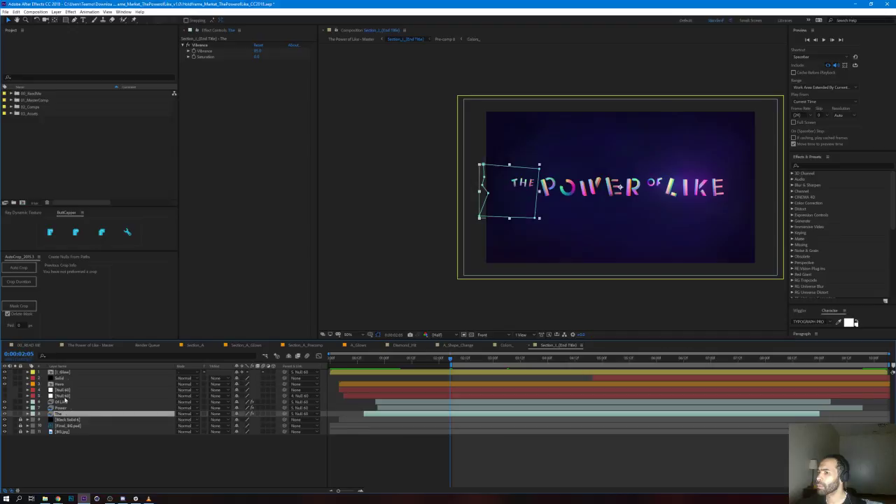
click(65, 397)
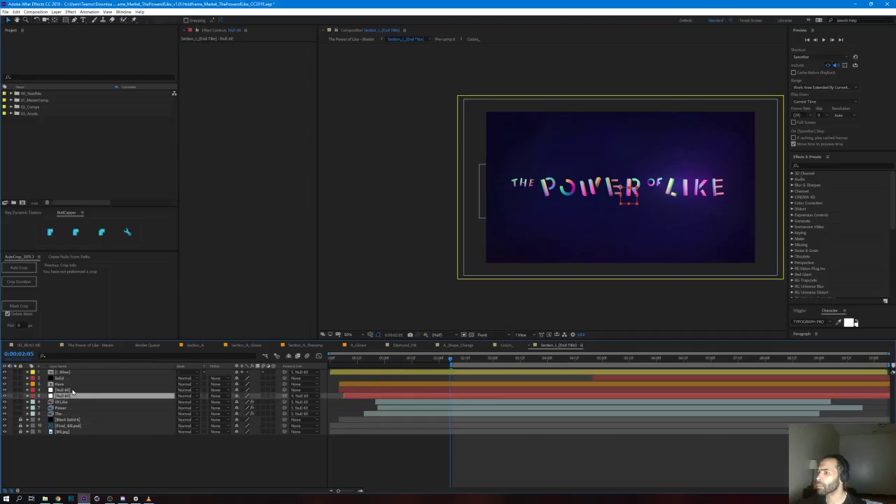
click(72, 390)
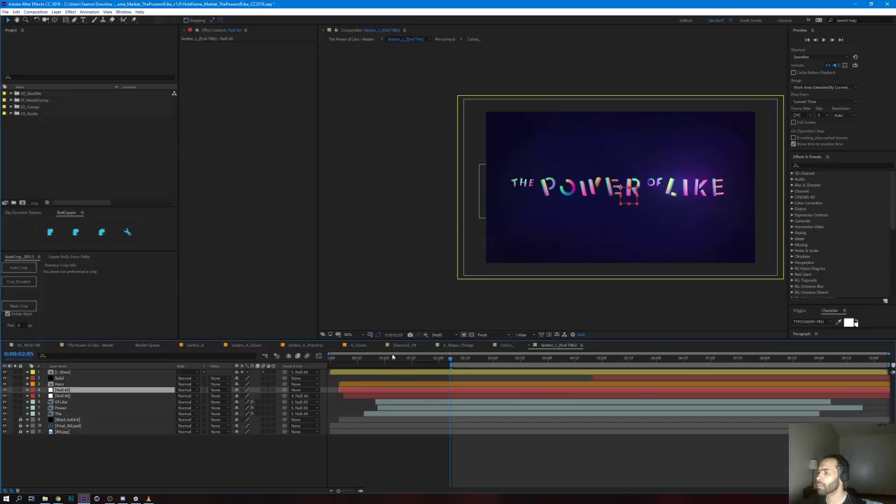
key(space)
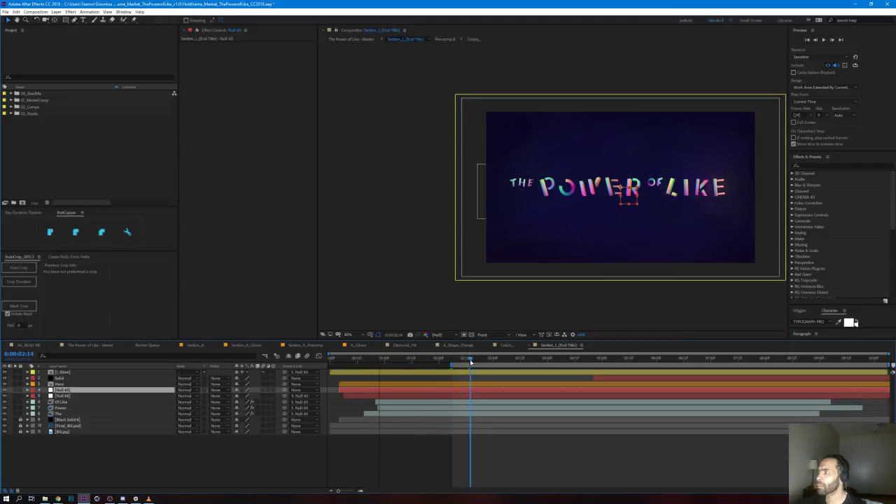
Step: Solo the Hero layer, scrub its animation forward, and return to 0:00:00:12
click(16, 385)
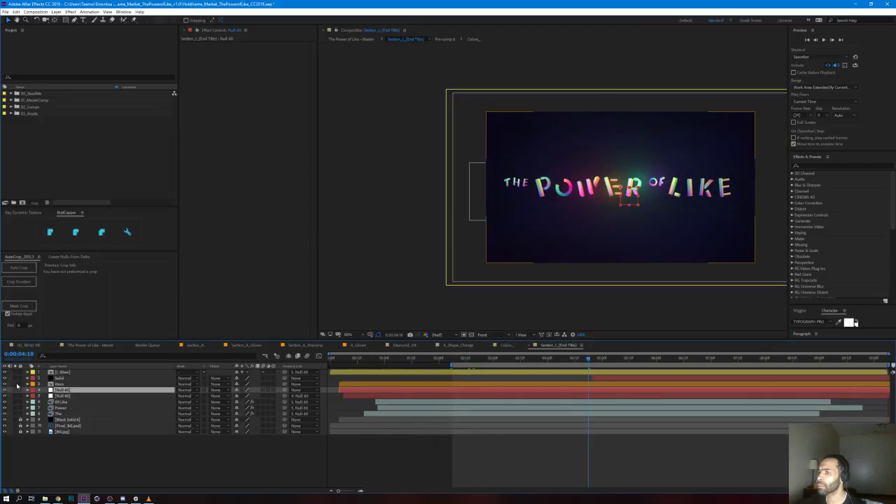
click(60, 385)
drag(352, 359, 427, 359)
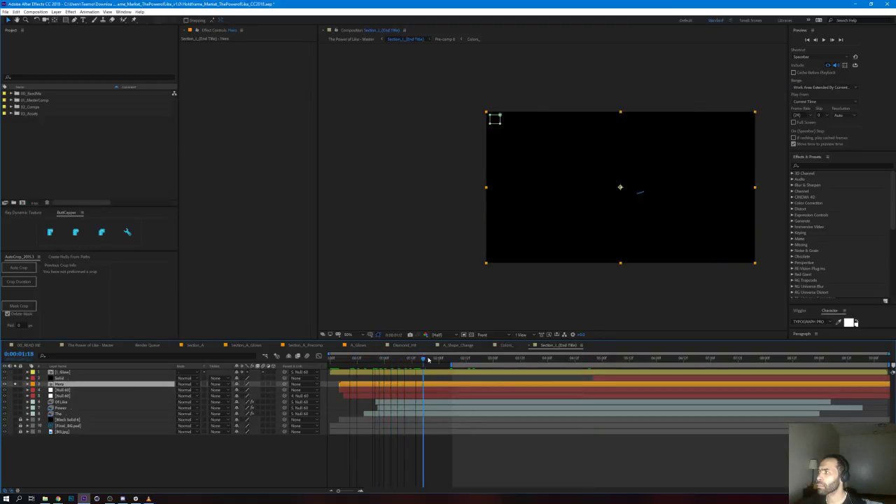
drag(485, 363, 360, 381)
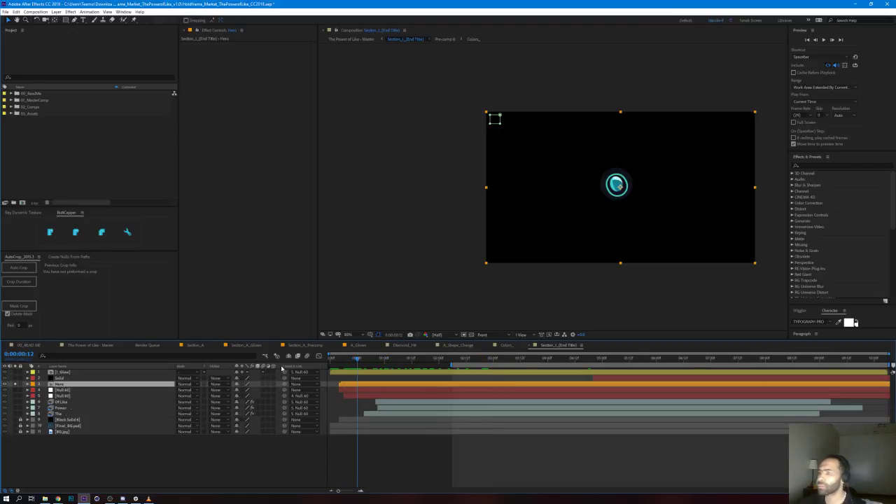
Step: Solo the I_Glow layer instead of Hero and scrub its glows to 0:00:01:20
click(15, 385)
click(58, 372)
drag(356, 361, 429, 372)
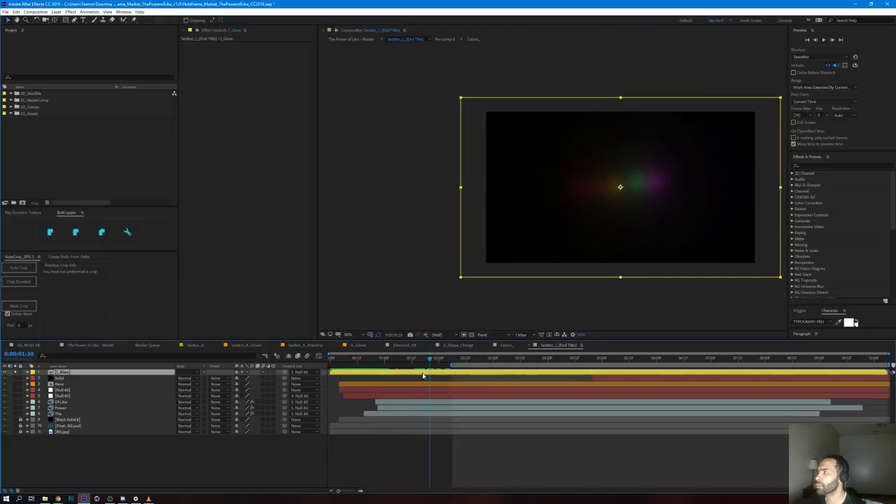
Step: Open the I_Glow precomp, show all its staggered Glow layers in the timeline, and scrub to 0:00:01:16
double_click(412, 373)
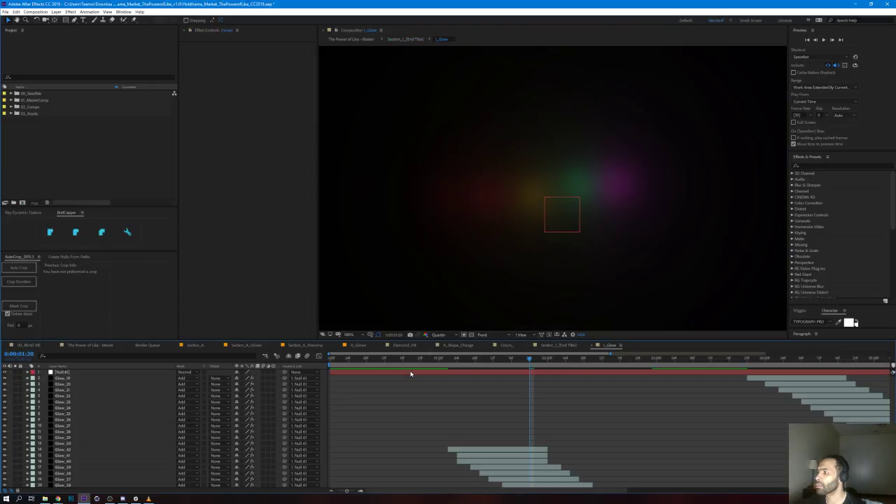
scroll(369, 473, down, 2)
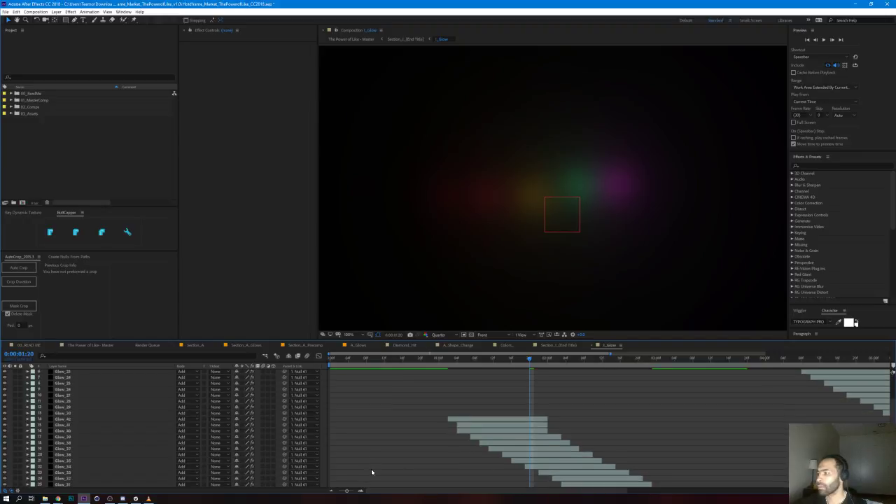
drag(346, 491, 338, 493)
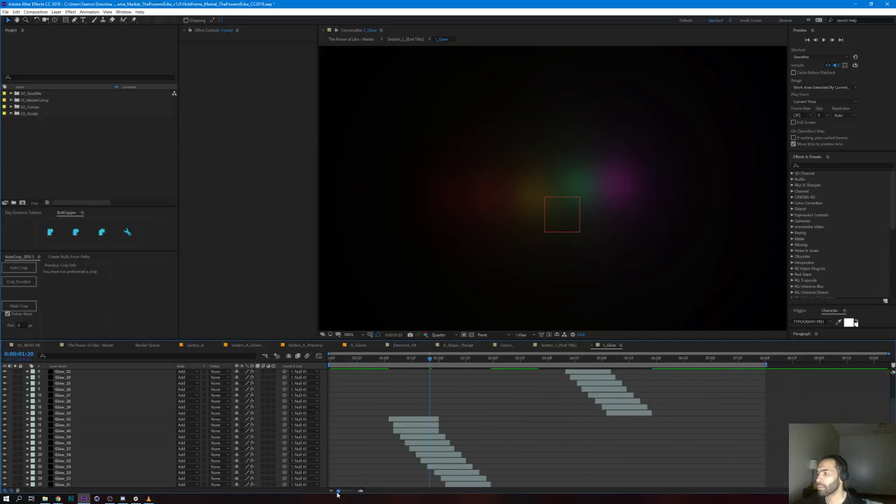
click(389, 360)
drag(397, 360, 421, 369)
Step: Select the Glow_42 layer to inspect its effects and keyframes, and scrub the glow sequence through to 0:00:08:08
click(414, 420)
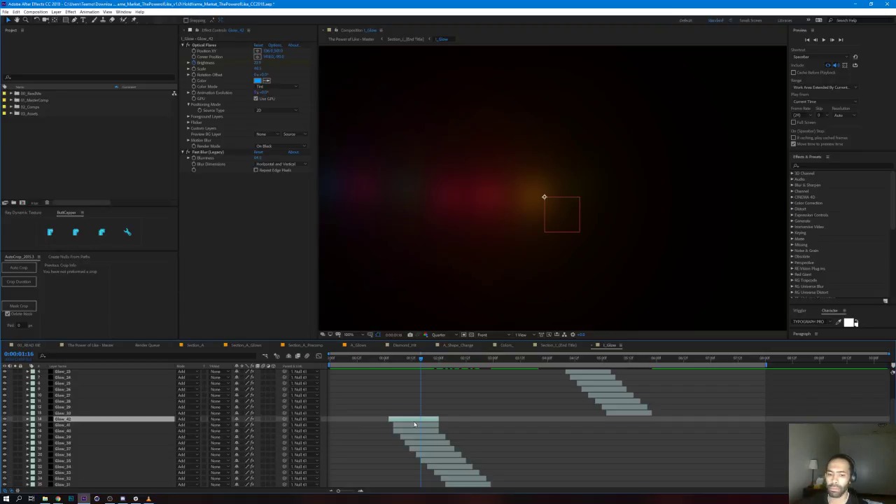
key(u)
key(u)
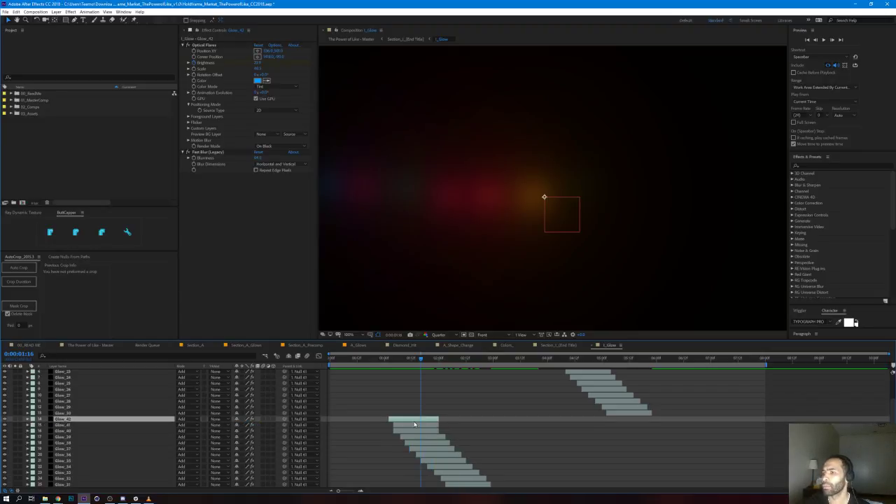
scroll(445, 192, down, 3)
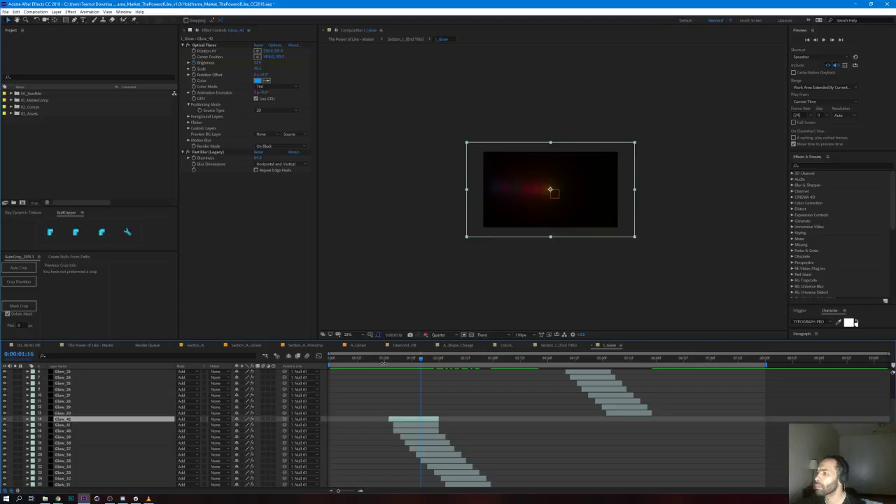
drag(384, 362, 701, 370)
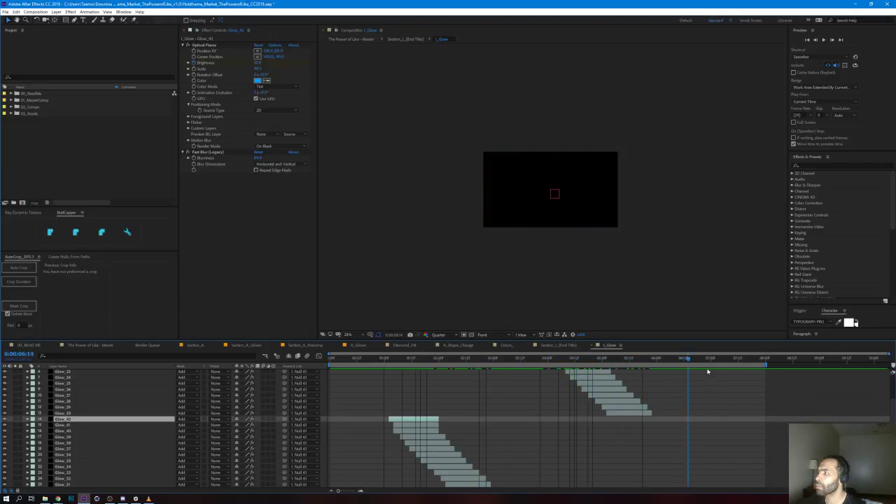
drag(765, 366, 784, 365)
Step: Return to the Section_I_(End Title) composition, scrub the glow back to 0:00:01:20, and unsolo I_Glow
click(410, 40)
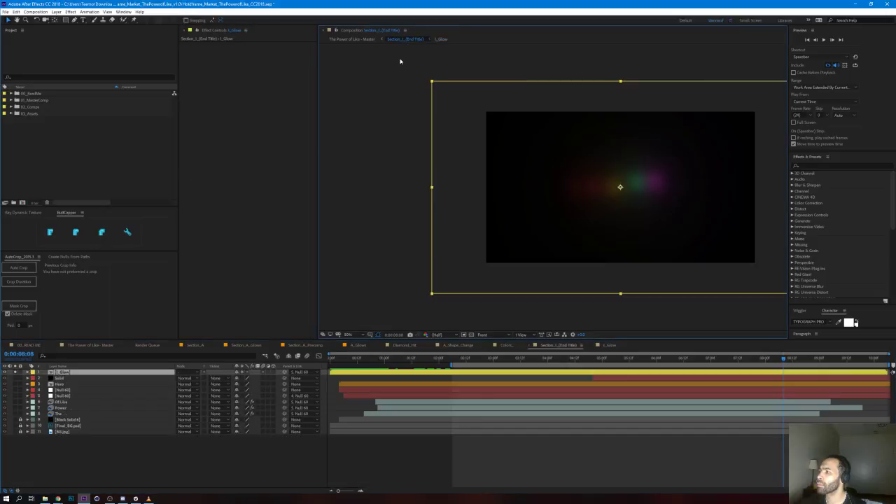
drag(786, 360, 430, 339)
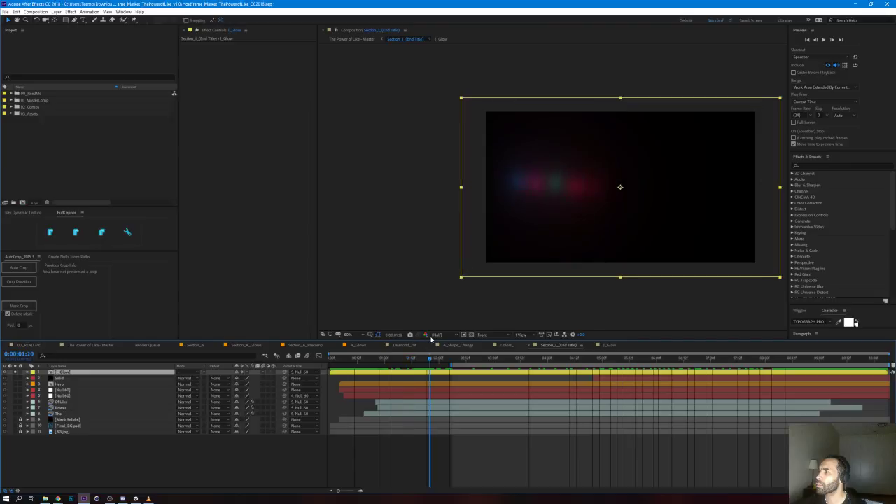
click(14, 374)
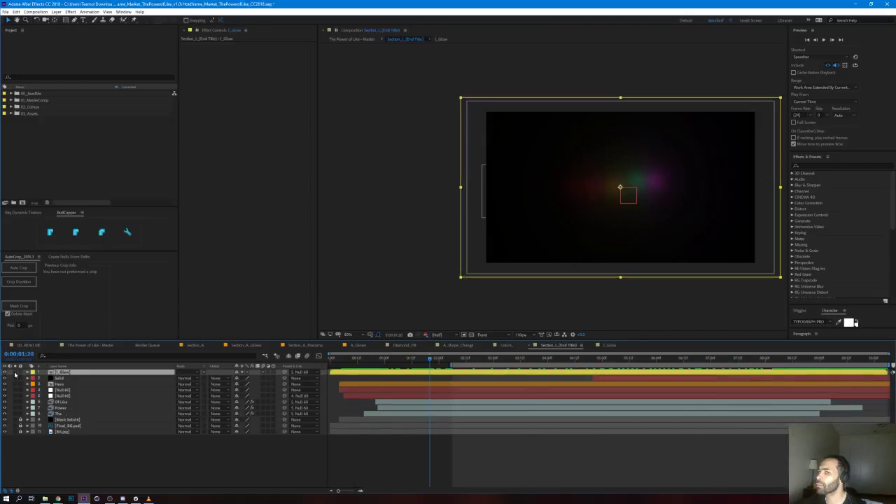
Step: Scrub the complete end title to 0:00:04:22 and examine the OfLike, Hero and Solid layers
drag(424, 361, 596, 363)
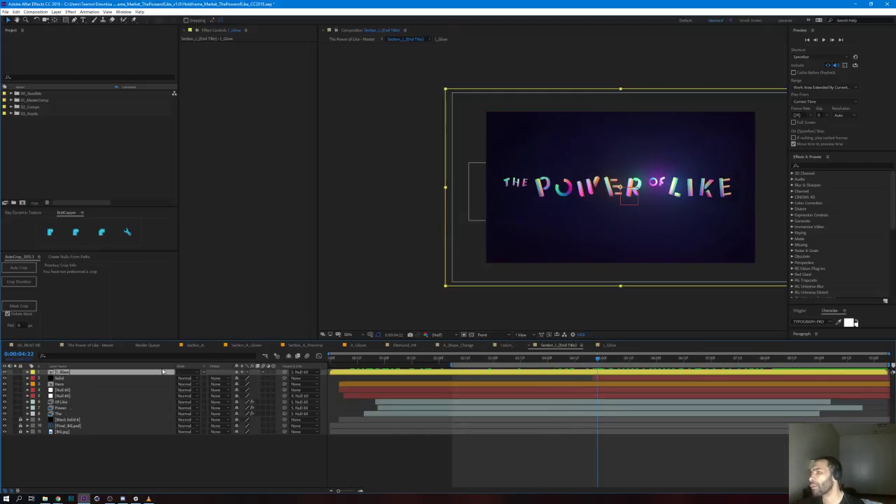
click(75, 403)
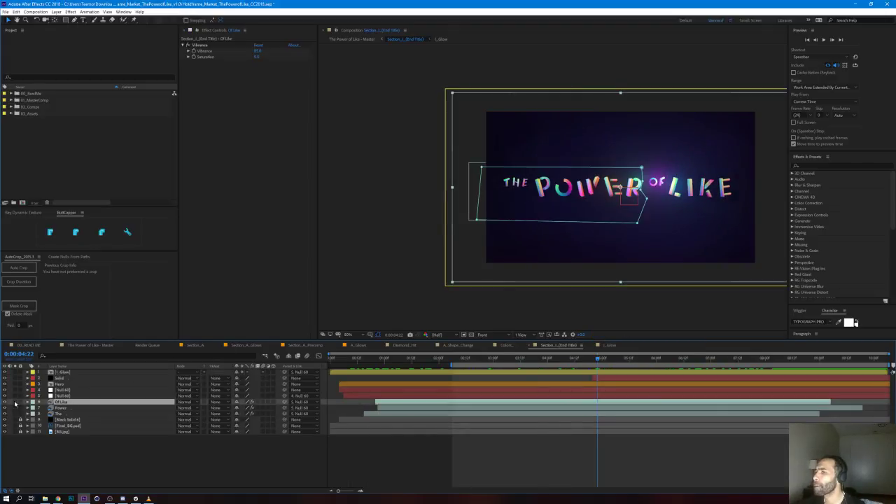
click(16, 404)
click(15, 404)
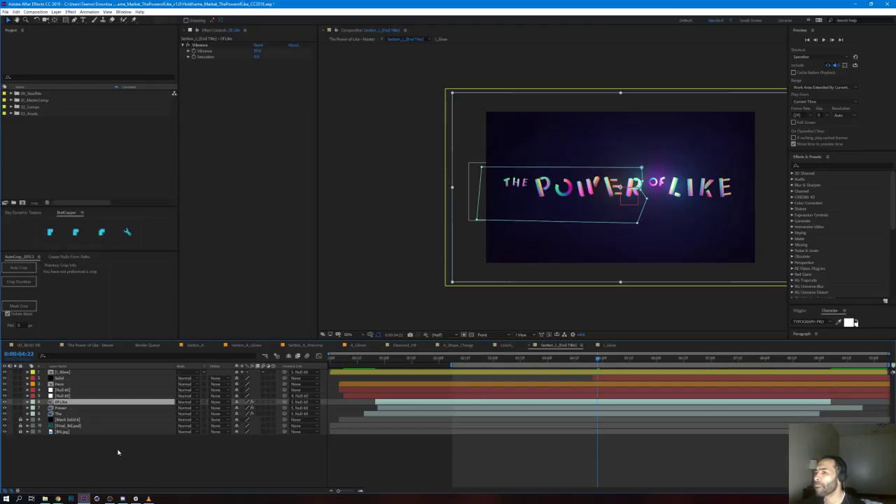
click(84, 435)
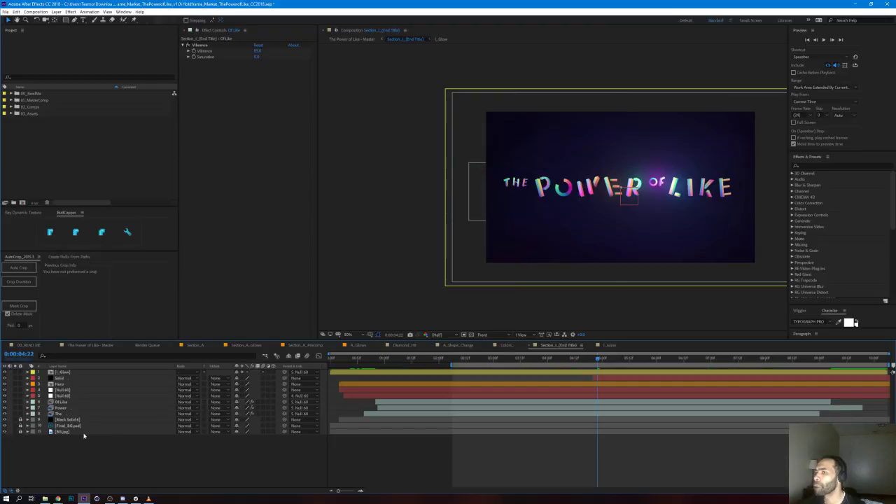
click(63, 384)
click(63, 379)
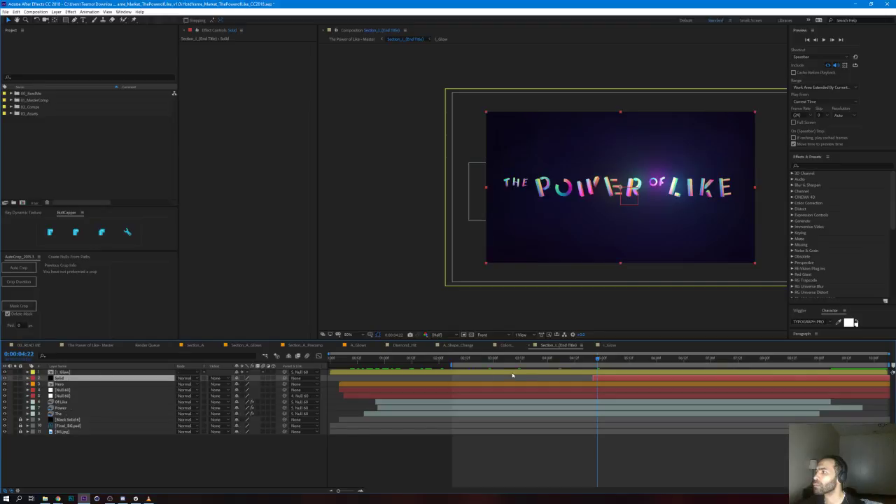
Step: Scrub the end title to 0:00:07:02 and check the Solid layer's fade by switching its visibility off and on
drag(598, 360, 715, 357)
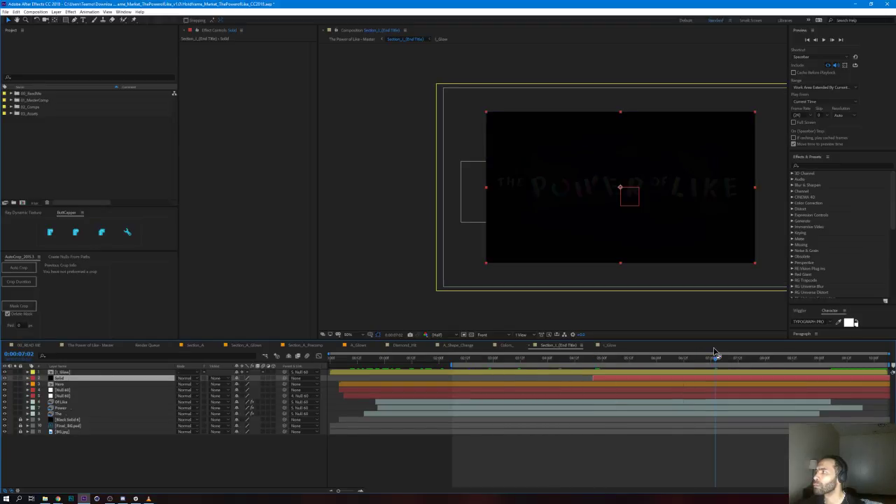
click(5, 378)
click(5, 378)
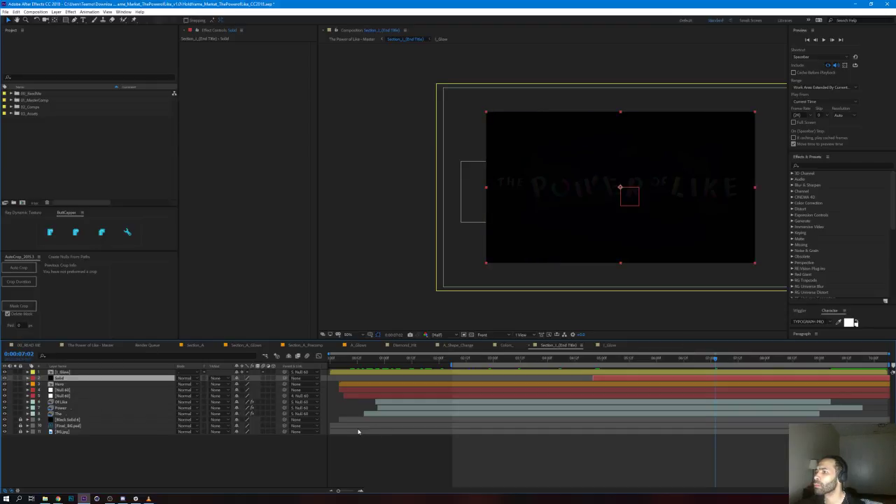
click(84, 458)
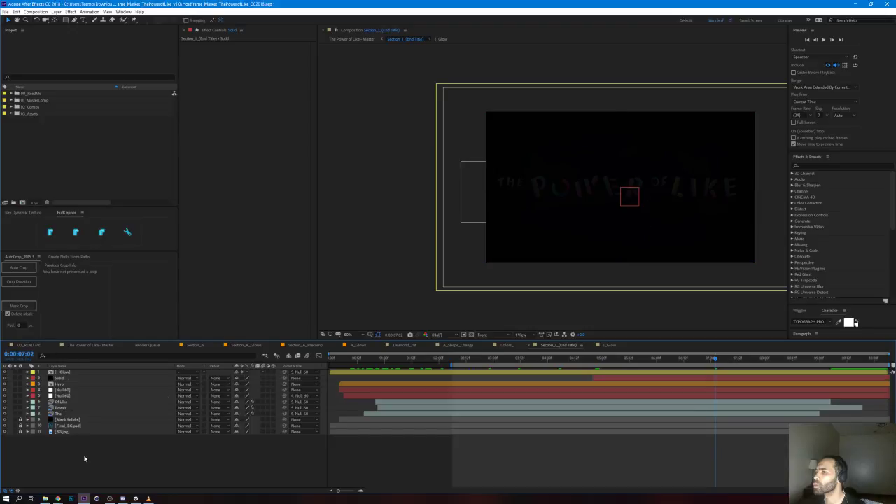
Step: Return to The Power of Like - Master composition and open the Section_H precomp at 0:01:38:21
click(341, 39)
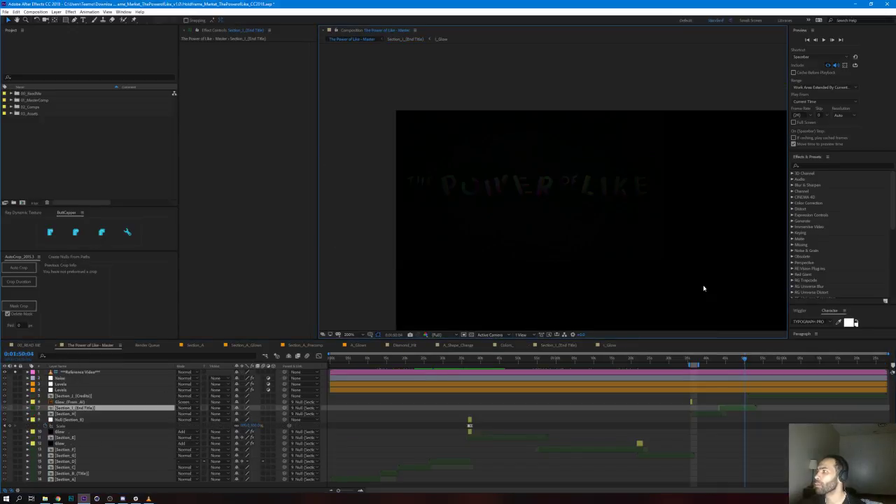
click(710, 360)
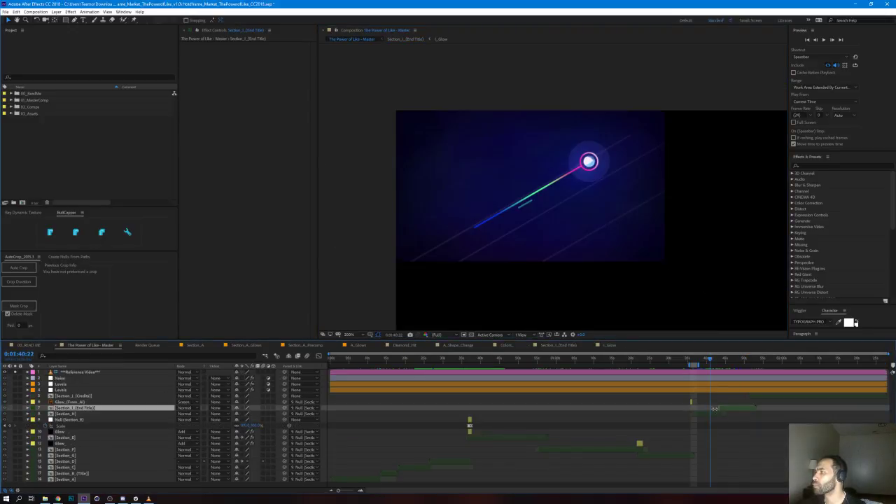
key(j)
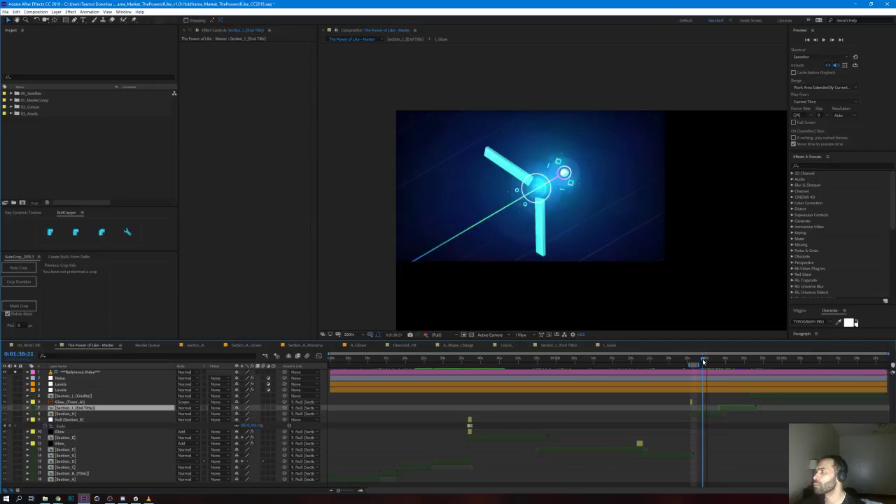
double_click(706, 414)
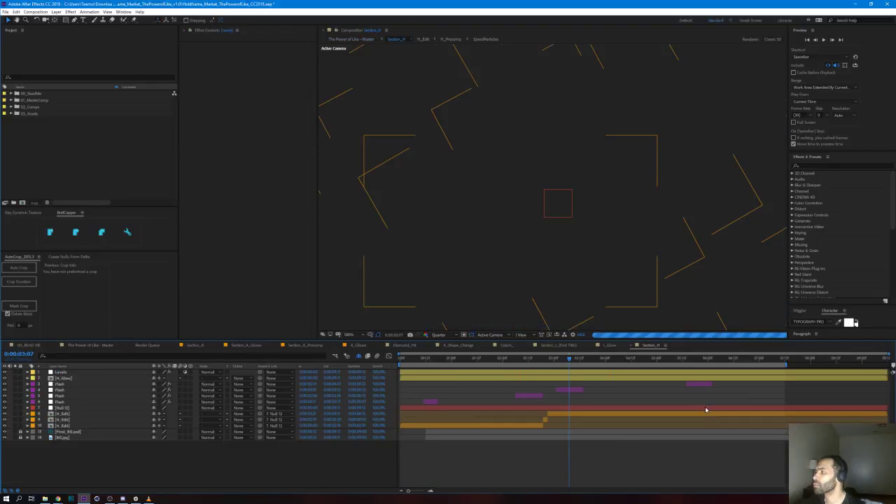
Step: Inspect Section_H's Flash layer at the current time, and hide and reshow the upper H_Edit layer
click(574, 390)
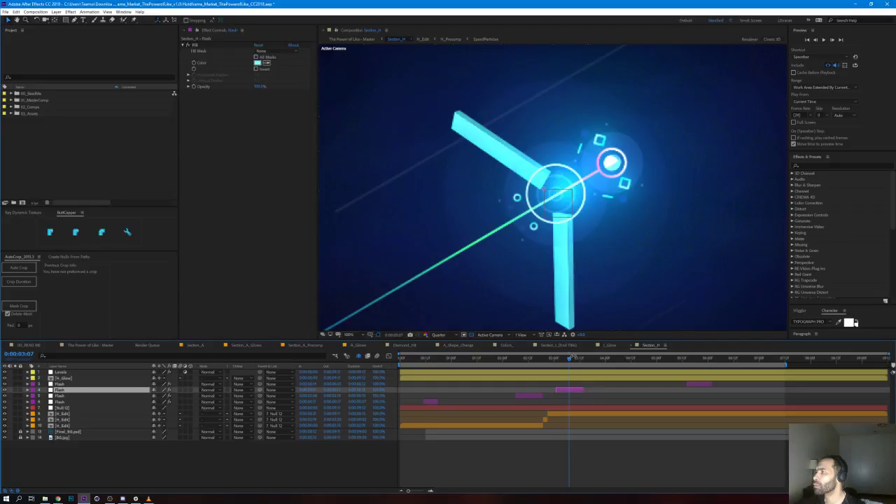
scroll(581, 250, down, 2)
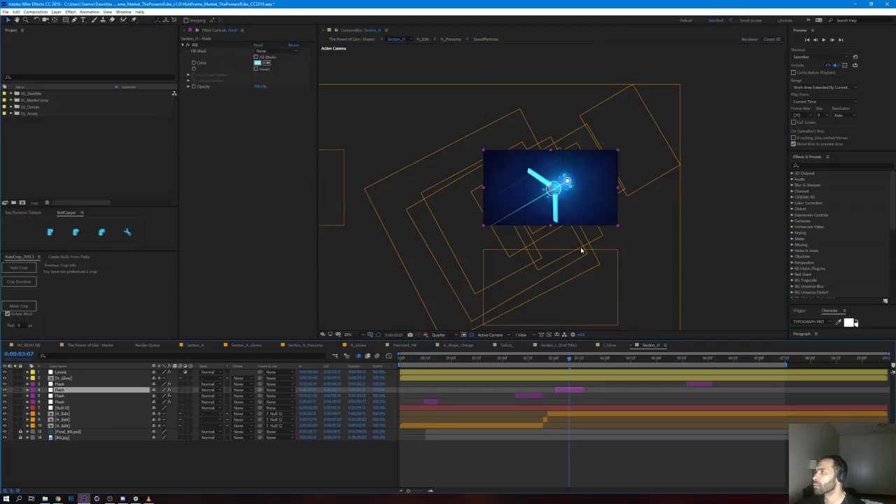
click(63, 414)
click(5, 414)
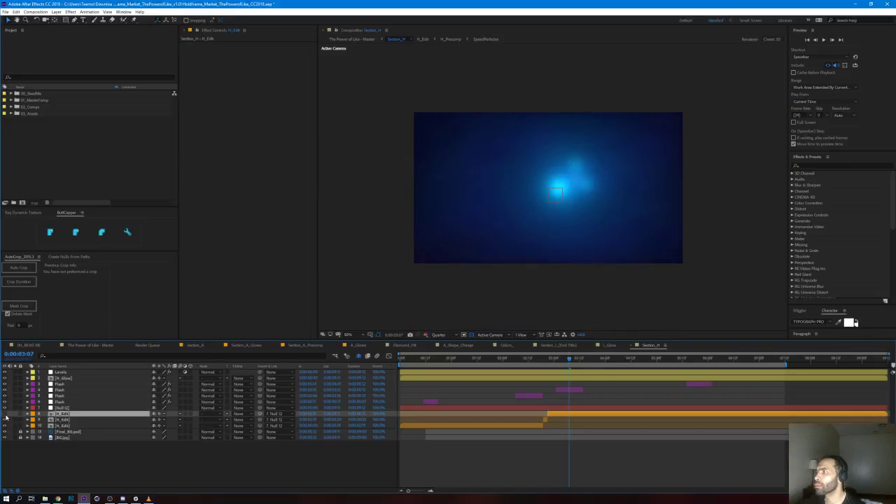
click(5, 415)
Step: Open the H_Edit precomp and toggle the Explode_Elements_4 layer's visibility to see what it contributes
double_click(81, 414)
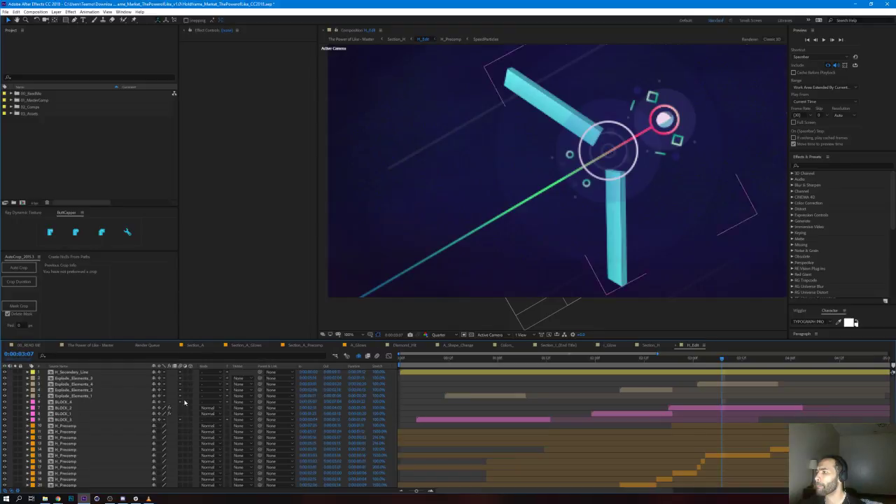
click(711, 383)
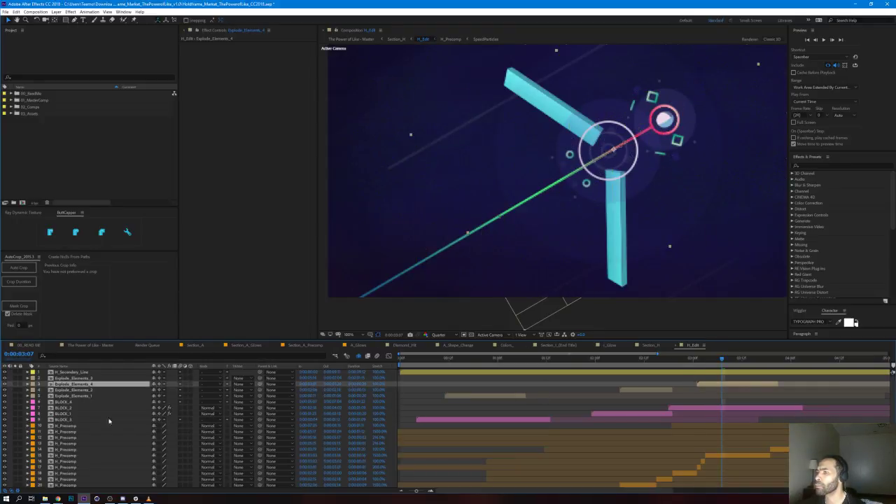
click(6, 384)
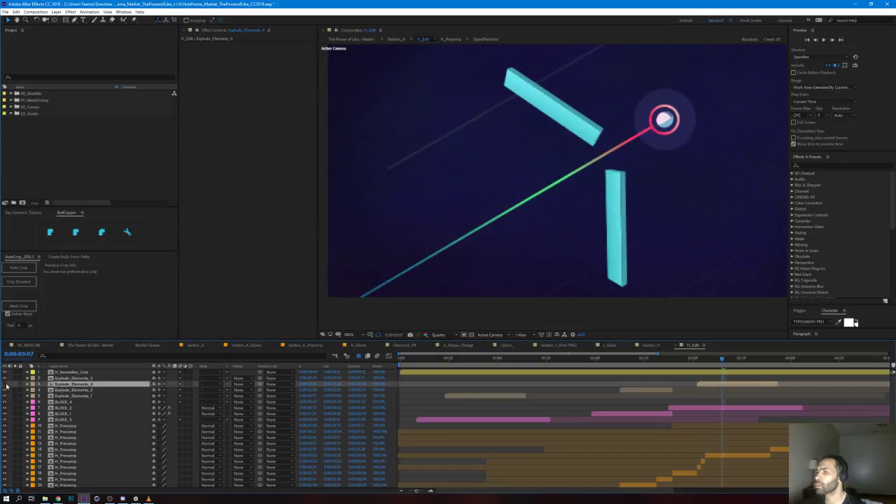
click(5, 385)
click(6, 385)
click(5, 385)
Step: Select the BLOCK_2 layer, toggle its visibility to compare, and solo it
click(62, 411)
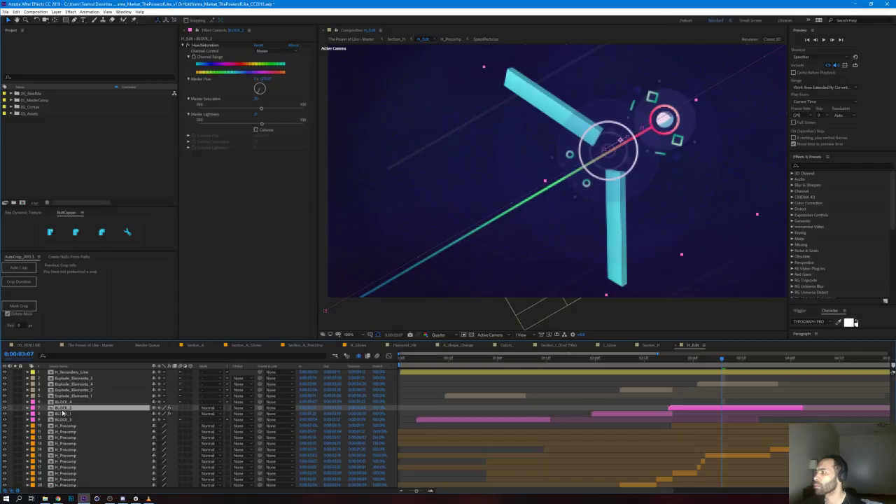
click(5, 409)
click(5, 409)
click(5, 409)
click(5, 409)
click(19, 409)
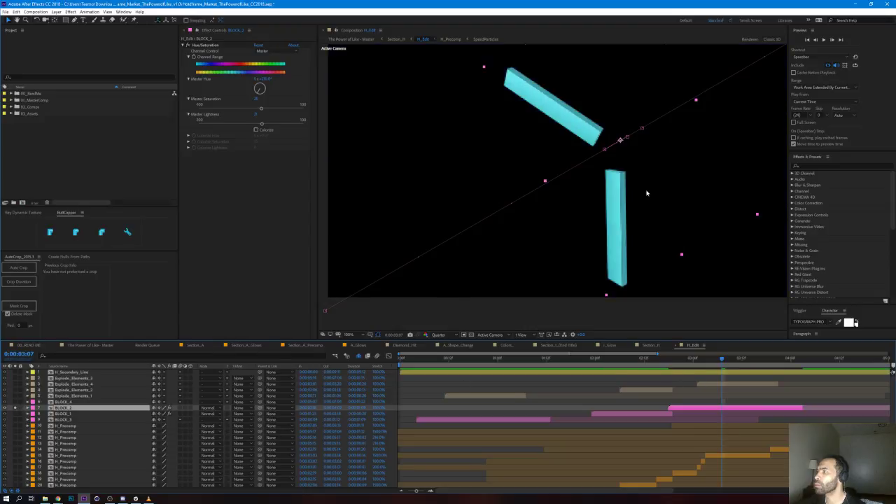
Step: Review the soloed BLOCK_2 entrance by scrubbing from 0:00:02:23 and previewing the blocks splitting apart
scroll(647, 194, down, 2)
drag(671, 359, 690, 367)
scroll(668, 190, up, 4)
scroll(674, 185, down, 2)
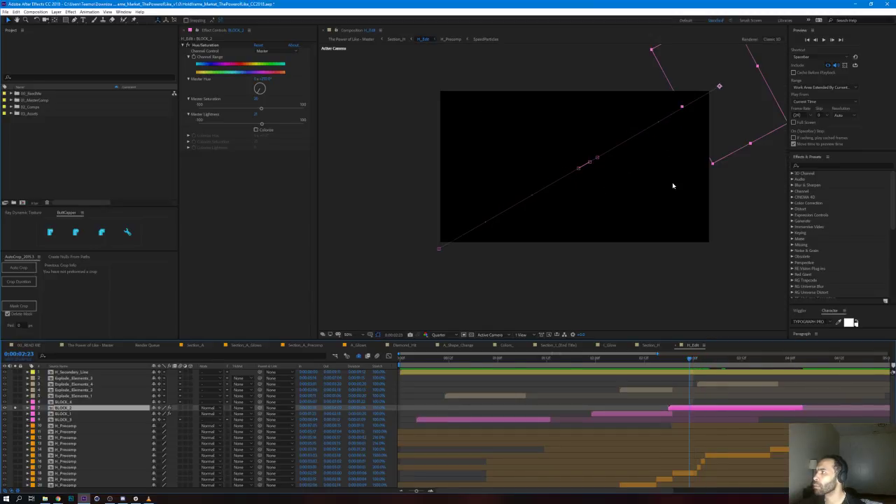
drag(690, 363, 692, 363)
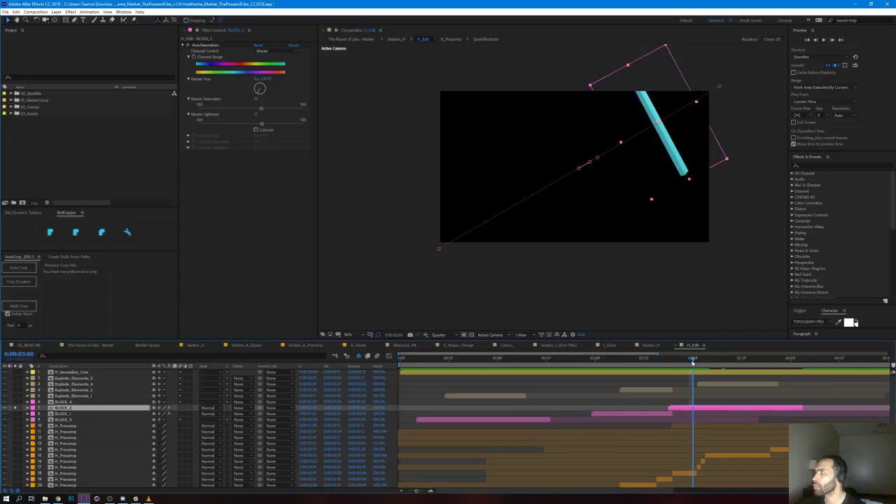
click(662, 403)
click(701, 362)
key(space)
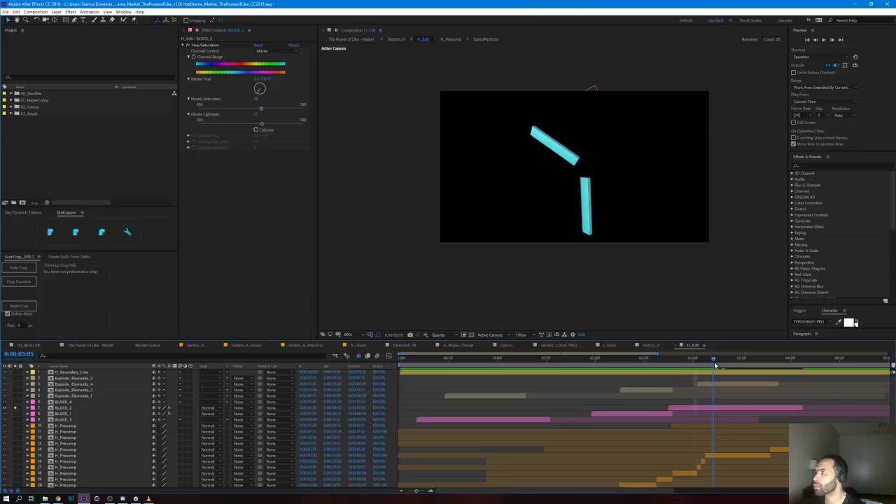
Step: Reveal BLOCK_2's Position keyframes, preview the motion, scrub to 0:00:03:18, and check the Position curve in the Graph Editor
click(719, 411)
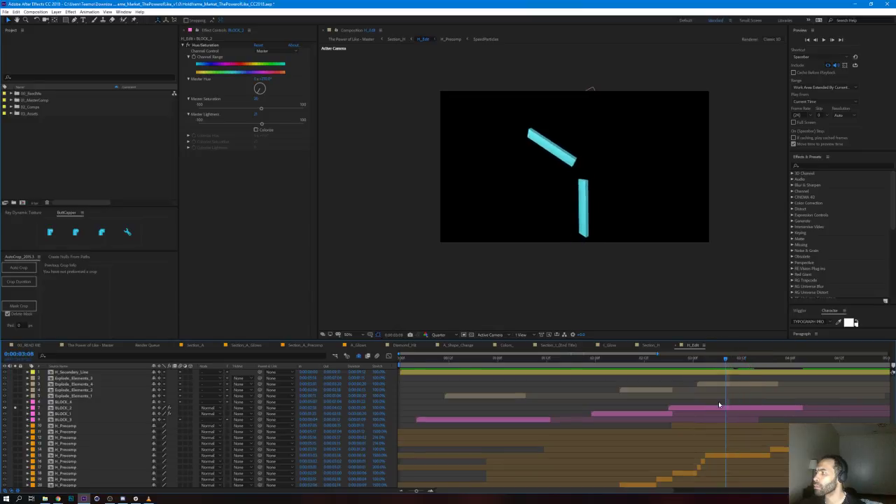
click(719, 411)
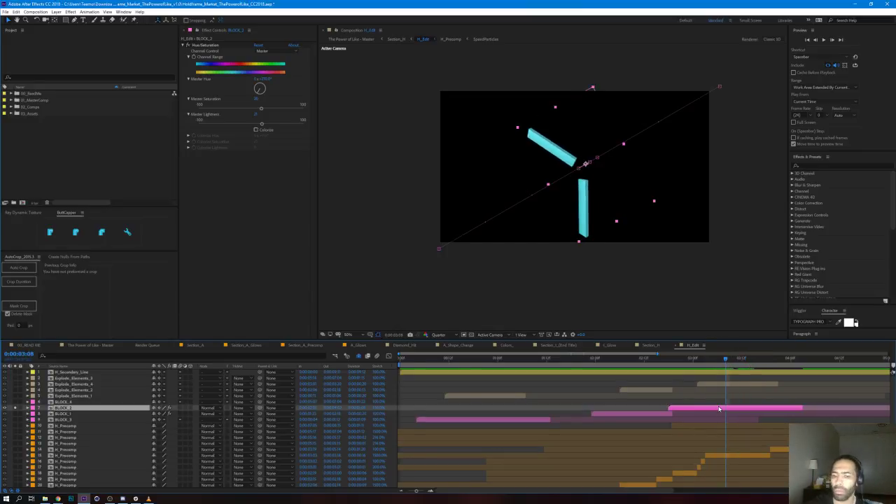
key(p)
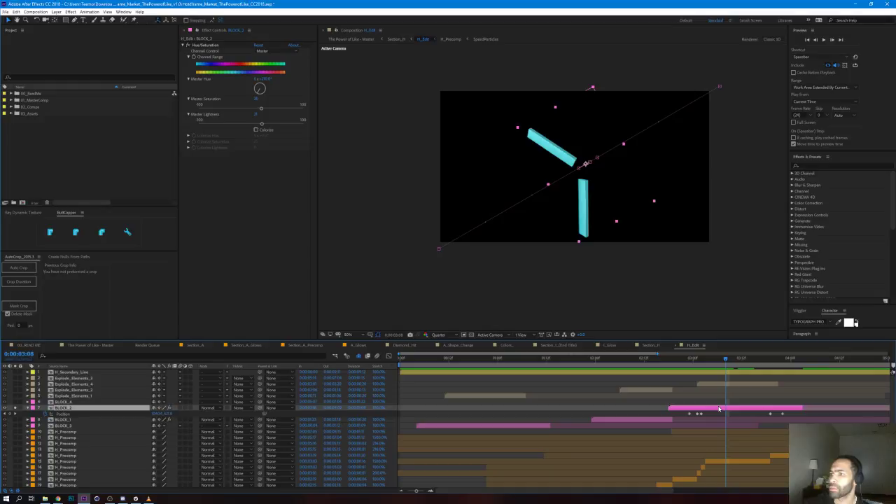
click(685, 364)
key(space)
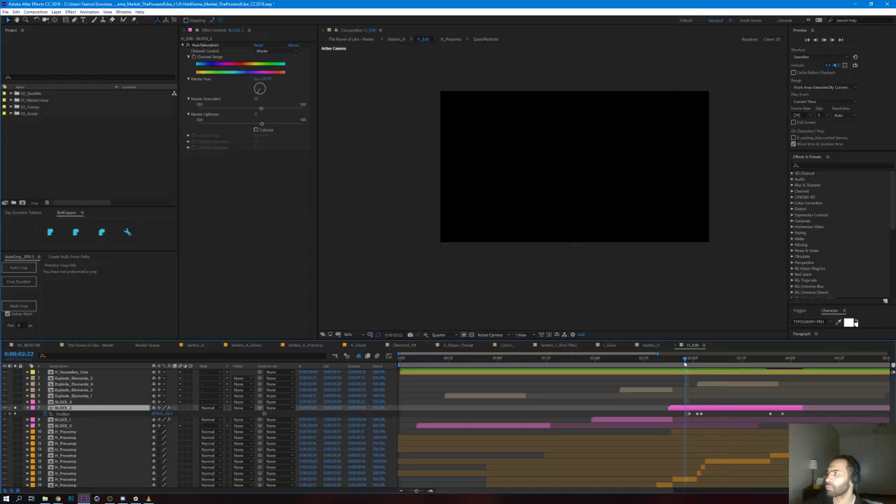
key(space)
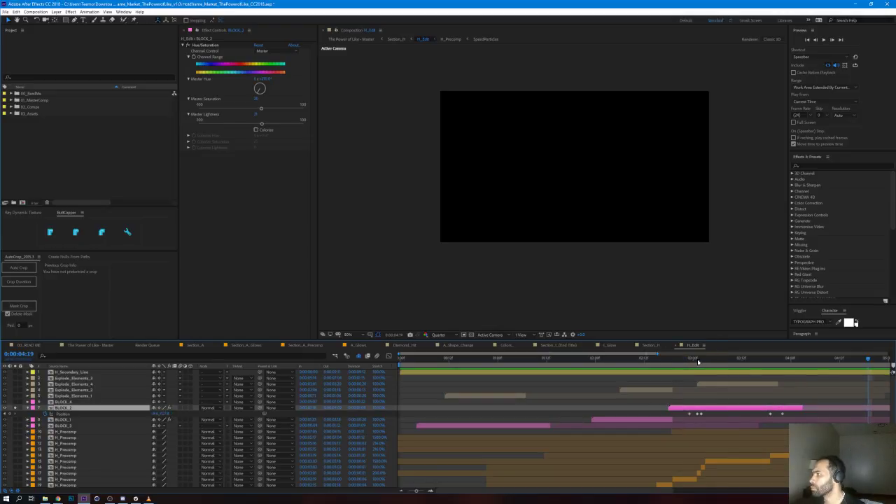
drag(677, 358, 767, 361)
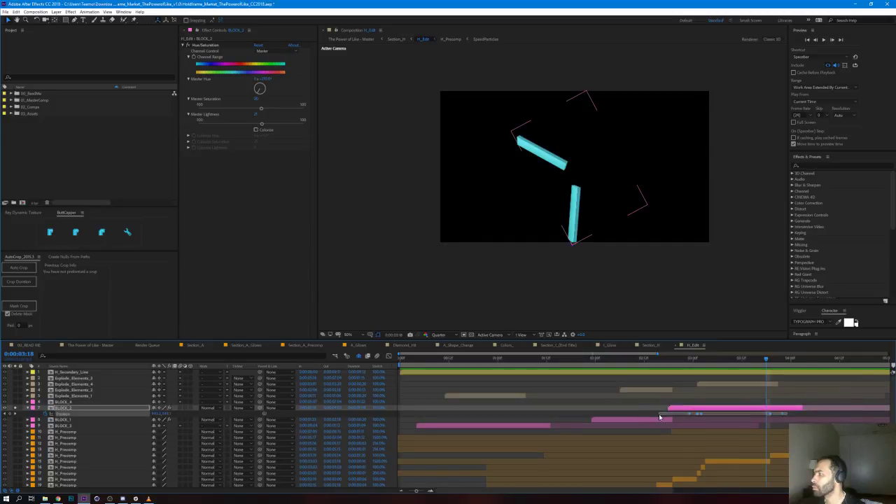
click(389, 357)
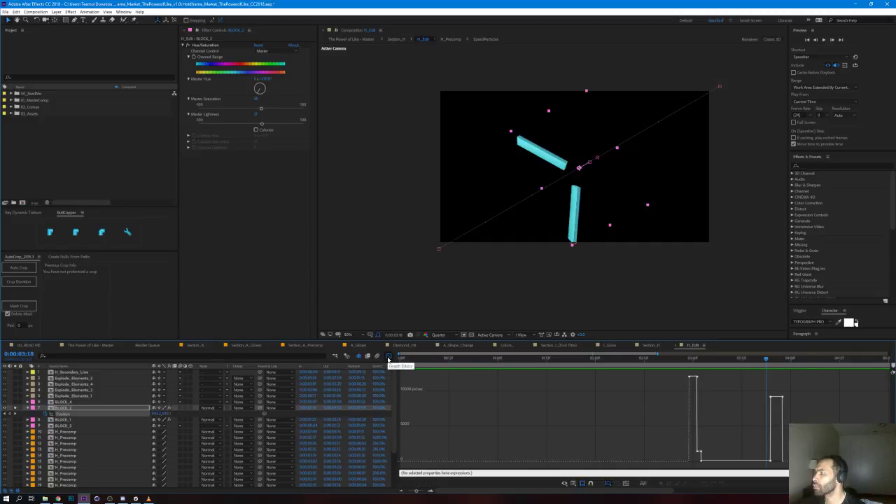
click(389, 357)
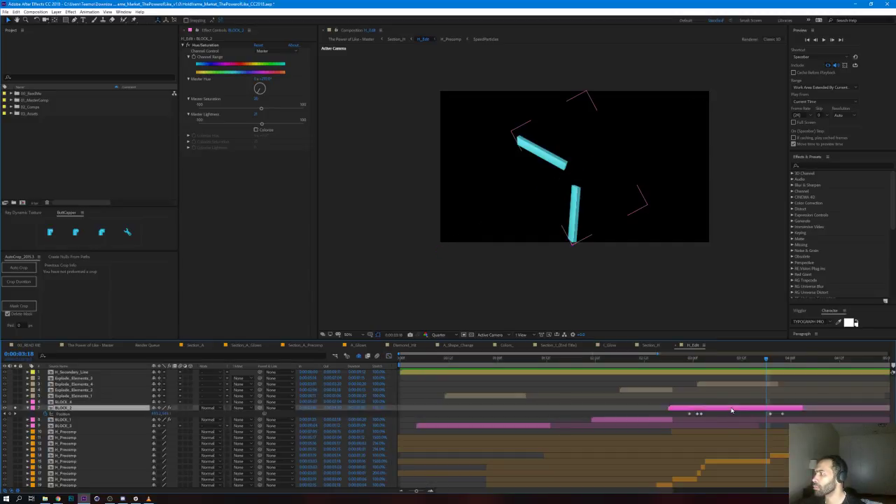
Step: Open the BLOCK_2 precomp and preview its block split animation from the first frame
double_click(733, 408)
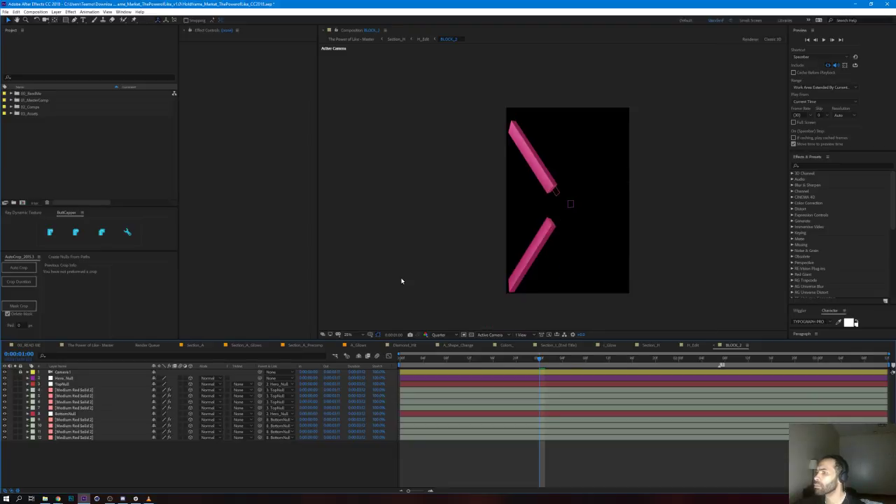
drag(404, 358, 424, 359)
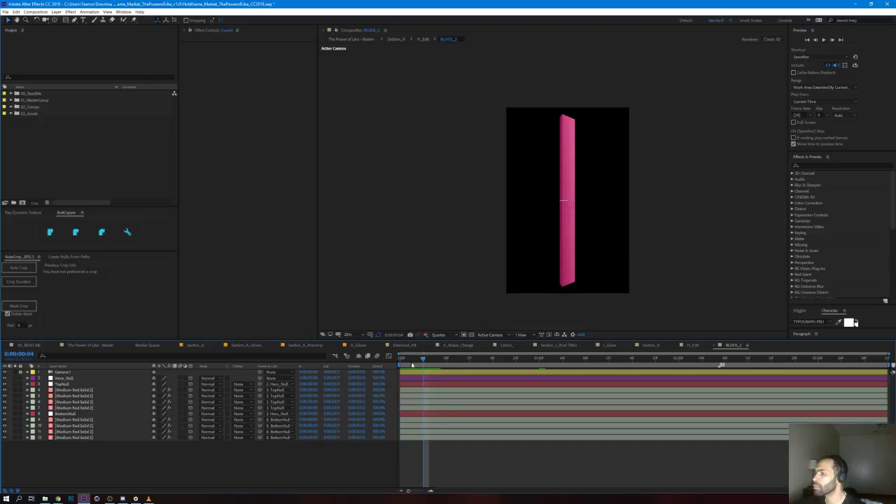
key(Home)
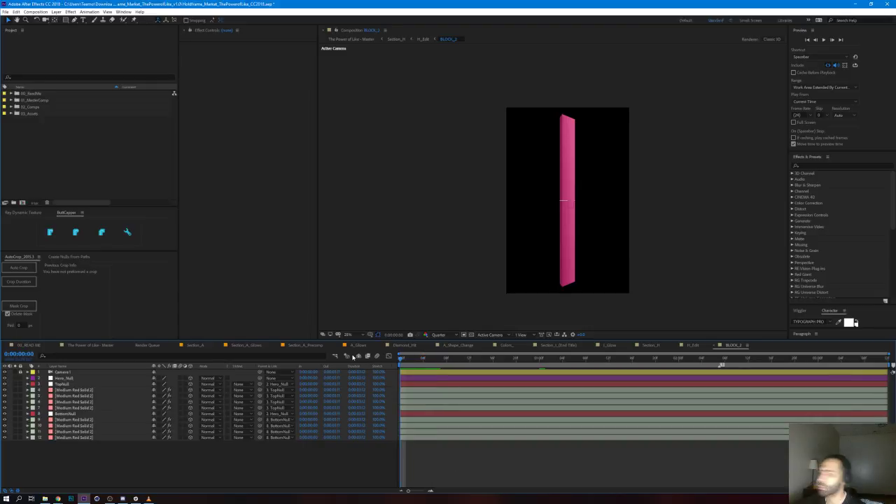
key(space)
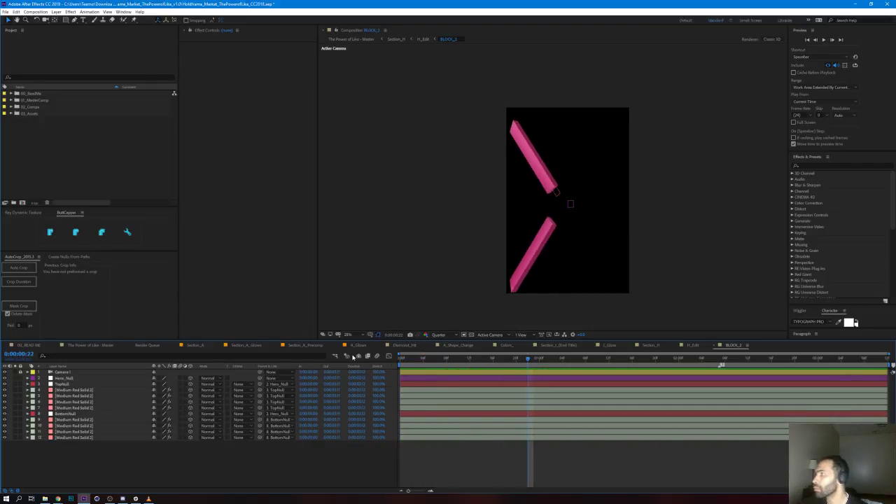
Step: Examine the BottomNull, Hero_Null and TopNull layers in BLOCK_2 while scrubbing the split to 0:00:00:16
click(83, 414)
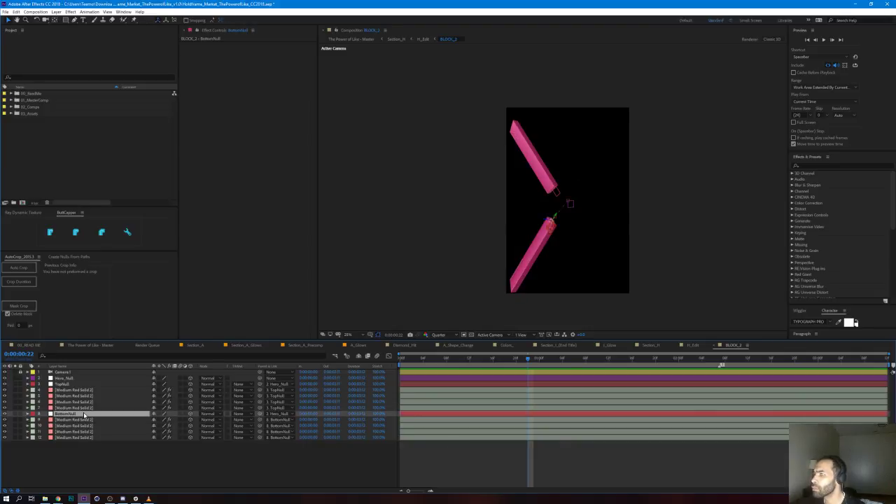
drag(403, 359, 446, 359)
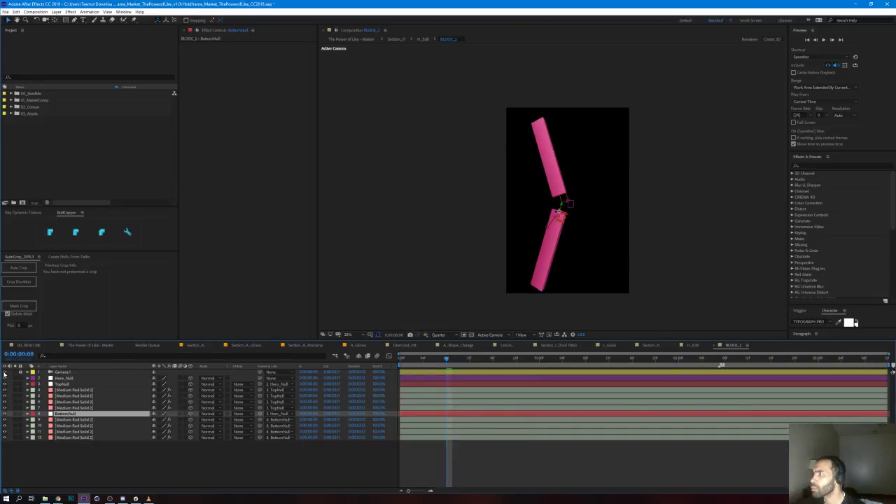
drag(446, 360, 493, 360)
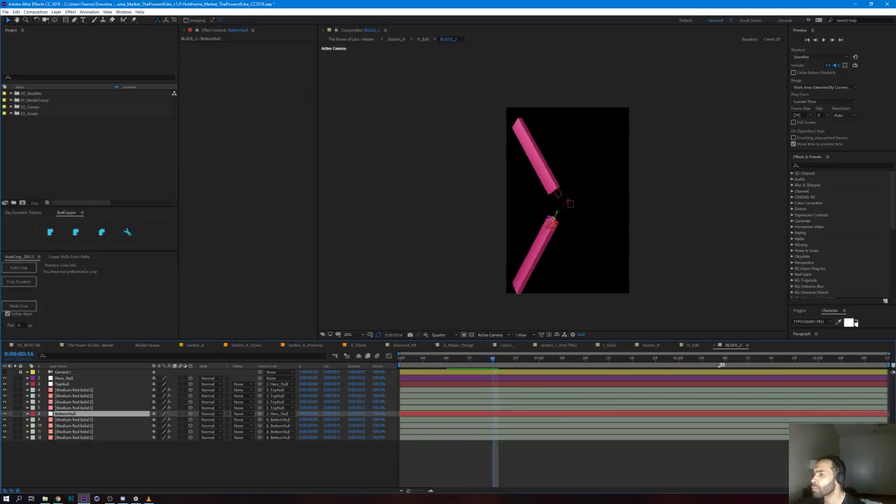
click(71, 379)
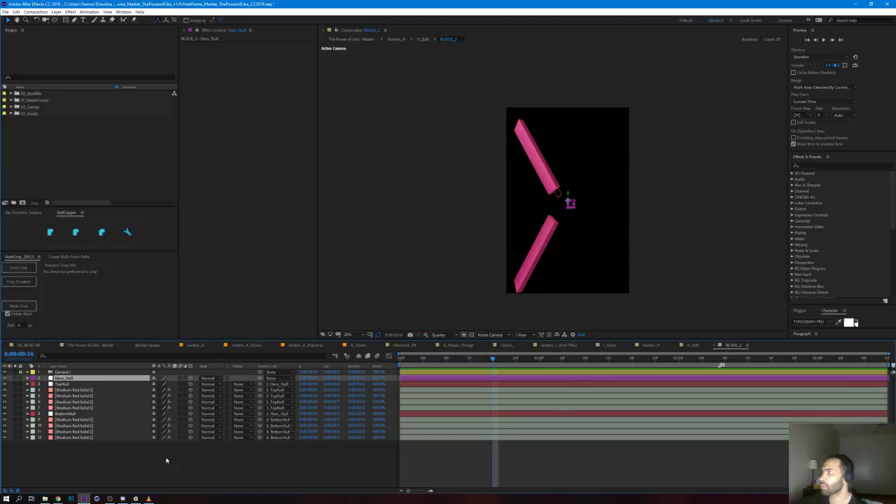
click(477, 384)
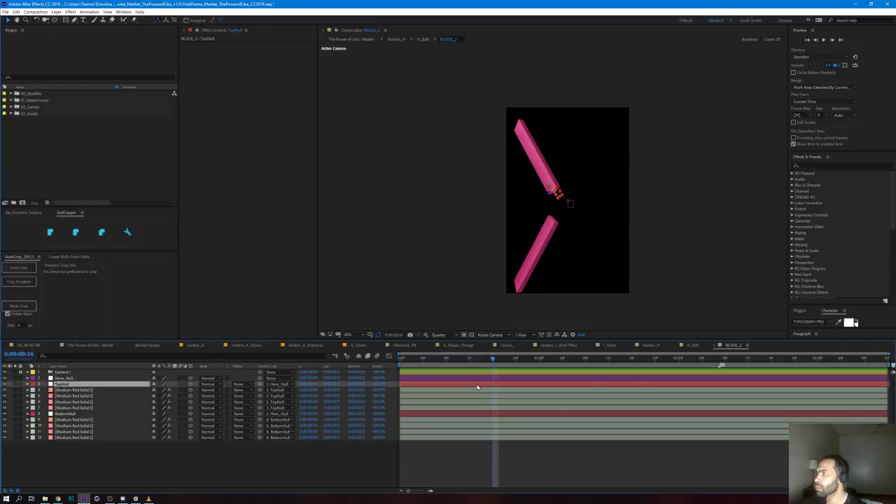
Step: Reveal TopNull's keyframed position and rotation properties in BLOCK_2 and scrub the split to 0:00:00:18
key(u)
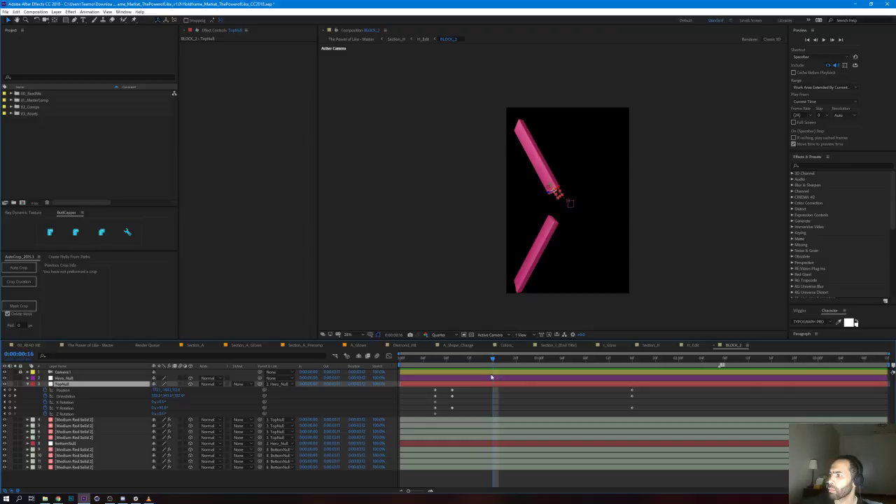
click(469, 401)
drag(432, 360, 504, 419)
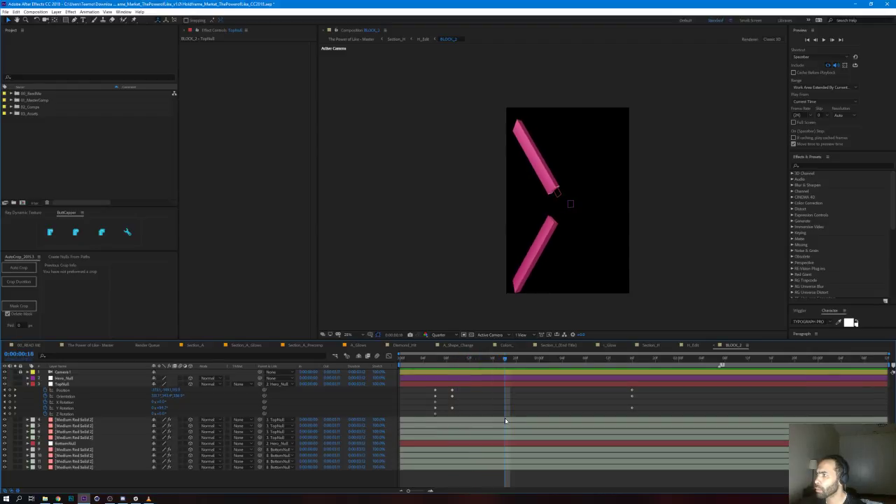
Step: Inspect the first Medium Red Solid 2 layer at the upper block's end up close, and return to the first frame
click(506, 420)
scroll(582, 205, up, 3)
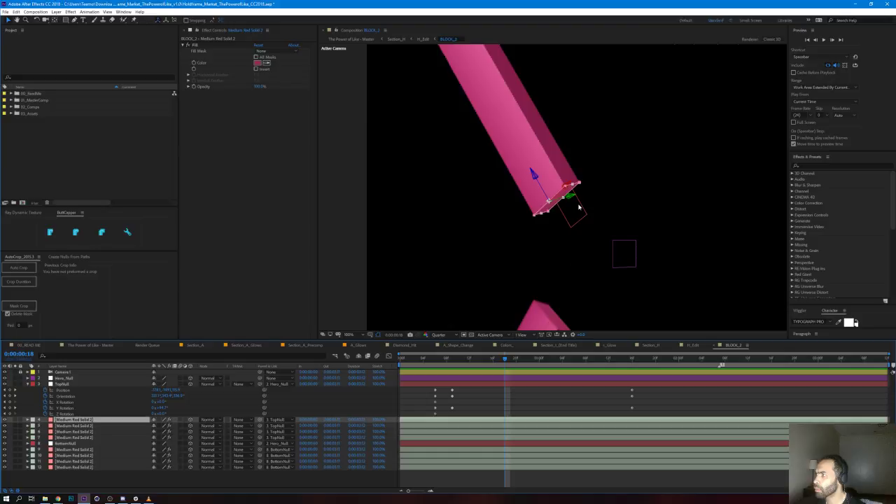
scroll(579, 207, down, 3)
drag(462, 362, 356, 362)
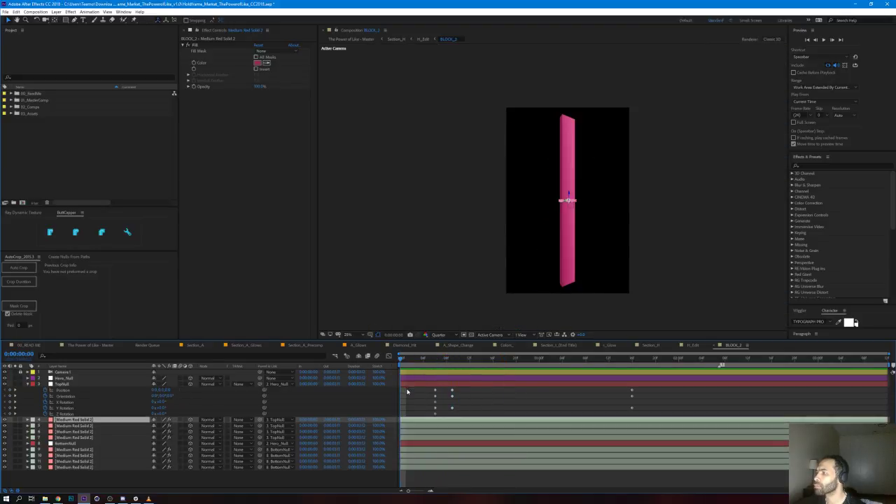
Step: Return to the H_Edit comp and preview BLOCK_1's split in a work area from 0:00:01:23 to 0:00:02:18
click(351, 88)
click(419, 44)
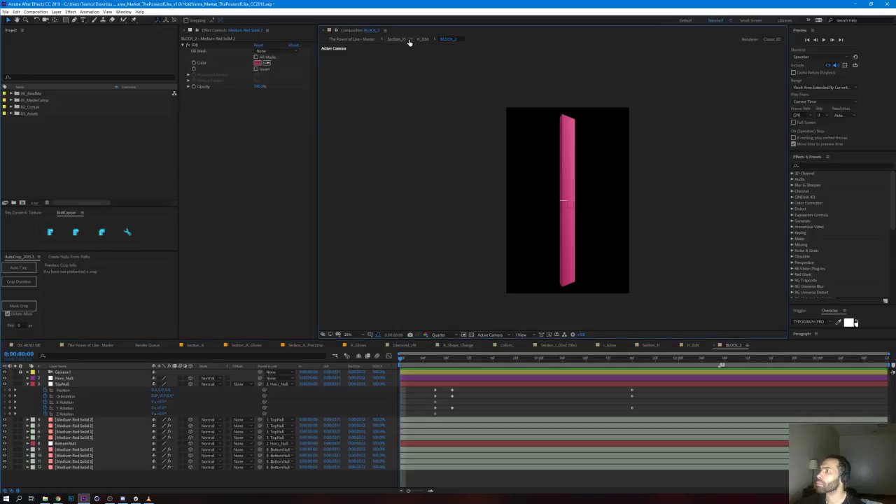
click(422, 39)
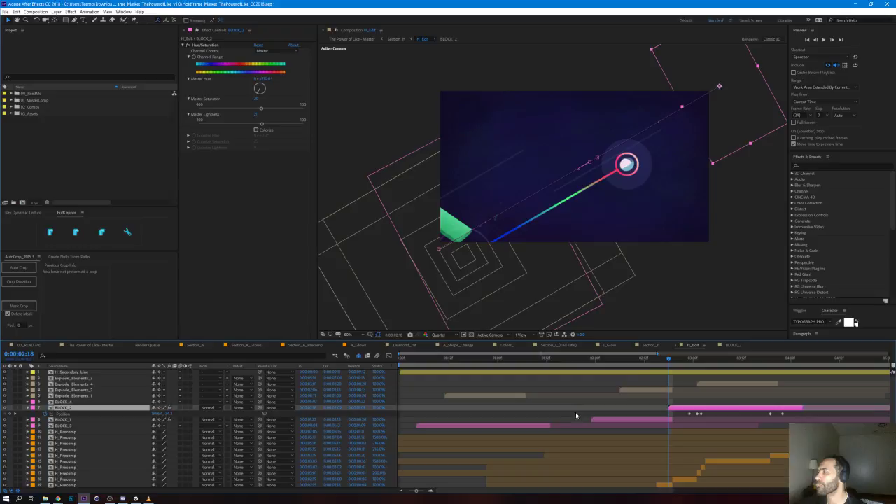
drag(668, 363, 593, 365)
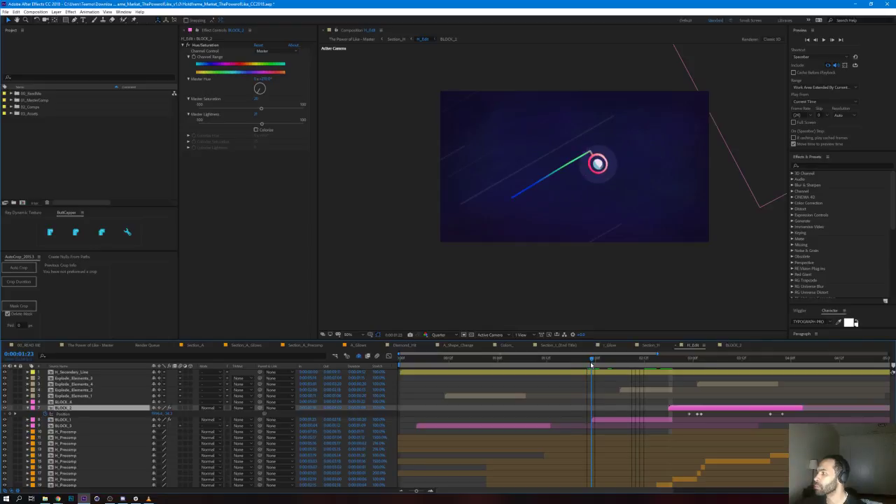
key(space)
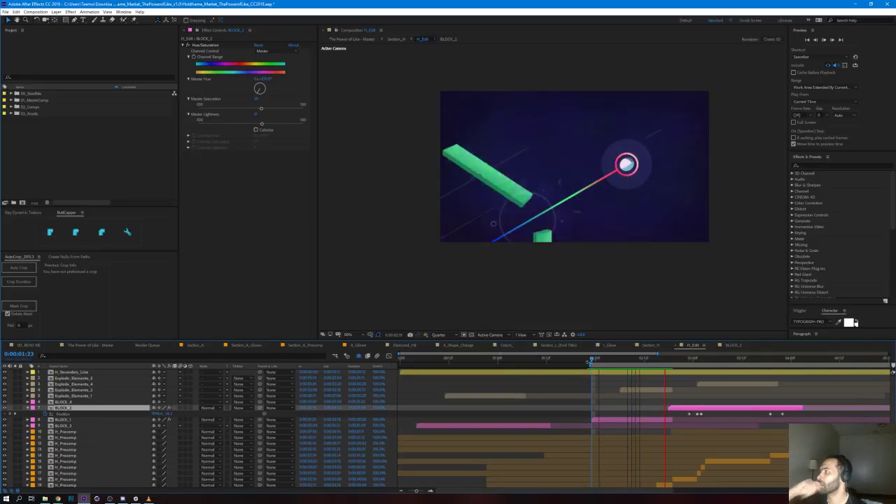
click(668, 358)
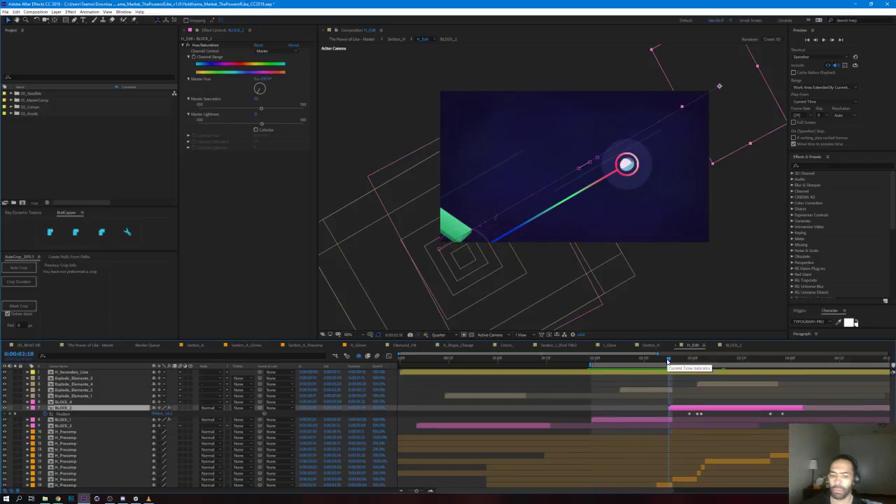
key(space)
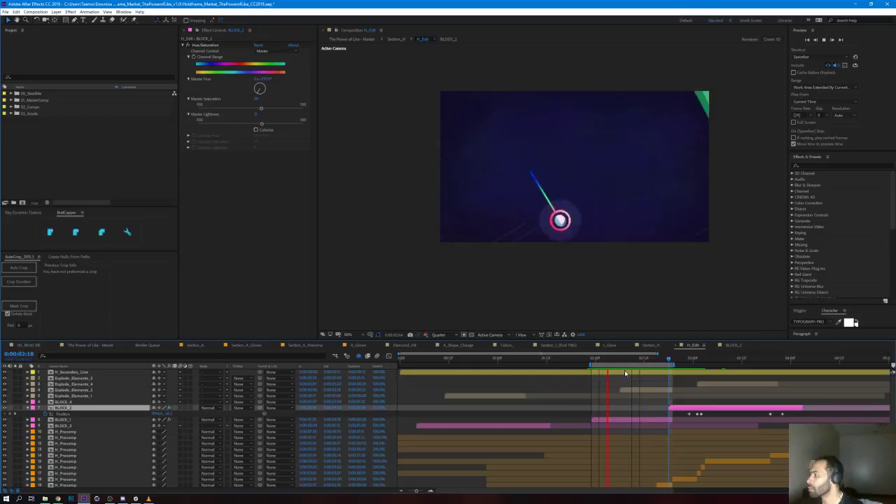
key(space)
Step: Scrub to 0:00:02:10 and reveal the keyframes of Explode_Elements_2 and BLOCK_1 in H_Edit
drag(620, 362, 644, 393)
click(645, 391)
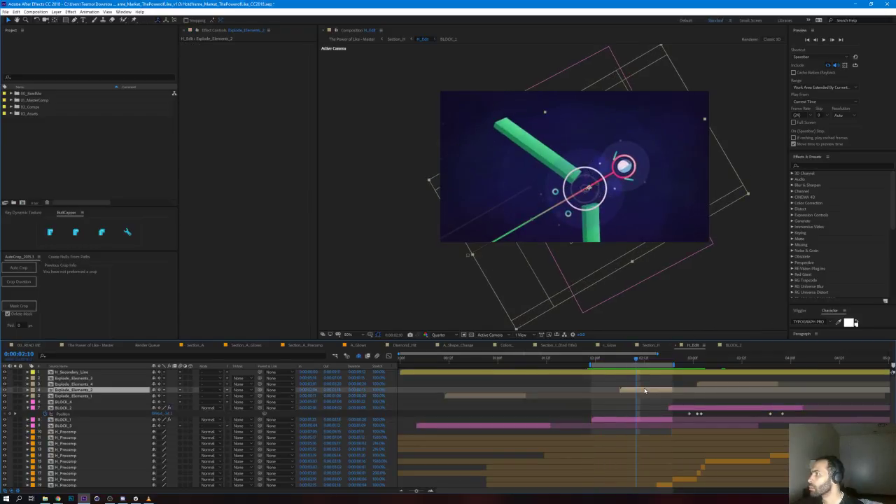
key(u)
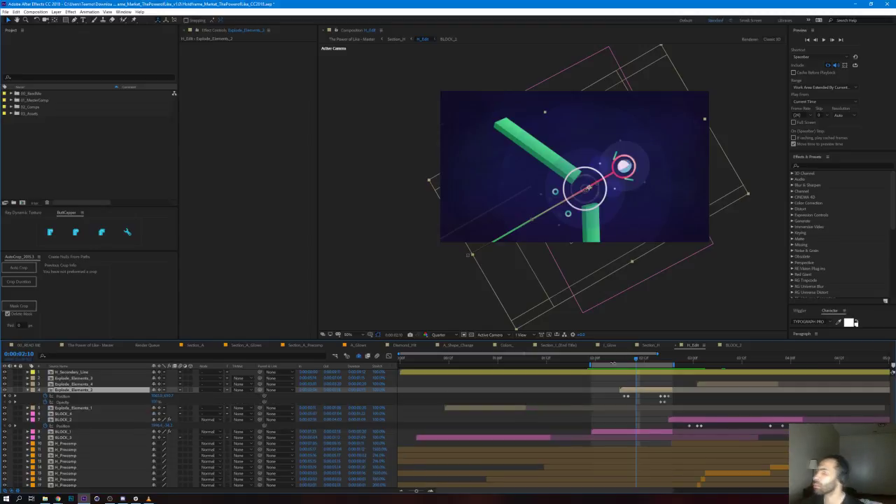
click(655, 434)
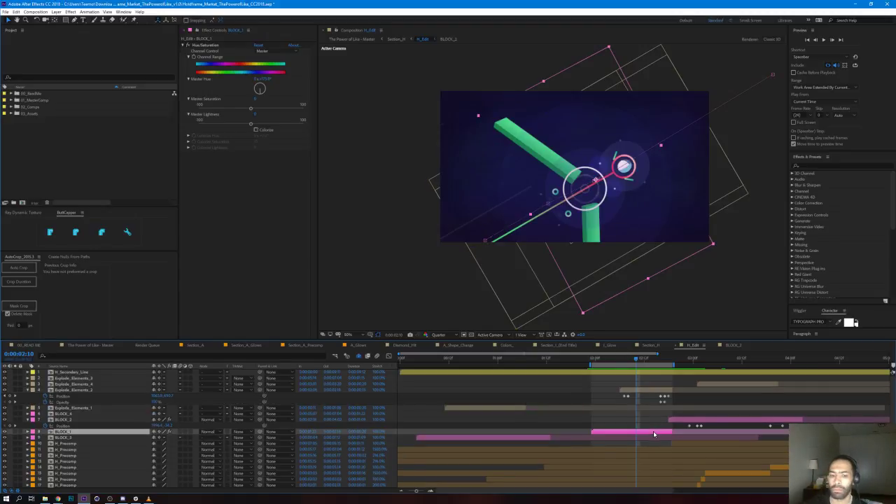
key(u)
Step: Scrub H_Edit to 0:00:00:11 and examine how the H_Precomp layers are stacked and staggered beneath the block layers
drag(656, 362, 446, 372)
scroll(9, 446, down, 1)
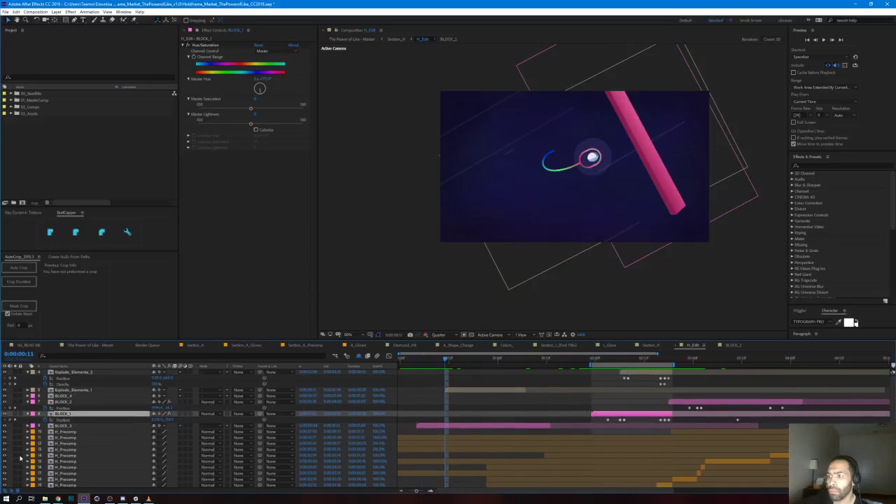
scroll(10, 446, down, 3)
click(68, 479)
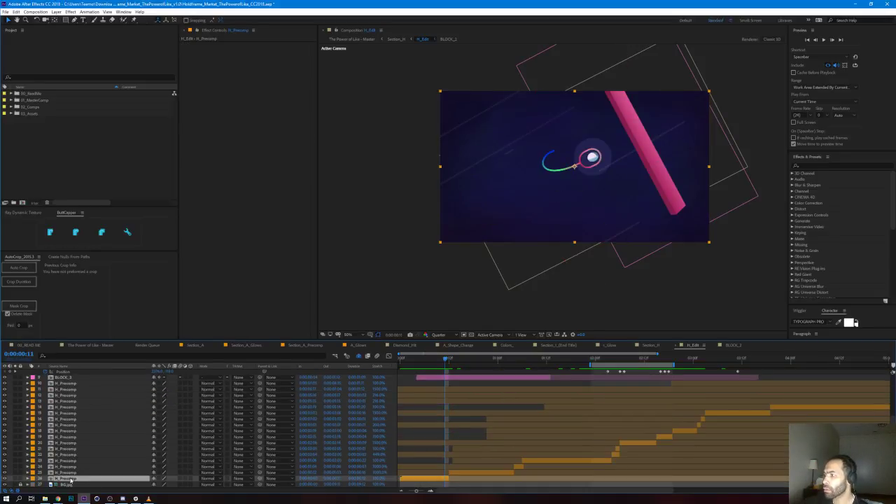
click(61, 473)
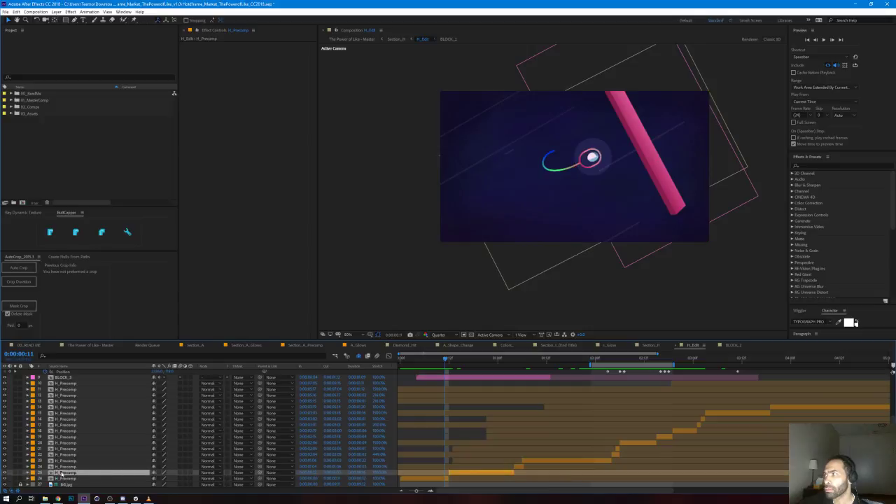
click(14, 475)
click(14, 475)
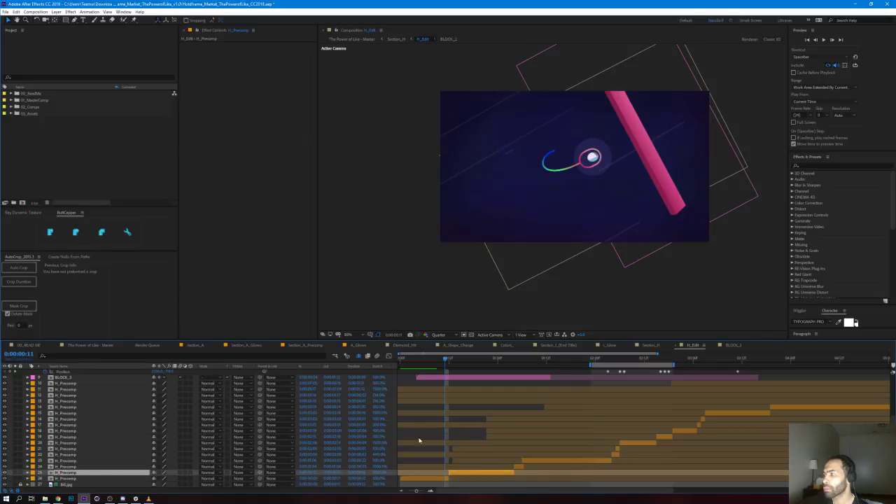
scroll(609, 425, up, 3)
scroll(497, 405, down, 3)
scroll(236, 447, up, 3)
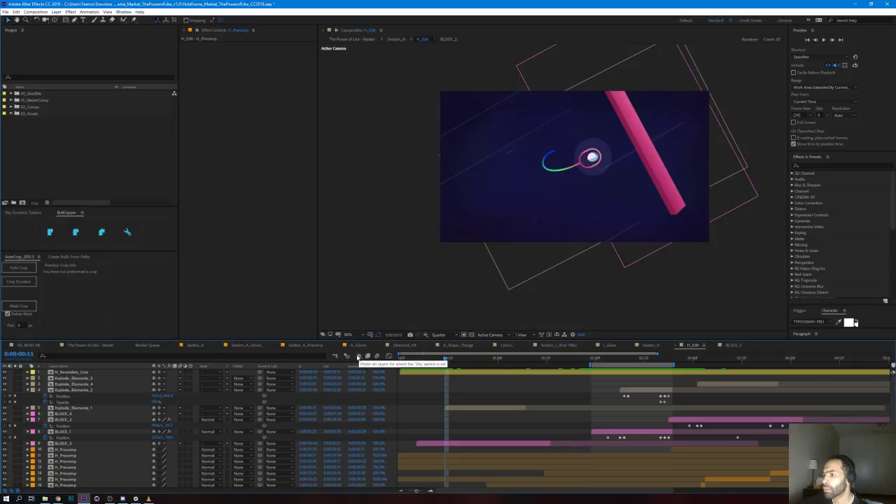
scroll(217, 428, down, 4)
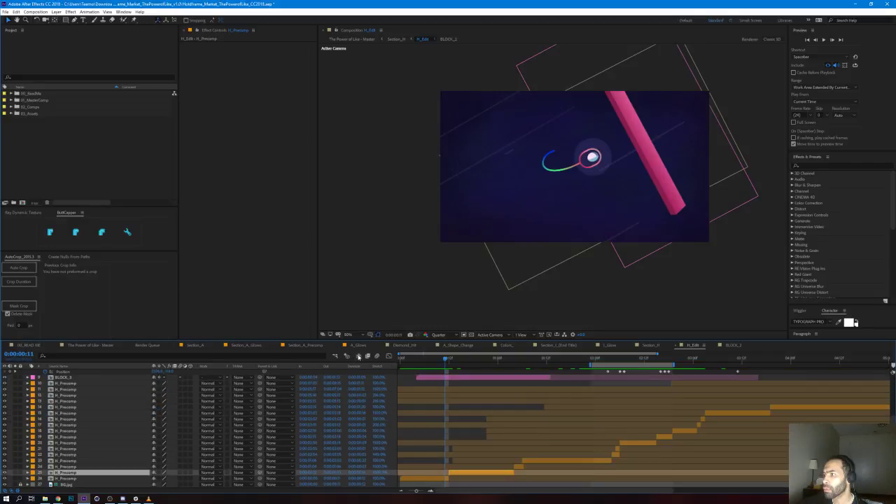
click(79, 478)
scroll(56, 465, up, 4)
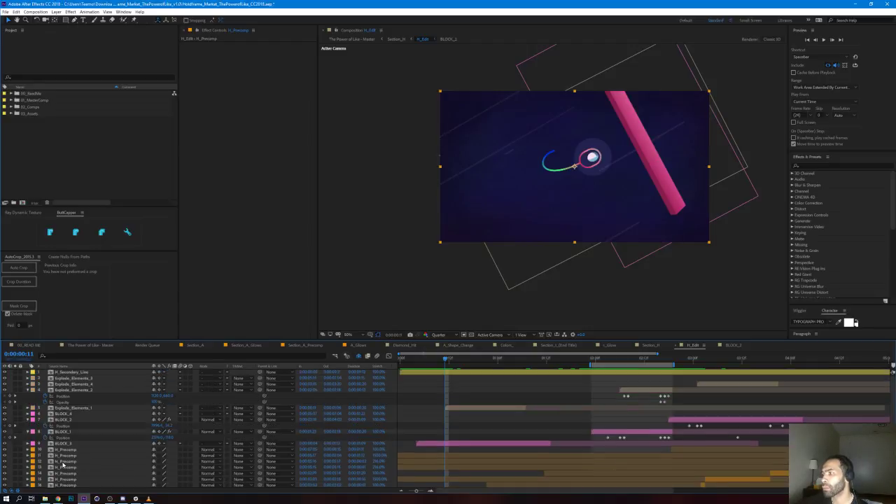
Step: Check the H_Secondary_Line layer, move to 0:00:00:19, and briefly solo the H_Precomp on layer 25
click(72, 373)
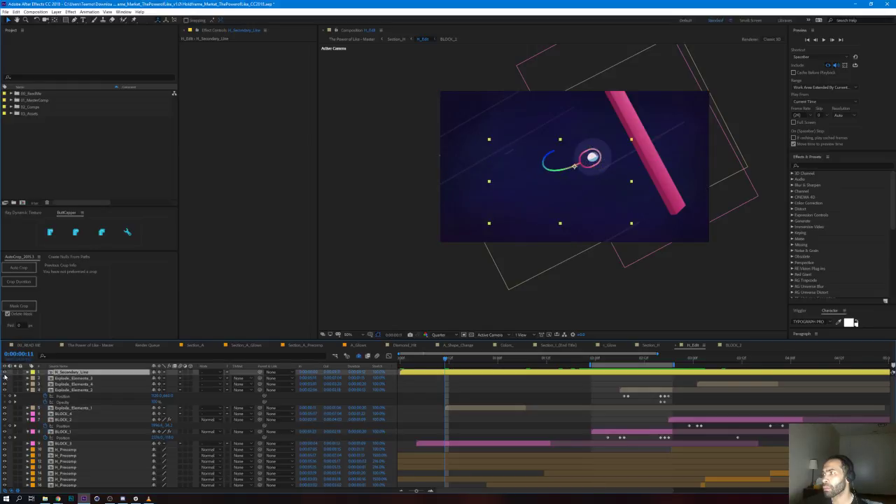
scroll(65, 439, down, 3)
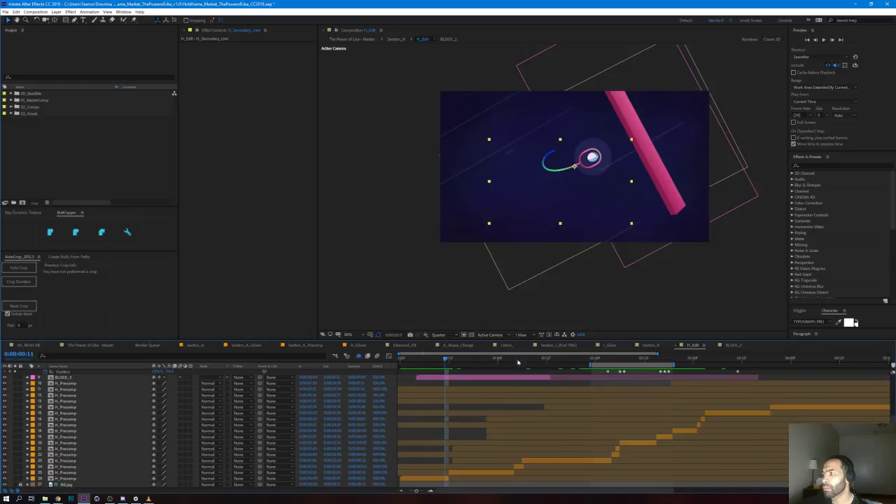
click(475, 360)
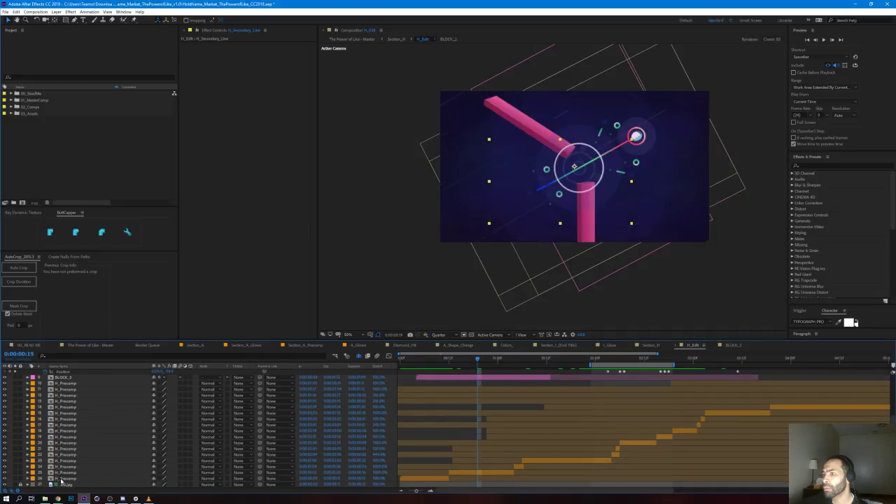
click(71, 473)
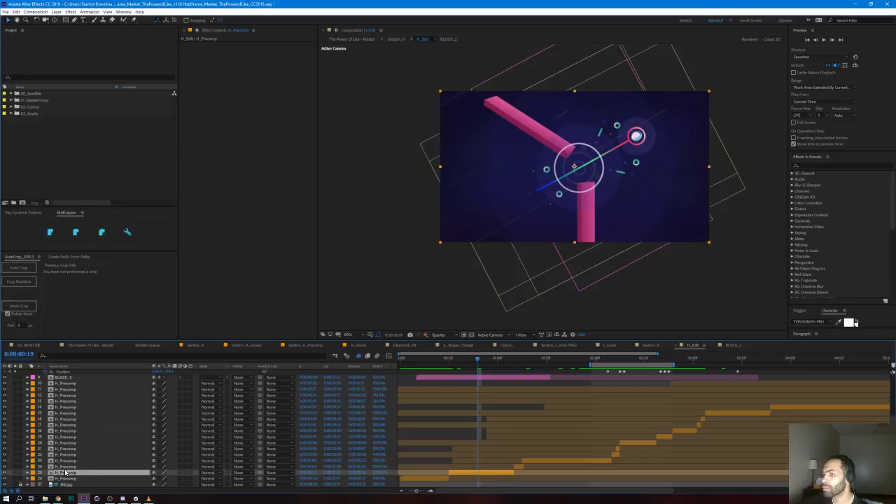
click(15, 474)
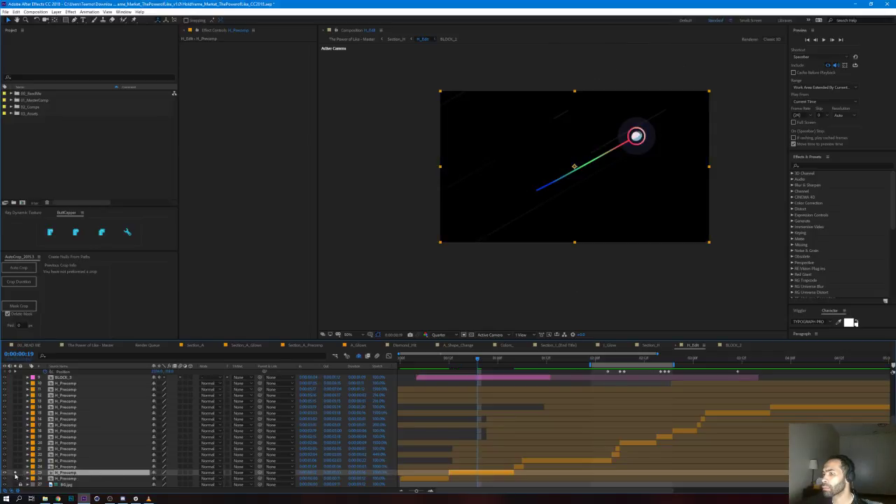
click(15, 474)
Step: Open the H_Precomp comp, look through its layers, and preview the character and trail animation from the first frame
double_click(65, 474)
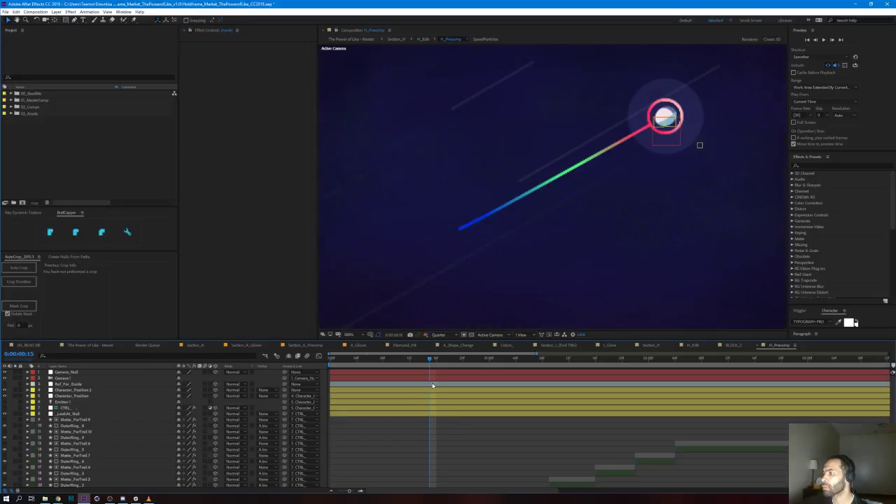
scroll(514, 438, down, 4)
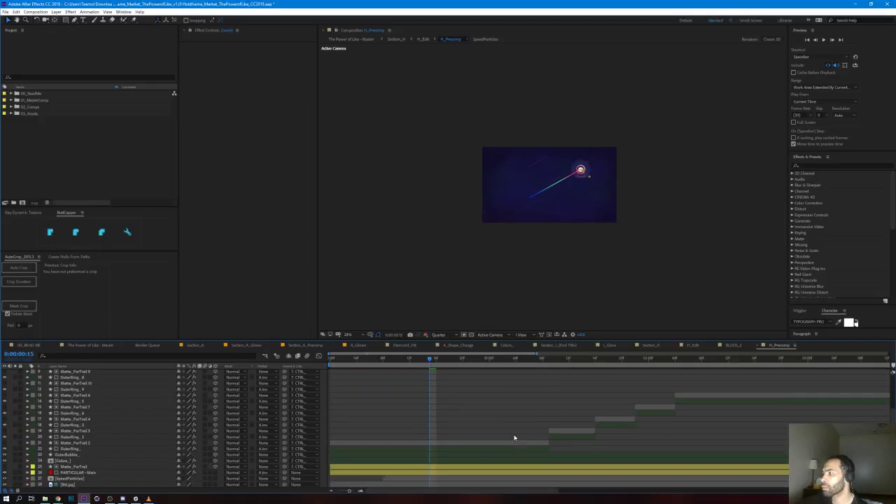
drag(406, 360, 330, 360)
key(period)
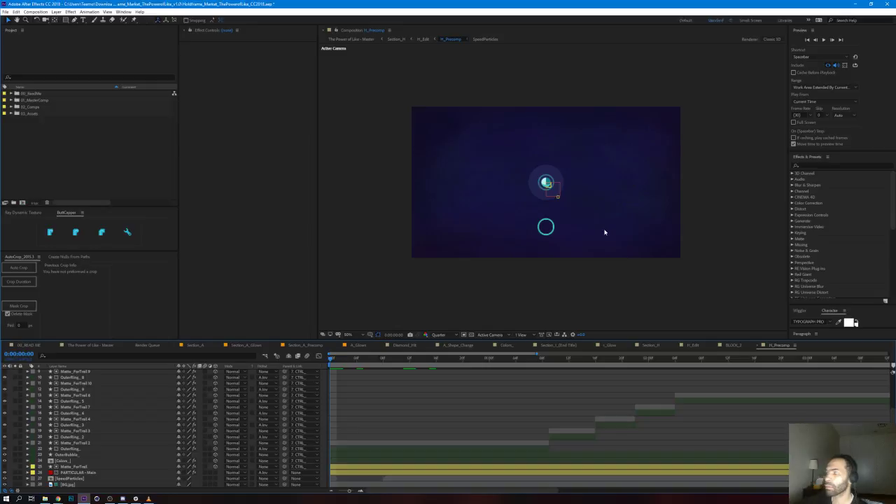
key(space)
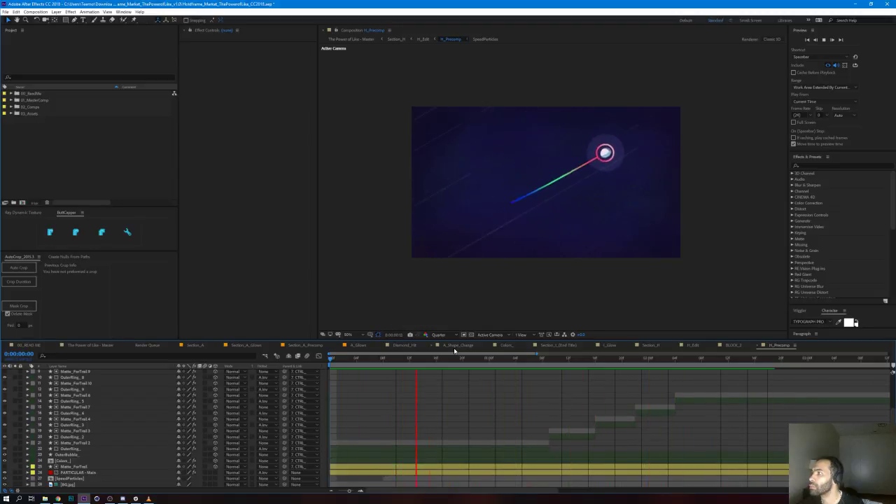
key(space)
Step: Check PARTICULAR - Main and Camera 1 in H_Precomp, scrub to 0:00:01:11, and switch the camera's visibility off and on
click(455, 472)
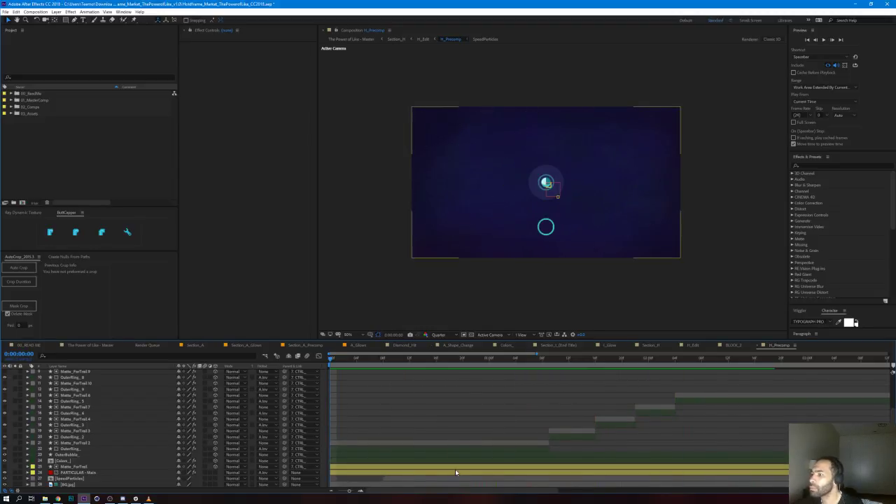
scroll(455, 472, up, 3)
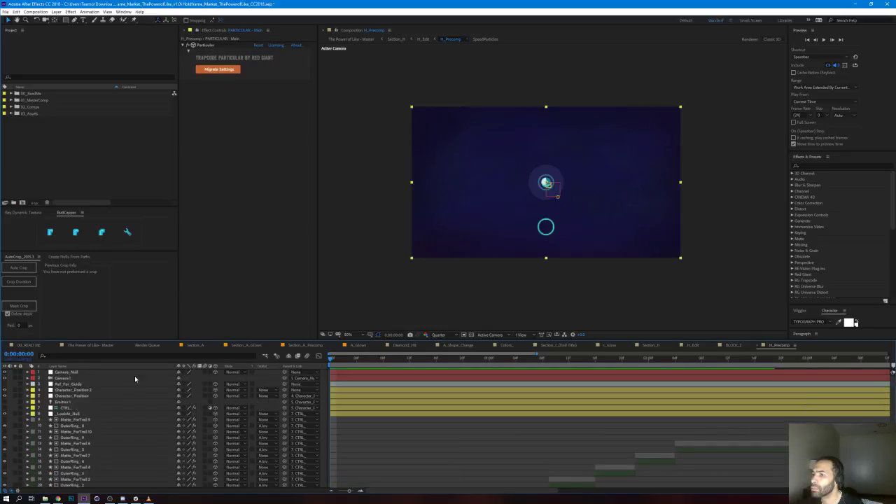
click(89, 378)
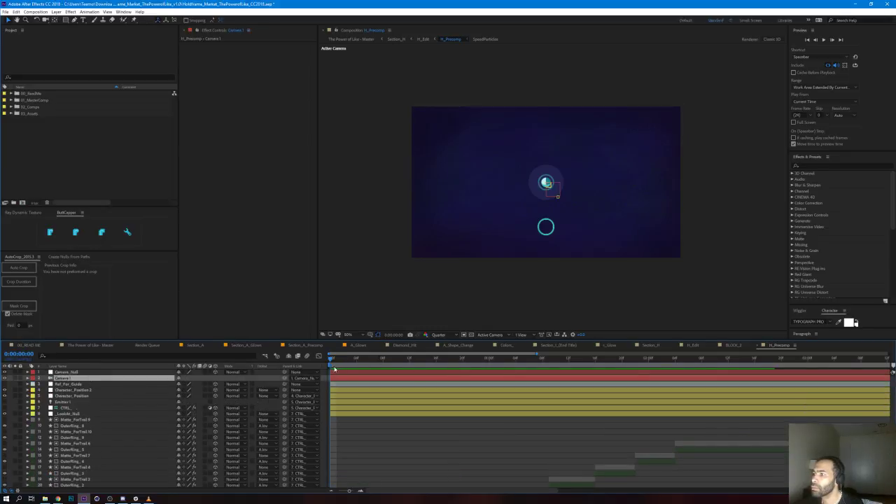
drag(329, 361, 562, 367)
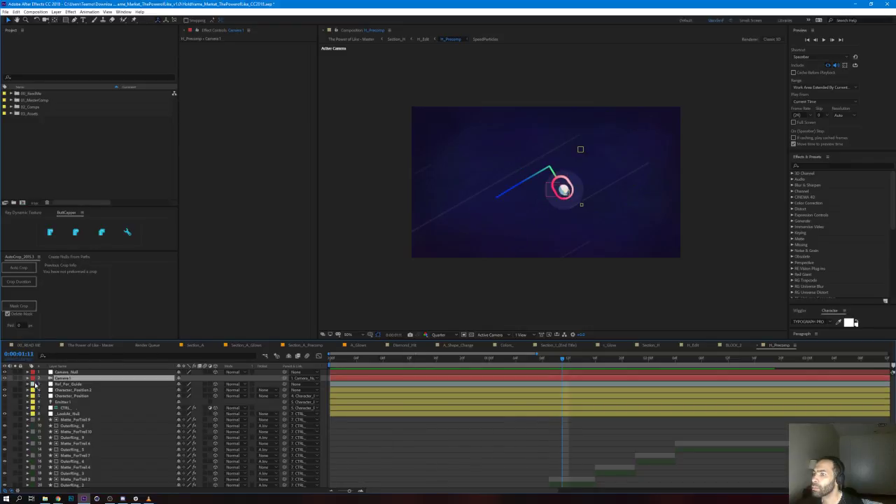
click(8, 380)
click(5, 378)
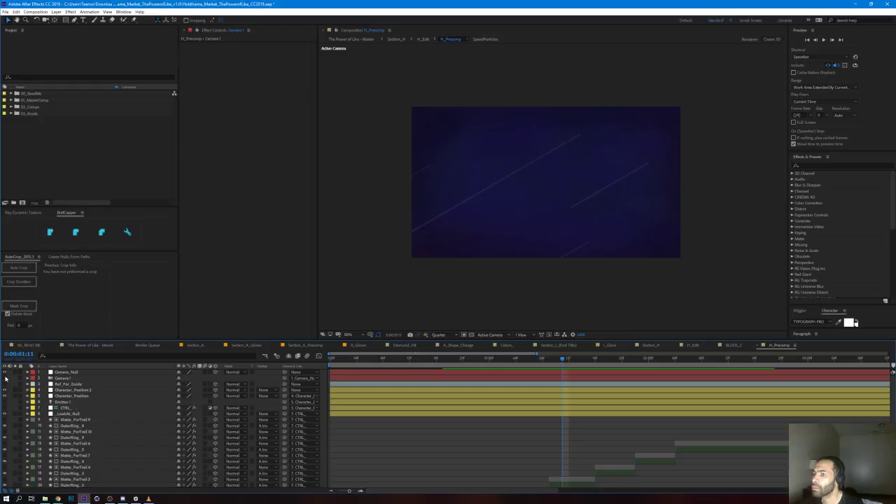
click(6, 378)
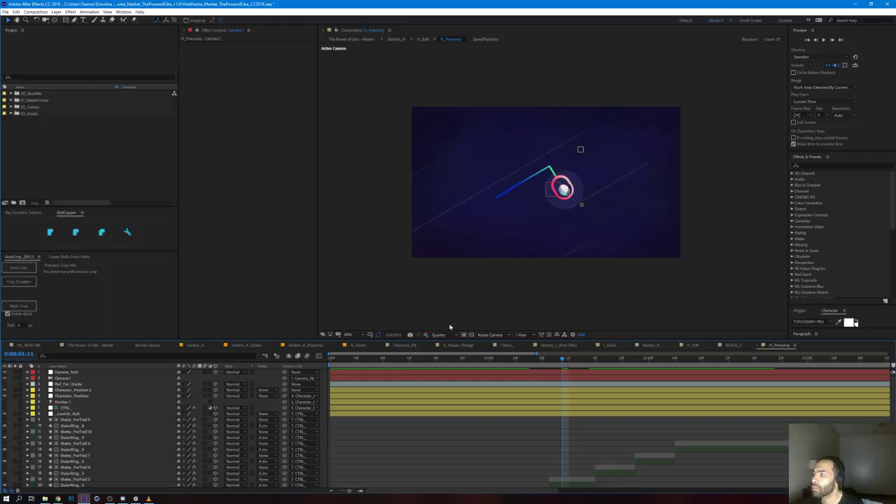
Step: Switch to Custom View 1 and adjust the viewpoint to find the H_Precomp layers in 3D space
click(489, 334)
click(494, 409)
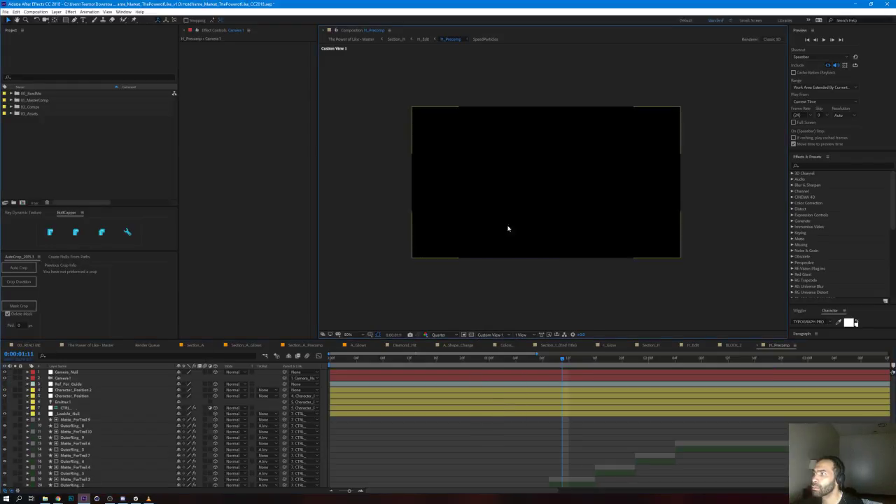
key(period)
key(period)
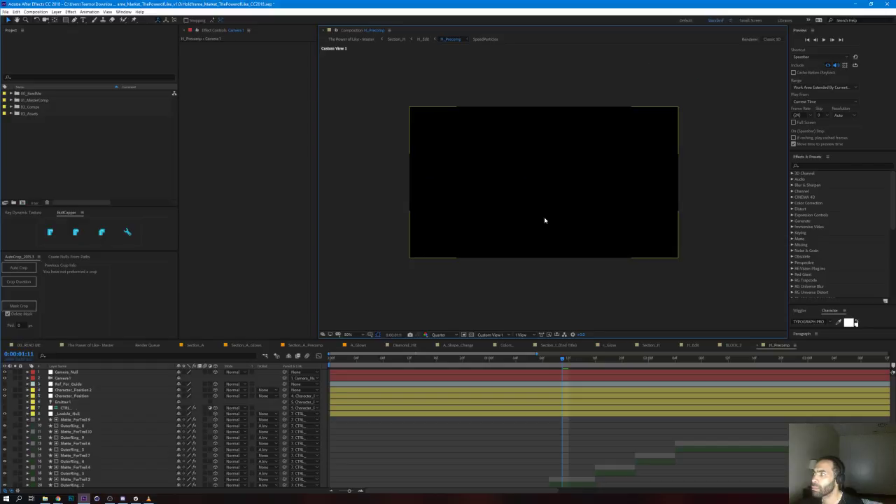
key(c)
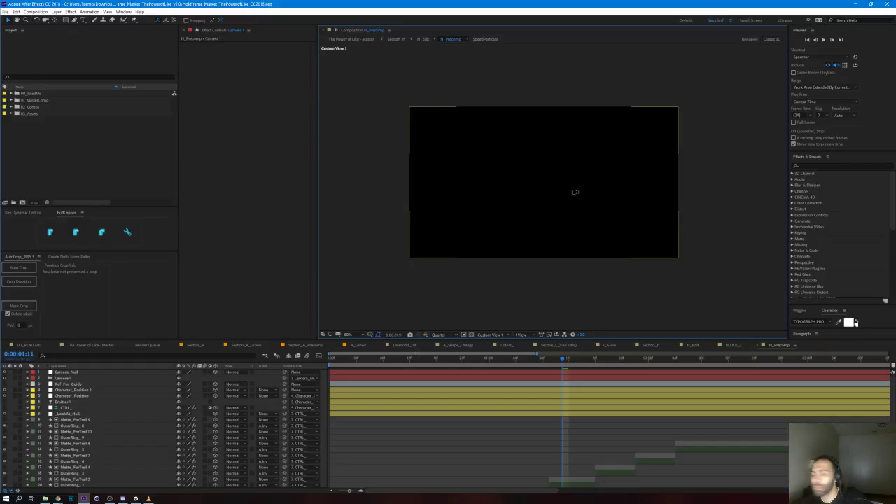
drag(587, 187, 626, 161)
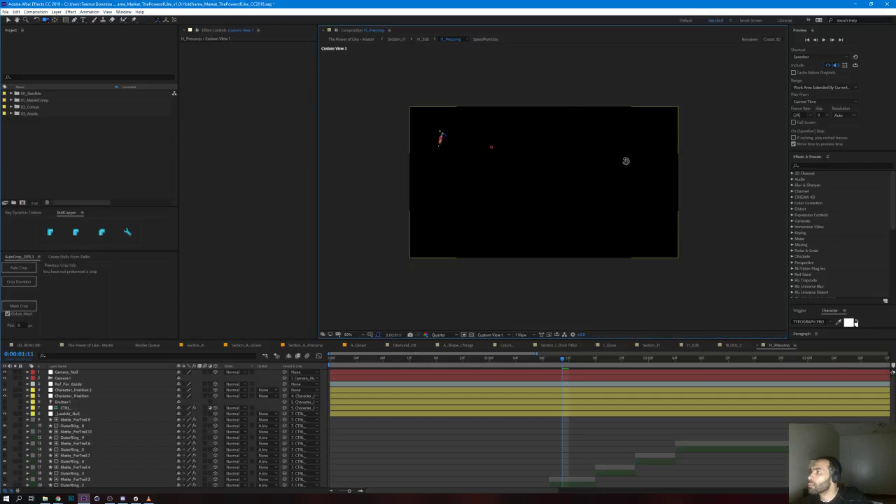
scroll(445, 154, up, 1)
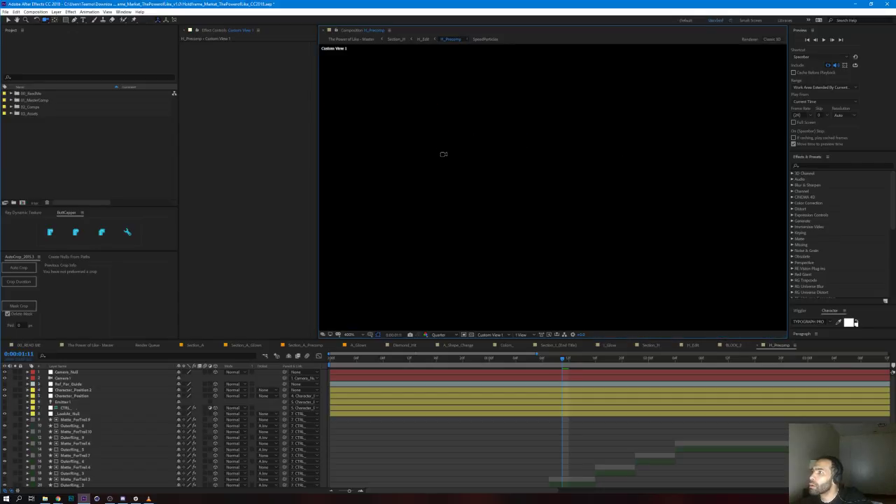
scroll(444, 154, down, 1)
drag(456, 134, 452, 110)
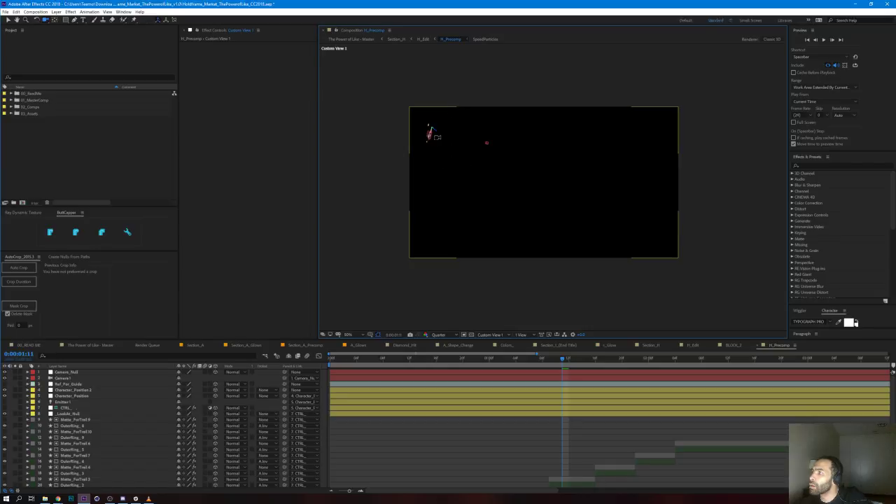
Step: Orbit and pan Custom View 1 to examine how the camera, nulls, character and trail are placed in depth
drag(534, 185, 540, 191)
drag(486, 173, 505, 173)
drag(653, 243, 559, 221)
drag(499, 196, 561, 209)
drag(579, 252, 488, 177)
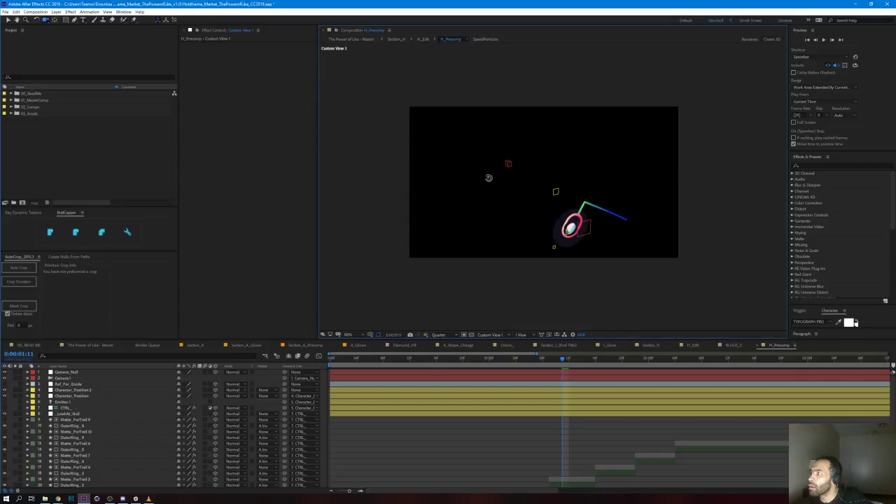
Step: Return to the Active Camera view and switch Camera 1's visibility off and back on
click(491, 335)
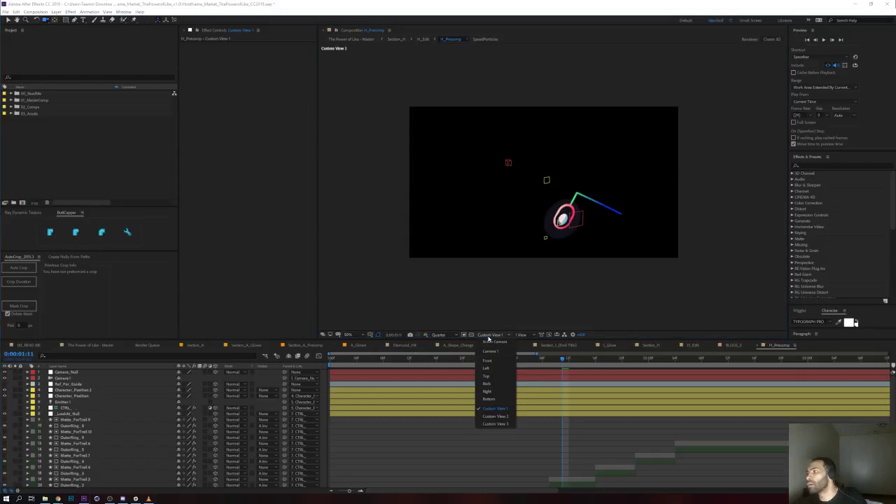
click(490, 354)
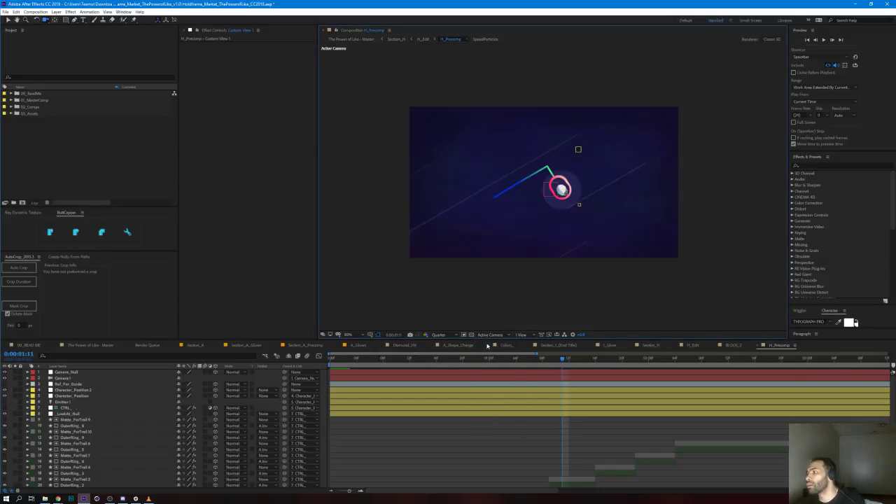
click(25, 383)
click(6, 379)
click(5, 379)
Step: Select Camera_Null, scrub from the first frame to 0:00:00:19, and reveal its animated properties
click(92, 373)
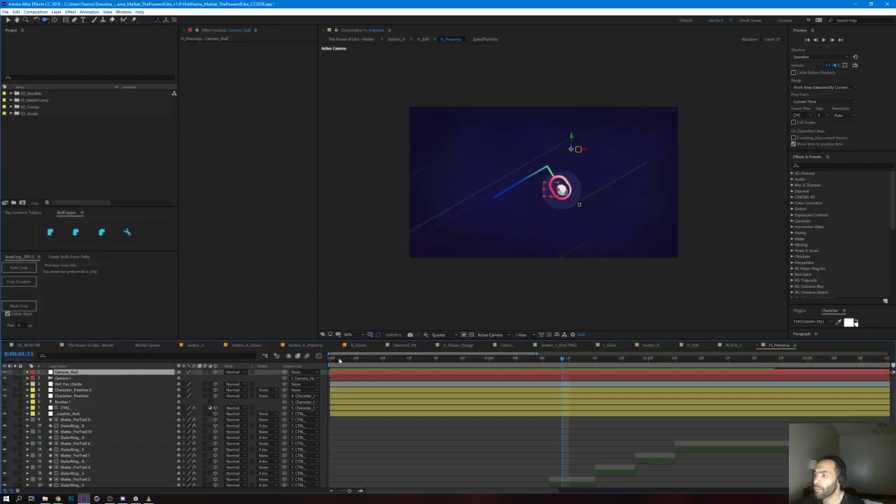
click(330, 359)
drag(340, 361, 456, 355)
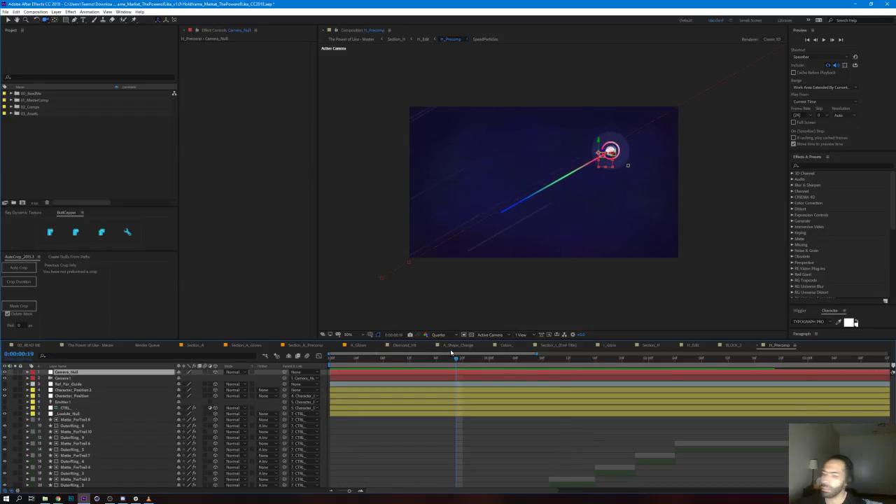
key(u)
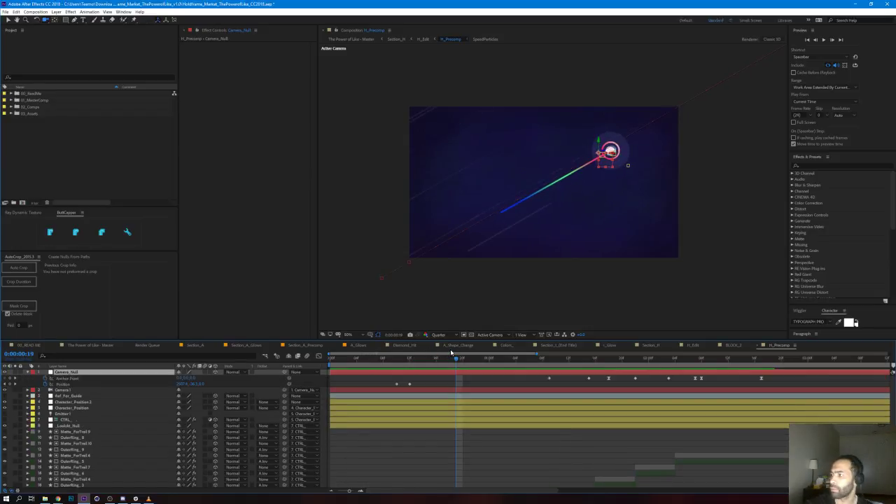
Step: Scrub from the first frame to 0:00:01:07, preview Camera_Null's movement, and move to 0:00:03:00
click(329, 359)
drag(328, 359, 537, 362)
key(space)
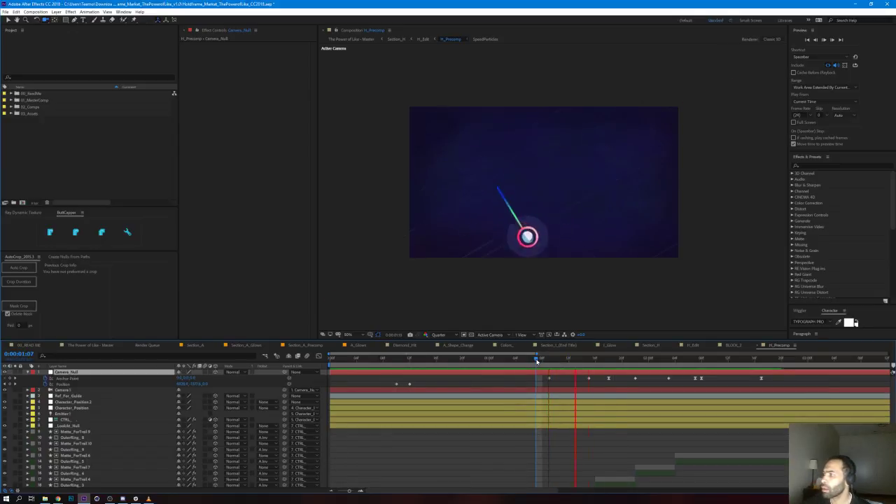
key(space)
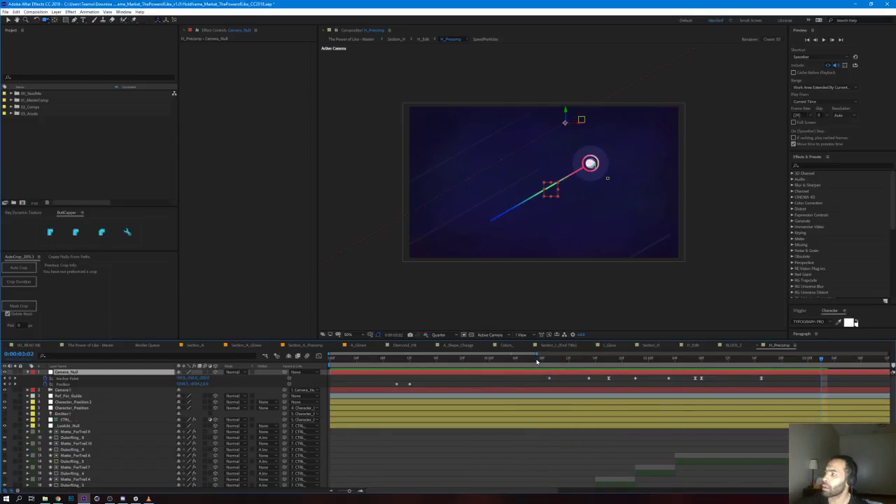
drag(688, 359, 808, 362)
Step: Reveal Camera 1's Position keyframes and examine the speed curve around 0:00:00:15 in the graph editor
click(81, 396)
click(82, 390)
key(p)
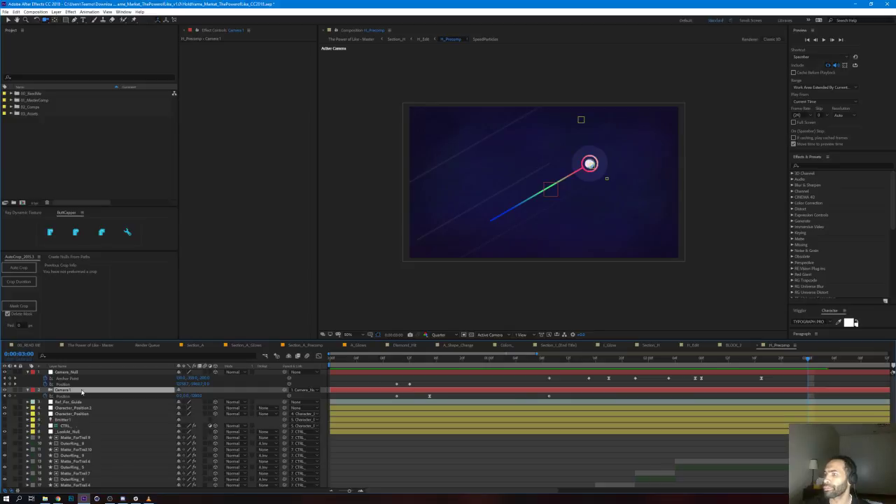
drag(396, 360, 426, 397)
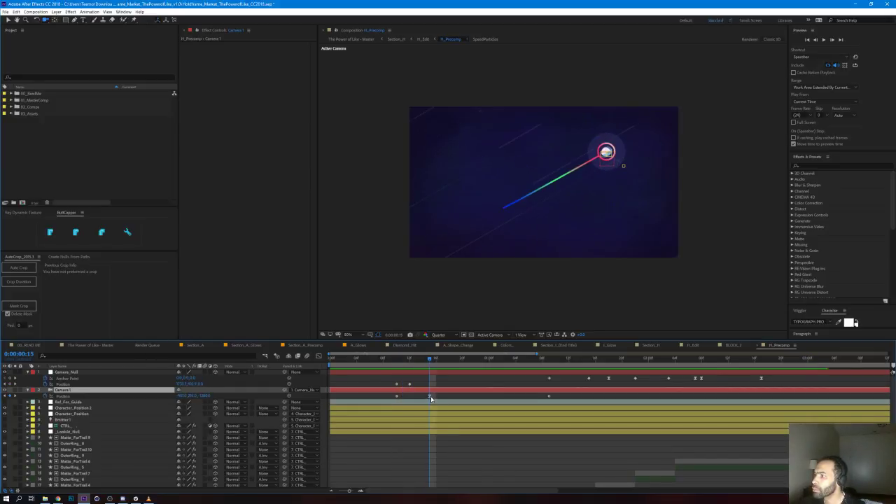
click(430, 397)
click(320, 357)
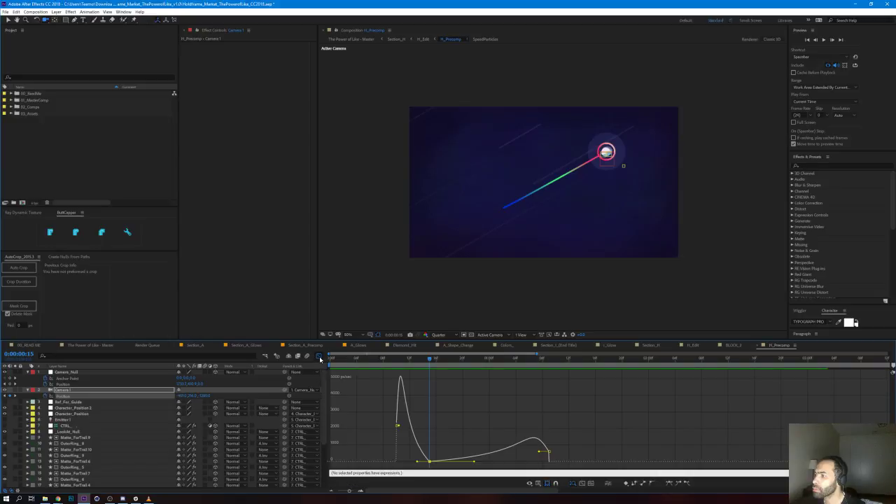
click(319, 357)
Step: Preview the camera move from 0:00:00:11 and collapse the Camera_Null and Camera 1 properties
click(403, 360)
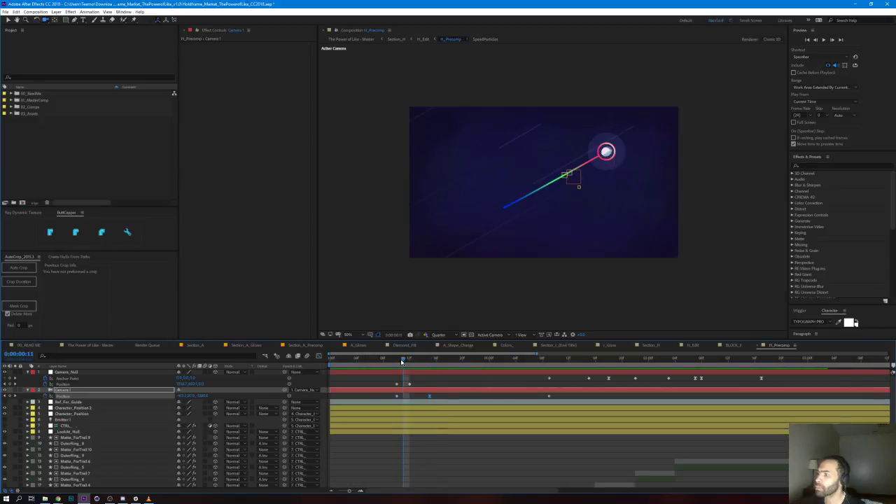
key(space)
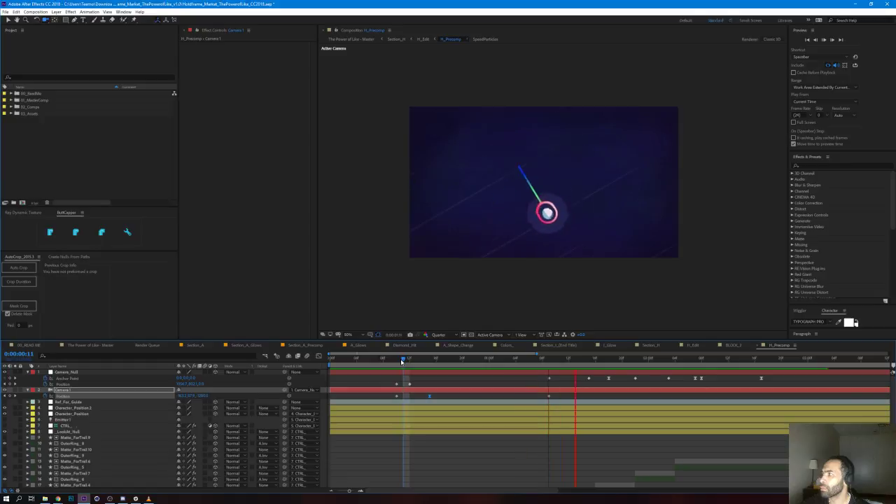
key(space)
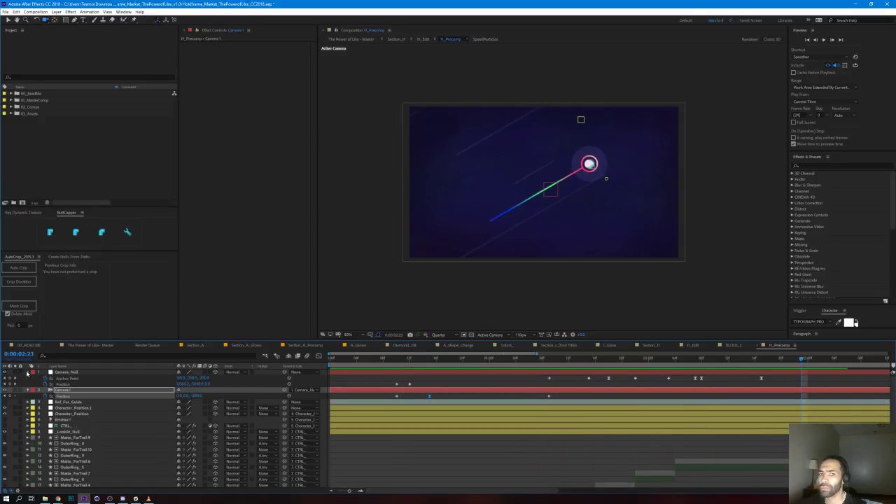
click(27, 373)
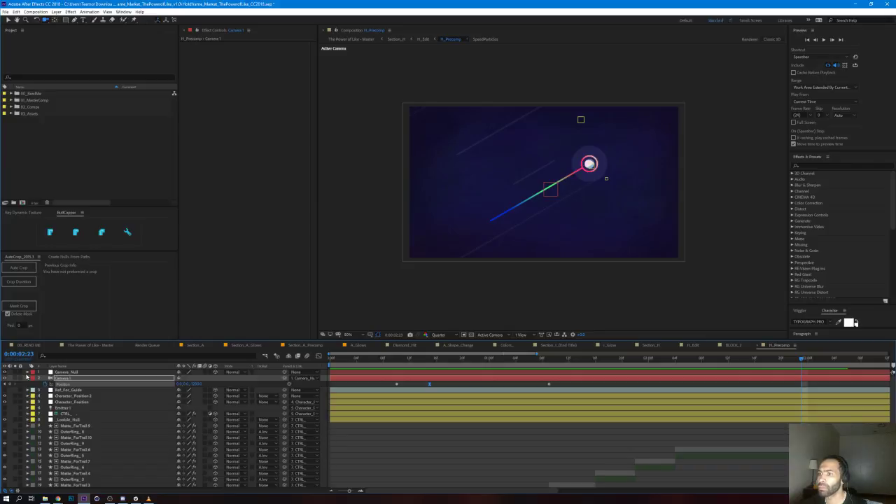
click(28, 378)
Step: Check Ref_For_Guide, reveal Character_Position 2's Position keyframes, and scrub to 0:00:01:01 to follow its movement
click(68, 385)
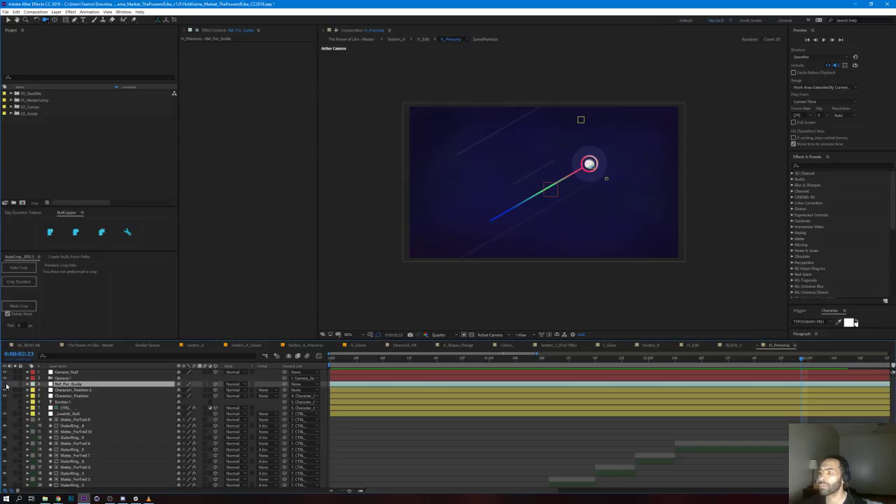
click(56, 391)
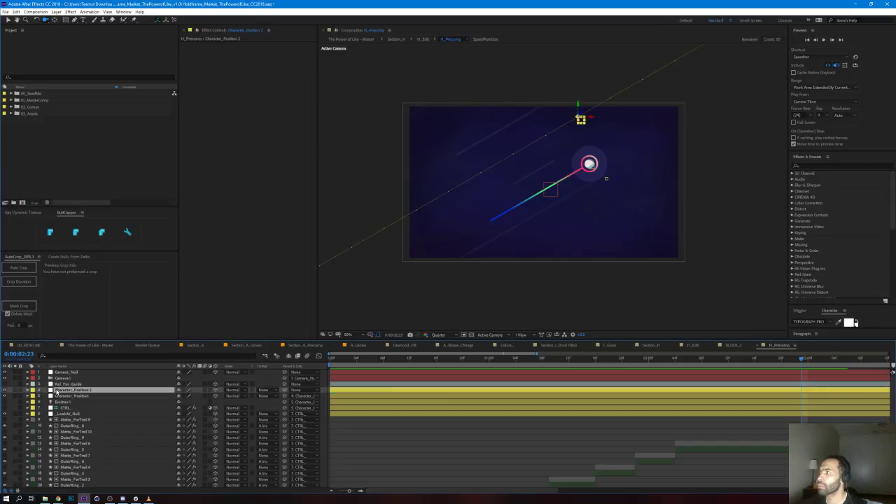
key(u)
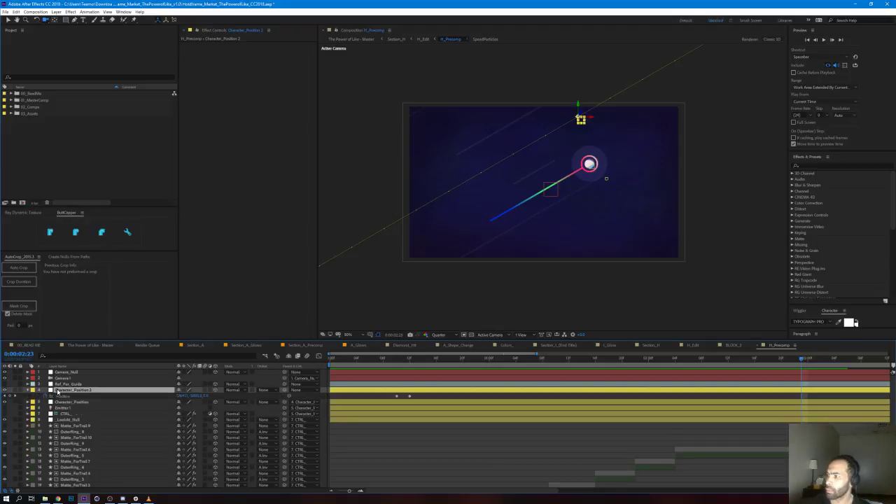
drag(396, 361, 496, 365)
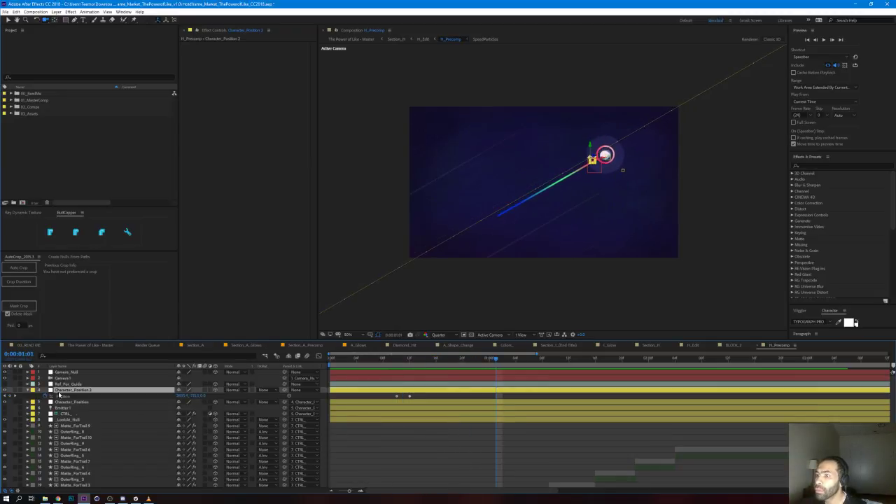
Step: Select Character_Position and preview its animation from the first frame
click(87, 405)
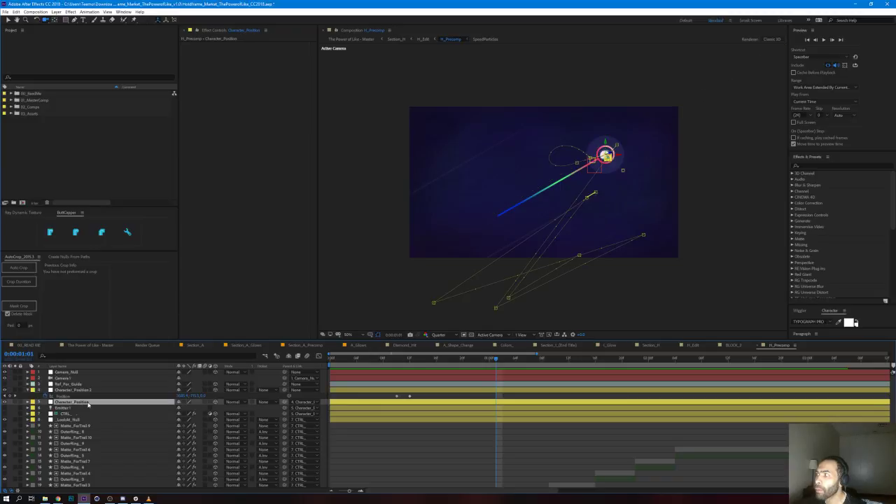
drag(344, 364, 327, 359)
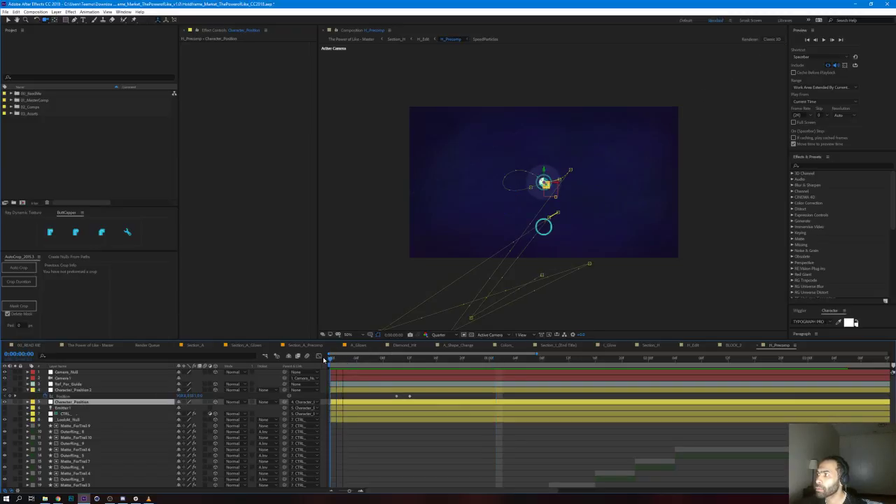
key(space)
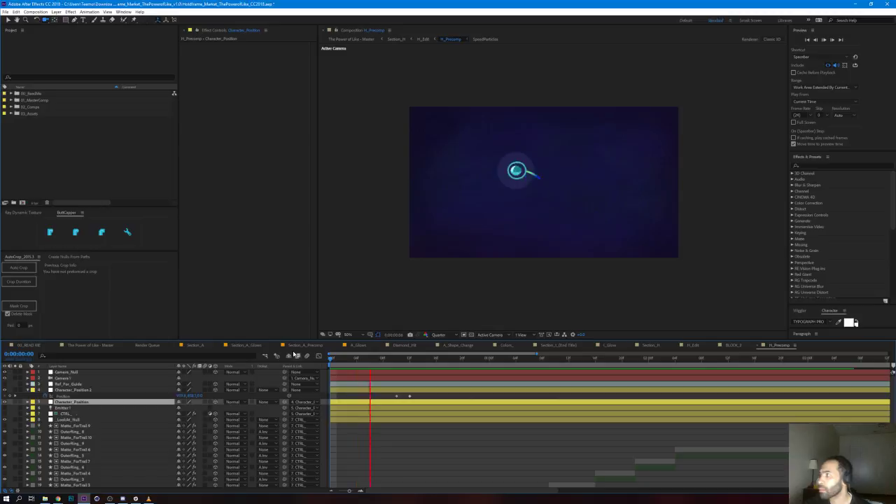
key(space)
key(space)
key(space)
Step: Include layer controls in the preview and play Character_Position's movement with its motion path shown
click(849, 67)
key(space)
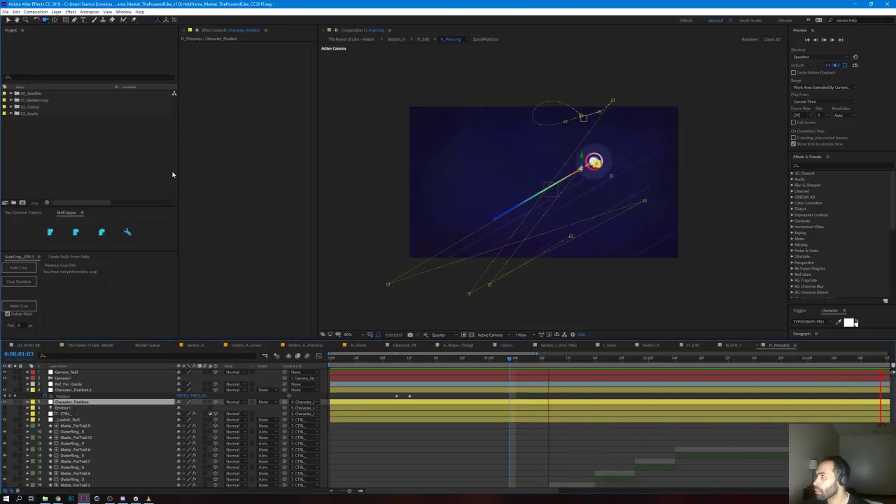
key(space)
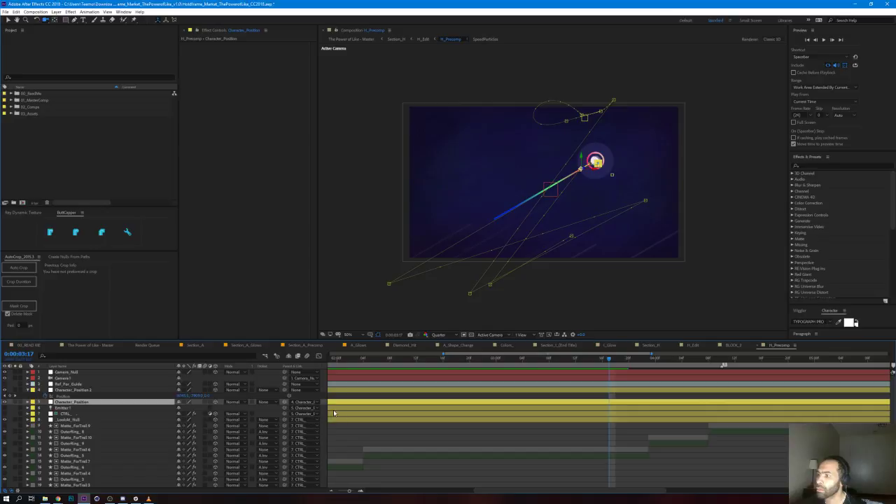
Step: Reveal Character_Position's keyframed properties and examine its whole motion path in the Active Camera view
key(u)
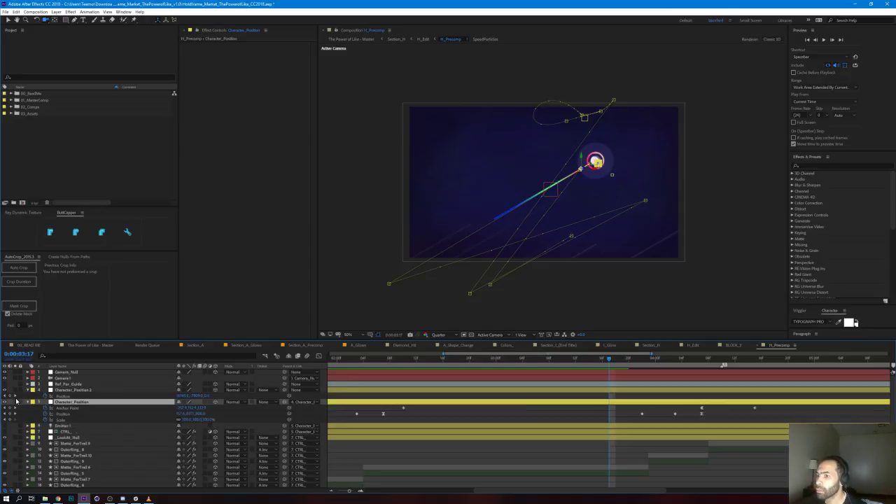
key(comma)
key(comma)
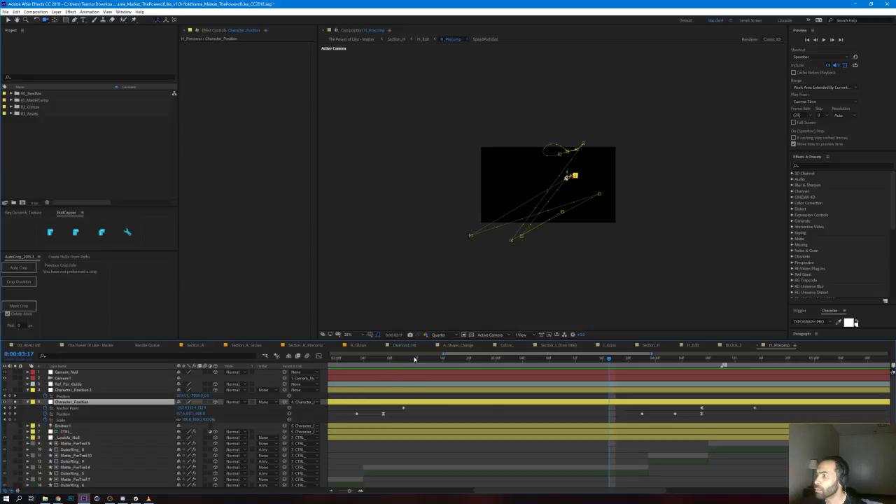
Step: Examine Character_Position's motion path in Custom View 1, orbiting around it and scrubbing through to 0:00:04:15
click(484, 335)
click(492, 409)
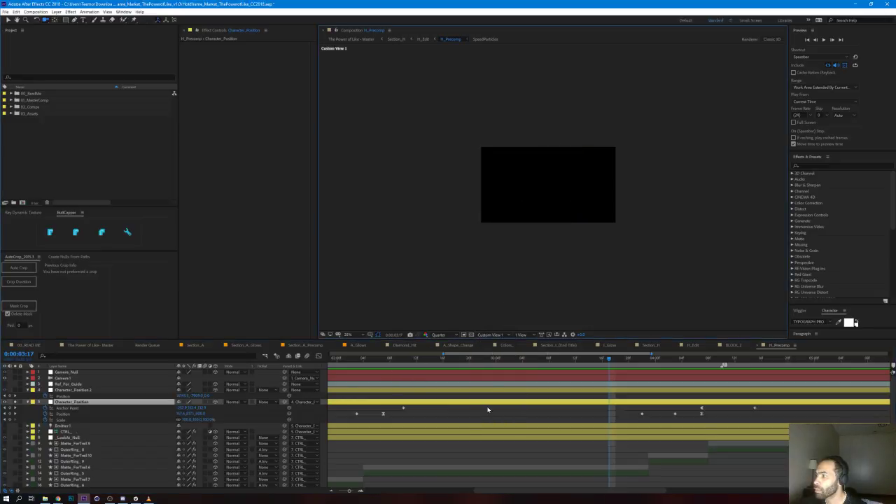
drag(356, 361, 496, 362)
key(comma)
scroll(539, 241, up, 7)
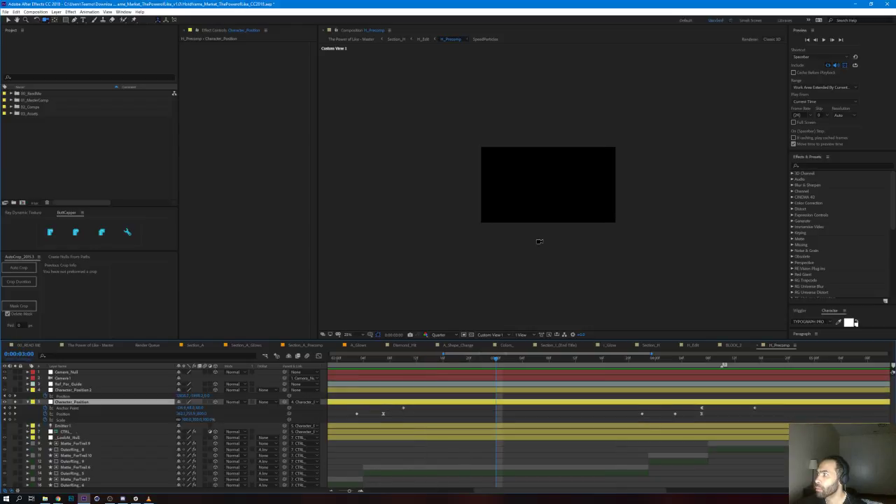
scroll(539, 241, down, 3)
drag(551, 202, 524, 189)
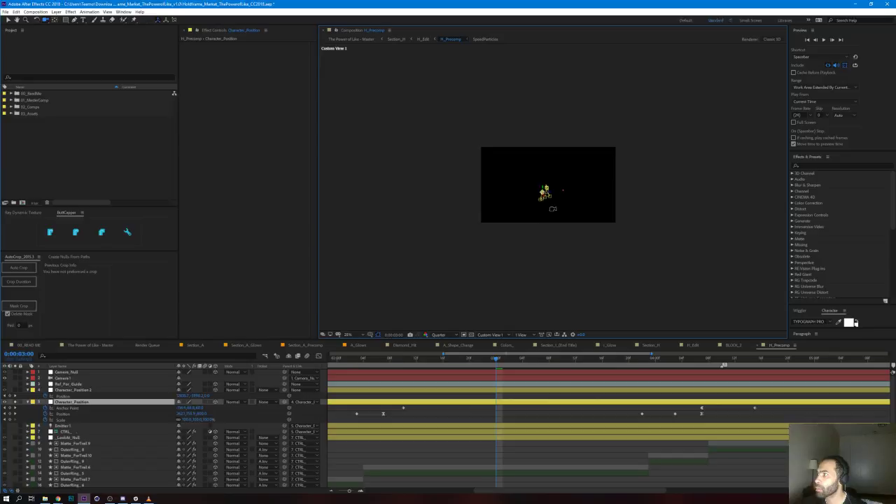
scroll(554, 209, up, 4)
scroll(549, 209, down, 2)
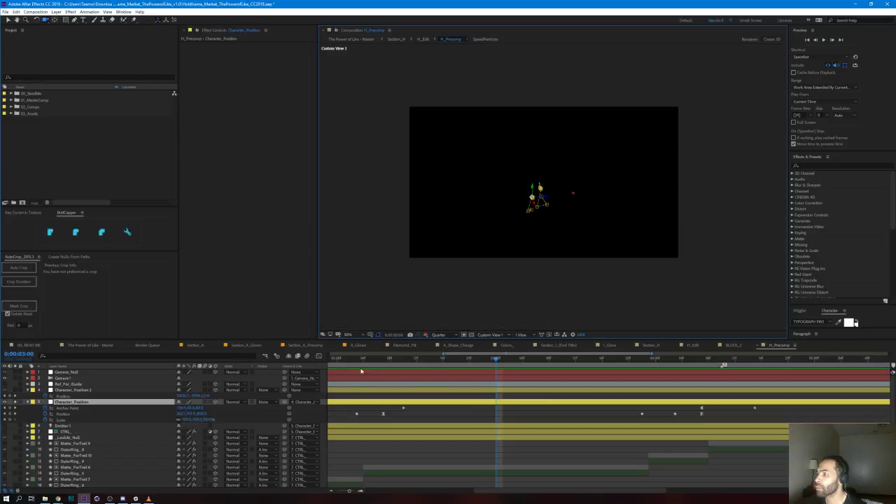
click(355, 361)
drag(360, 362, 755, 374)
drag(788, 417, 597, 400)
click(582, 415)
Step: Return to the Active Camera view and scrub Character_Position's movement to 0:00:03:16
click(490, 335)
click(493, 358)
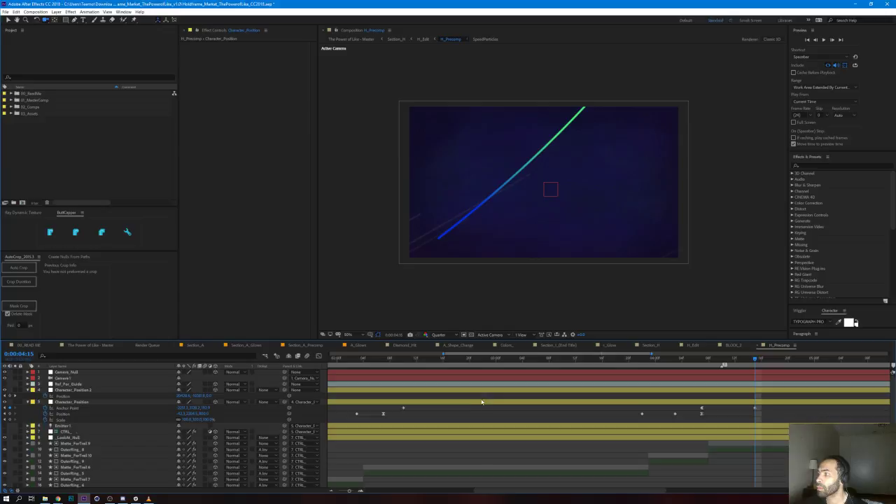
click(483, 403)
drag(375, 365, 602, 358)
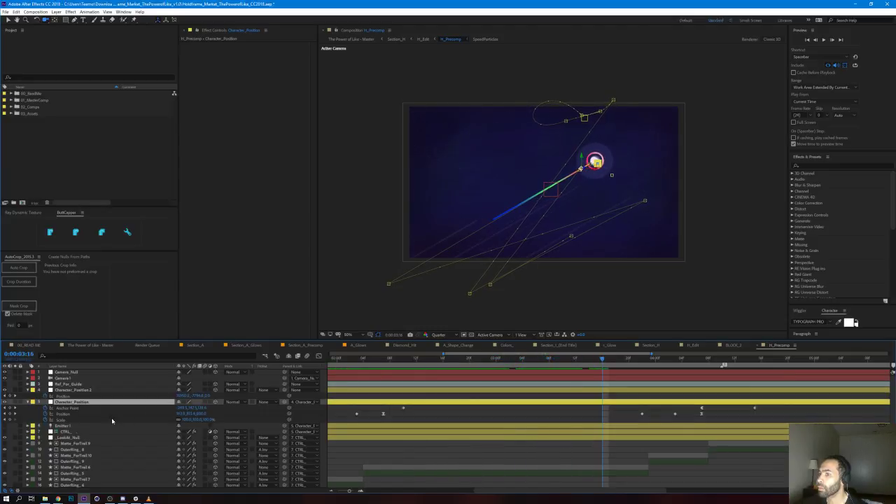
Step: Select OuterRing_5, toggle its visibility to identify it, and reveal its Opacity properties
scroll(111, 423, down, 2)
scroll(107, 421, down, 2)
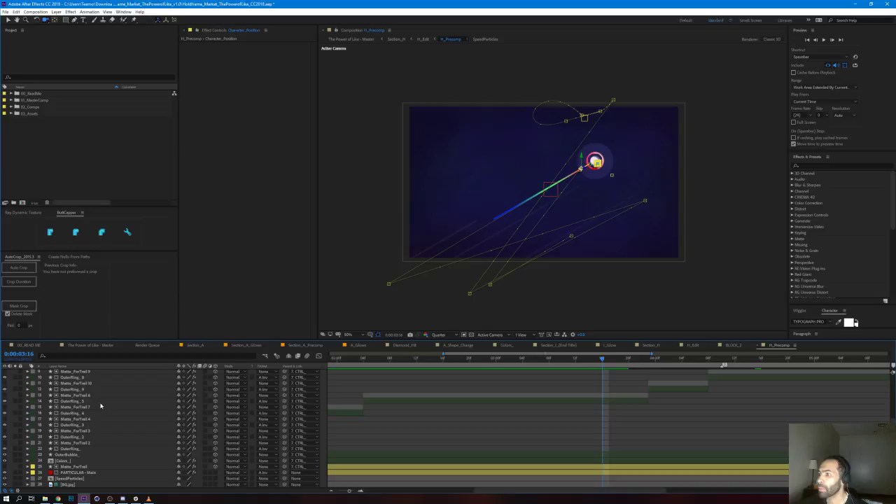
click(77, 401)
click(5, 402)
click(4, 402)
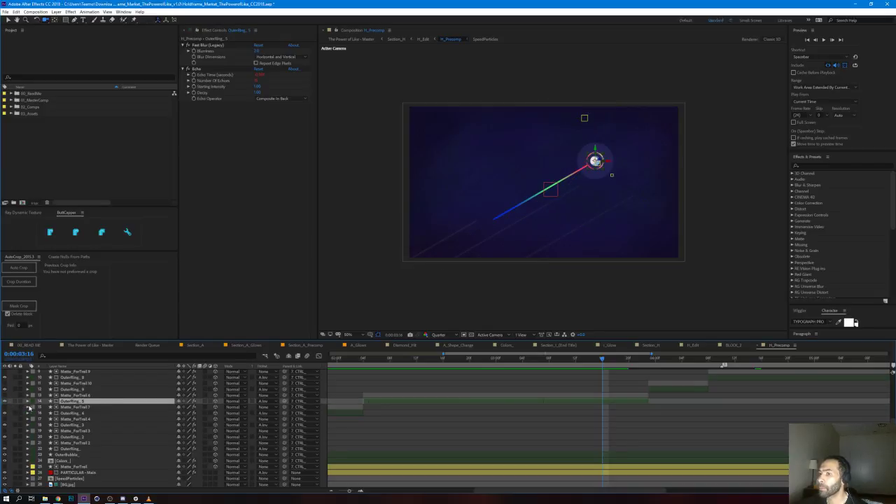
key(t)
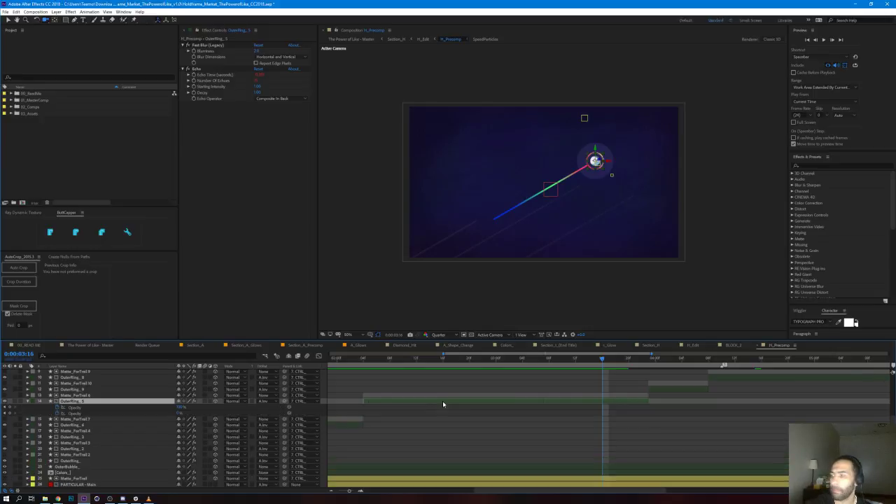
Step: Inspect OuterRing_5's Echo effect on the ring around 0:00:02:05, collapse its properties, and scrub to 0:00:04:00
drag(356, 360, 368, 362)
key(period)
key(period)
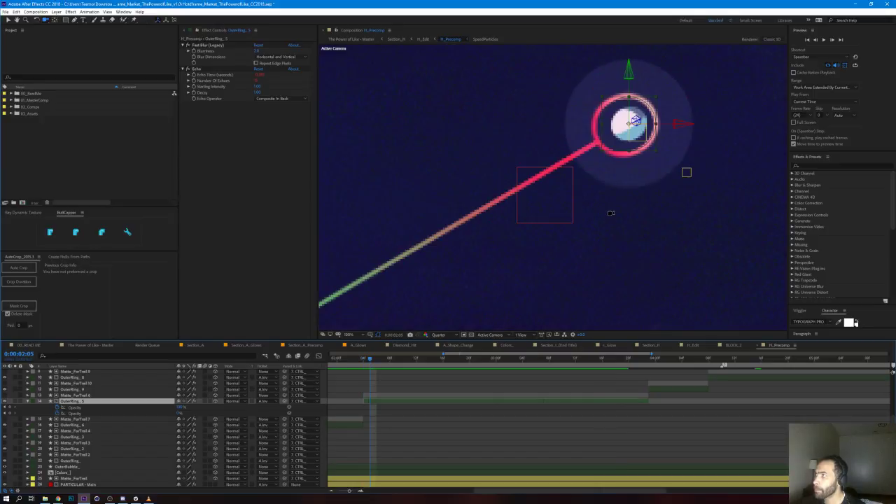
key(comma)
click(190, 71)
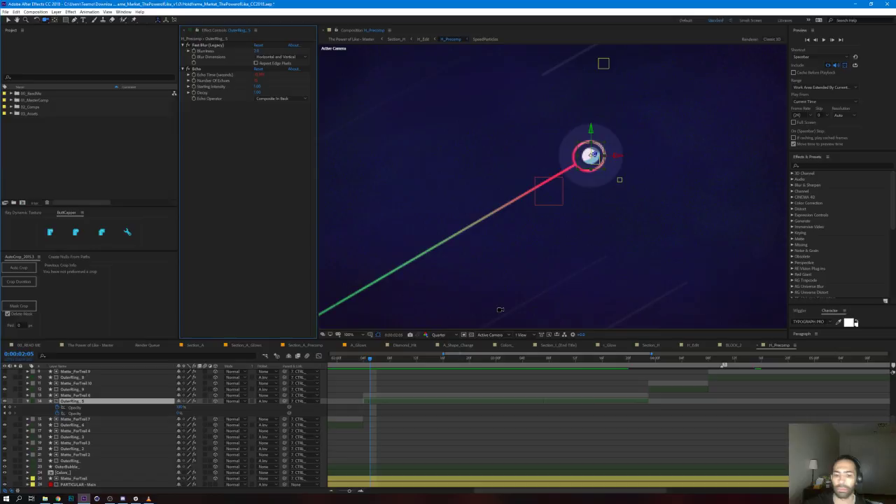
key(u)
drag(362, 359, 655, 366)
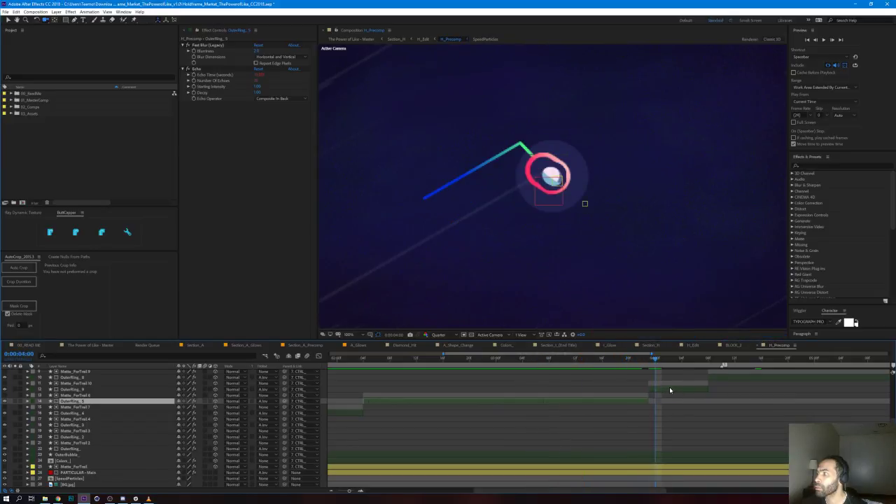
Step: Reveal OuterRing_9's Path and Opacity keyframes and compare its Echo effect off and on at 0:00:04:03
click(667, 388)
key(u)
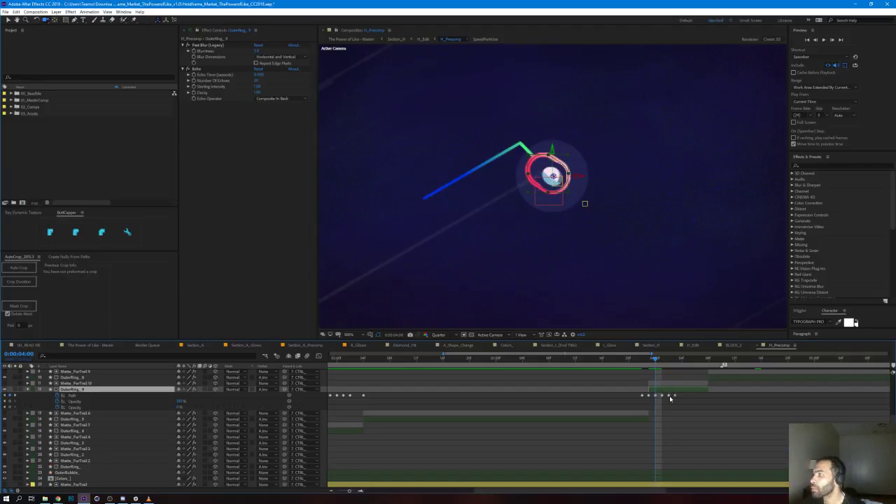
drag(653, 362, 674, 364)
click(190, 69)
click(696, 406)
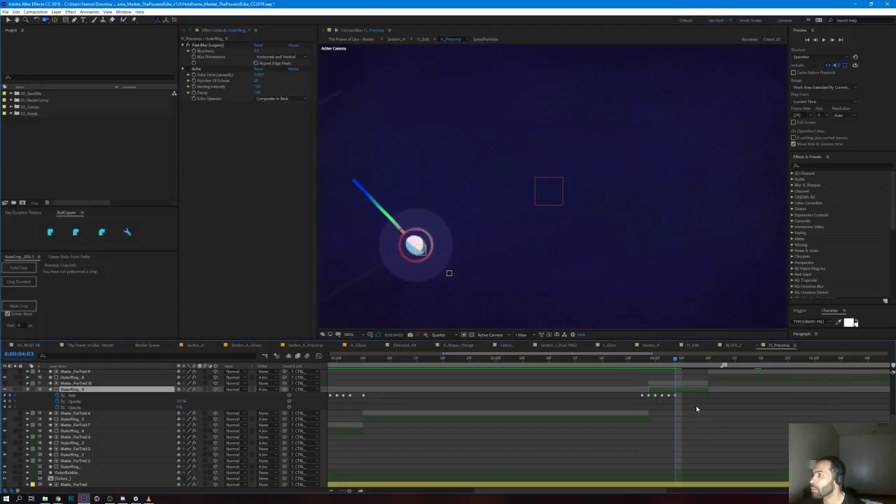
click(188, 69)
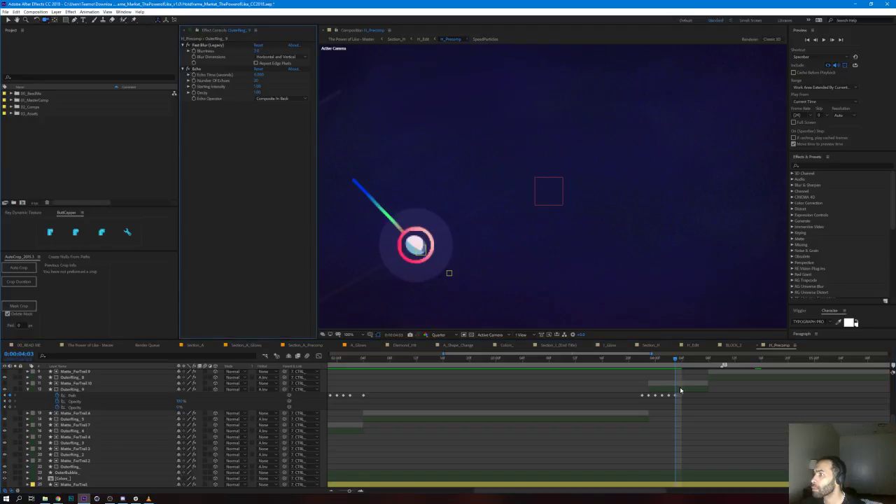
Step: Advance to 0:00:04:06 to check the ring and collapse OuterRing_9's properties
click(690, 360)
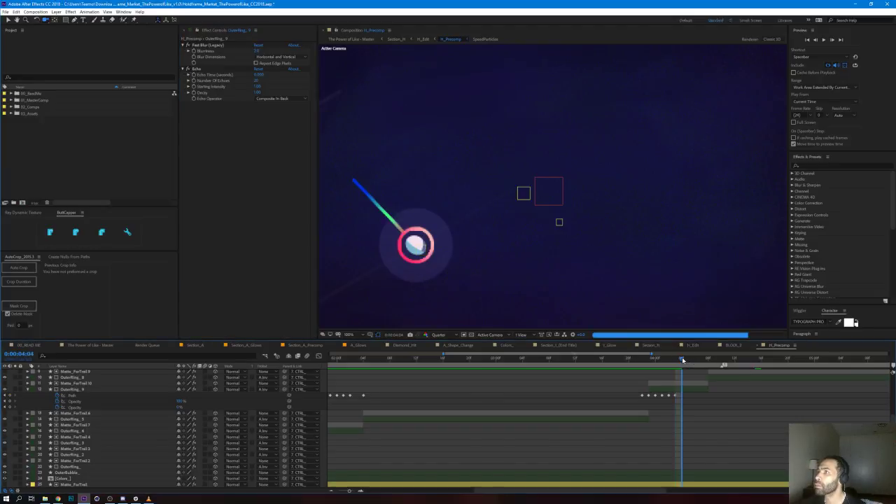
click(696, 360)
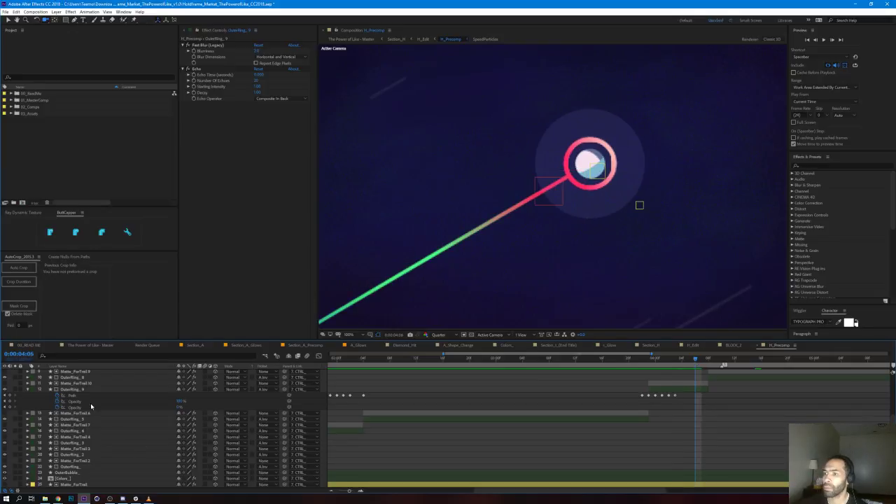
click(28, 389)
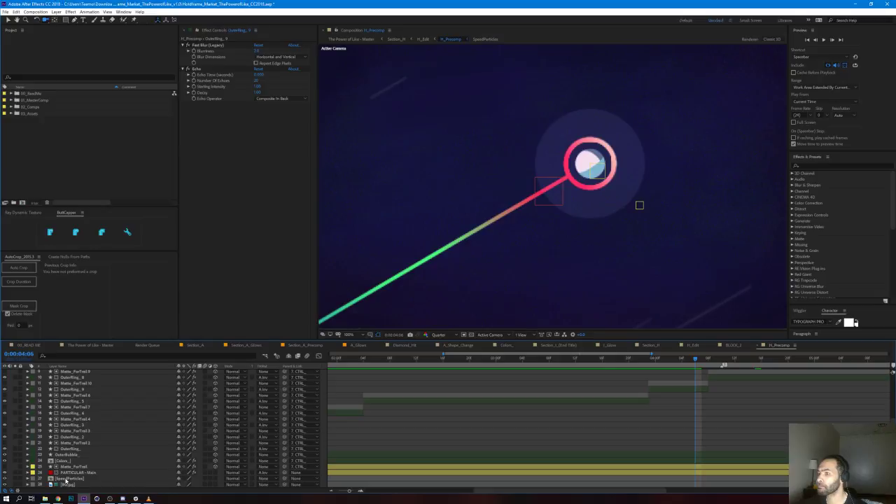
Step: Solo the SpeedParticles layer, preview its streaks, and move back to 0:00:01:09
click(26, 479)
click(15, 479)
scroll(578, 146, down, 4)
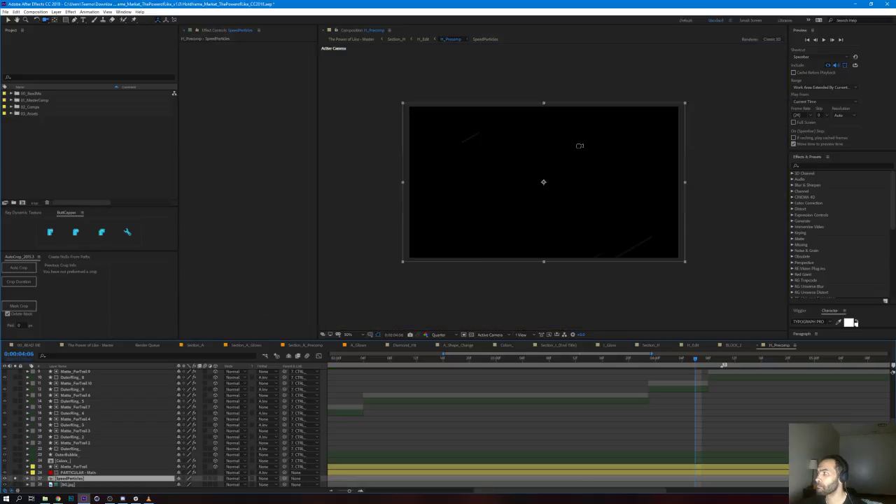
key(space)
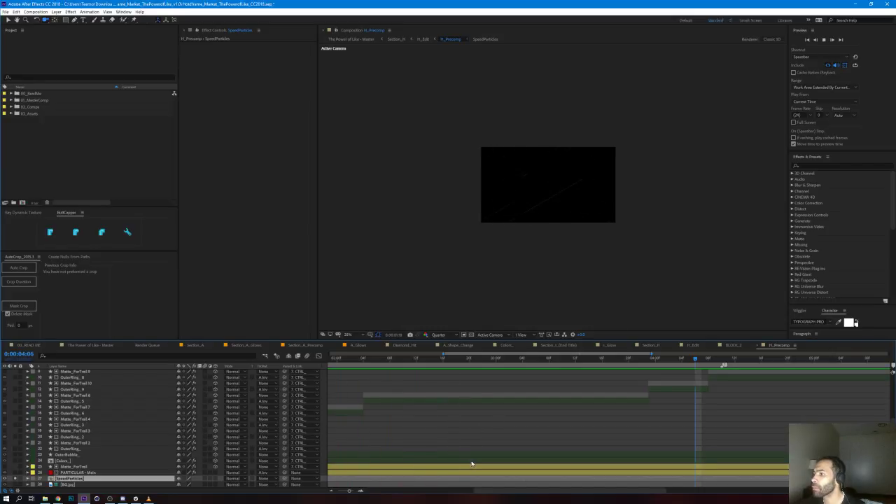
drag(501, 491, 438, 491)
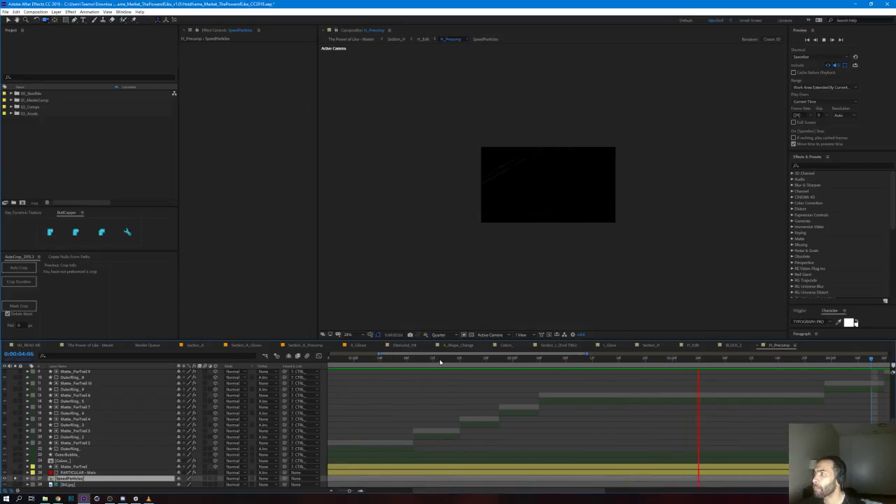
drag(421, 358, 413, 357)
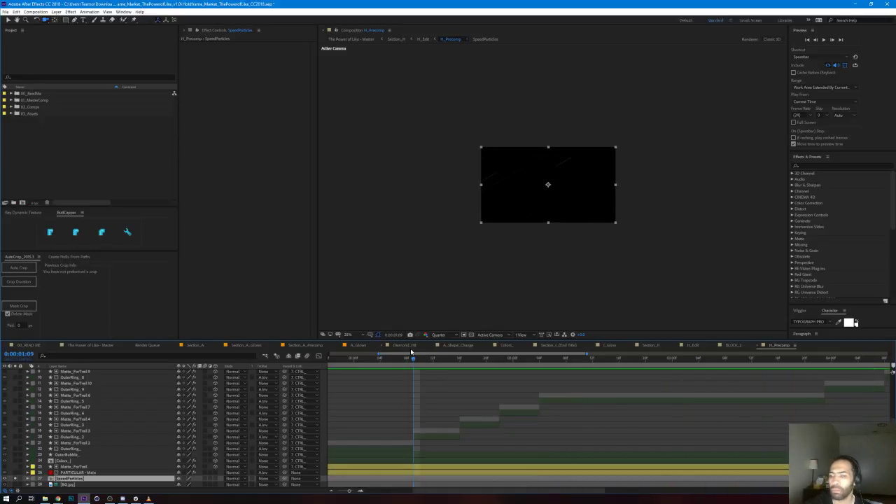
Step: Review SpeedParticles' Scale keyframes across a wider stretch of time and scrub to 0:00:01:14
scroll(494, 384, down, 1)
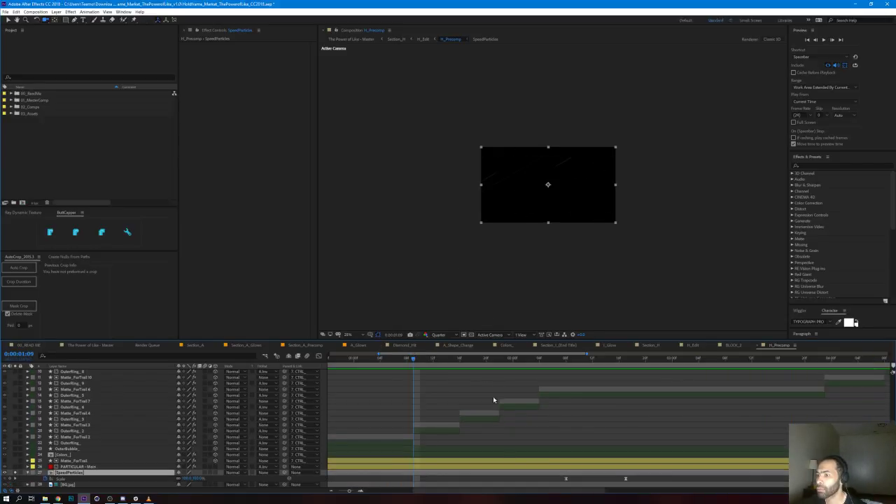
drag(343, 491, 340, 491)
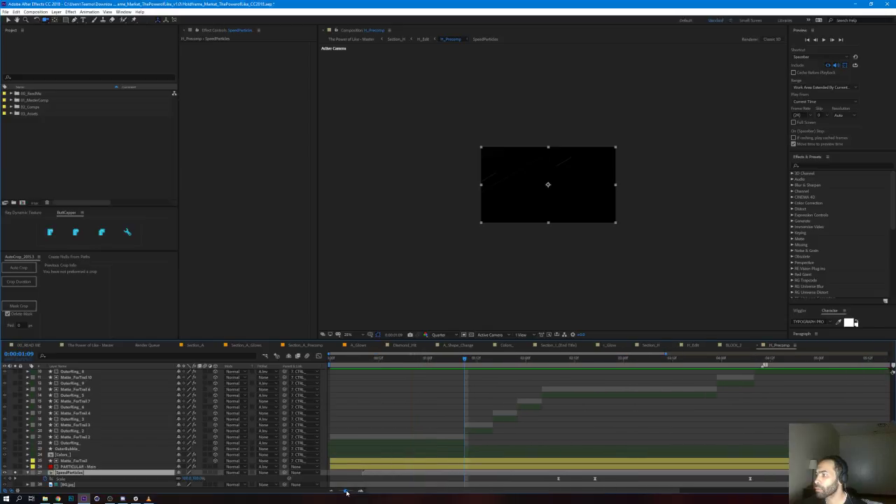
click(541, 359)
drag(544, 360, 486, 366)
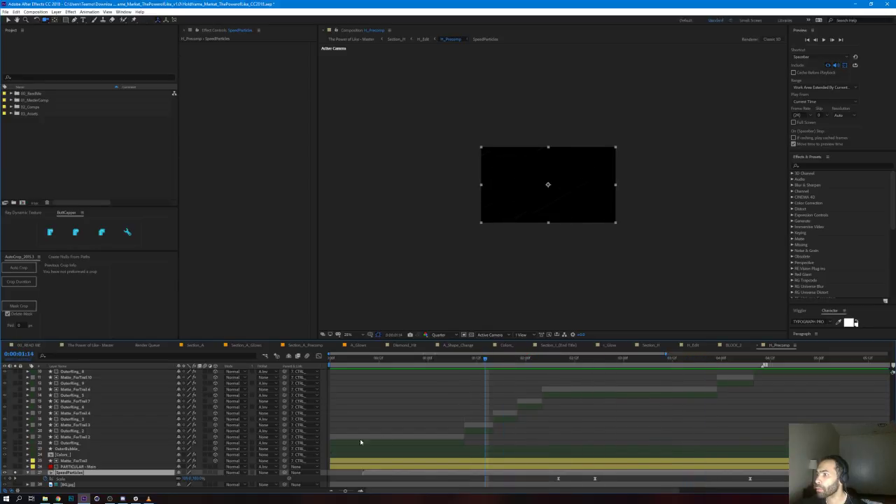
Step: Open the SpeedParticles precomp, select Black Solid 2, and migrate its Particular effect settings from the earlier version
double_click(81, 473)
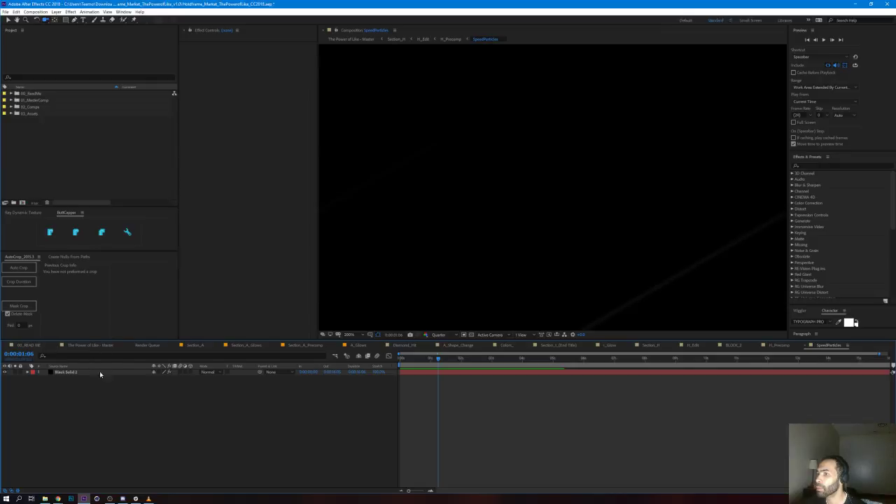
click(93, 372)
scroll(420, 227, down, 3)
scroll(420, 227, up, 1)
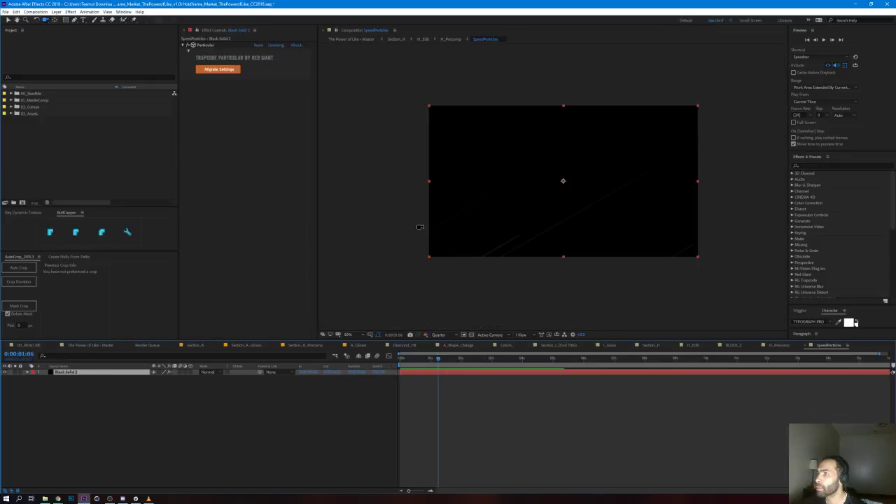
click(215, 70)
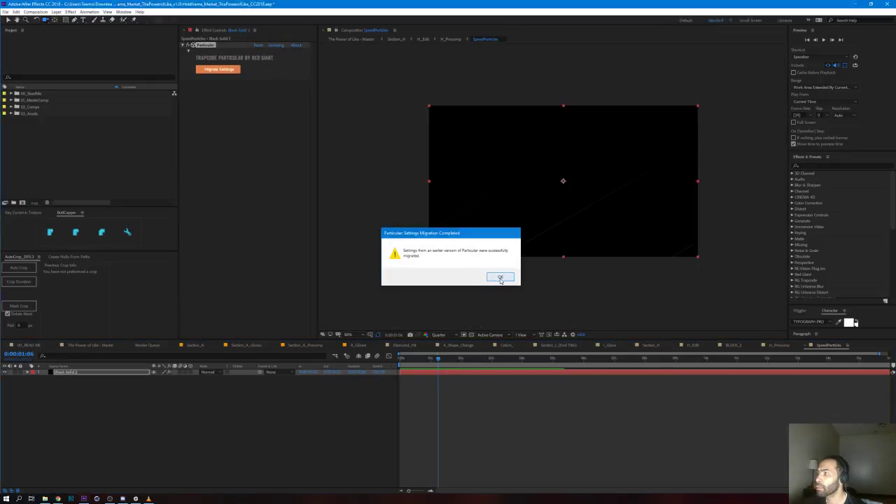
click(492, 276)
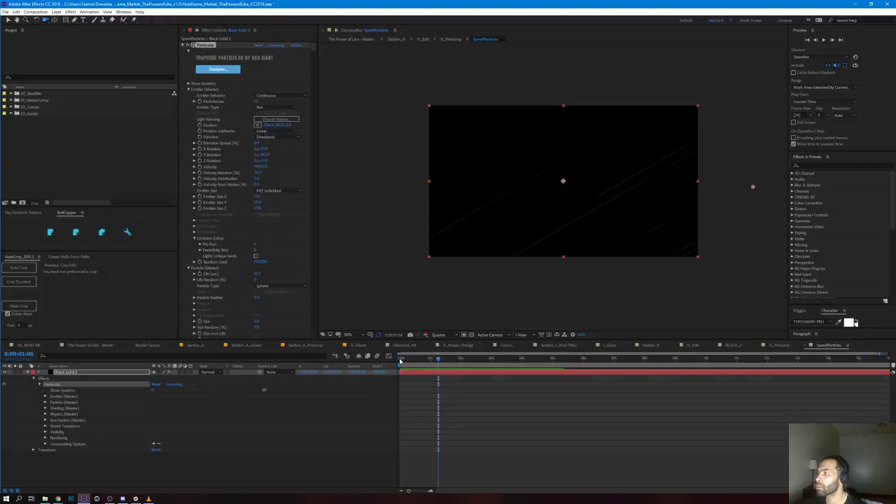
Step: Examine Particular's emitter and particle settings at 0:00:03:18, viewing the streaks in Custom View 1 at half resolution
click(516, 359)
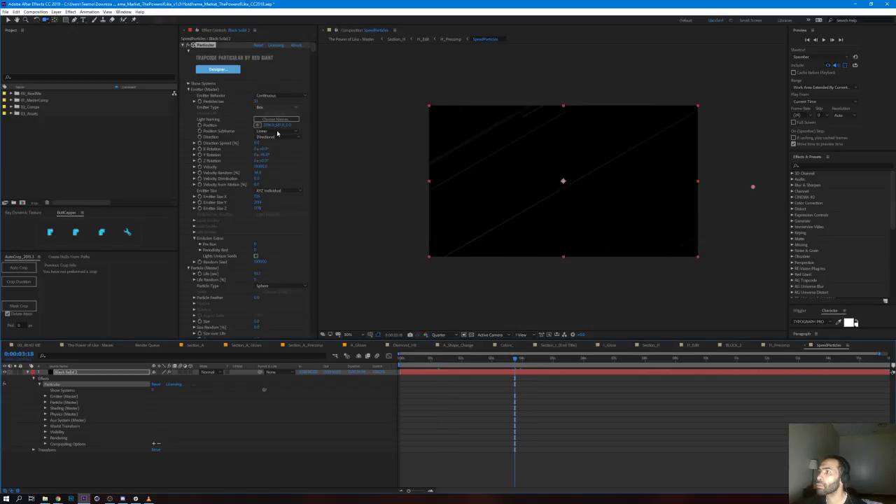
scroll(279, 196, down, 2)
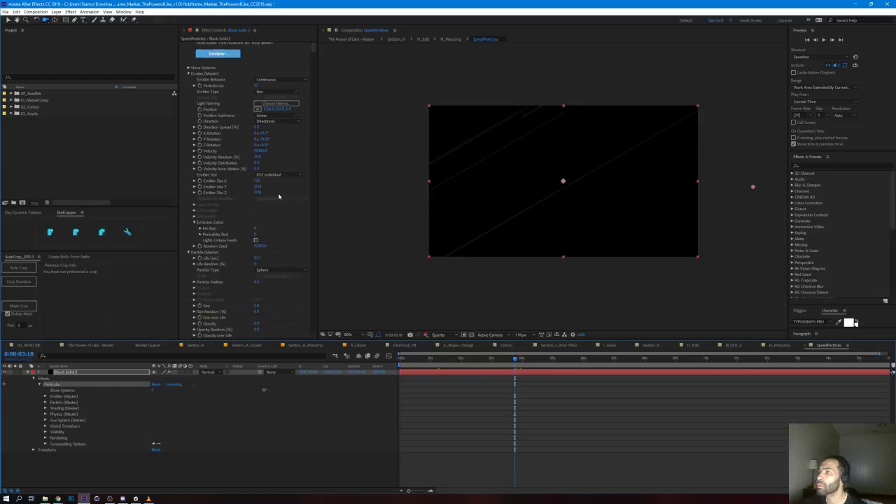
click(481, 335)
click(494, 398)
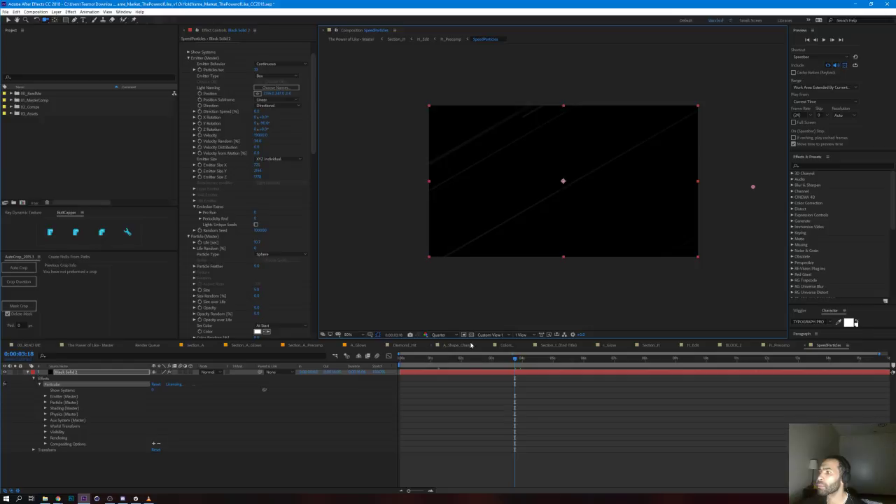
click(448, 335)
click(441, 341)
click(448, 335)
Step: Return to H_Precomp, unsolo SpeedParticles, and solo PARTICULAR - Main to view the light trail alone
click(448, 39)
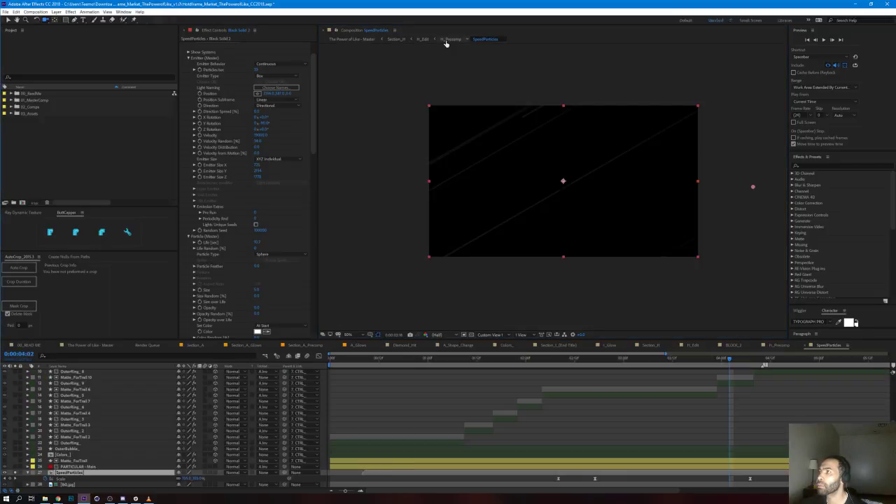
key(period)
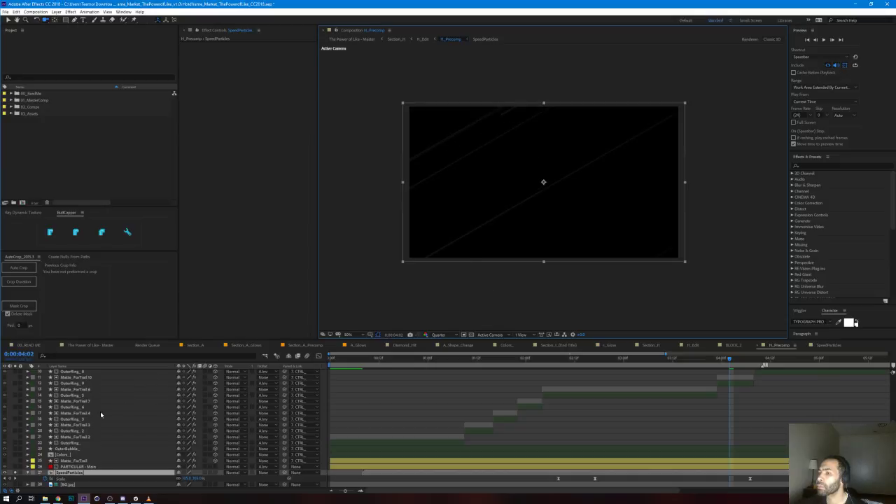
click(15, 473)
click(15, 467)
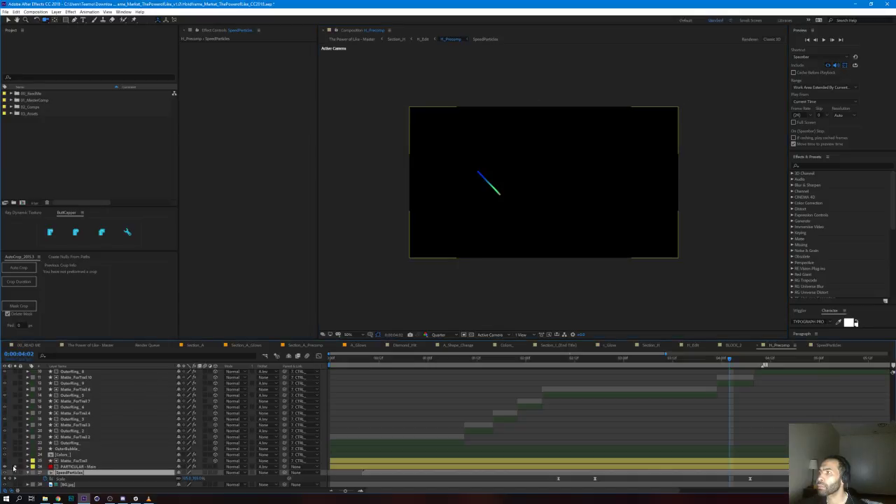
Step: Preview the PARTICULAR - Main light trail in H_Precomp, then switch to the artist interview video in VLC media player
click(75, 466)
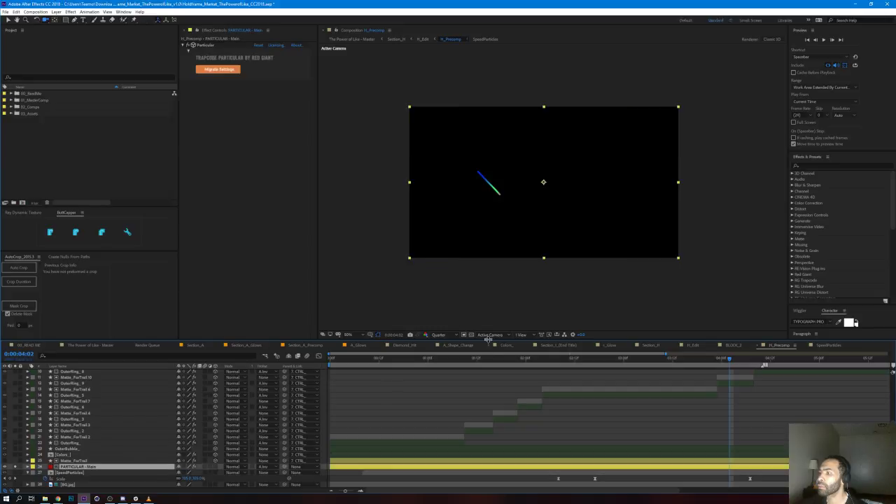
key(space)
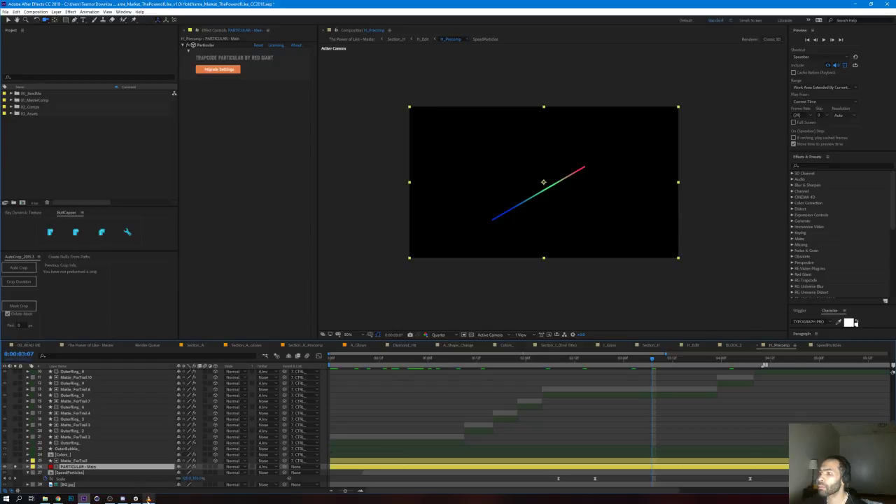
click(149, 498)
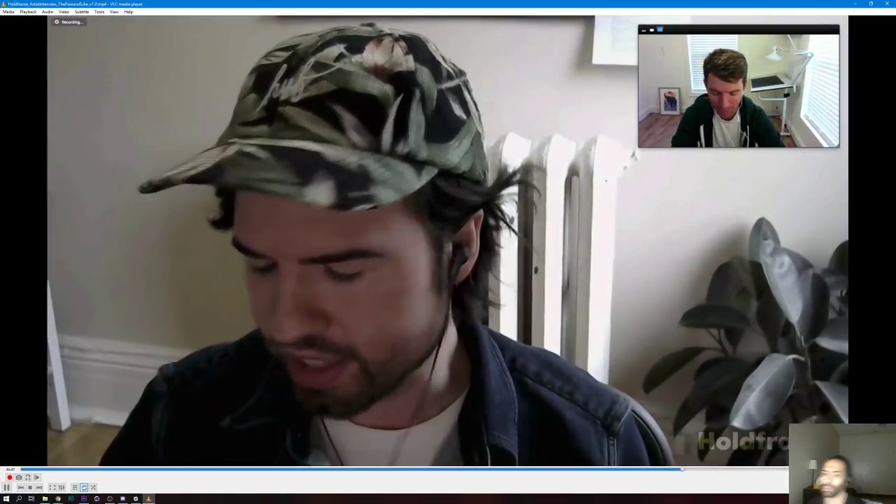
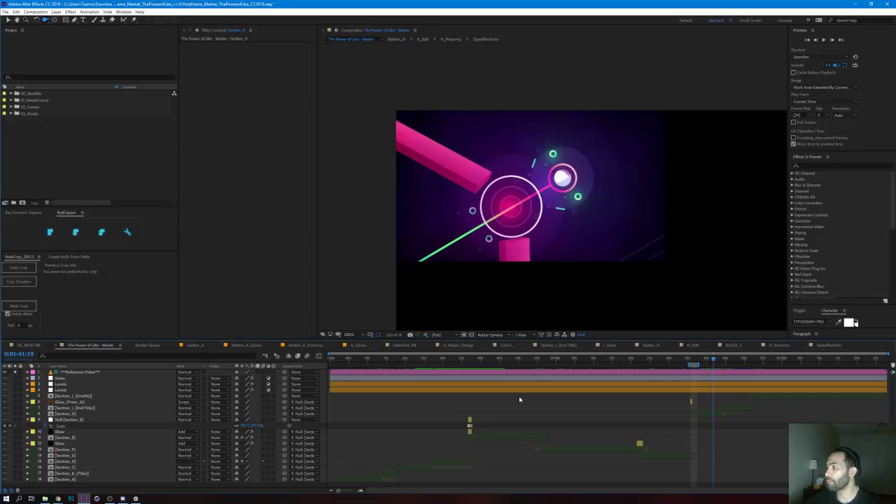
key(alt+Tab)
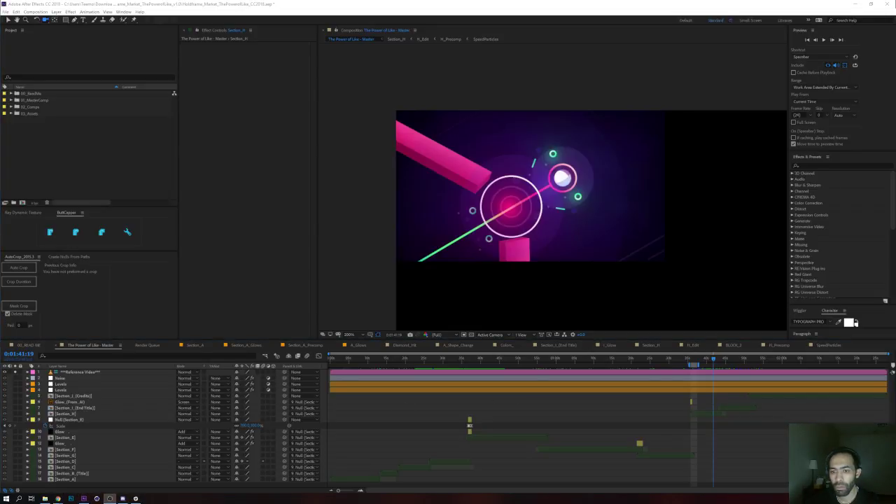
key(alt+Tab)
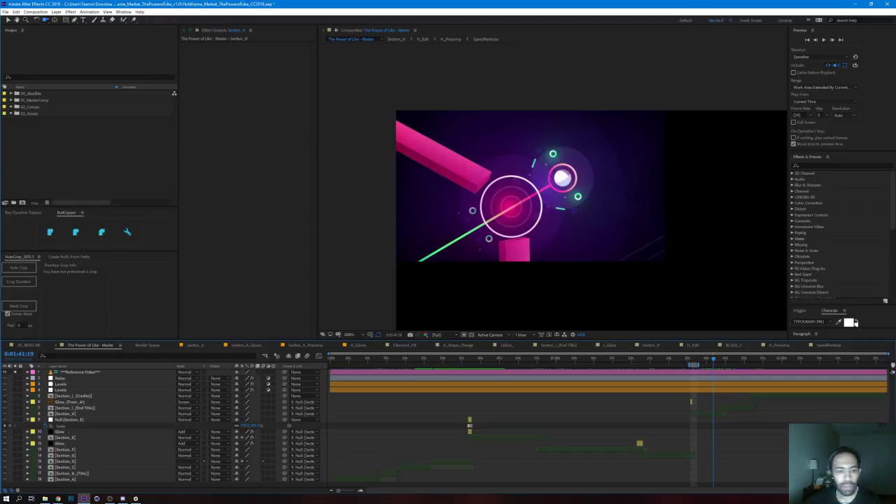
key(alt+Tab)
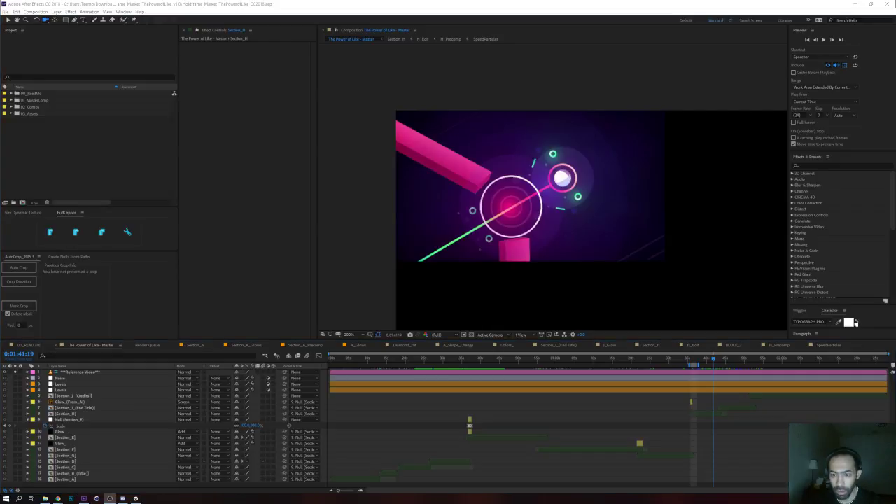
key(alt+Tab)
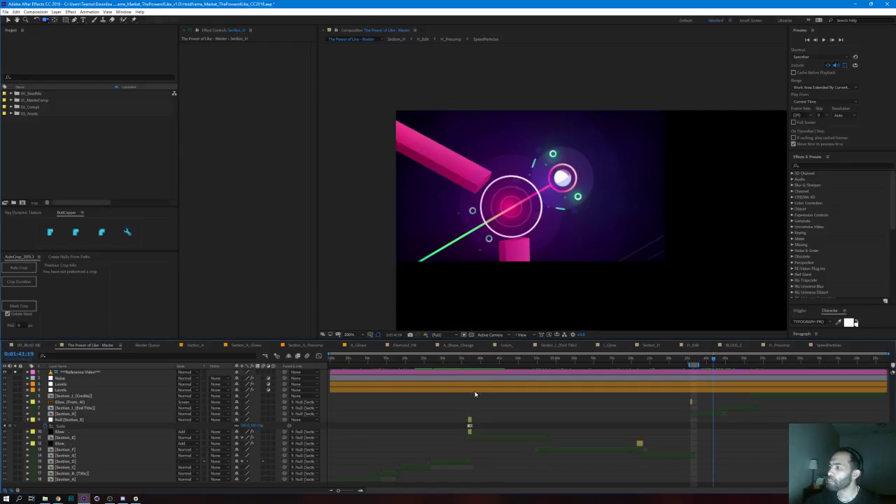
click(551, 382)
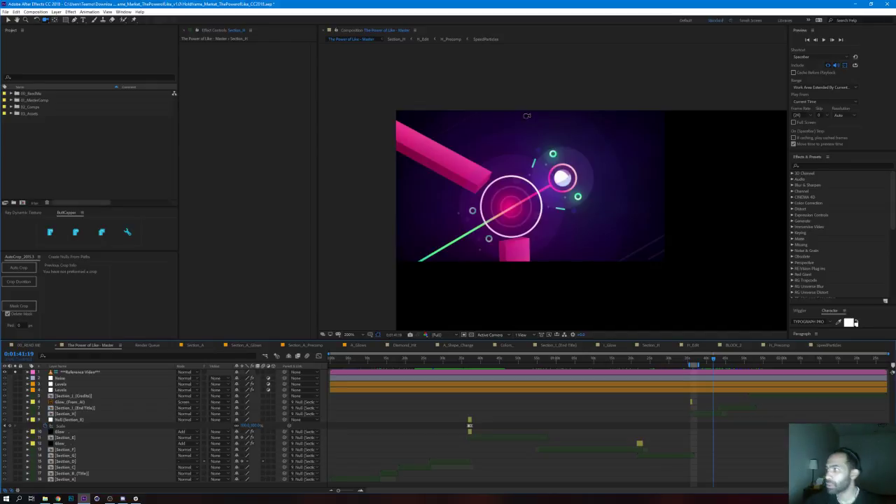
click(572, 186)
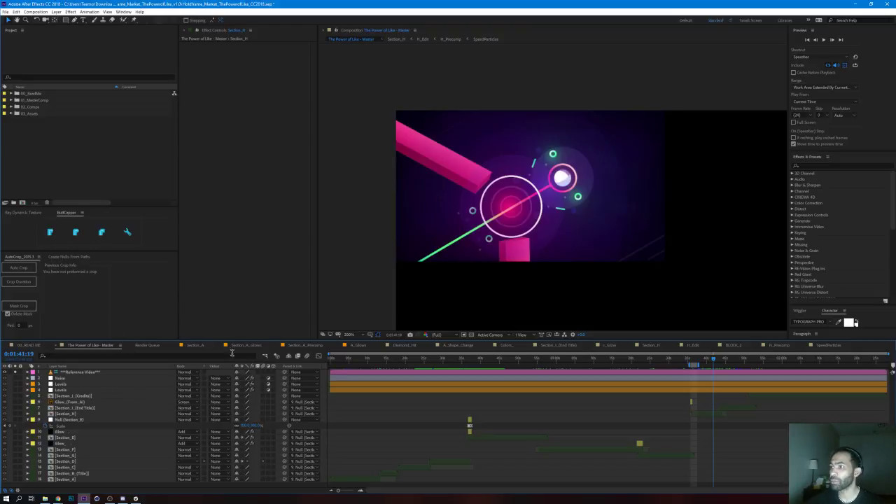
Step: Open Section_H, isolate its H_Glow layer briefly to compare the glow, and open the H_Glow precomp
click(397, 39)
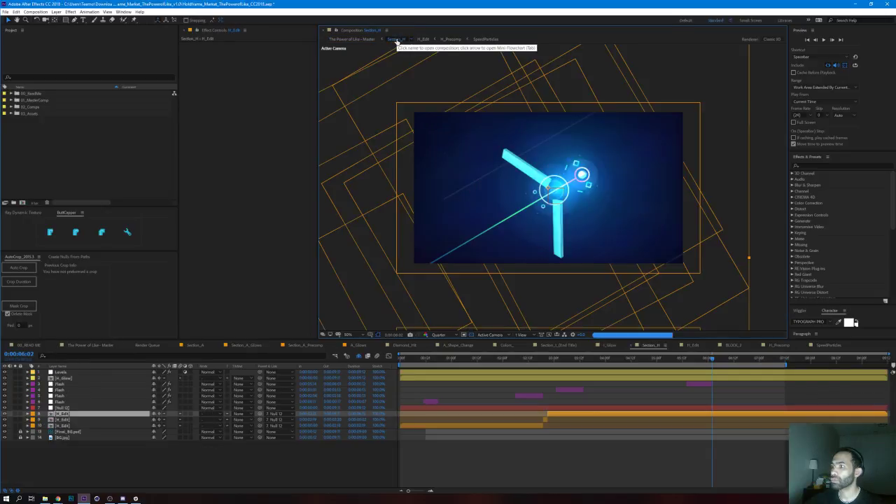
click(76, 379)
click(14, 379)
click(14, 379)
double_click(62, 379)
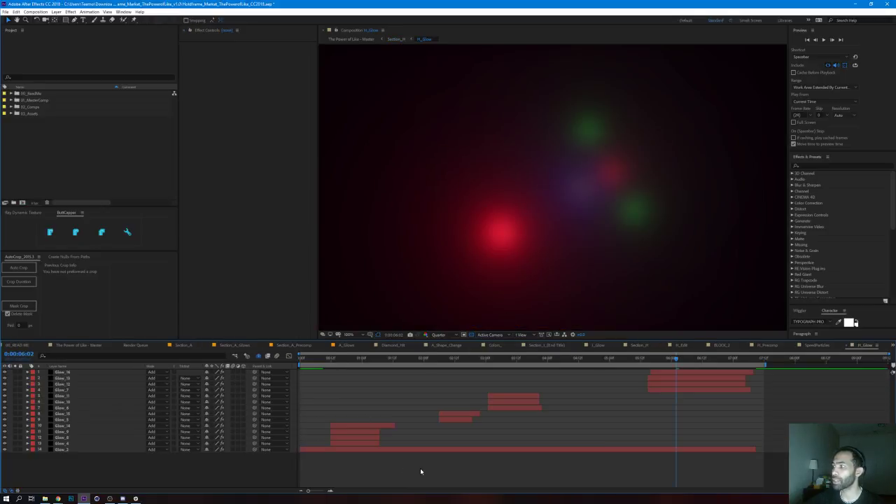
Step: Reveal the keyframes of Glow_7, with its Optical Flares effect, and scrub through the part where it is active
click(675, 391)
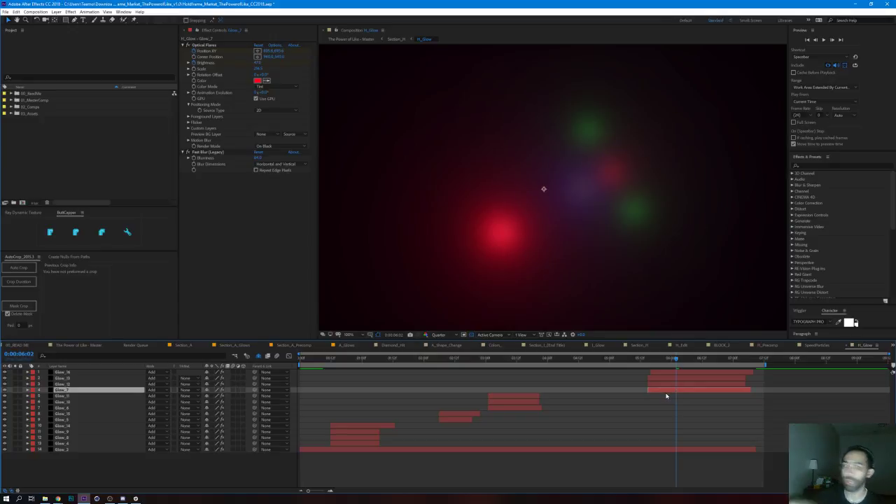
key(u)
drag(648, 359, 718, 361)
Step: Return to Section_H and scrub back to 0:00:00:23 to see the glows combined with the rings and trail
click(396, 40)
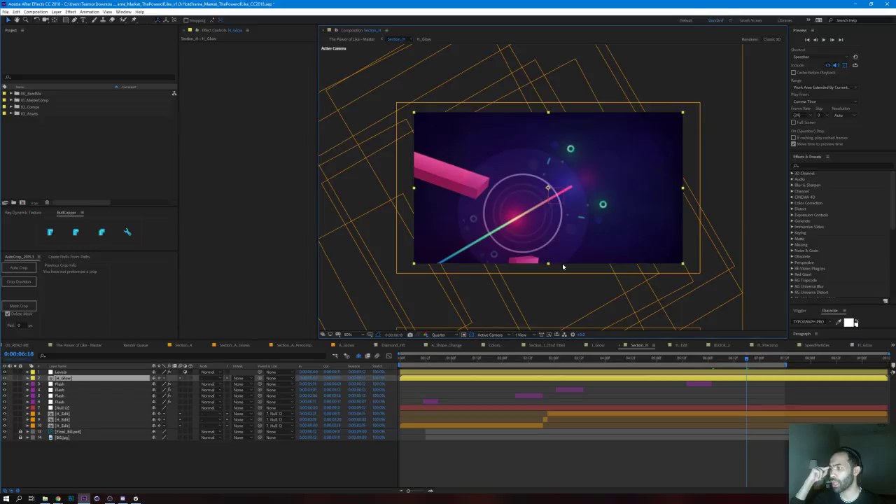
click(603, 384)
drag(554, 361, 450, 358)
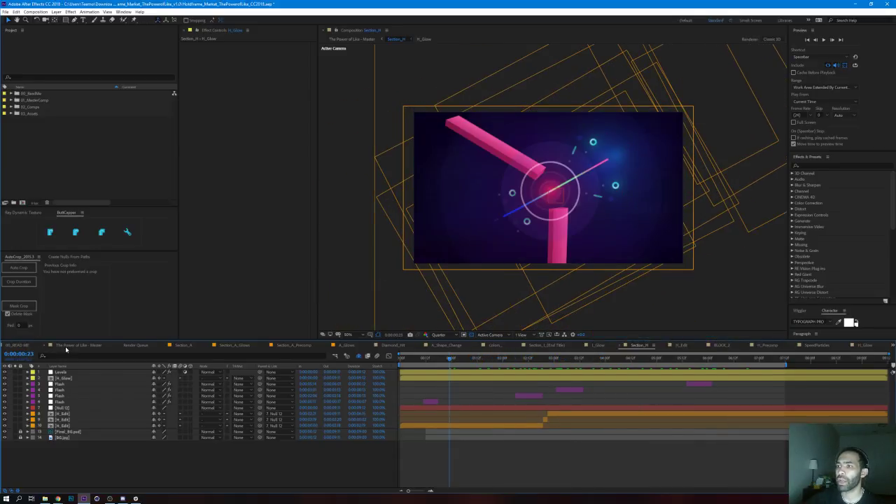
Step: Return to The Power of Like - Master and scrub through its earlier sections, finishing on the title around 0:00:13:20
click(65, 348)
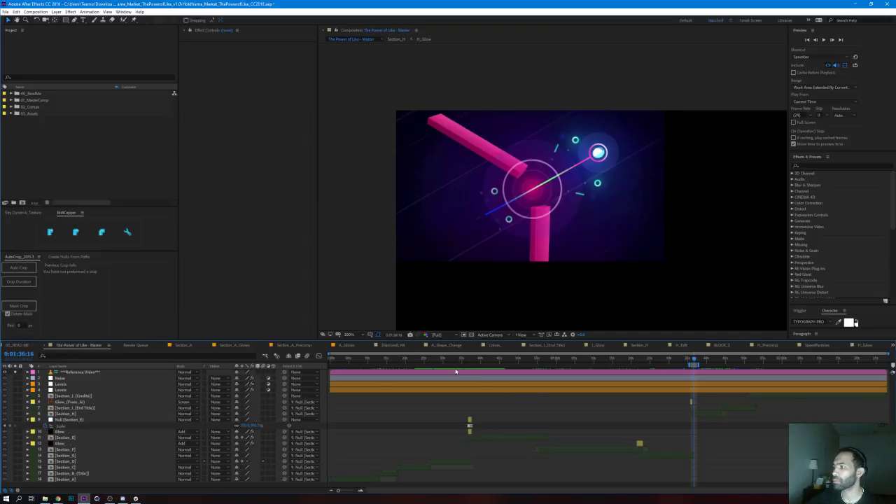
drag(458, 367, 465, 371)
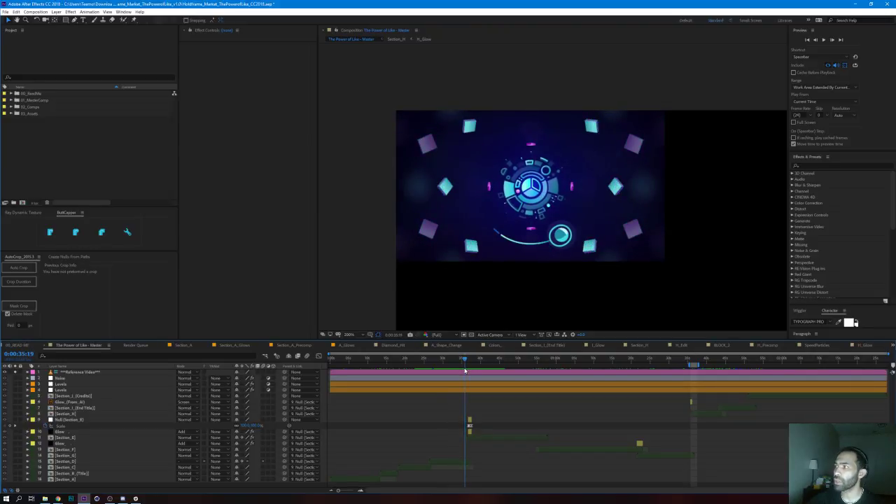
drag(411, 362, 358, 367)
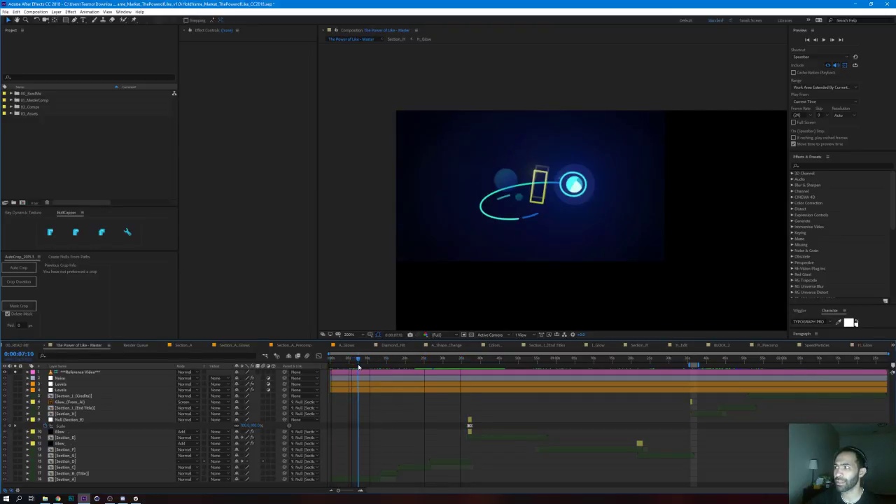
drag(358, 366, 360, 367)
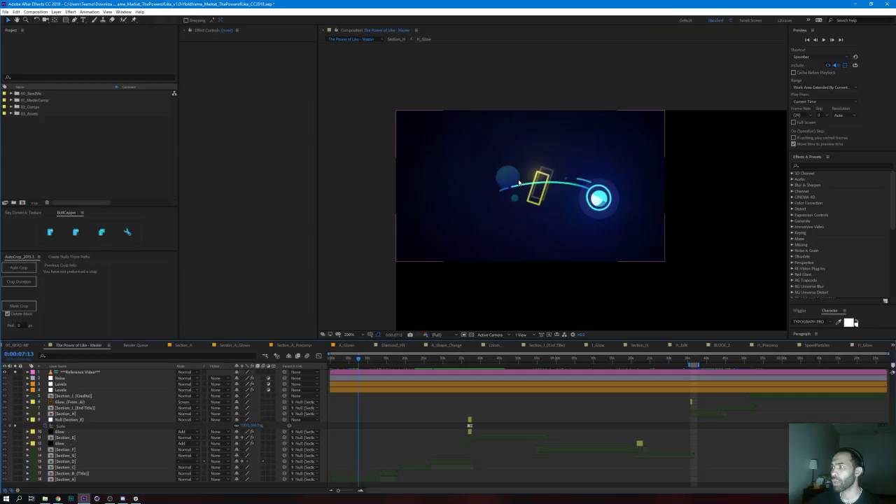
drag(428, 365, 498, 370)
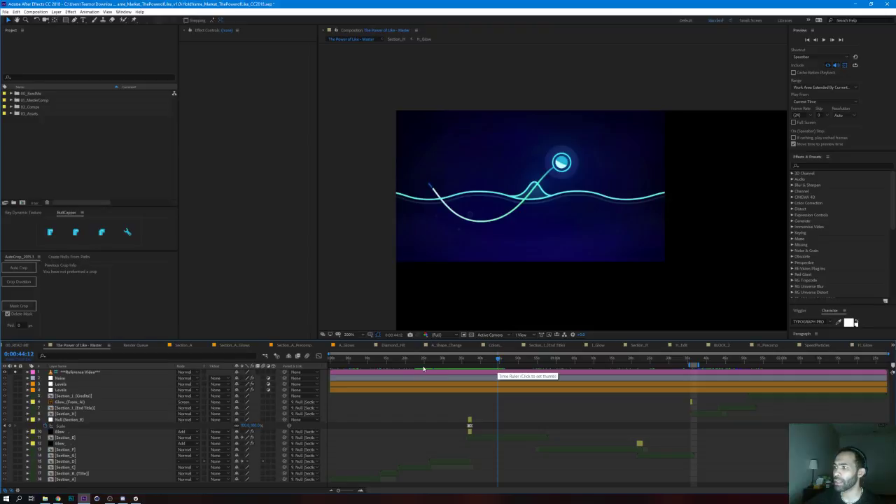
drag(424, 368, 383, 364)
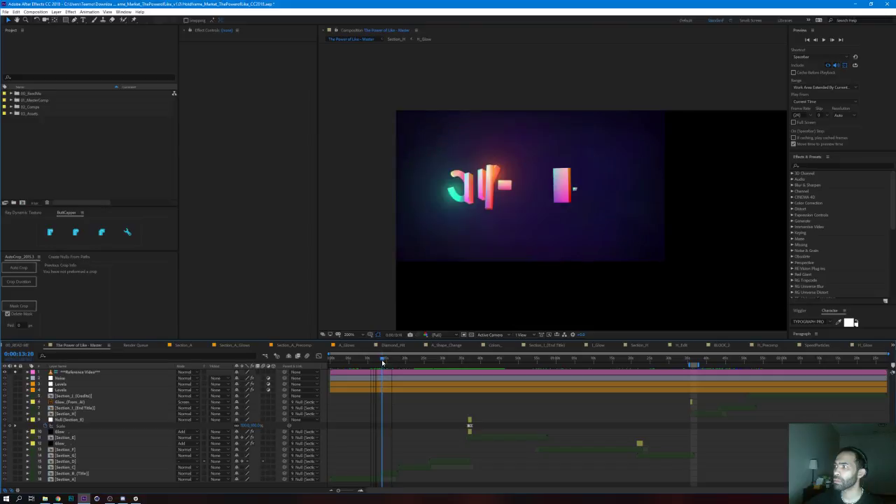
Step: Open Section_B_(Title), compare the title with its glow layer hidden and shown, and open the B_Title precomp
double_click(385, 478)
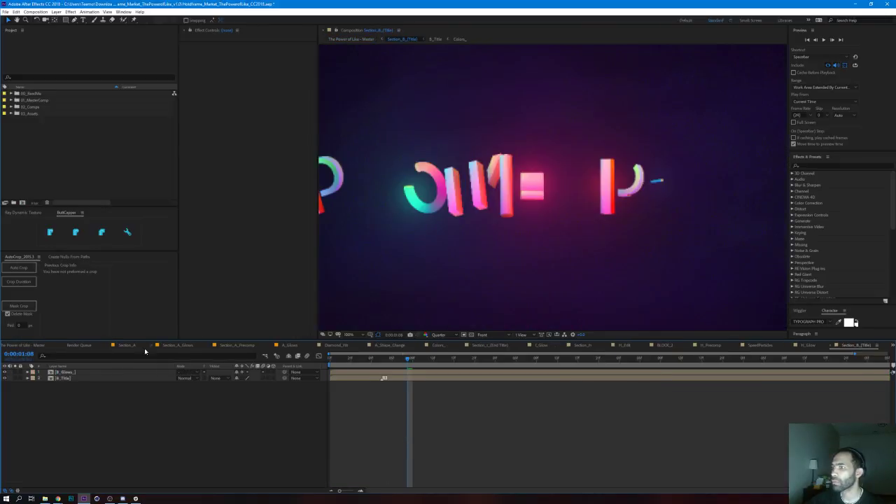
click(61, 373)
click(5, 372)
click(5, 372)
click(75, 379)
double_click(77, 378)
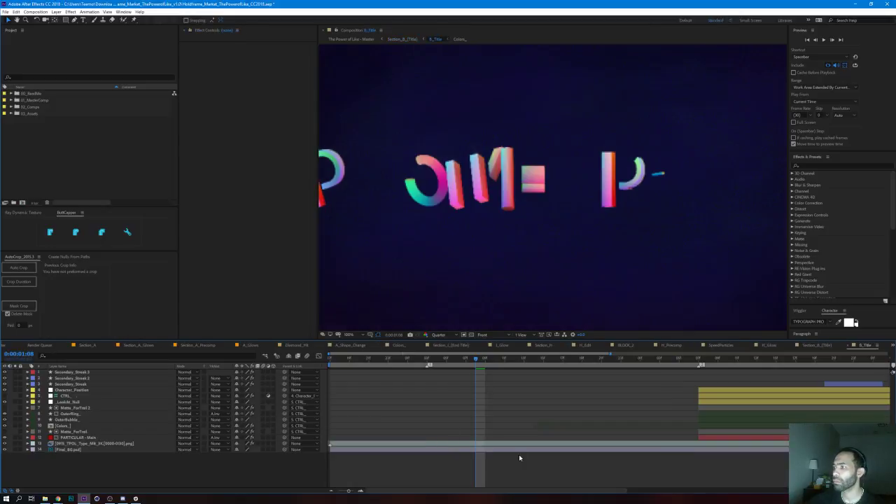
Step: Fit the whole B_Title frame in view and solo the TPOL_Type_MB_3K PNG sequence to isolate the title lettering
scroll(512, 235, down, 4)
scroll(512, 235, up, 2)
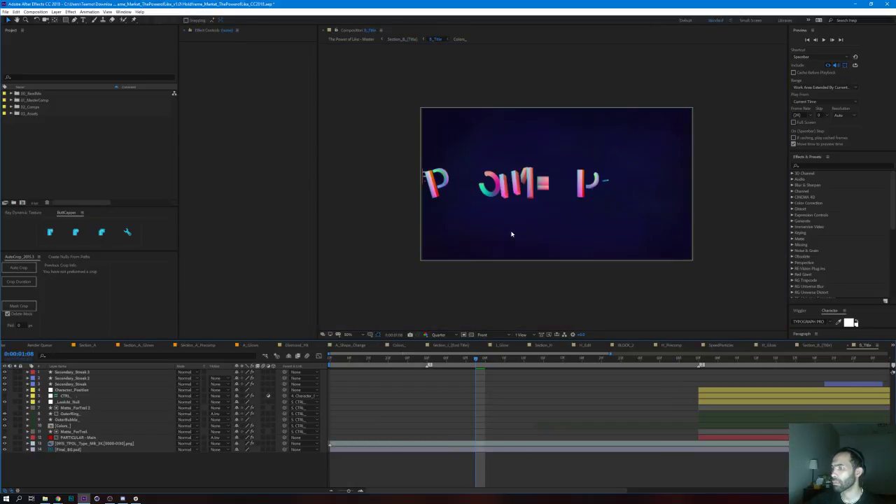
click(84, 443)
click(15, 444)
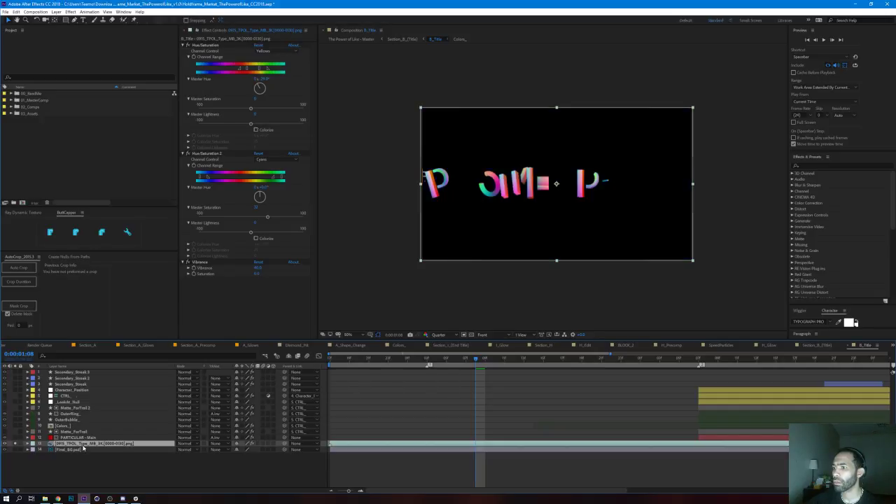
Step: Play the lettering sequence from its start and examine the tumbling 3D letters up close, scrubbing between 0:00:00:22 and 0:00:00:19
click(329, 360)
key(space)
drag(330, 364, 378, 376)
scroll(550, 184, up, 3)
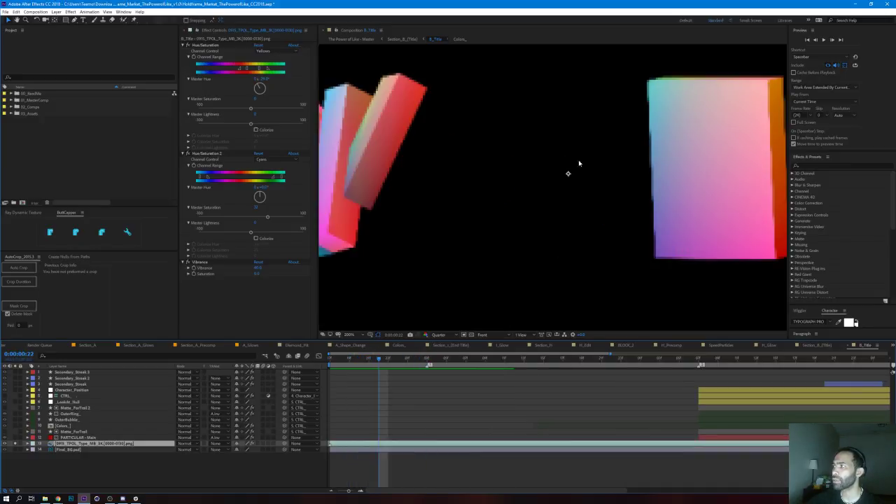
scroll(644, 99, down, 2)
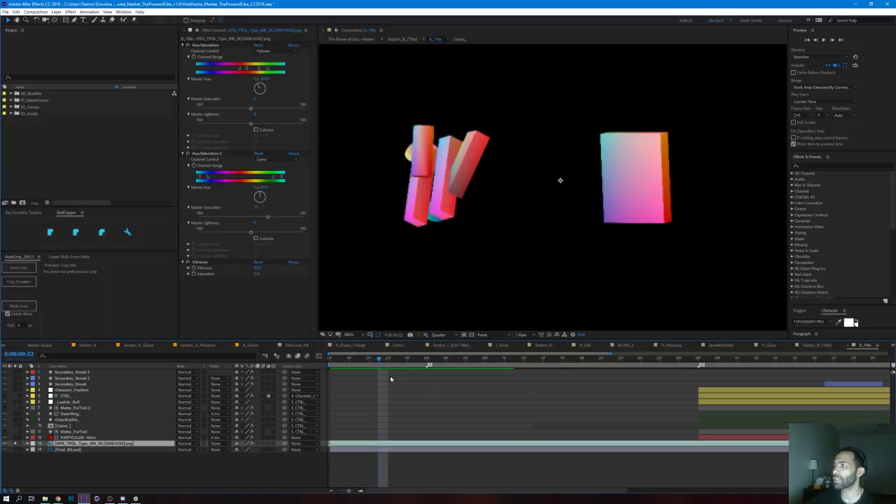
drag(382, 364, 351, 373)
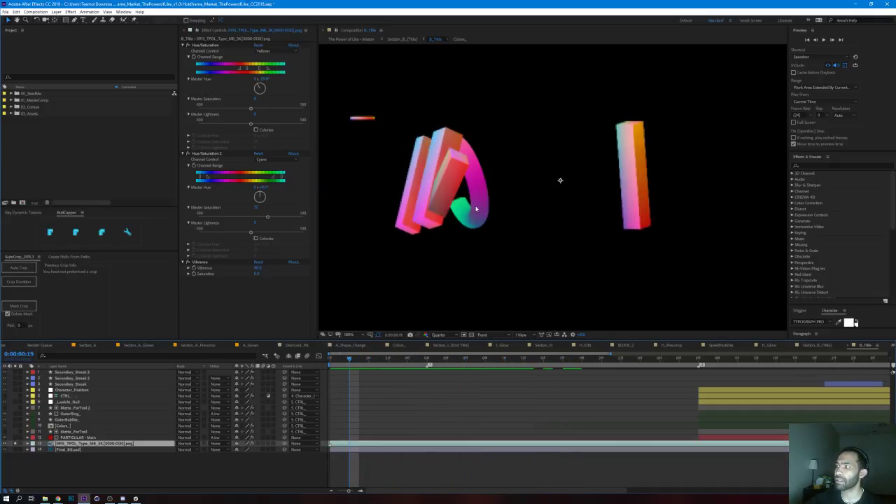
Step: Play the lettering sequence from the beginning again and review how the words assemble around 0:00:02:00
drag(345, 357, 316, 362)
key(space)
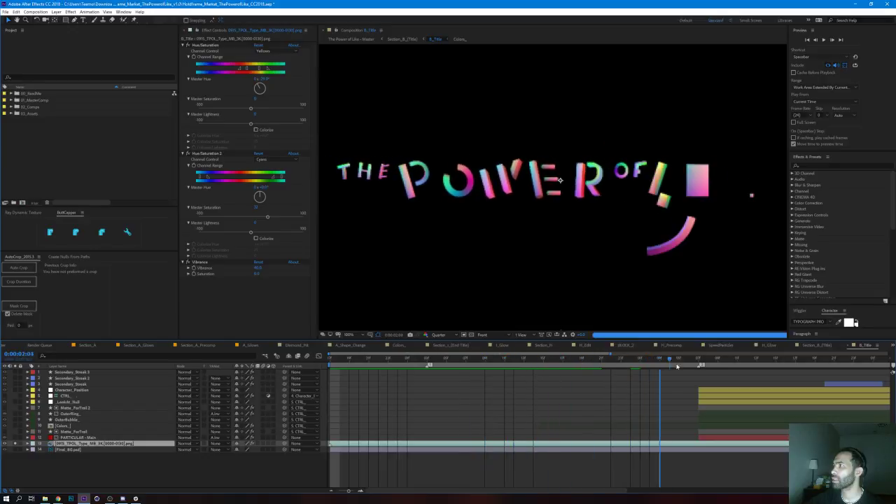
drag(687, 373, 628, 383)
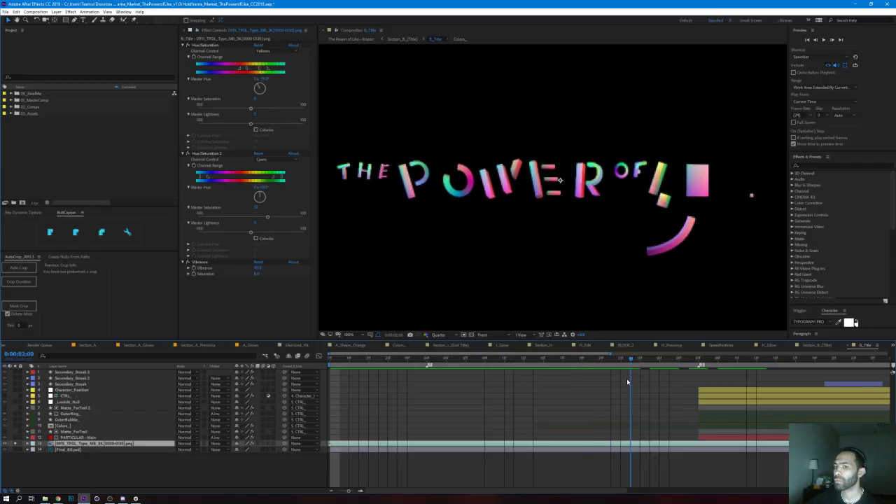
key(space)
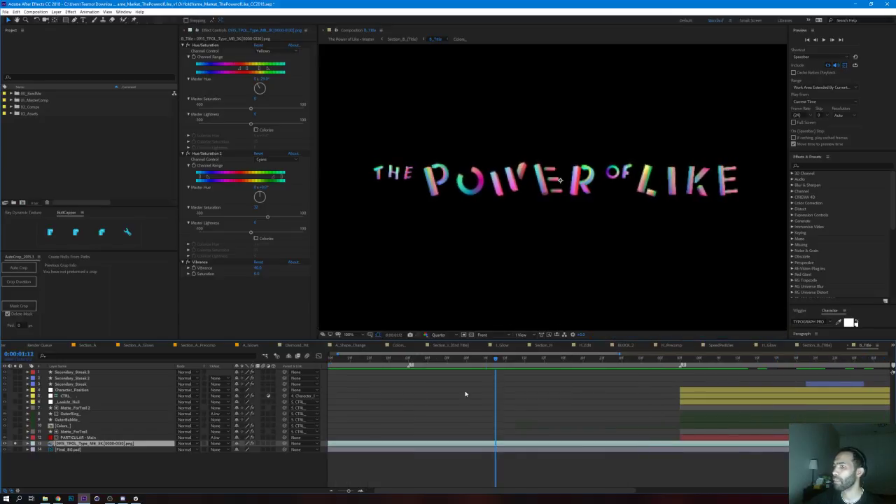
Step: Unsolo the lettering sequence, solo Final_BG.psd, and examine the dark blue background up close
click(13, 444)
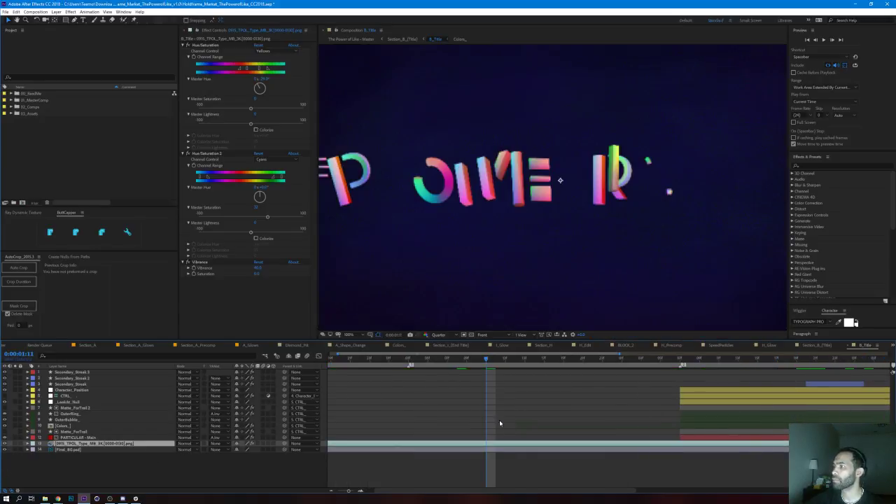
key(comma)
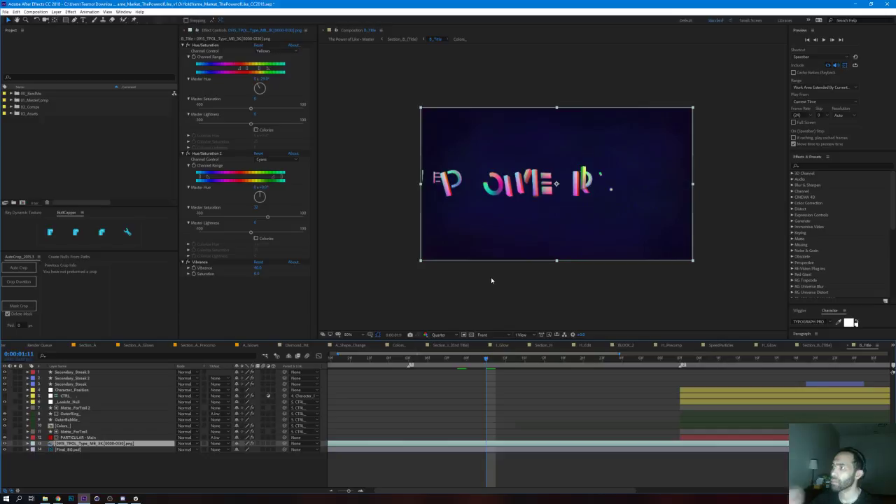
click(70, 450)
click(16, 450)
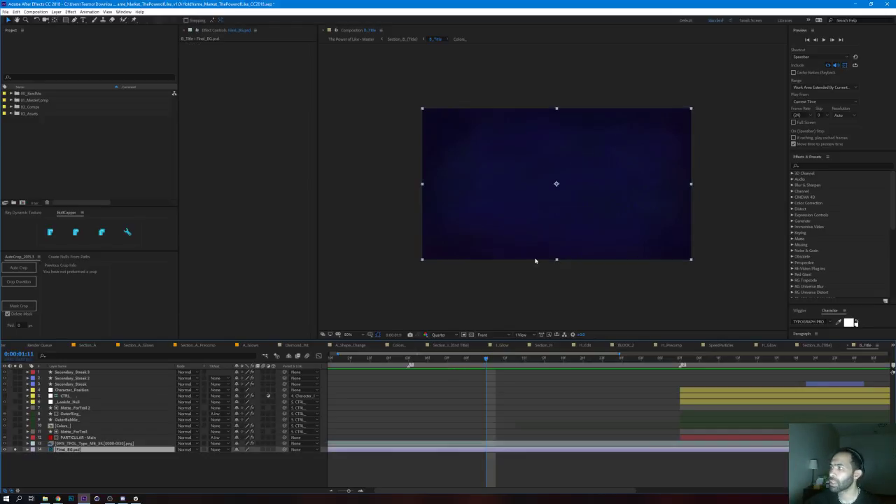
key(period)
drag(530, 244, 502, 258)
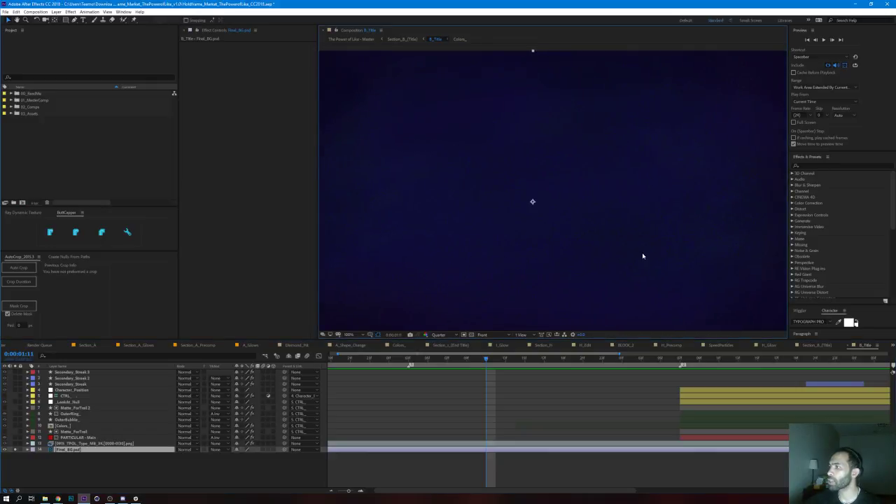
Step: Unsolo Final_BG.psd and play the complete B_Title composition up to 0:00:03:01
key(comma)
click(15, 450)
key(space)
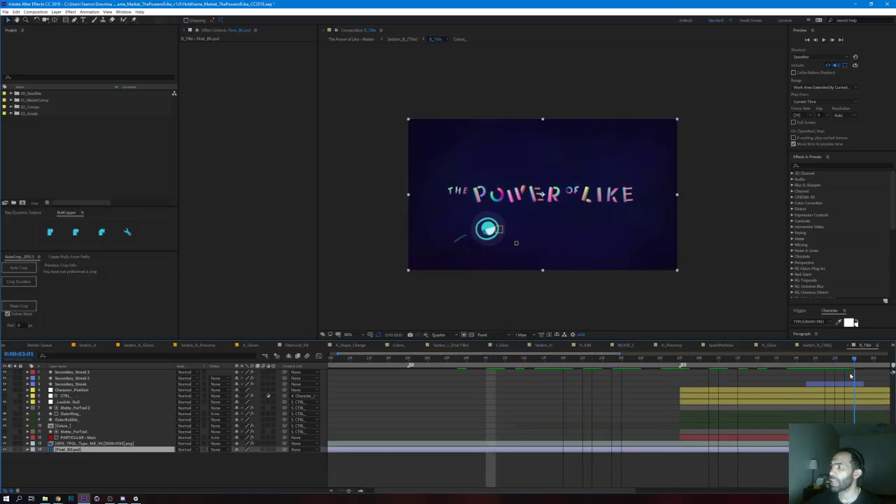
key(space)
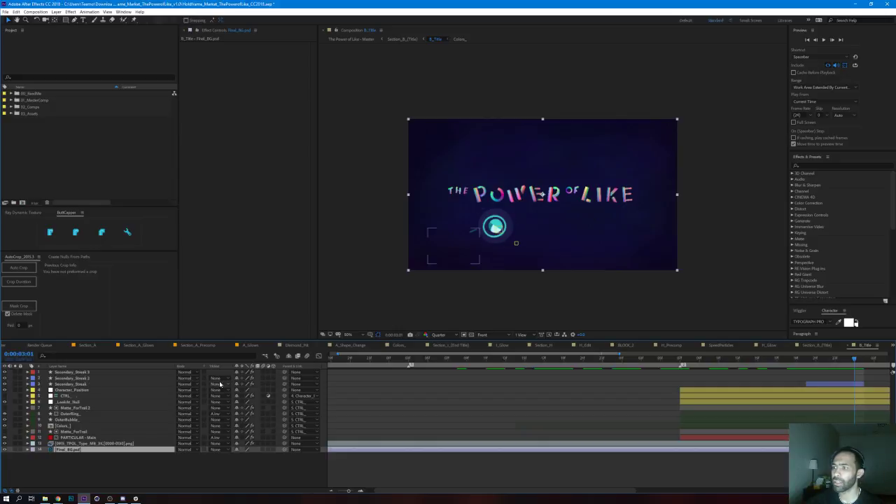
Step: Return to Section_B_(Title) and compare the frame at 0:00:01:03 with the B_Glows layer hidden and shown
click(394, 39)
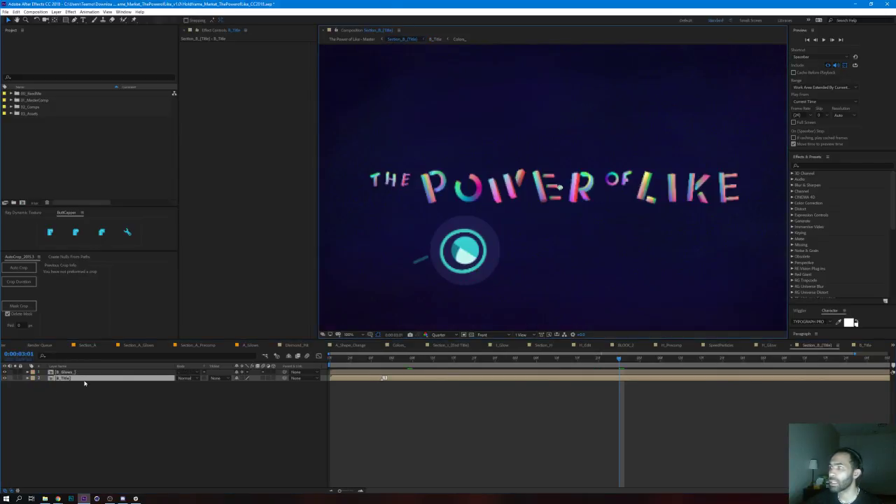
click(63, 372)
key(comma)
key(comma)
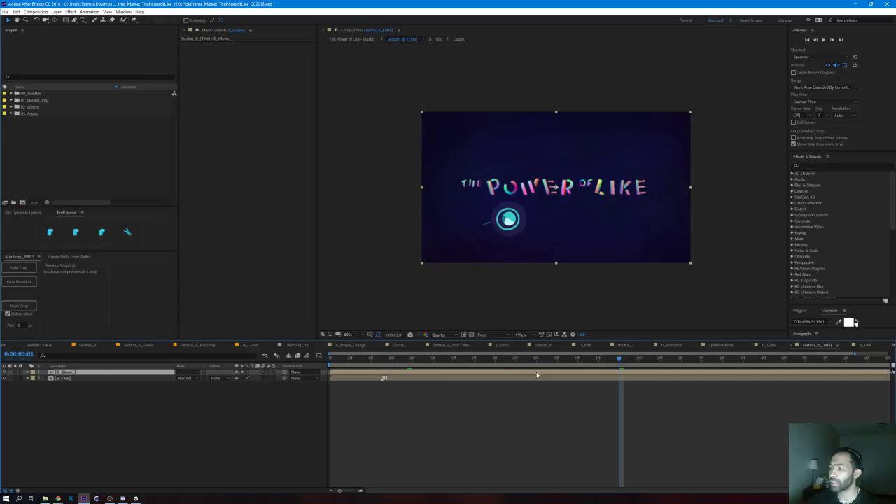
click(383, 358)
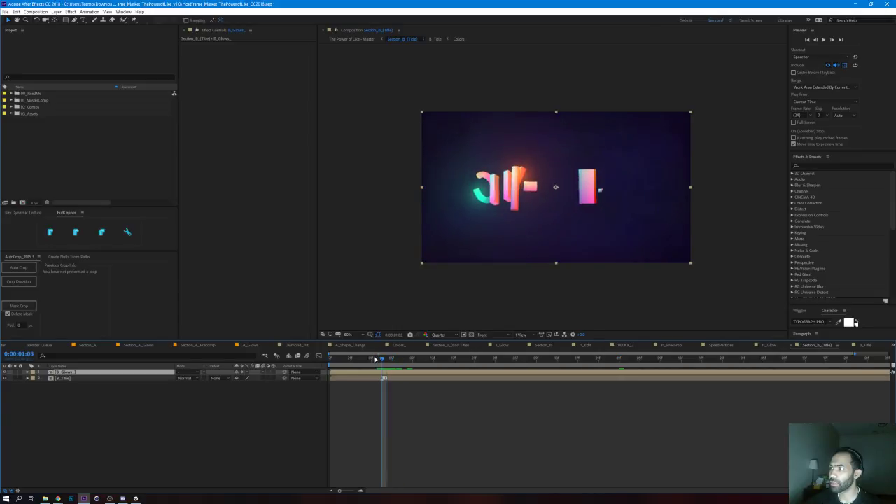
click(5, 373)
click(5, 373)
Step: Open the B_Glows precomp and isolate Glow_10 to see which light it contributes at 0:00:01:03
double_click(62, 373)
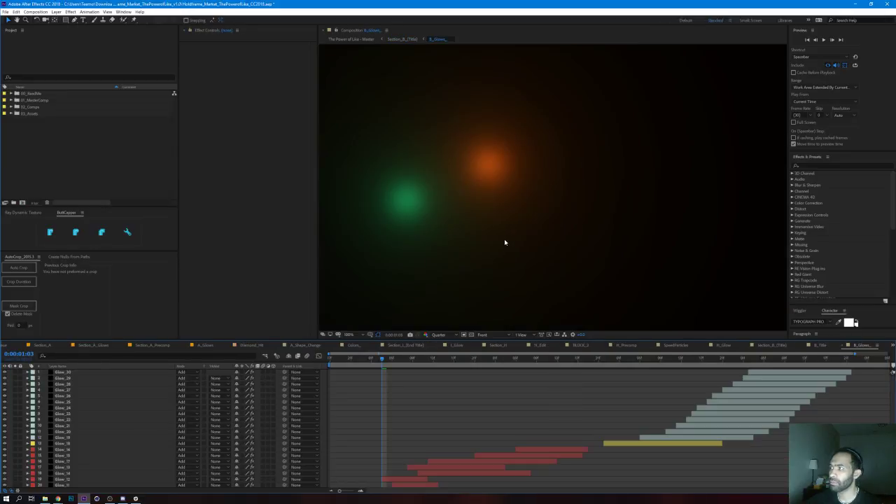
scroll(272, 457, down, 3)
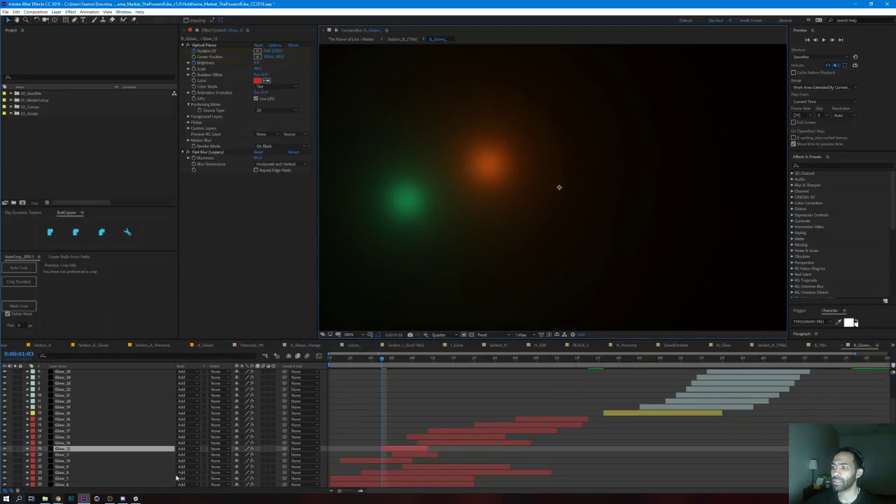
click(377, 462)
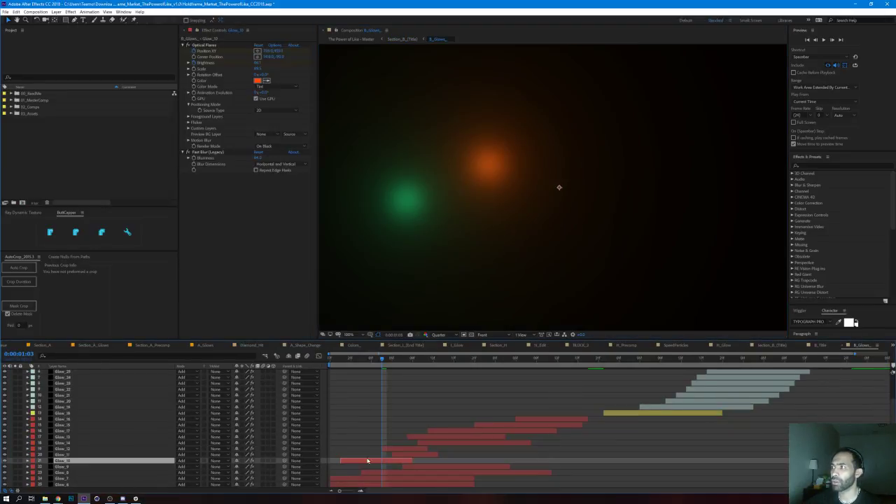
click(5, 463)
click(5, 463)
click(15, 462)
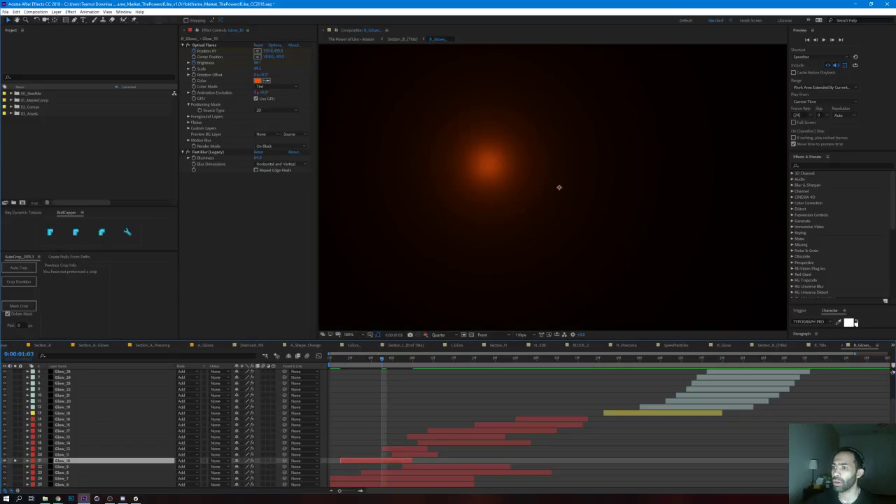
click(5, 462)
click(4, 462)
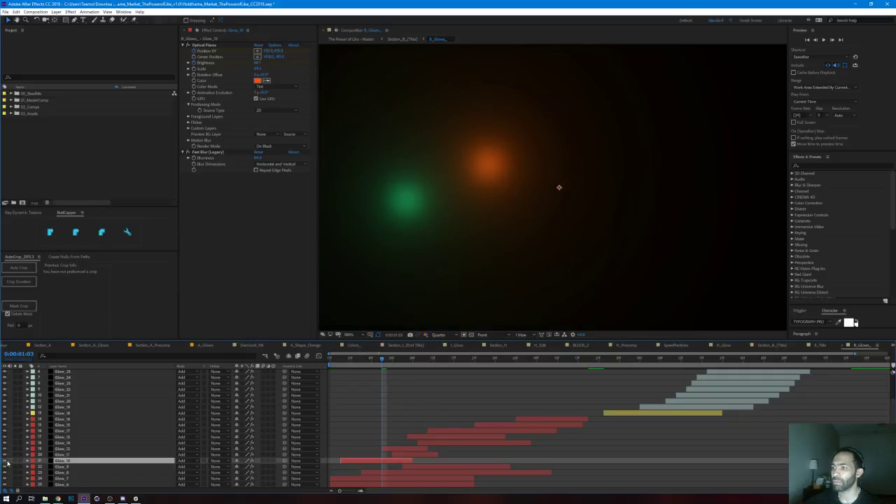
Step: Toggle the visibility of Glow_8 and Glow_10 to compare their separate contributions to the glow
click(365, 473)
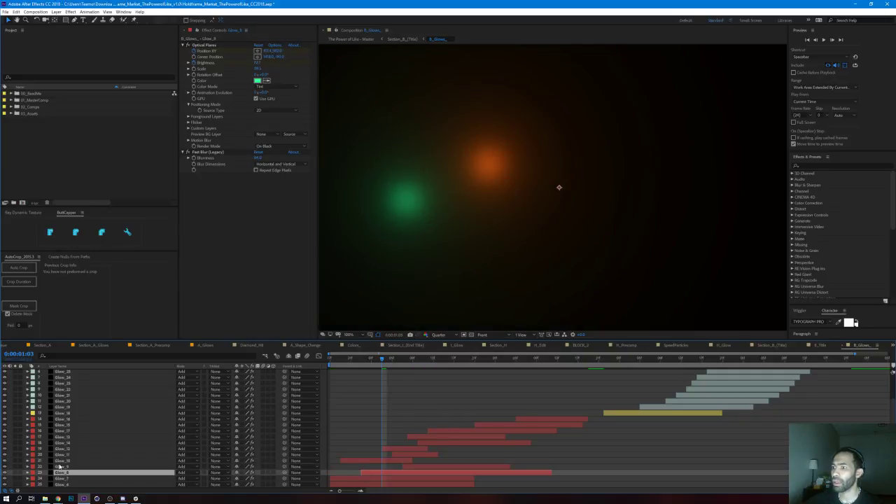
click(5, 474)
click(5, 474)
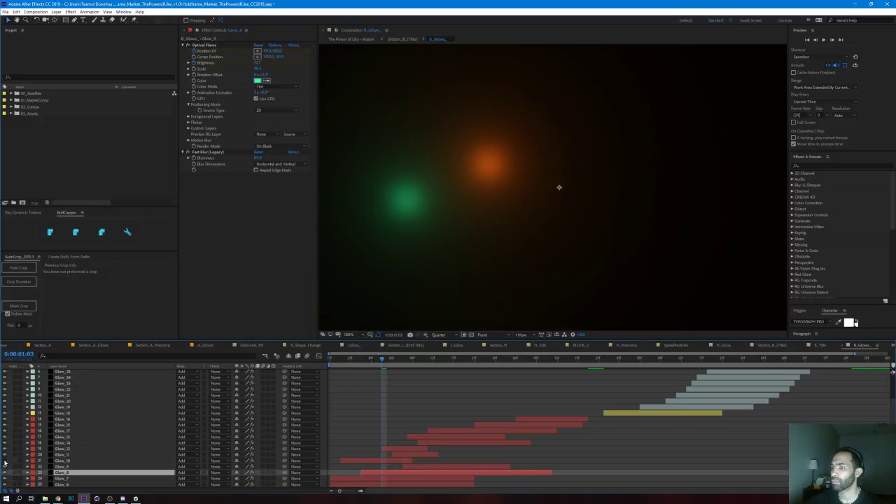
click(5, 463)
click(5, 462)
click(5, 462)
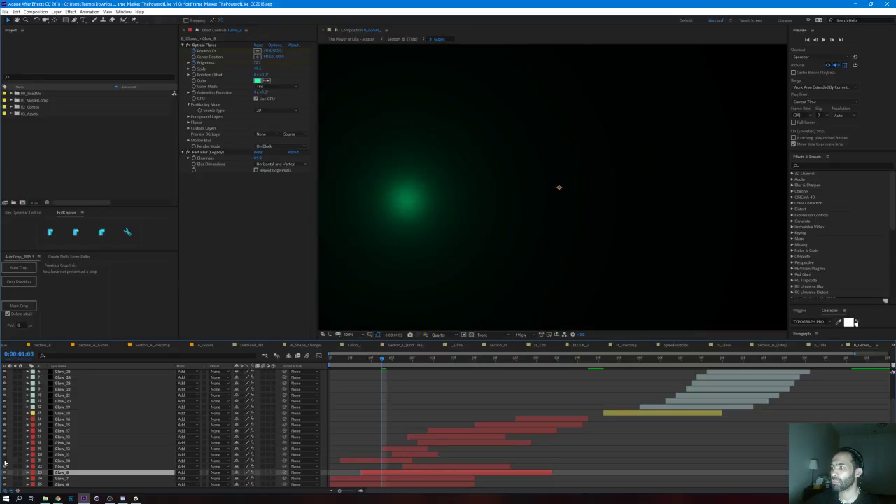
click(4, 462)
Step: Check Glow_12's contribution at the current frame and look through the stack of glow layers
click(389, 448)
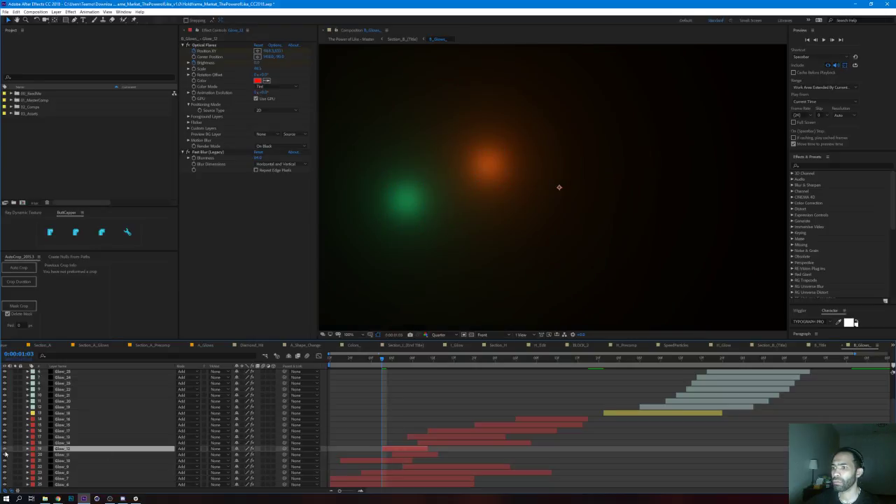
click(5, 451)
scroll(144, 397, up, 2)
scroll(144, 398, down, 2)
click(412, 478)
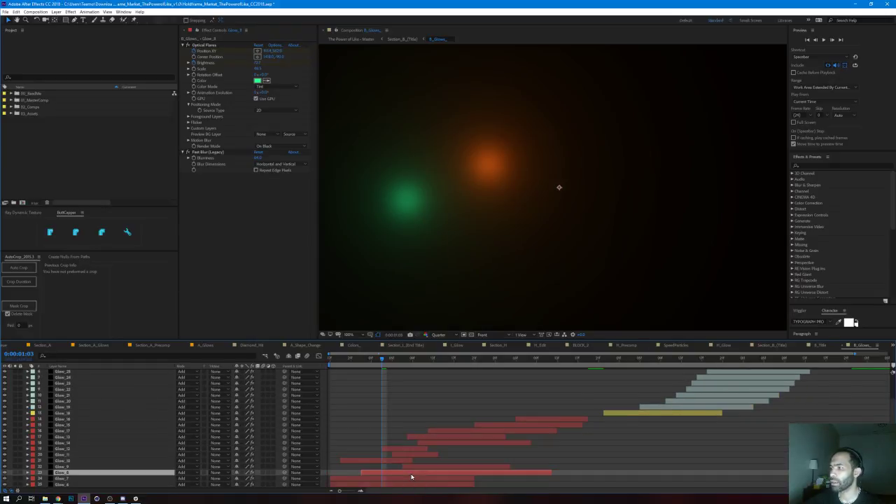
Step: Solo and unsolo Glow_8, and examine its Optical Flares effect's placement within the whole frame
click(17, 475)
click(17, 474)
click(70, 475)
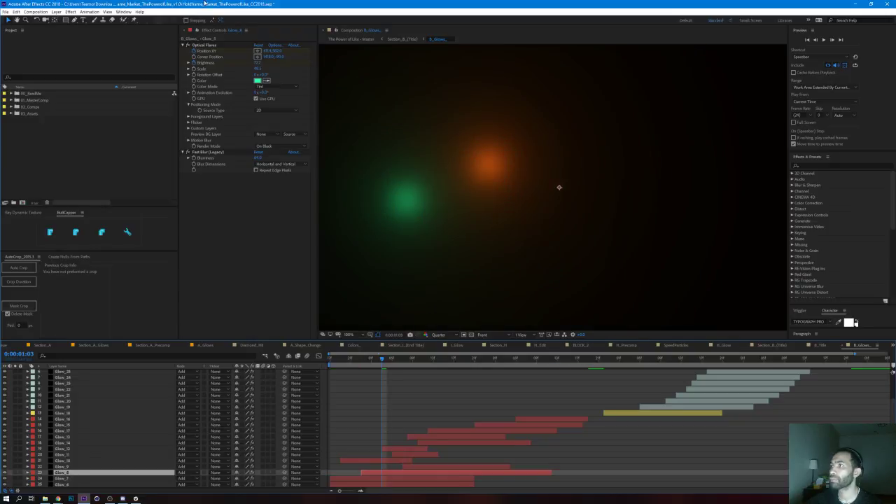
click(203, 45)
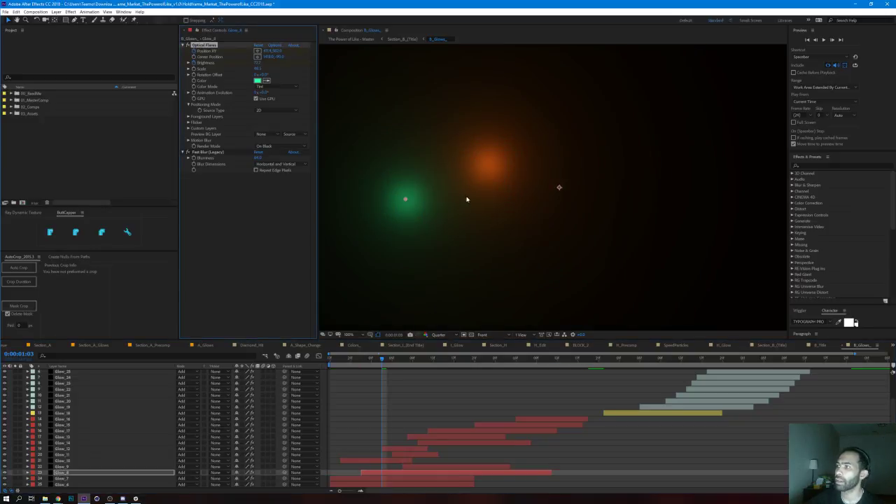
key(comma)
key(comma)
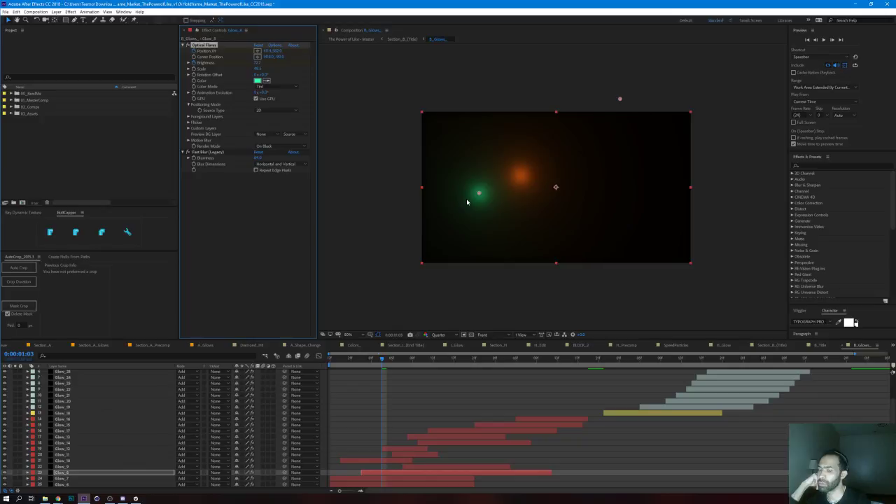
Step: Return to The Power of Like - Master, advance to 0:00:20:11, and open Section_C and its C_Precomp
click(345, 39)
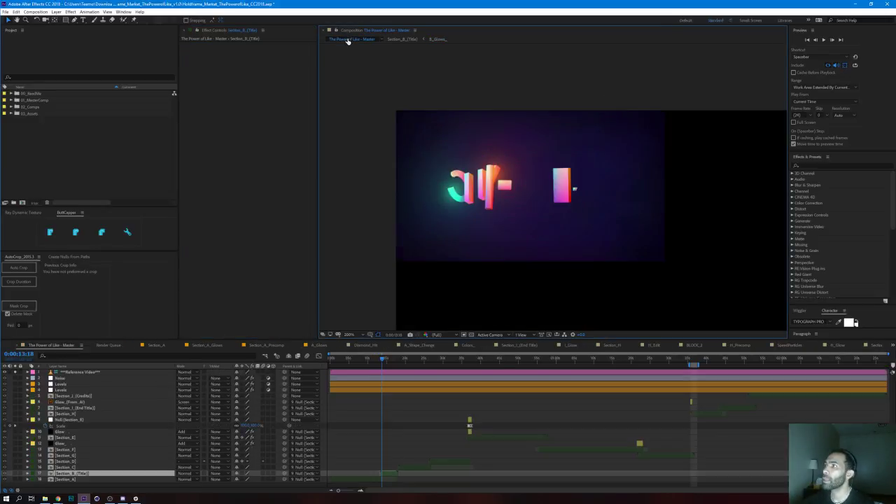
drag(381, 358, 408, 361)
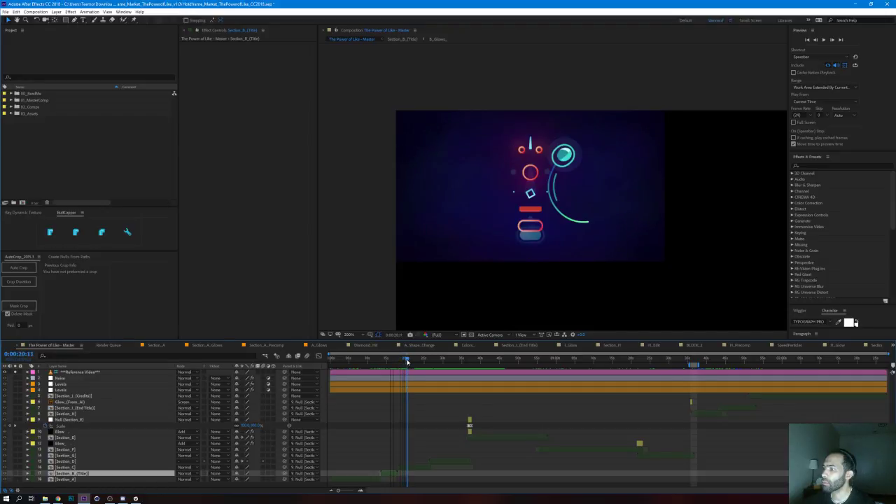
double_click(415, 467)
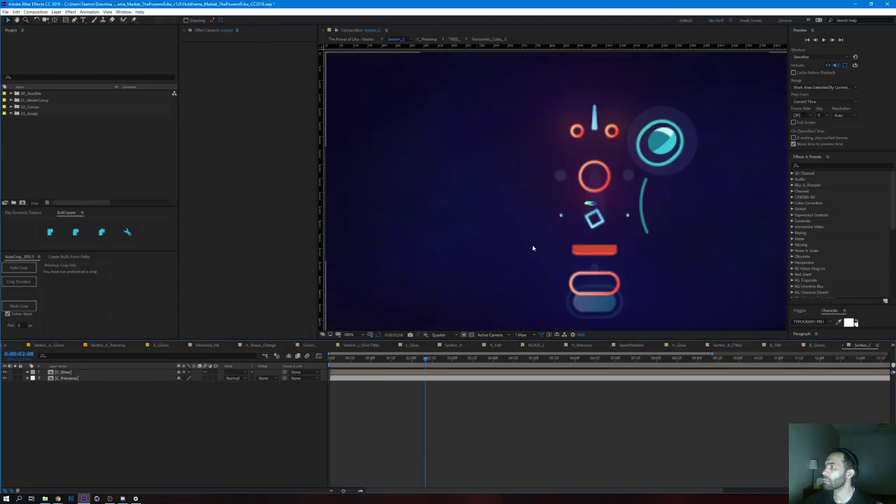
double_click(76, 378)
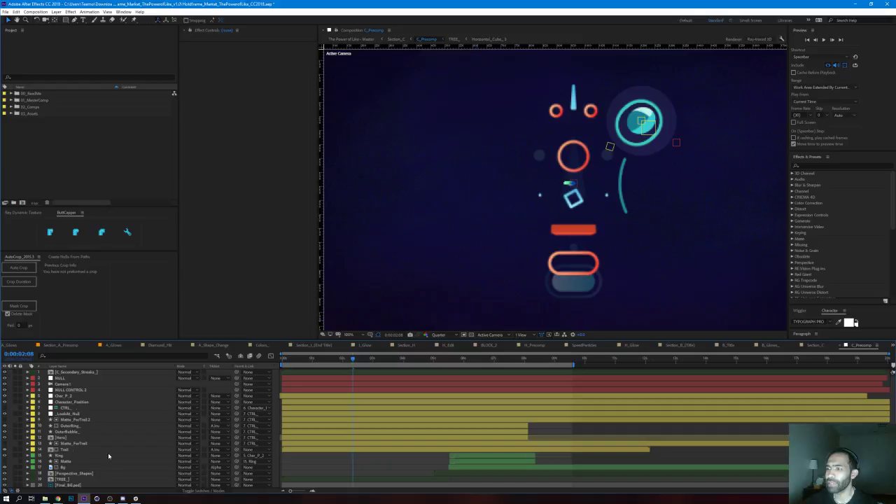
key(comma)
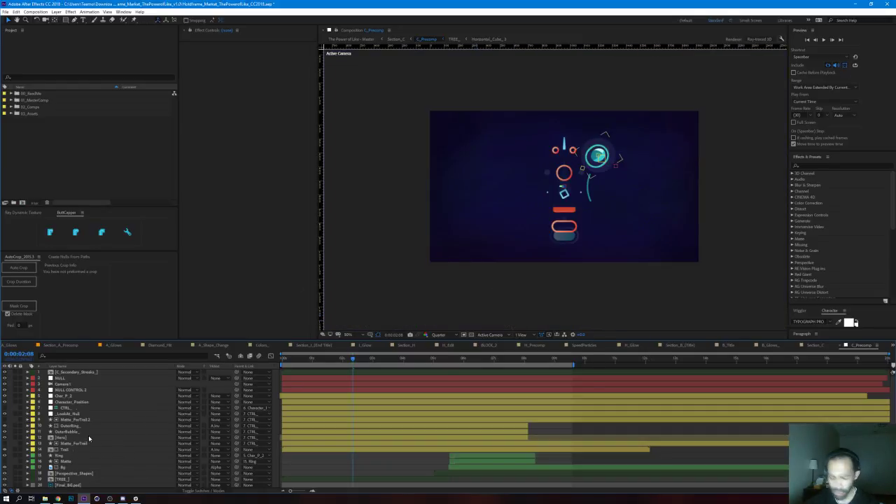
Step: Inspect the Character_Position, Hero and CTRL_ layers in C_Precomp, and scrub the animation to 0:00:00:15
click(79, 404)
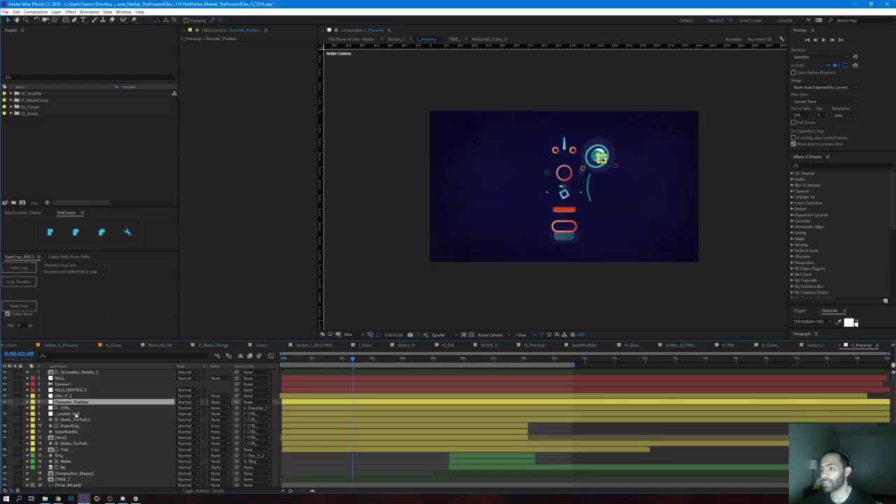
click(70, 439)
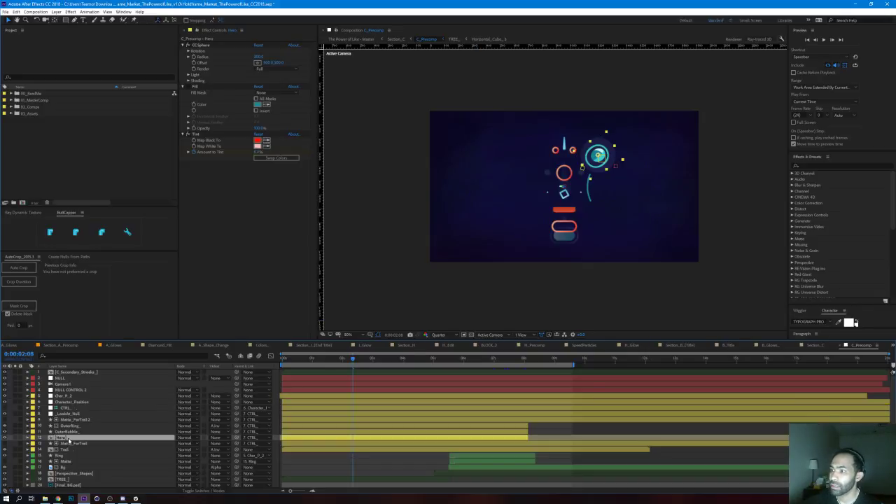
click(64, 408)
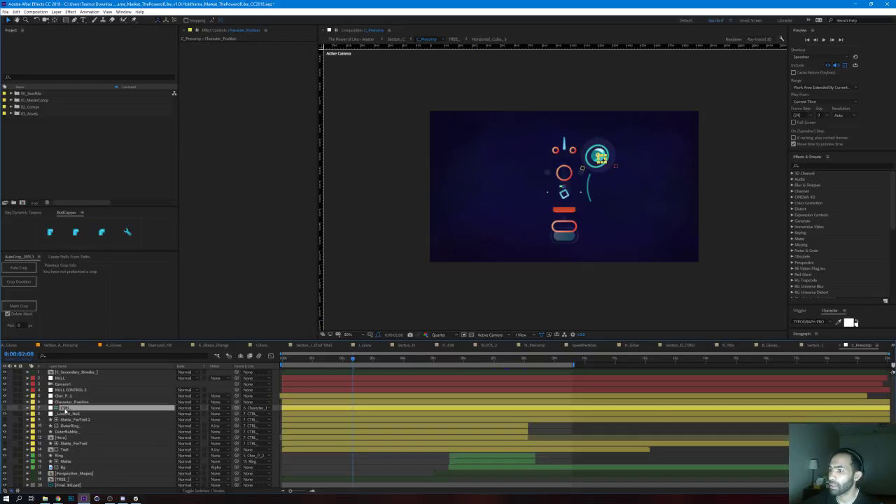
click(67, 402)
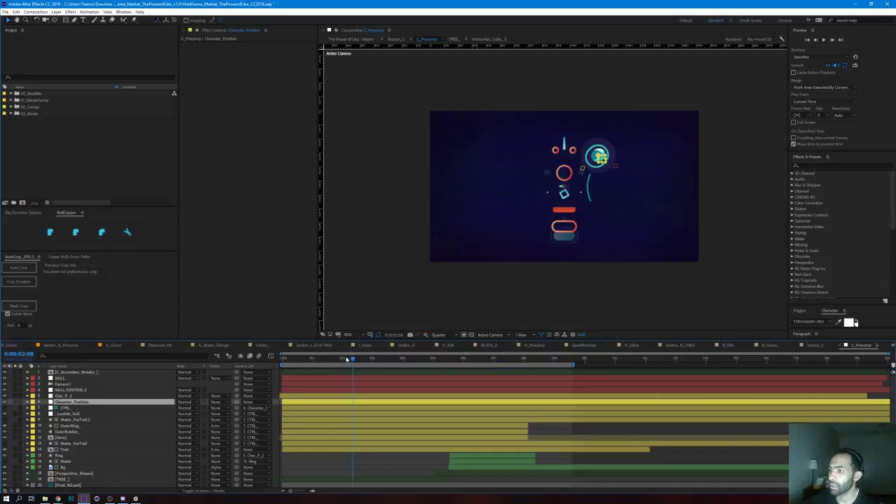
drag(287, 363, 301, 364)
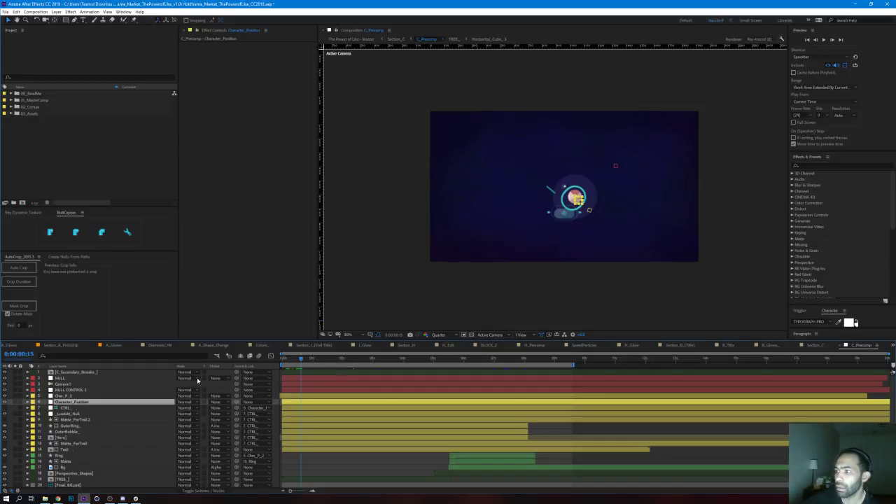
Step: Compare the effects on CTRL_ and Hero, reveal Hero's keyframes, and scrub to 0:00:00:09
click(140, 409)
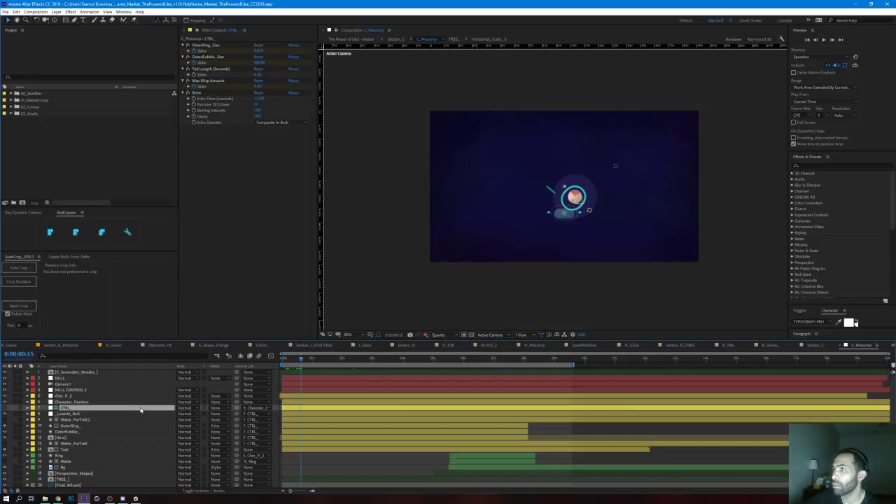
click(122, 439)
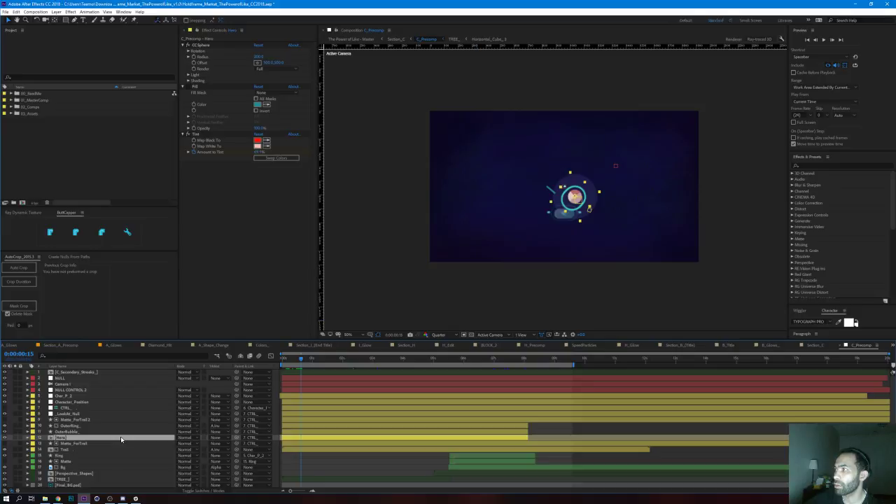
key(u)
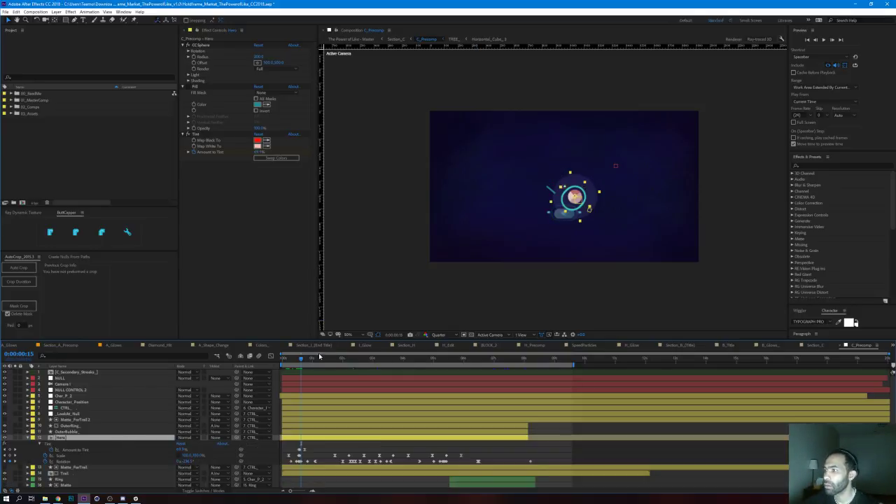
drag(292, 361, 294, 362)
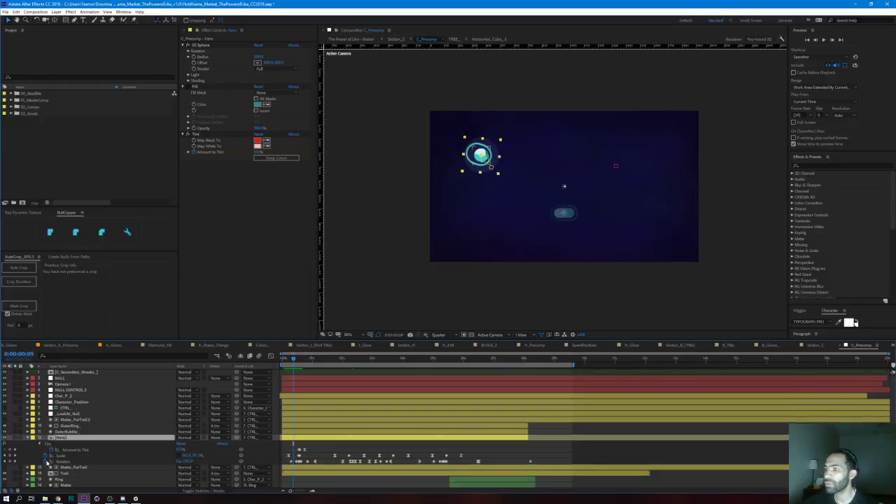
Step: Reveal the keyframes of CTRL_ and the position keyframes of Char_P_2 to examine the character's motion path
click(81, 410)
key(u)
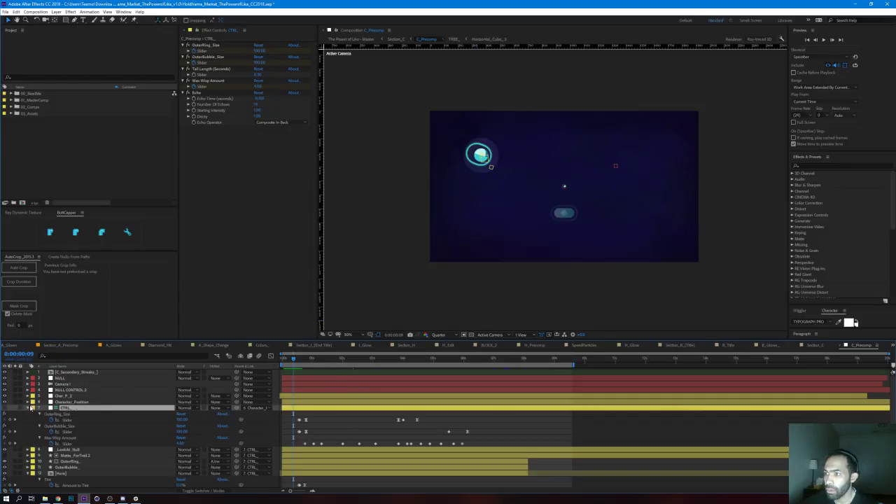
click(70, 403)
click(71, 396)
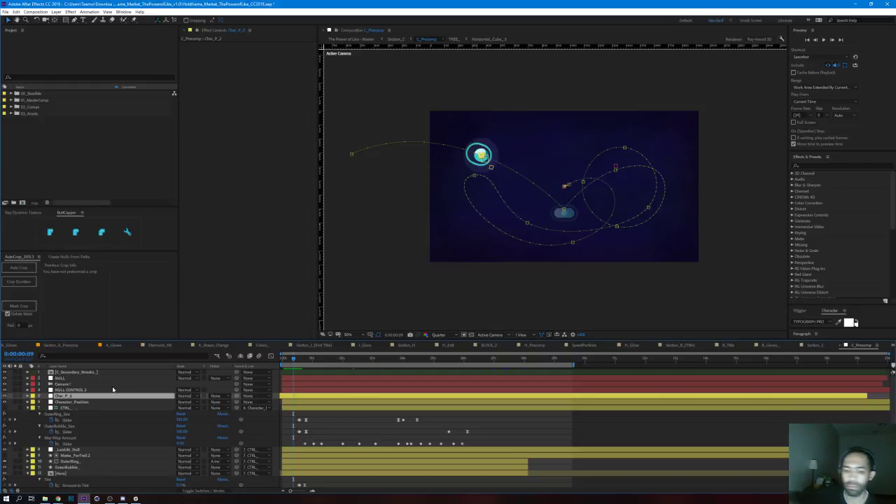
key(p)
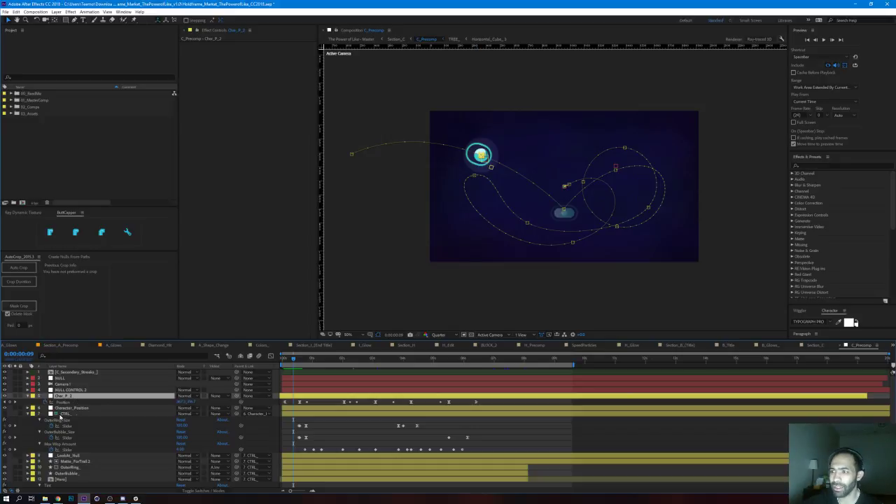
Step: Compare the CTRL_, Char_P_2 and Character_Position layers in C_Precomp, finishing with Char_P_2 selected to show its motion path
click(61, 415)
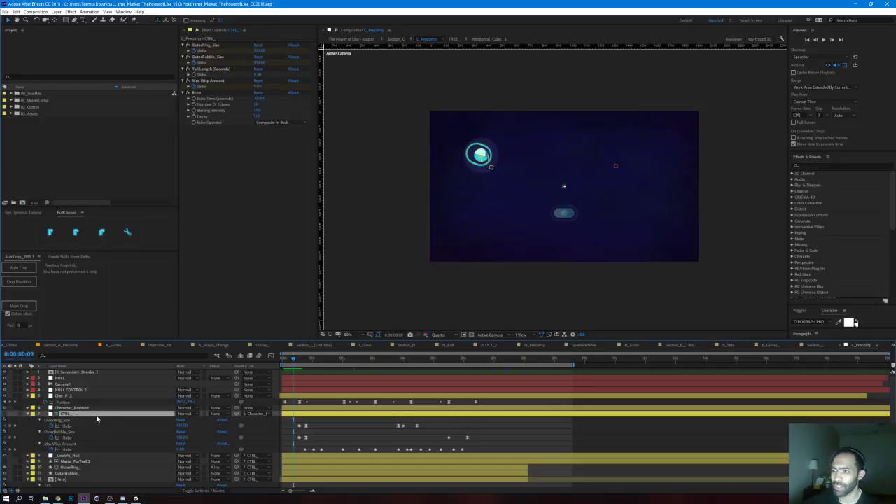
click(68, 397)
click(76, 410)
click(74, 399)
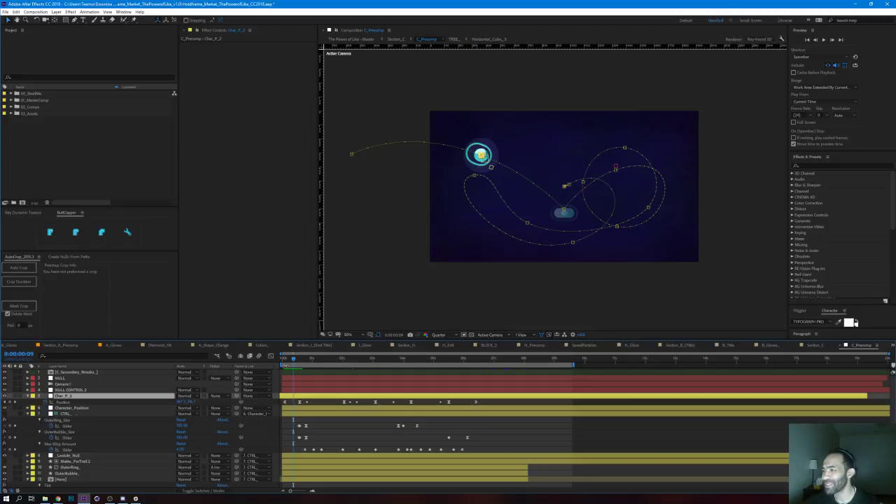
Step: Show the speed graph of all Char_P_2 position keyframes and preview the character's motion from the start of C_Precomp
drag(284, 358, 384, 371)
drag(484, 402, 268, 416)
click(270, 356)
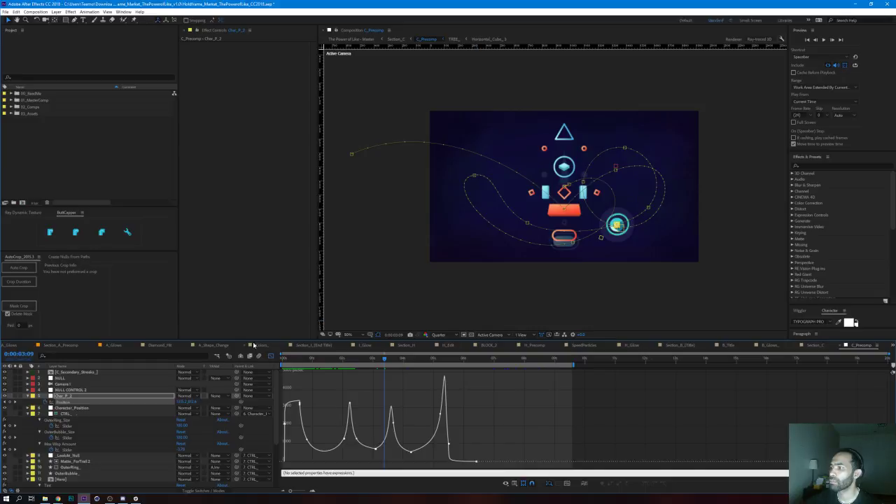
drag(288, 359, 229, 353)
key(space)
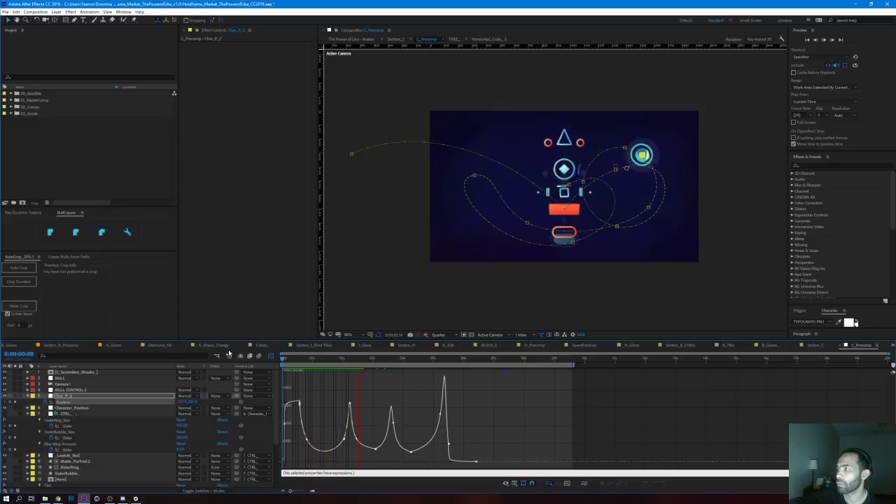
Step: Scrub the animation to 0:00:05:22 to compare the character's motion with its speed graph, and return to the layer bar view
drag(283, 360, 300, 361)
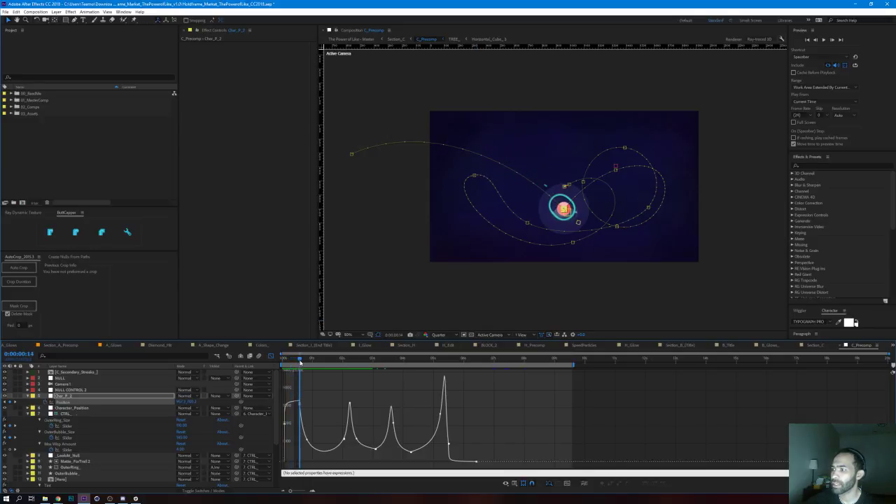
drag(301, 361, 346, 372)
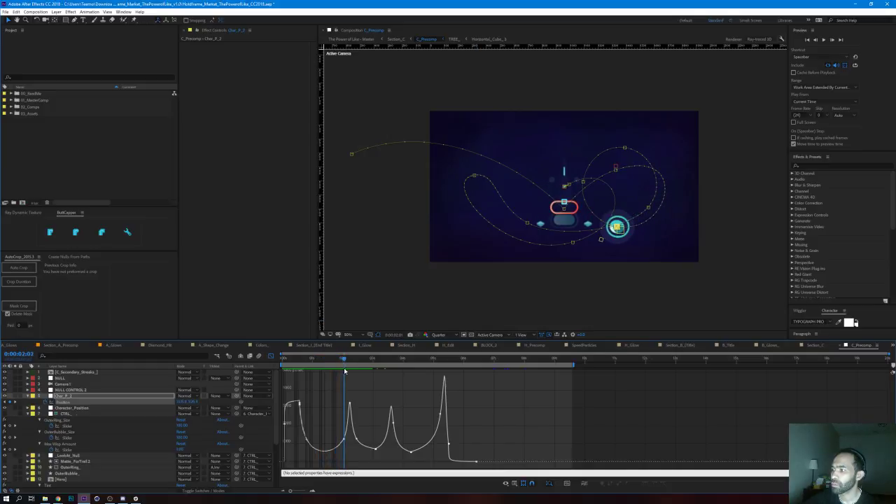
click(517, 486)
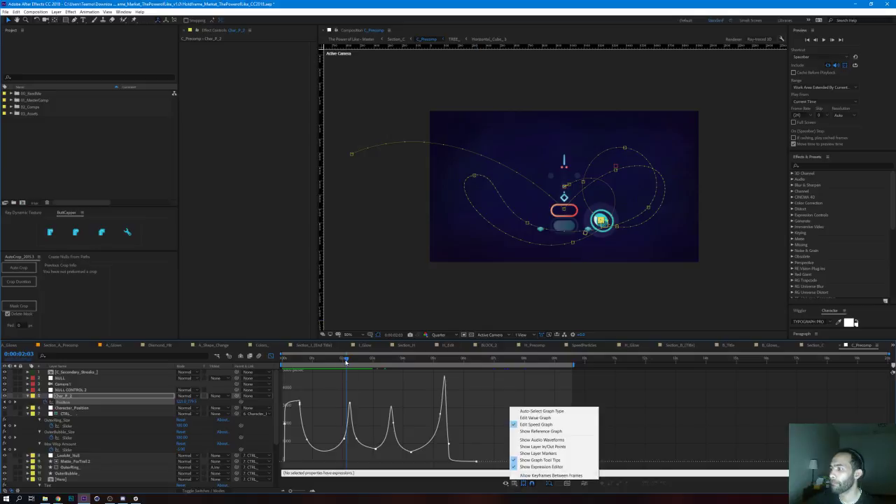
drag(343, 360, 458, 396)
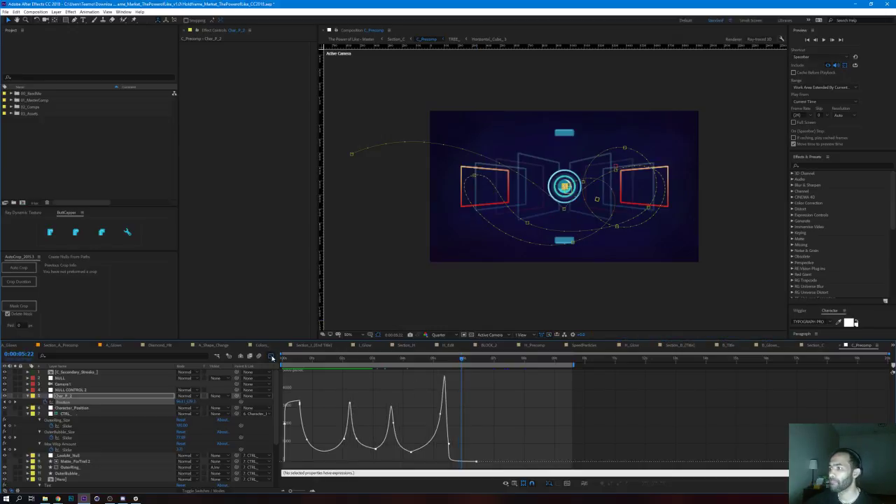
click(271, 356)
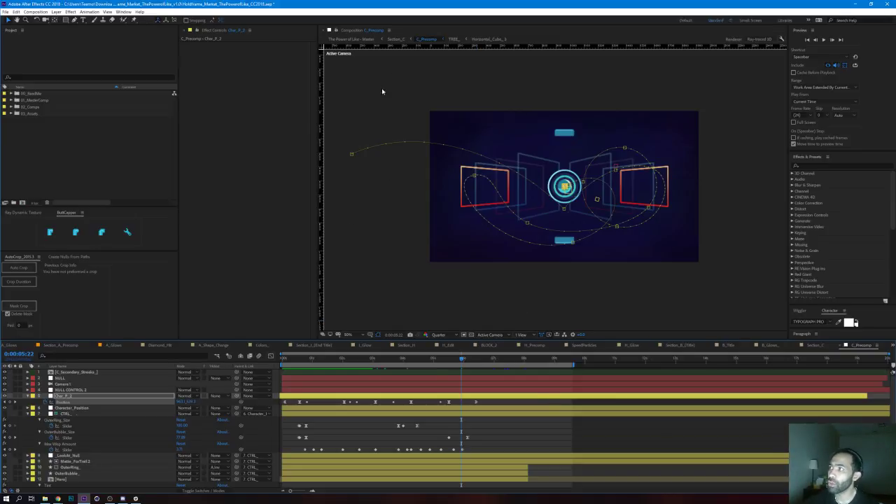
Step: Return to The Power of Like - Master, scrub through the following sections to 0:01:26:22, and deselect Section_C
click(363, 40)
drag(357, 366, 510, 382)
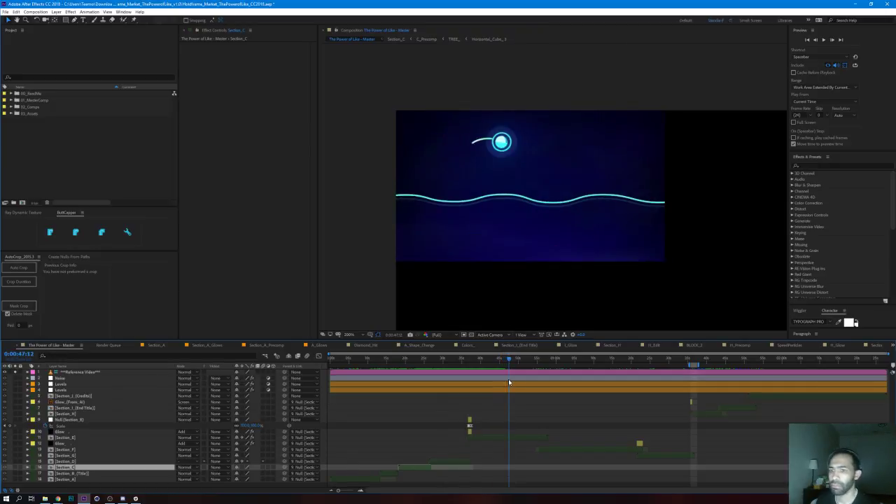
drag(509, 362, 654, 365)
key(space)
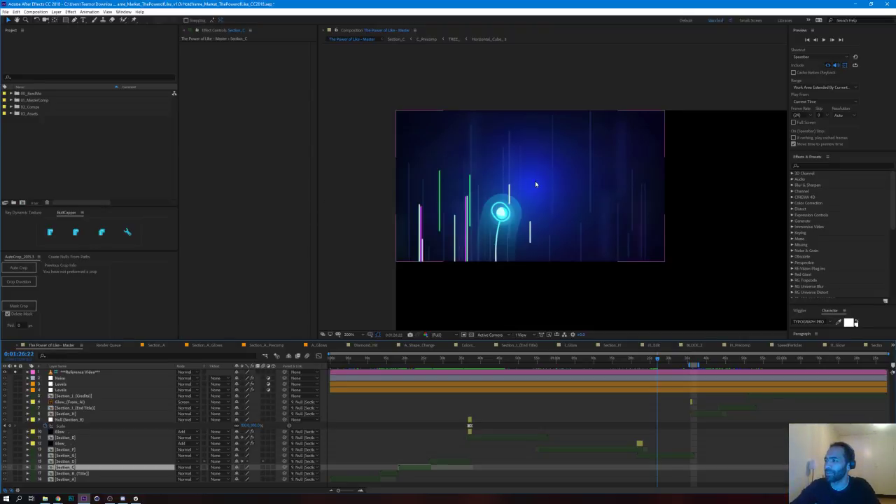
click(351, 430)
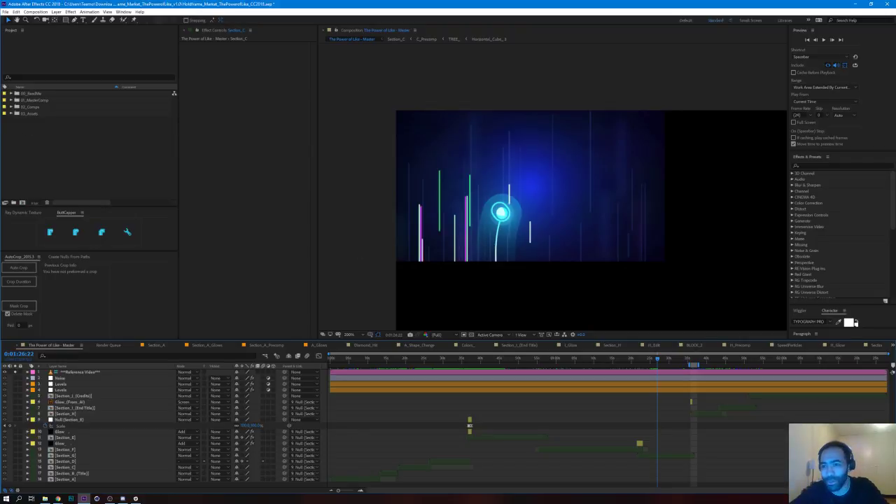
key(alt+Tab)
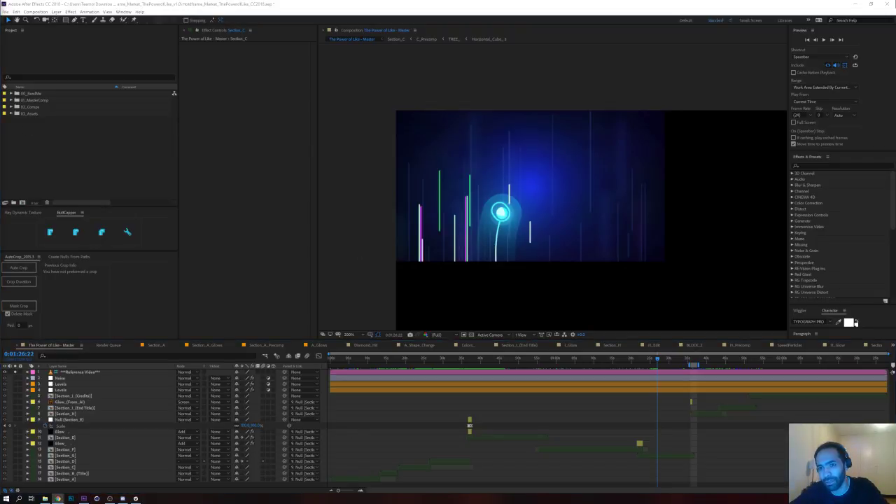